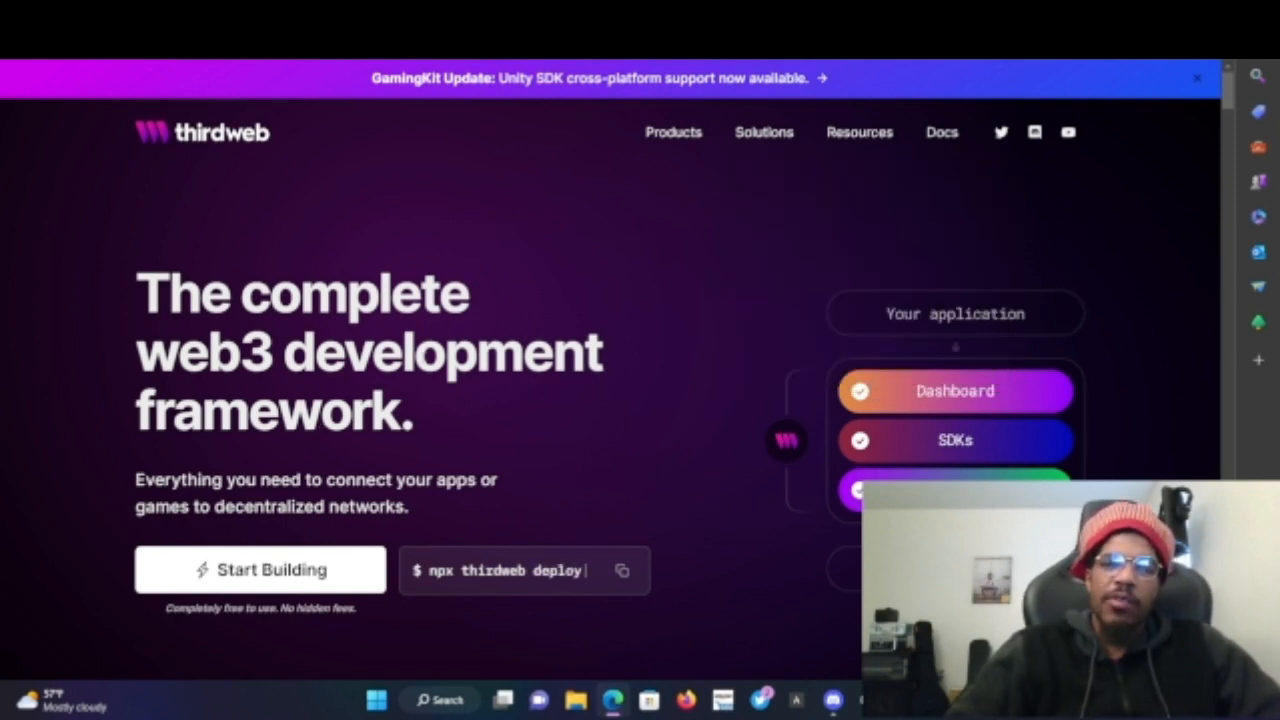
scroll(487, 437, "down", 1)
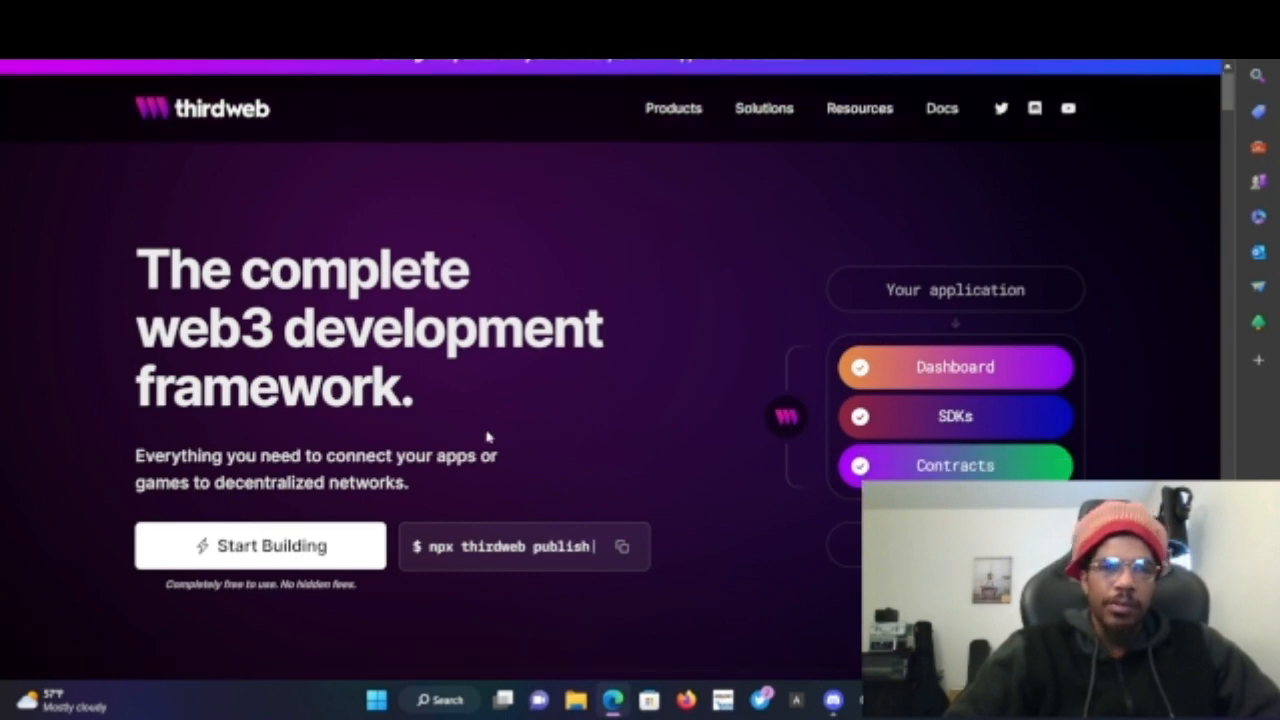
scroll(486, 434, "up", 1)
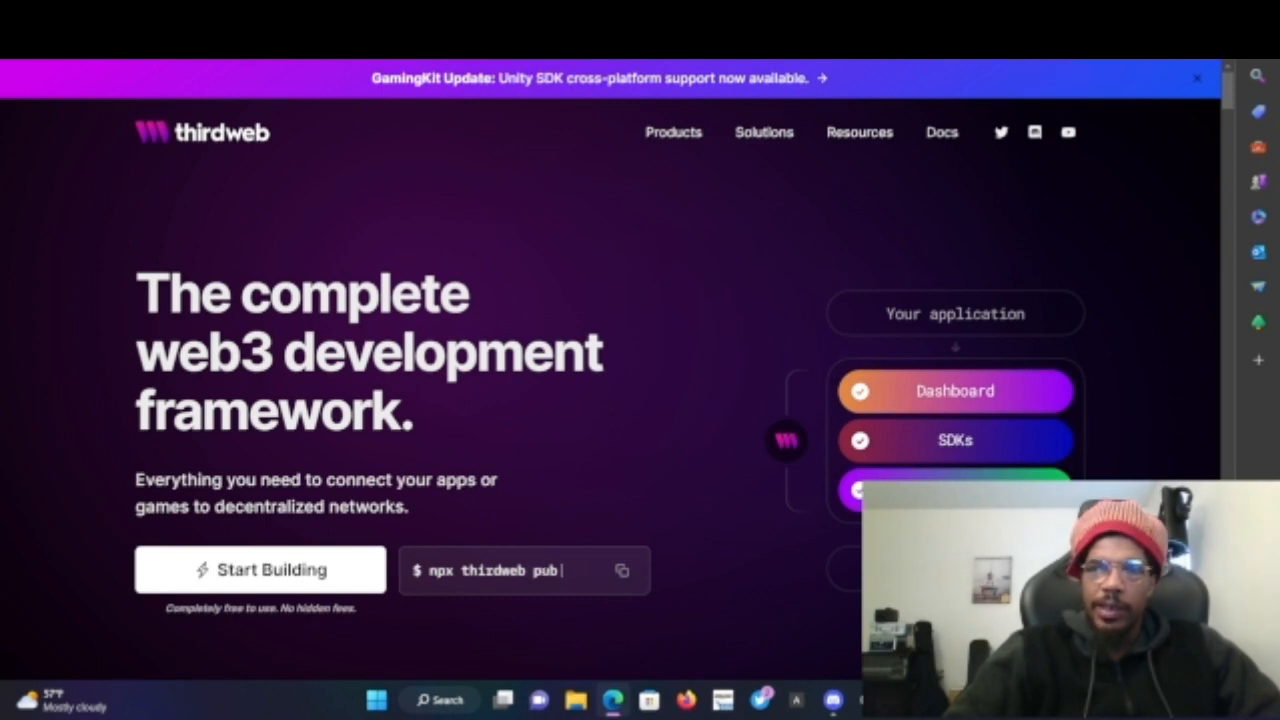
left_click(1030, 42)
left_click(1030, 42)
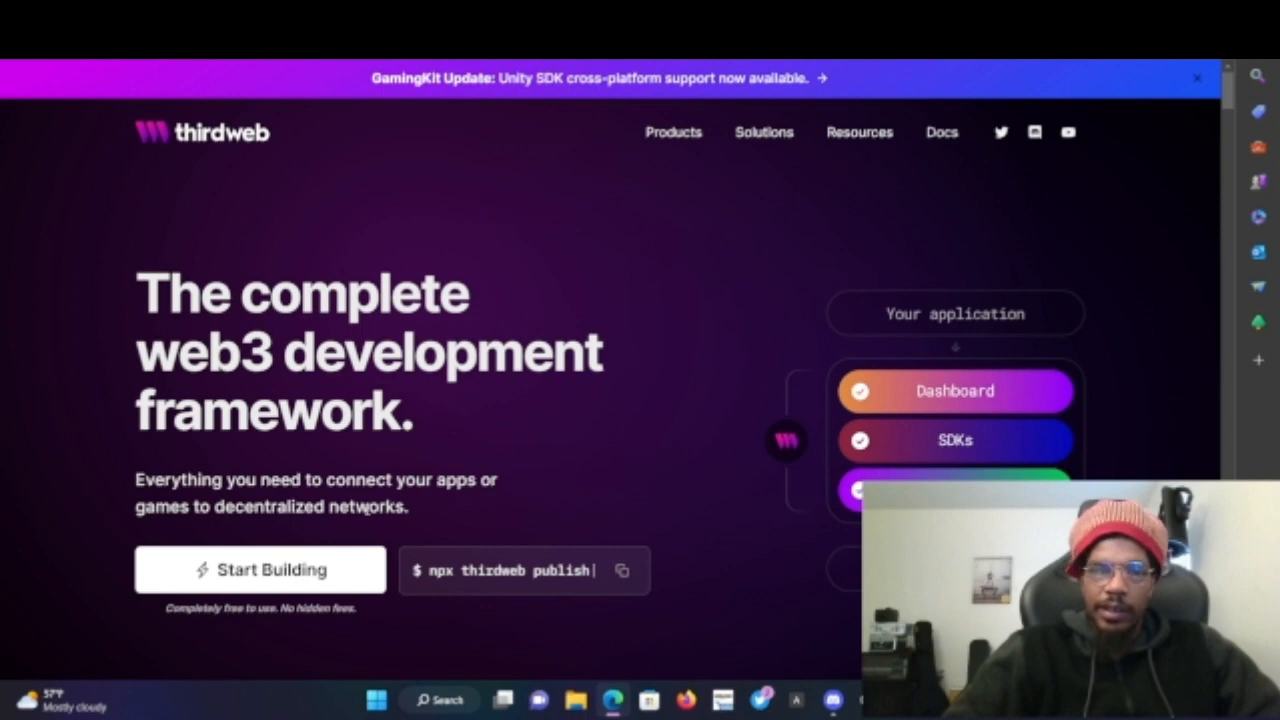
scroll(366, 510, "down", 2)
scroll(557, 491, "up", 2)
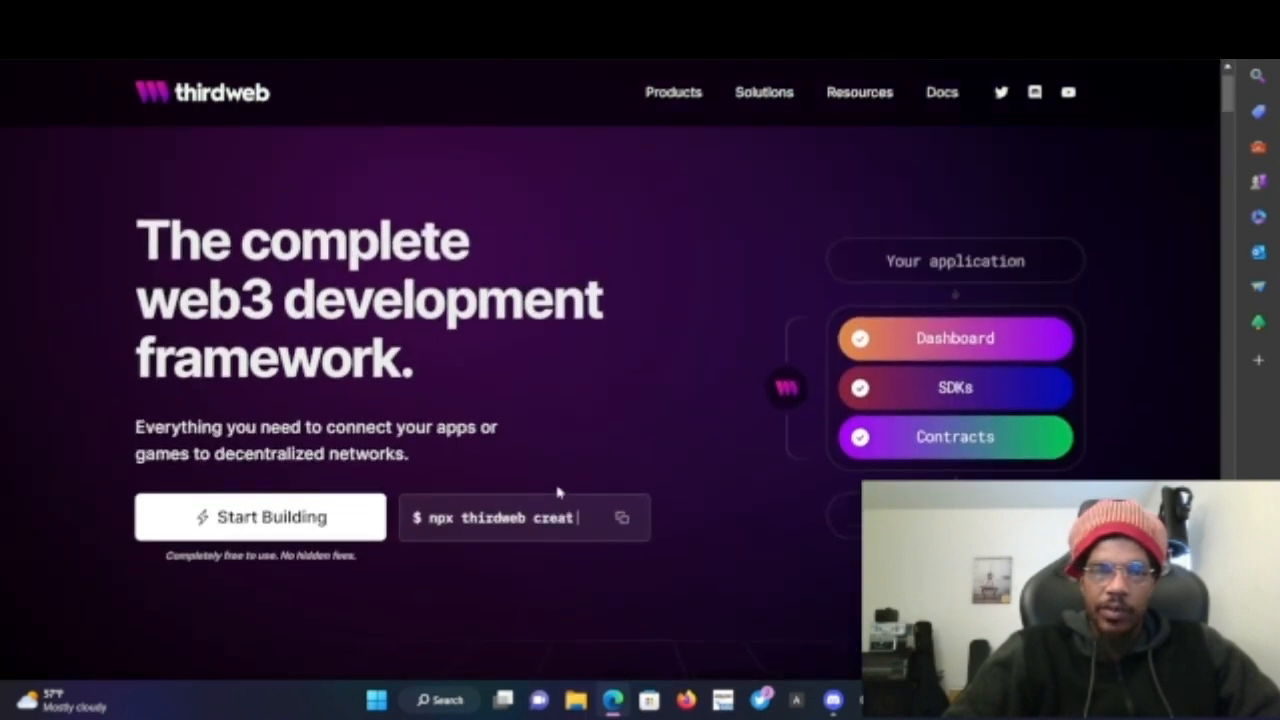
left_click(228, 518)
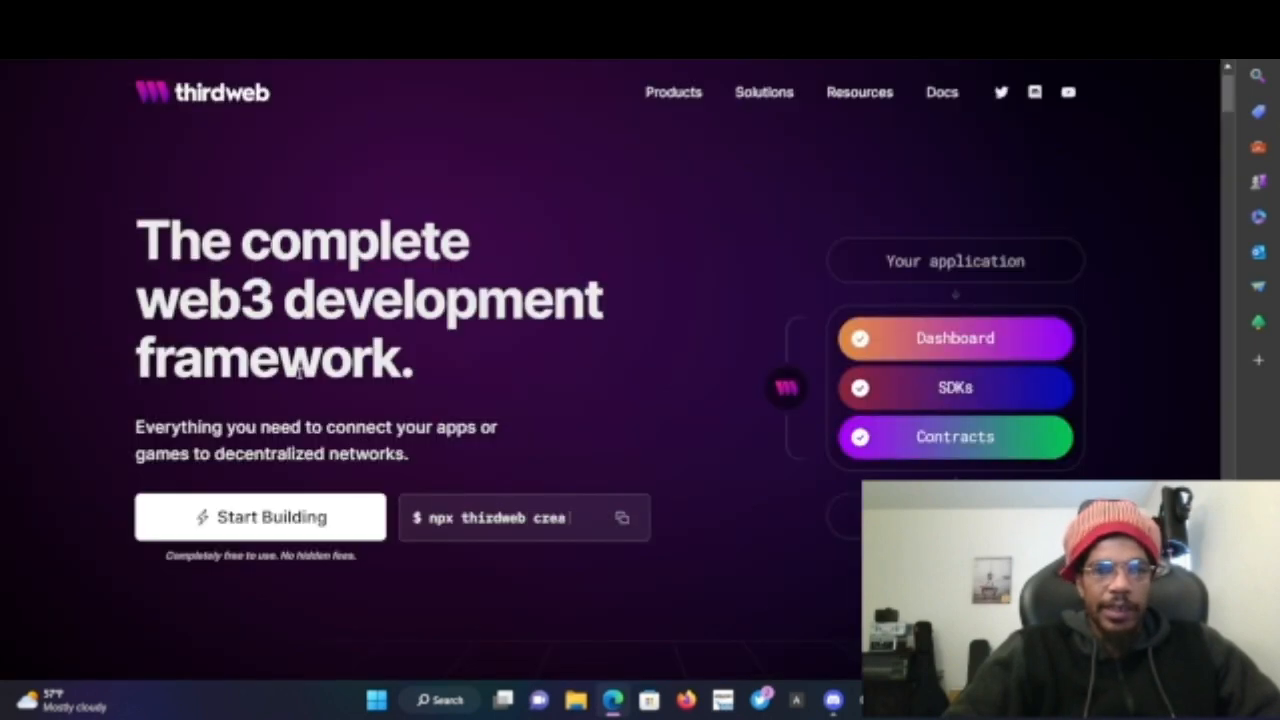
left_click(258, 529)
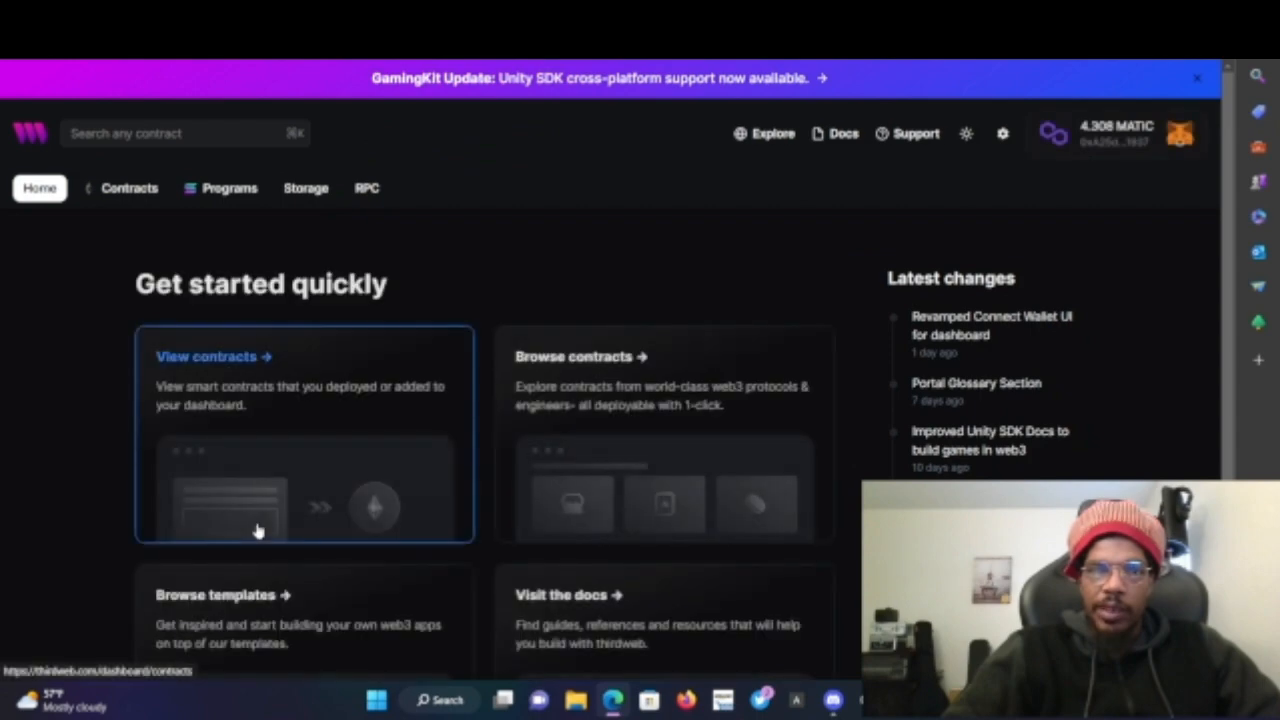
key("alt+Left")
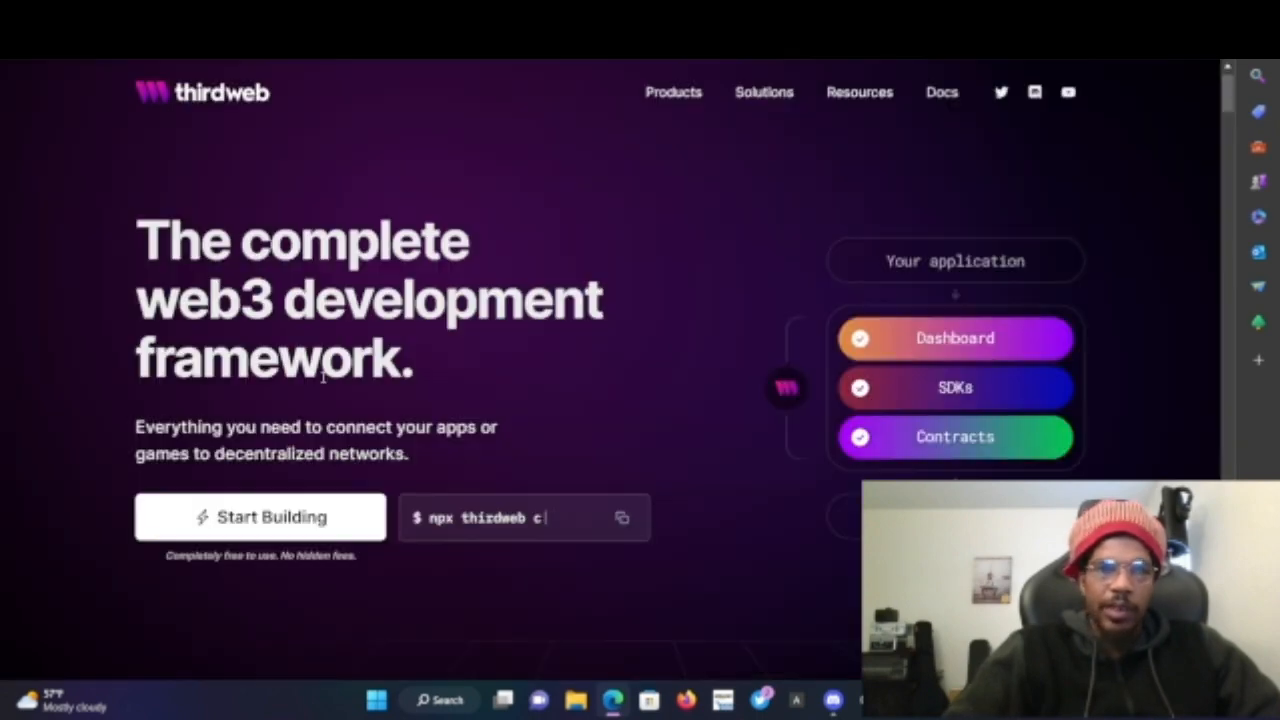
- Scroll through the thirdweb homepage sections describing its tools and framework
scroll(323, 377, "down", 10)
scroll(323, 377, "down", 3)
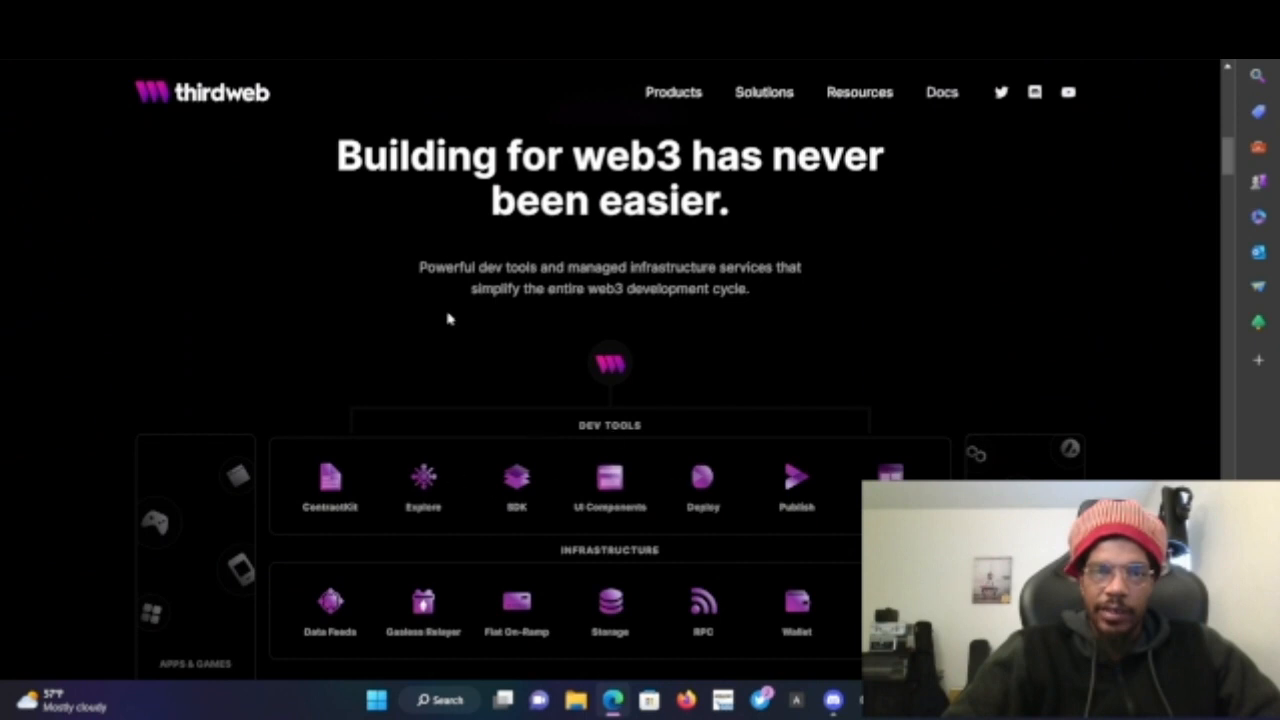
scroll(407, 302, "down", 1)
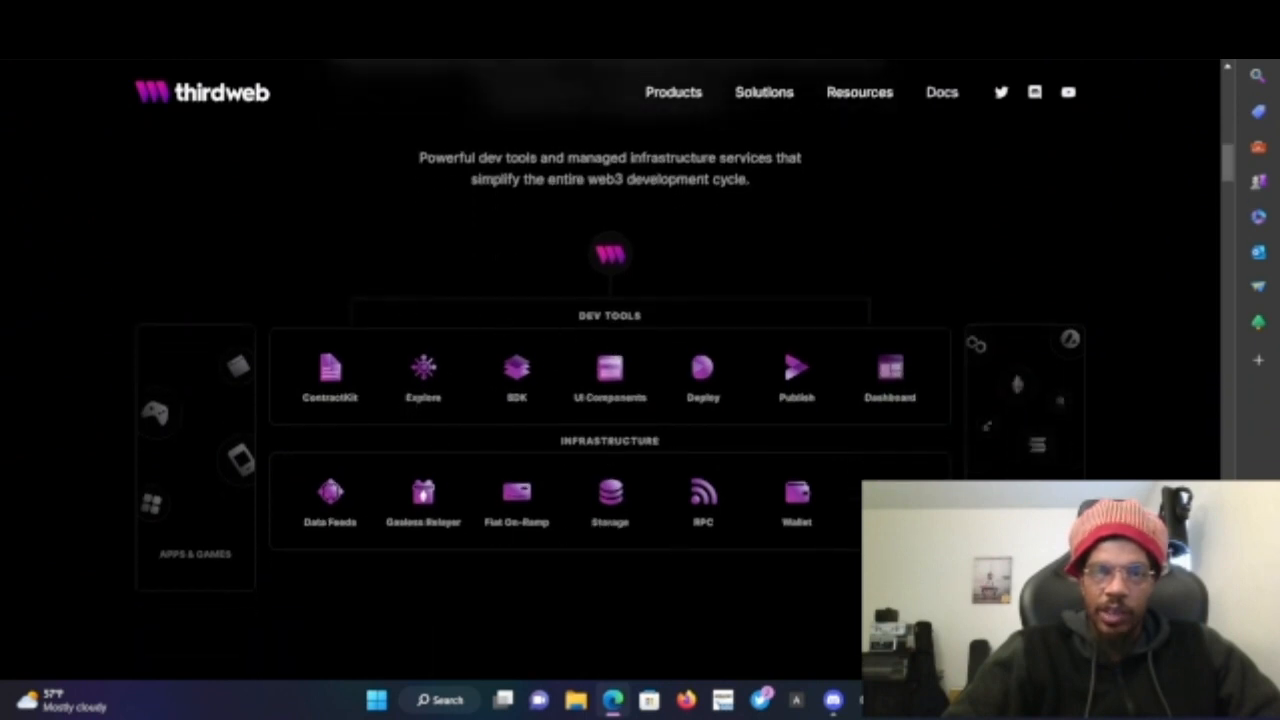
scroll(797, 574, "down", 5)
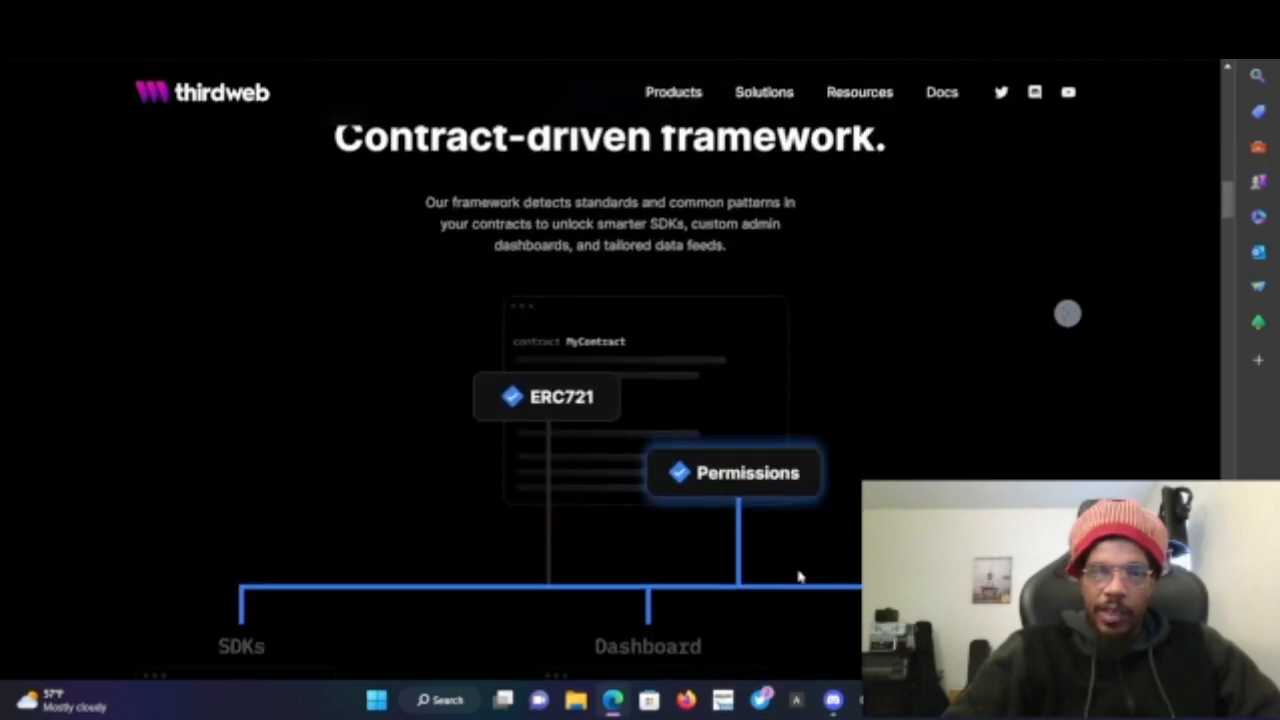
scroll(798, 574, "down", 8)
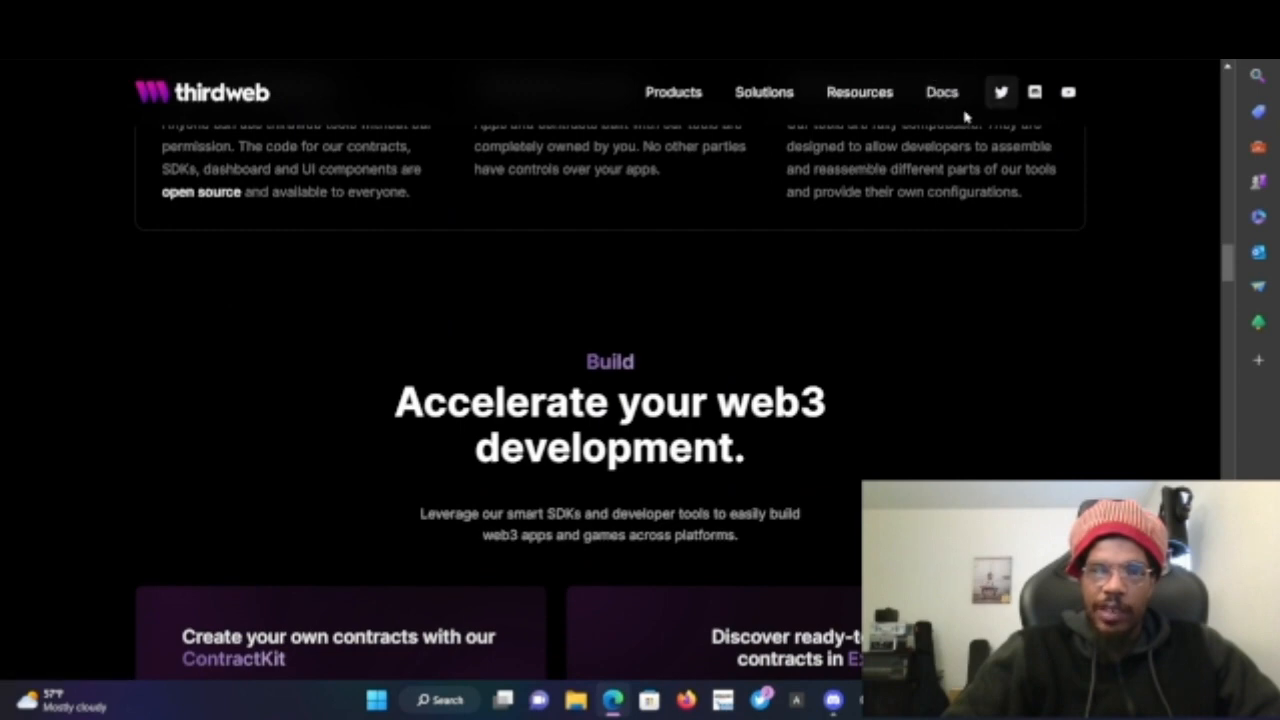
scroll(773, 345, "up", 15)
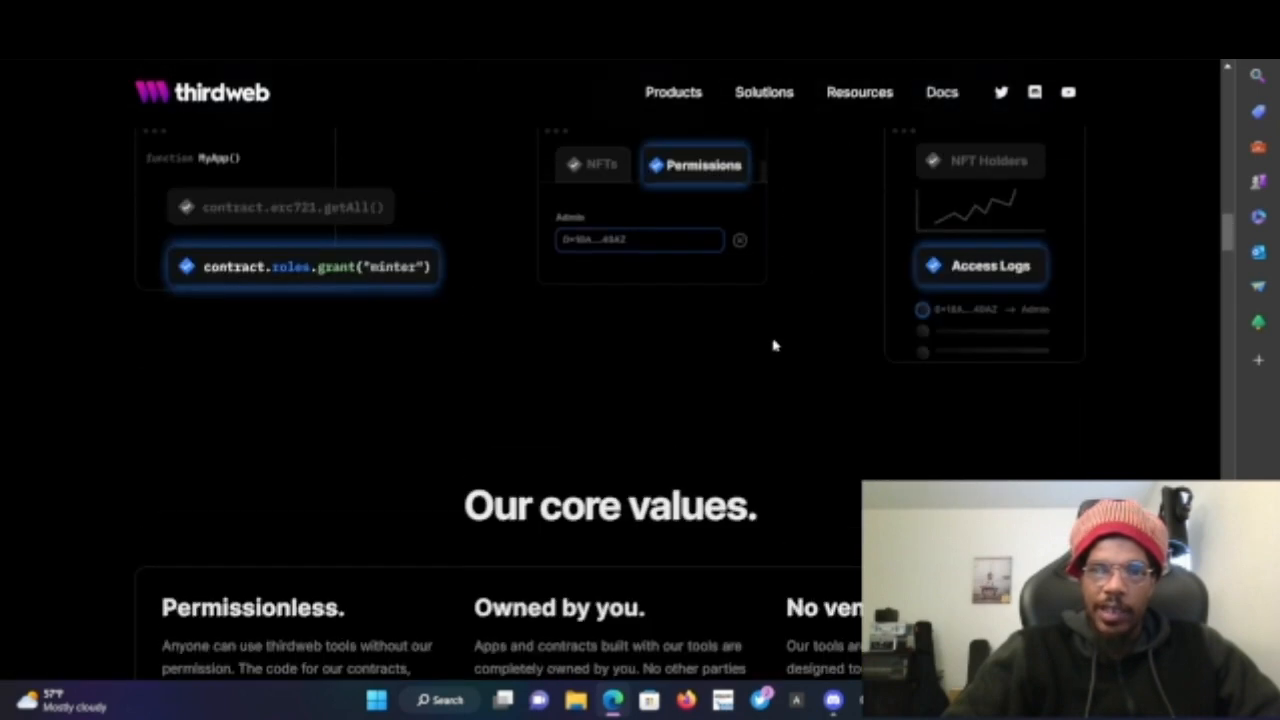
scroll(773, 345, "up", 4)
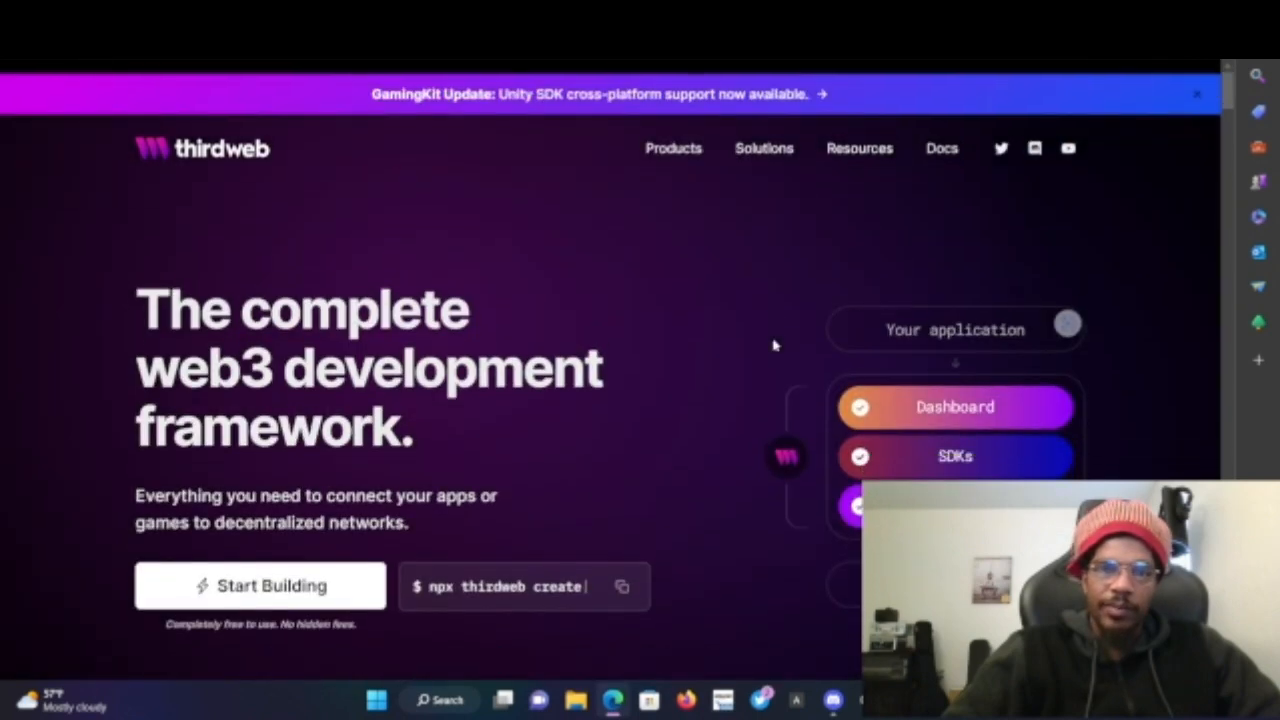
- Open the dashboard, go to the deployed contracts list and start deploying a new contract
left_click(290, 574)
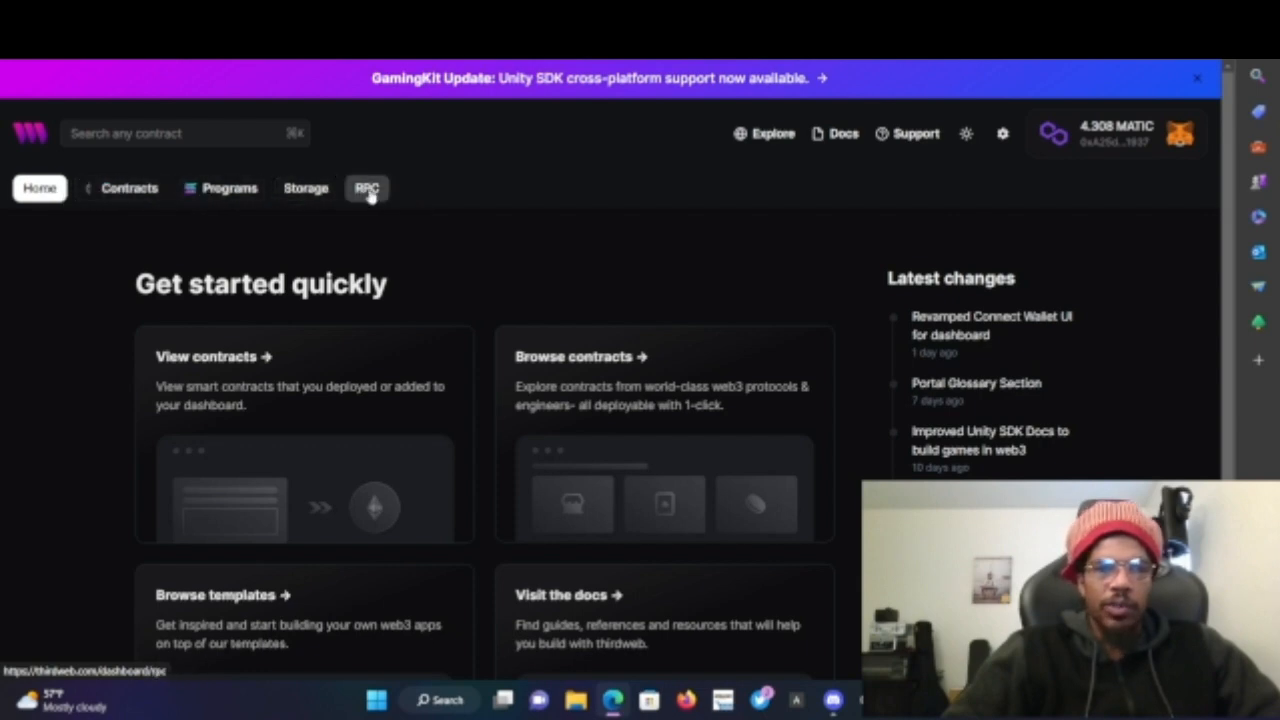
left_click(118, 193)
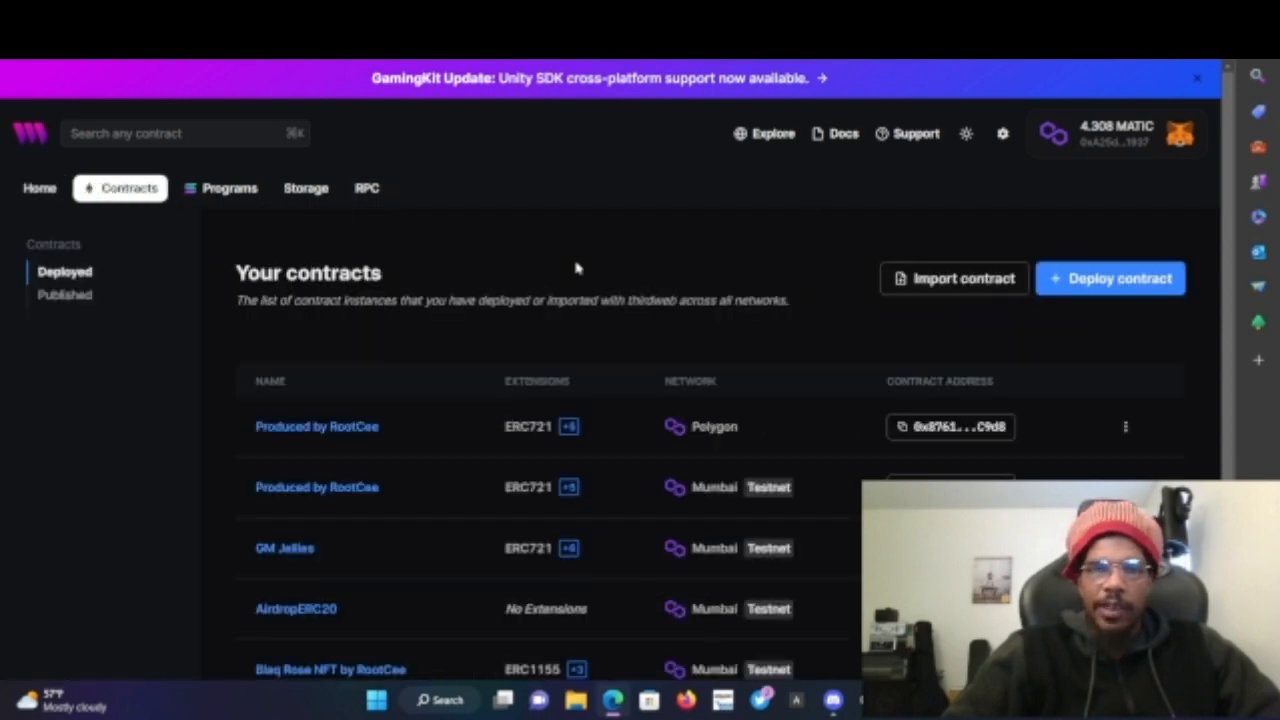
left_click(1091, 273)
- Open the NFT Drop contract from the popular contracts and start its deployment
scroll(594, 368, "down", 3)
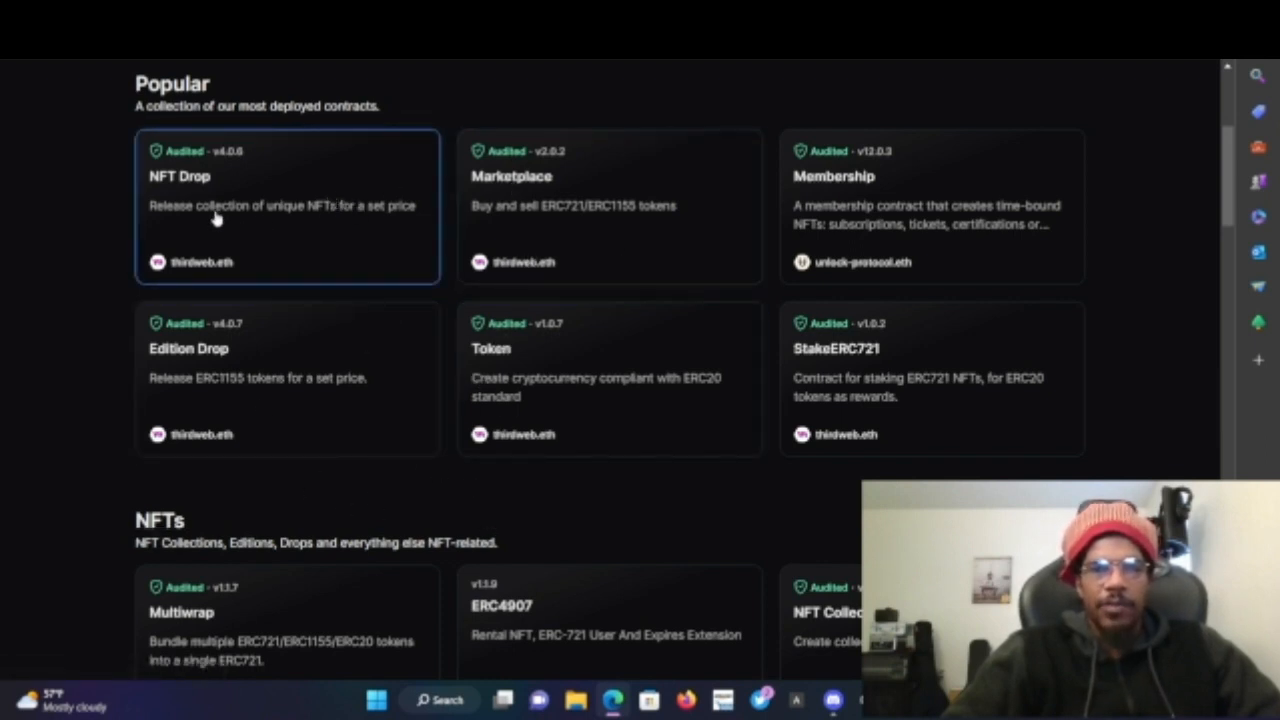
left_click(318, 235)
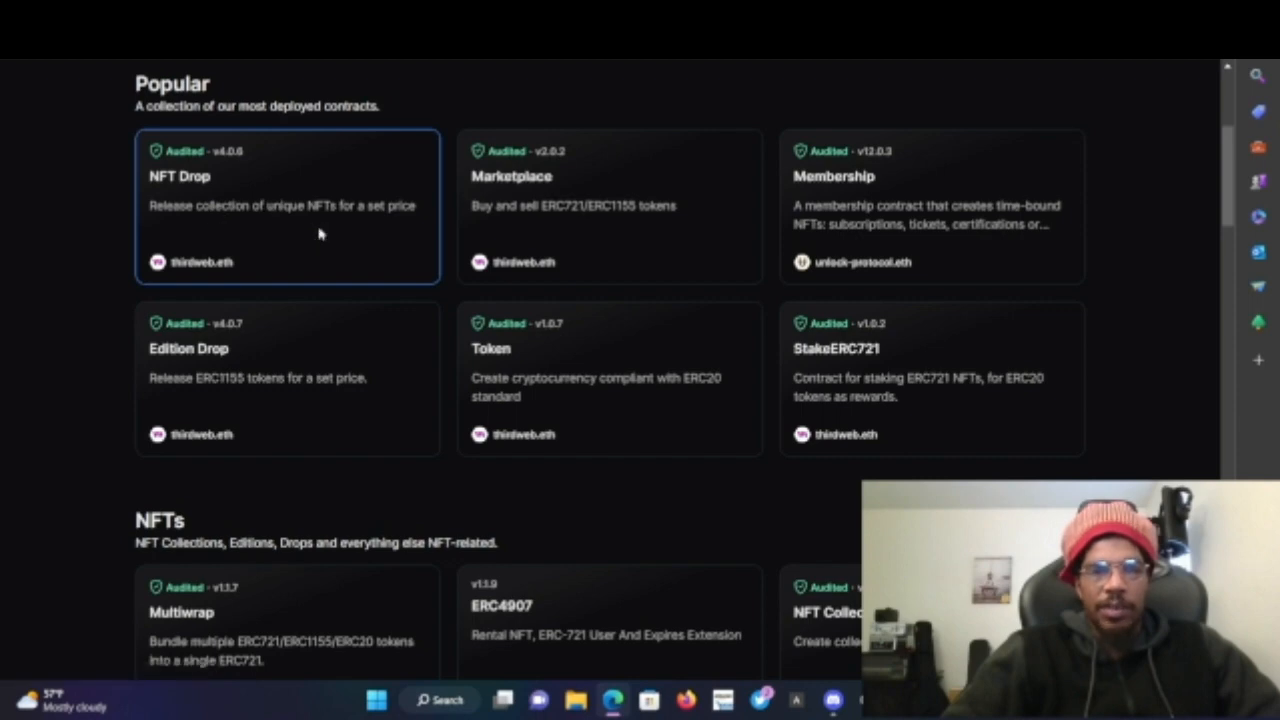
scroll(731, 275, "down", 8)
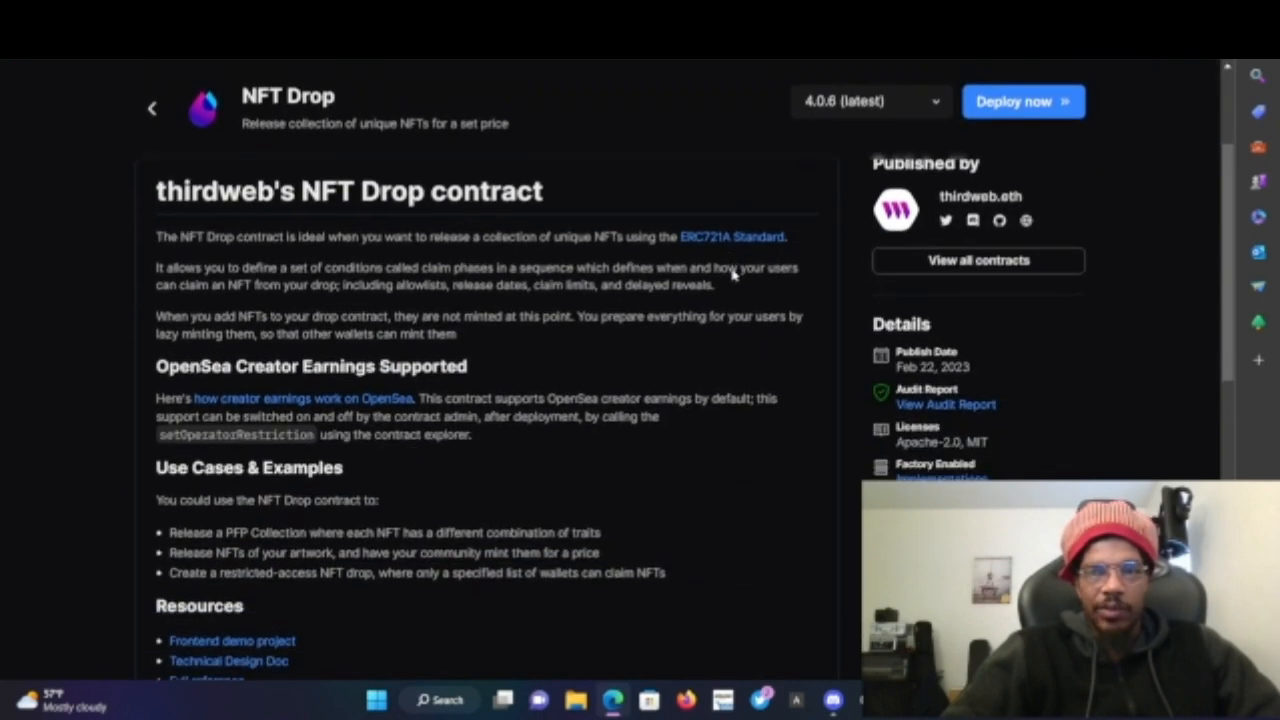
scroll(731, 275, "up", 10)
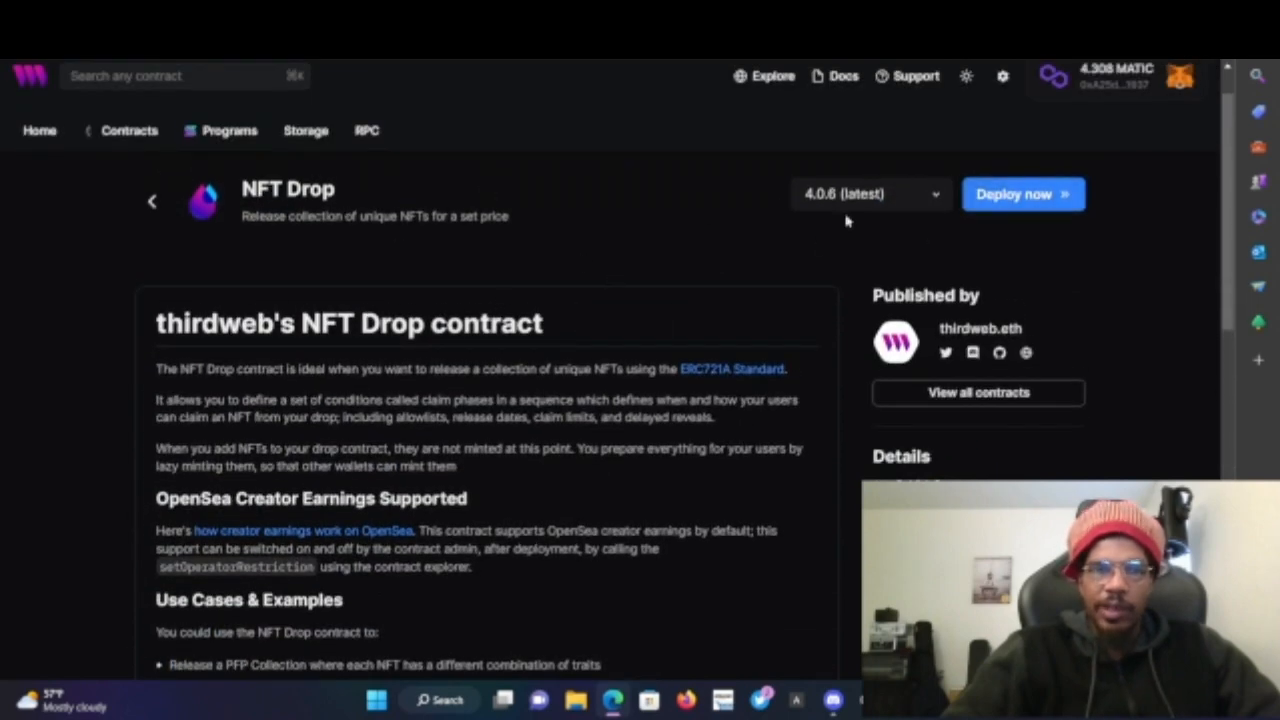
left_click(1060, 194)
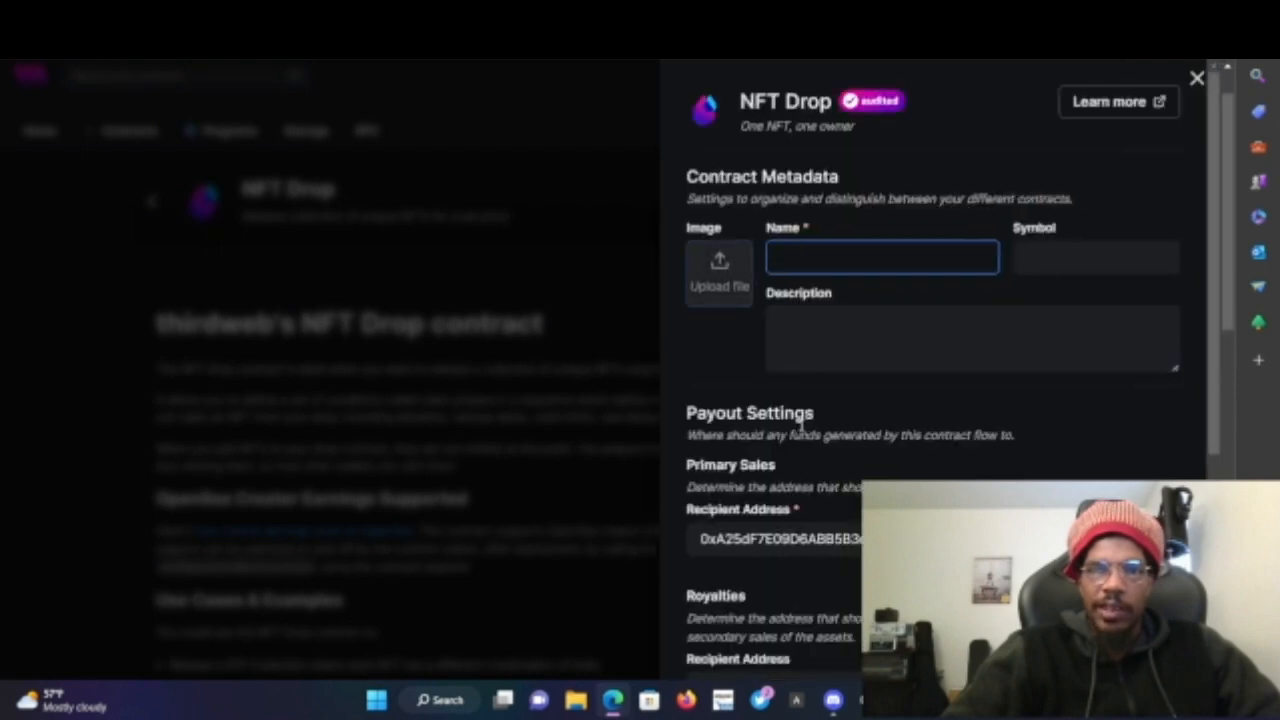
- Enter the contract name as 'Prodiced by' followed by the creator's name in the NFT Drop metadata
scroll(817, 486, "down", 4)
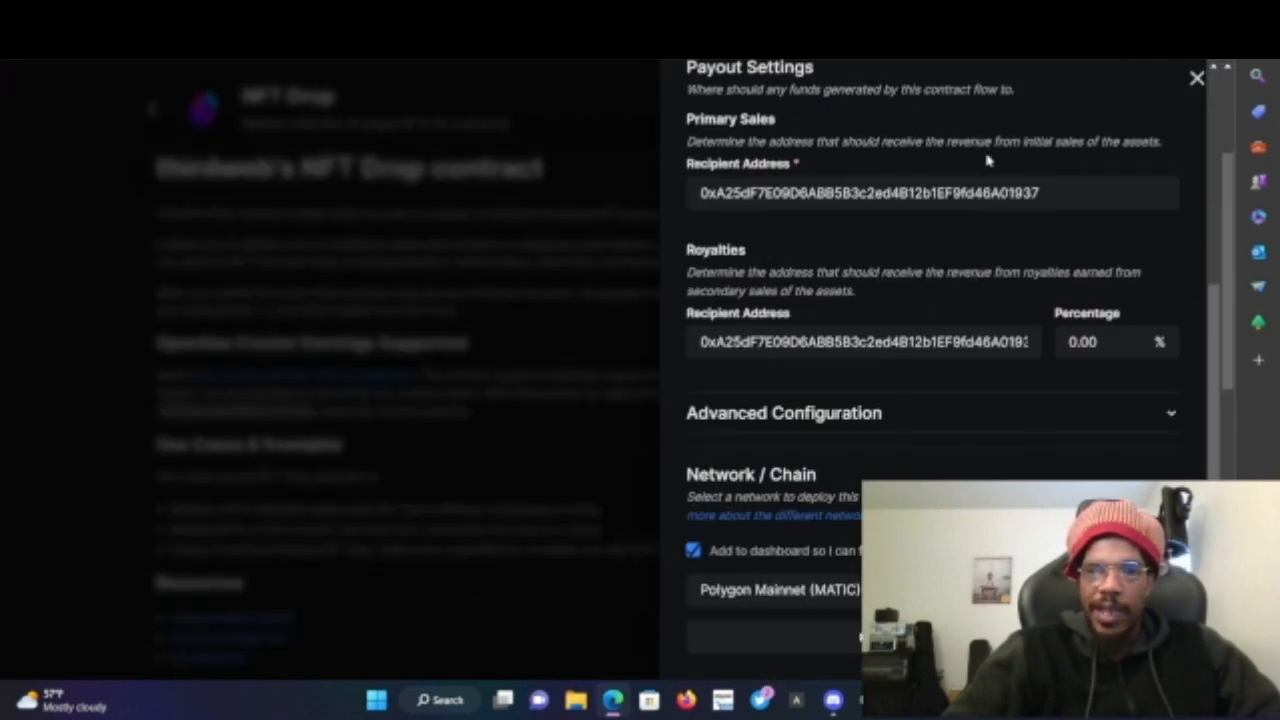
scroll(817, 268, "up", 3)
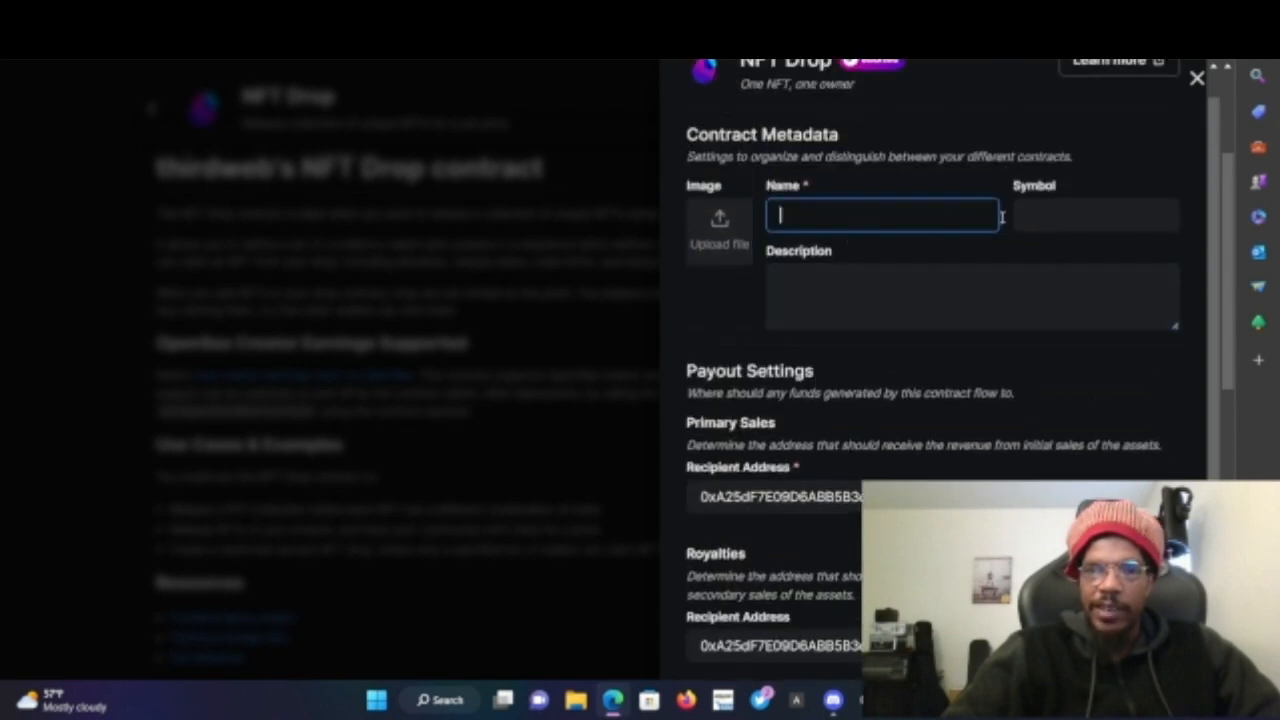
left_click(1043, 217)
left_click(968, 272)
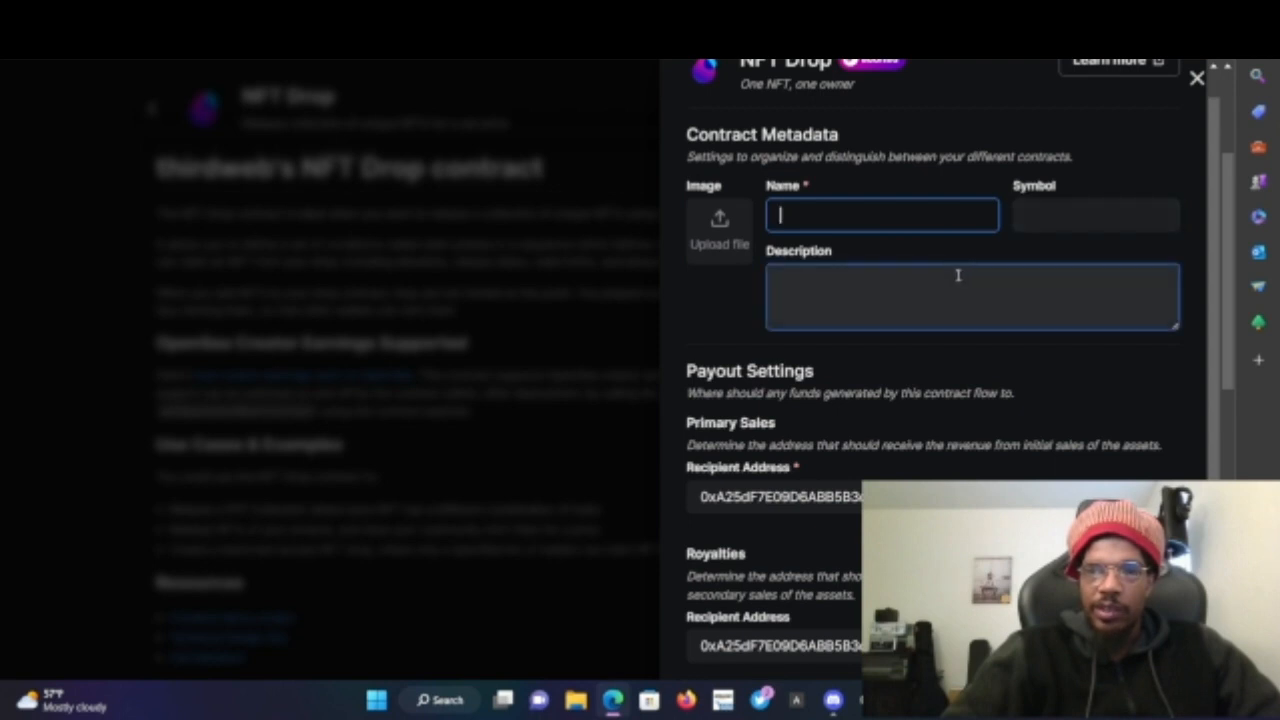
type("Pr")
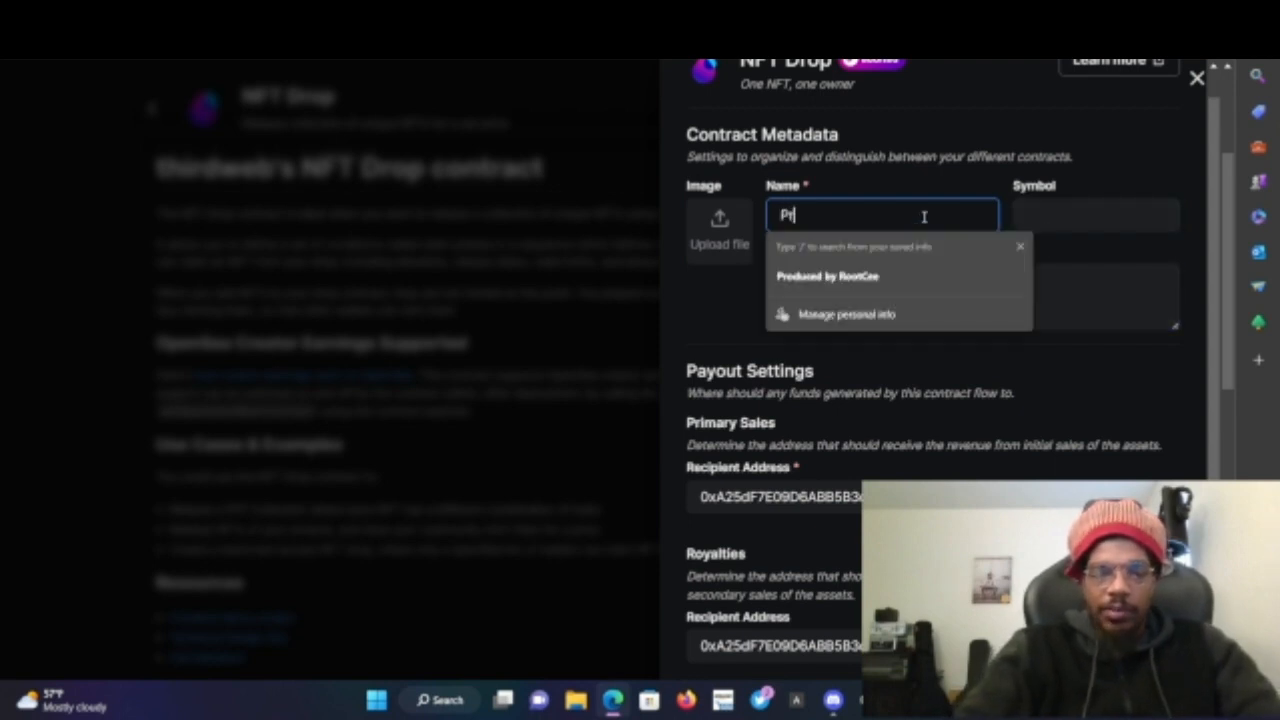
type("odiced by")
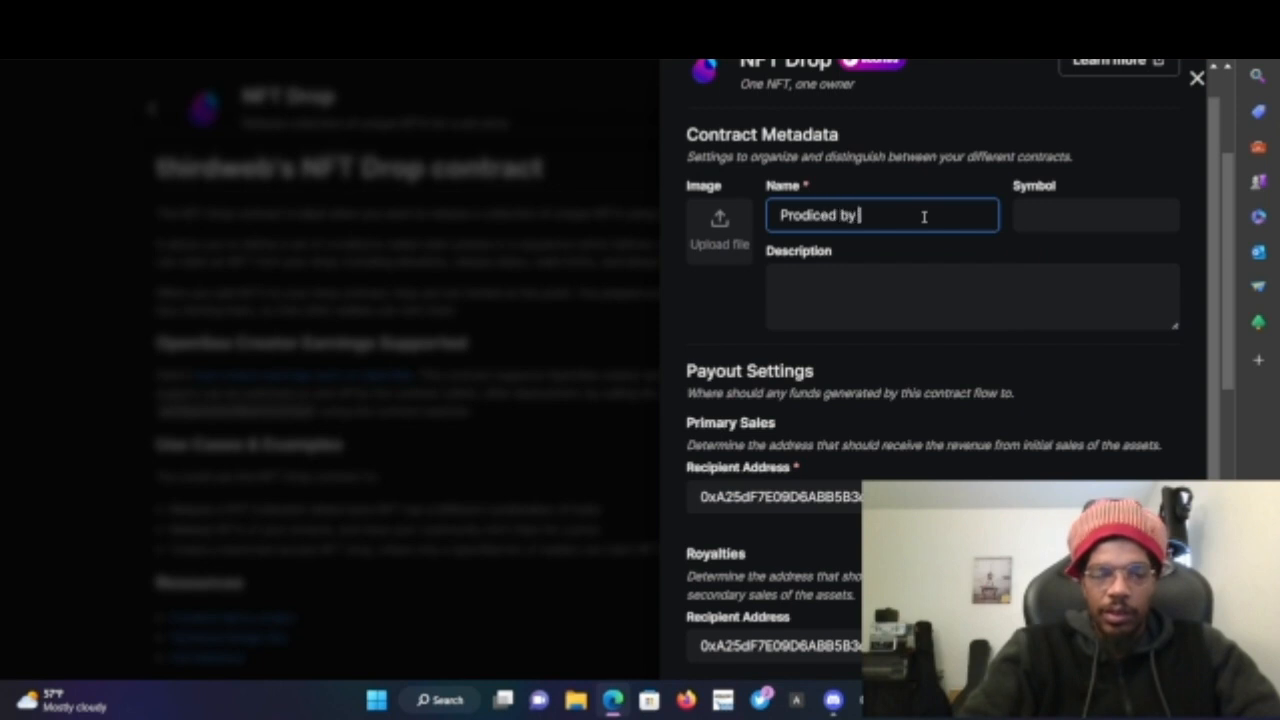
type(" RootCe")
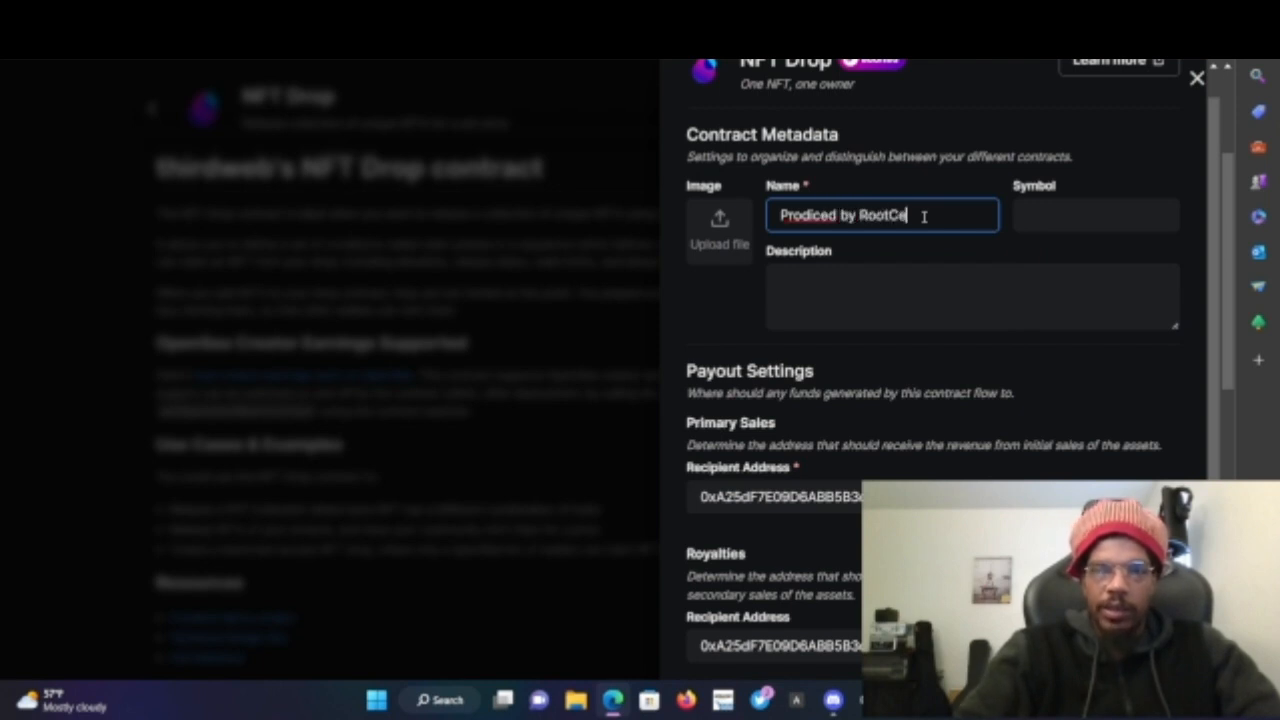
type("e")
- Set the contract symbol to RTCBT from saved entries and the description to 'One of one NFT'
left_click(1026, 214)
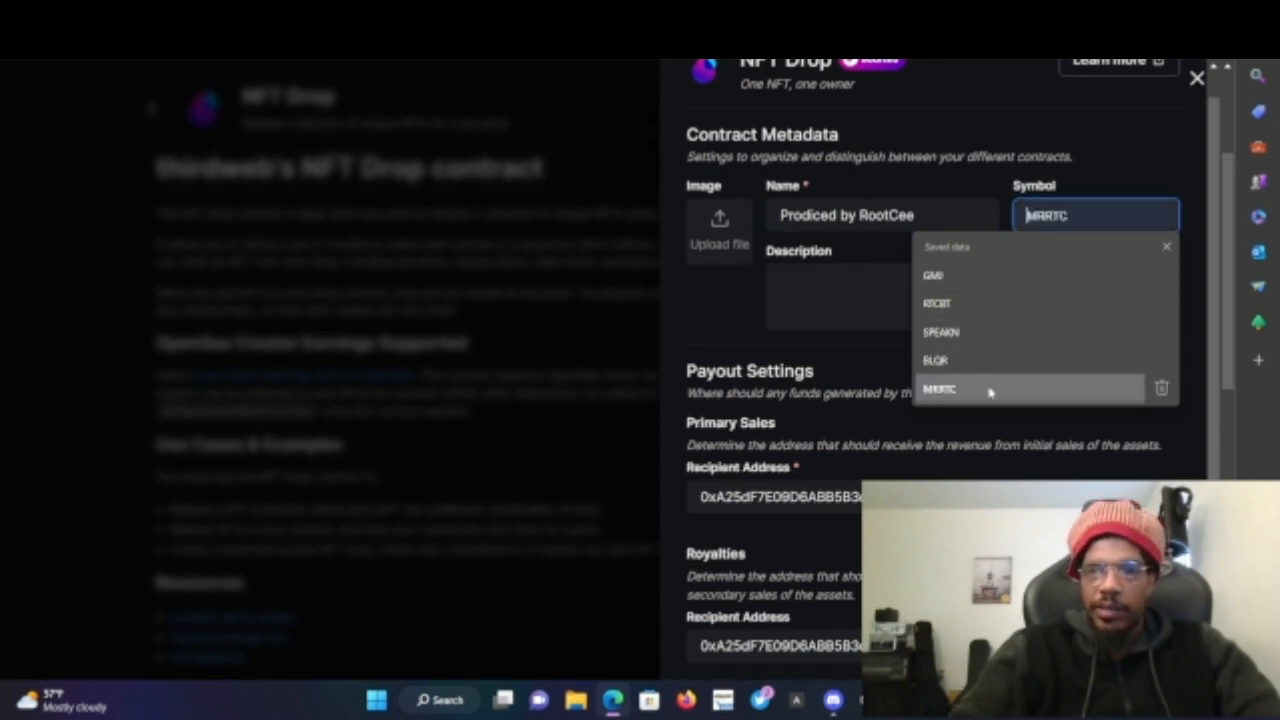
left_click(1000, 304)
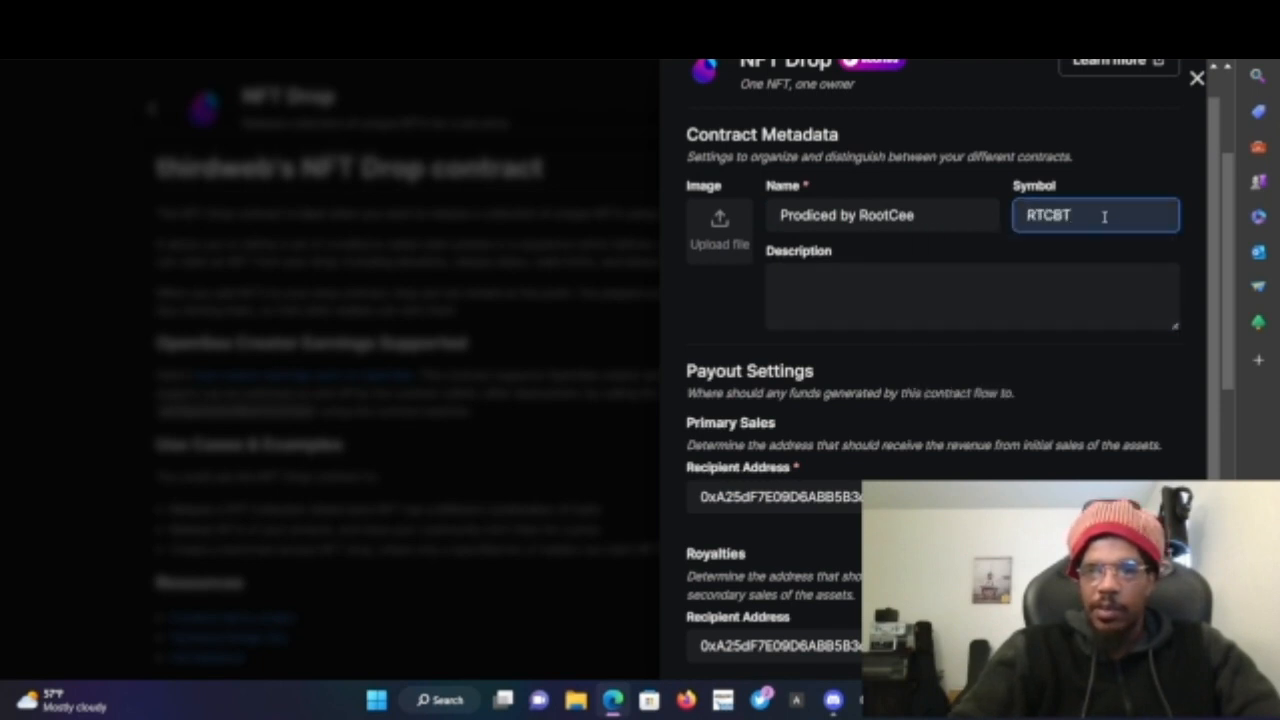
left_click(930, 308)
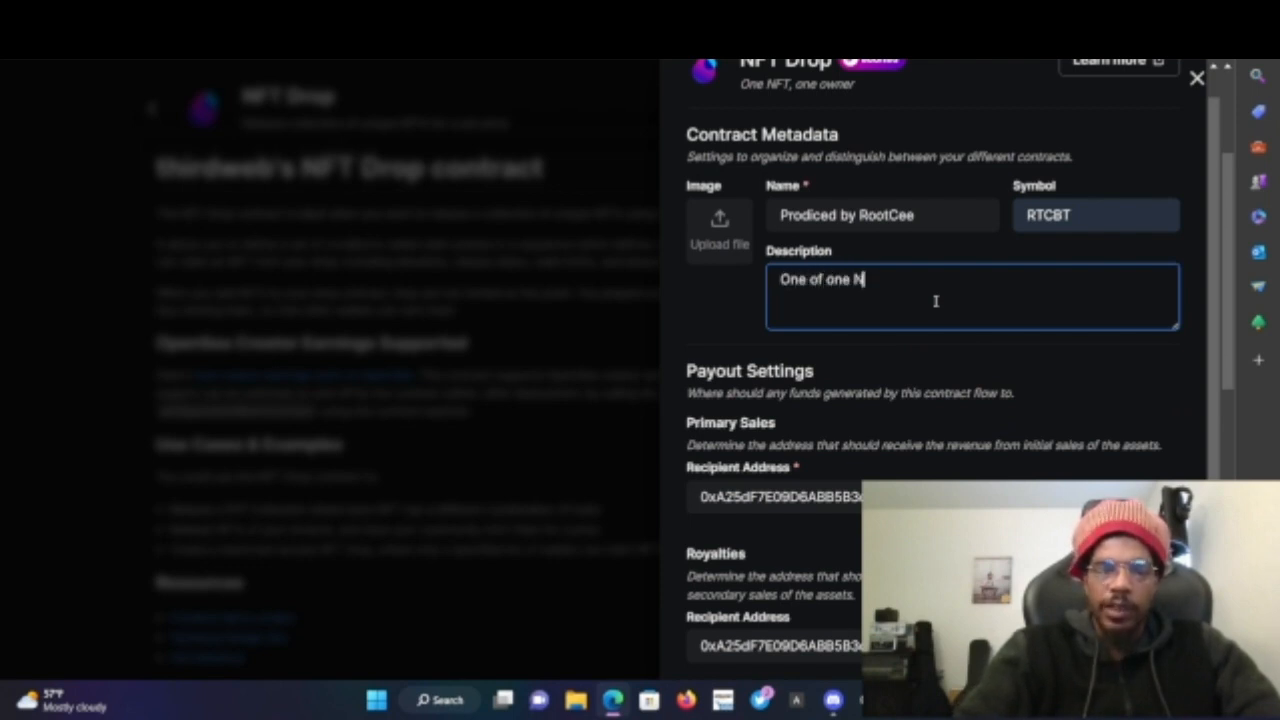
type("One of one NFT")
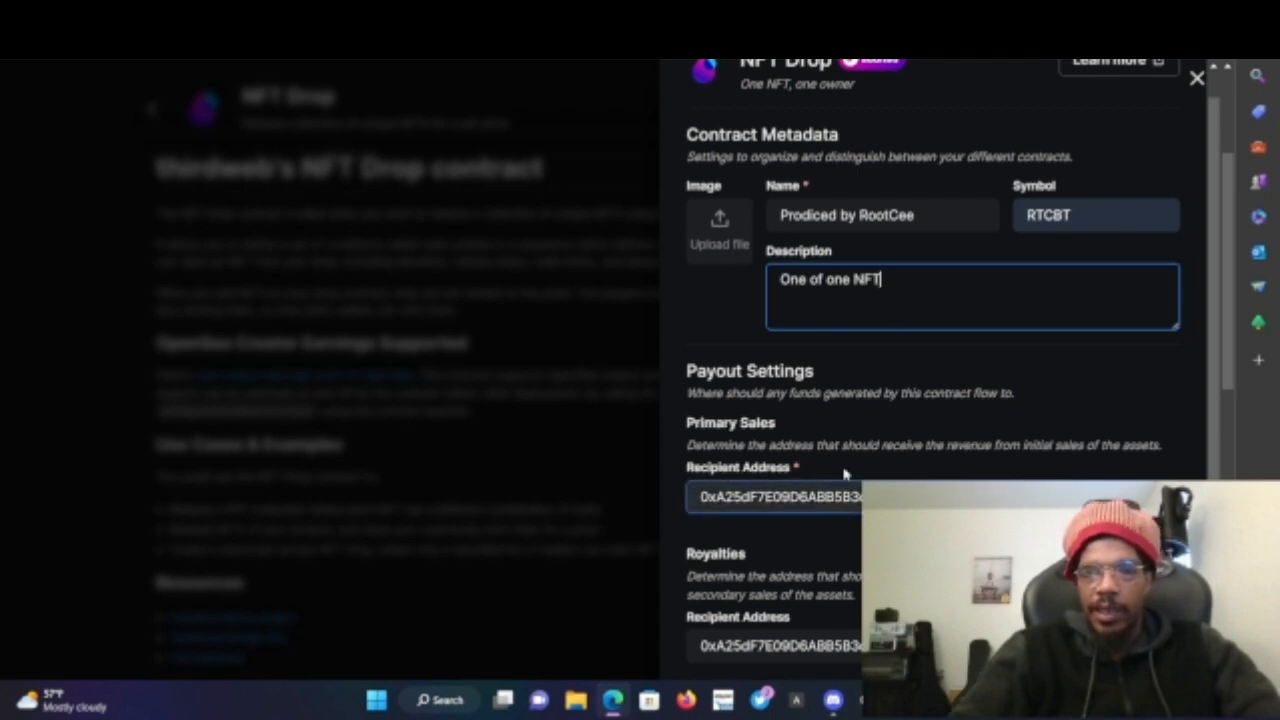
- Set the royalties percentage to 7
scroll(793, 440, "down", 2)
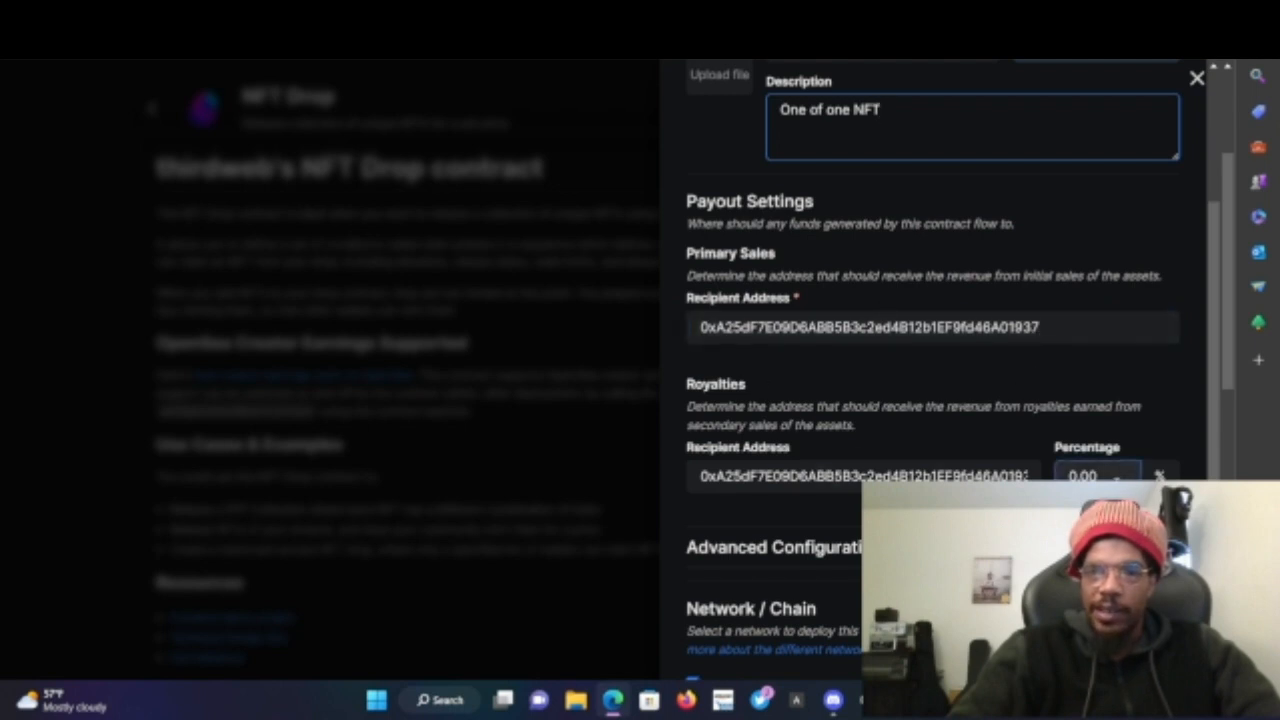
left_click(1117, 479)
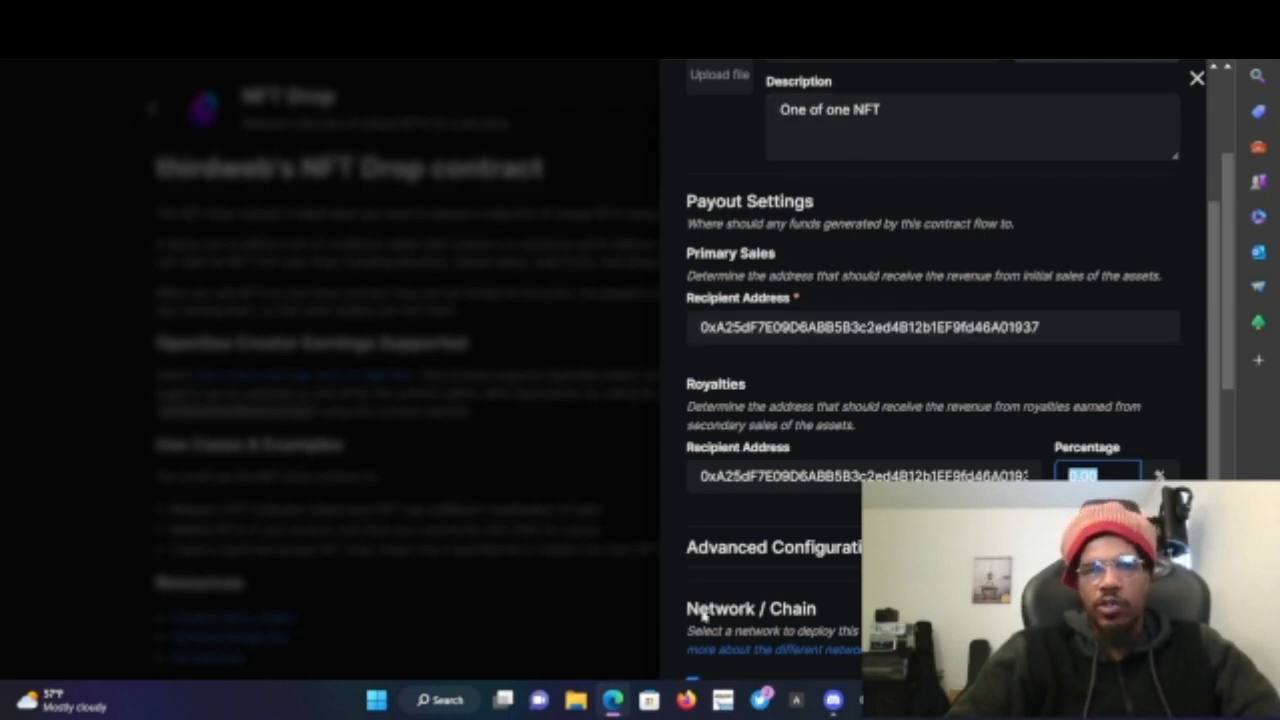
scroll(814, 471, "down", 2)
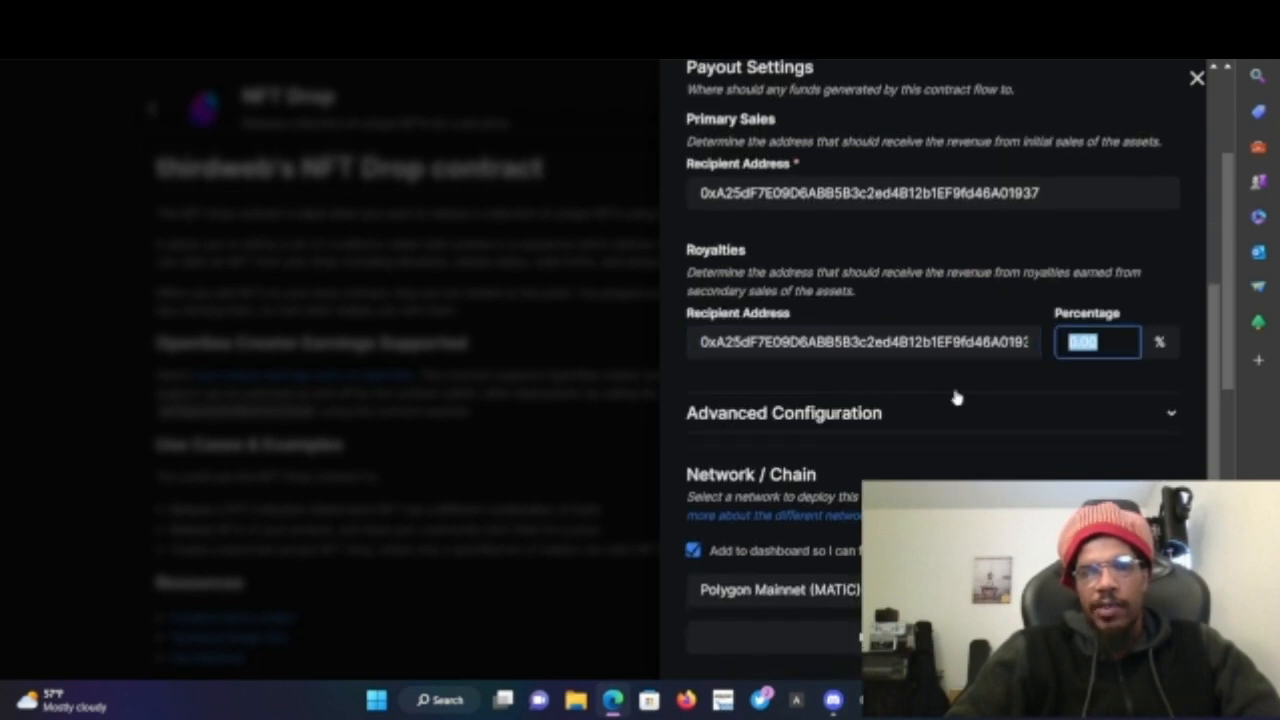
left_click(1020, 380)
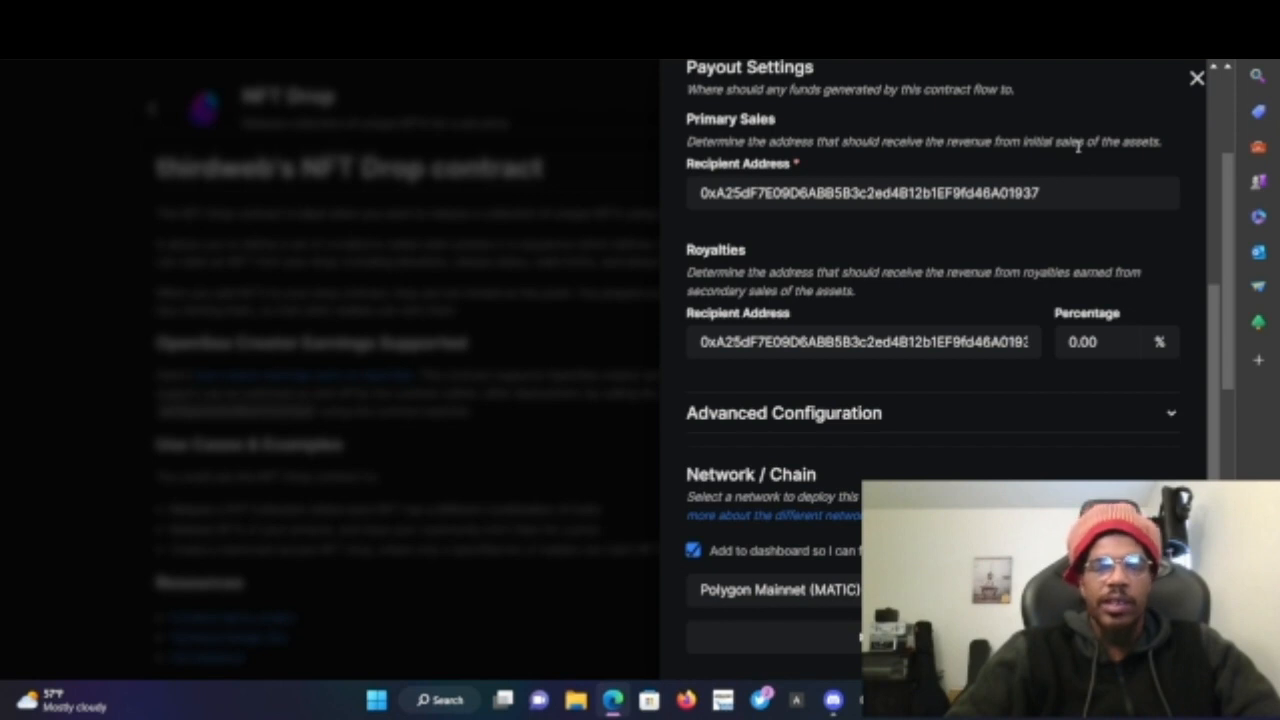
double_click(1104, 341)
type("7")
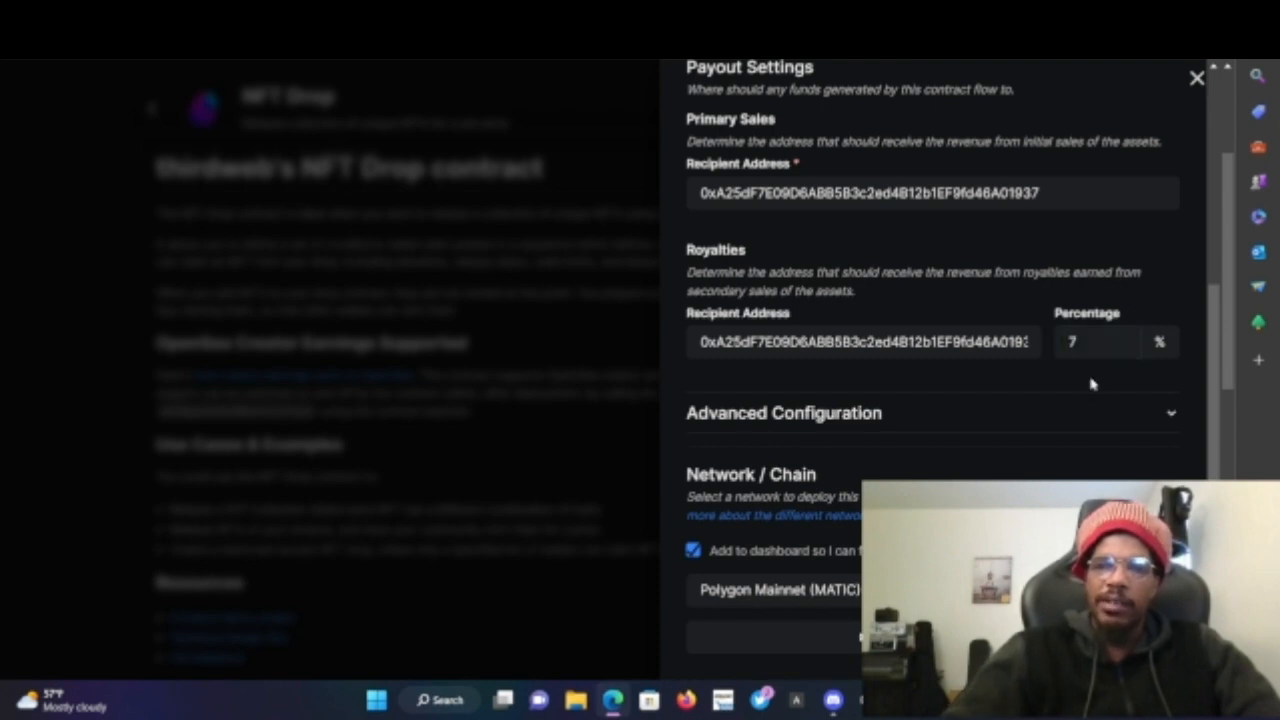
- Change the royalties percentage to 5
left_click(1155, 381)
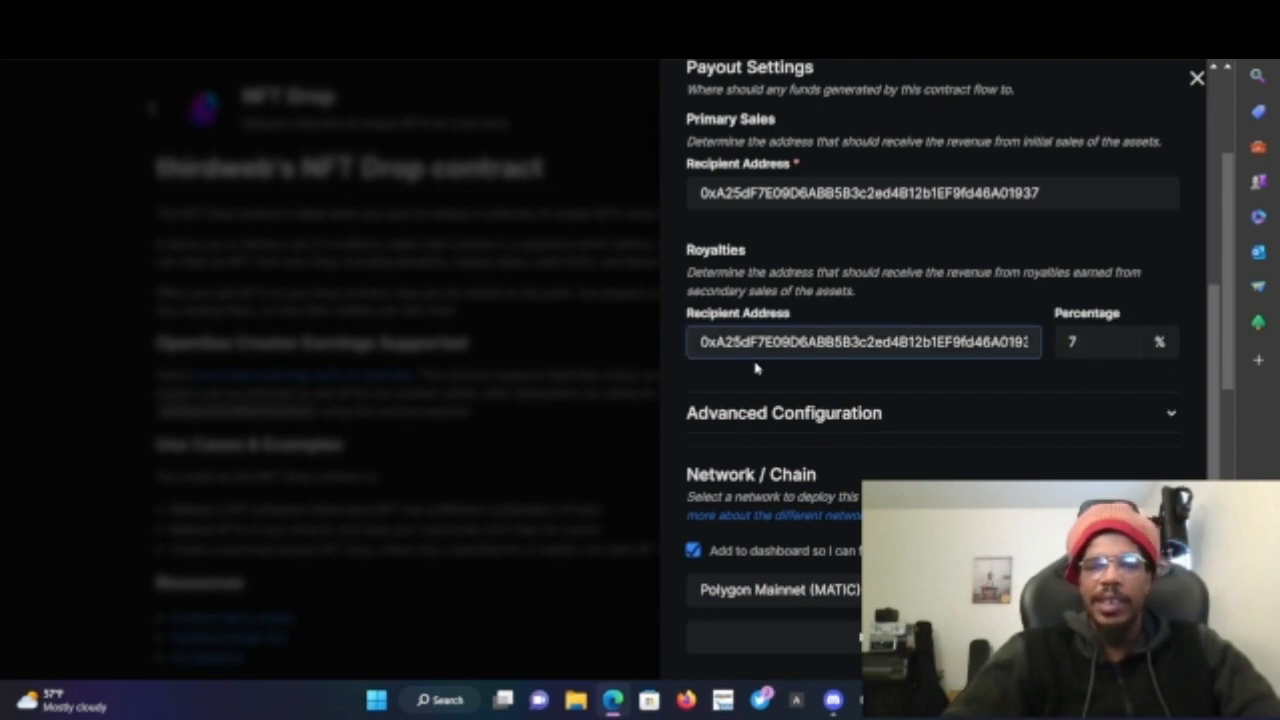
left_click(1095, 337)
double_click(1102, 338)
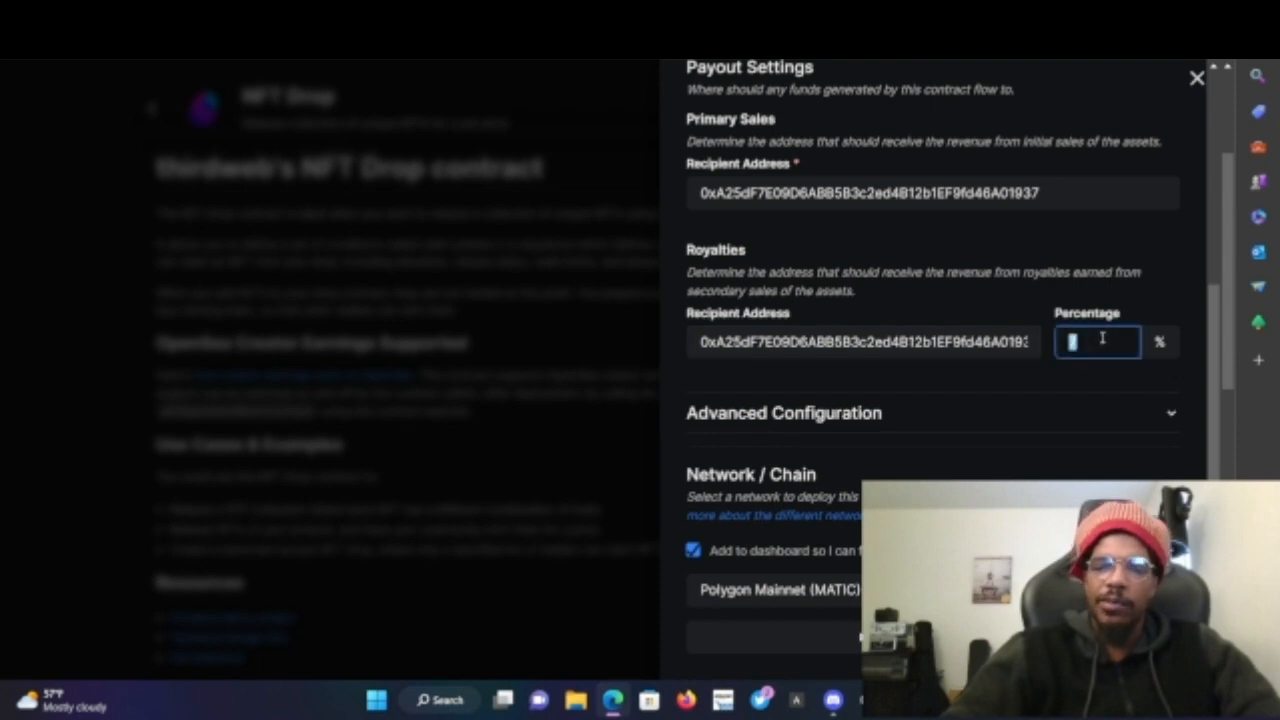
type("5")
left_click(1108, 390)
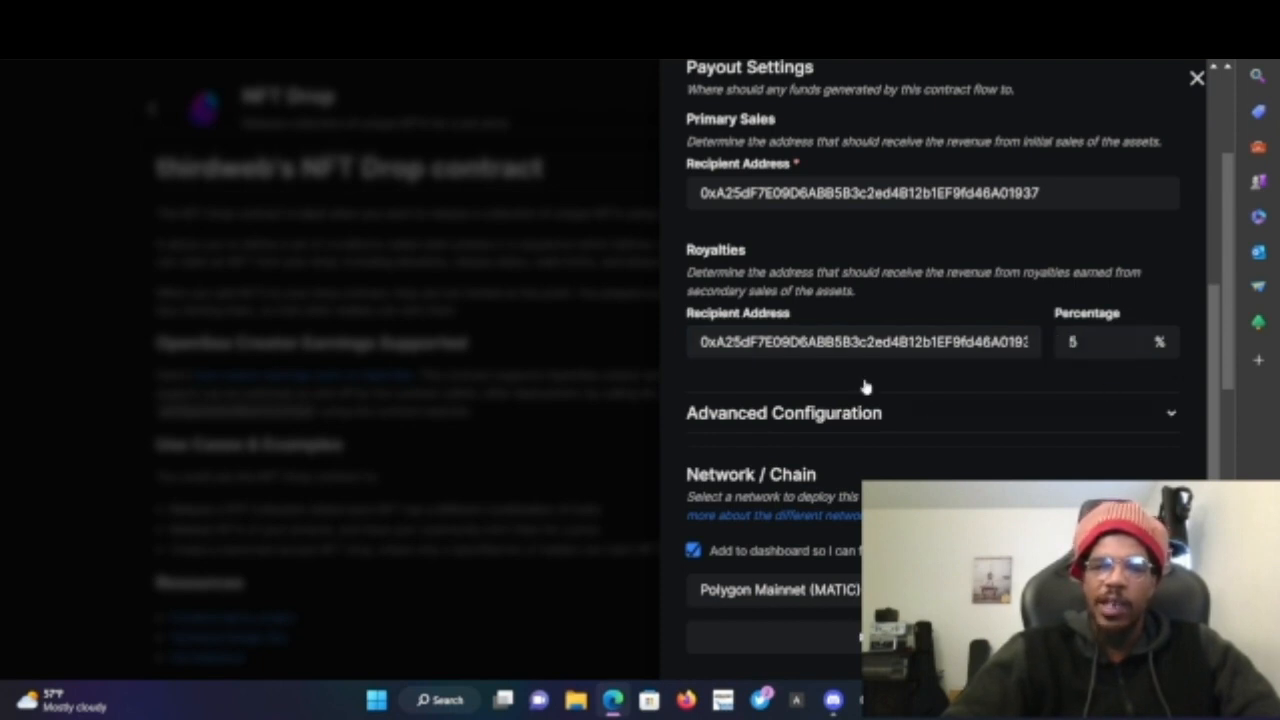
- Expand the Advanced Configuration section to review the platform fee recipient, then collapse it
left_click(1119, 424)
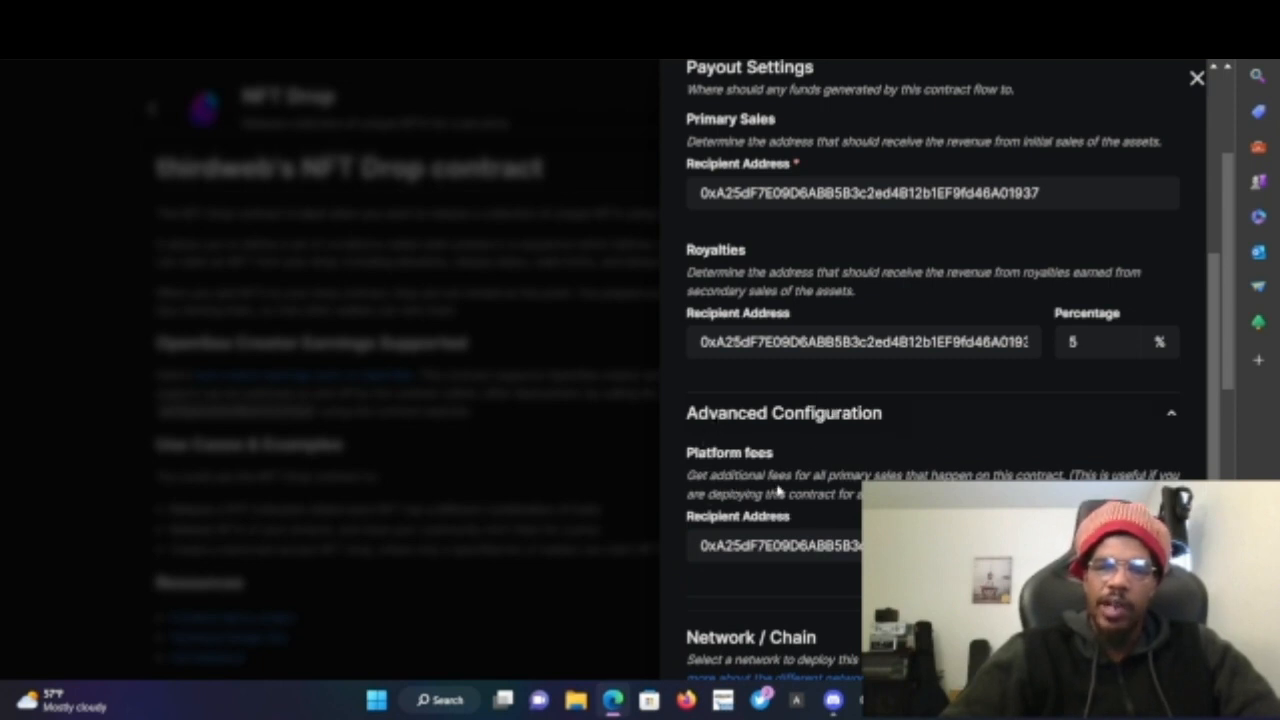
left_click(945, 546)
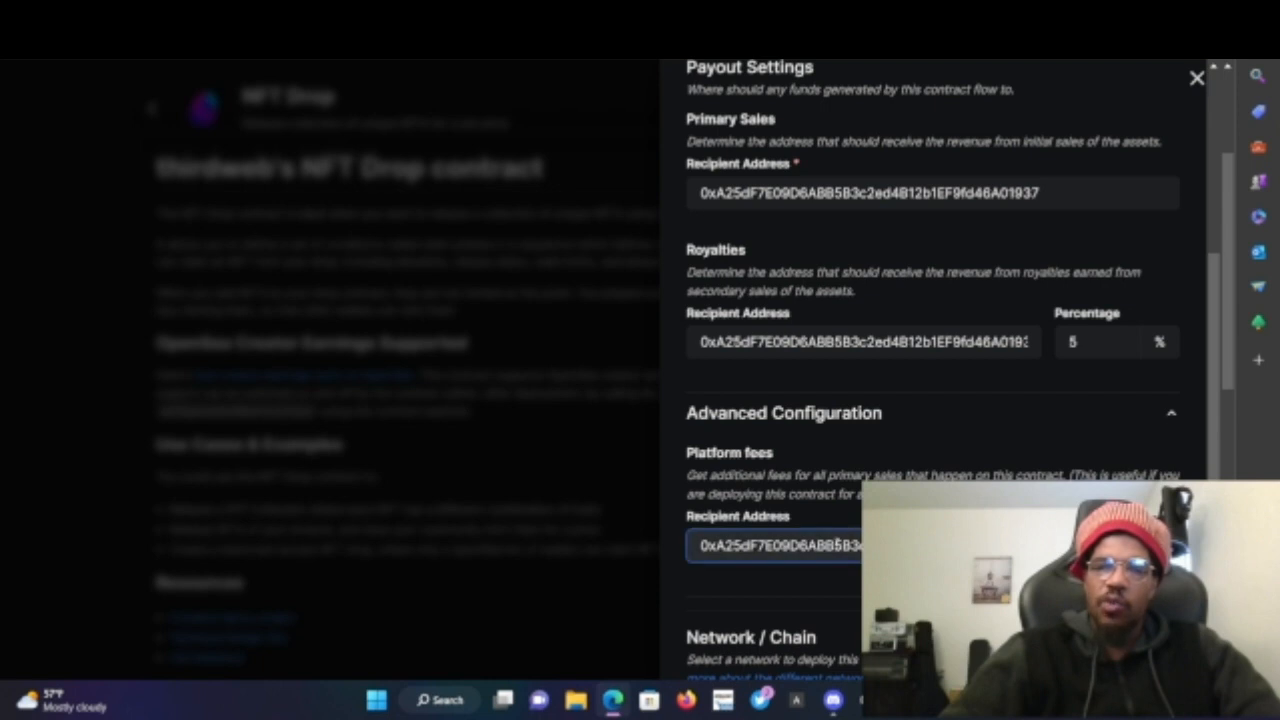
left_click(1097, 546)
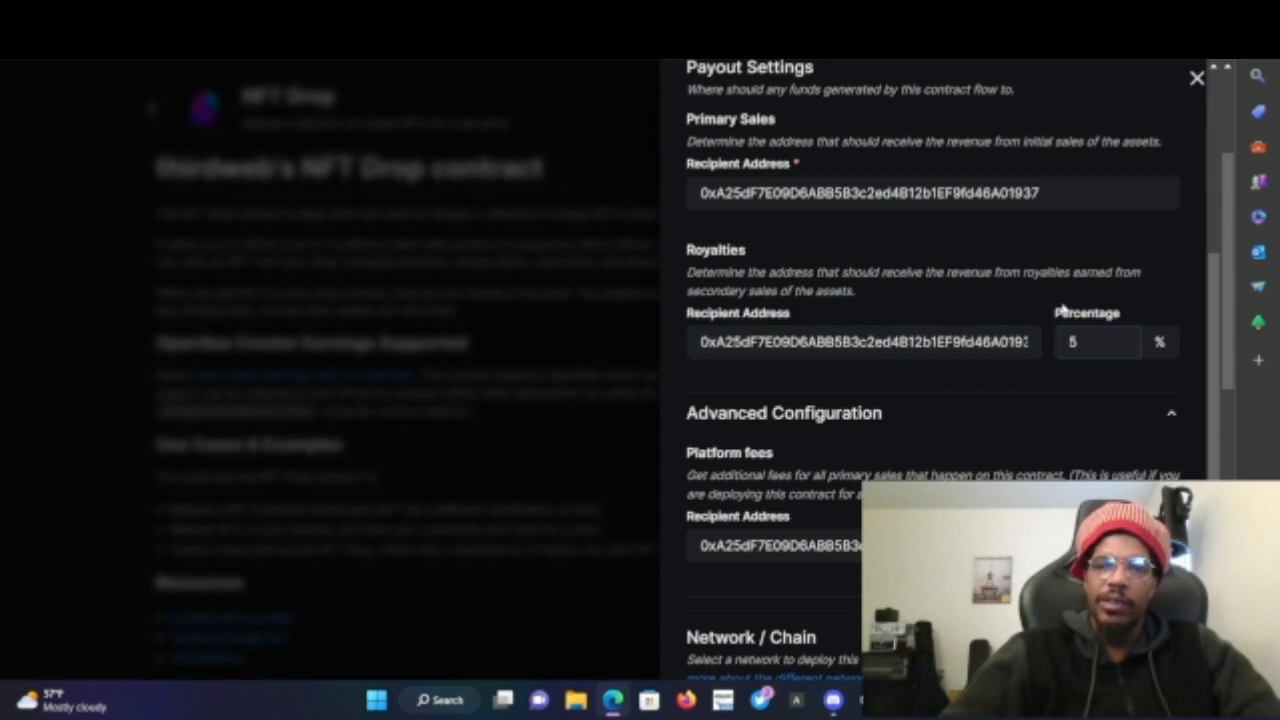
left_click(1175, 417)
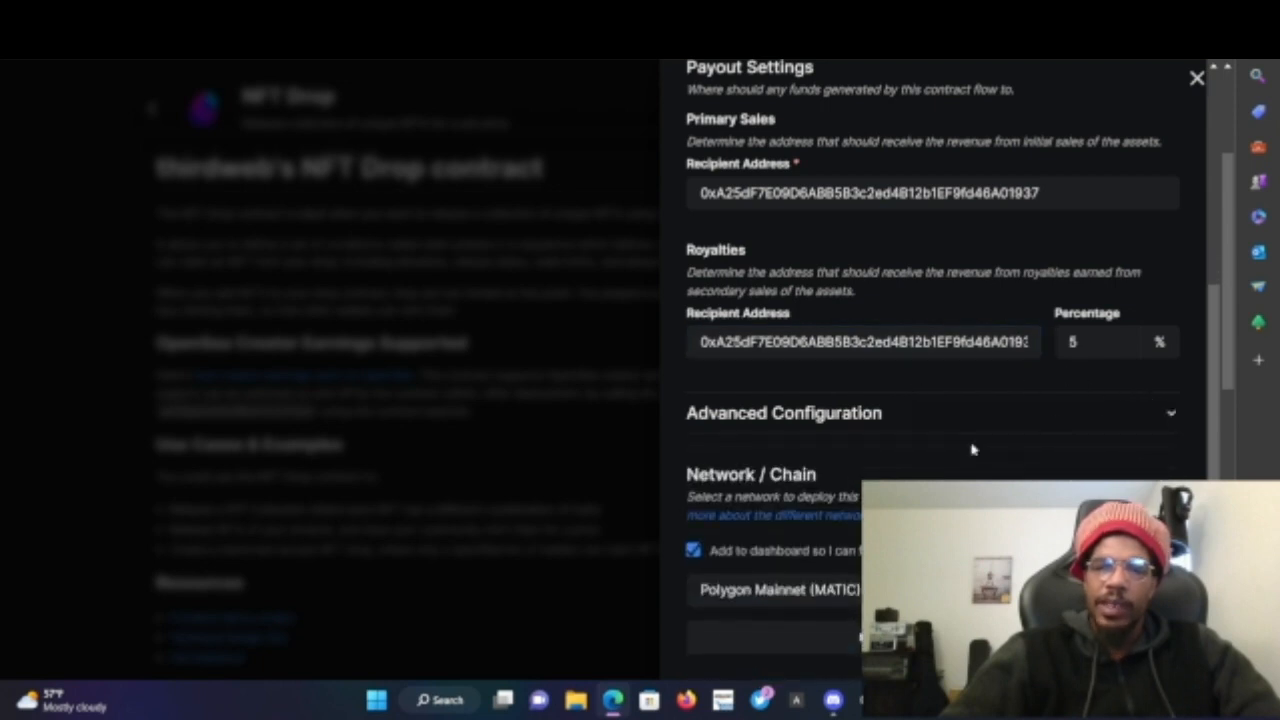
- Review the available network options, keep Polygon Mainnet, and close the deployment panel
left_click(775, 590)
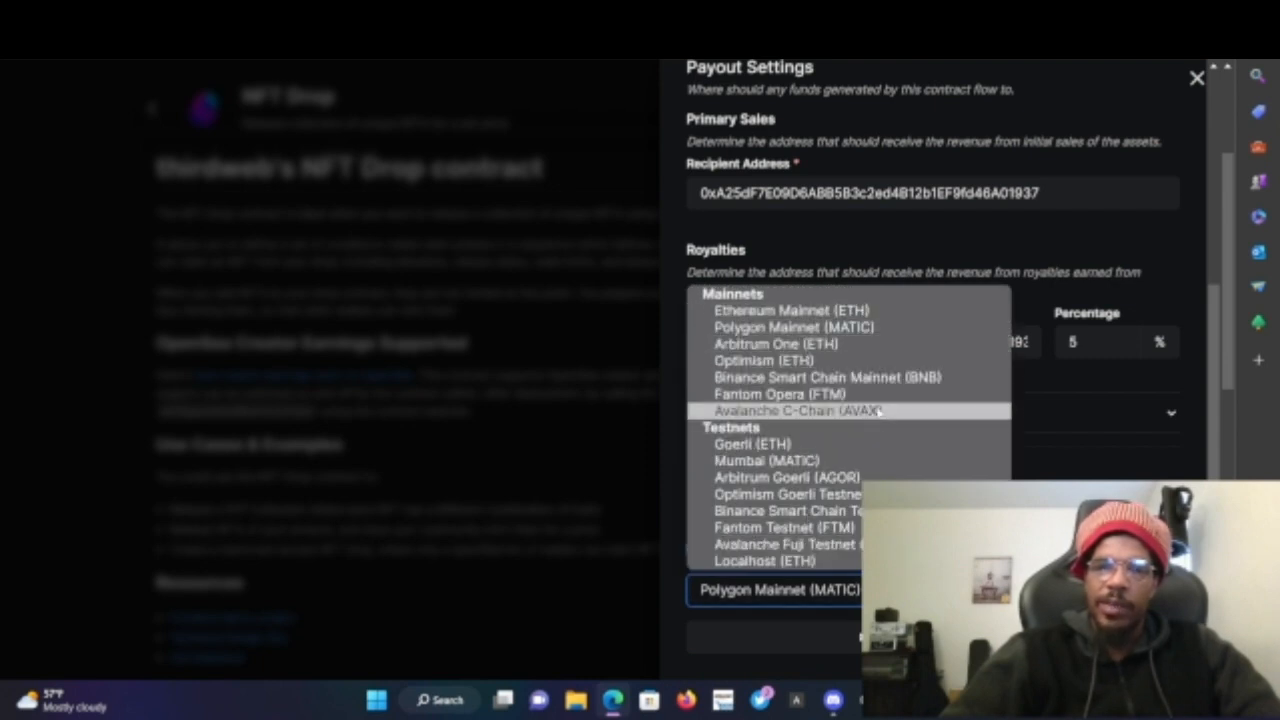
left_click(916, 340)
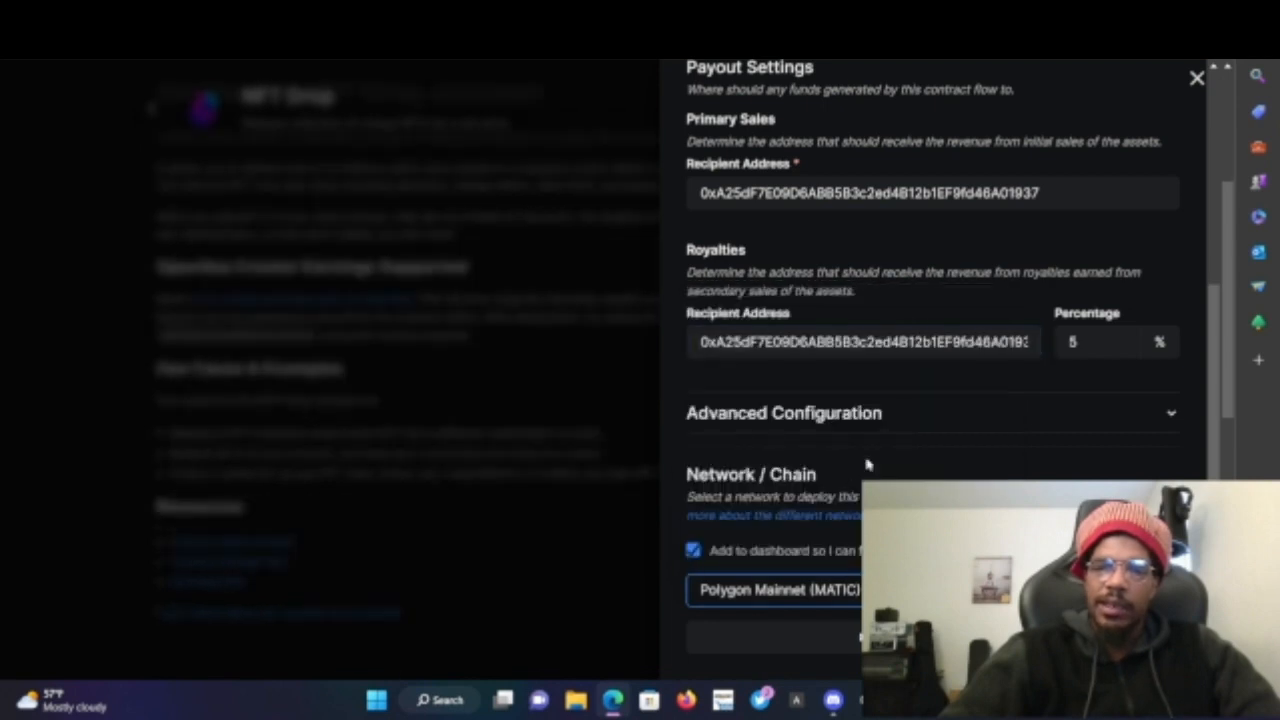
scroll(867, 462, "down", 1)
scroll(867, 462, "up", 1)
scroll(867, 460, "down", 1)
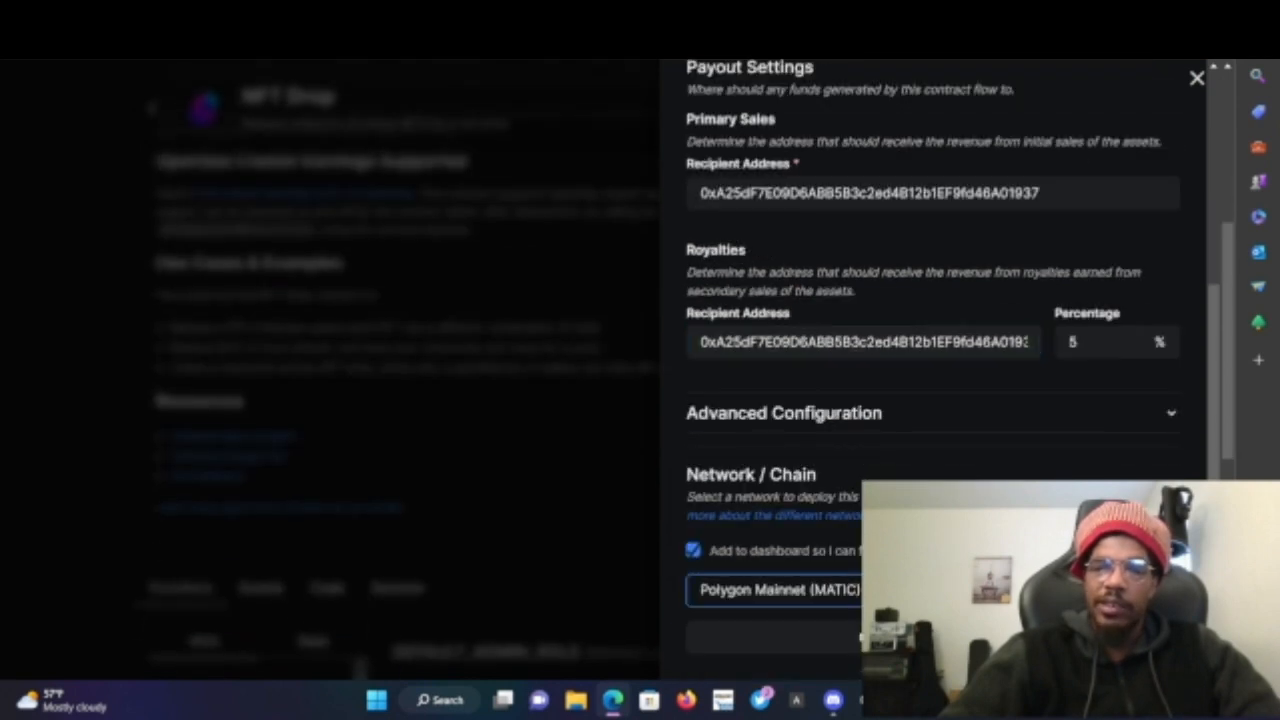
left_click(1197, 79)
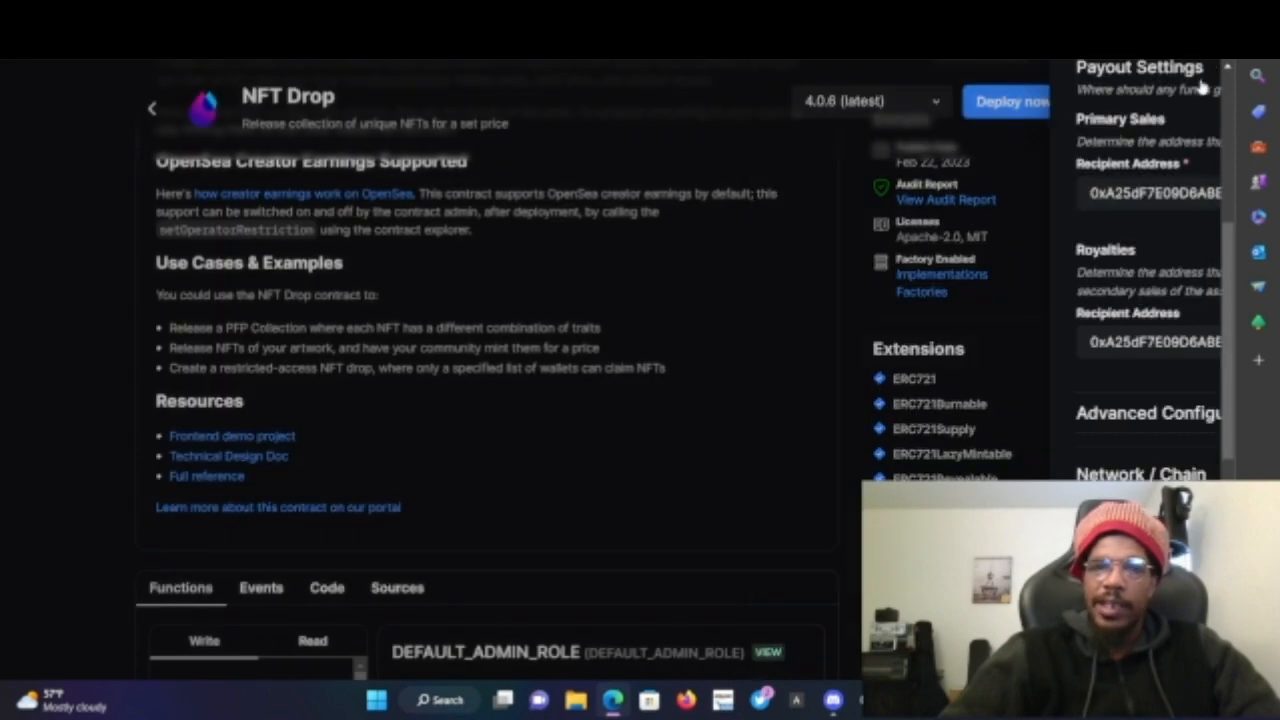
- Open the deployed 'Produced by RootCee' Polygon contract from the Contracts list
scroll(570, 258, "up", 5)
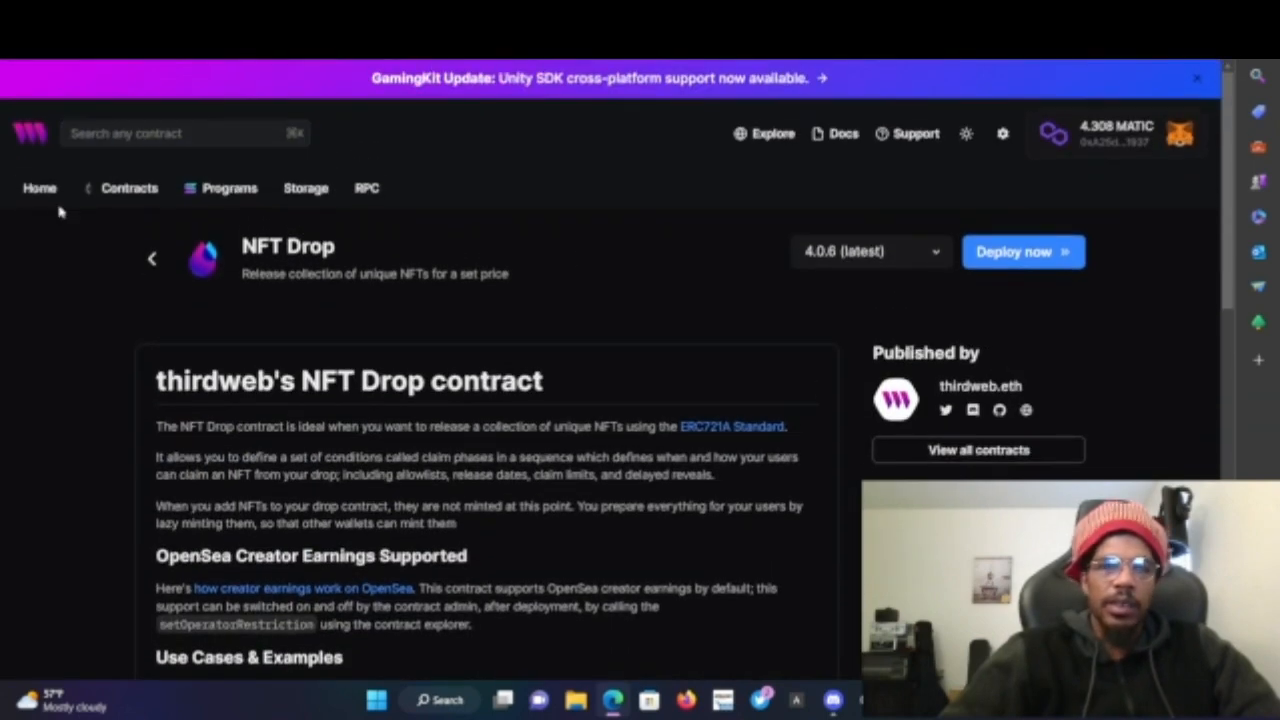
left_click(108, 188)
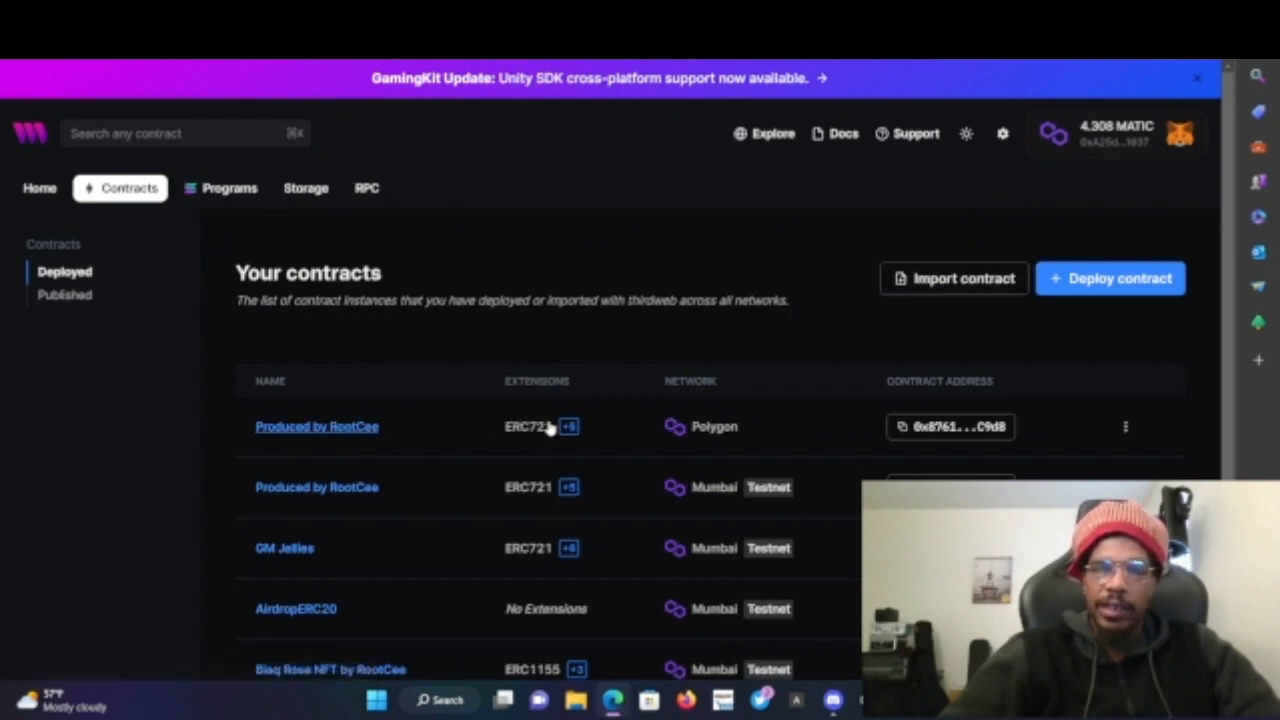
left_click(371, 429)
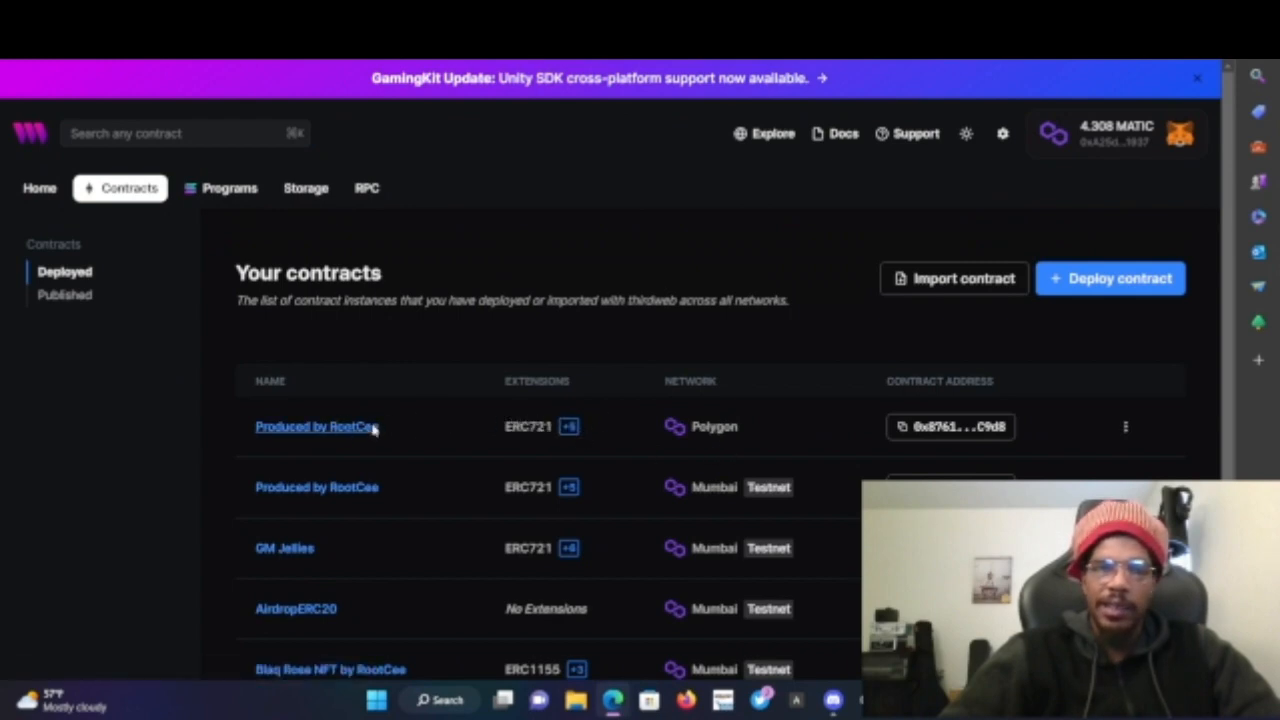
scroll(648, 343, "down", 2)
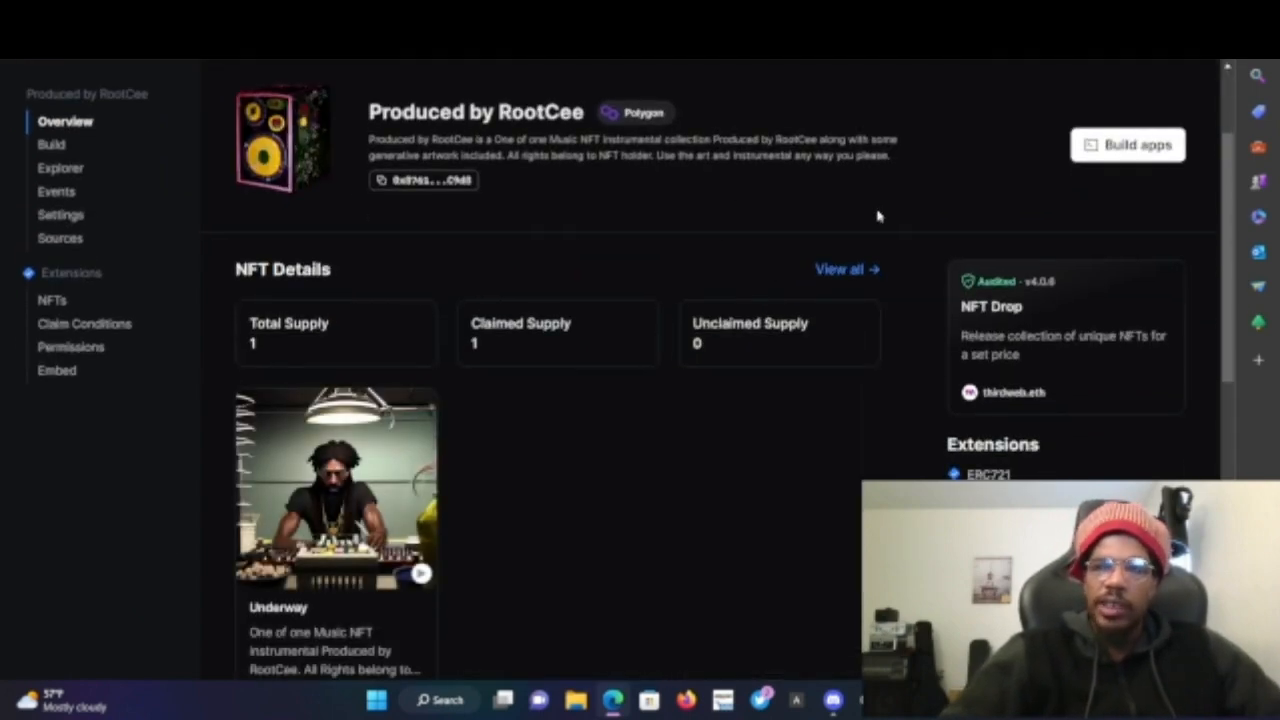
scroll(877, 214, "up", 3)
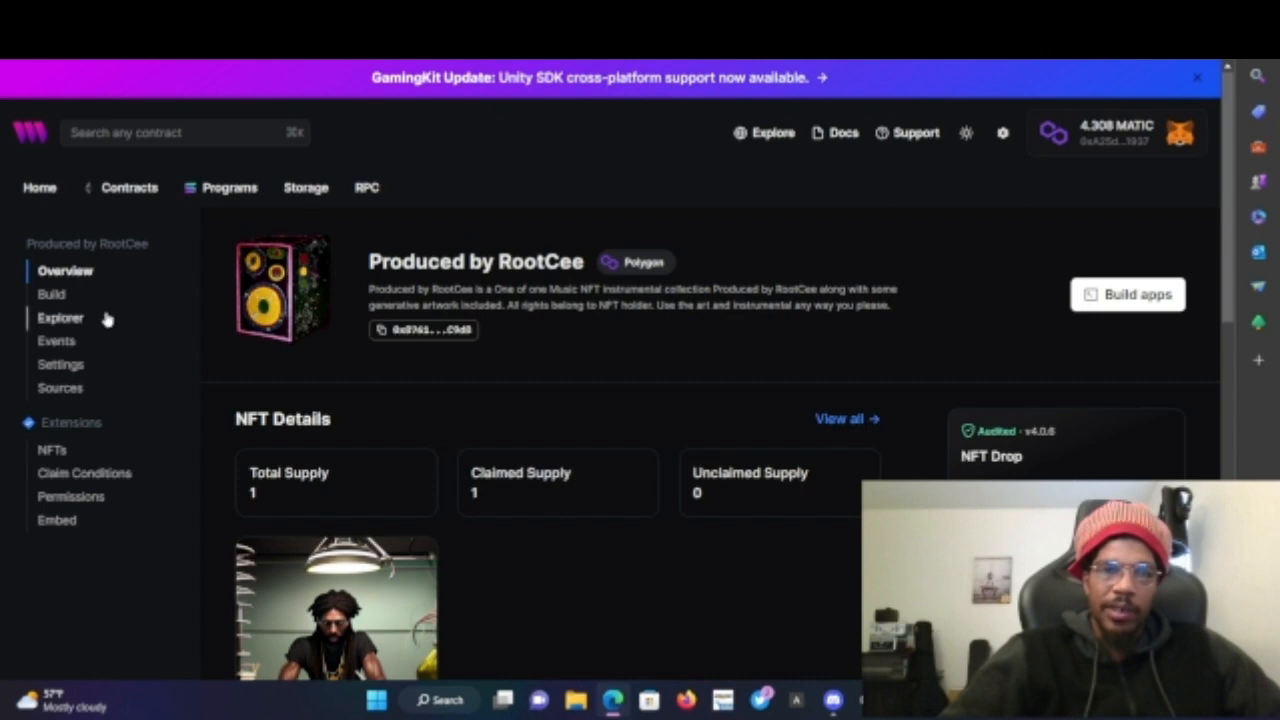
- View the contract's claim conditions, then return to the contract's overview through the Contracts list
left_click(69, 476)
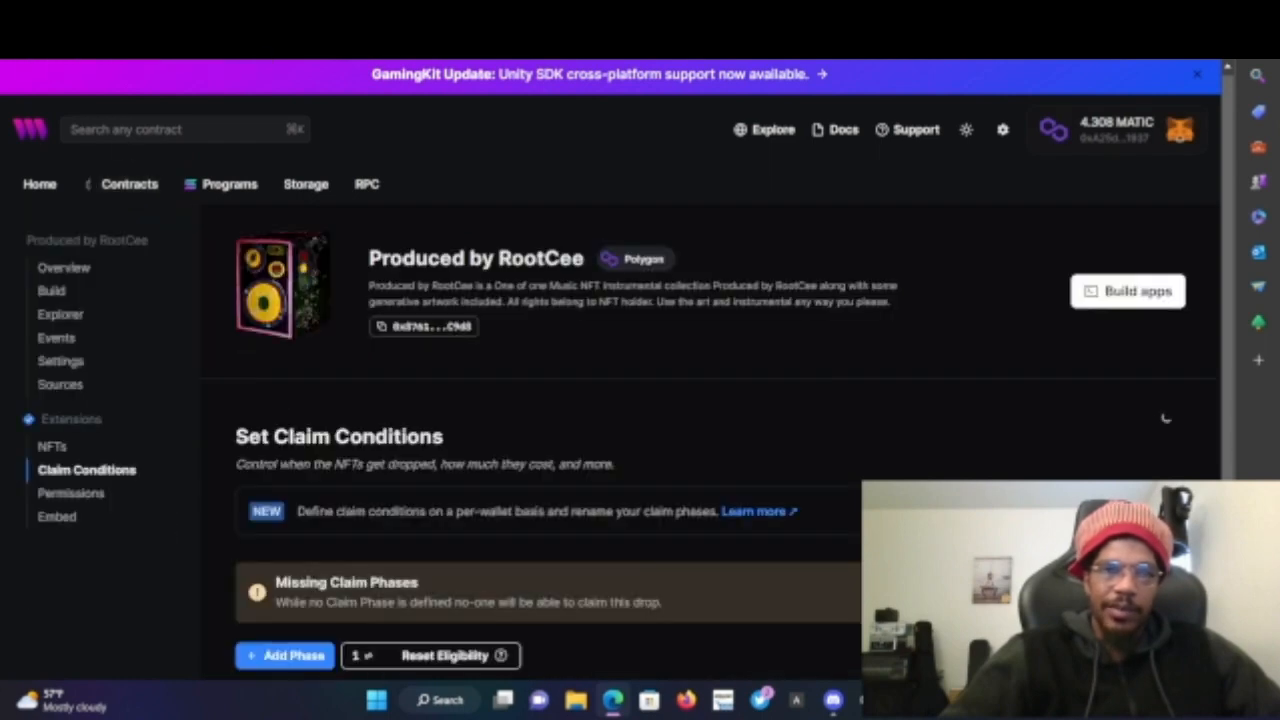
left_click(20, 42)
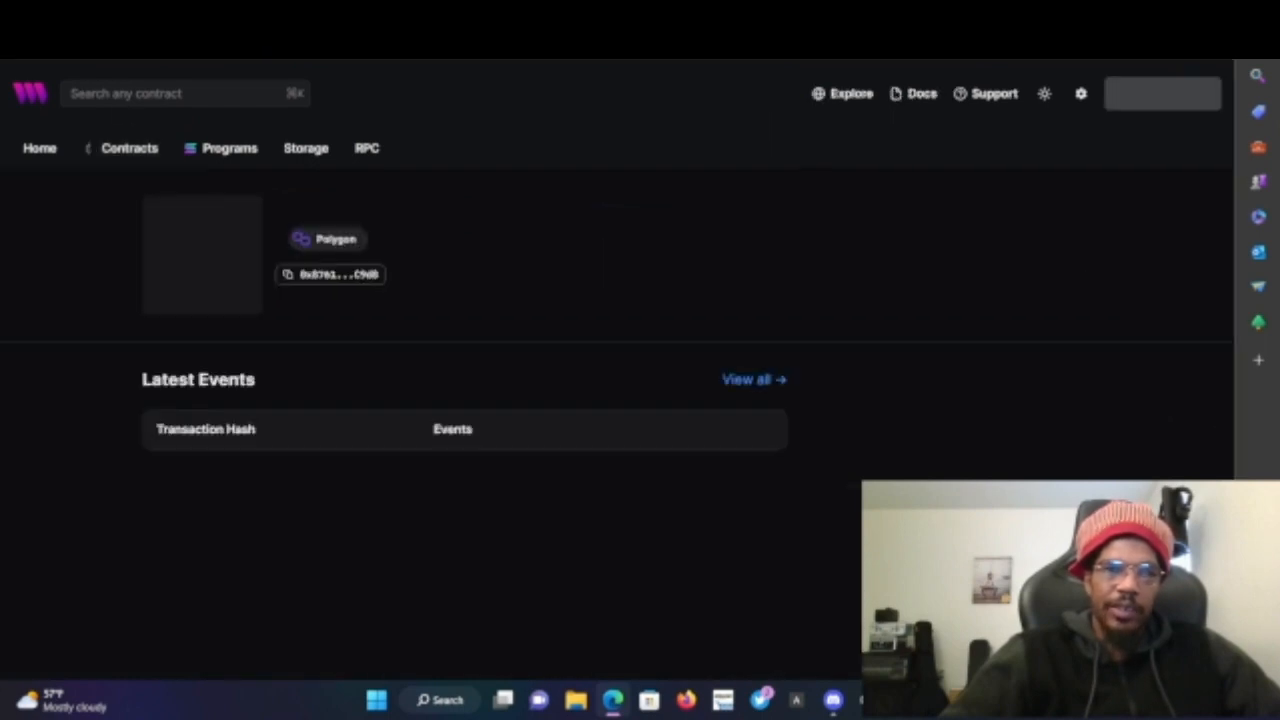
scroll(280, 294, "down", 1)
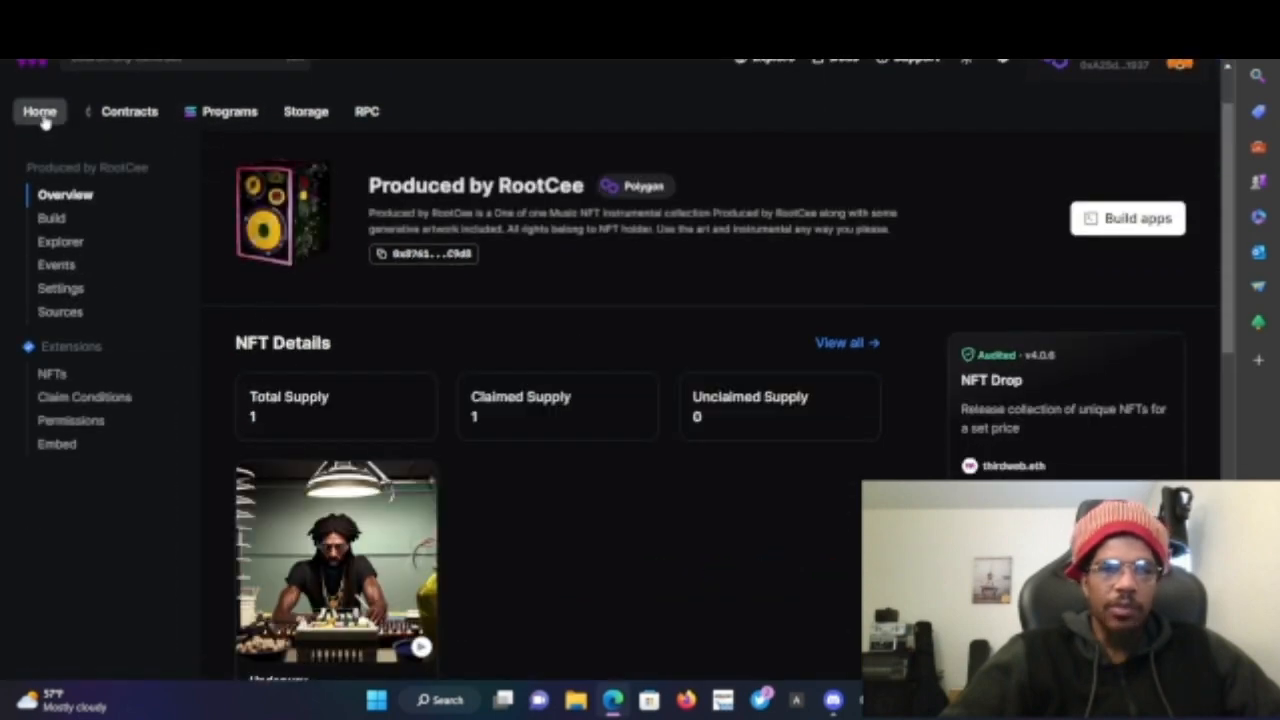
left_click(120, 112)
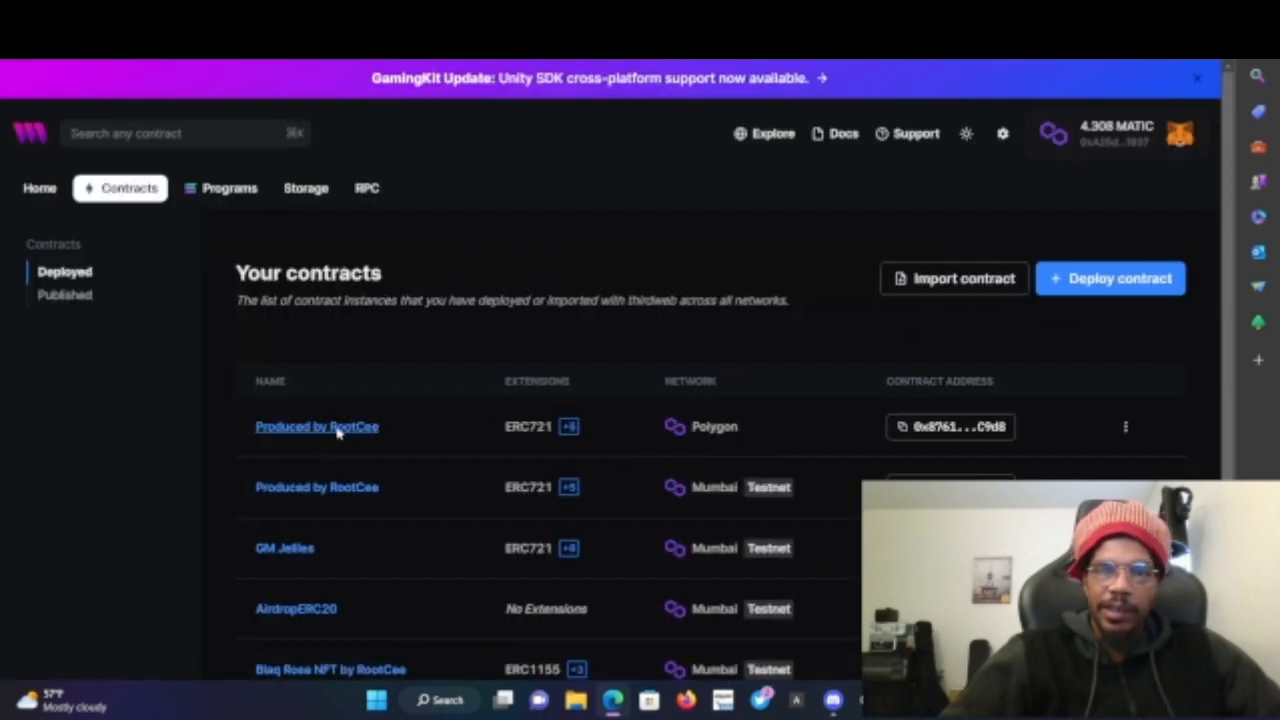
left_click(338, 428)
scroll(537, 383, "down", 2)
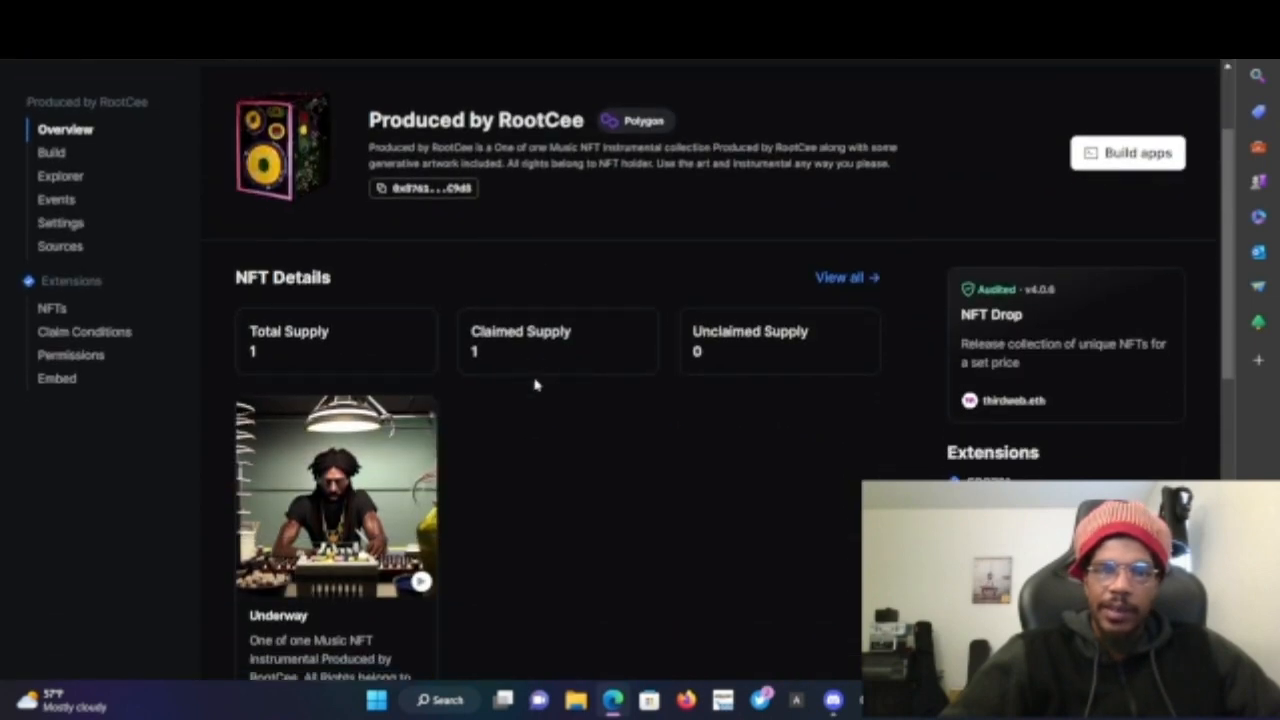
scroll(449, 213, "down", 1)
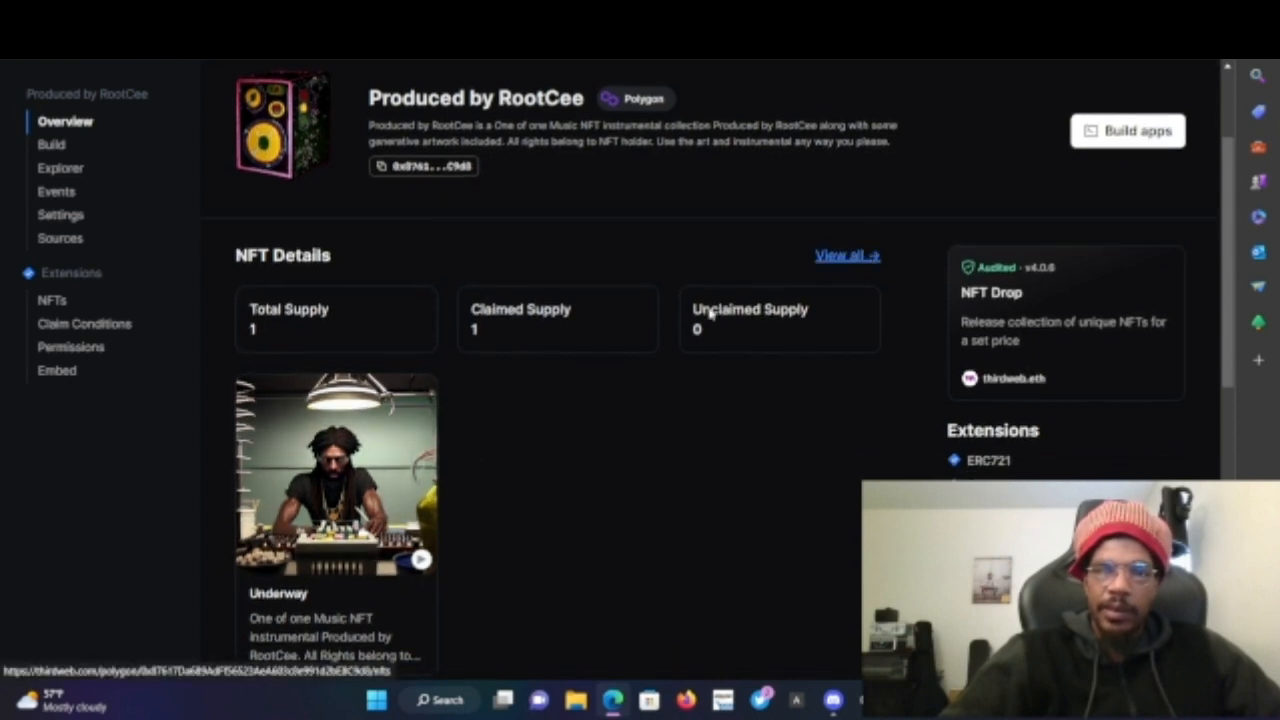
- Open the contract's NFTs list and review the already minted NFT
left_click(343, 572)
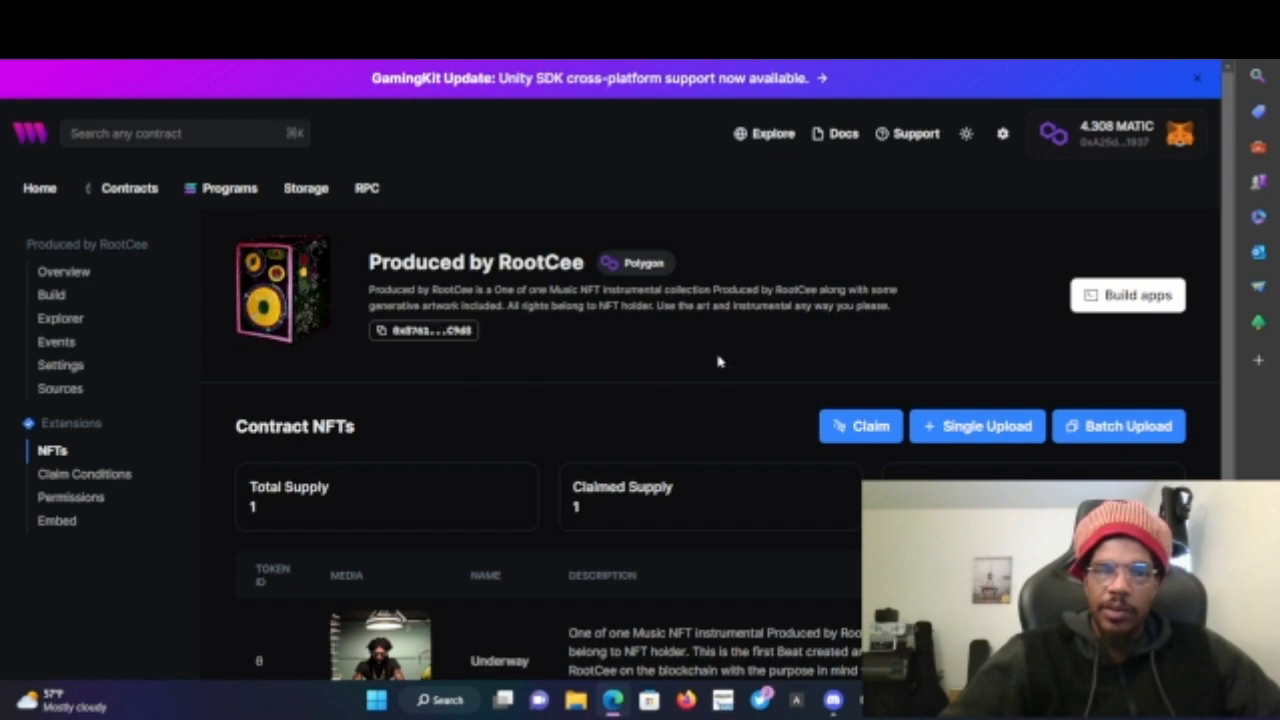
scroll(729, 357, "down", 2)
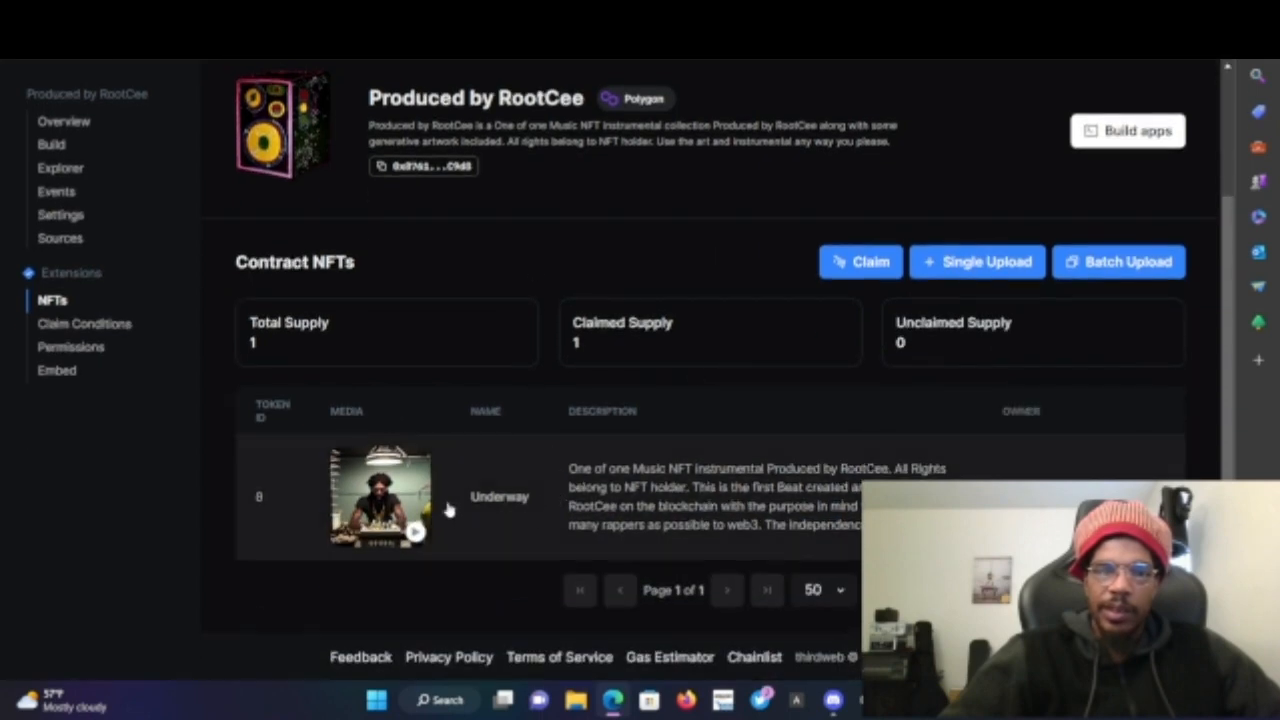
scroll(440, 208, "up", 2)
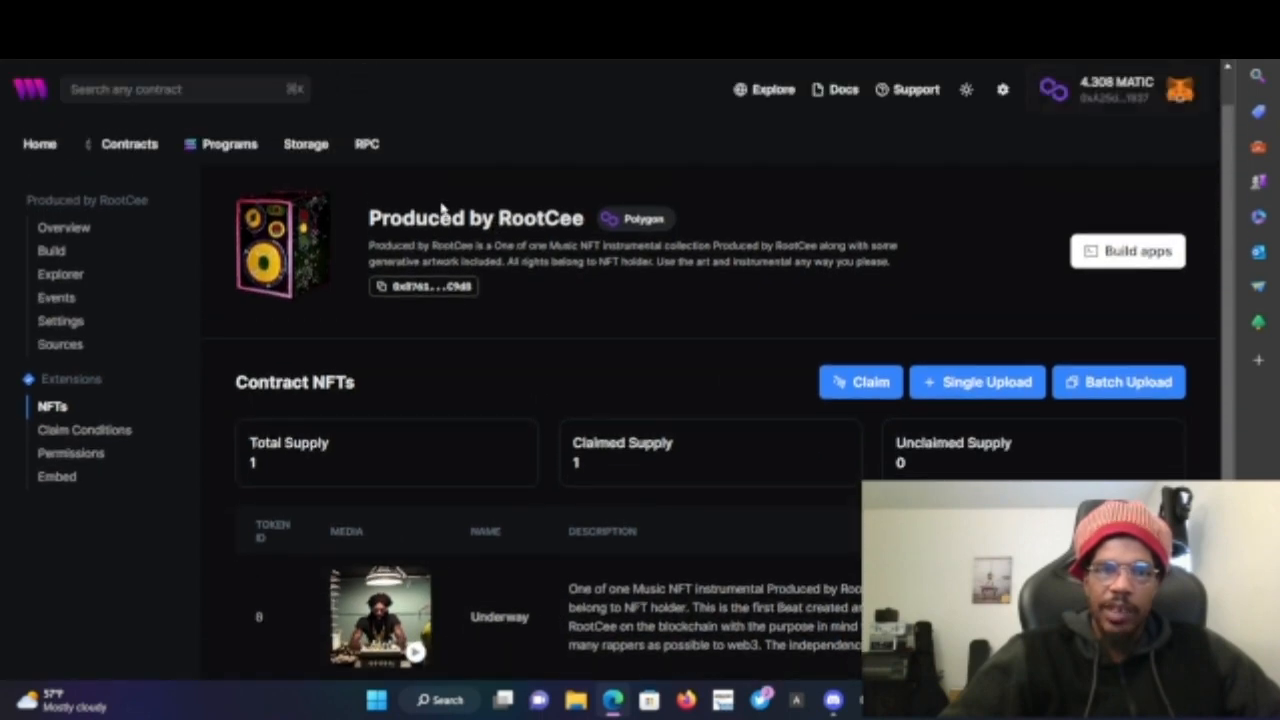
scroll(356, 490, "down", 2)
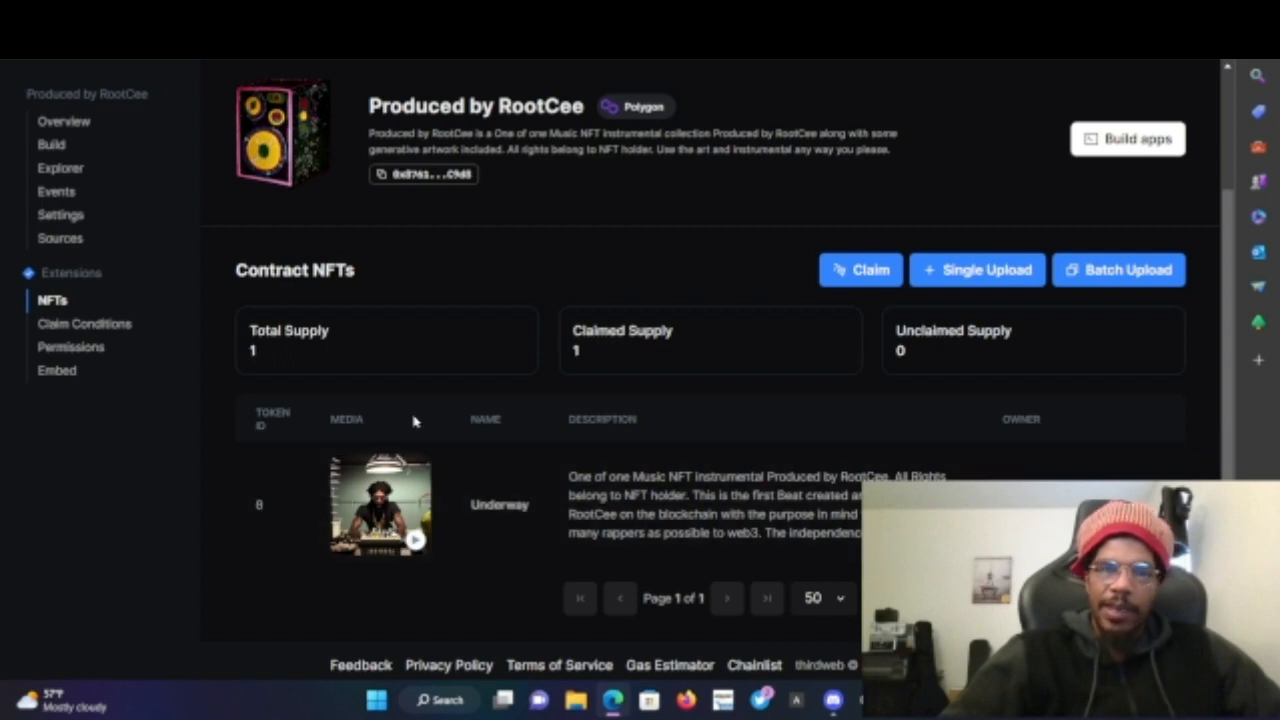
- Start a single NFT upload and name the new NFT 'Freshy Cooked'
left_click(951, 280)
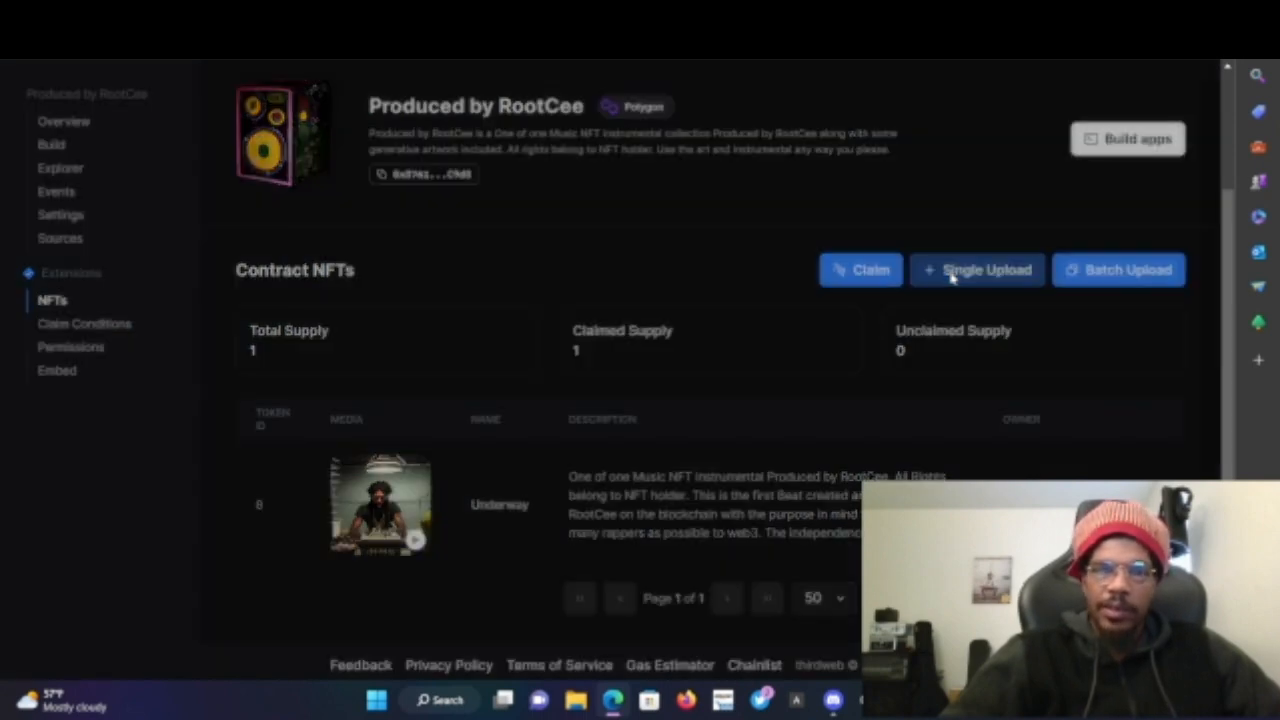
left_click(816, 232)
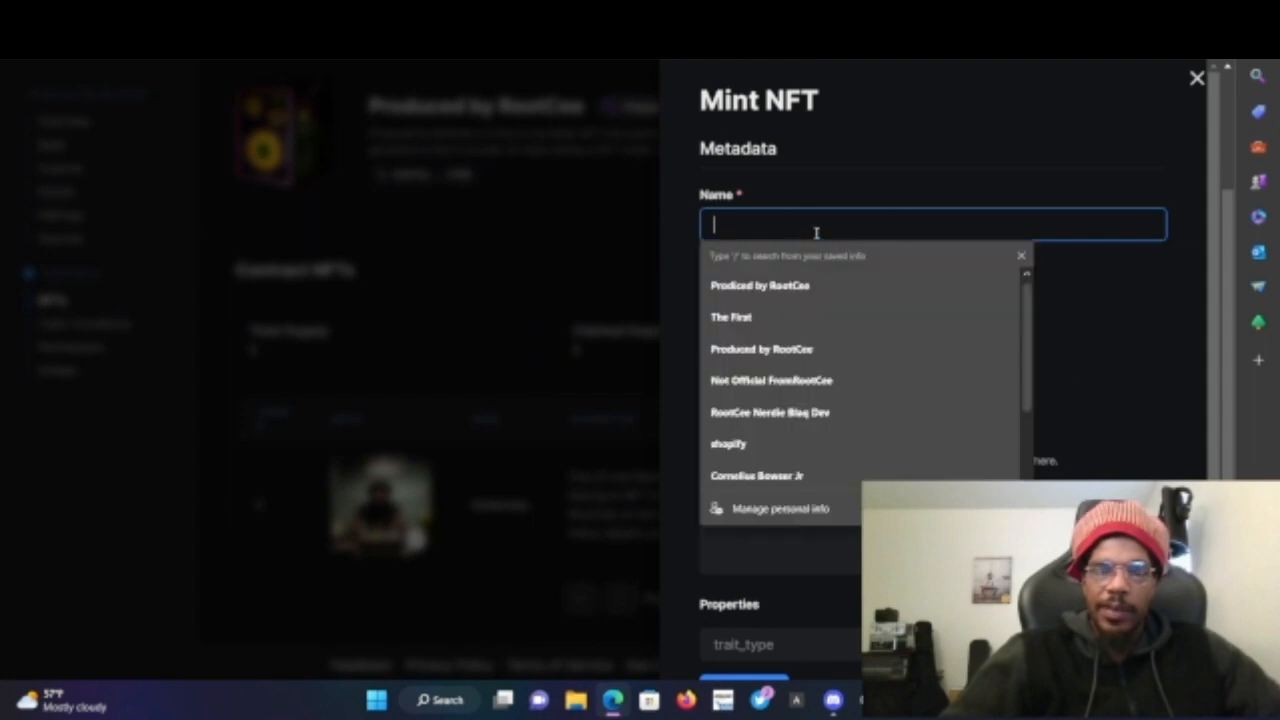
type("Freshy")
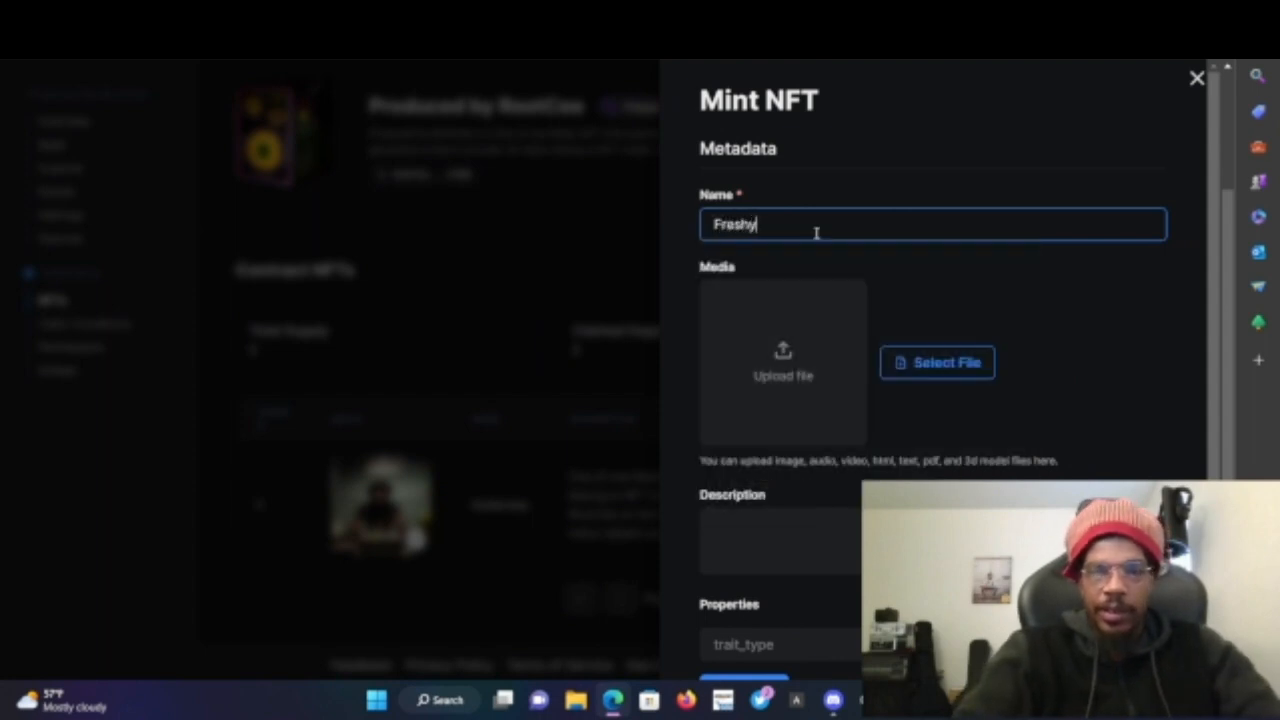
type(" Cooked")
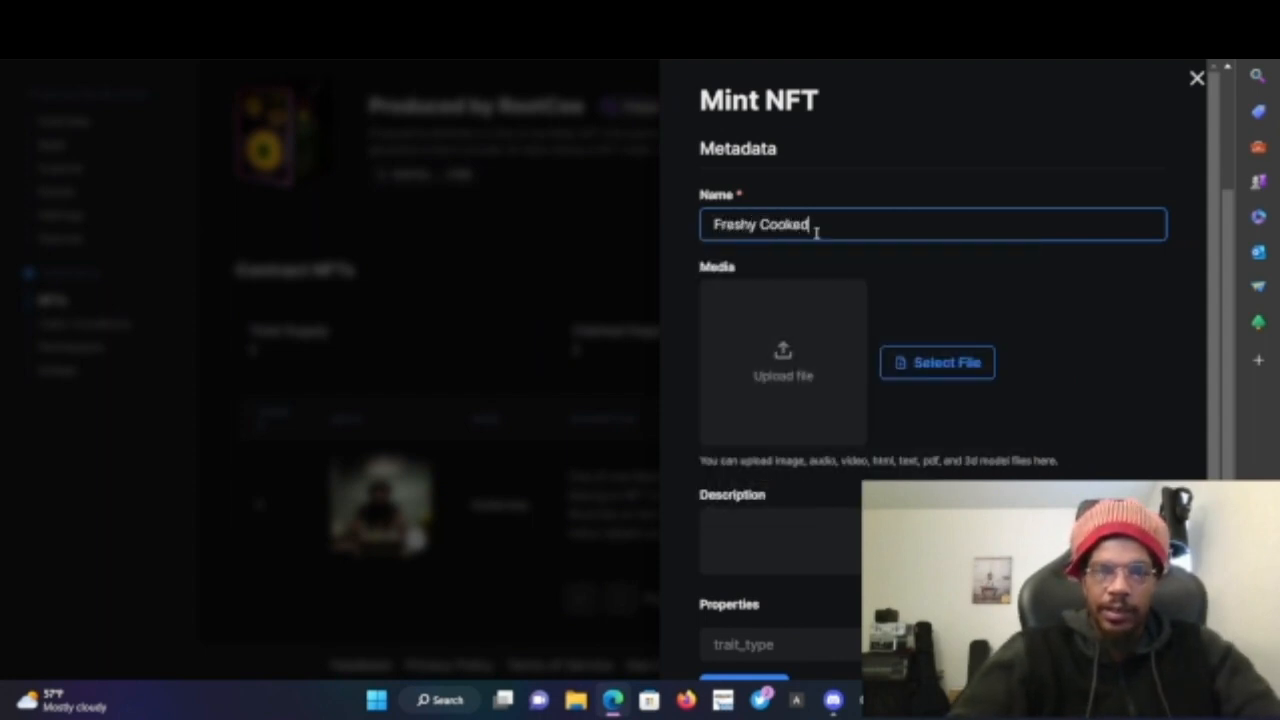
- Upload IMG_7326 and the 'Freshly Cooked' audio file as the NFT's cover image and media
left_click(808, 353)
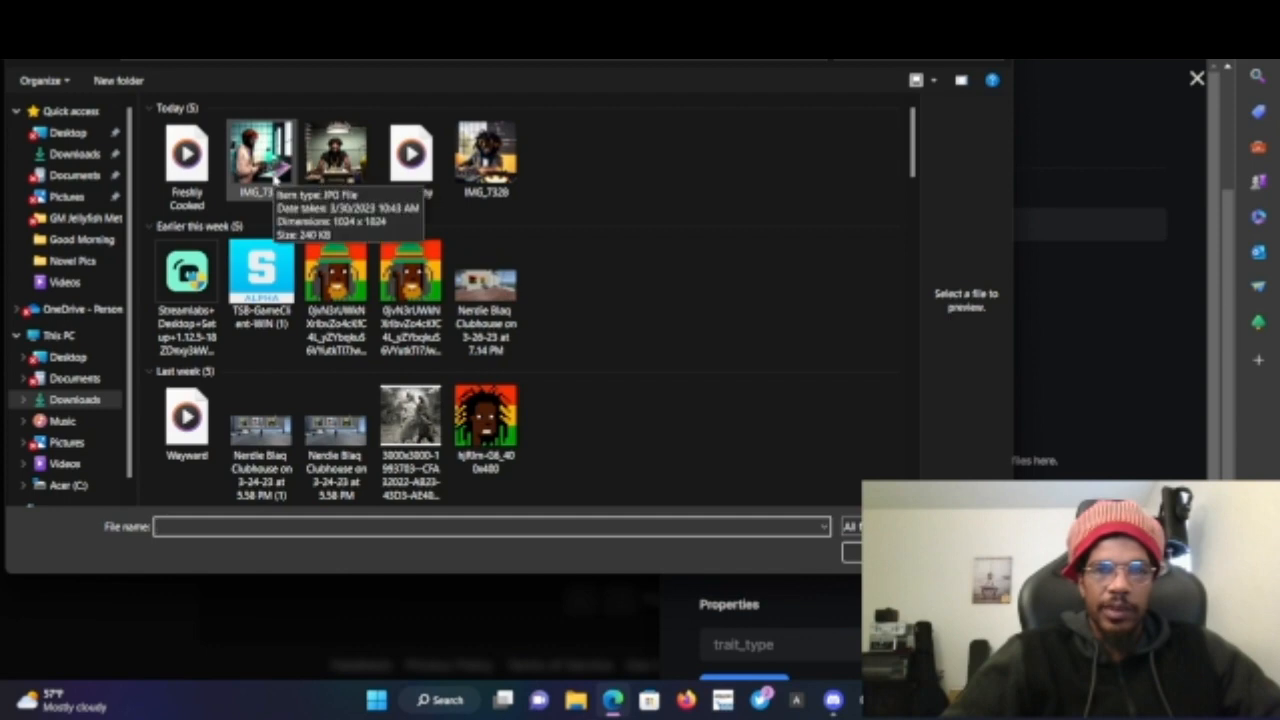
double_click(276, 178)
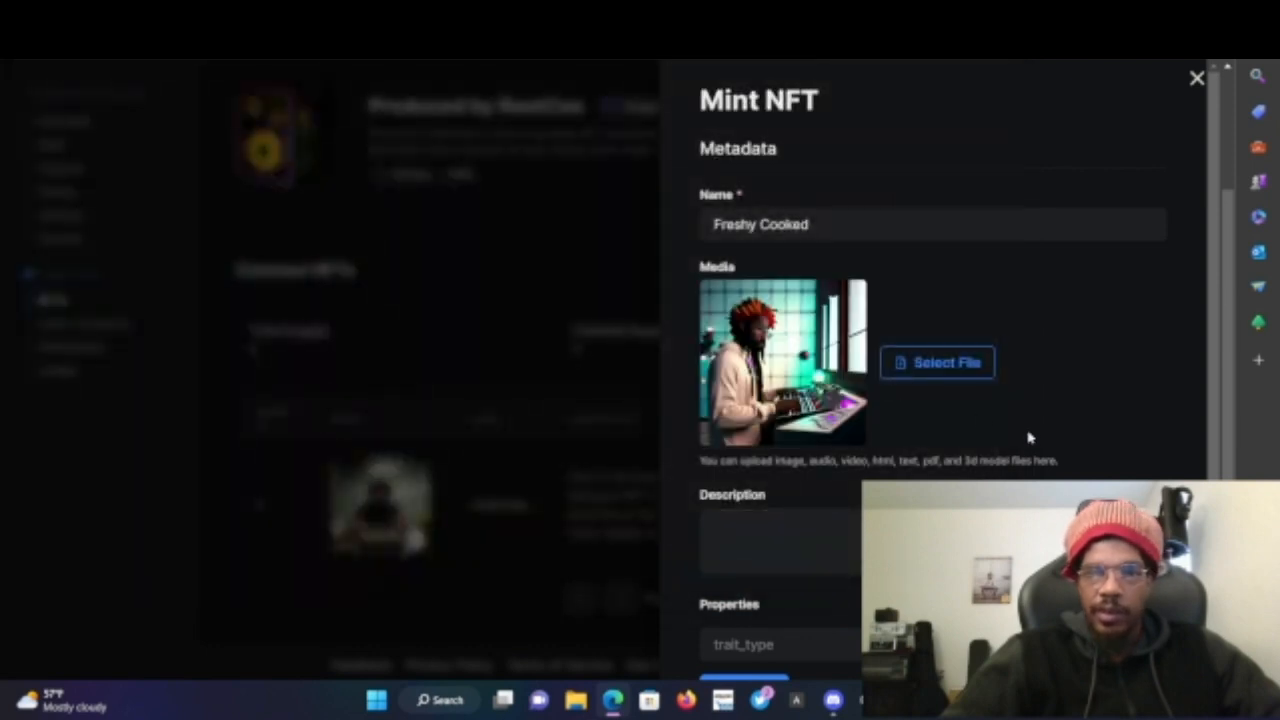
left_click(908, 370)
left_click(184, 190)
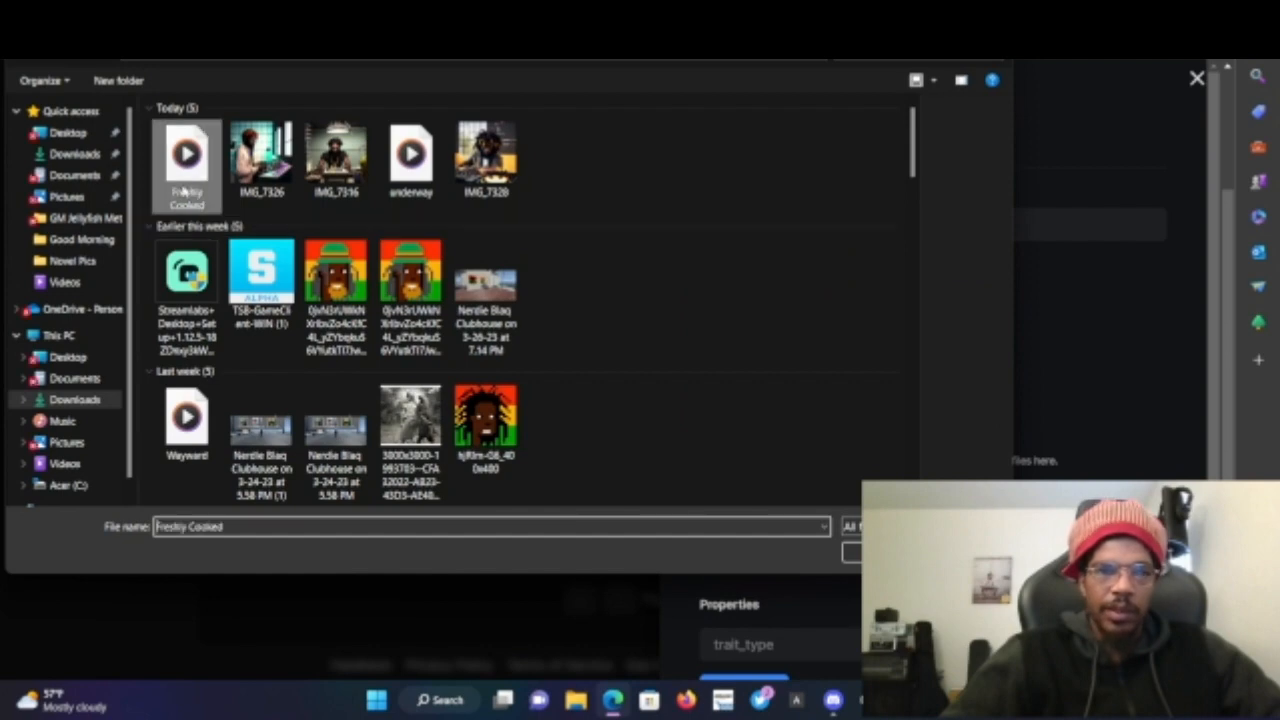
double_click(184, 190)
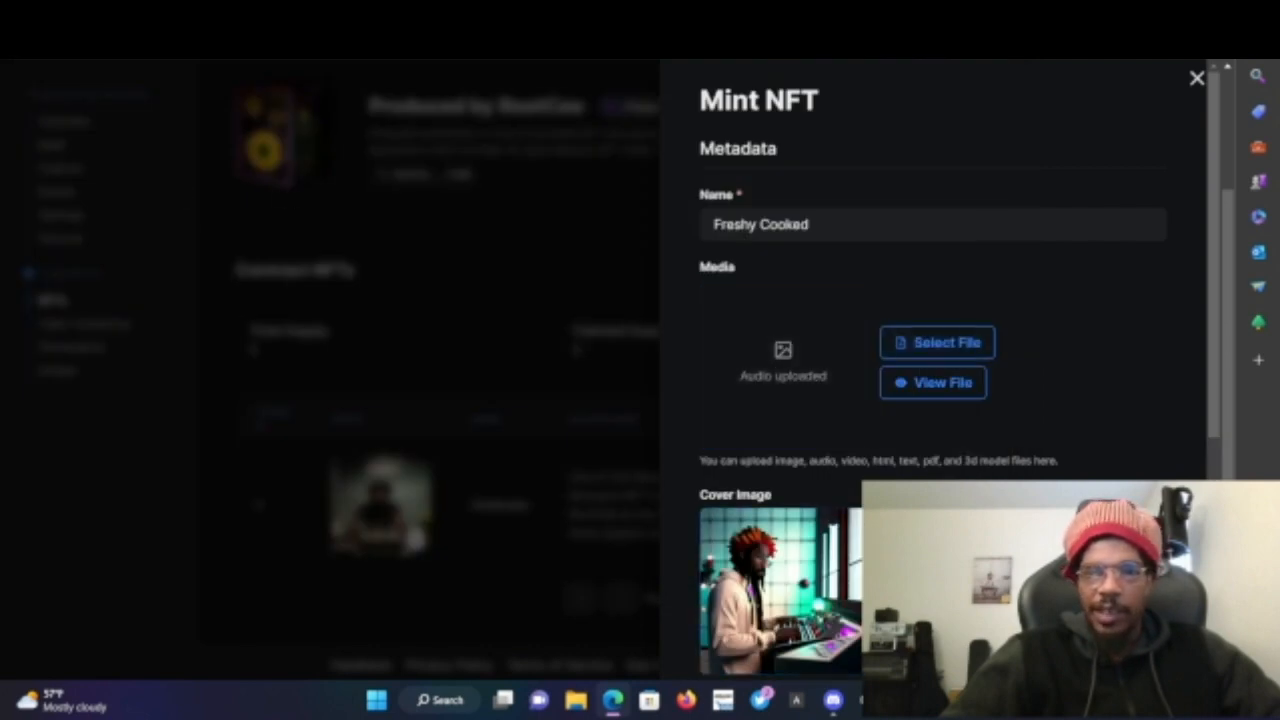
scroll(923, 397, "down", 1)
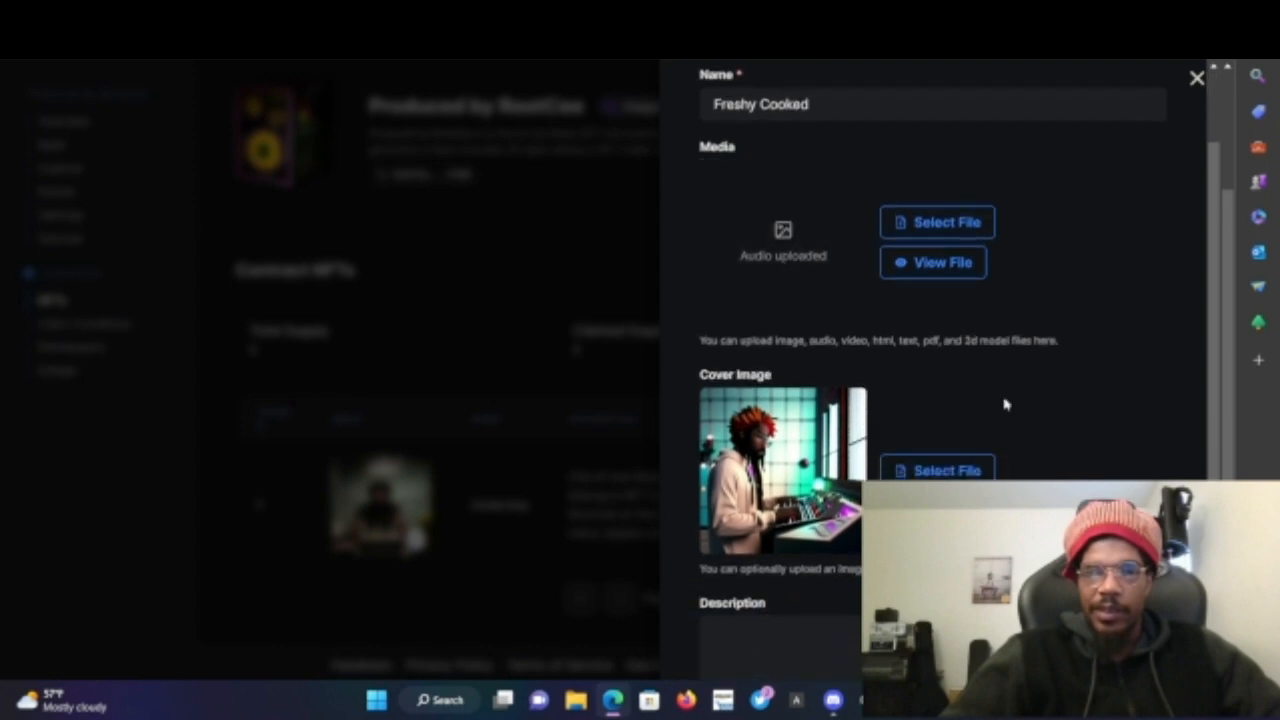
- Enter the NFT description 'One of one NFT Produced by RootCee. All right belong to NFT holder. Stems Included.'
scroll(1006, 404, "down", 2)
left_click(962, 450)
type("O")
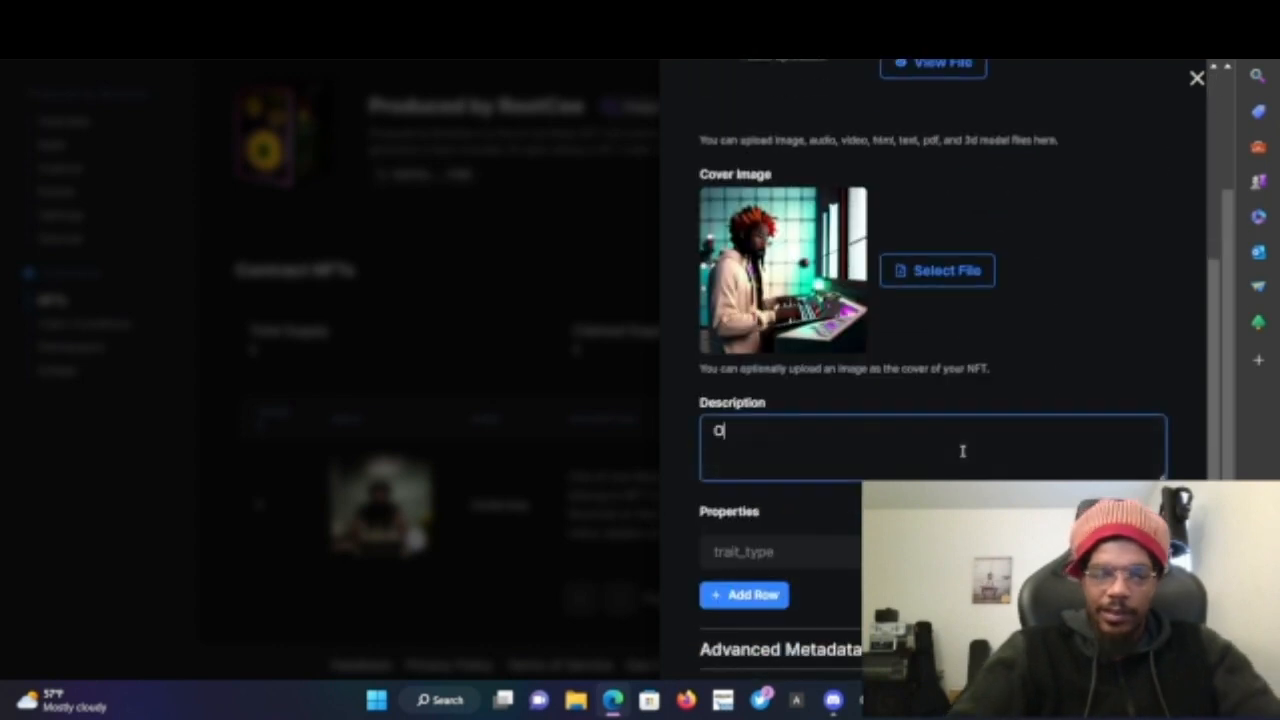
type("ne of")
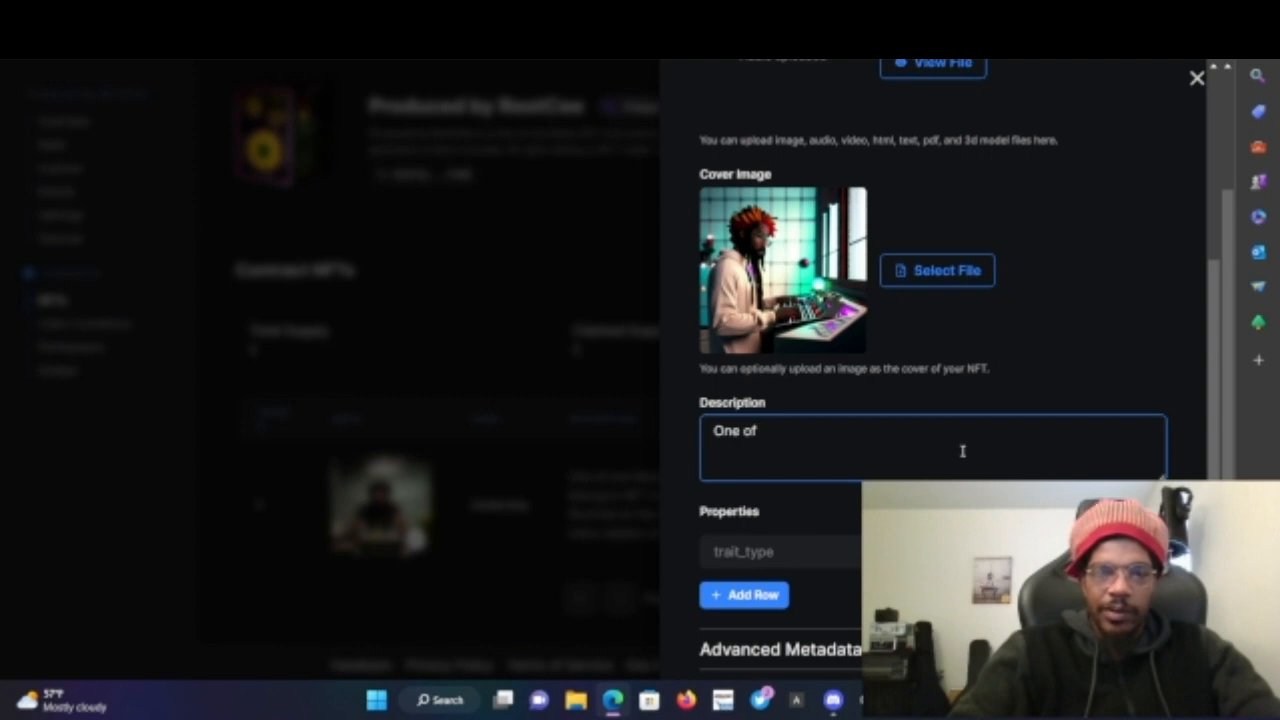
type(" one NFt")
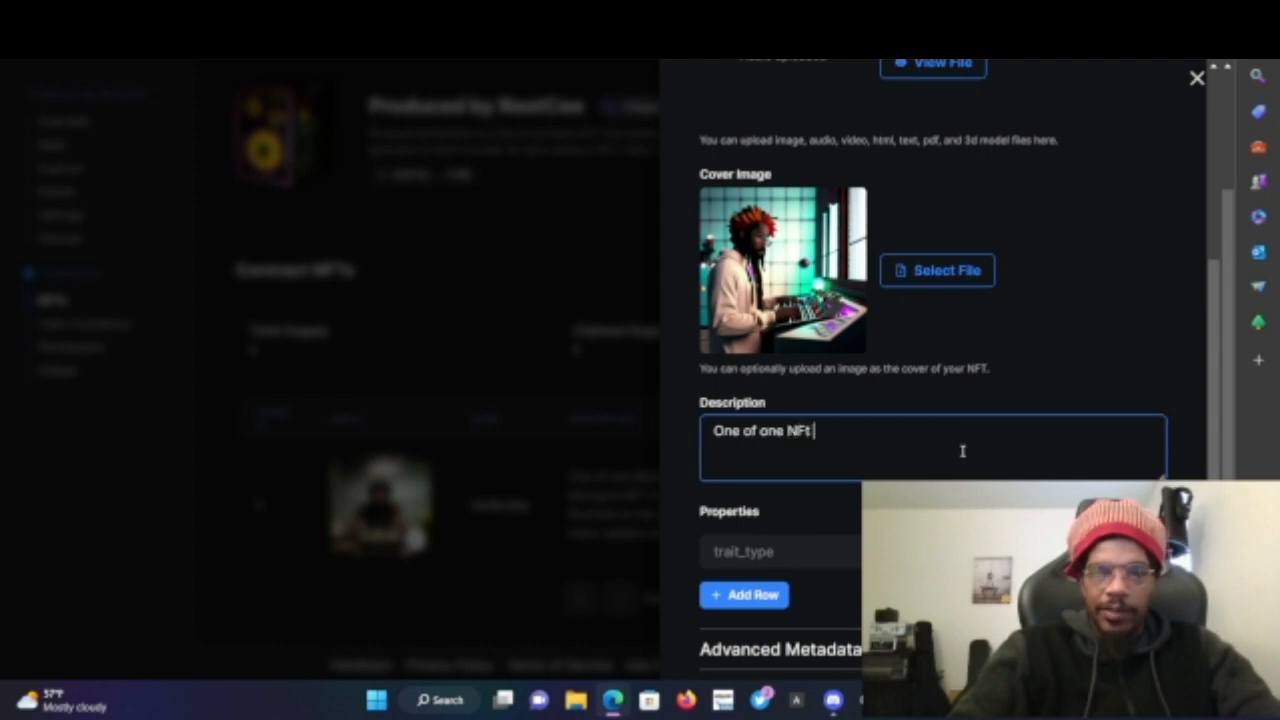
type("T ")
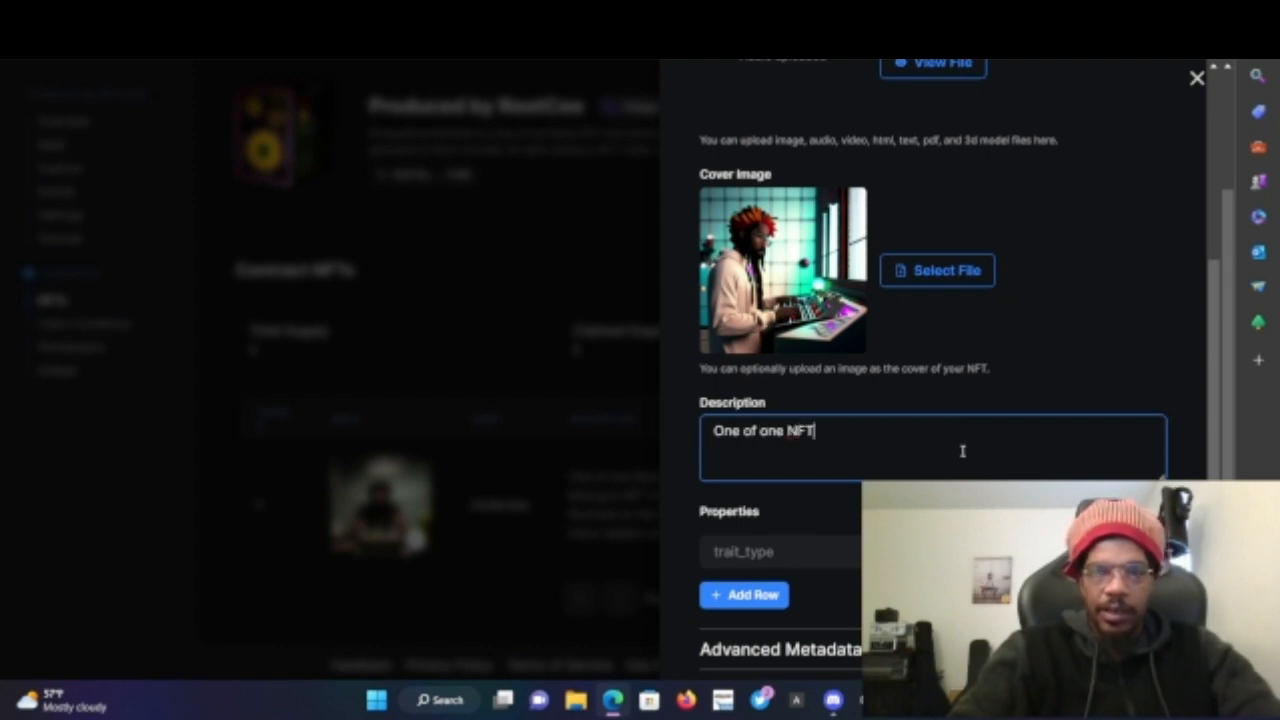
type("Produ")
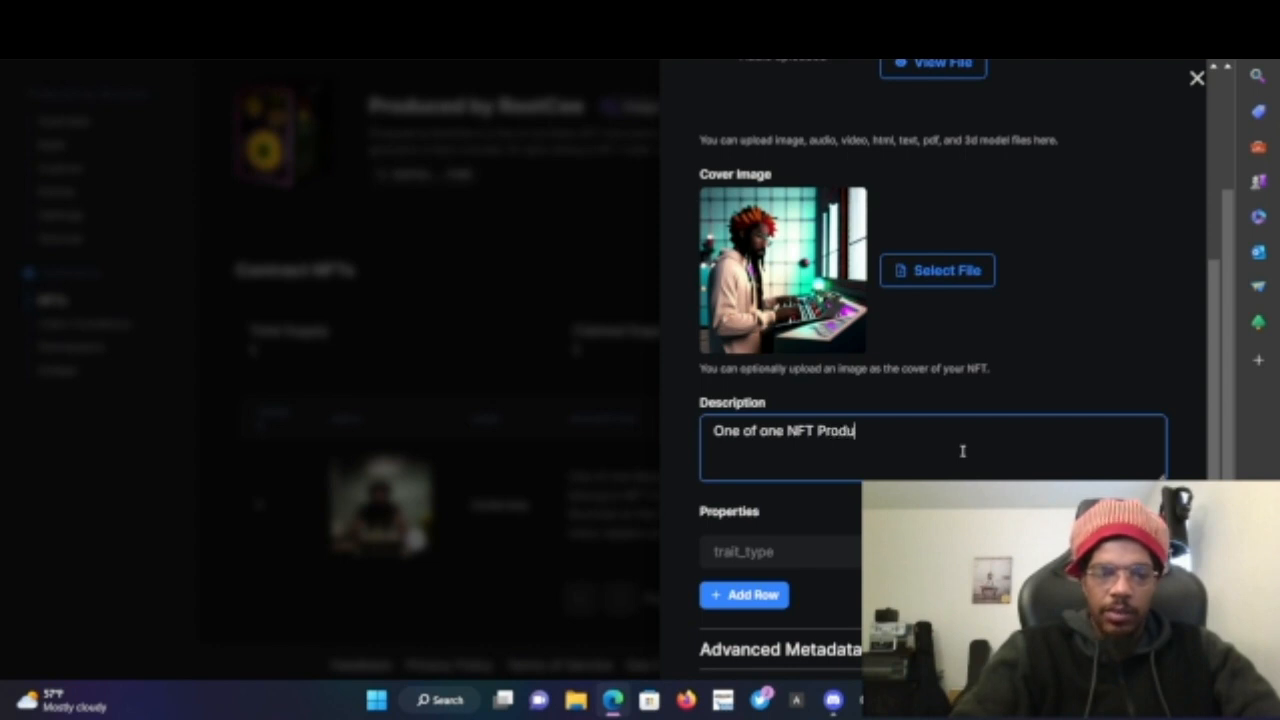
type("ced by RootCee. All")
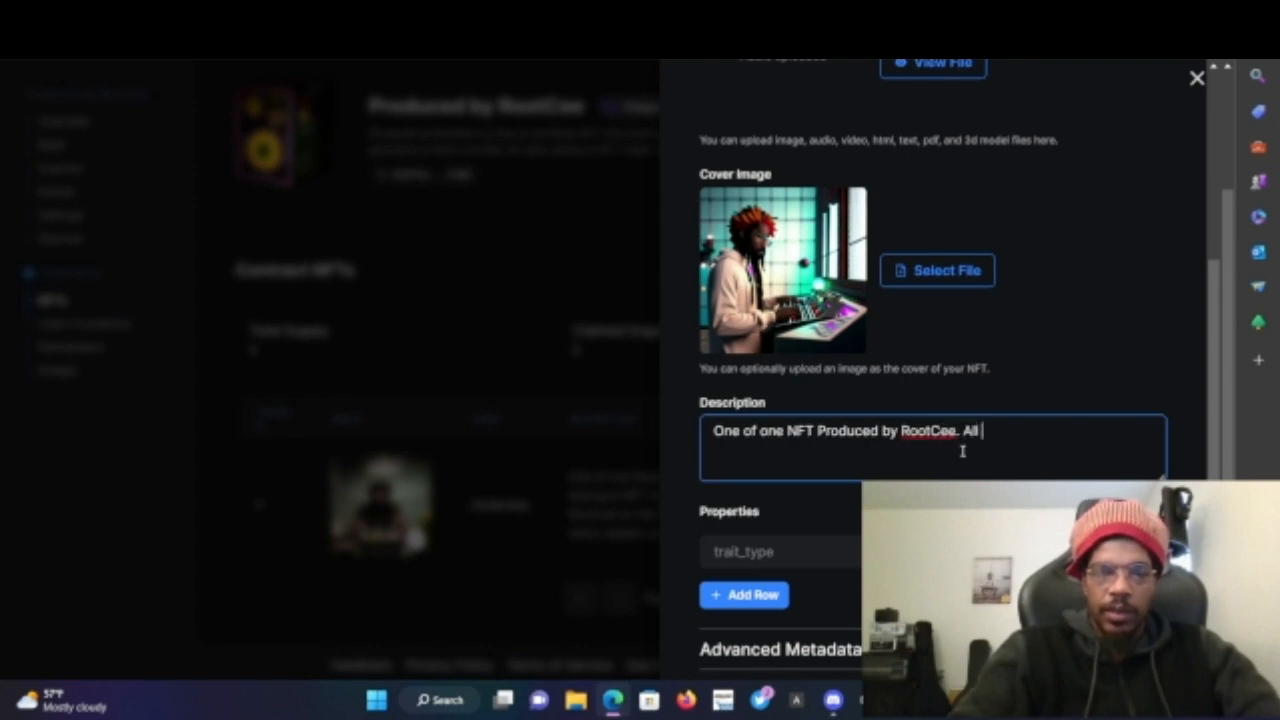
type("right belon")
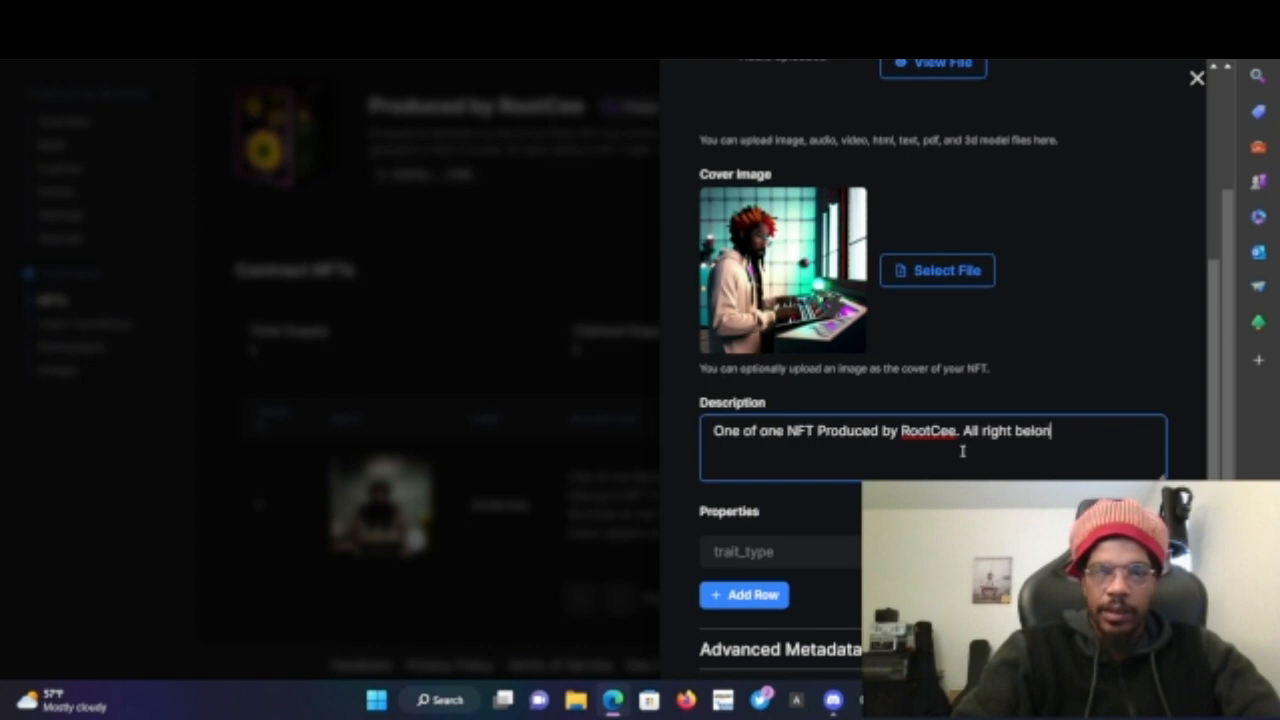
type("g to ")
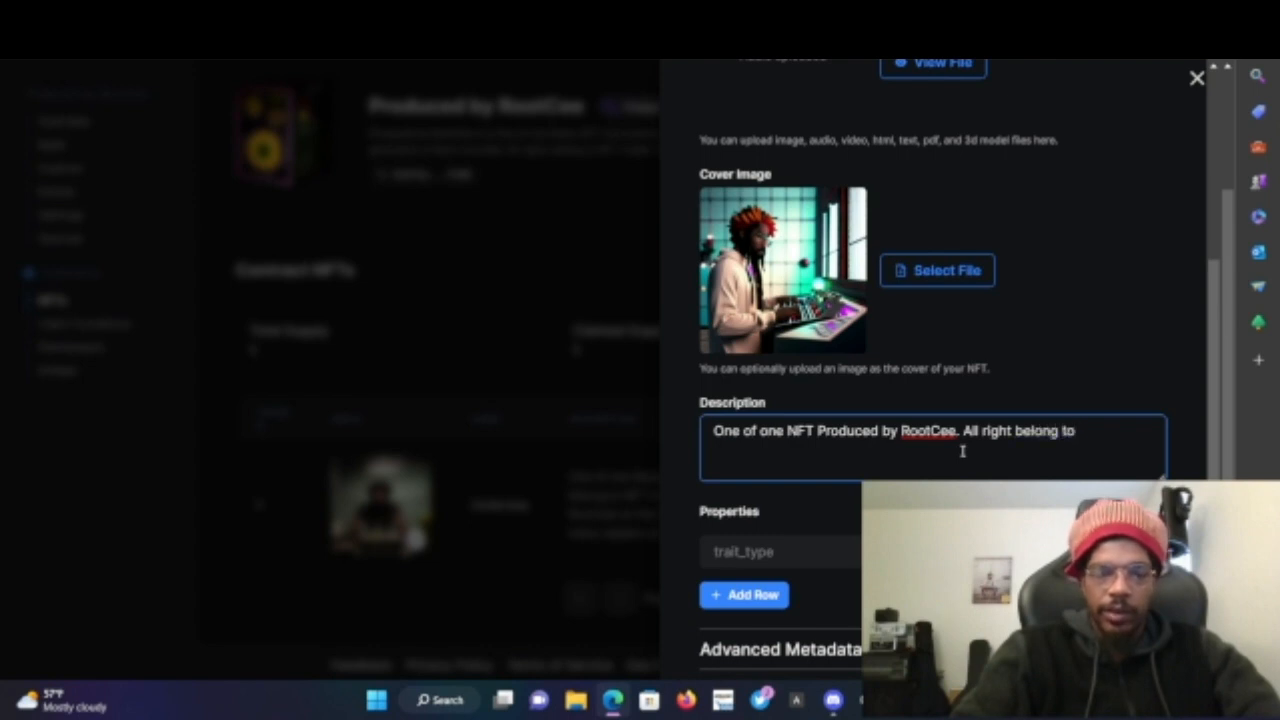
type("NFT holder.")
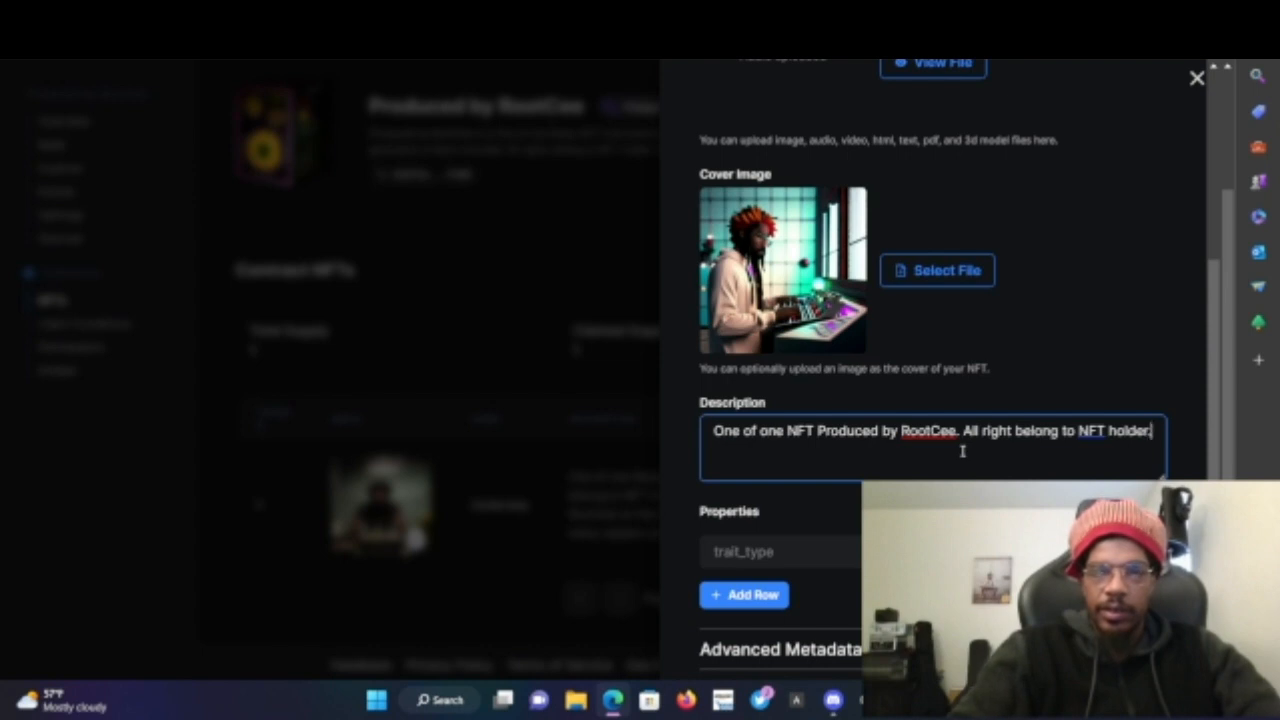
type(" Stems Included.")
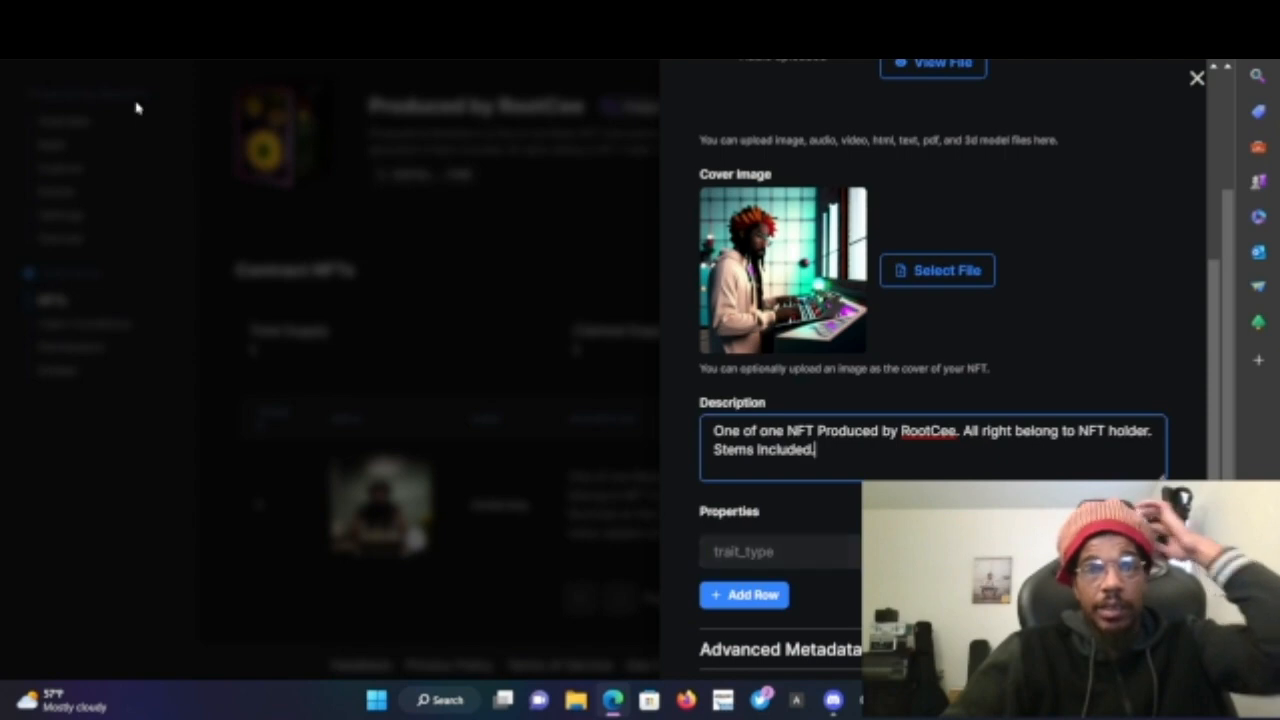
- In a new tab, open the Polygon 'Produced by RootCee' contract's NFTs and examine the existing Underway NFT's properties
key("ctrl+t")
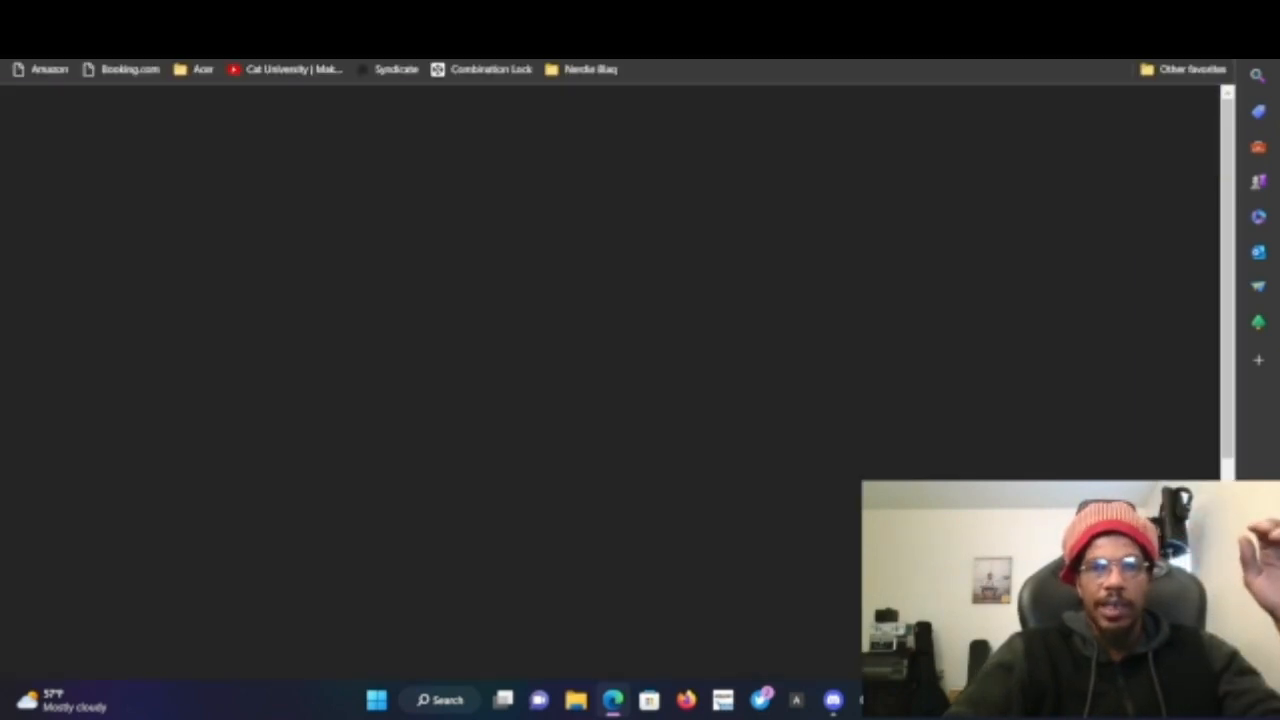
type("thi")
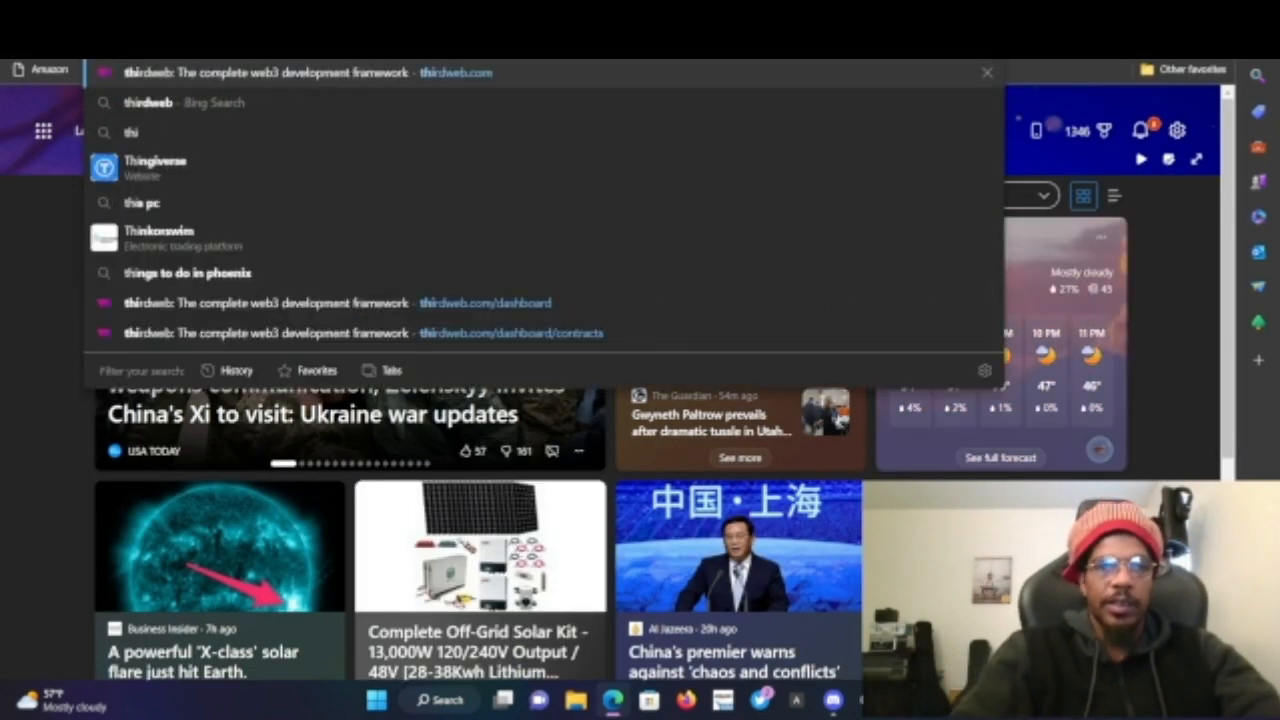
key("Return")
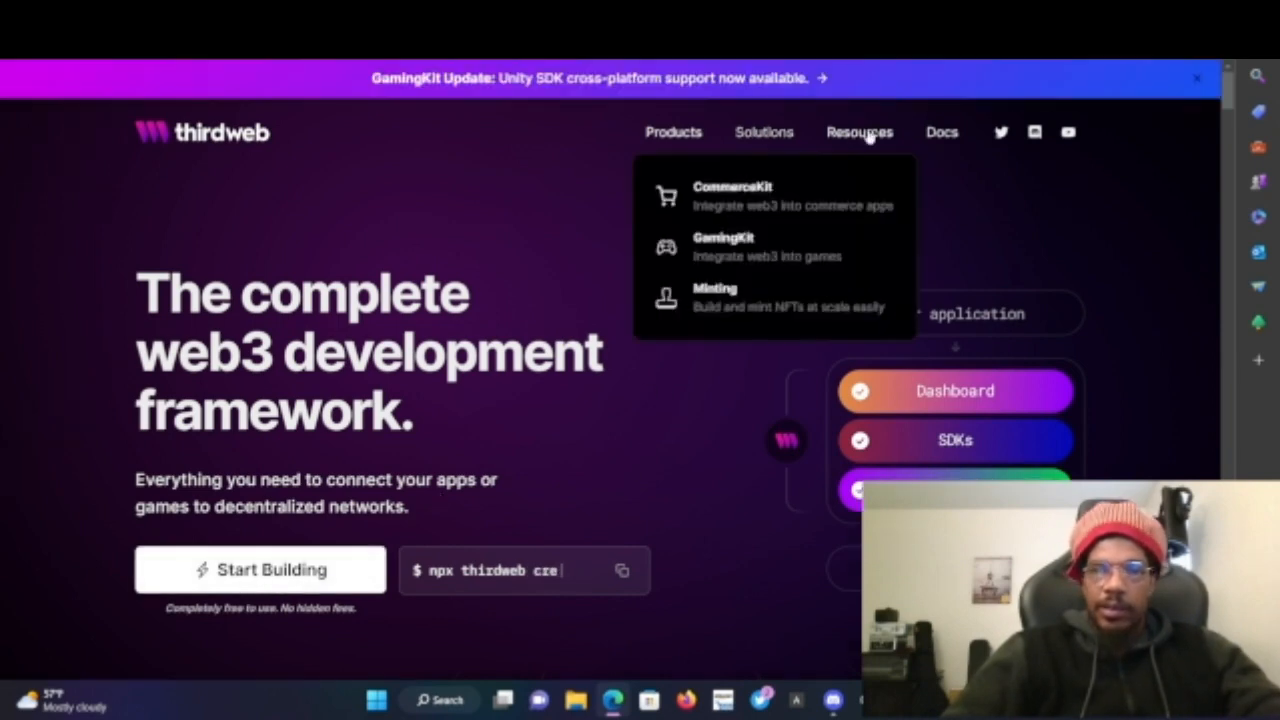
left_click(361, 573)
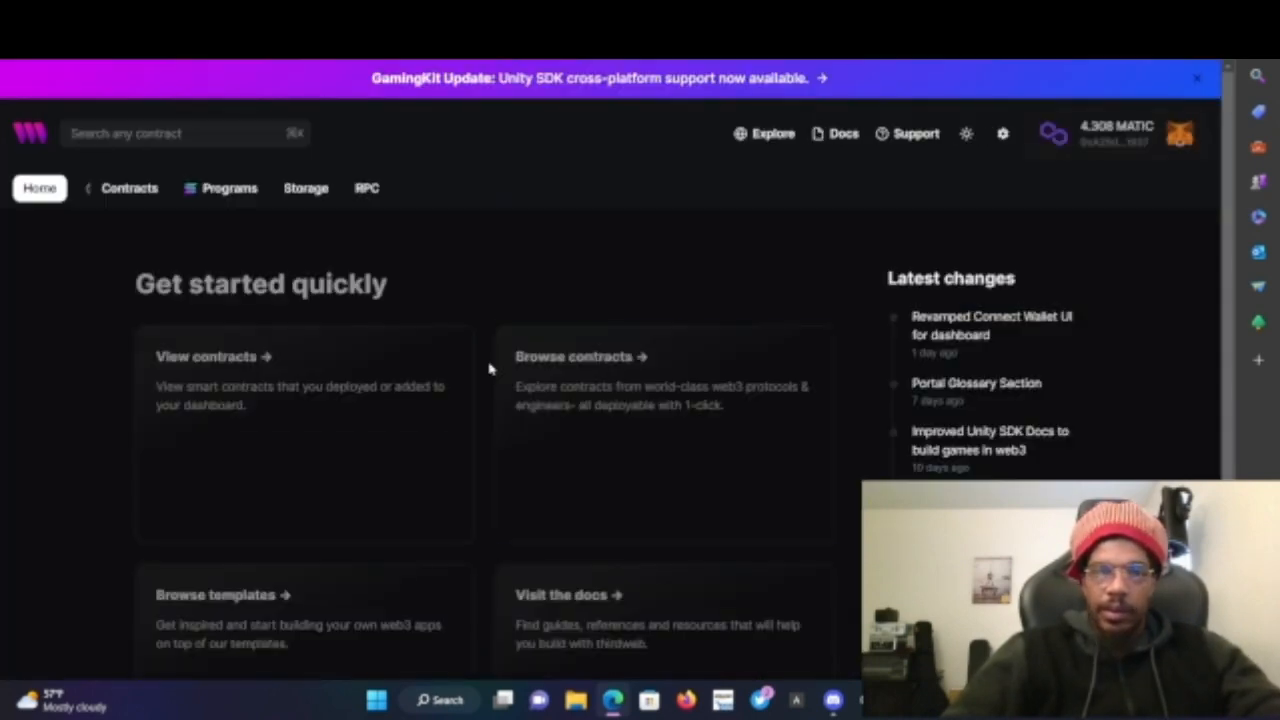
left_click(130, 188)
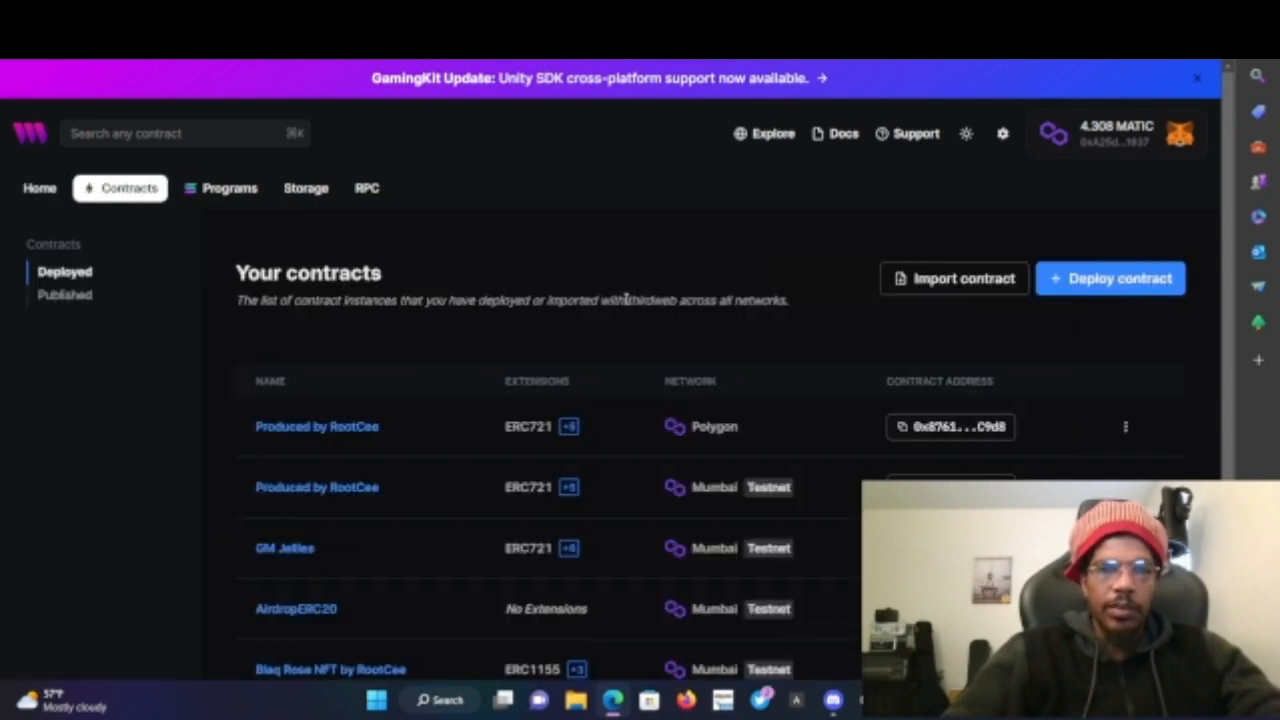
scroll(624, 270, "down", 1)
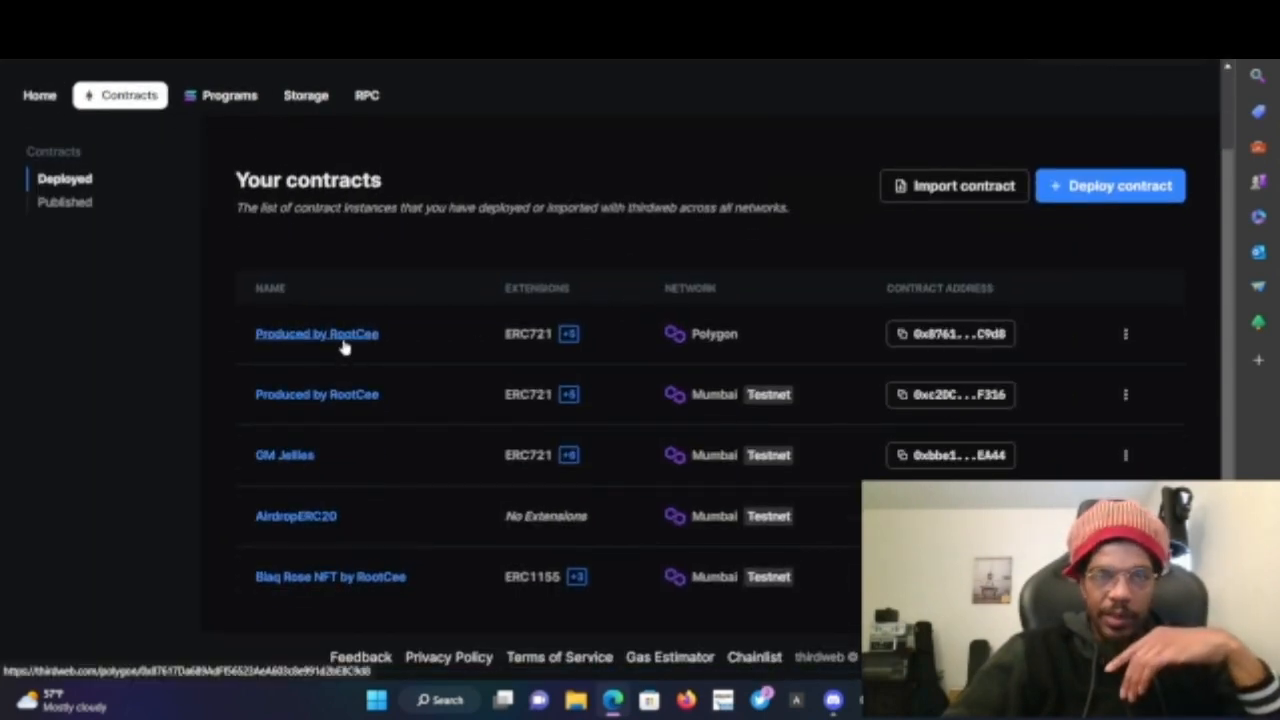
left_click(265, 336)
scroll(463, 400, "down", 1)
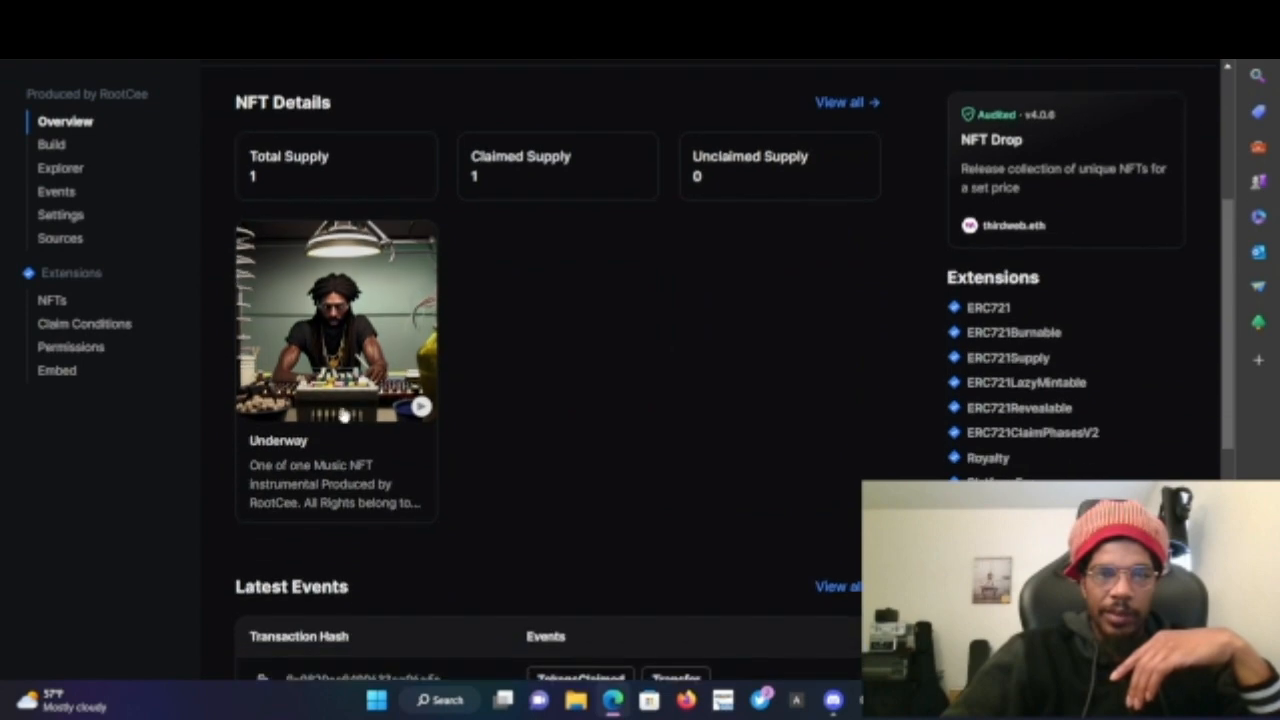
left_click(305, 490)
scroll(586, 436, "down", 2)
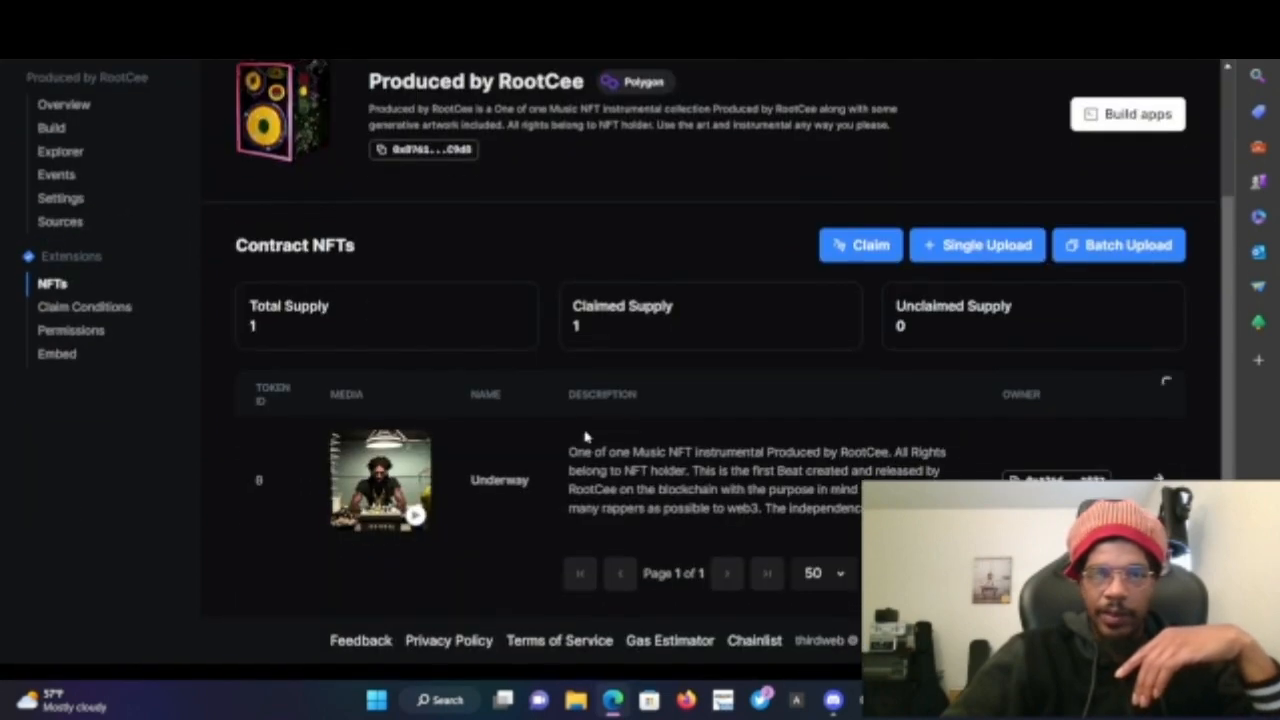
left_click(385, 495)
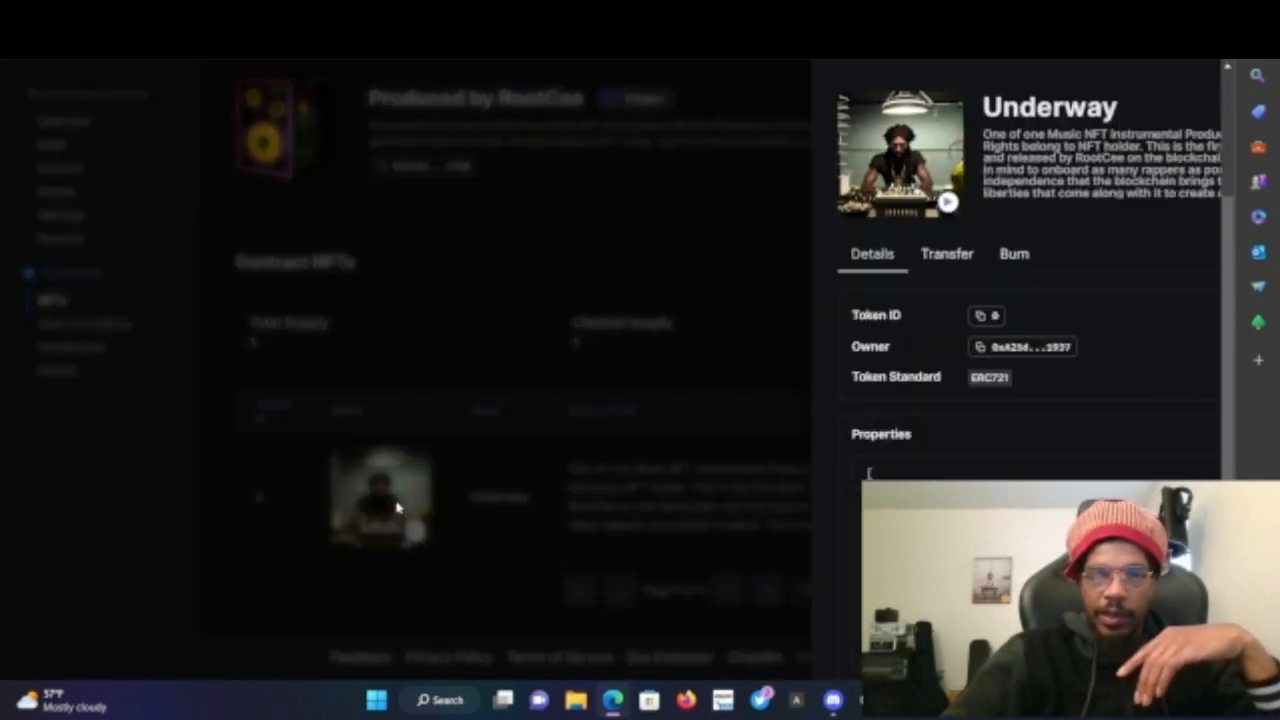
scroll(845, 463, "down", 3)
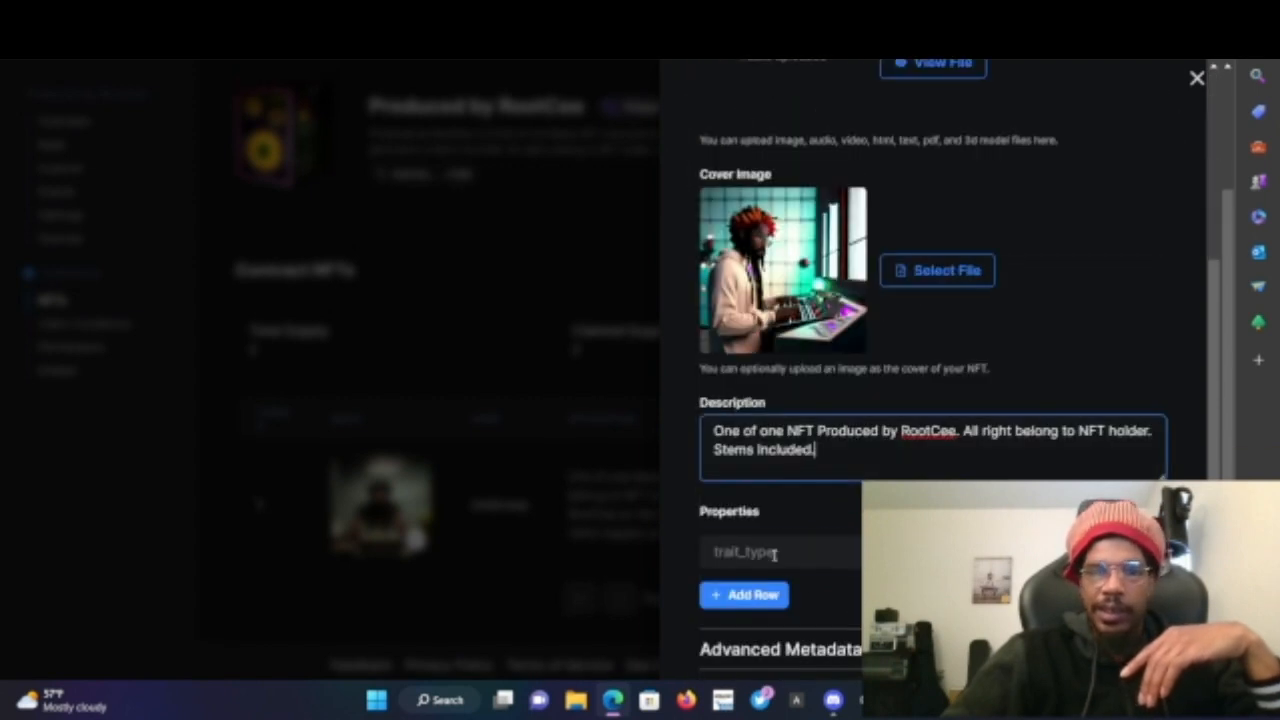
scroll(738, 485, "down", 1)
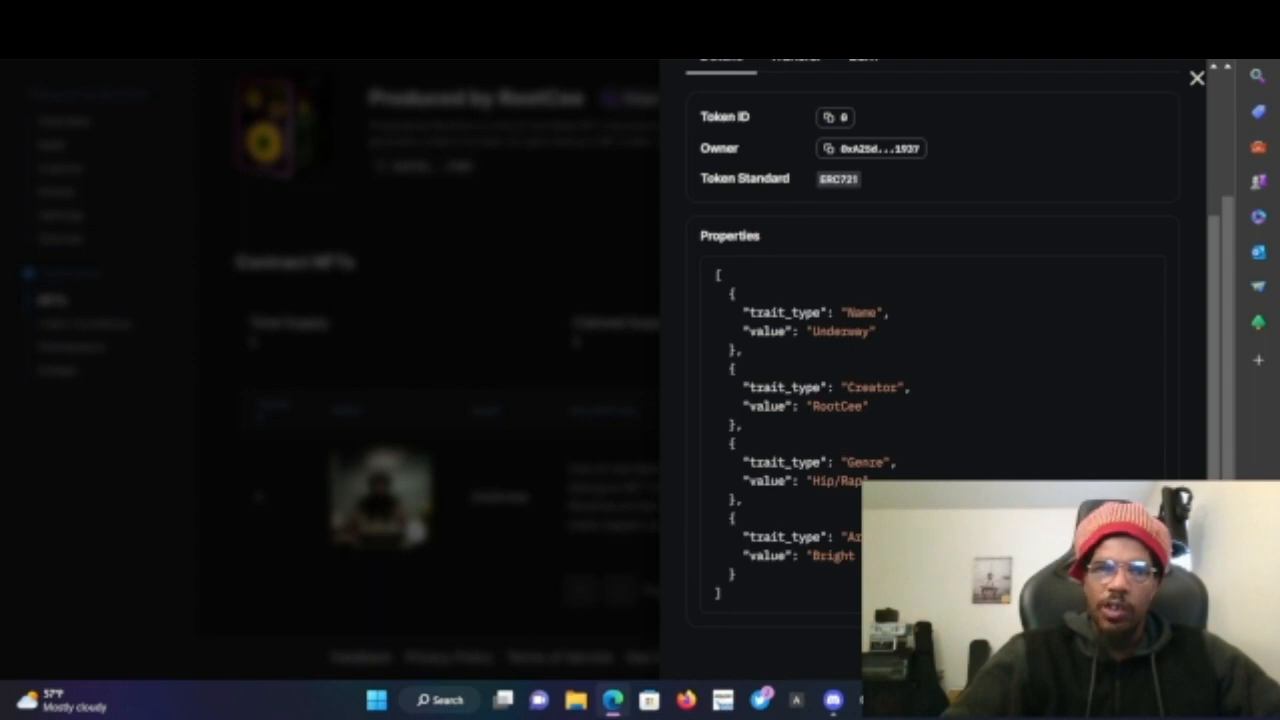
- In a new tab, open the Underway NFT on OpenSea and examine its description and attributes
key("ctrl+t")
type("open")
key("Return")
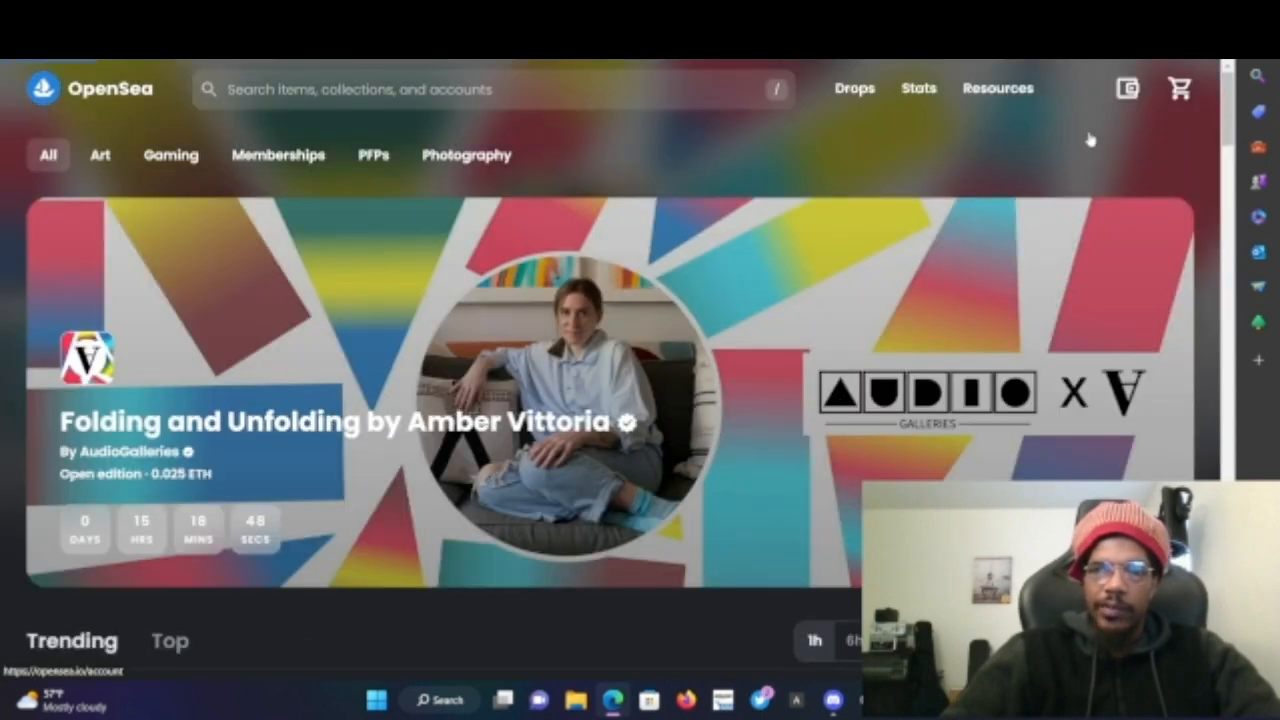
mouse_move(1090, 140)
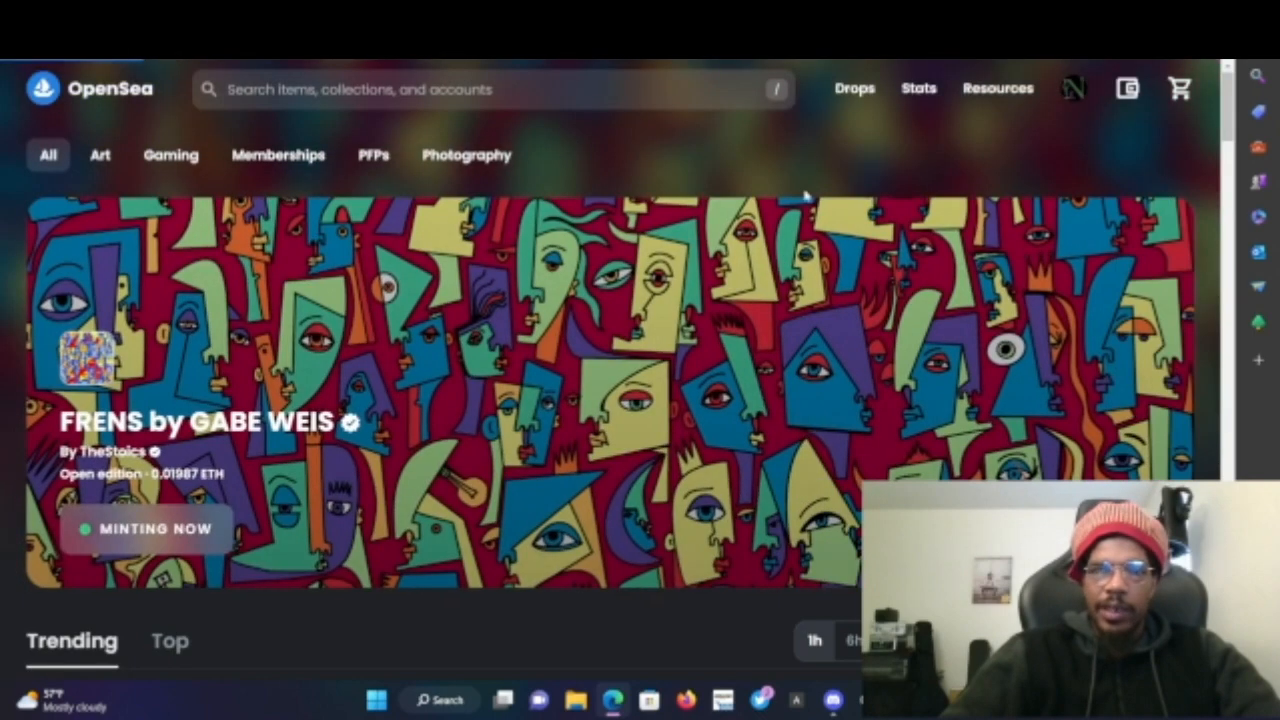
scroll(471, 203, "down", 2)
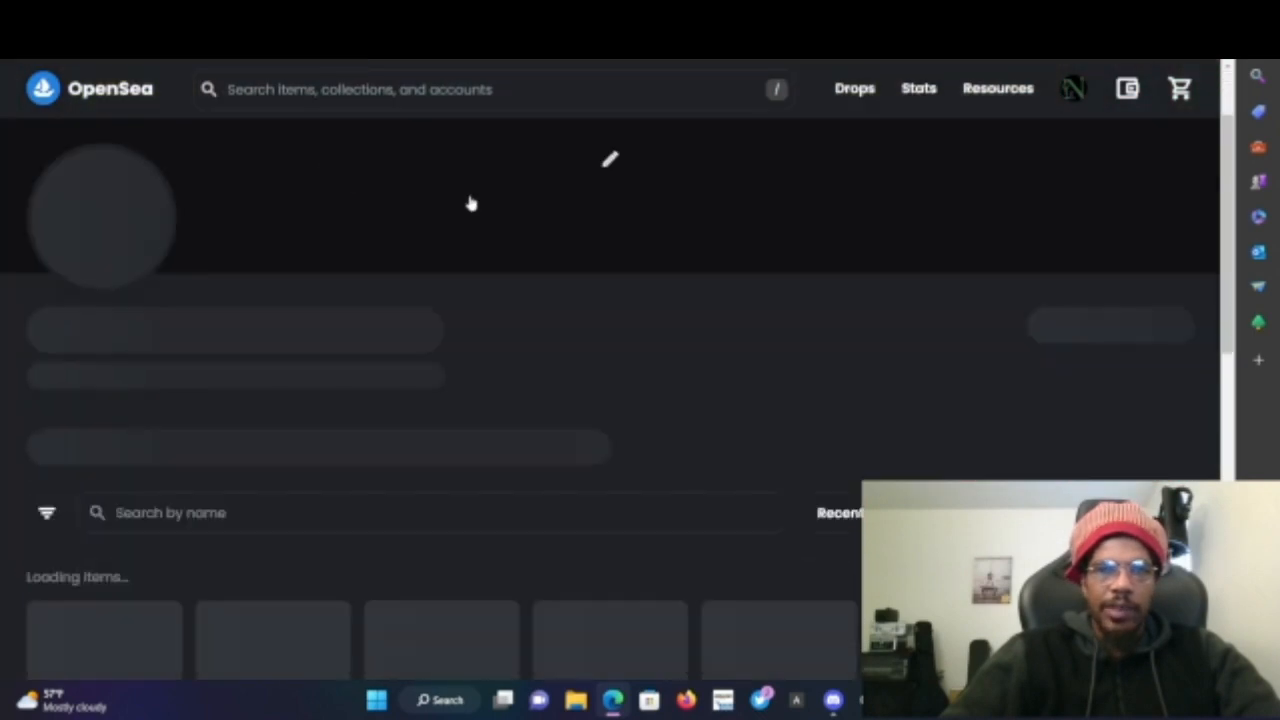
scroll(471, 203, "down", 3)
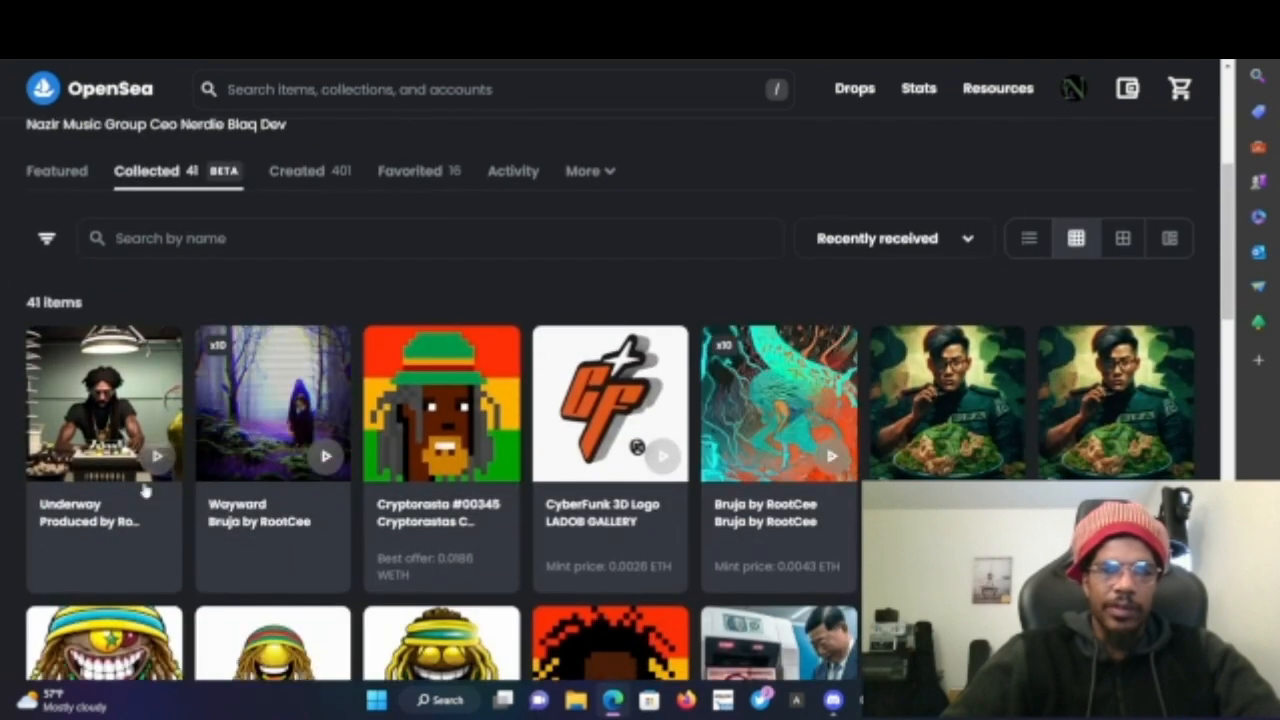
mouse_move(110, 495)
left_click(113, 540)
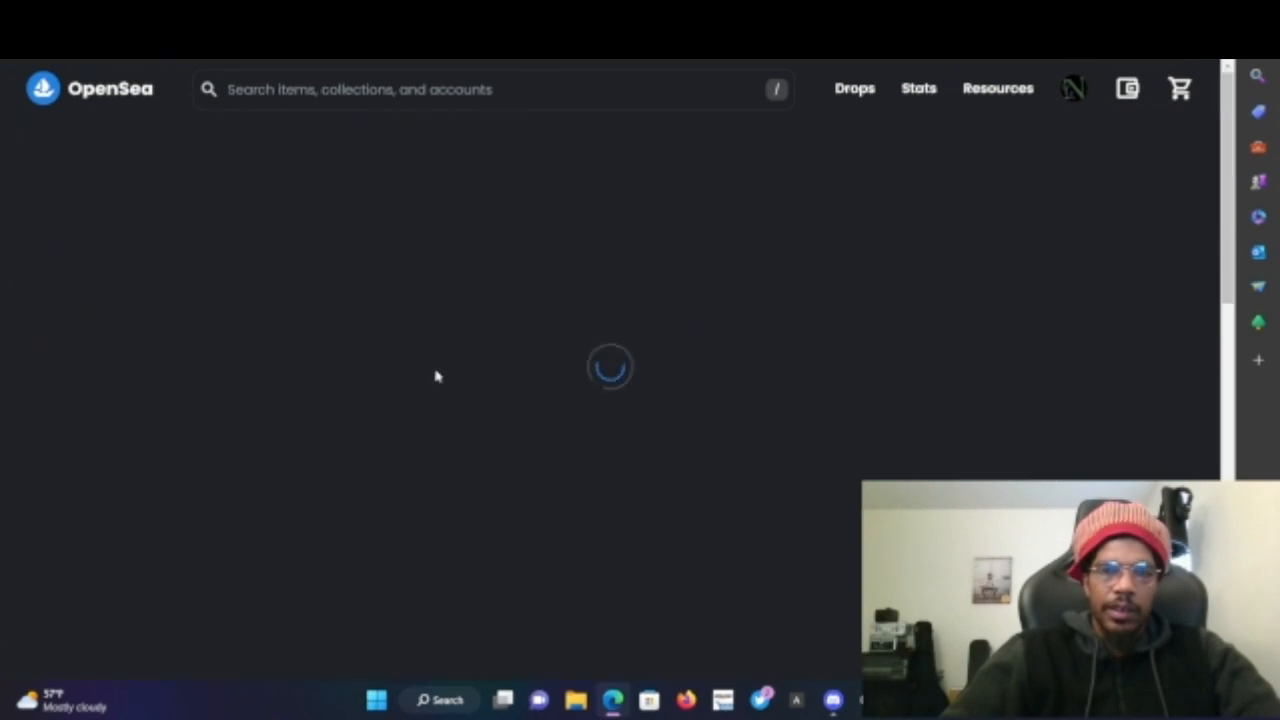
scroll(492, 383, "down", 8)
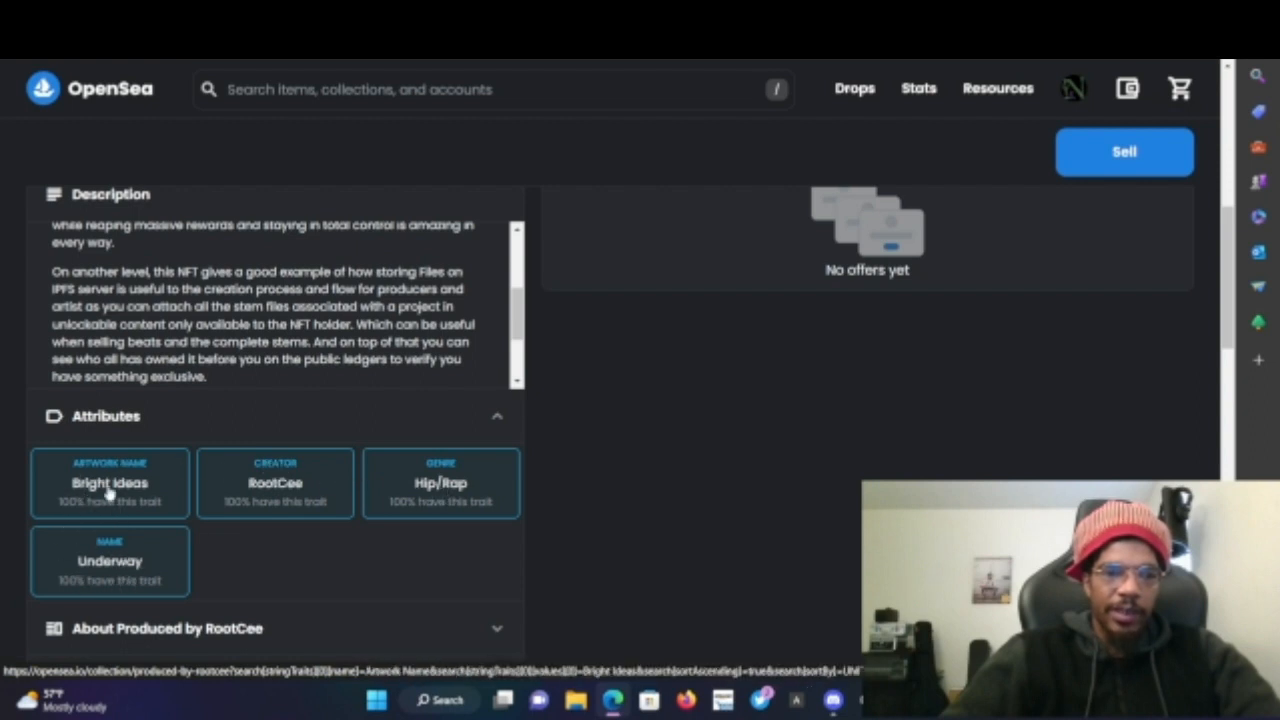
scroll(595, 259, "up", 3)
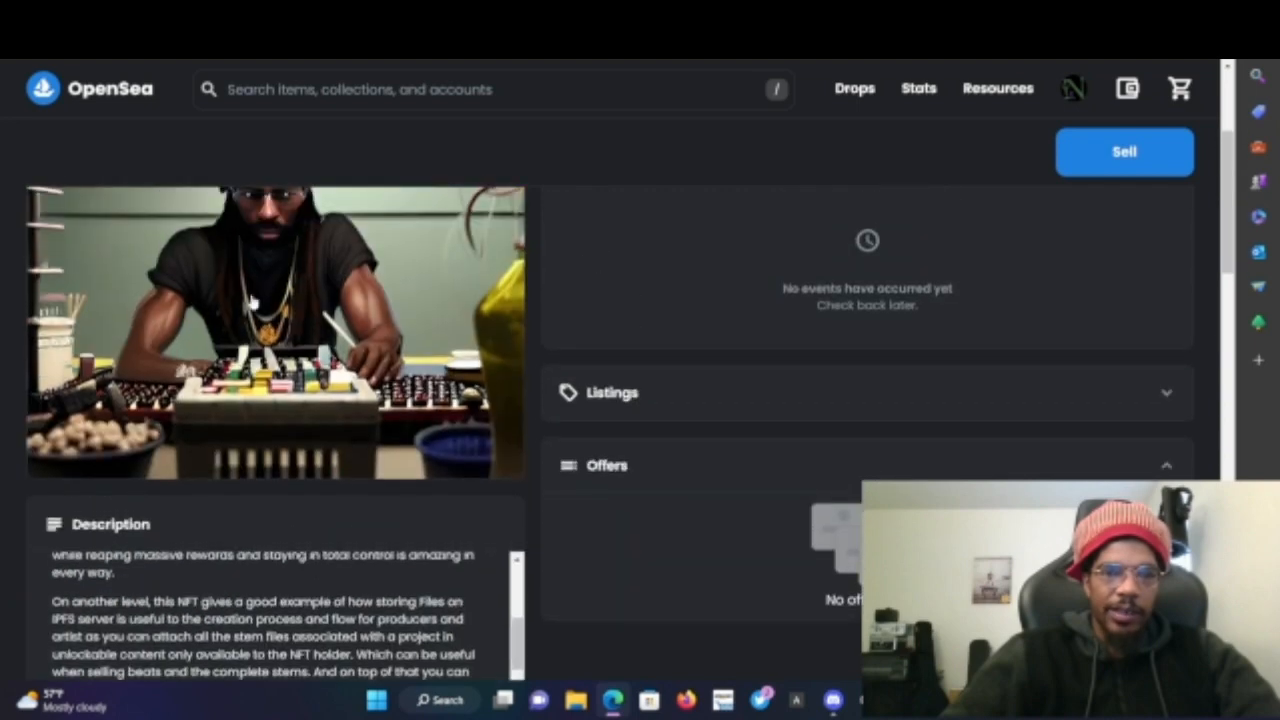
scroll(253, 370, "up", 1)
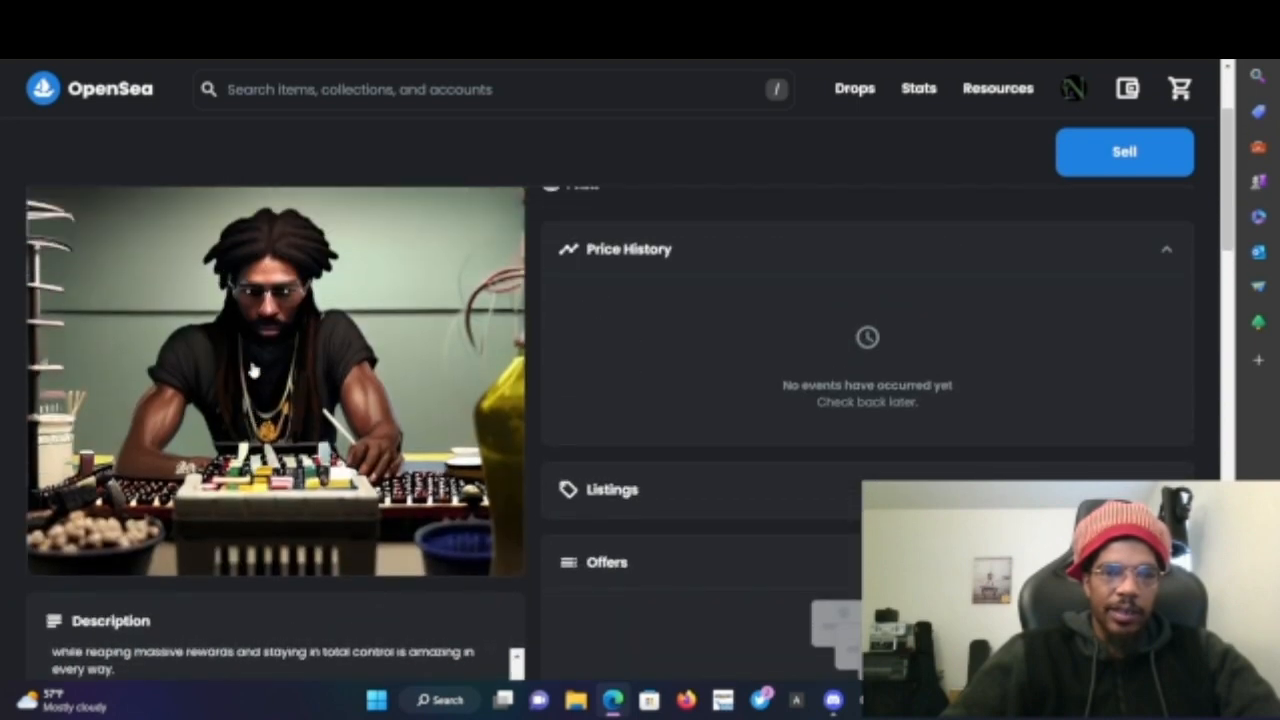
scroll(275, 385, "down", 3)
scroll(268, 385, "up", 5)
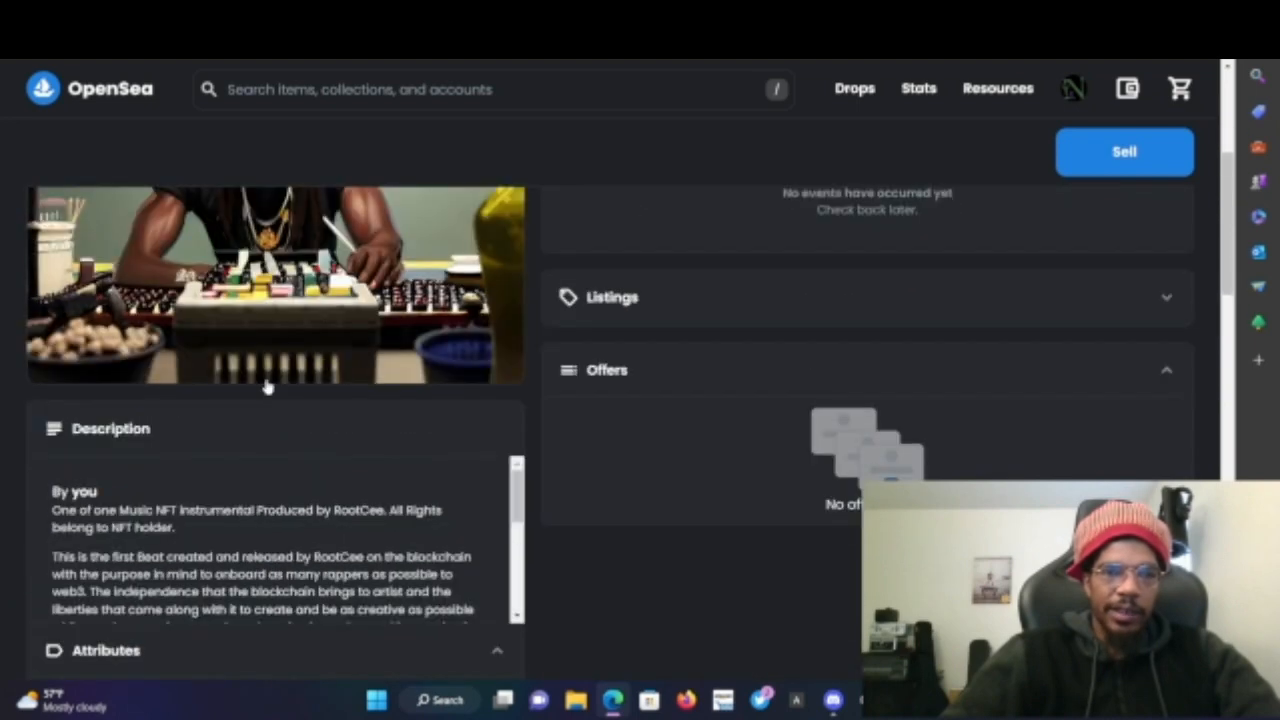
scroll(268, 388, "down", 1)
scroll(398, 404, "down", 6)
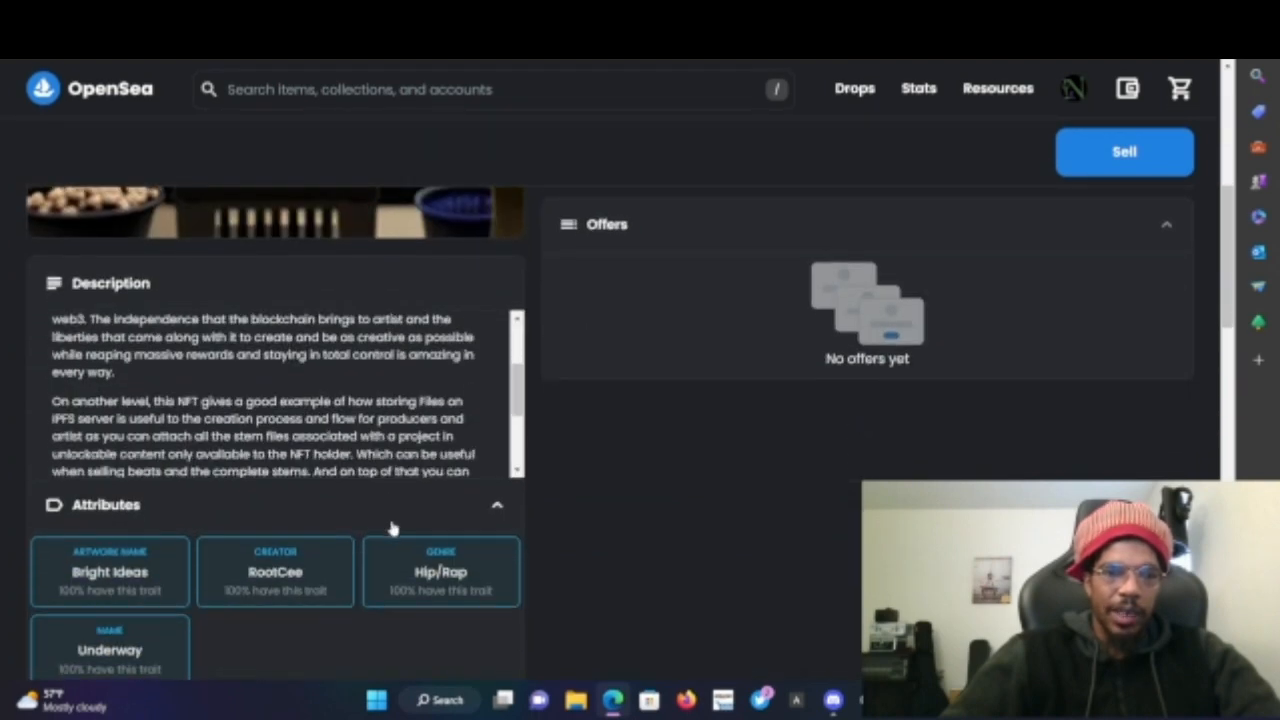
scroll(268, 410, "down", 4)
scroll(265, 418, "up", 5)
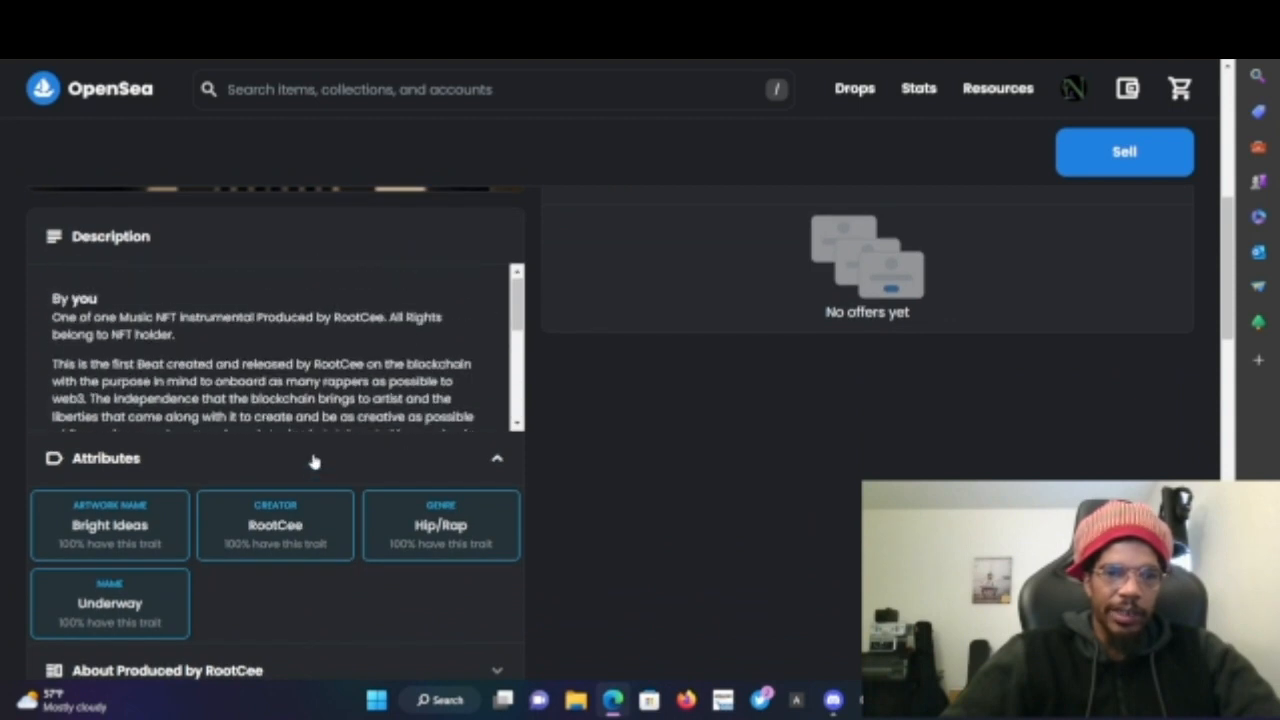
scroll(314, 458, "down", 2)
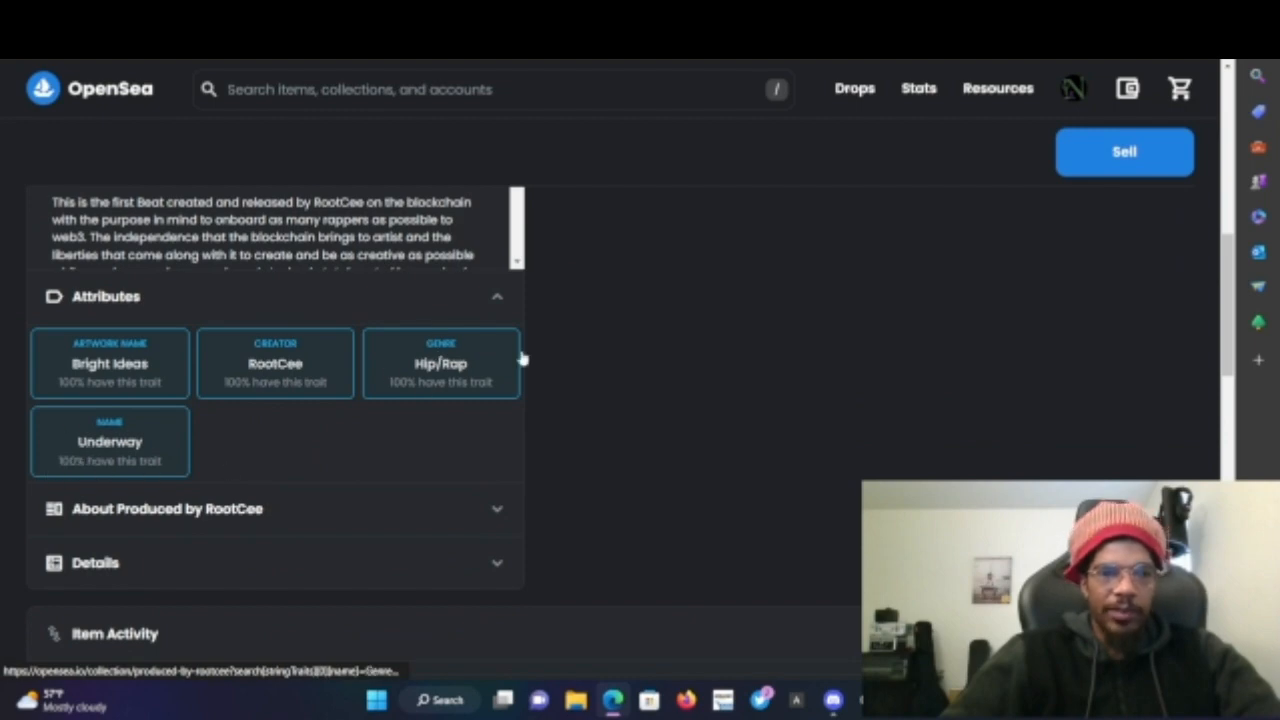
scroll(889, 249, "up", 3)
scroll(889, 249, "up", 5)
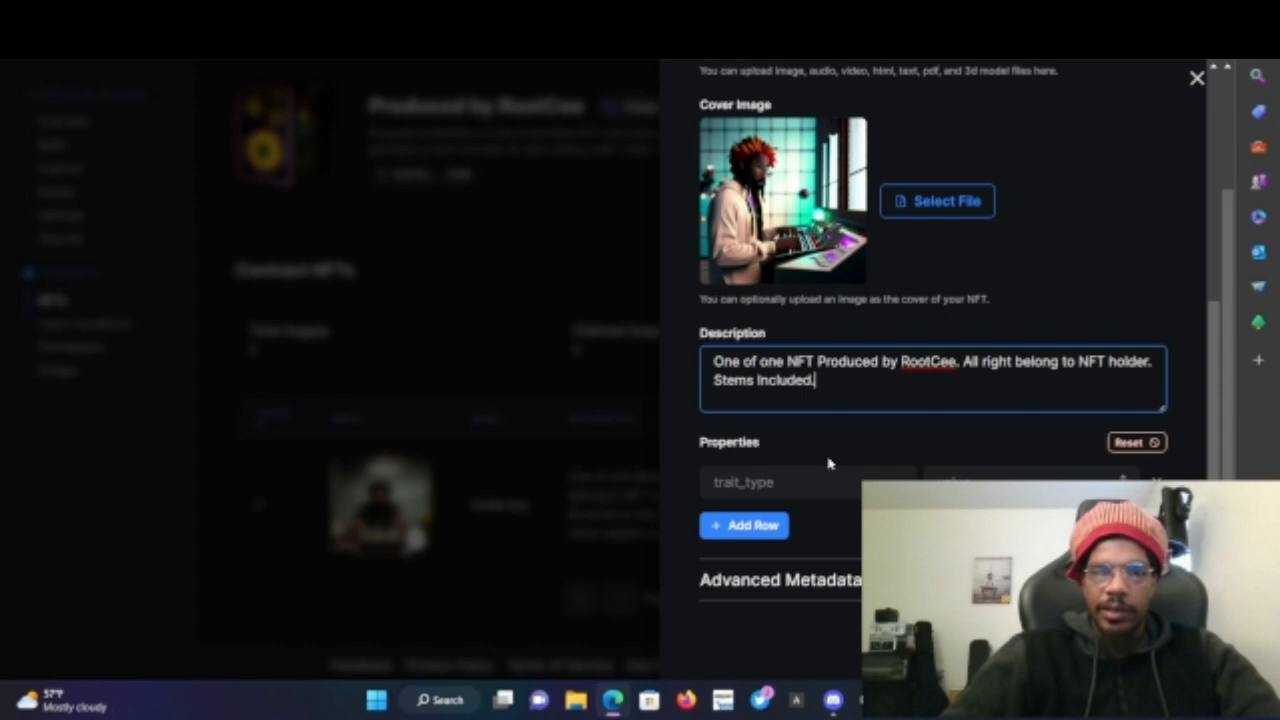
- Add a 'Name' property with the value 'Freshly Cooked' to the NFT's properties
left_click(837, 480)
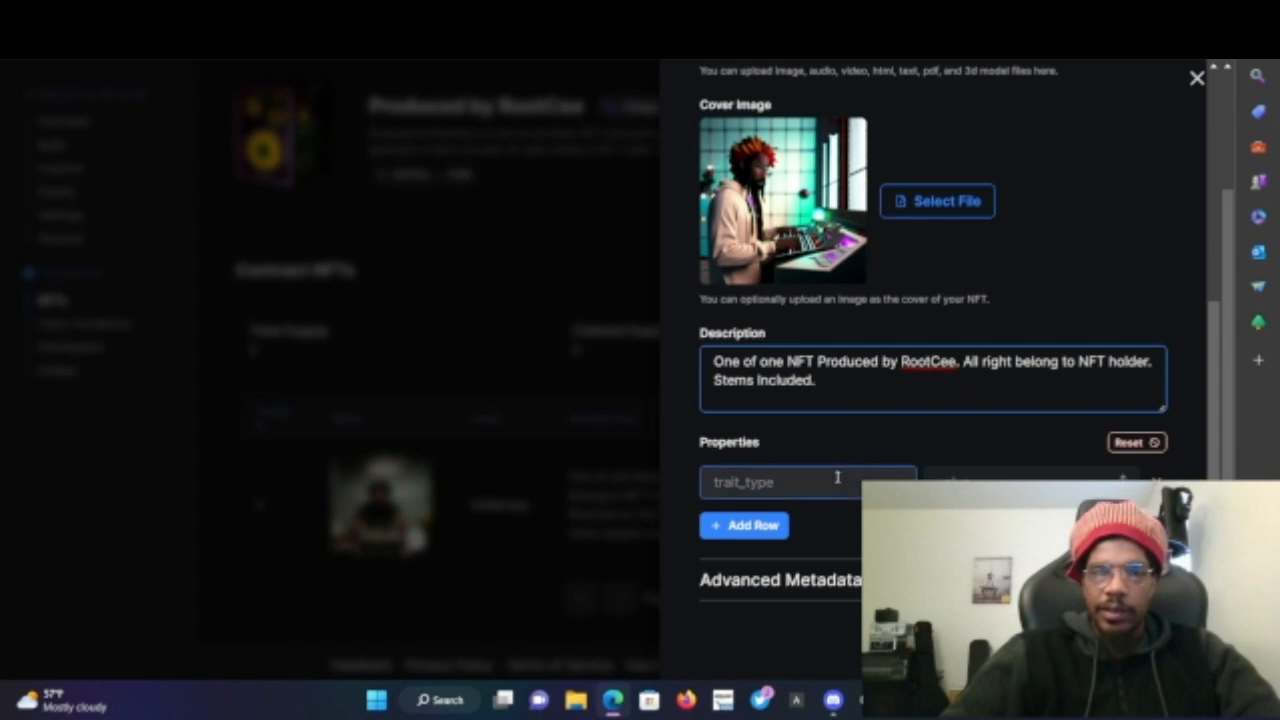
type("Name")
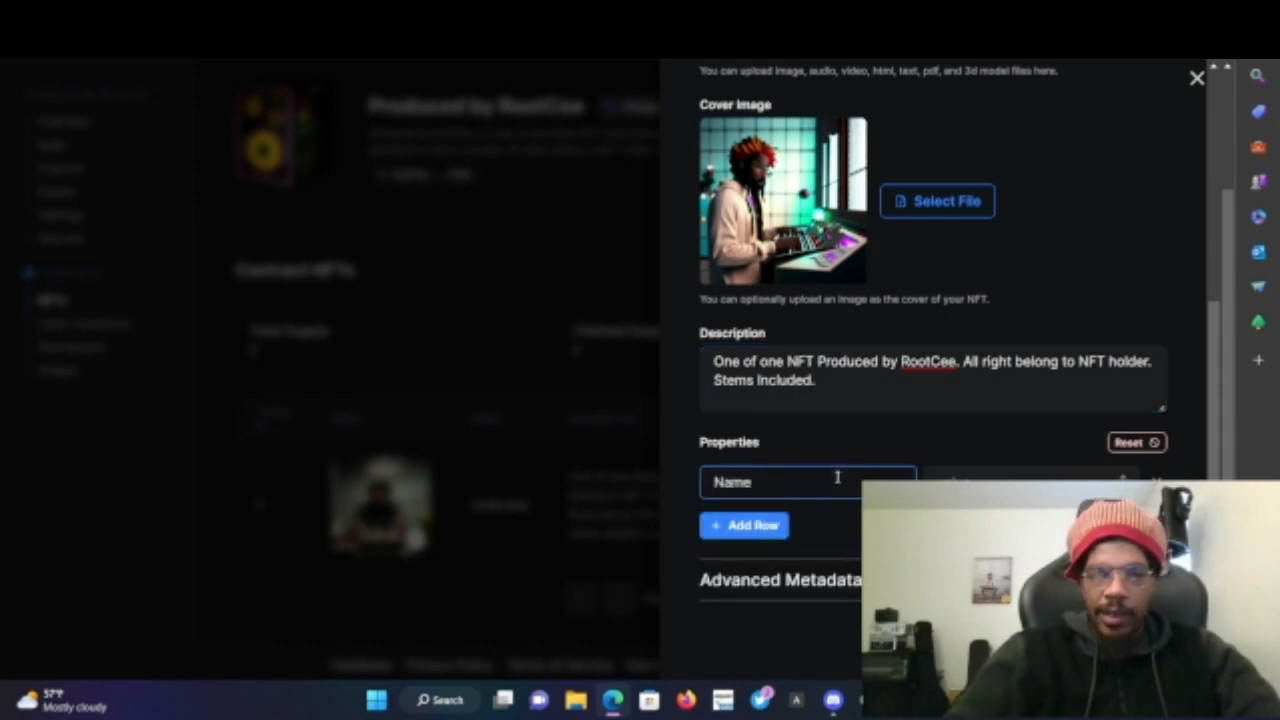
key("Tab")
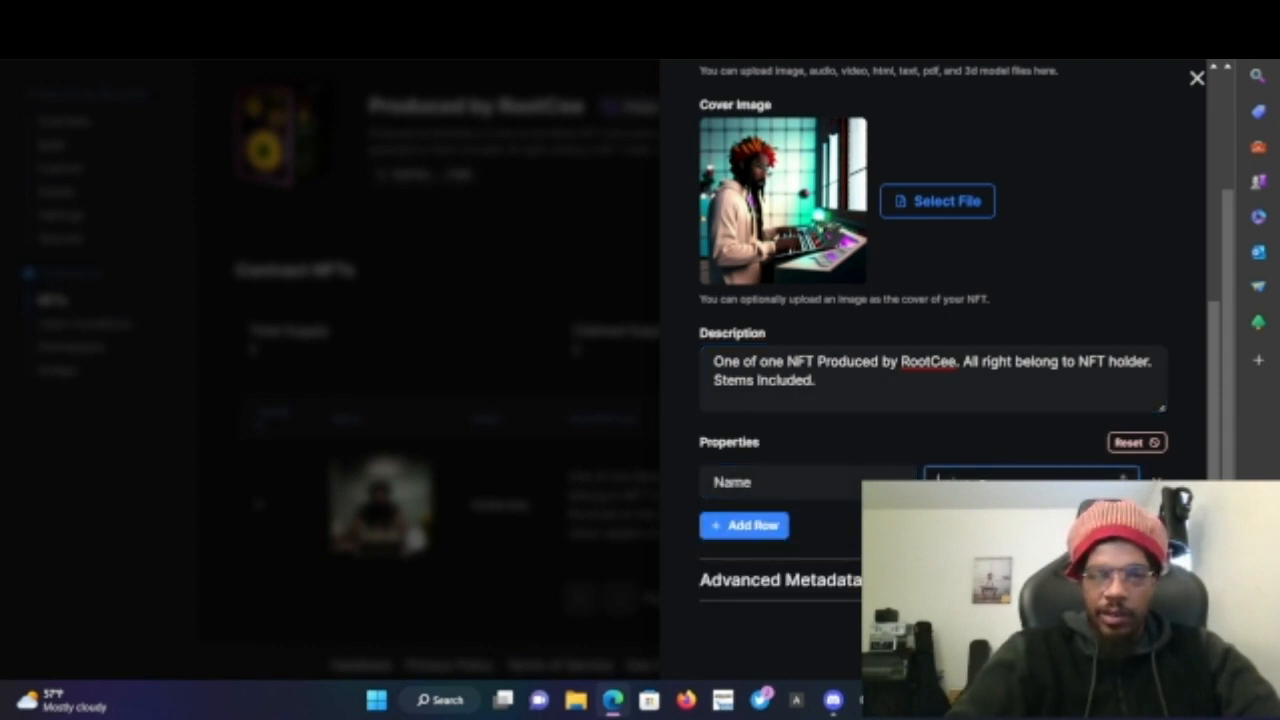
type("Freshly Cooked")
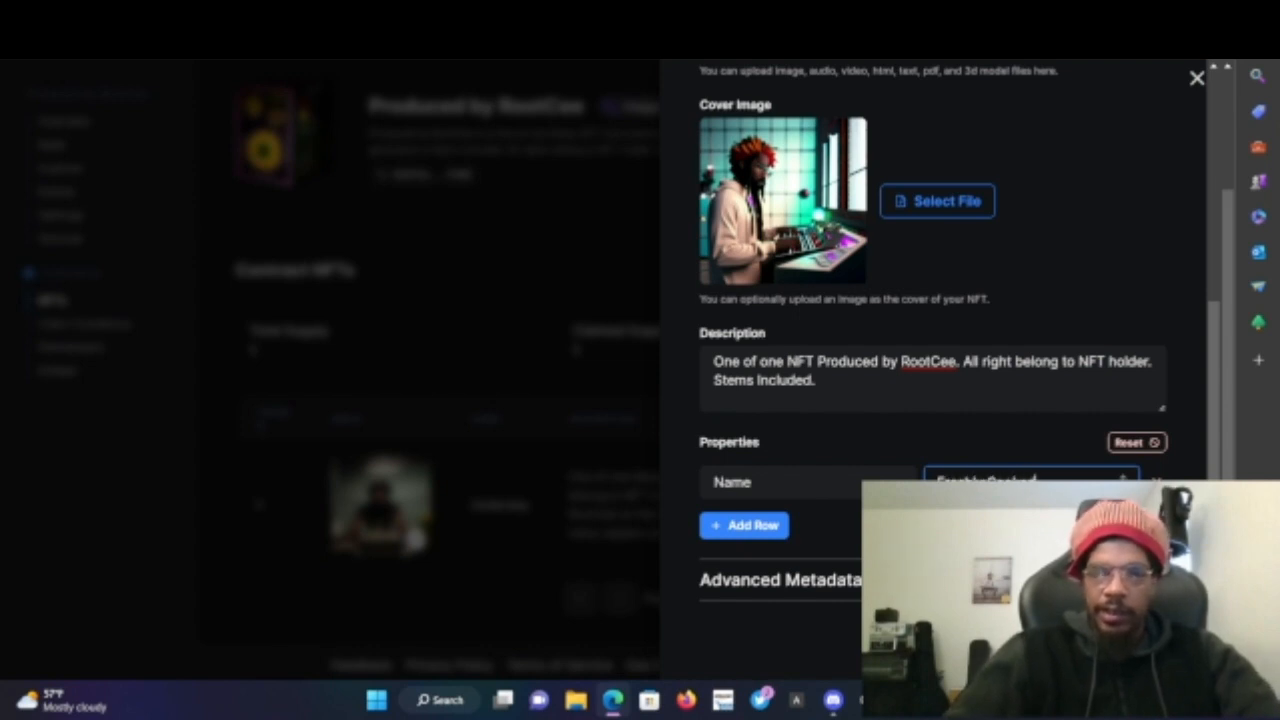
- Add 'Creator' and 'Genre' property rows with the values 'RootCee' and 'Rap'
left_click(770, 526)
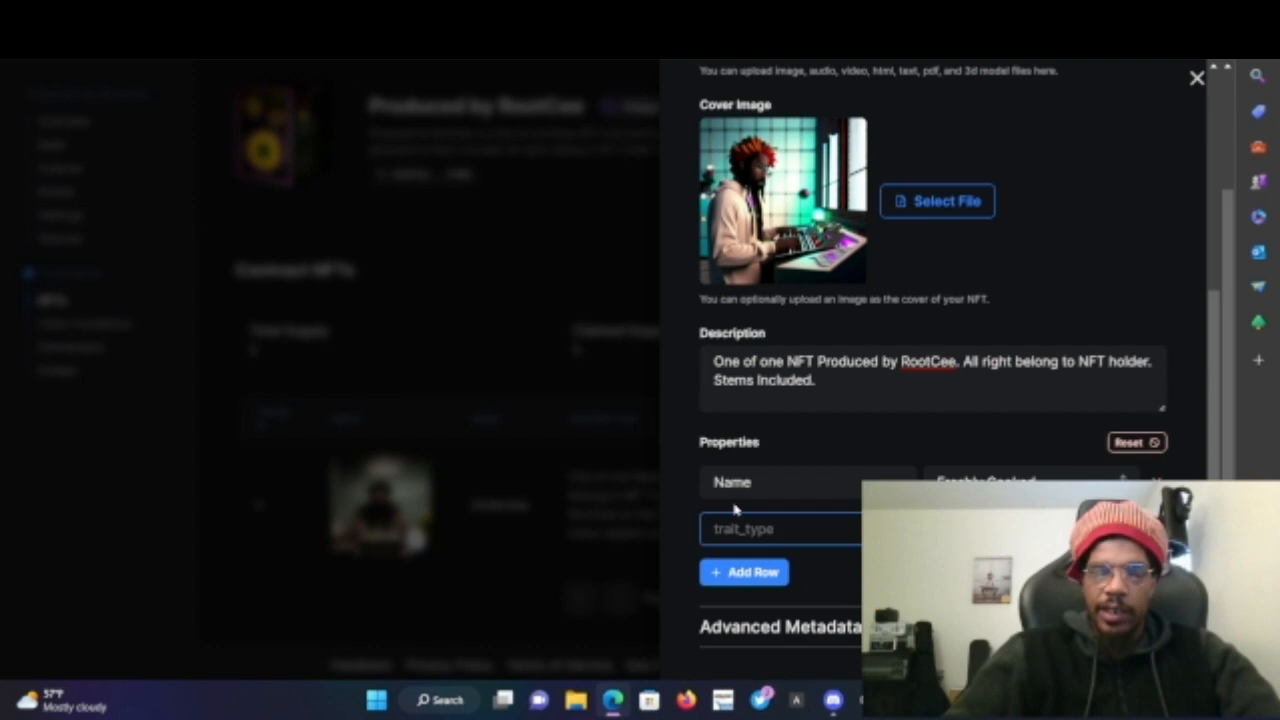
type("Creator")
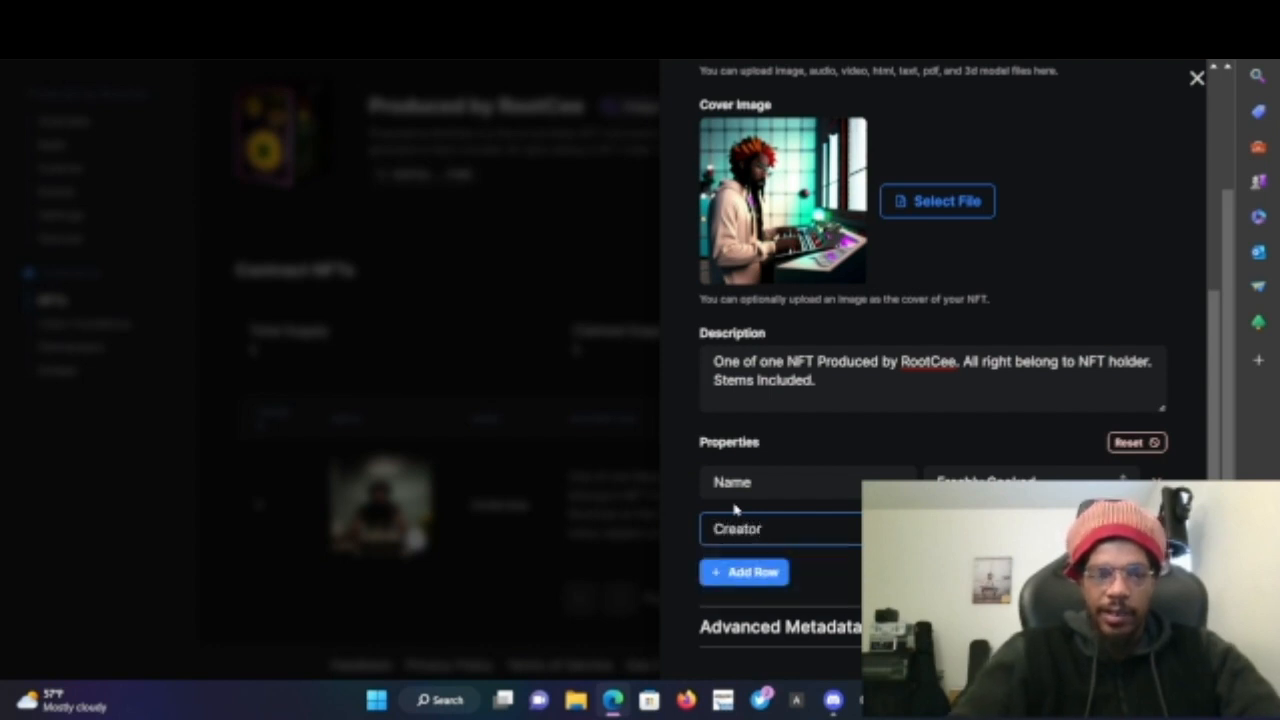
key("Tab")
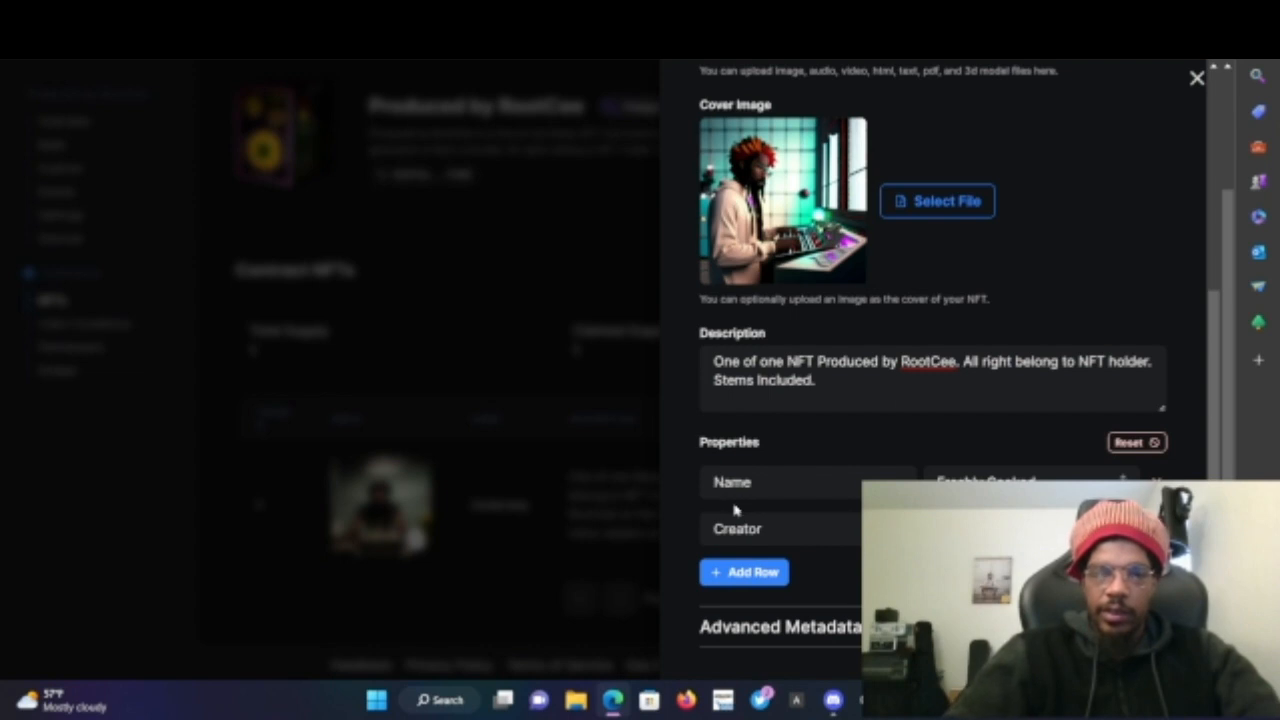
left_click(753, 572)
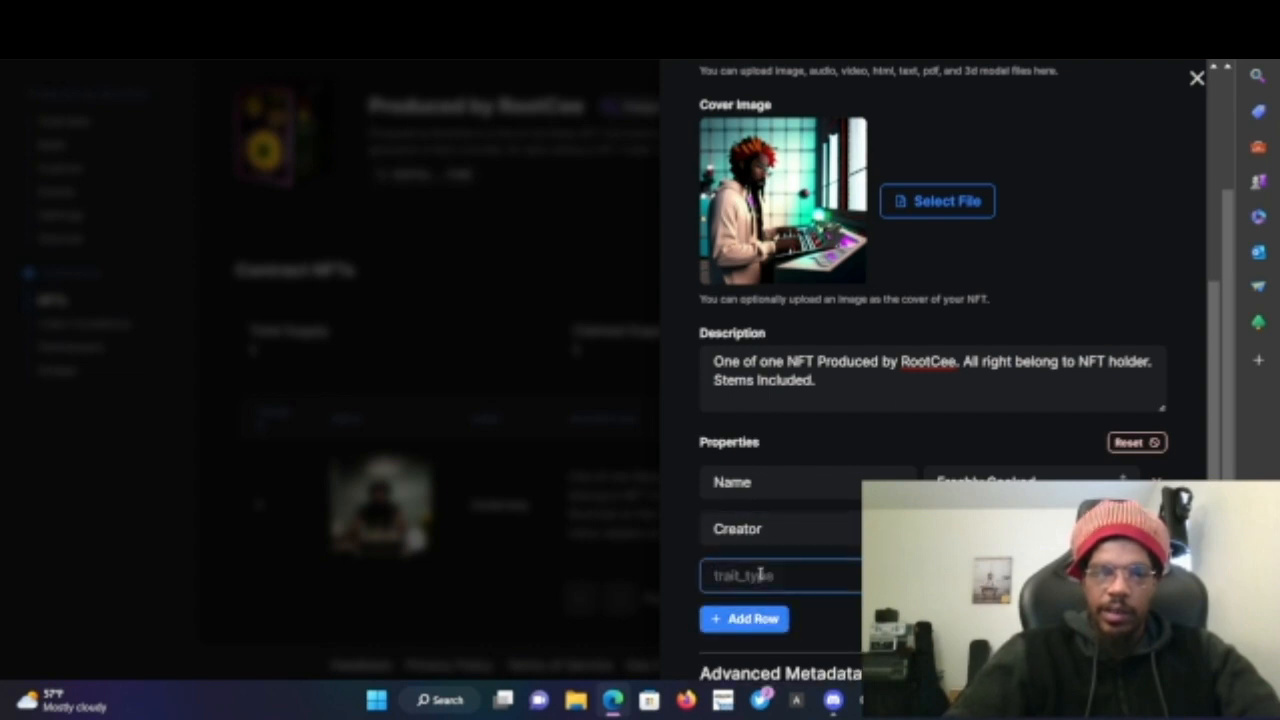
type("Genre")
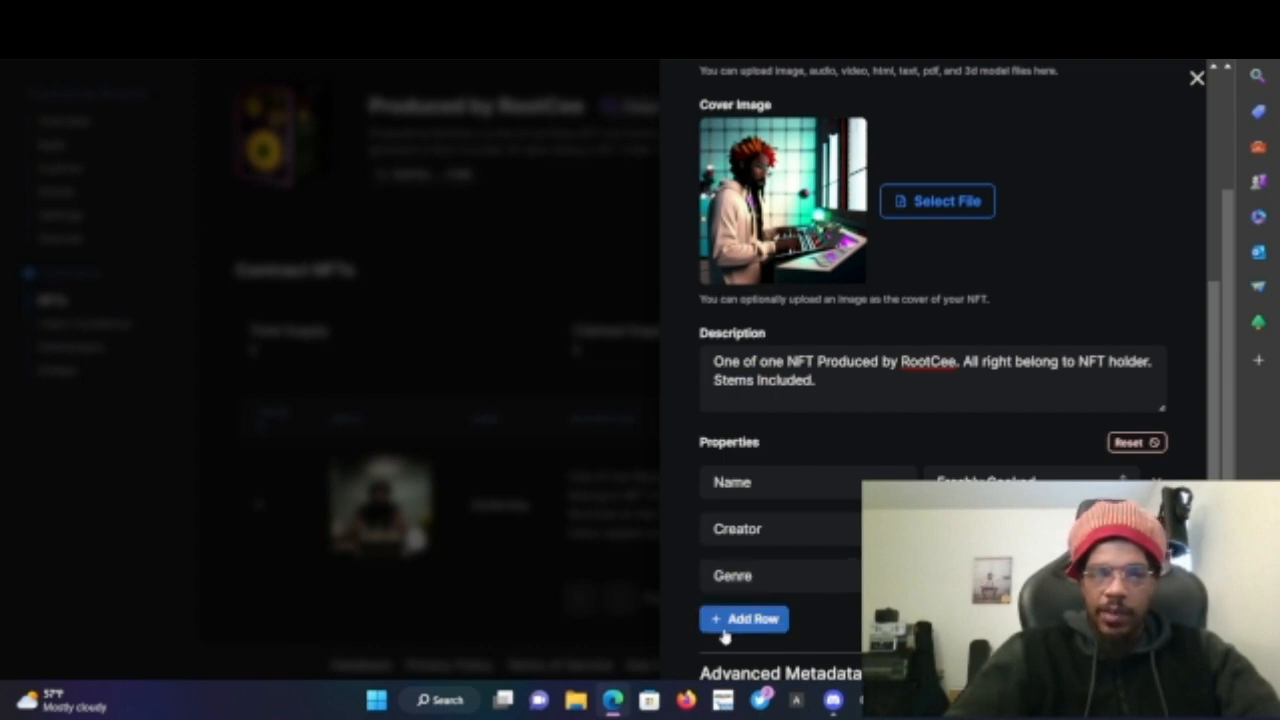
- Add an 'Artwork Name' property row with the value 'Westcoast Matrix'
left_click(743, 619)
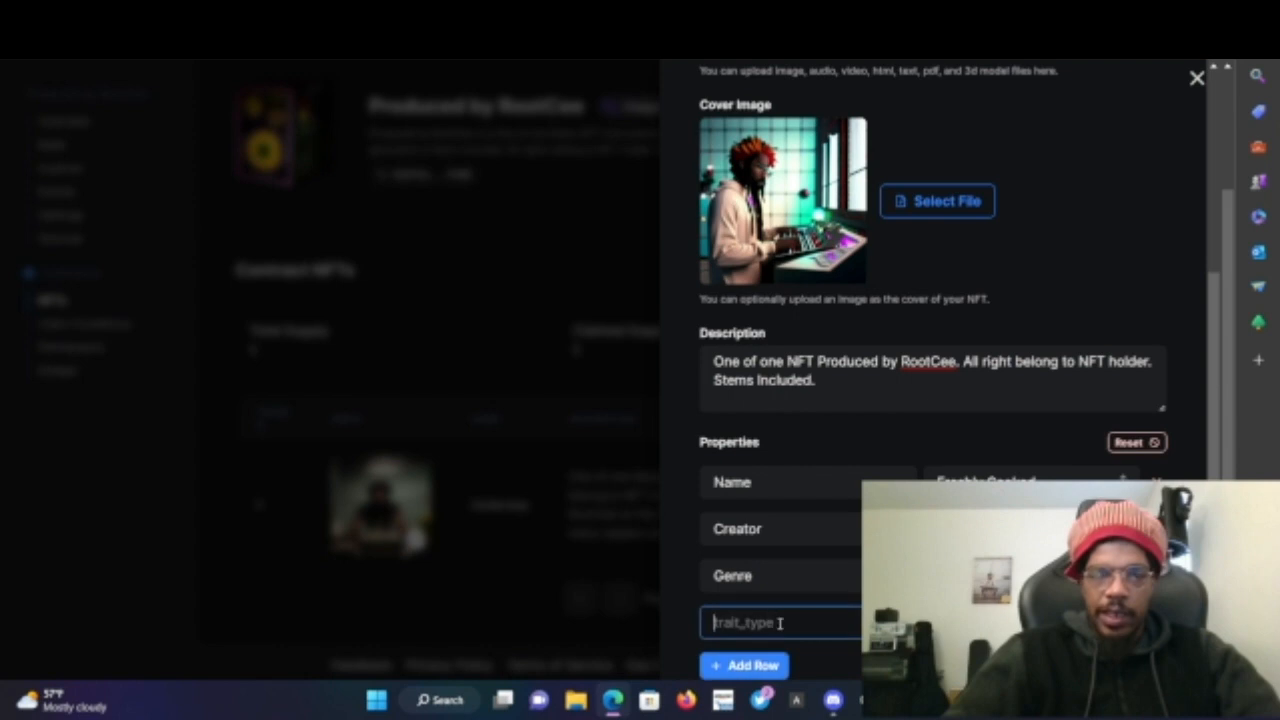
type("A")
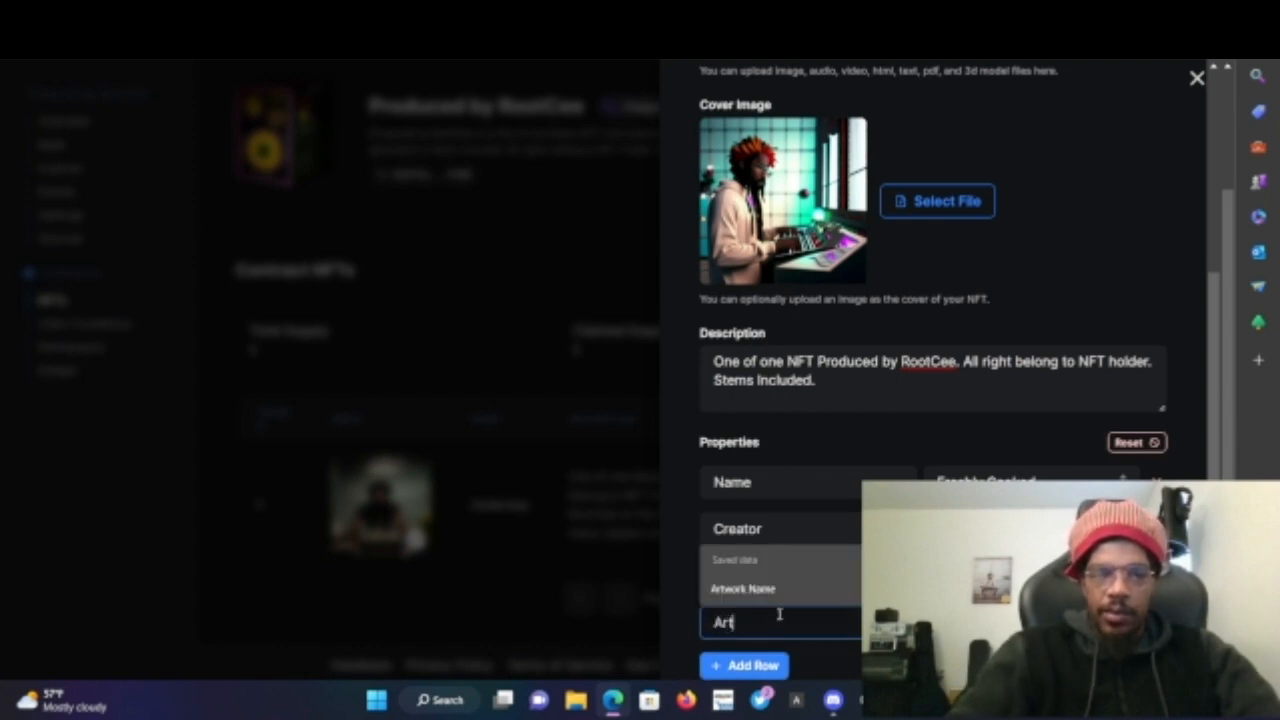
type("rt")
left_click(783, 596)
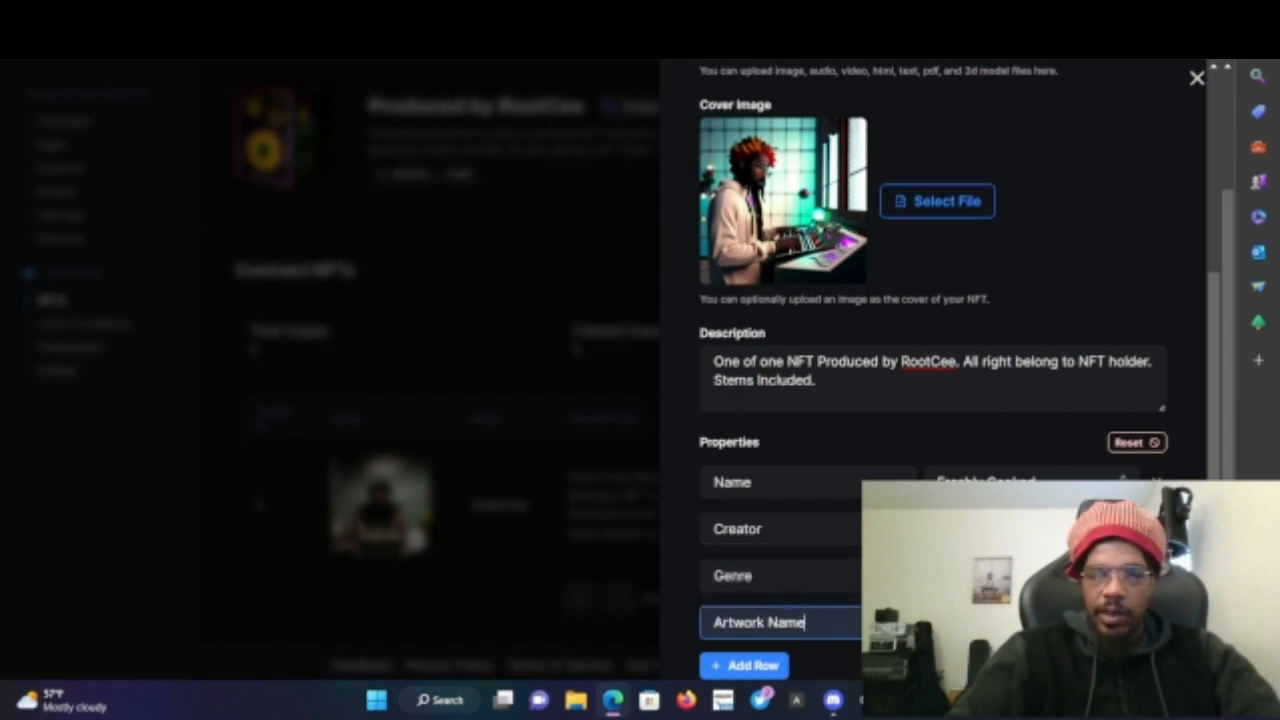
key("Tab")
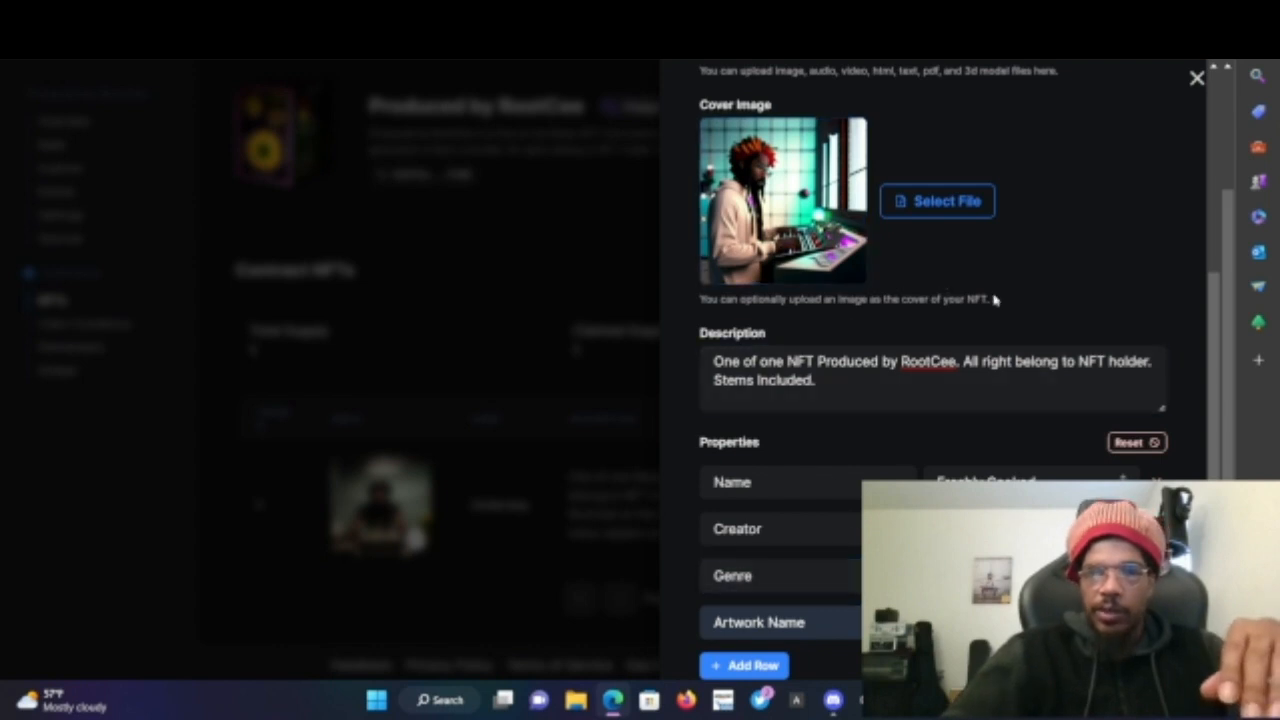
- Review the filled-in name, media, description and properties of the Mint NFT form
scroll(994, 297, "down", 2)
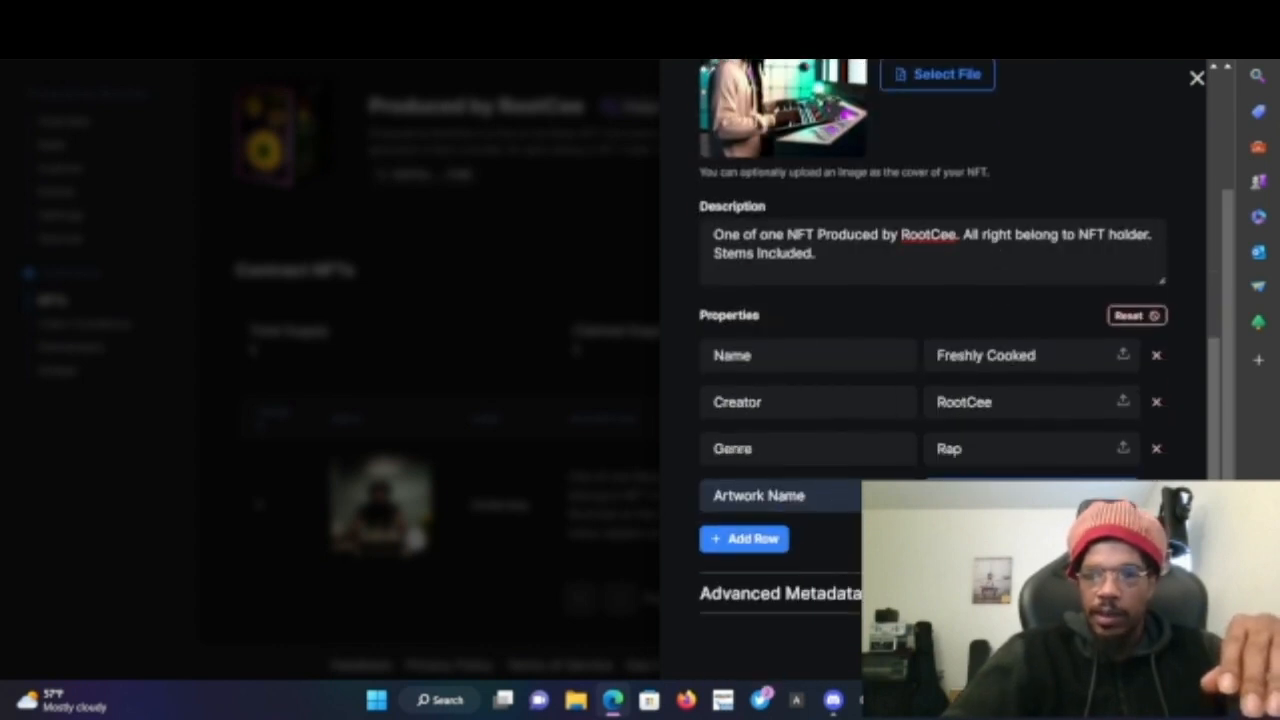
scroll(940, 400, "down", 1)
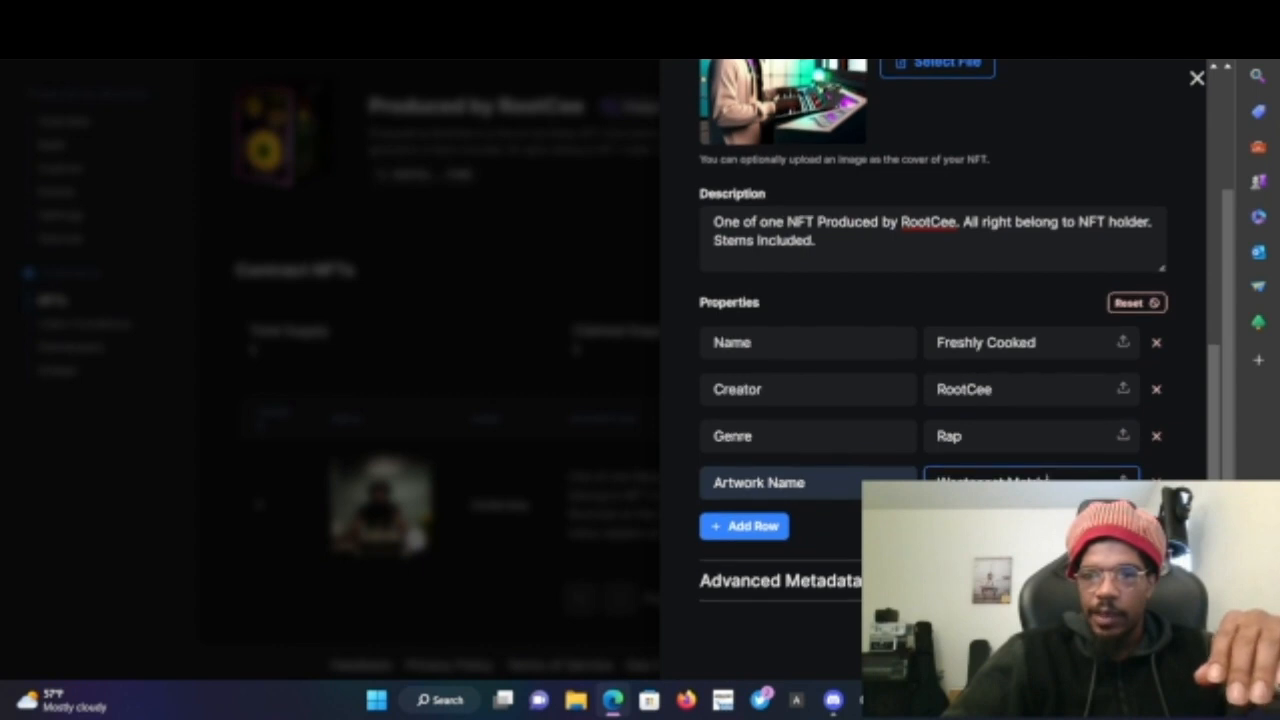
scroll(940, 400, "down", 2)
scroll(717, 563, "down", 1)
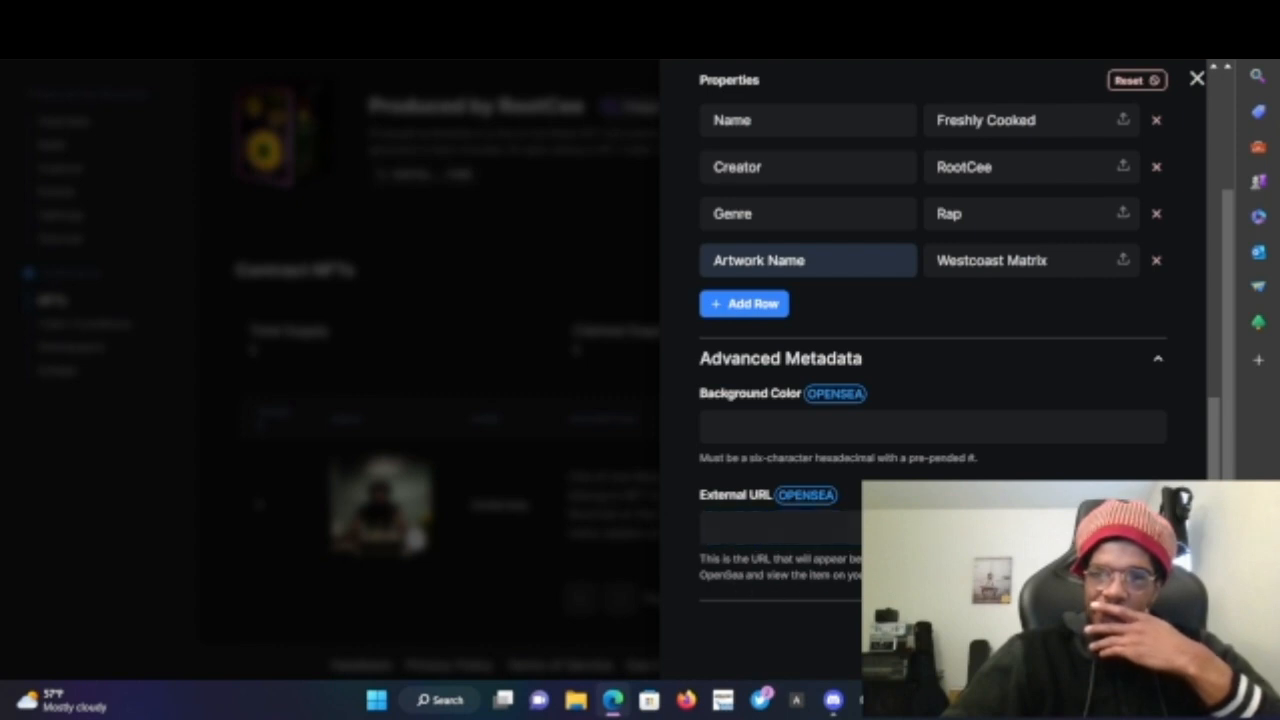
scroll(820, 546, "up", 3)
scroll(820, 546, "up", 2)
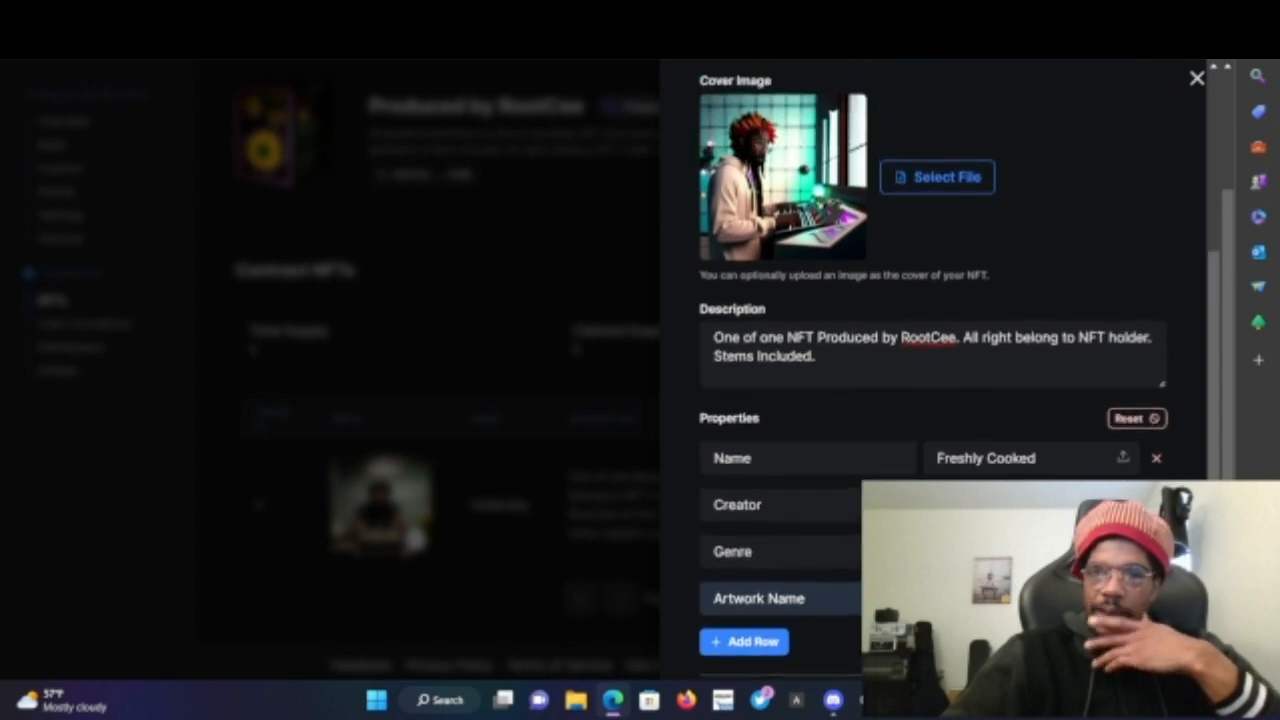
scroll(820, 546, "down", 2)
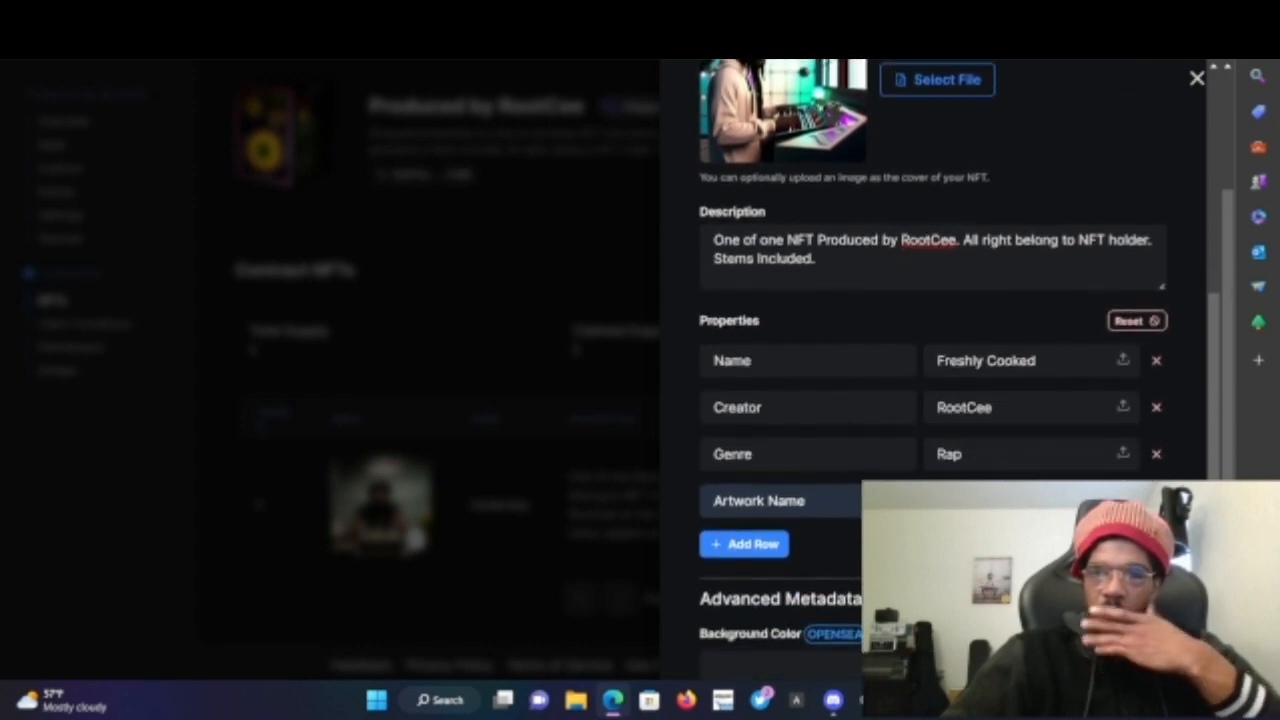
scroll(930, 370, "up", 1)
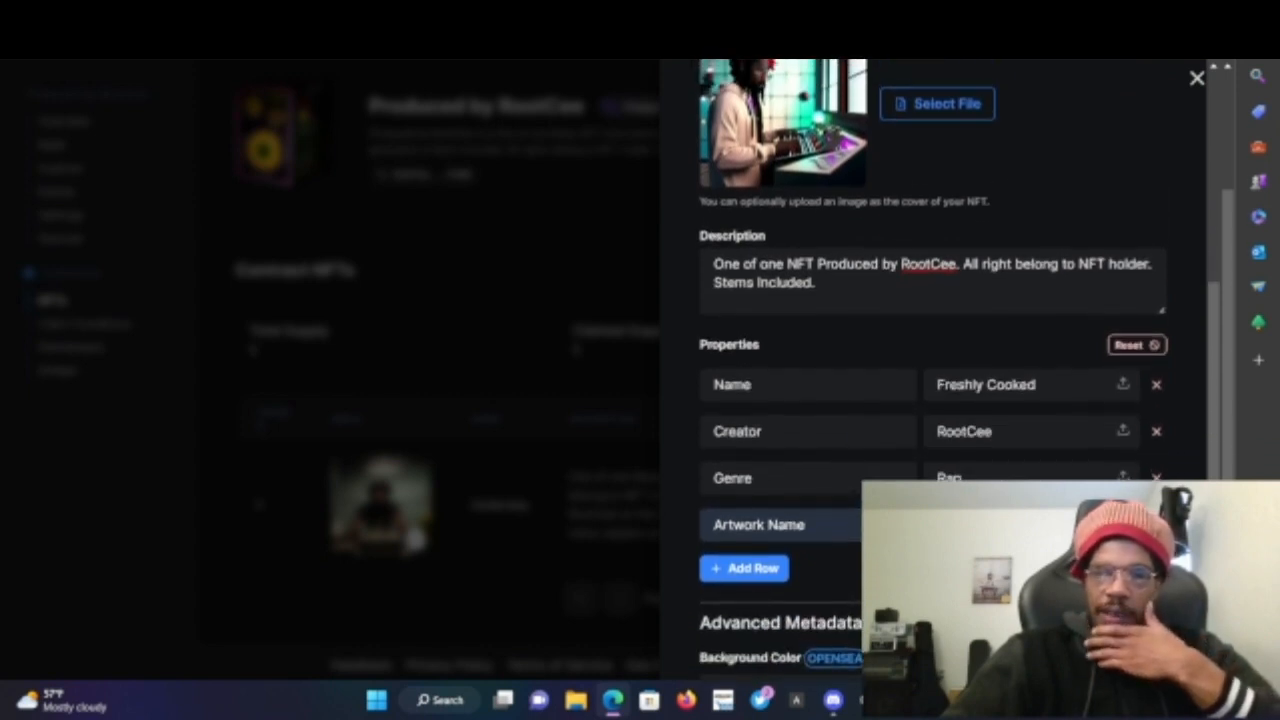
scroll(930, 370, "up", 6)
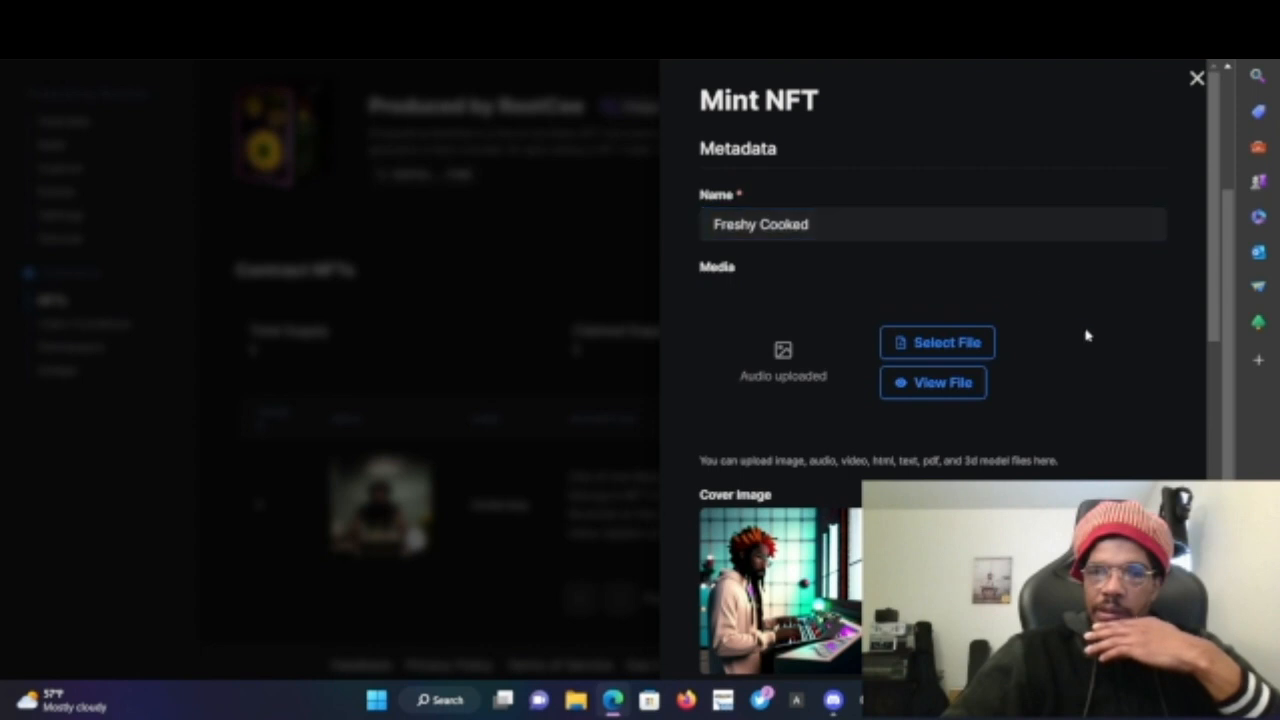
scroll(1087, 335, "down", 5)
scroll(1087, 335, "down", 5)
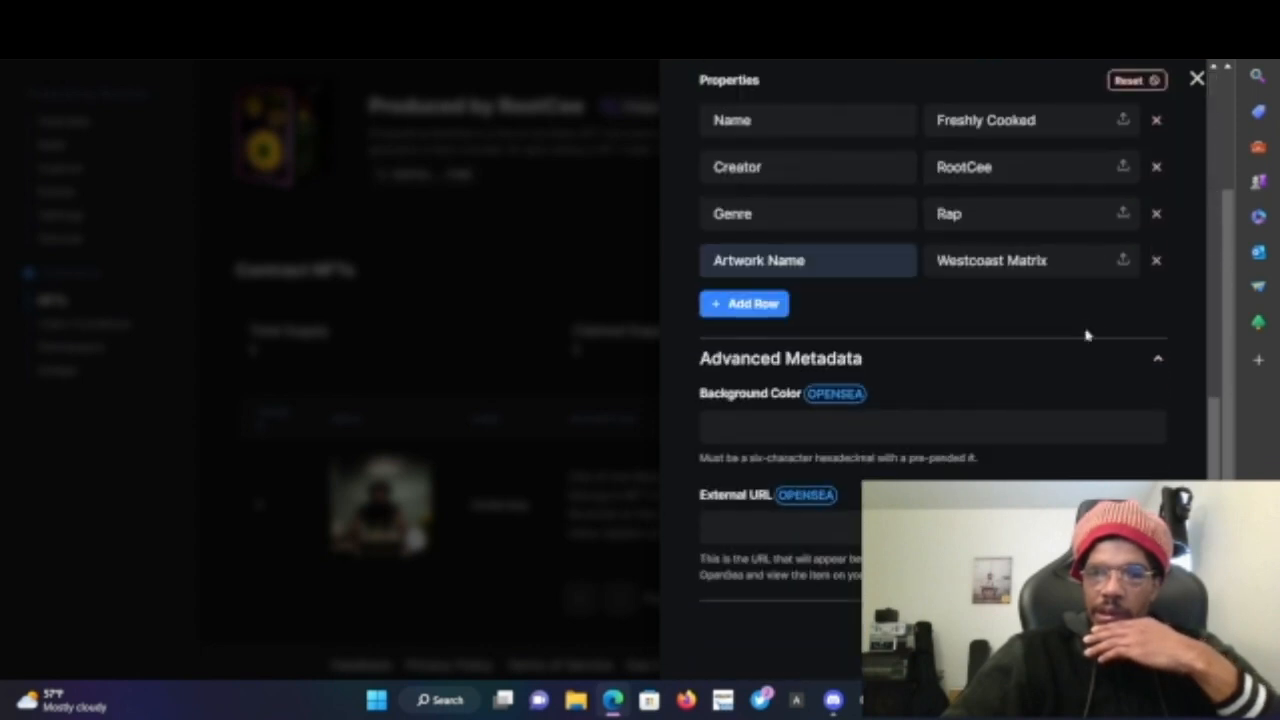
scroll(1087, 335, "down", 1)
left_click(838, 532)
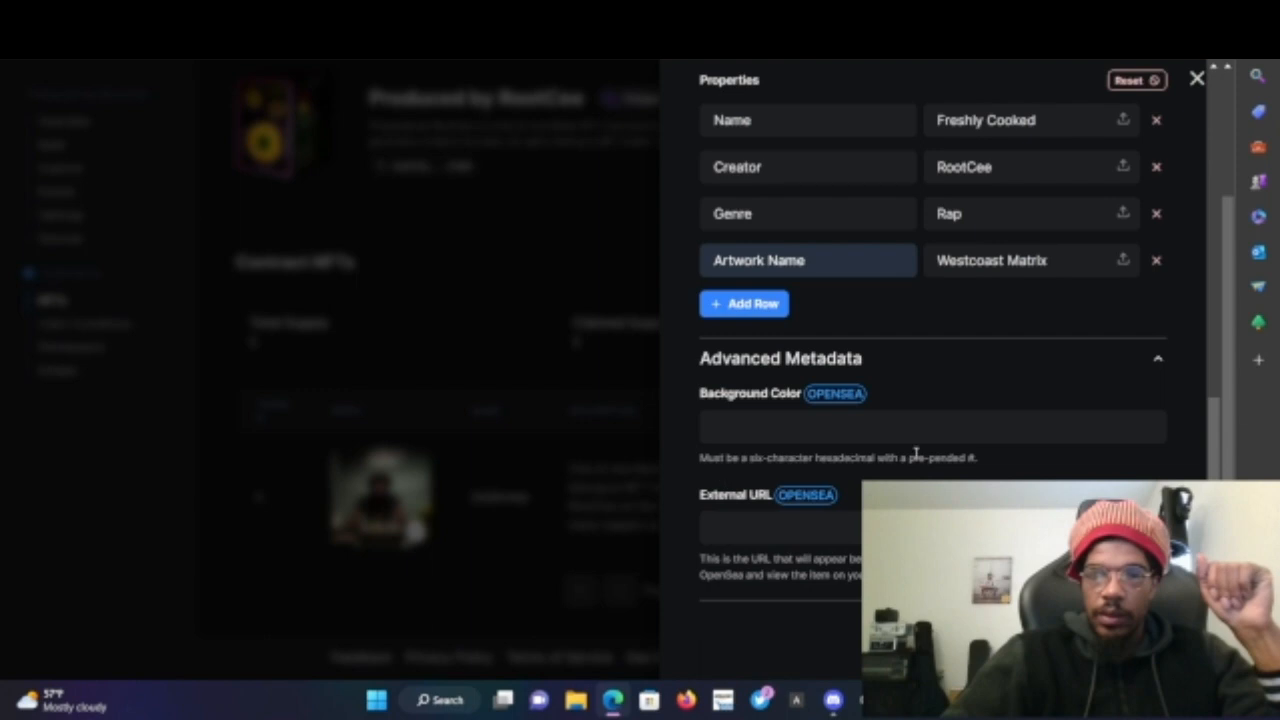
left_click(740, 304)
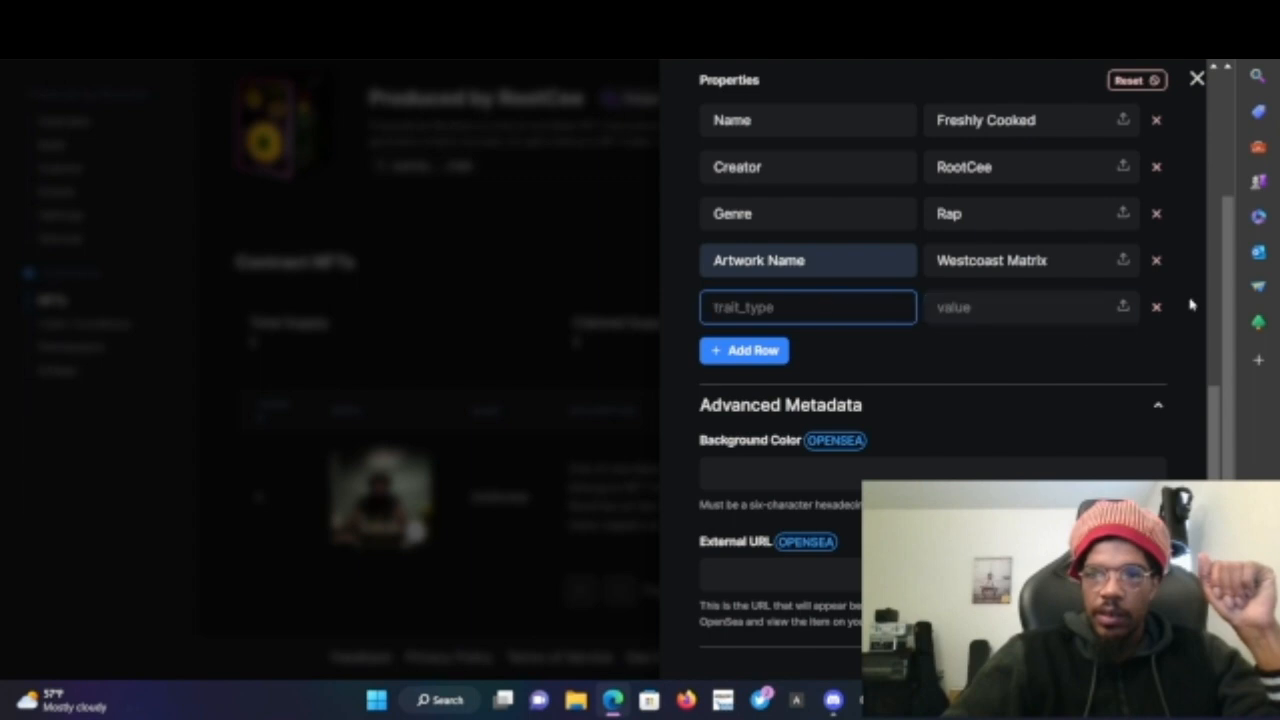
left_click(1122, 310)
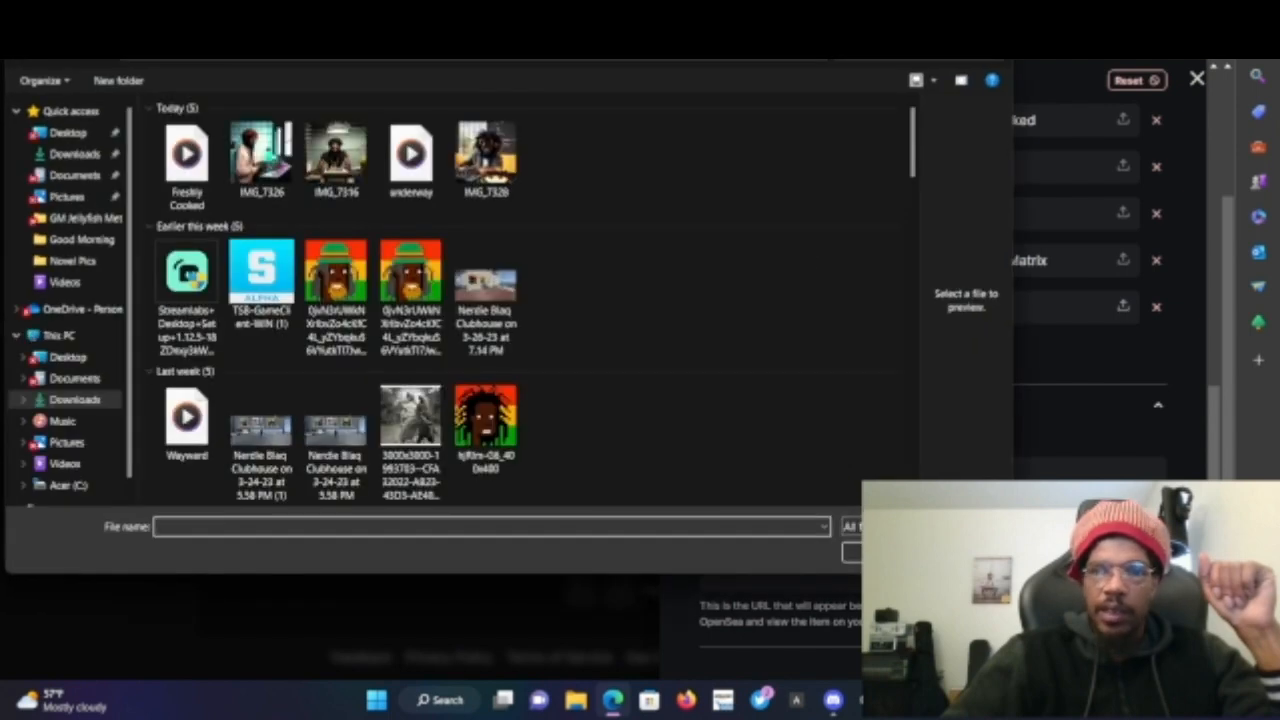
key("Escape")
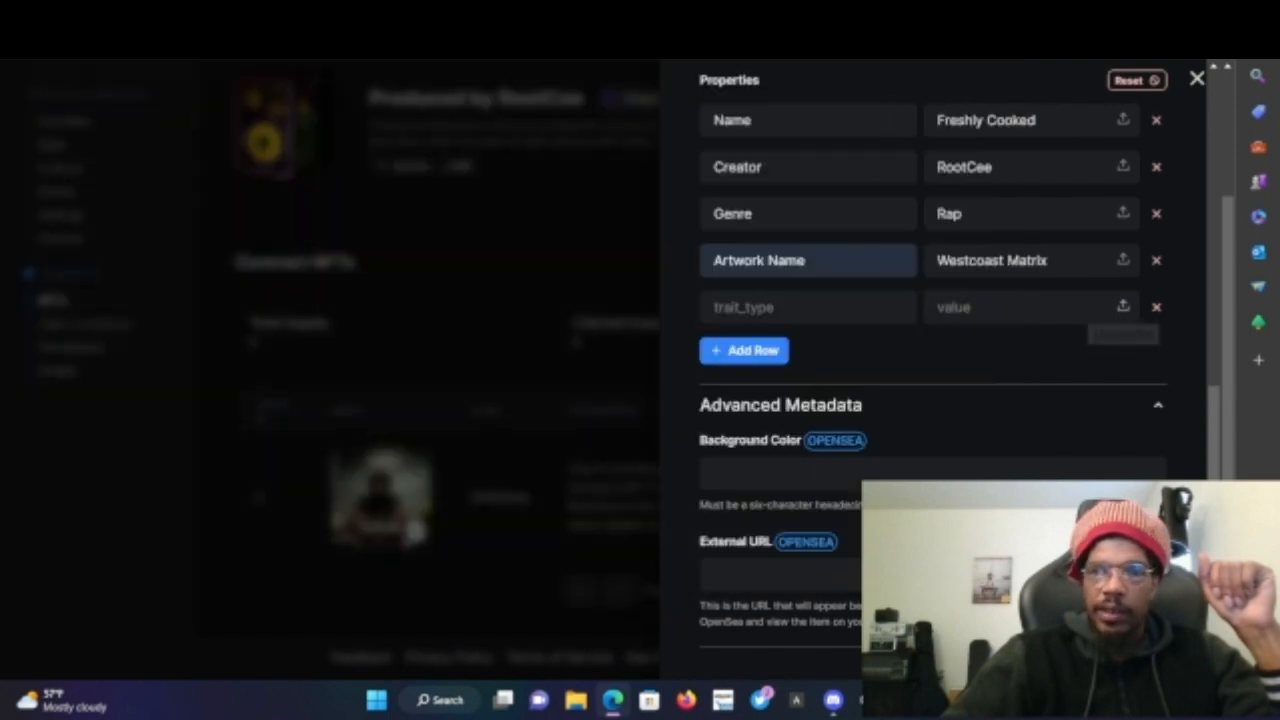
left_click(1156, 309)
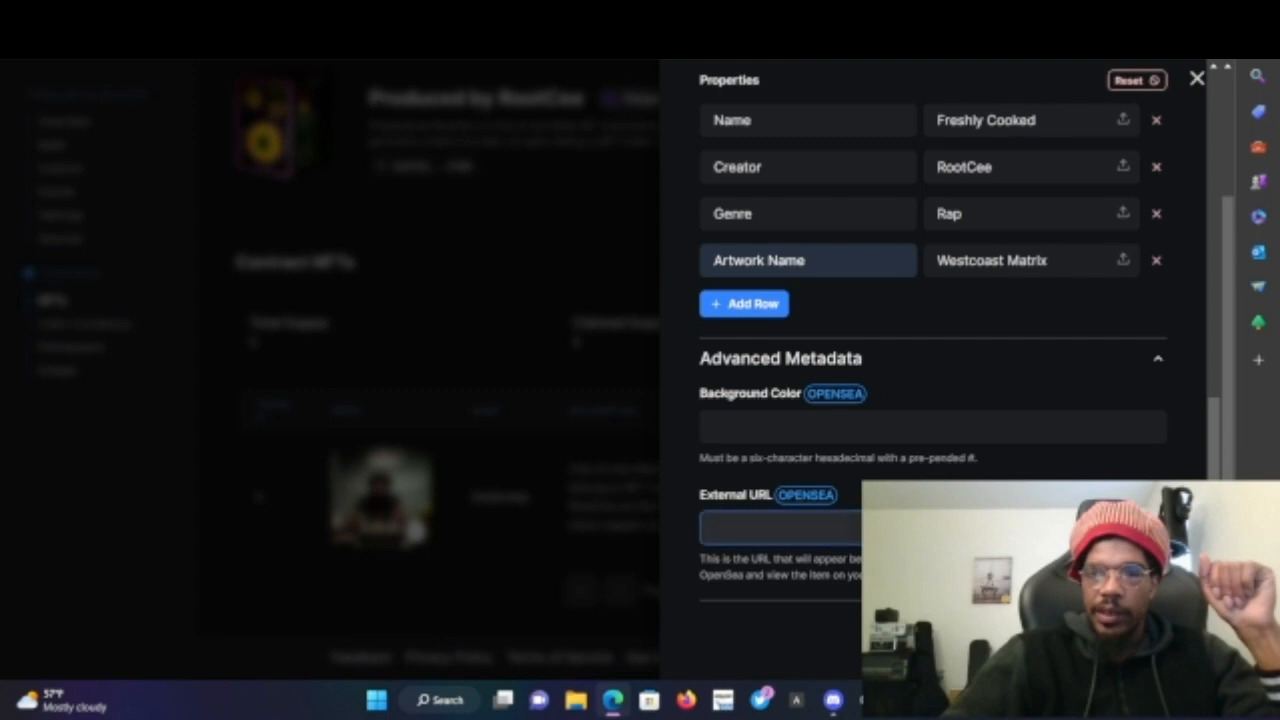
- Re-select the 'Freshly Cooked' audio file as the NFT's media
scroll(675, 442, "up", 10)
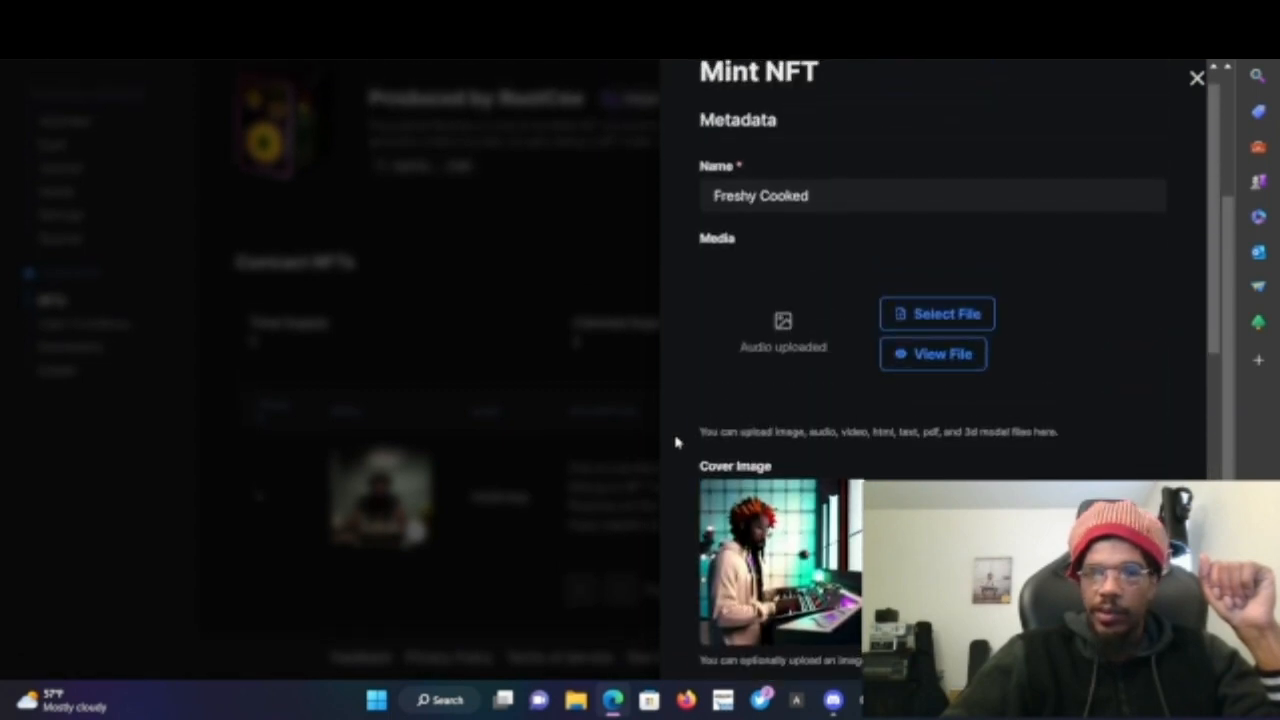
scroll(675, 442, "down", 10)
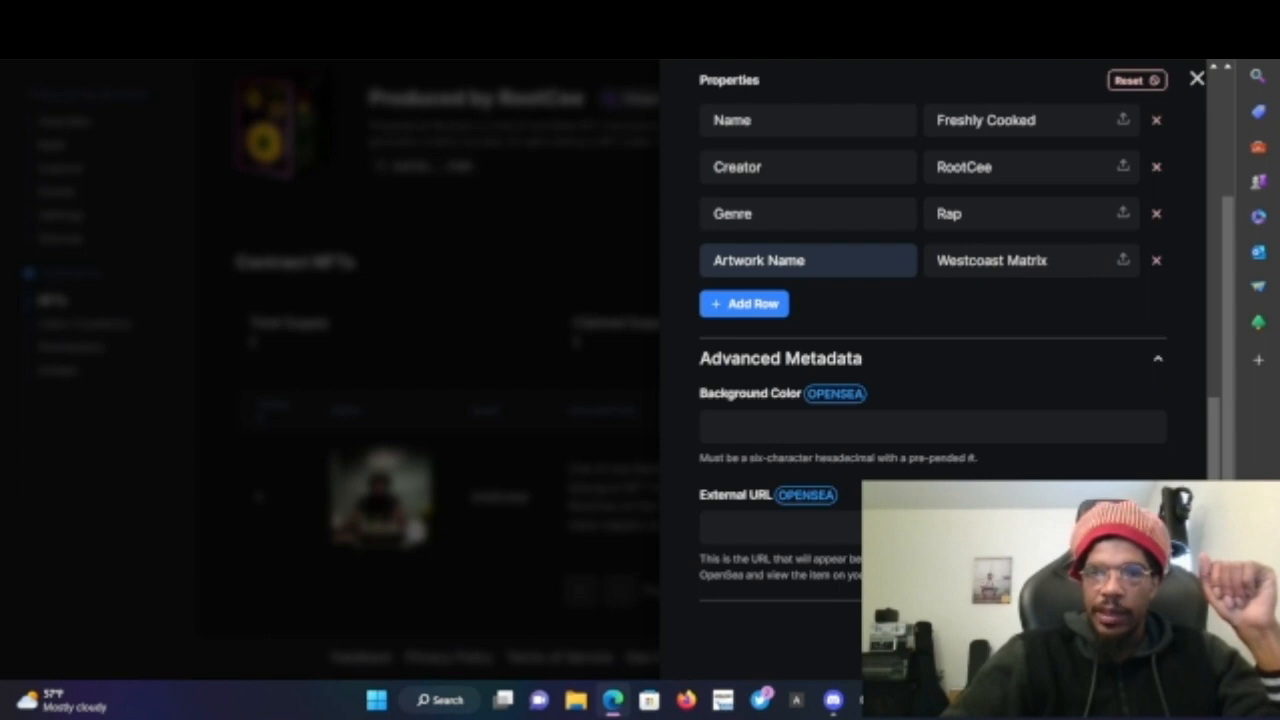
scroll(980, 337, "up", 10)
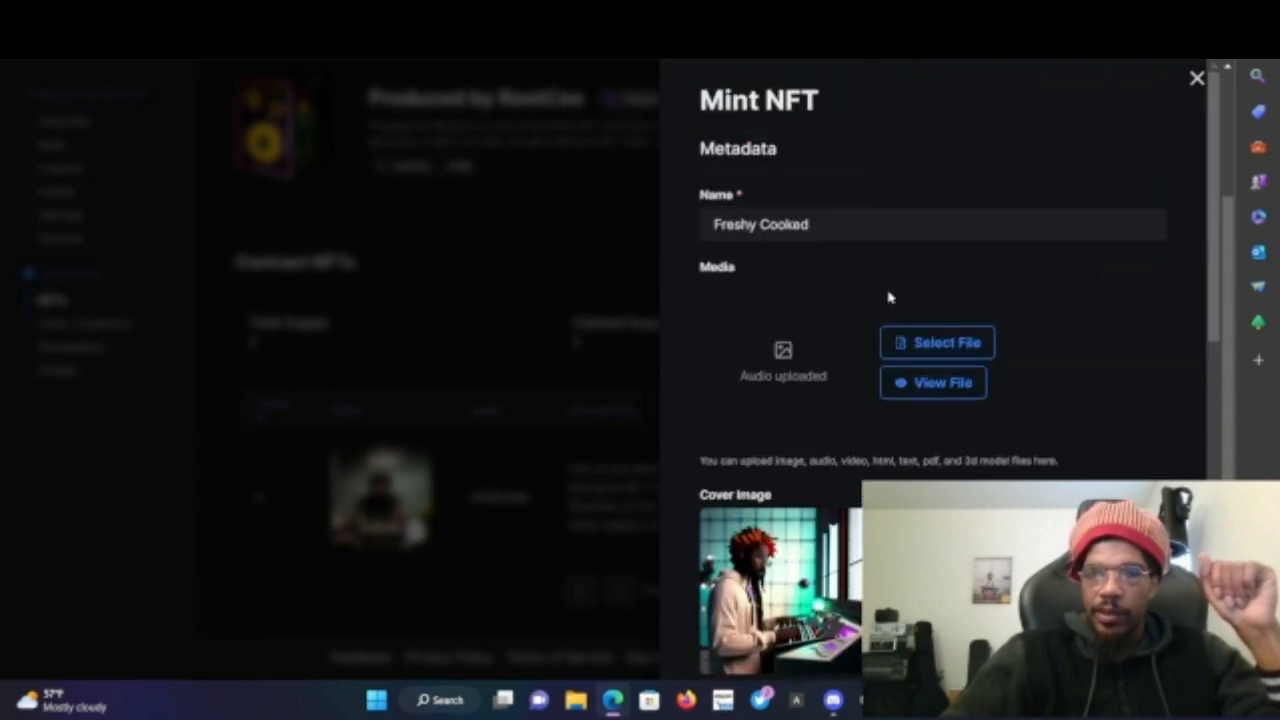
left_click(932, 343)
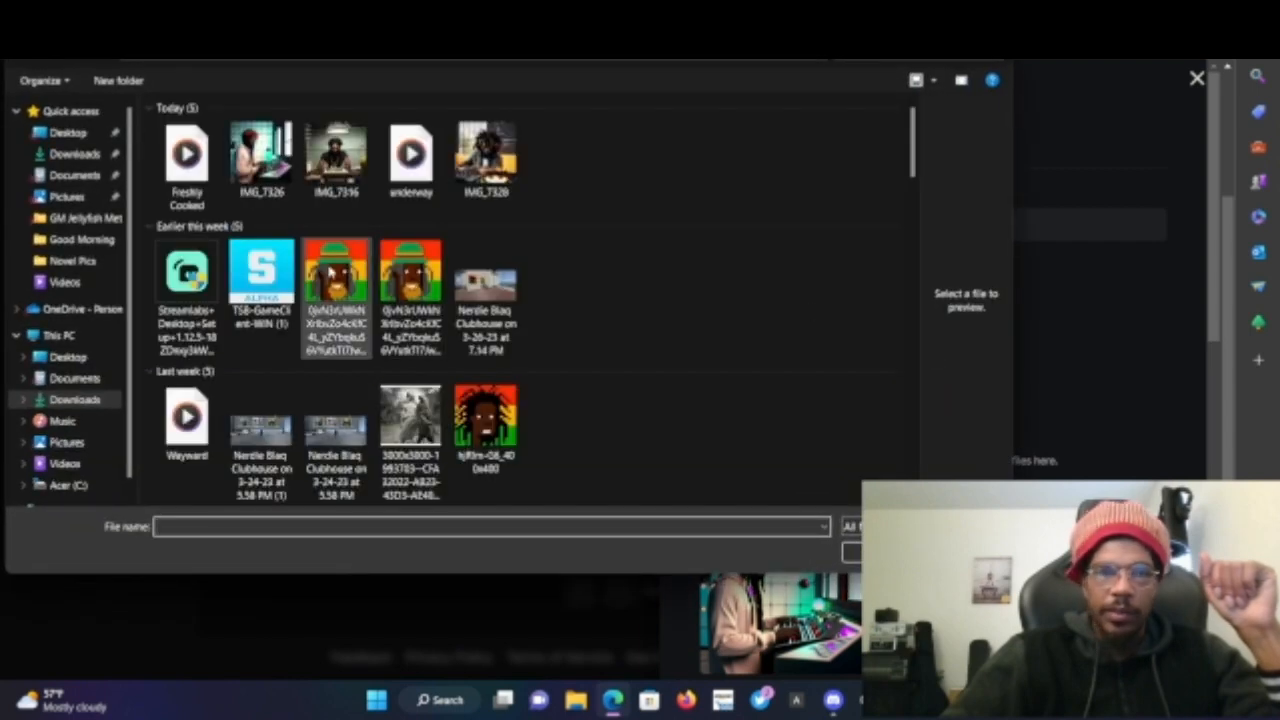
double_click(188, 198)
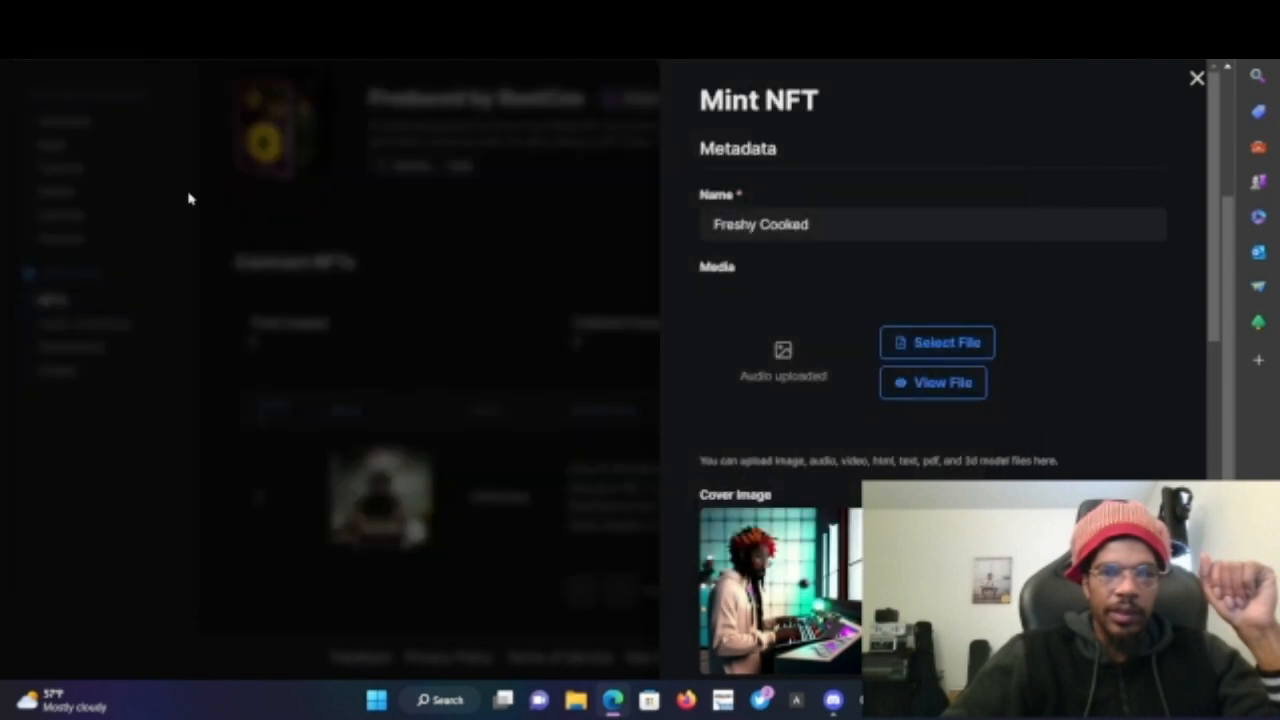
- Collapse the Advanced Metadata section of the Mint NFT form
scroll(1033, 365, "down", 2)
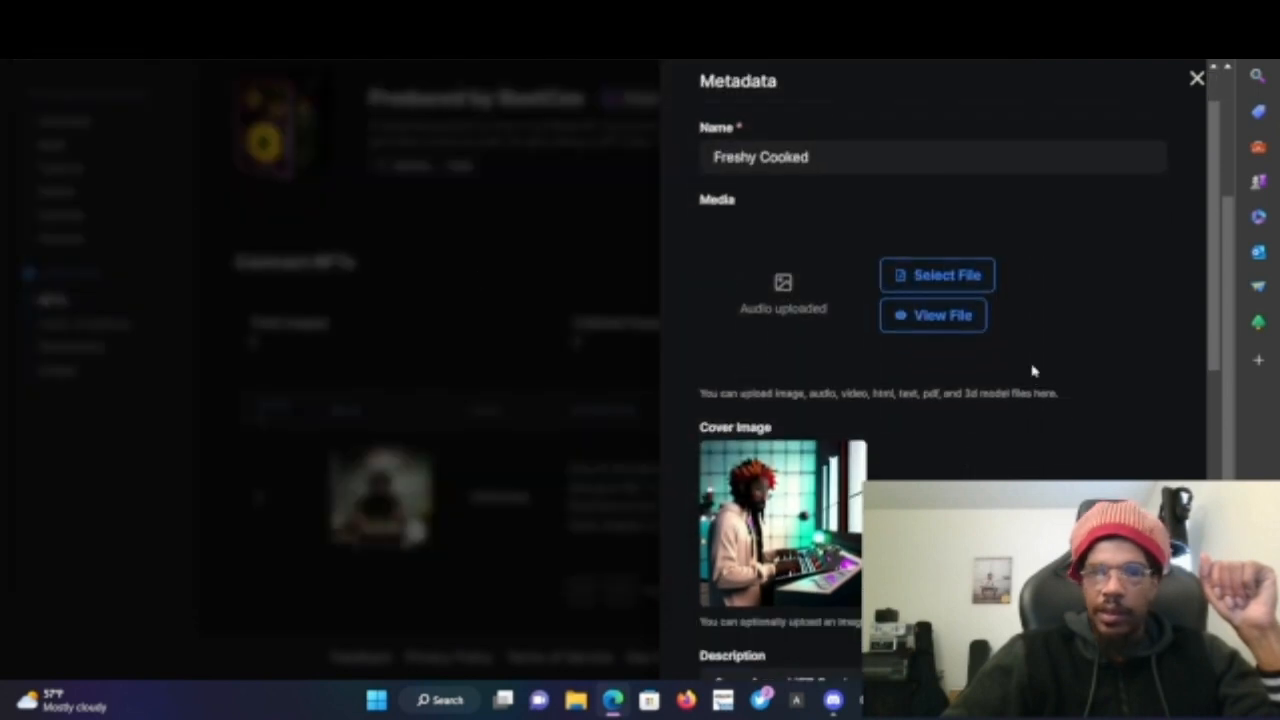
scroll(1033, 365, "down", 8)
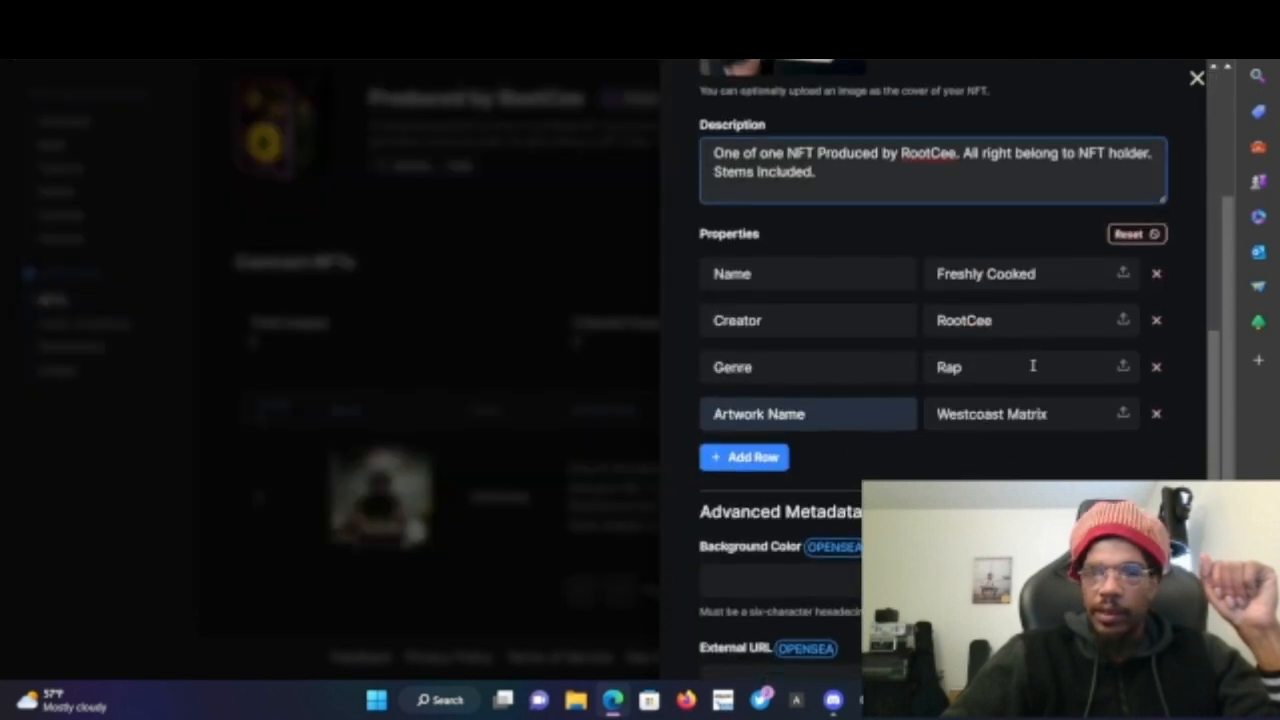
scroll(1033, 365, "down", 2)
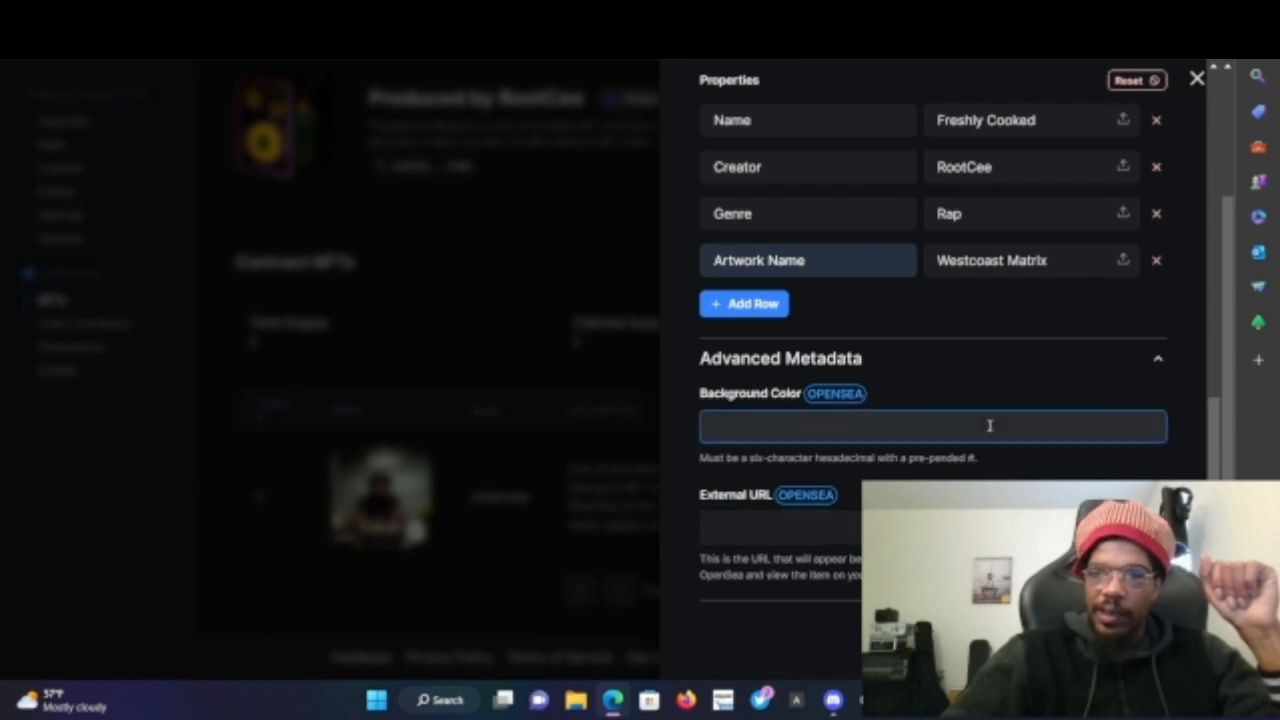
left_click(1159, 363)
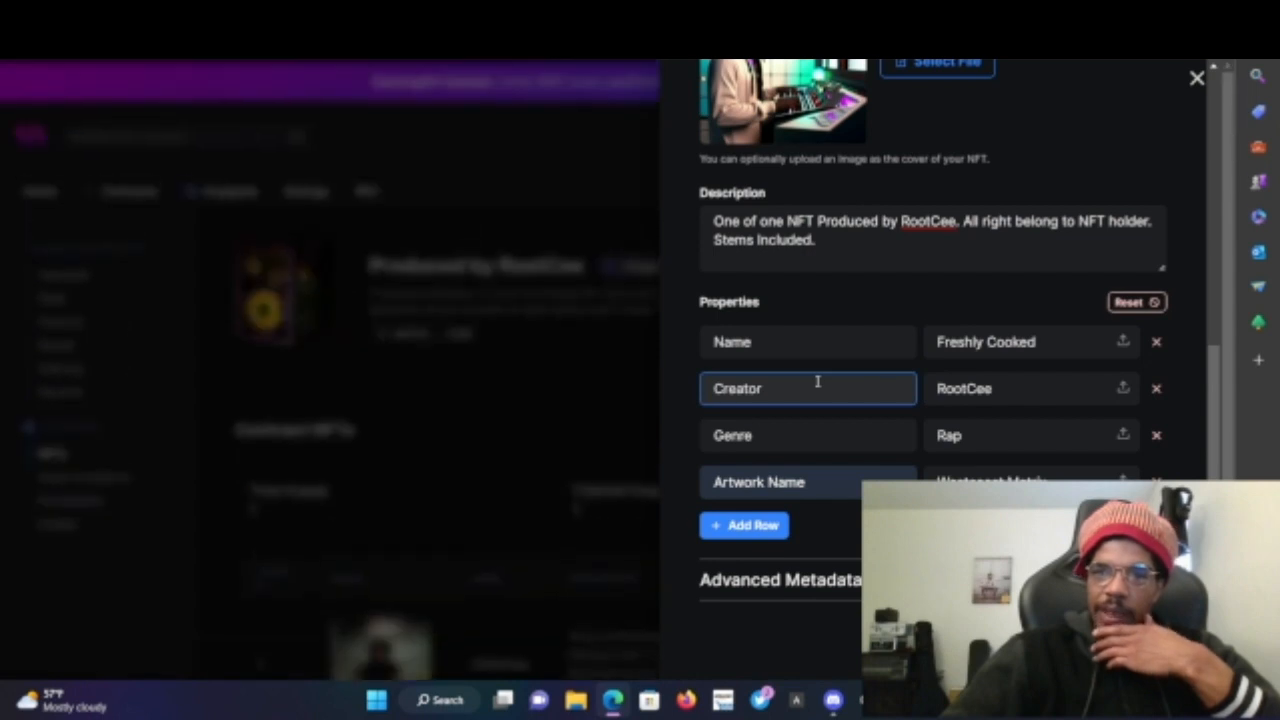
- Scroll through the Mint NFT form to check its metadata, cover image, description and properties
scroll(765, 263, "up", 5)
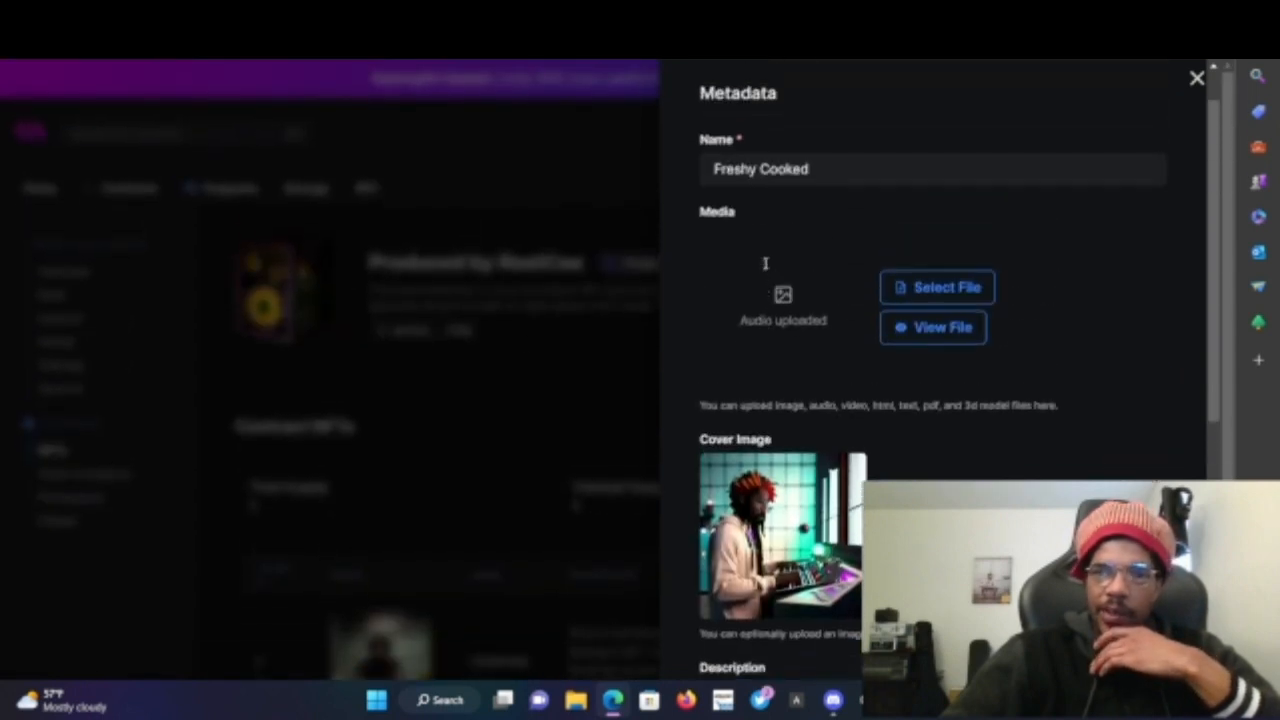
scroll(765, 265, "up", 1)
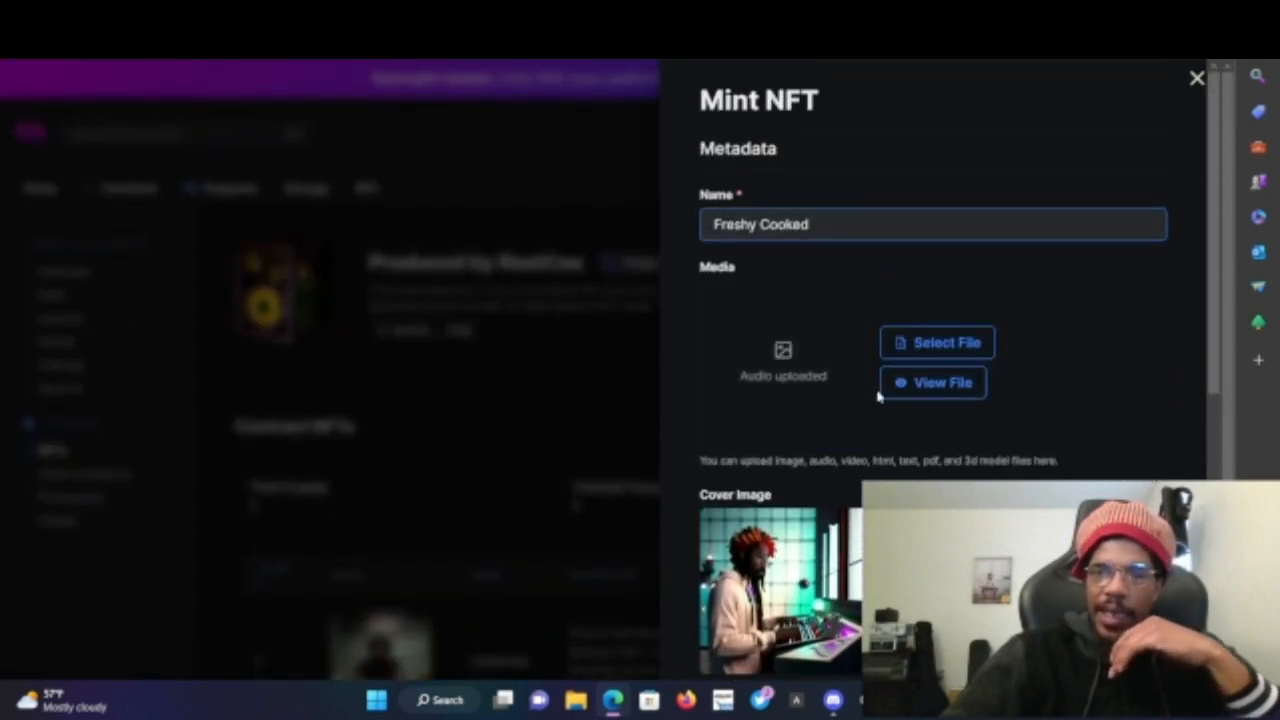
scroll(886, 423, "down", 5)
scroll(886, 423, "down", 3)
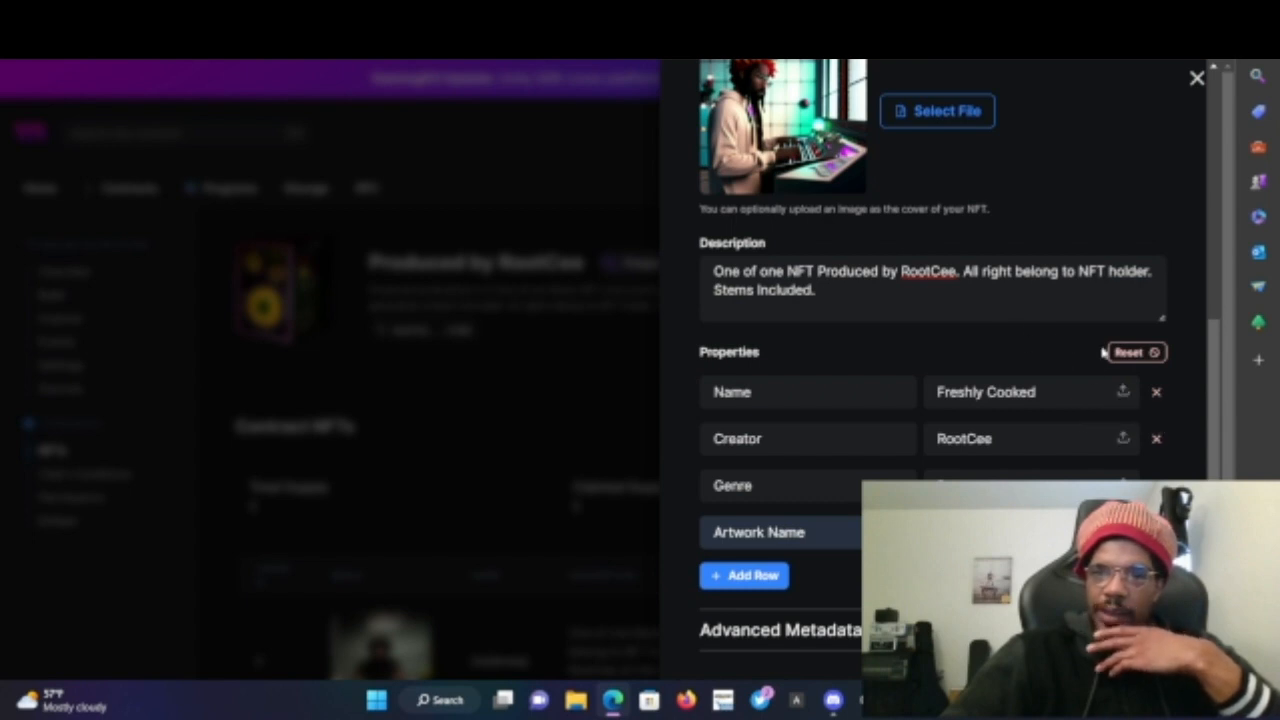
scroll(1103, 351, "down", 1)
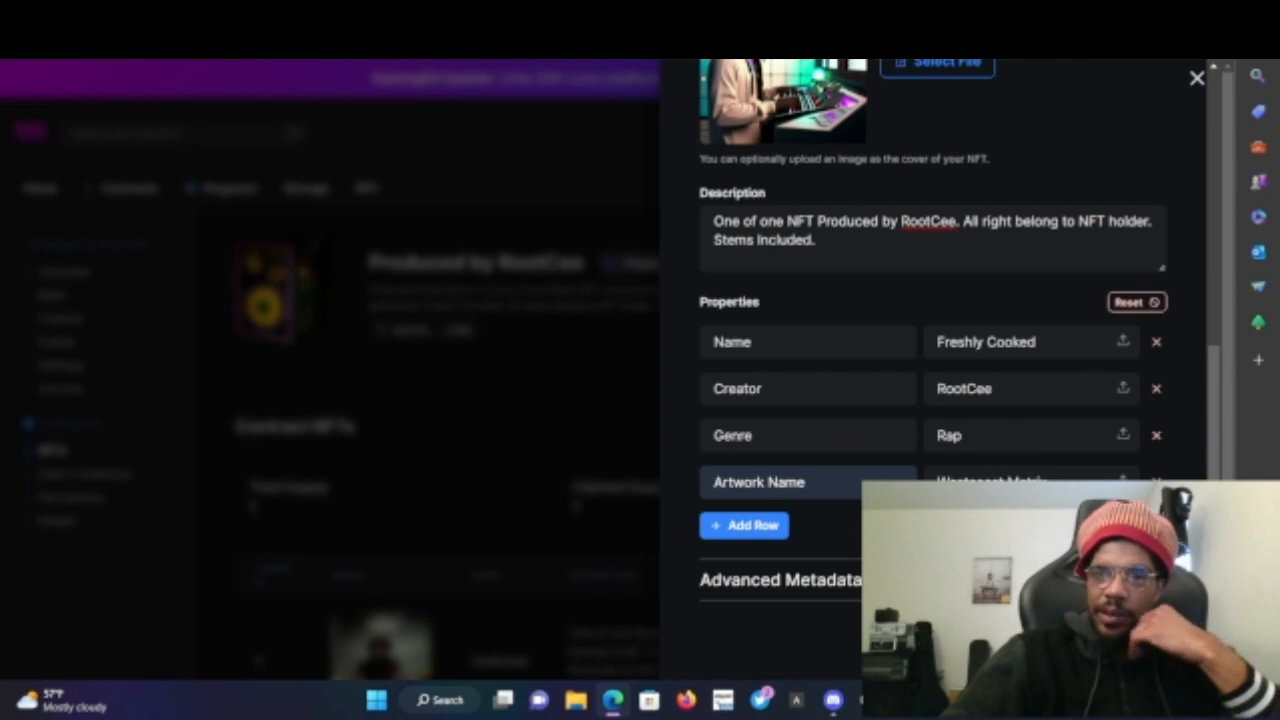
scroll(730, 514, "down", 3)
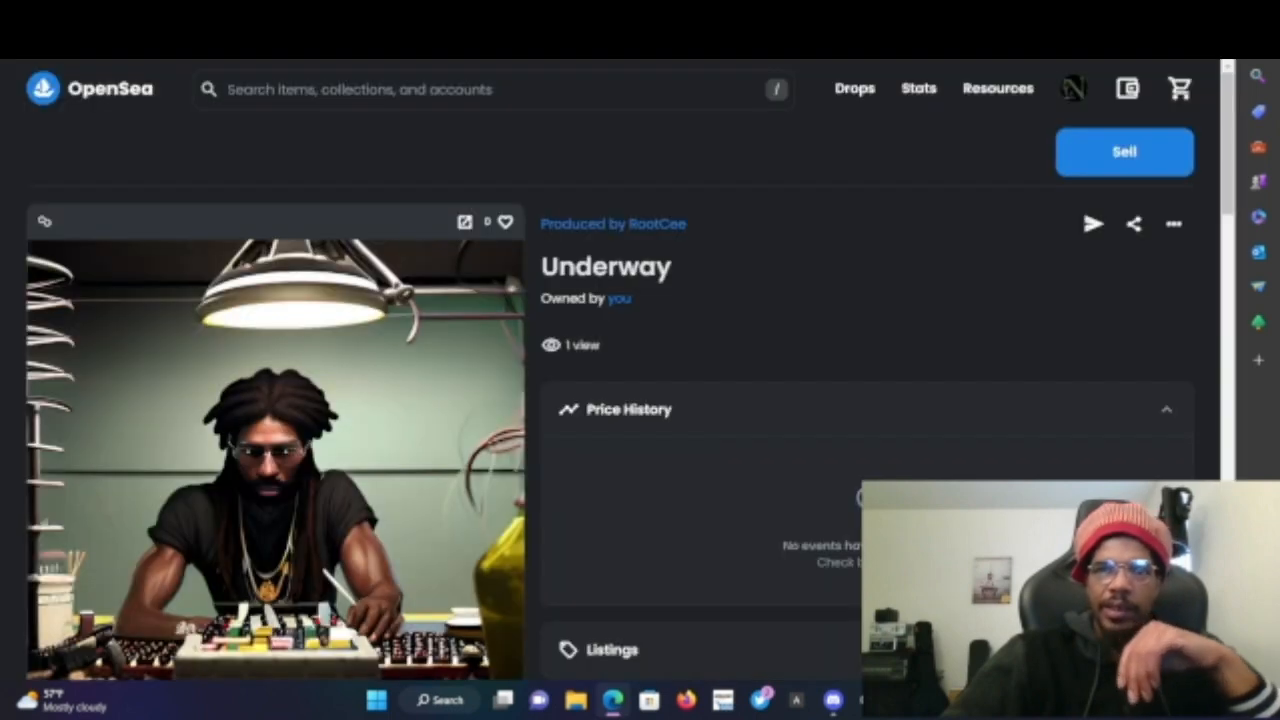
- Switch to Rarible in the browser and sign the MetaMask login message
key("ctrl+l")
type("ra")
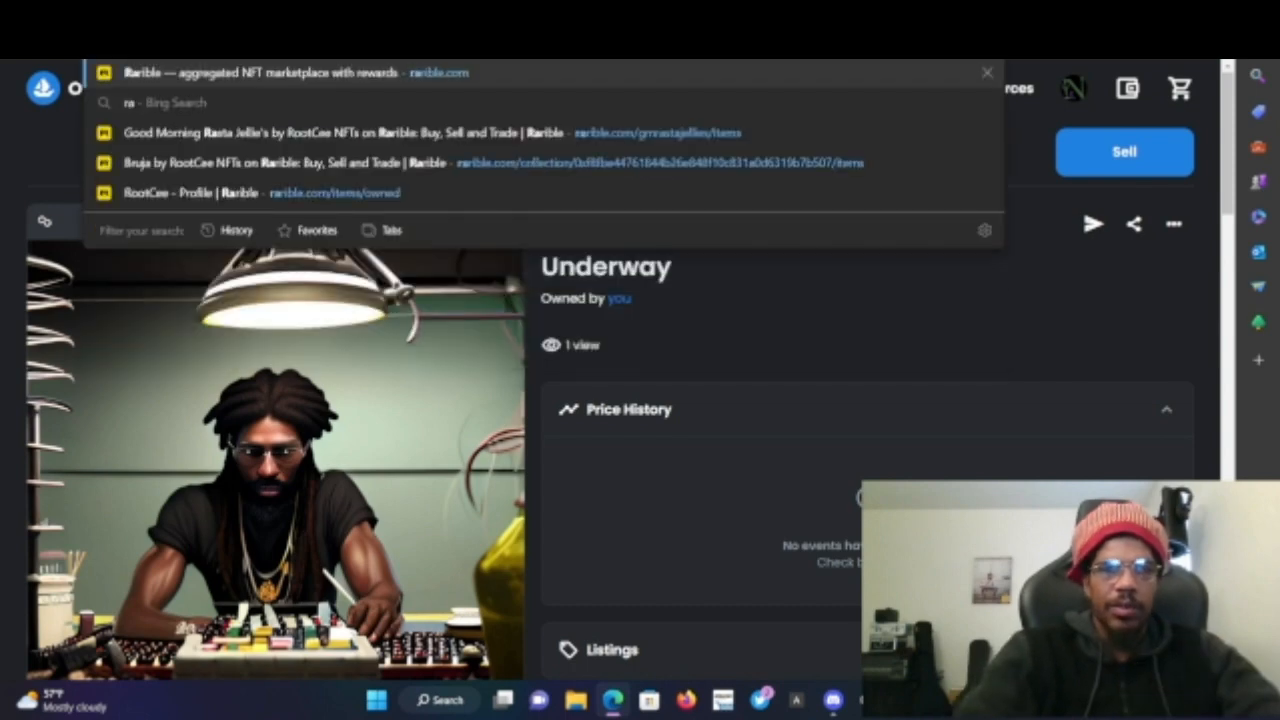
key("Return")
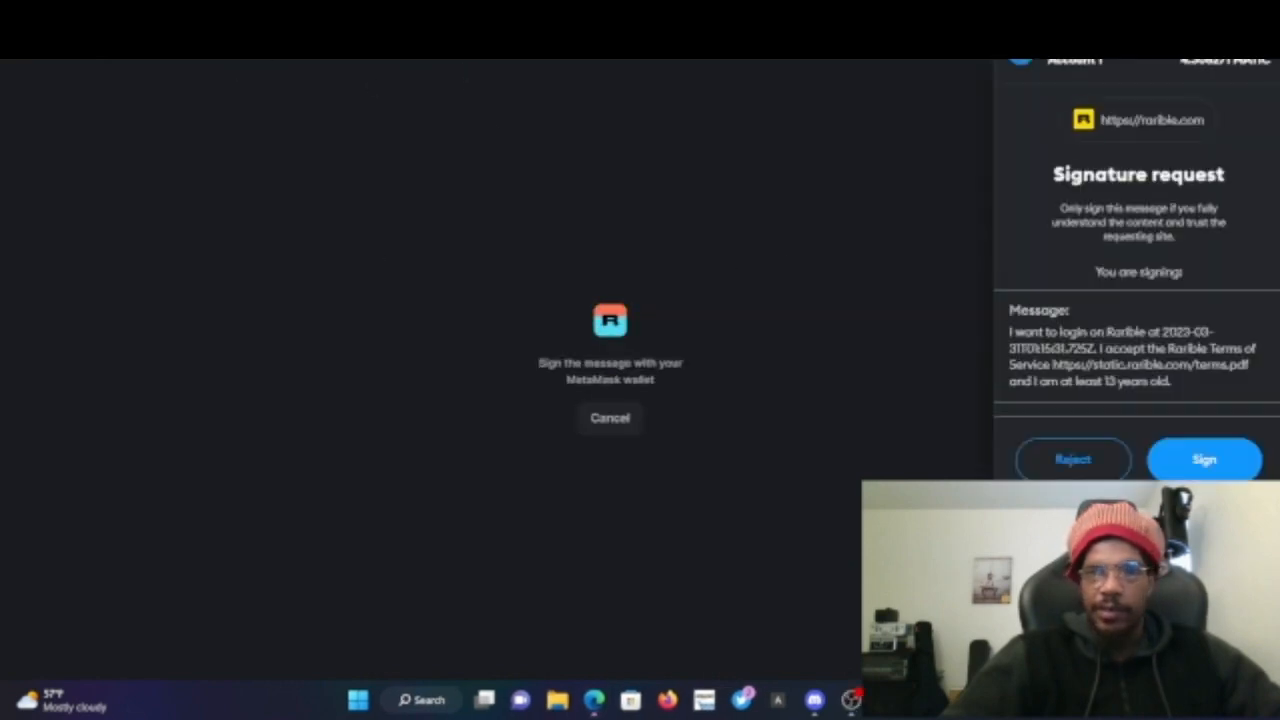
left_click(1195, 465)
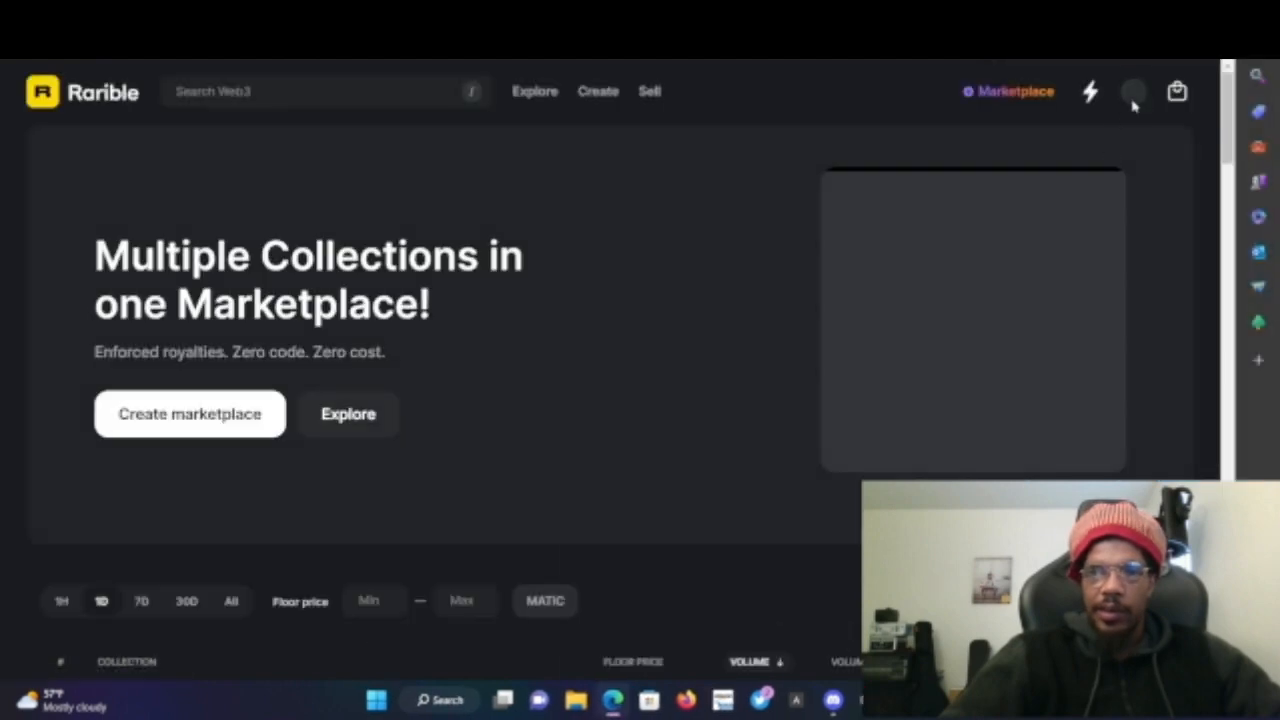
- Open My NFTs on Rarible and view the Wayward NFT
left_click(1137, 93)
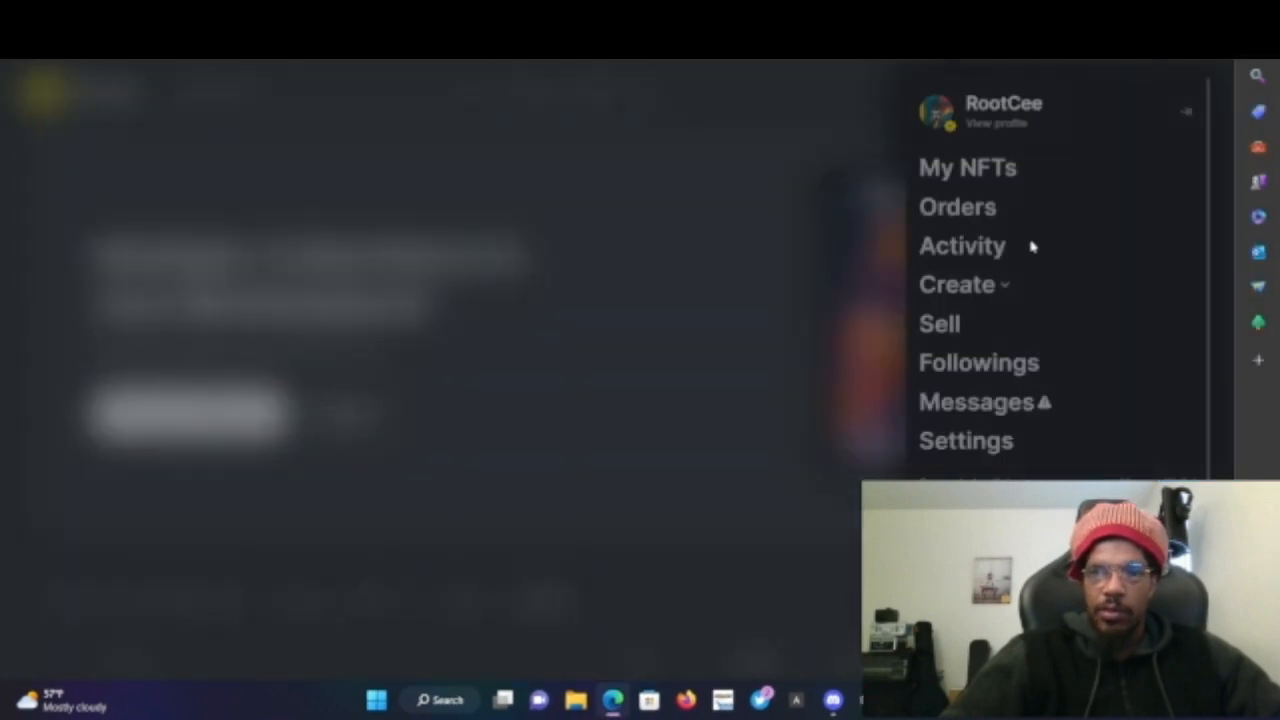
left_click(967, 172)
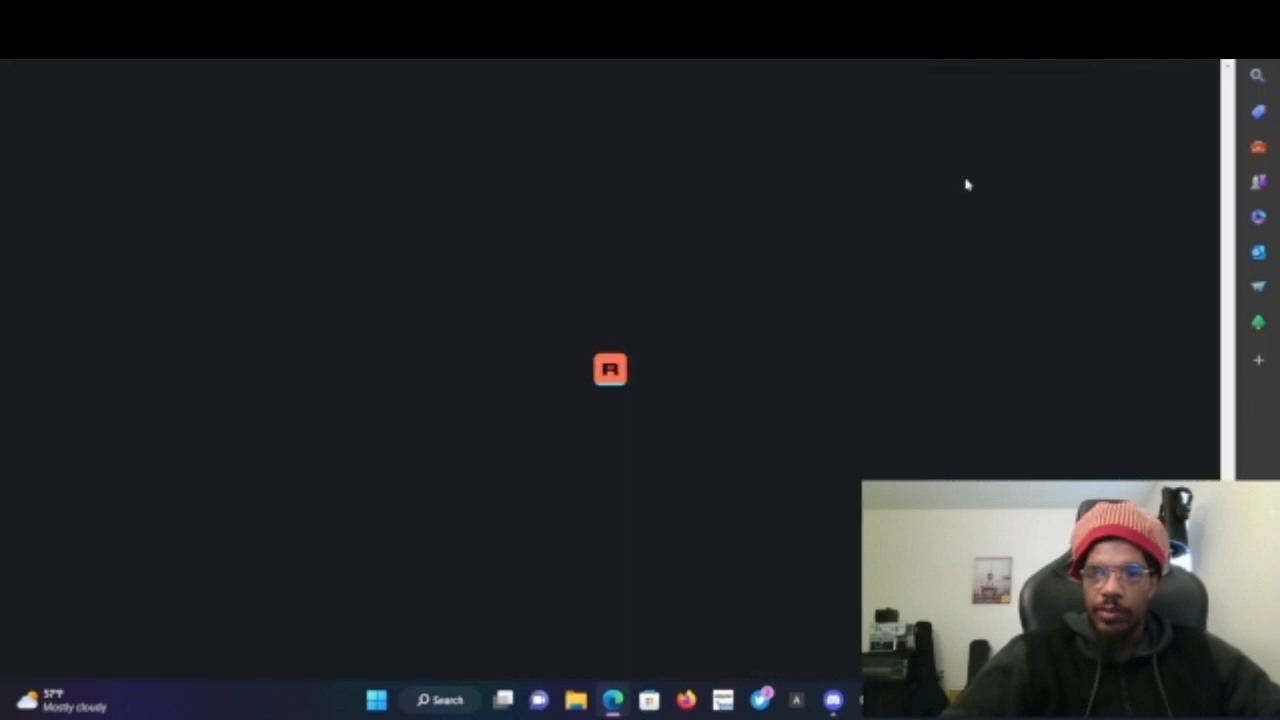
scroll(653, 402, "down", 5)
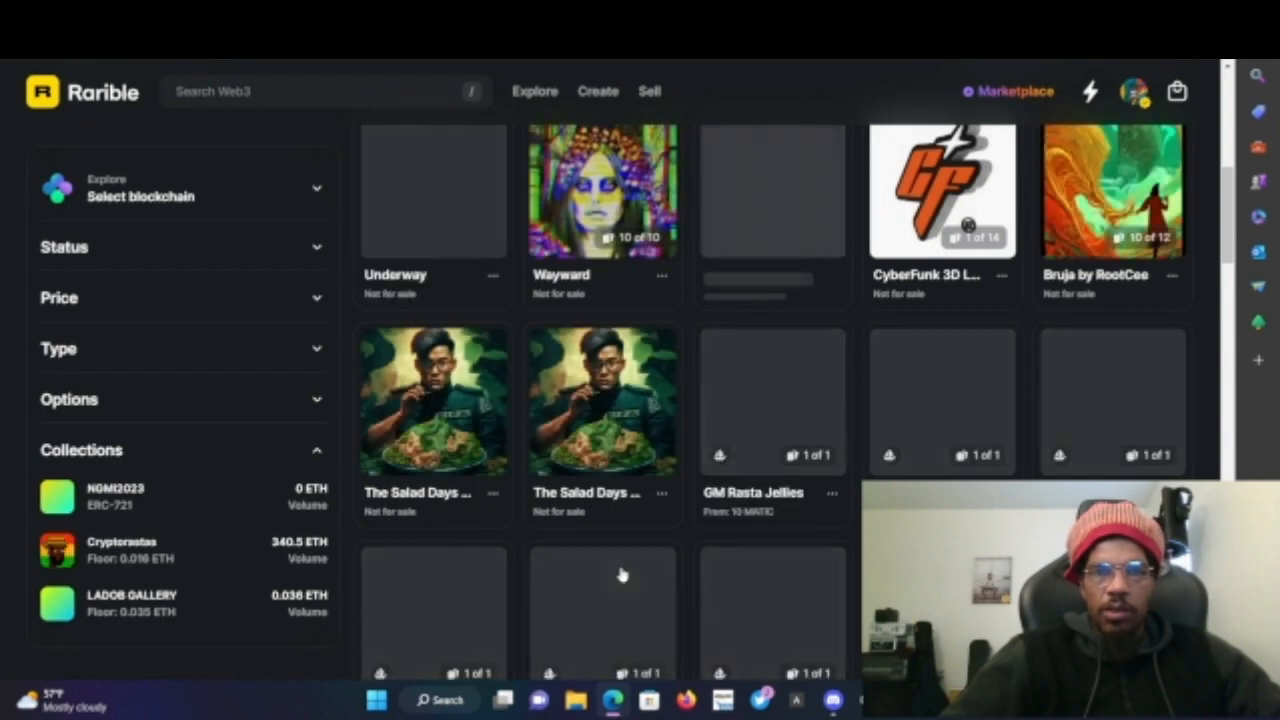
scroll(622, 573, "down", 1)
scroll(618, 500, "up", 2)
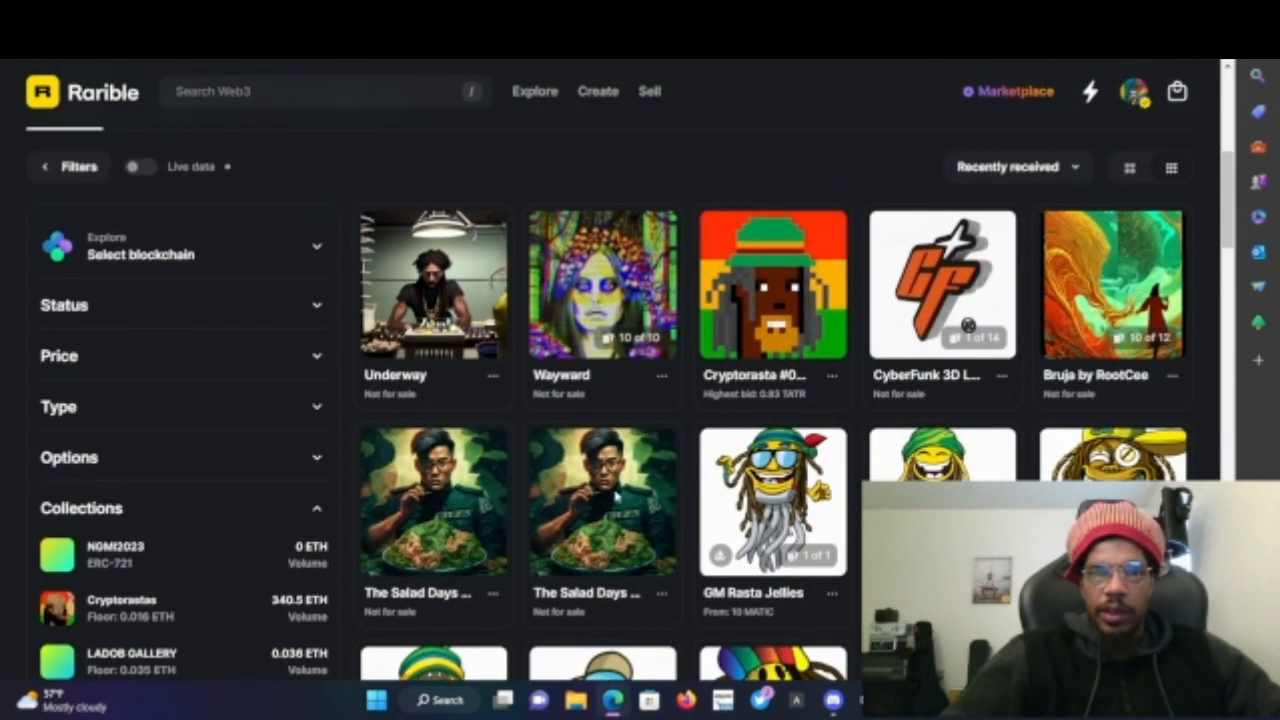
left_click(572, 379)
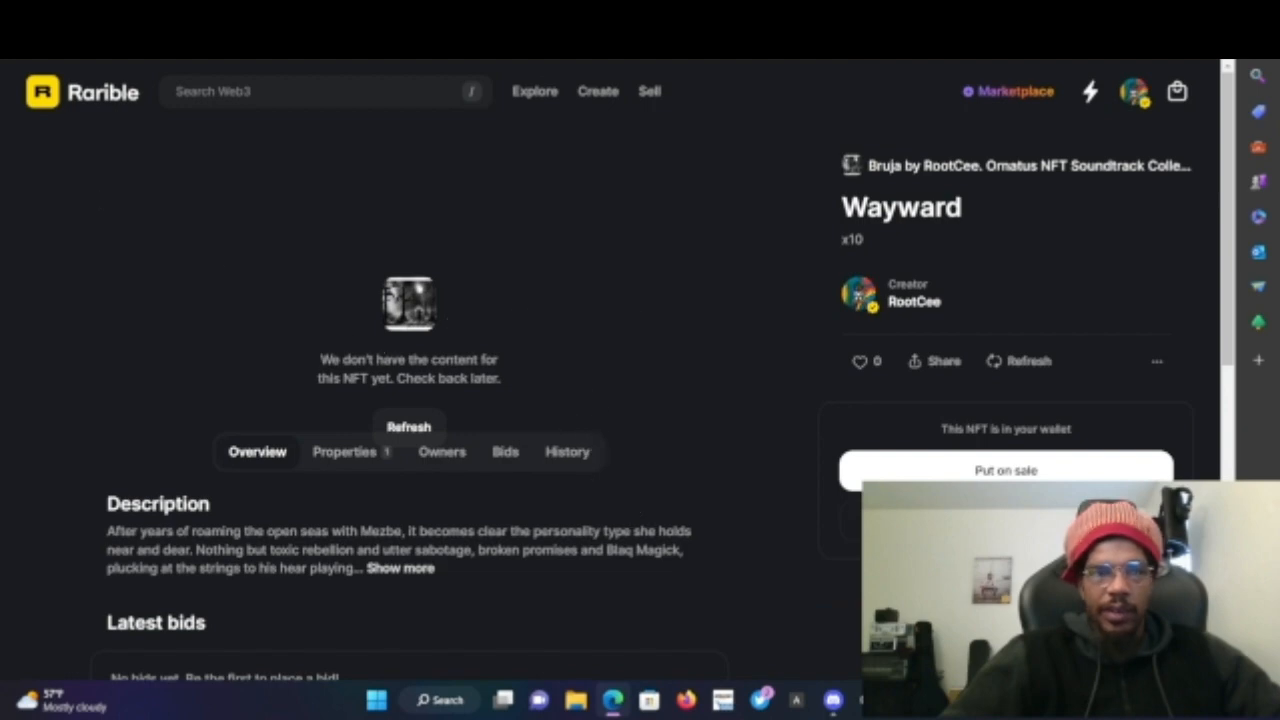
- Return to the owned NFTs, browse the list and open Bruja by RootCee
left_click(20, 44)
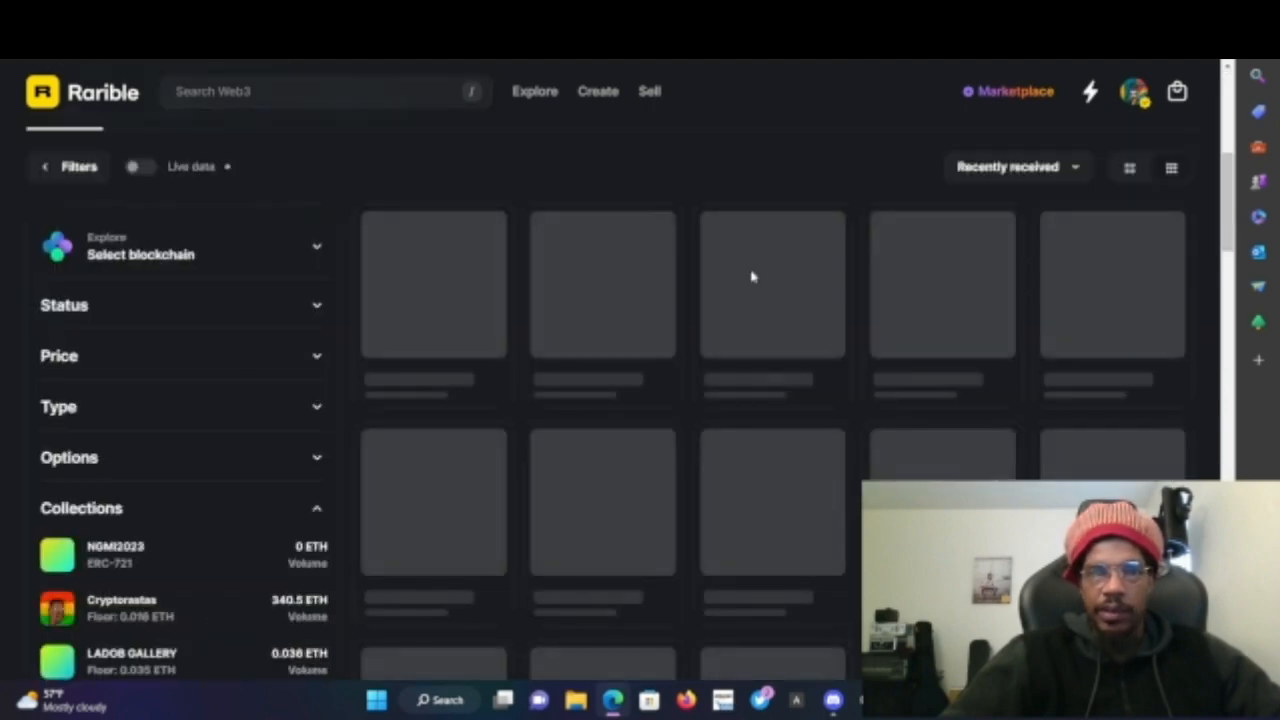
scroll(975, 366, "down", 1)
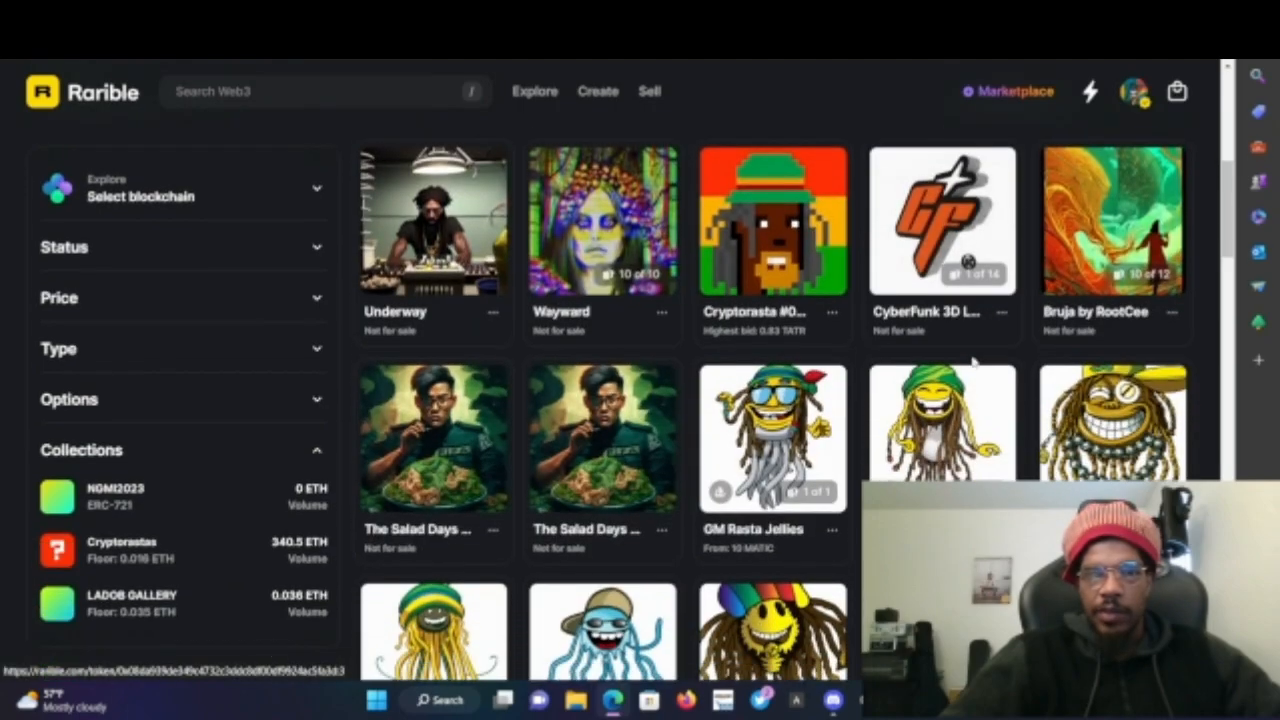
scroll(975, 364, "down", 4)
scroll(975, 364, "down", 15)
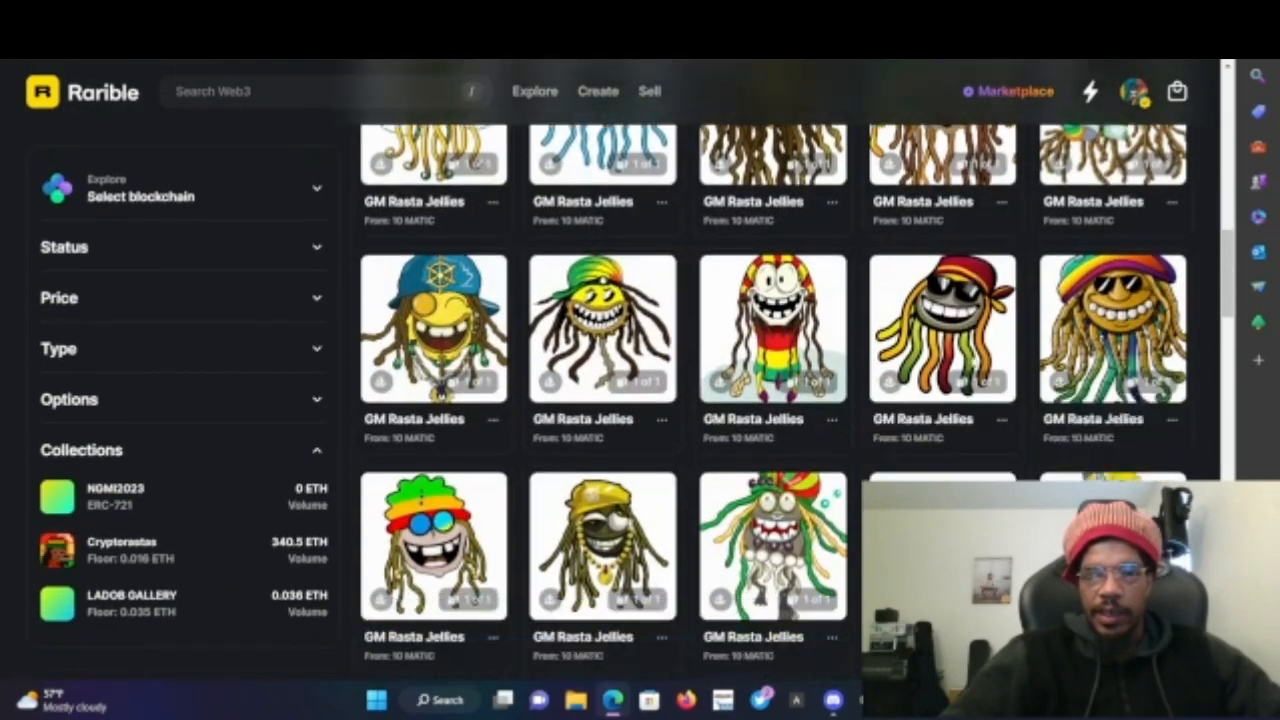
scroll(975, 364, "up", 20)
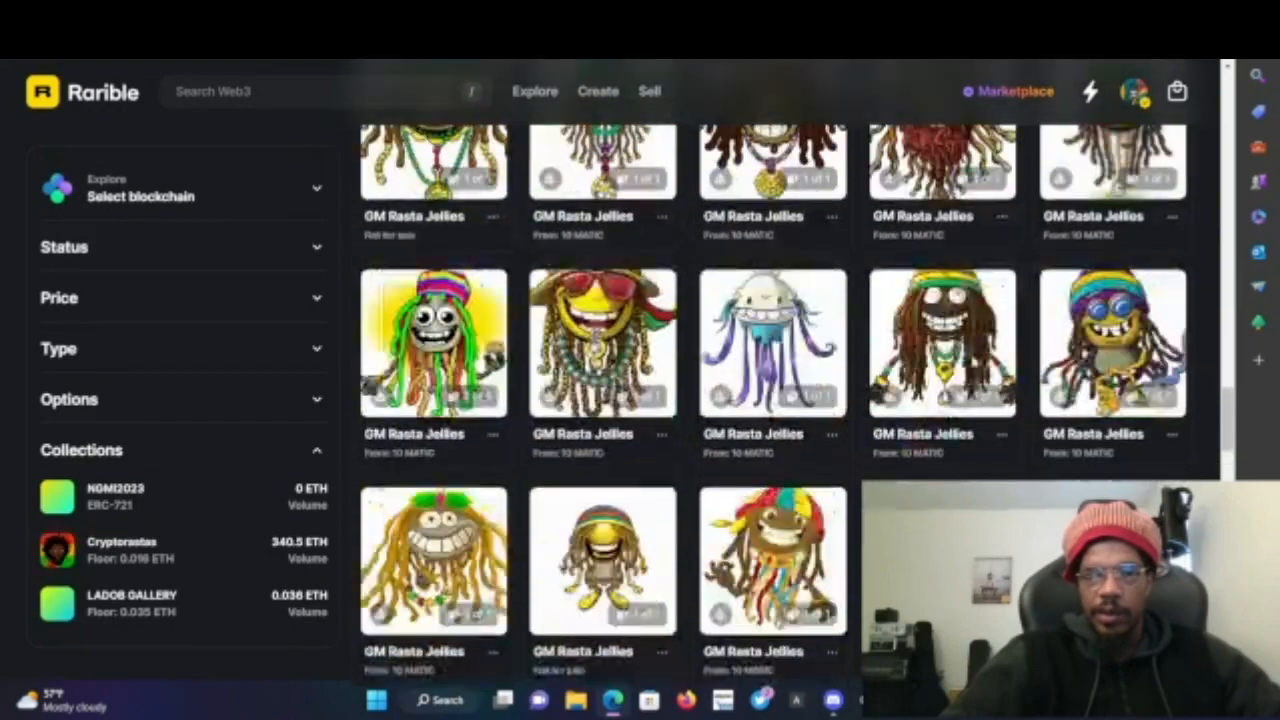
scroll(661, 553, "down", 4)
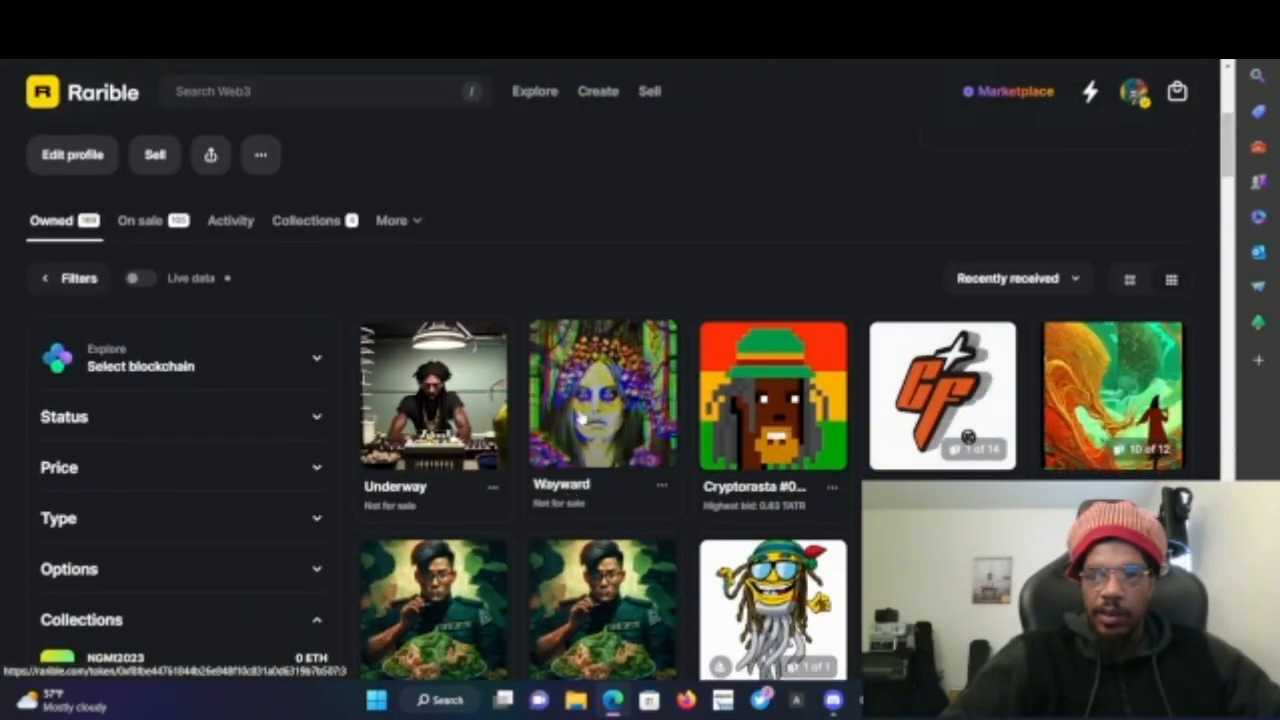
left_click(1122, 475)
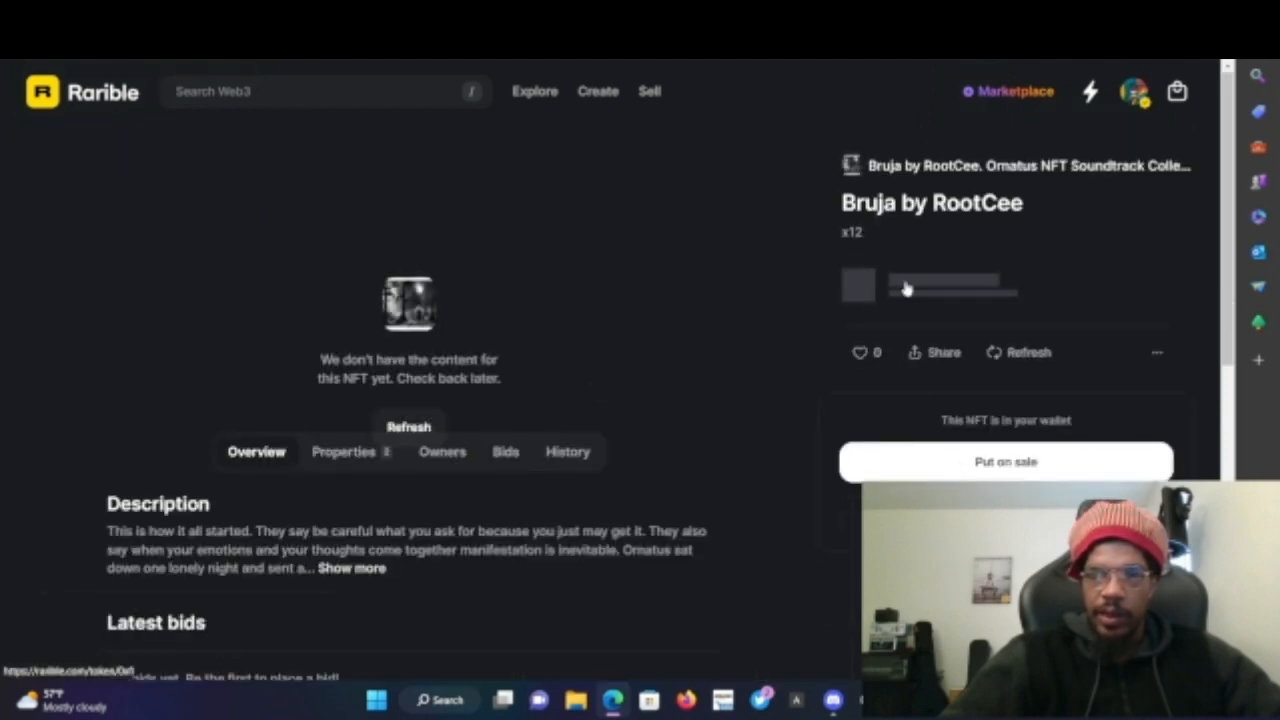
- Open the Bruja by RootCee collection and view the Blaq Glitch NFT
left_click(945, 167)
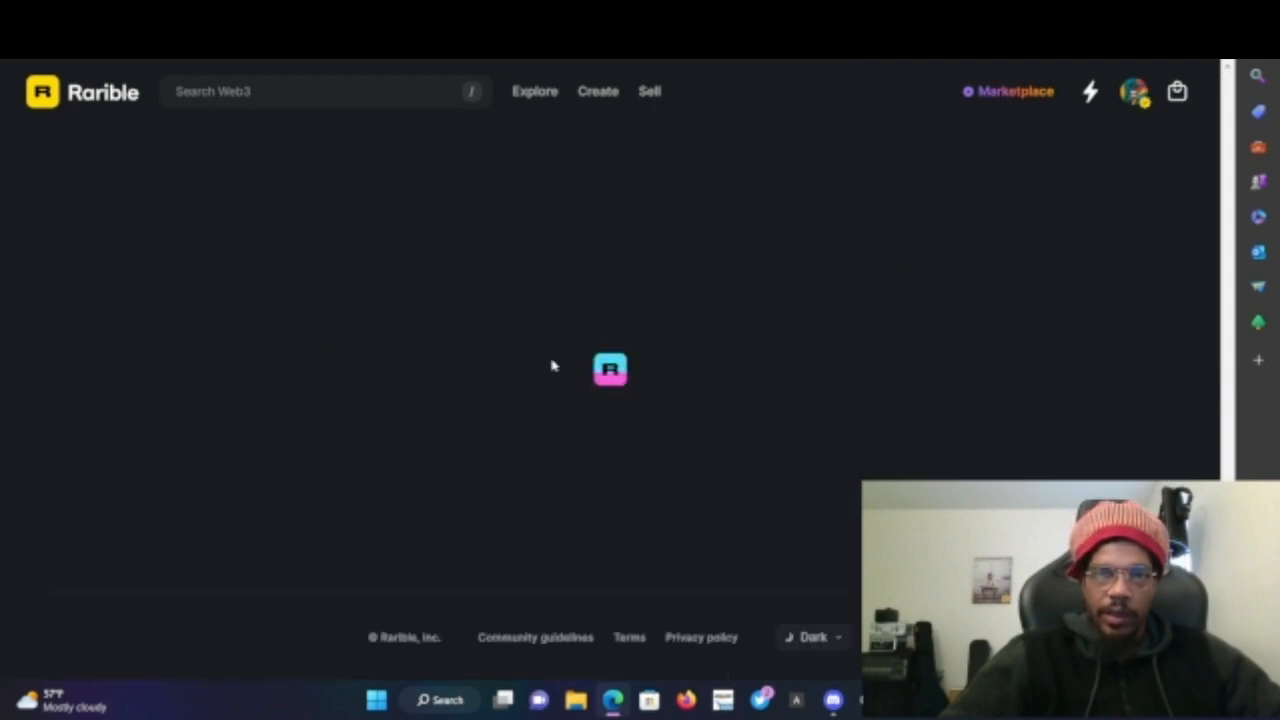
scroll(551, 366, "down", 5)
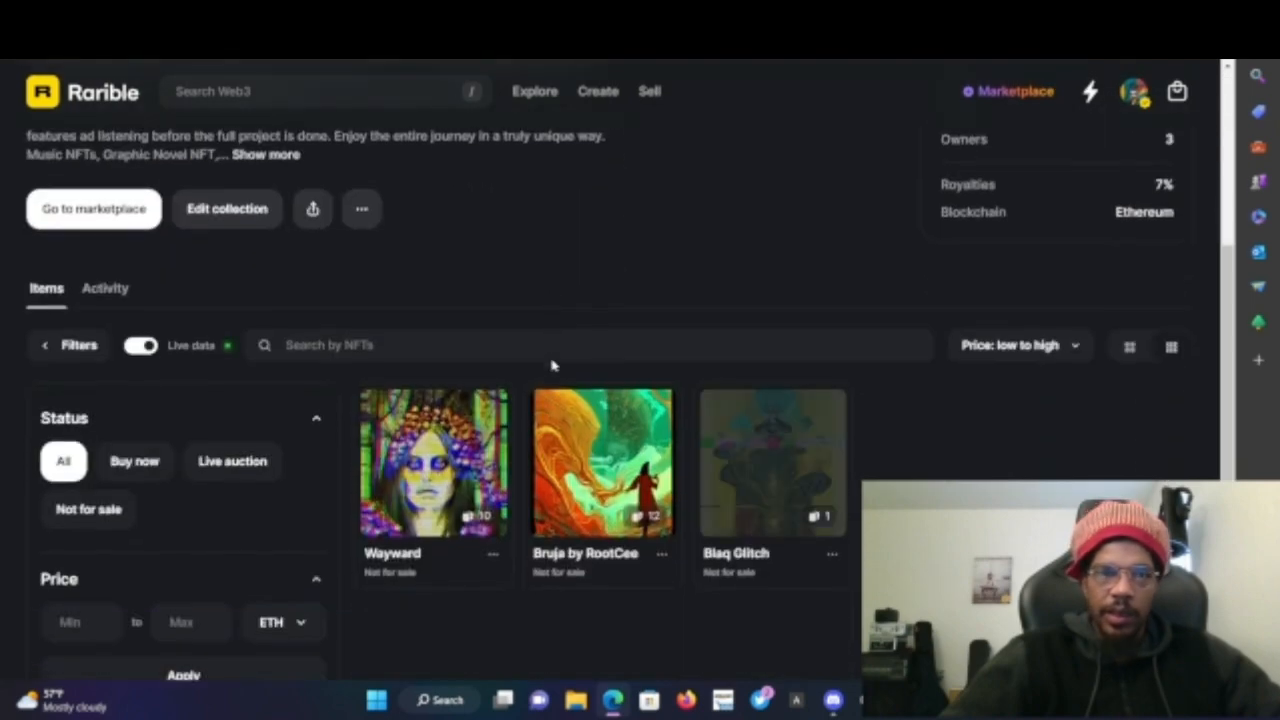
left_click(735, 535)
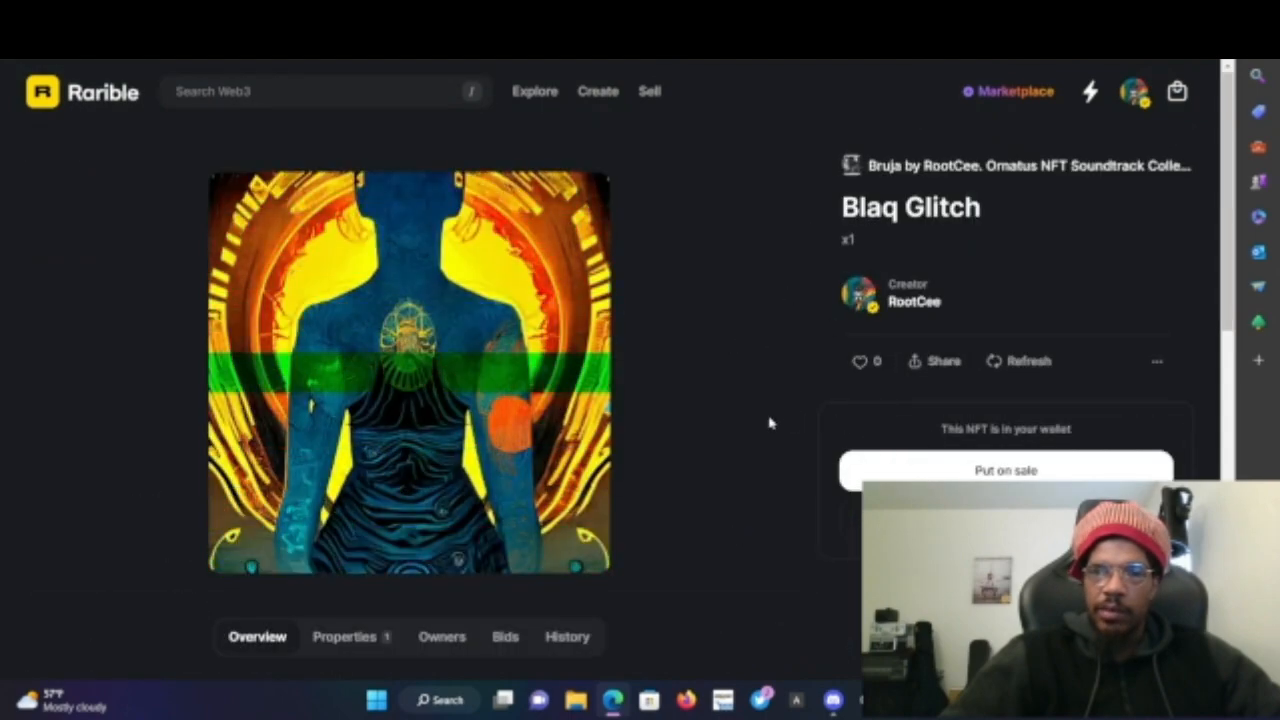
scroll(768, 423, "down", 1)
scroll(768, 423, "down", 2)
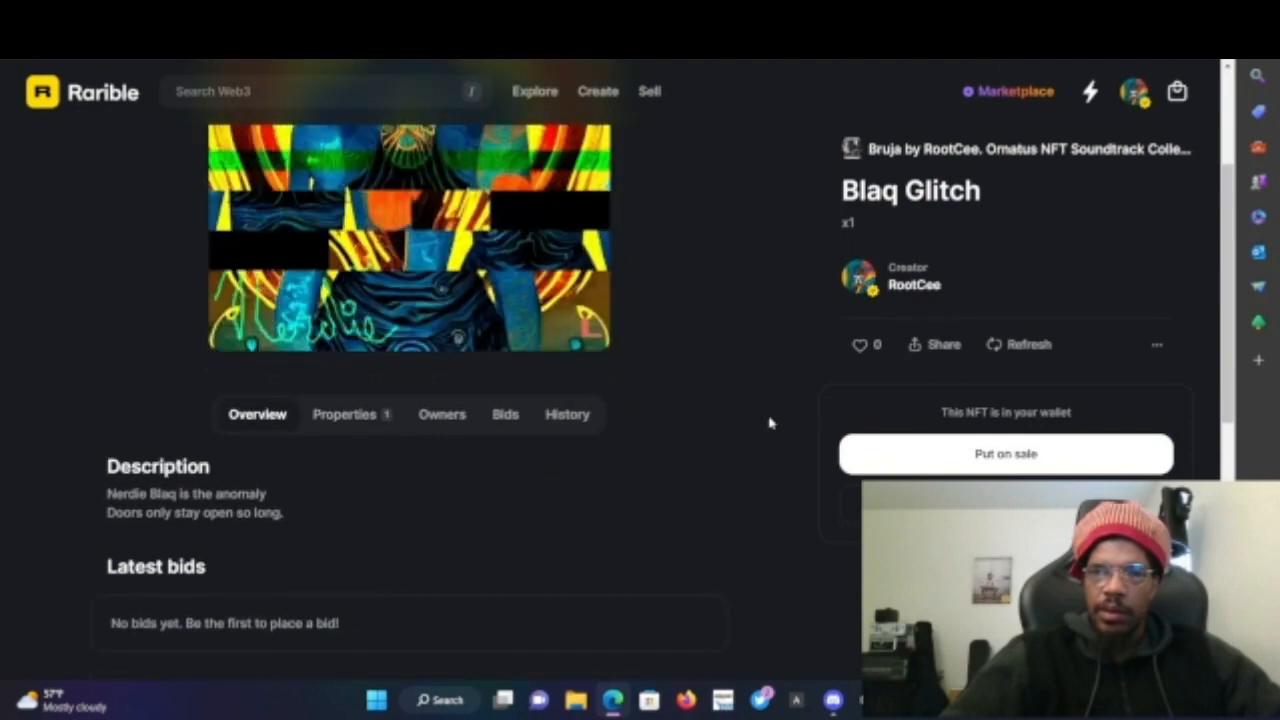
scroll(766, 420, "up", 2)
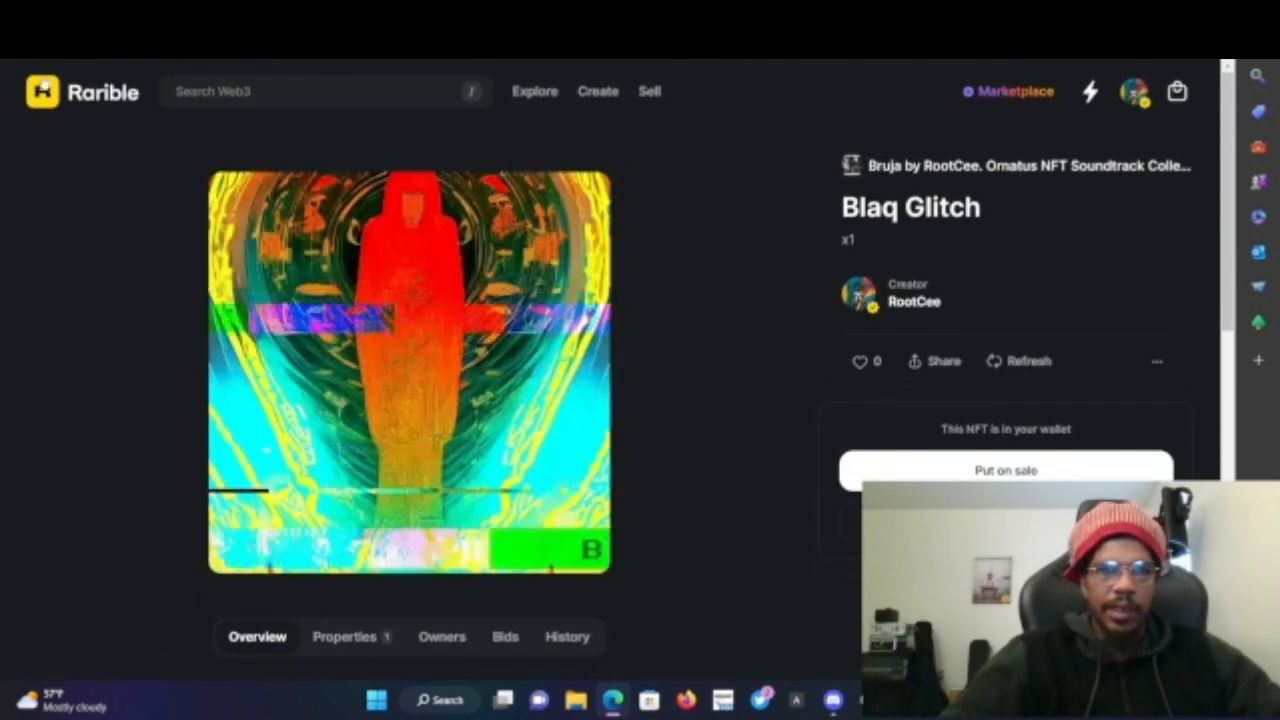
- Go back to the collection and open Bruja by RootCee and then Wayward
left_click(18, 42)
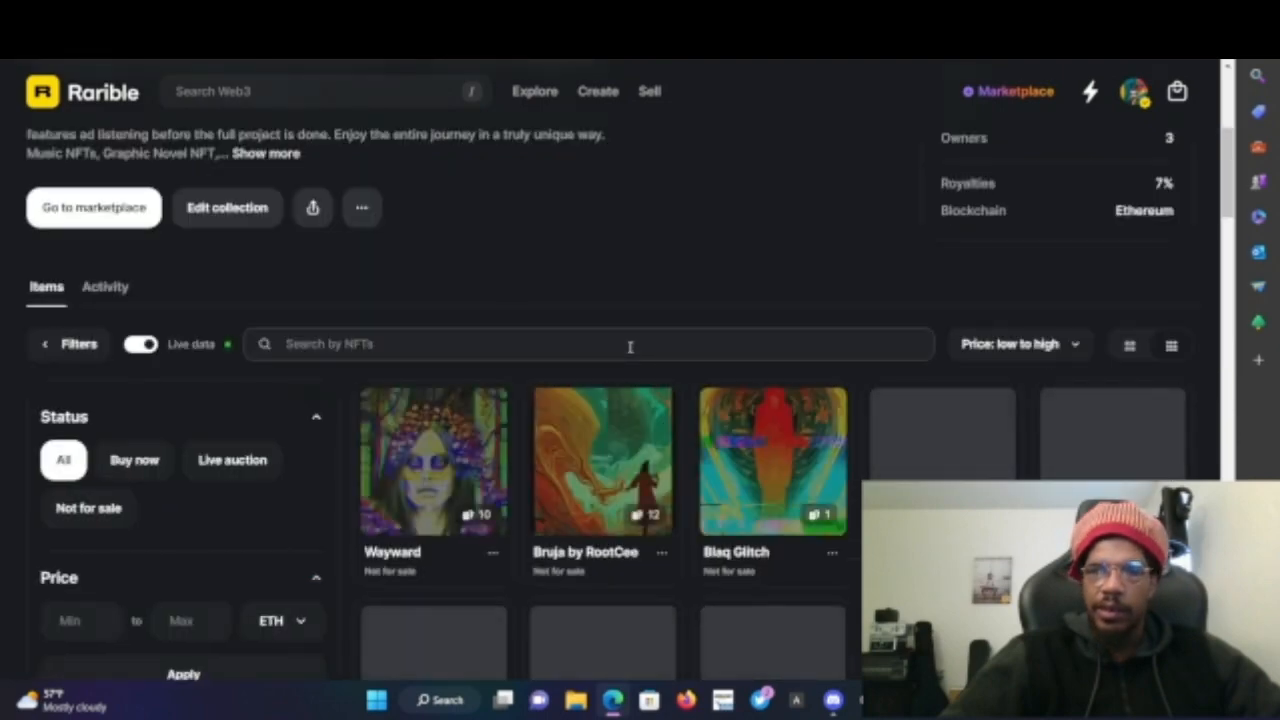
left_click(577, 516)
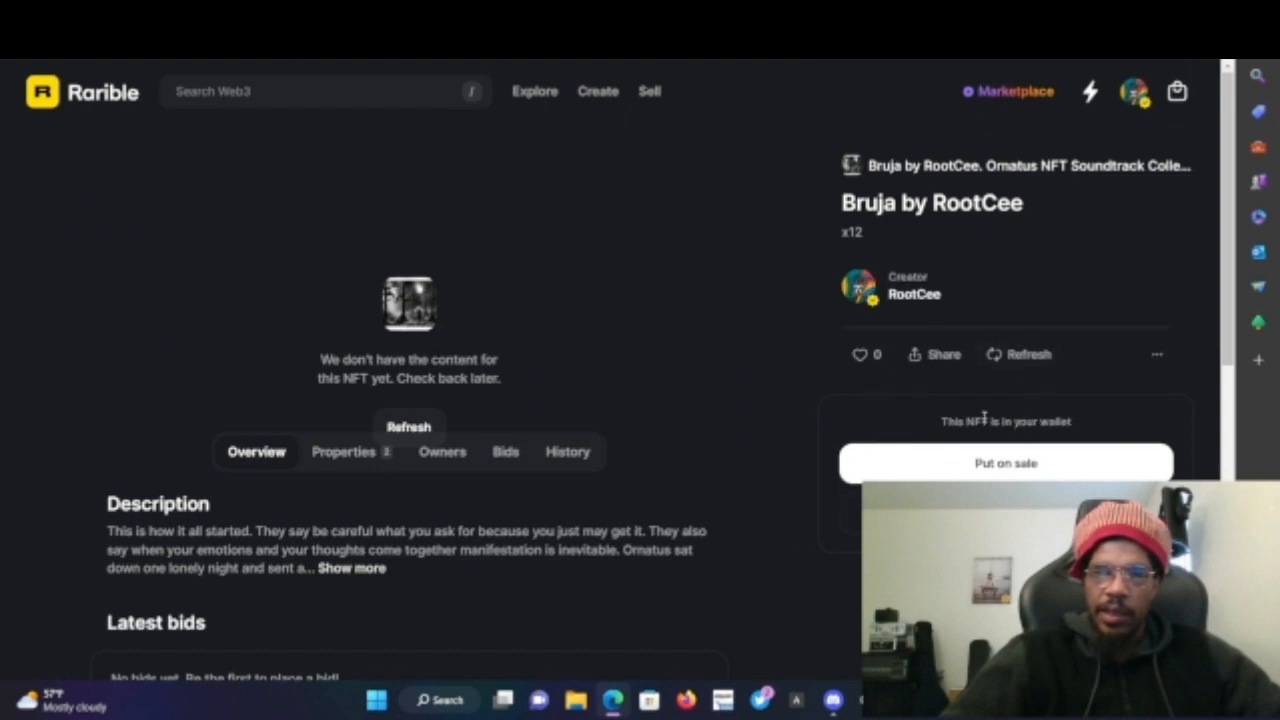
left_click(18, 60)
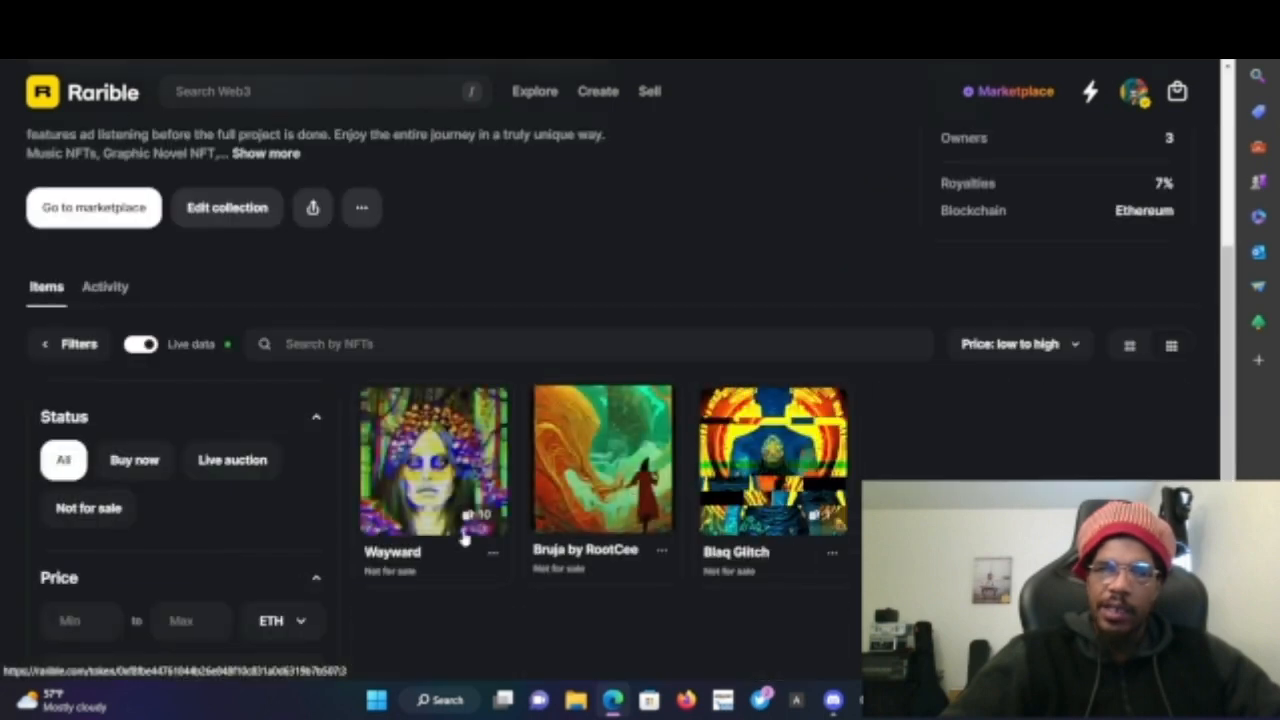
left_click(393, 556)
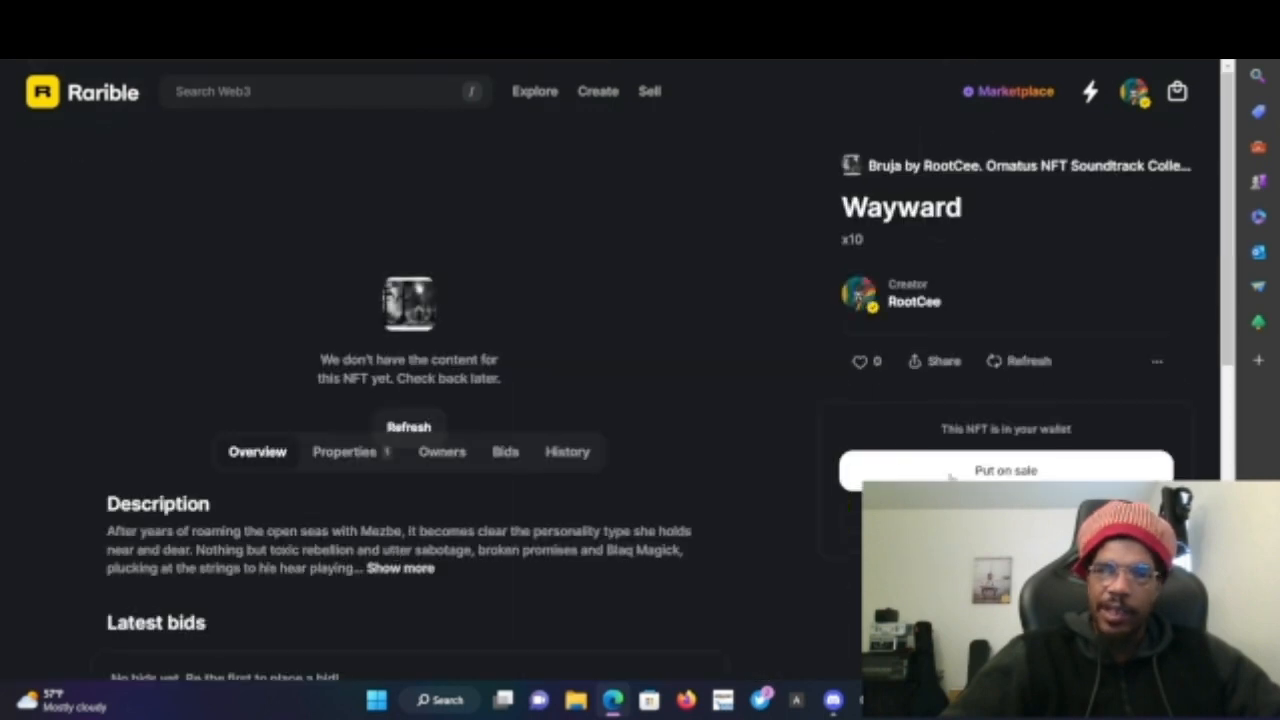
- Go to My NFTs, scroll the owned list and open N-Dub Official Nerdie Blaq NFT Collection #36
left_click(1135, 91)
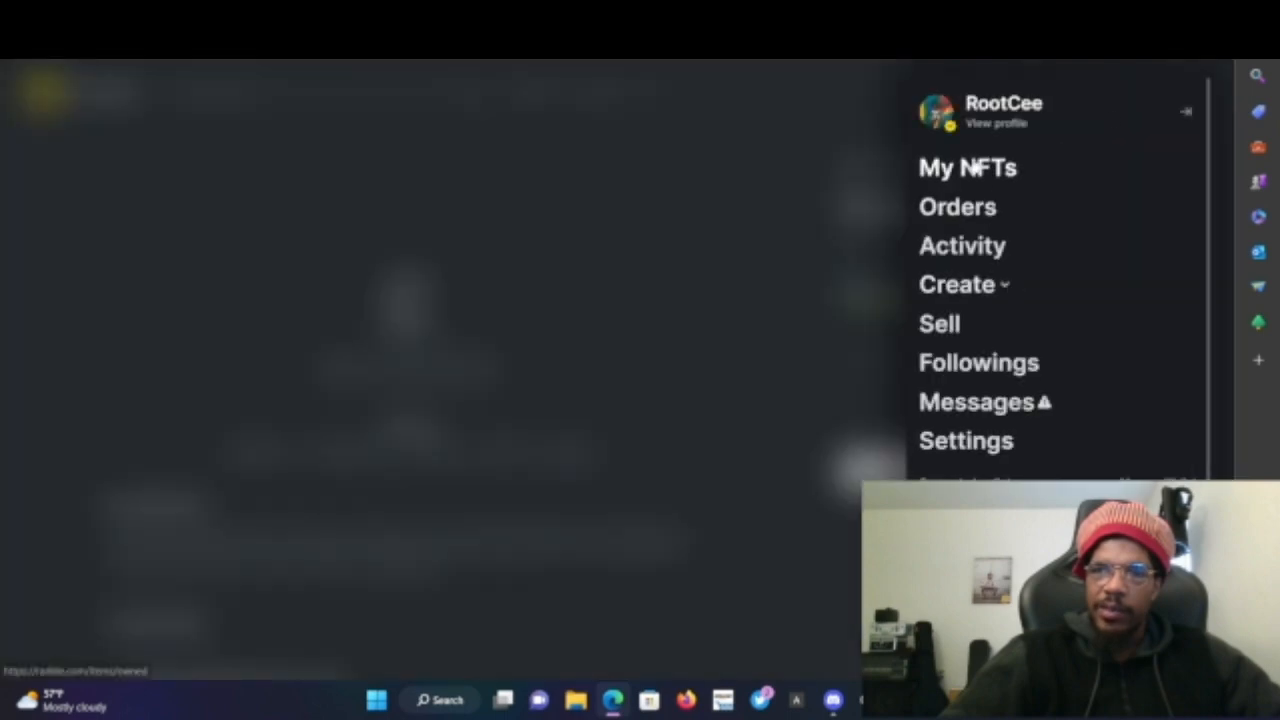
left_click(971, 167)
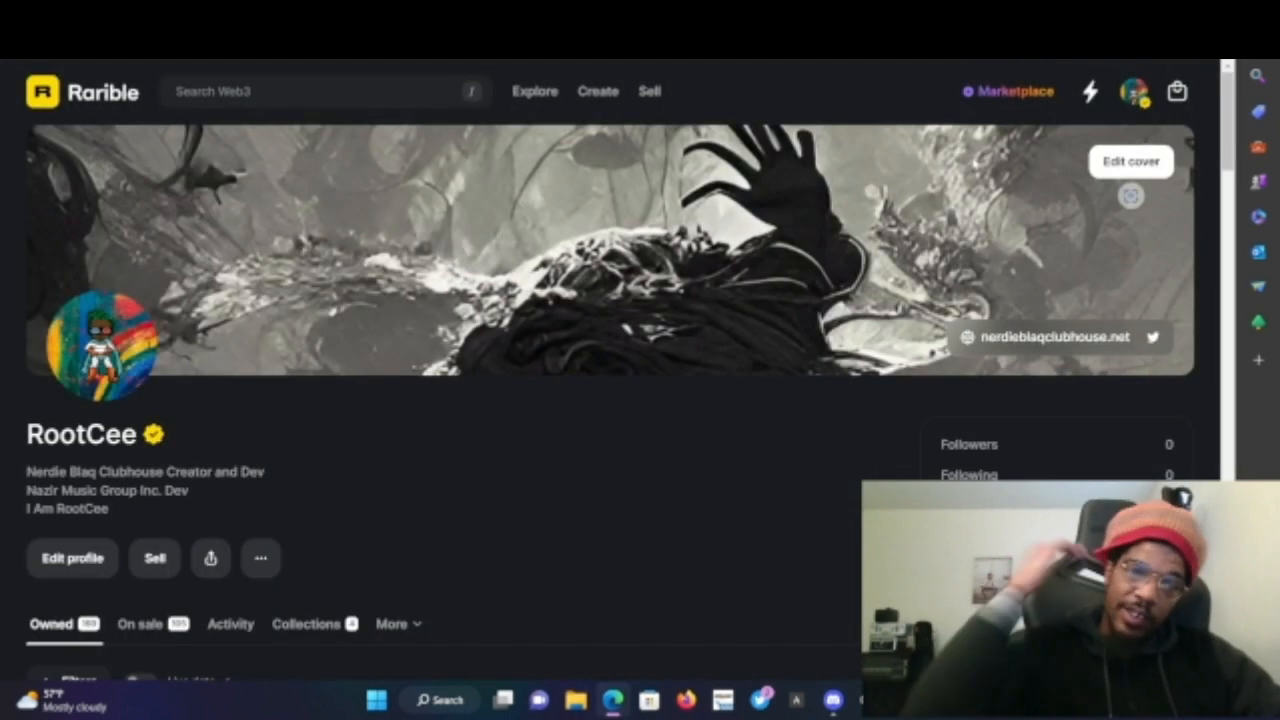
scroll(722, 505, "down", 7)
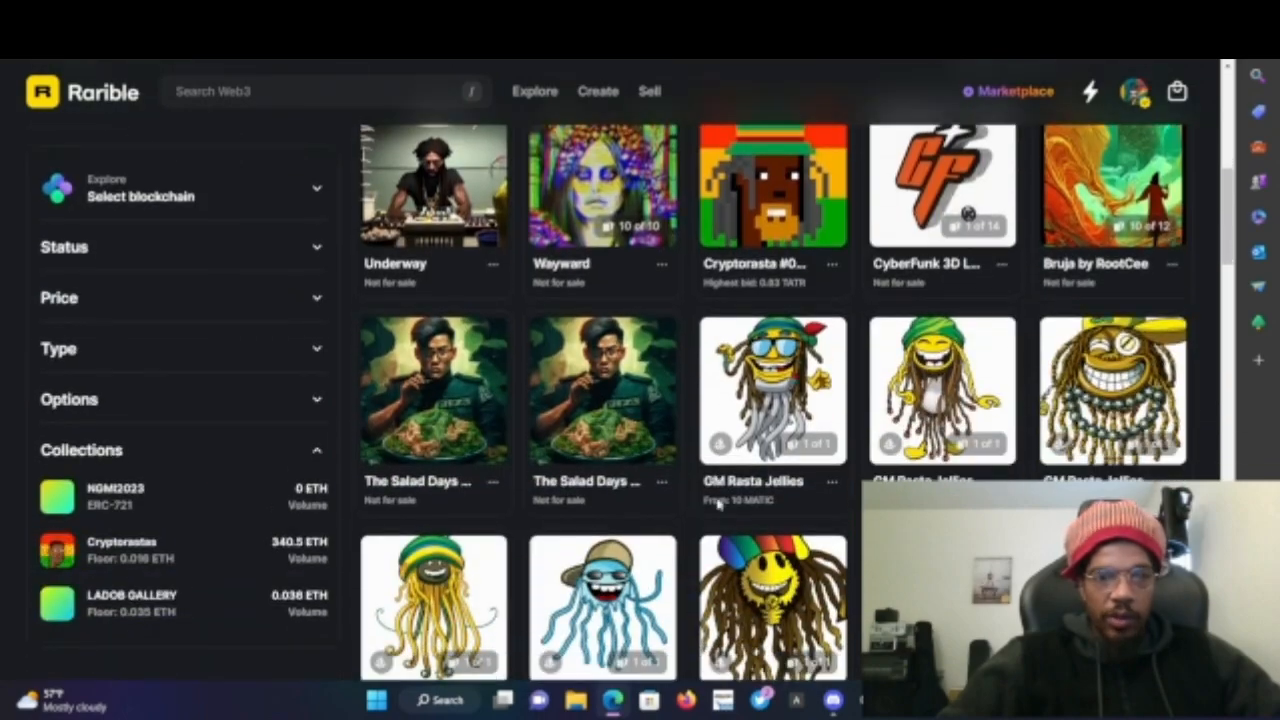
scroll(717, 503, "down", 1)
scroll(717, 503, "down", 10)
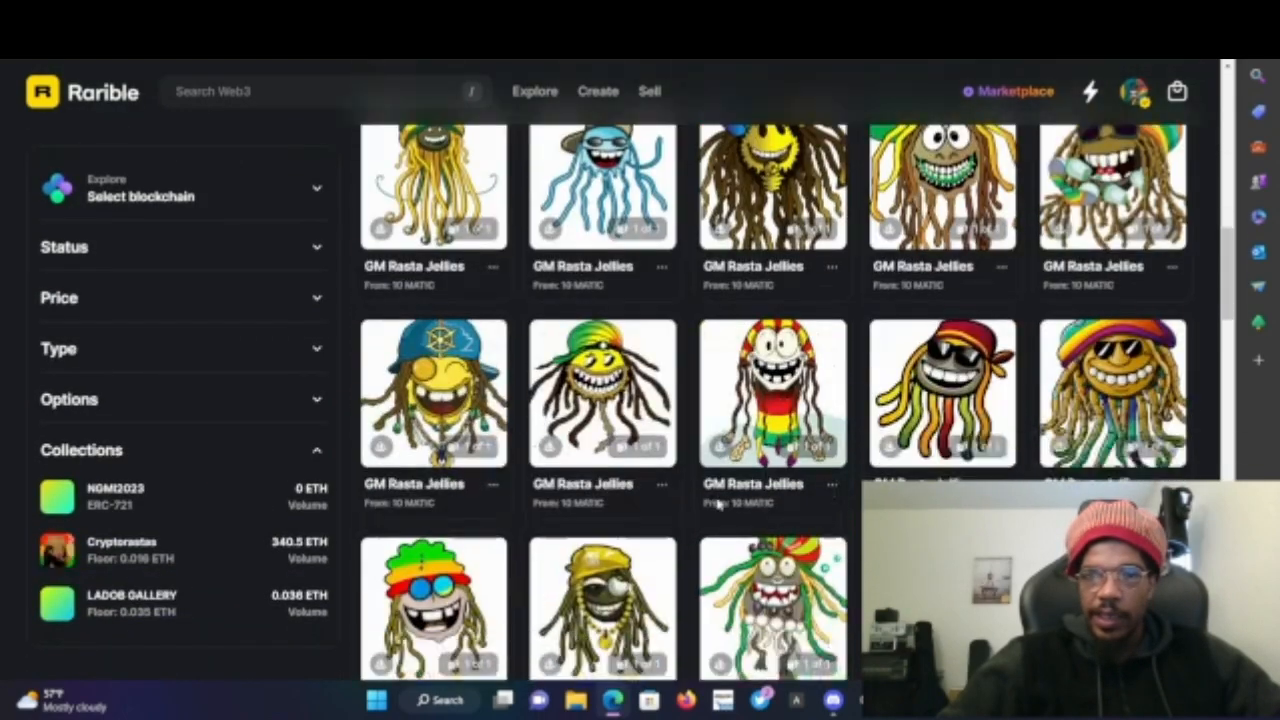
scroll(717, 503, "down", 10)
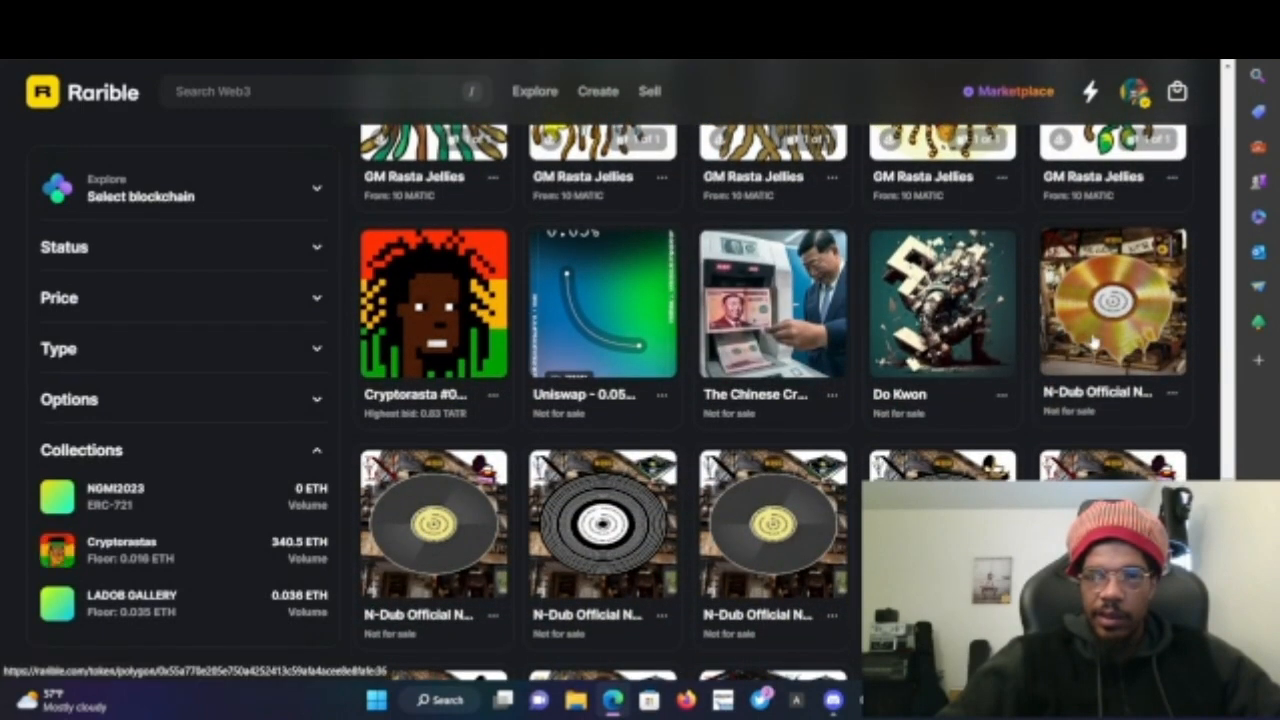
left_click(1093, 343)
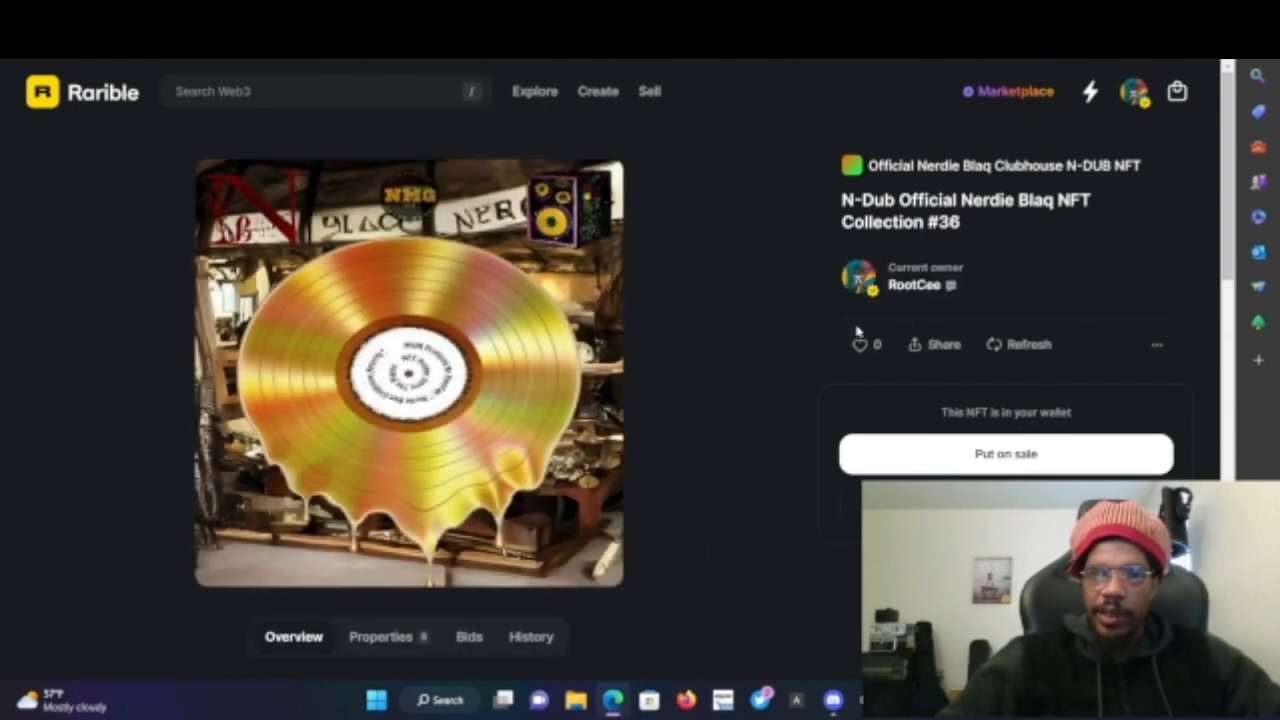
left_click(1134, 104)
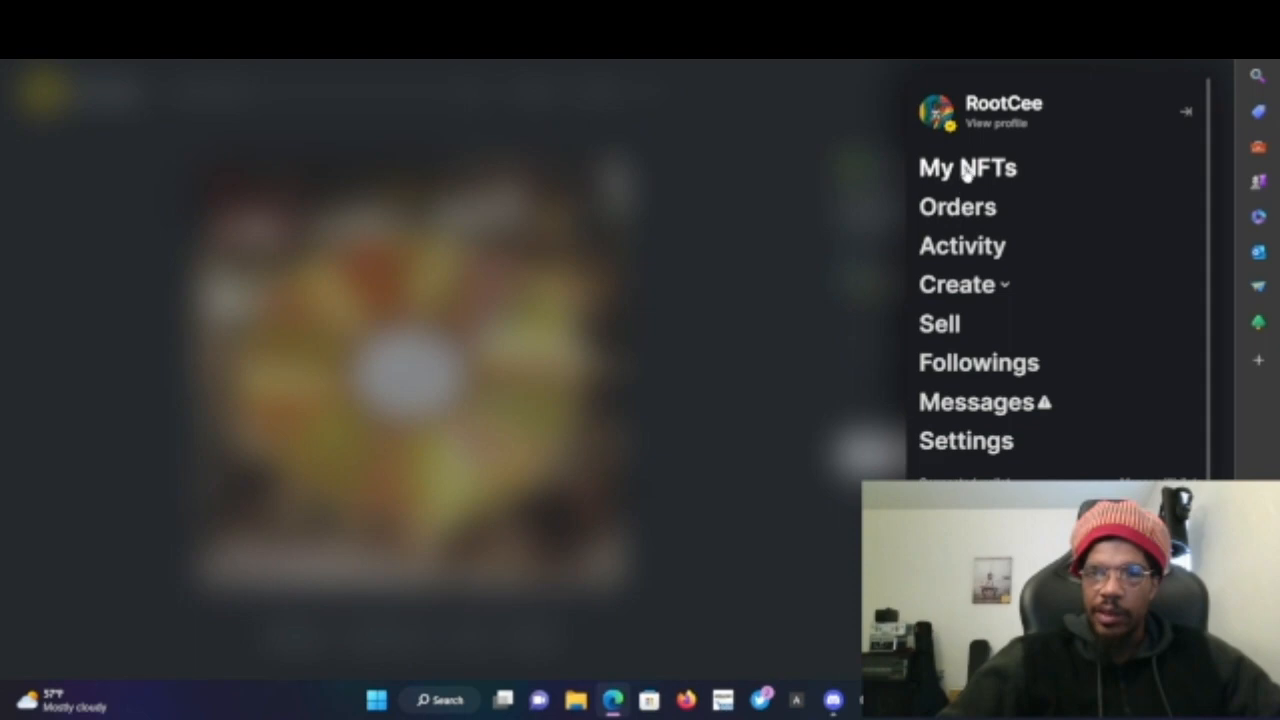
- Open My NFTs on the Rarible profile and scroll through the owned list
left_click(966, 170)
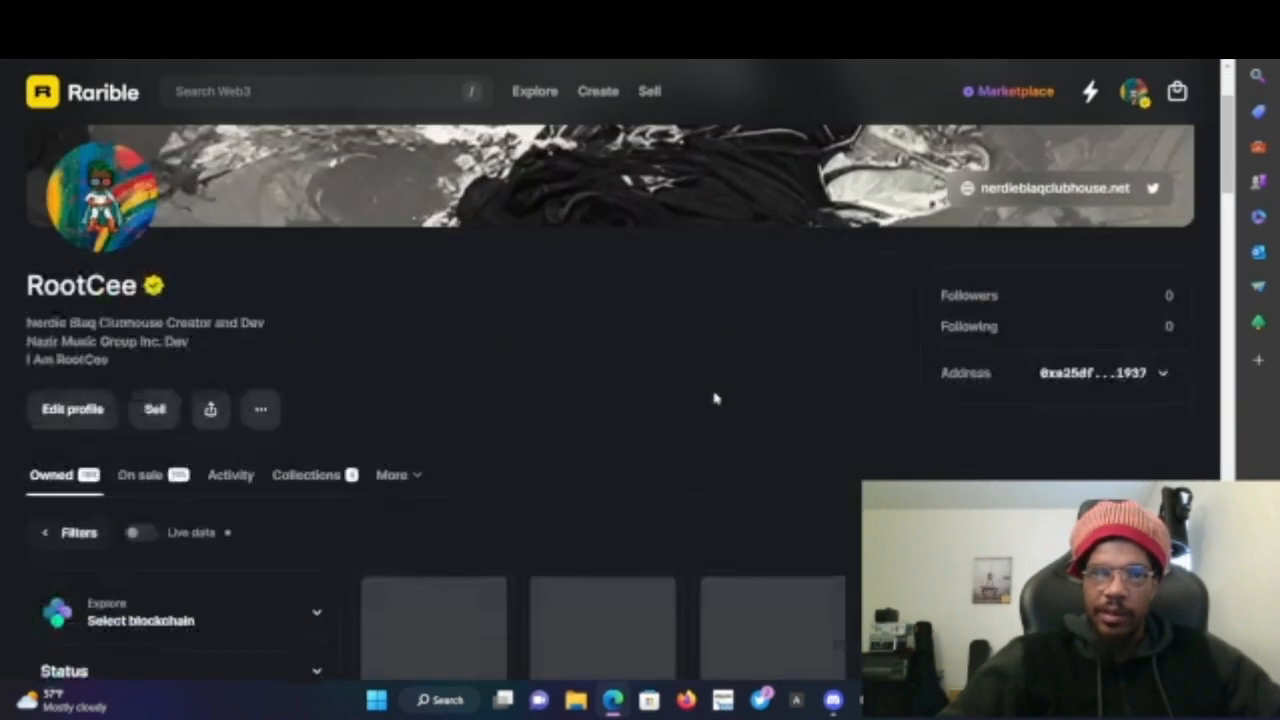
scroll(714, 398, "down", 4)
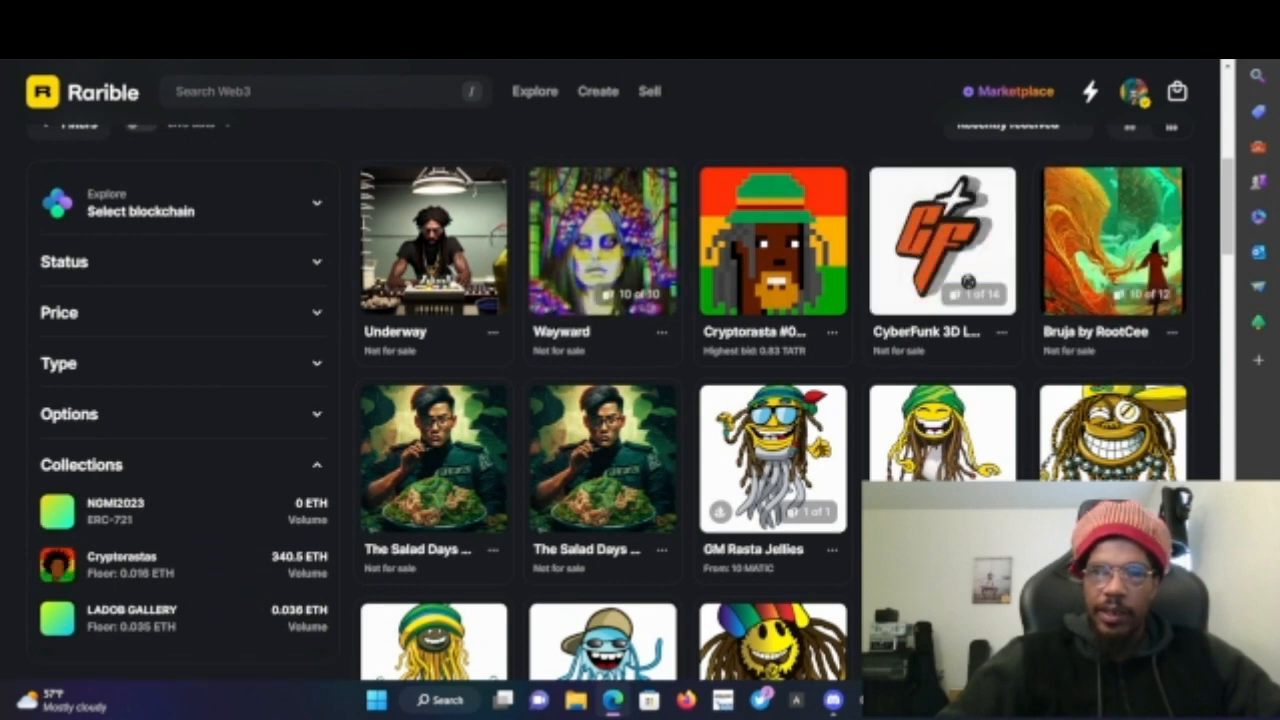
- Open Tellie in a new tab and go to the account's dashboard
key("ctrl+t")
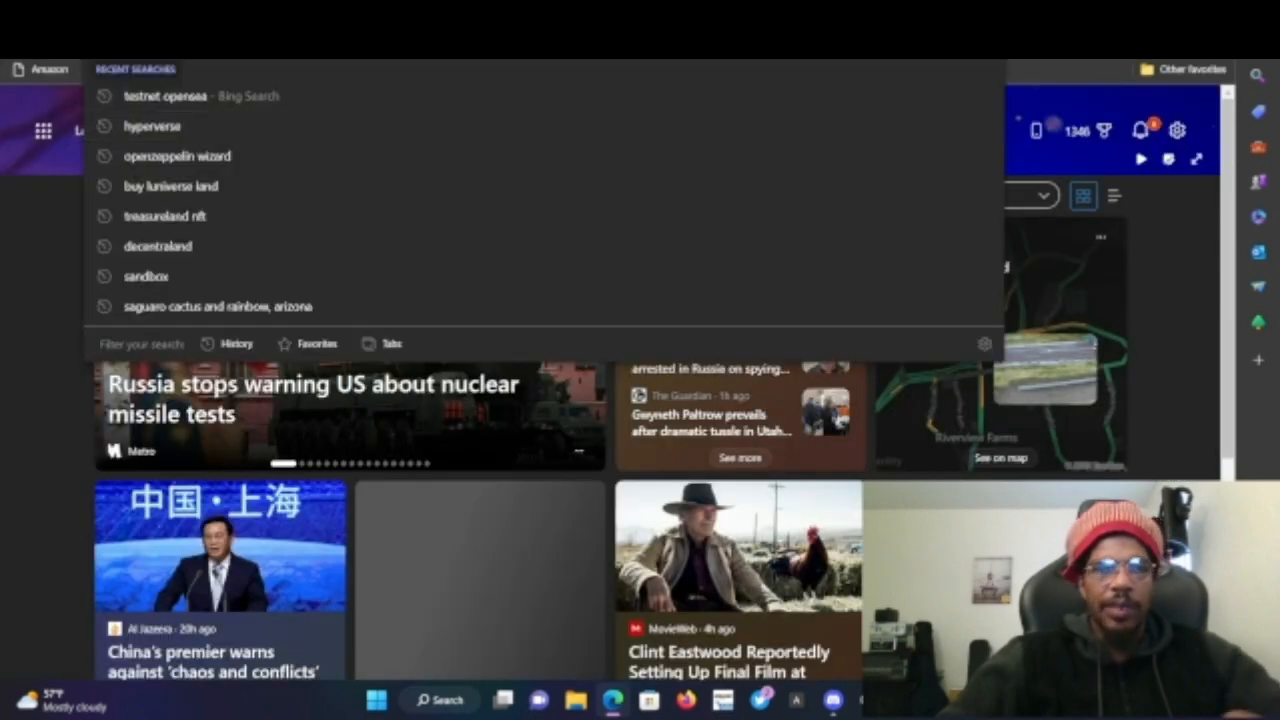
type("tell.ie/NerdleBlaq/clubhouse")
key("Return")
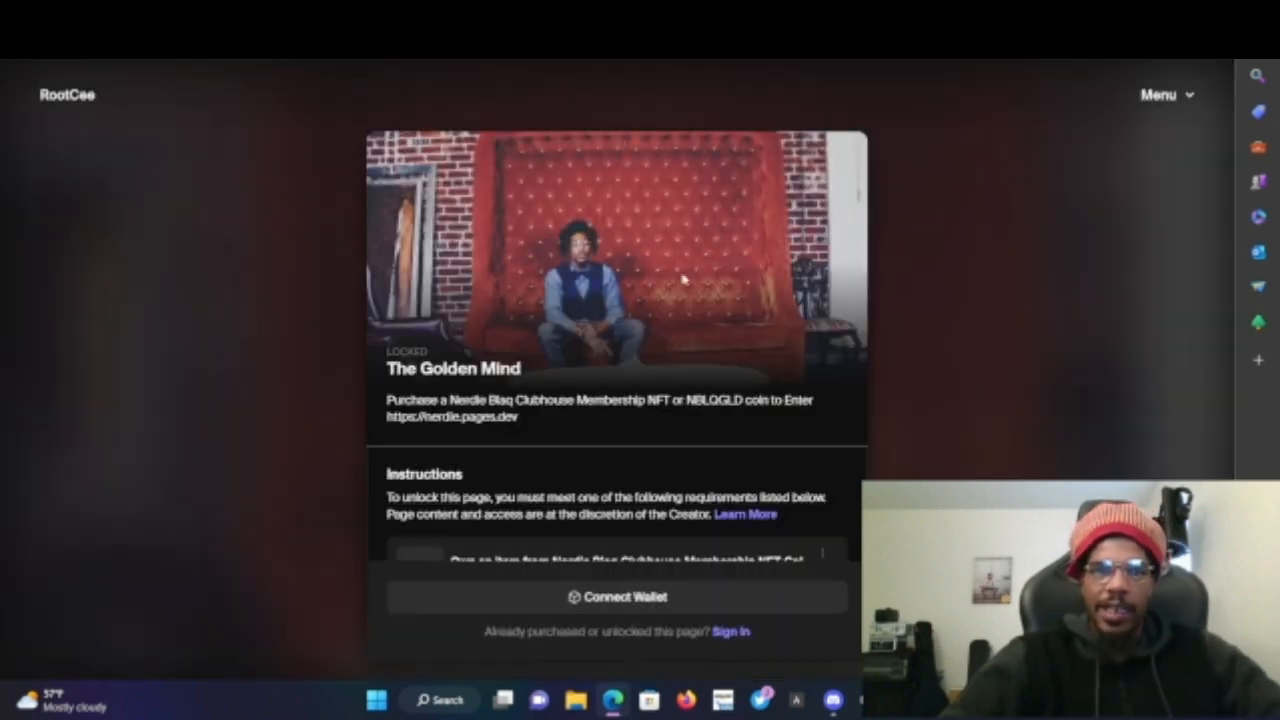
left_click(1166, 102)
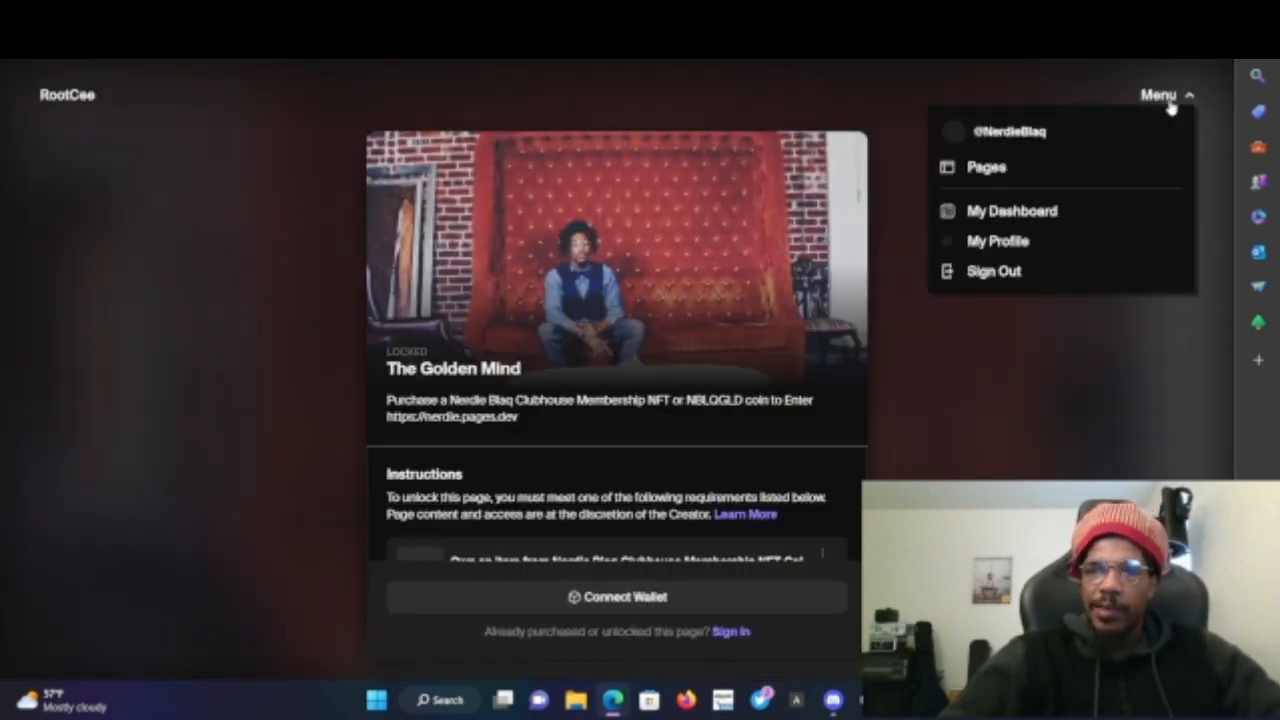
left_click(1020, 213)
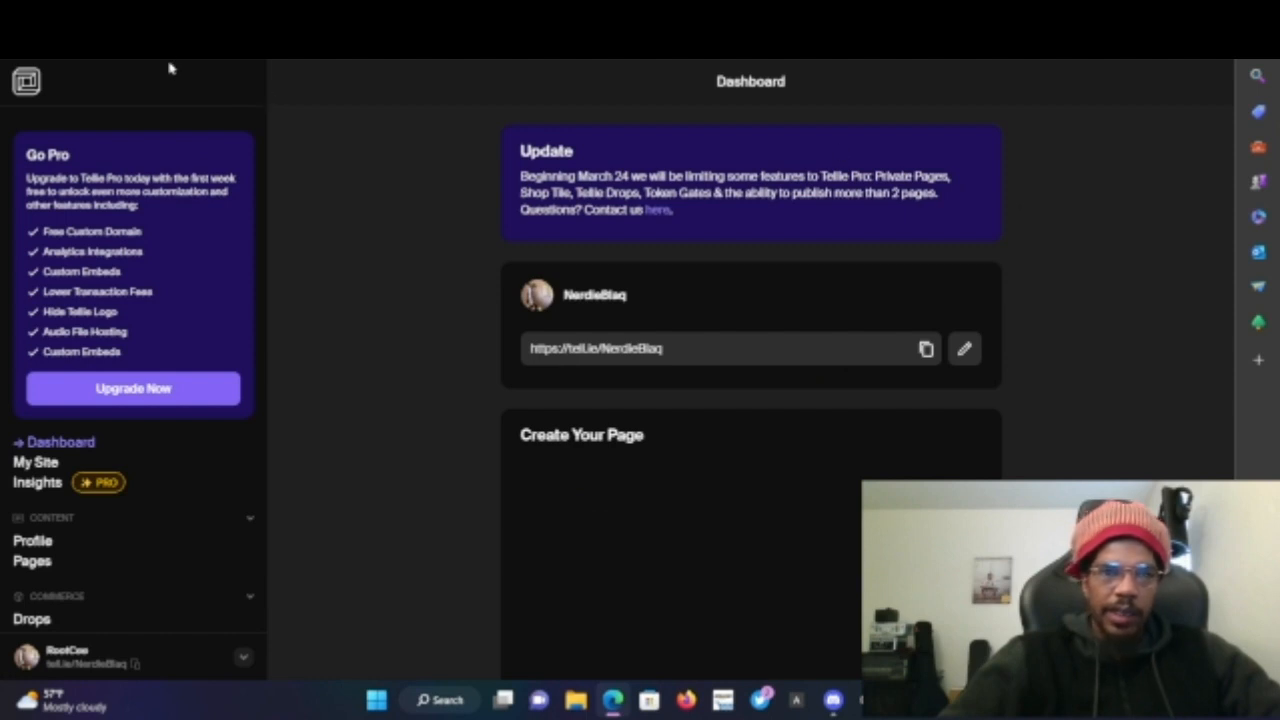
- Browse the profile settings and the Public, Private and Drafts page lists
left_click(30, 541)
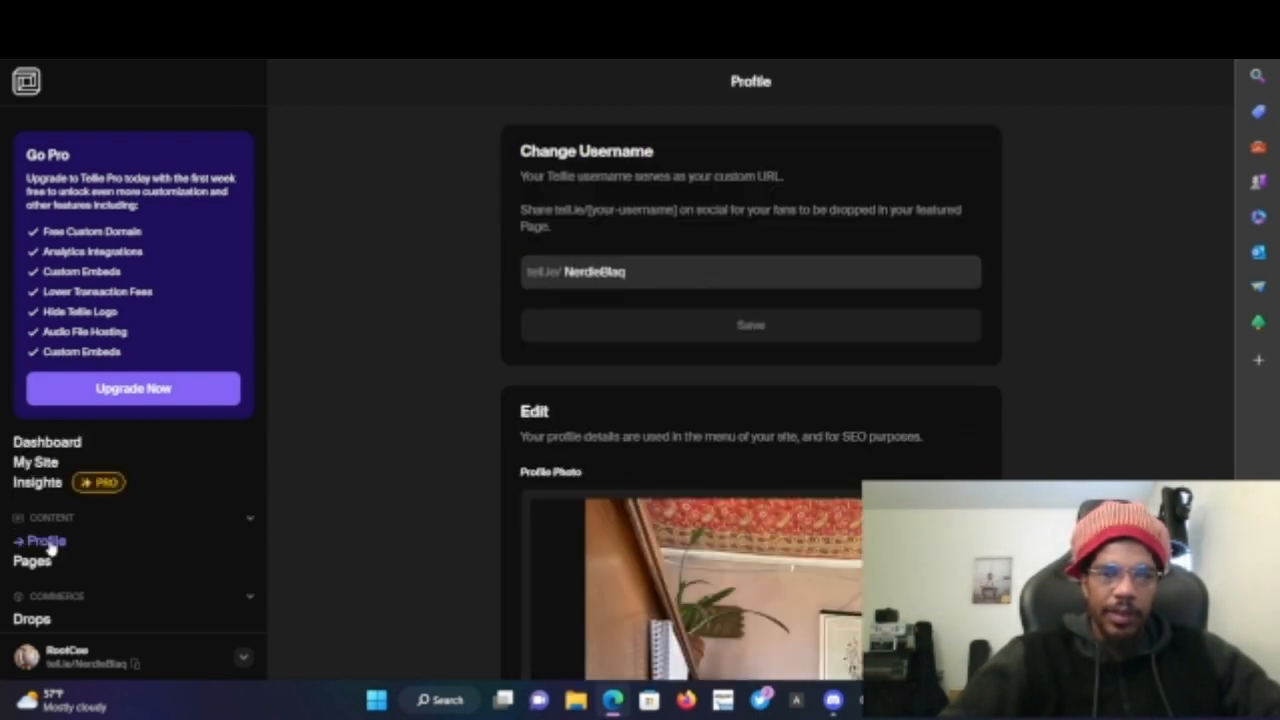
left_click(43, 566)
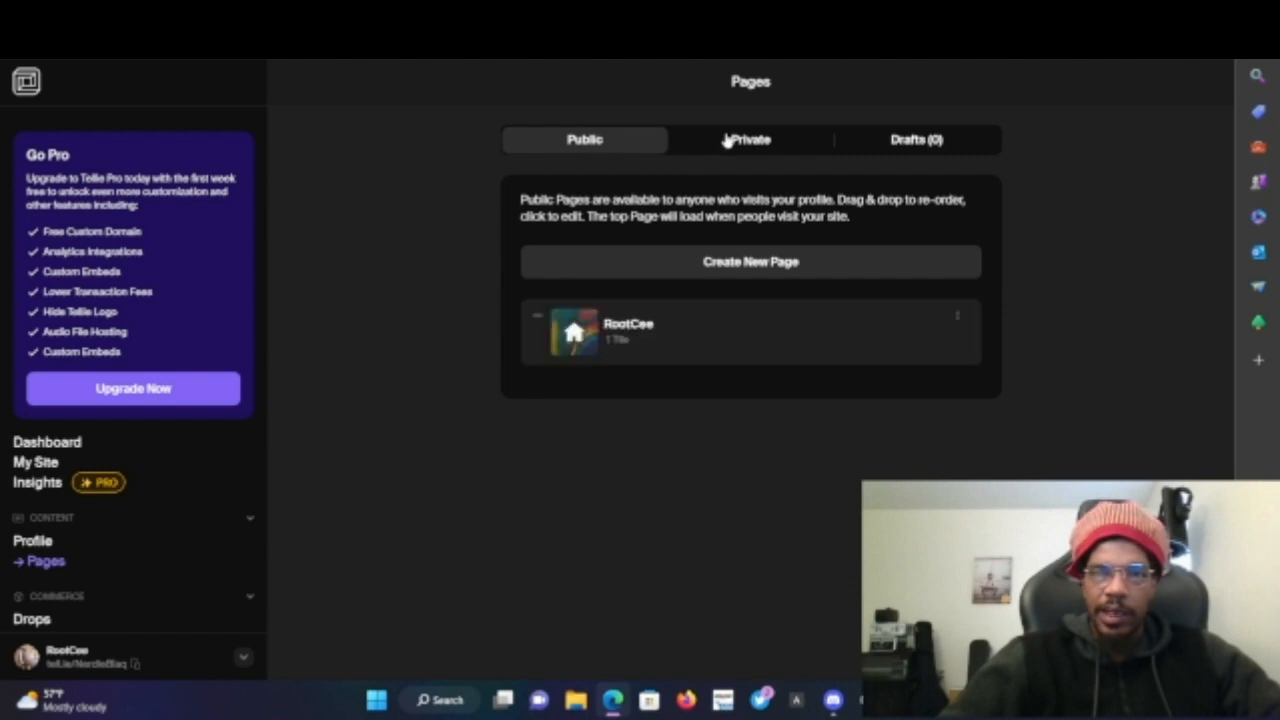
left_click(724, 137)
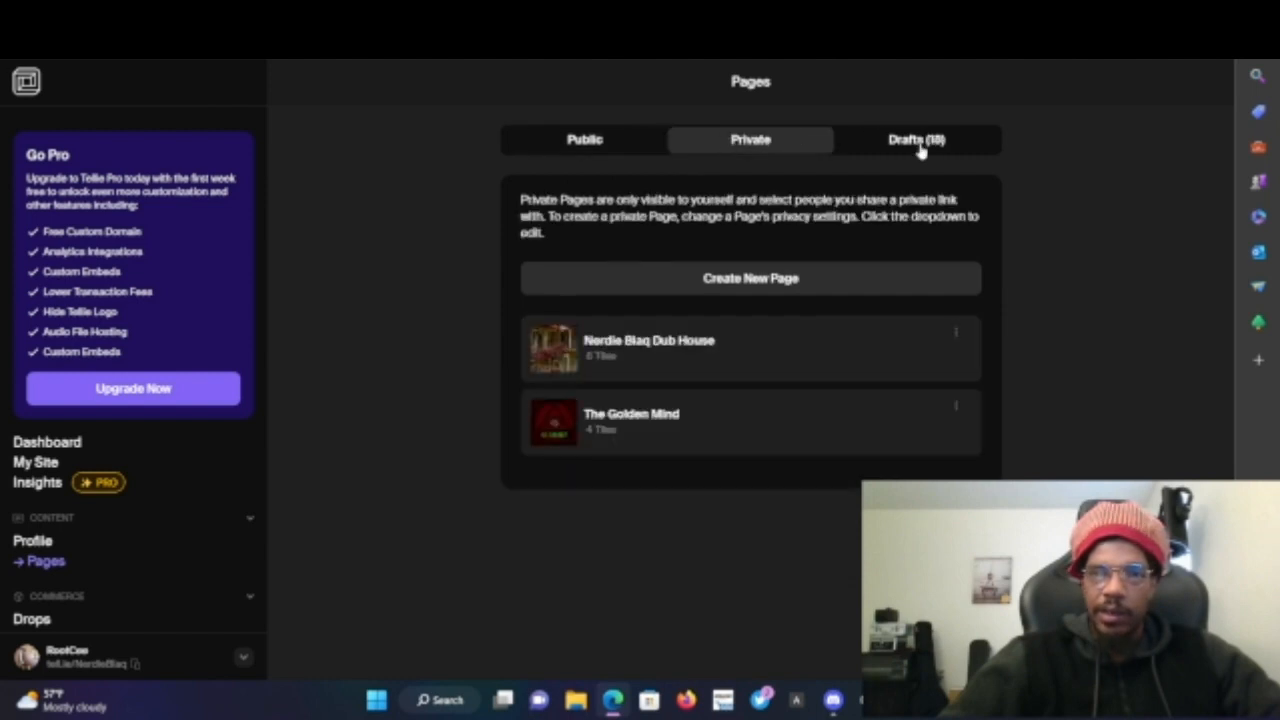
left_click(920, 145)
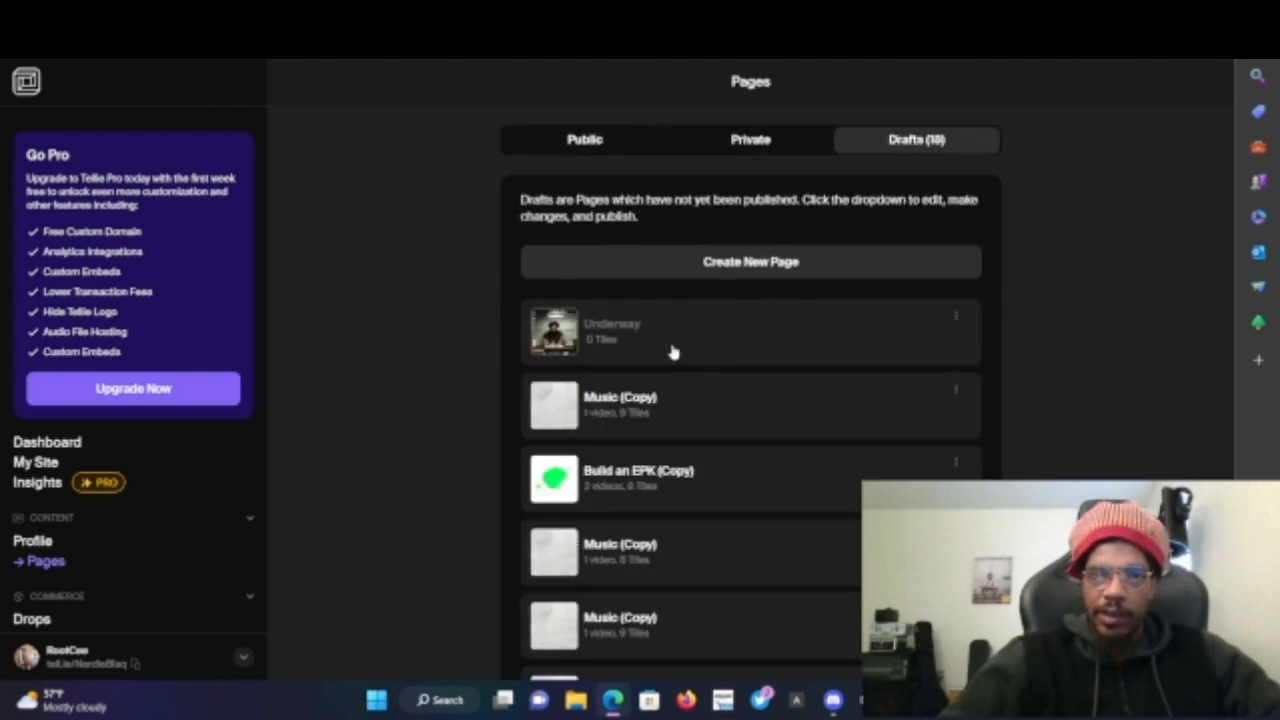
left_click(762, 143)
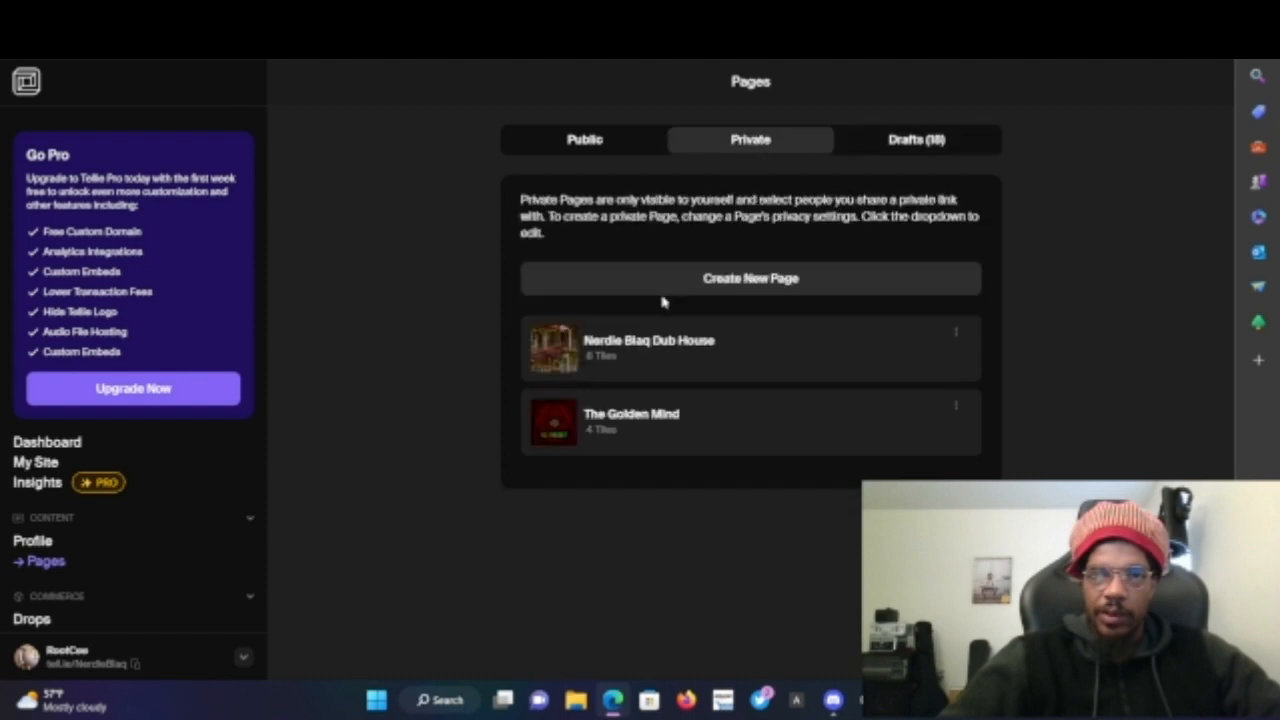
- Create a new blank page and add a Links tile with one new link
left_click(738, 289)
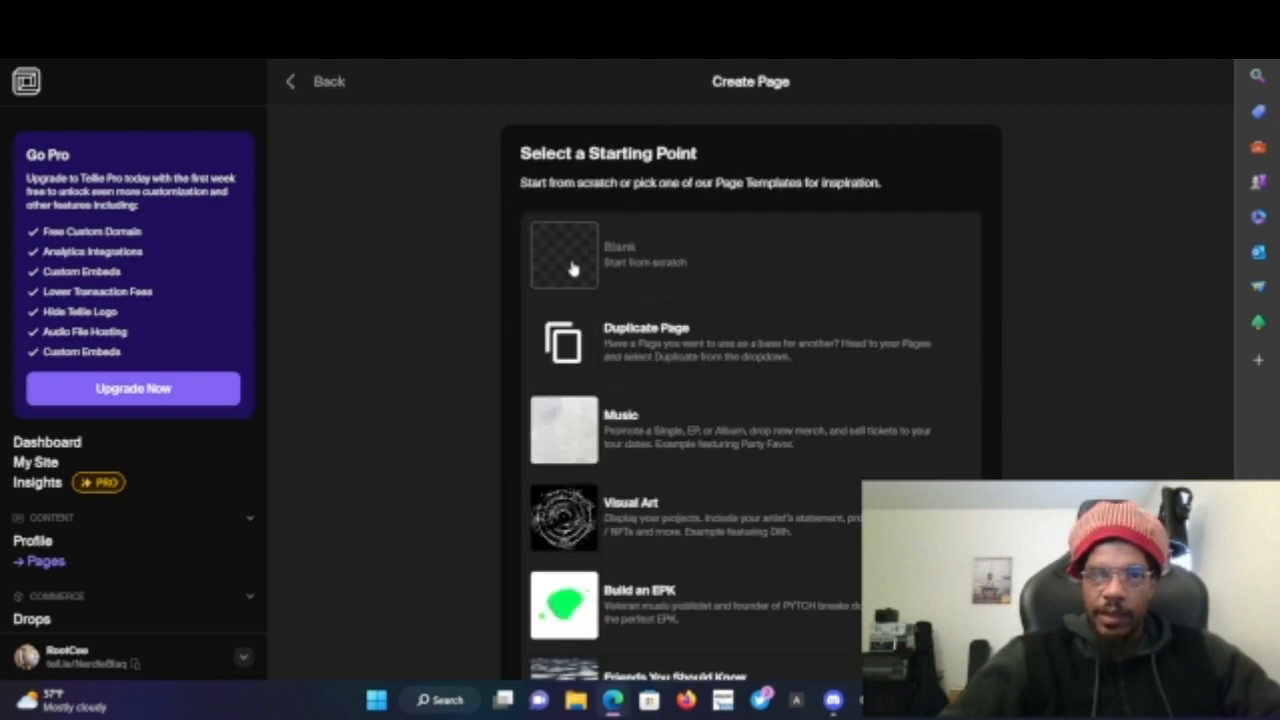
left_click(640, 264)
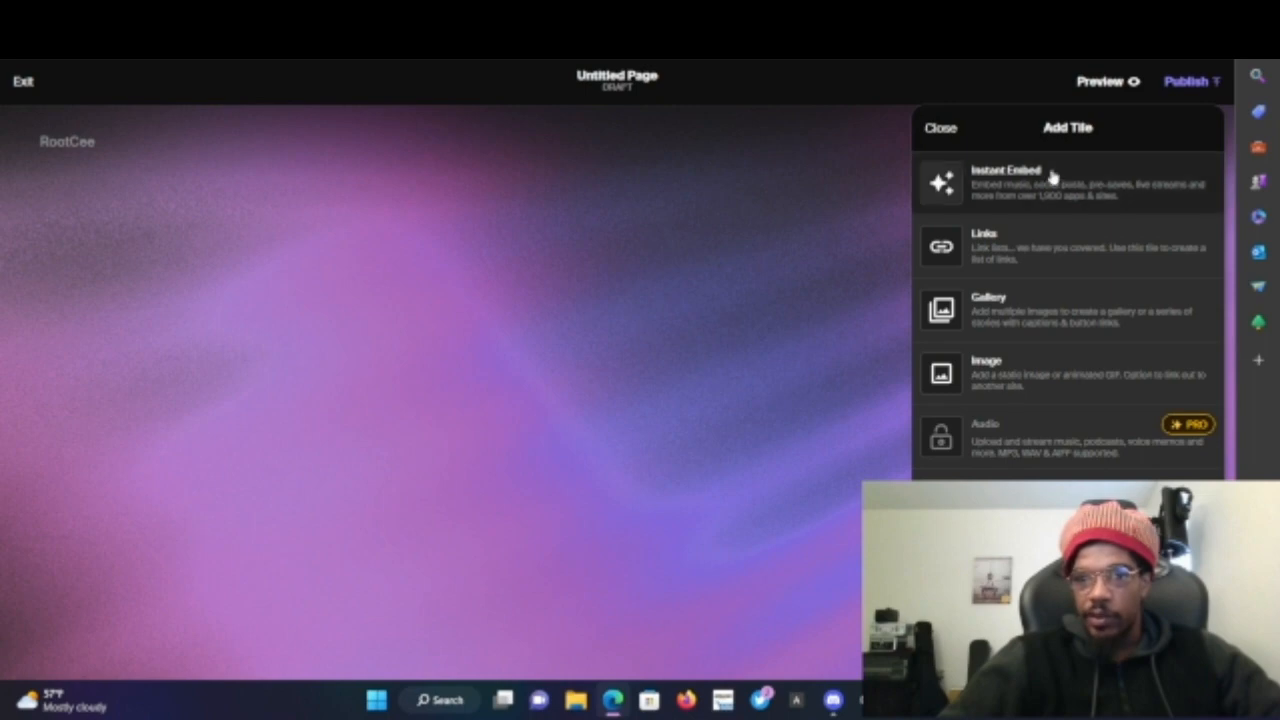
left_click(1018, 249)
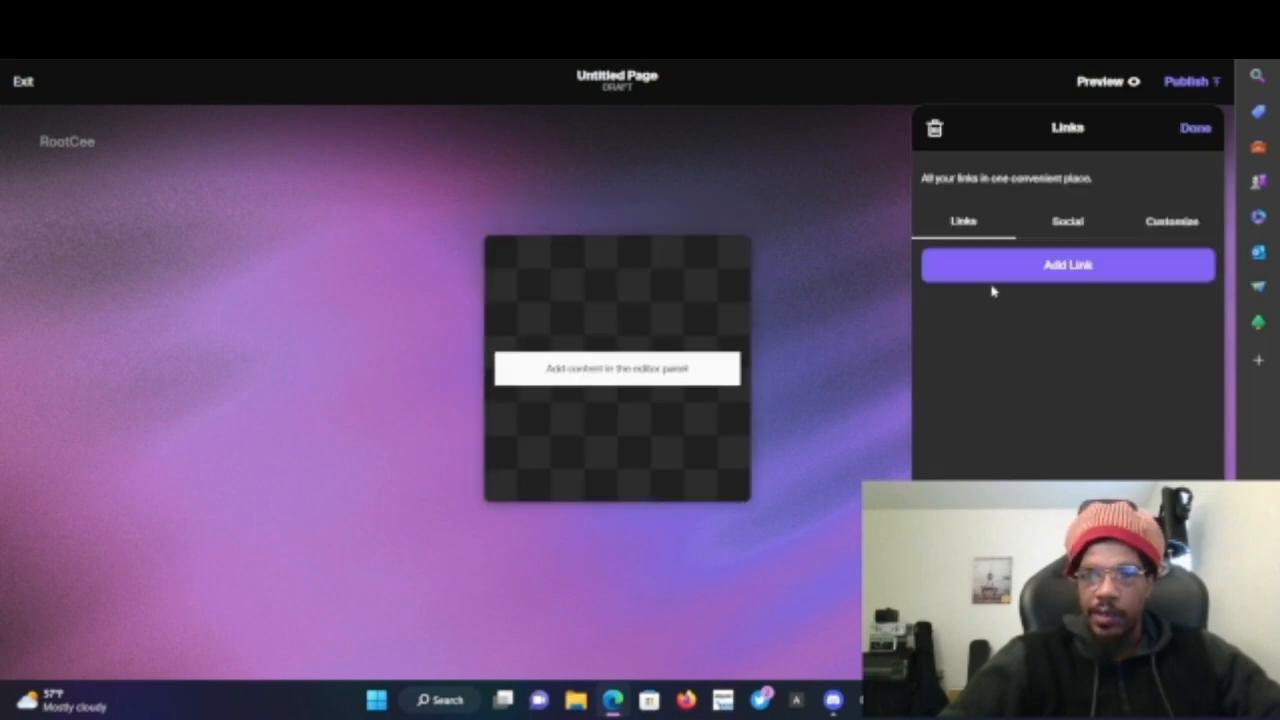
left_click(1020, 274)
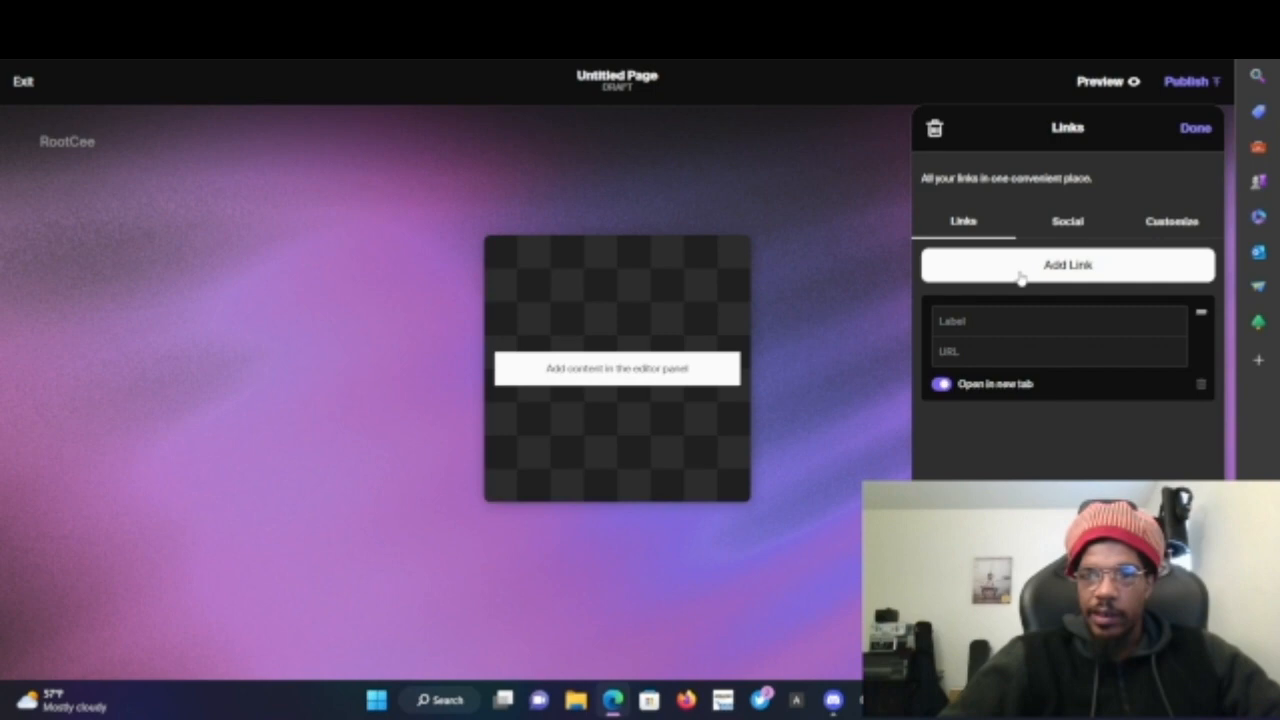
- Set the new link's label to Stems
left_click(1041, 324)
type("Files")
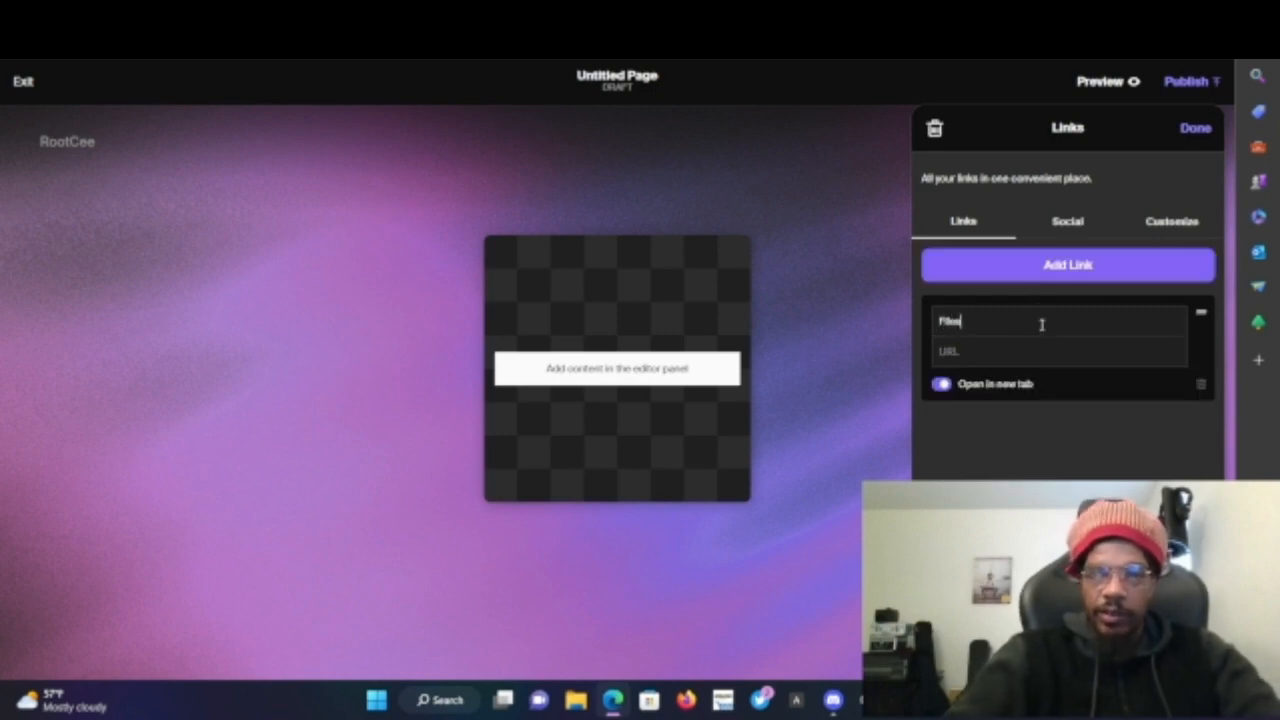
key("BackSpace")
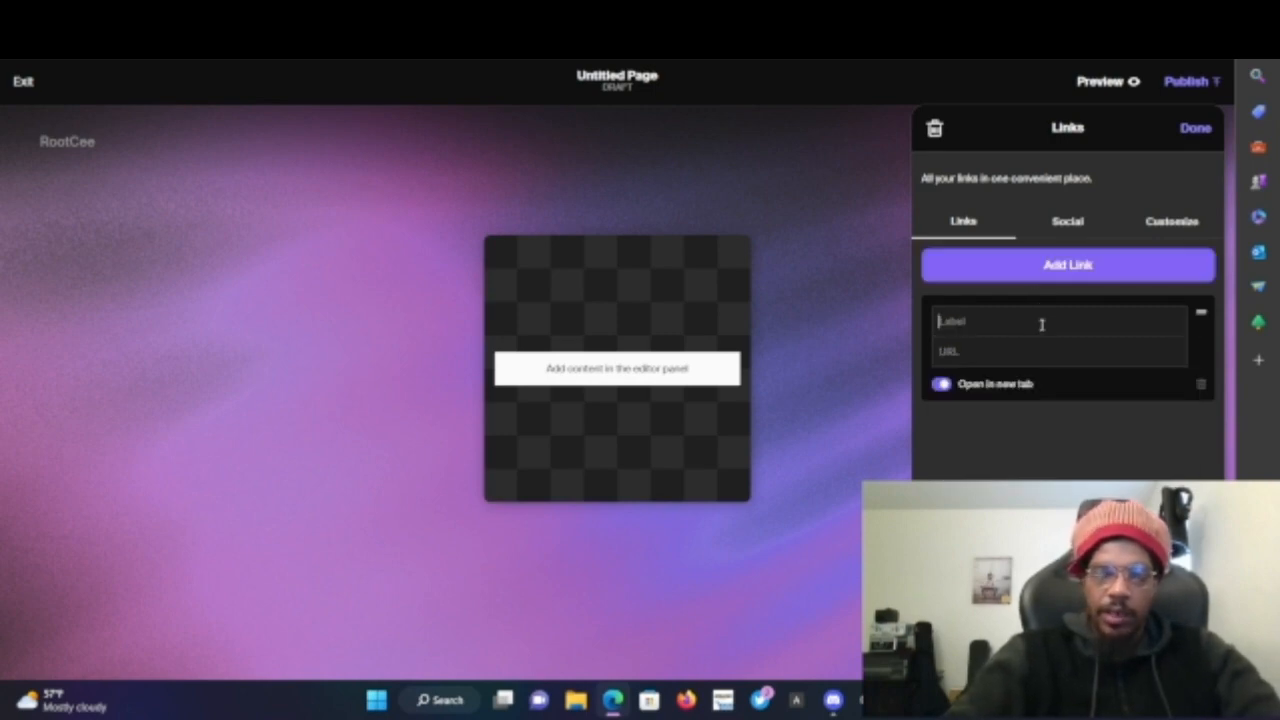
type("Stems")
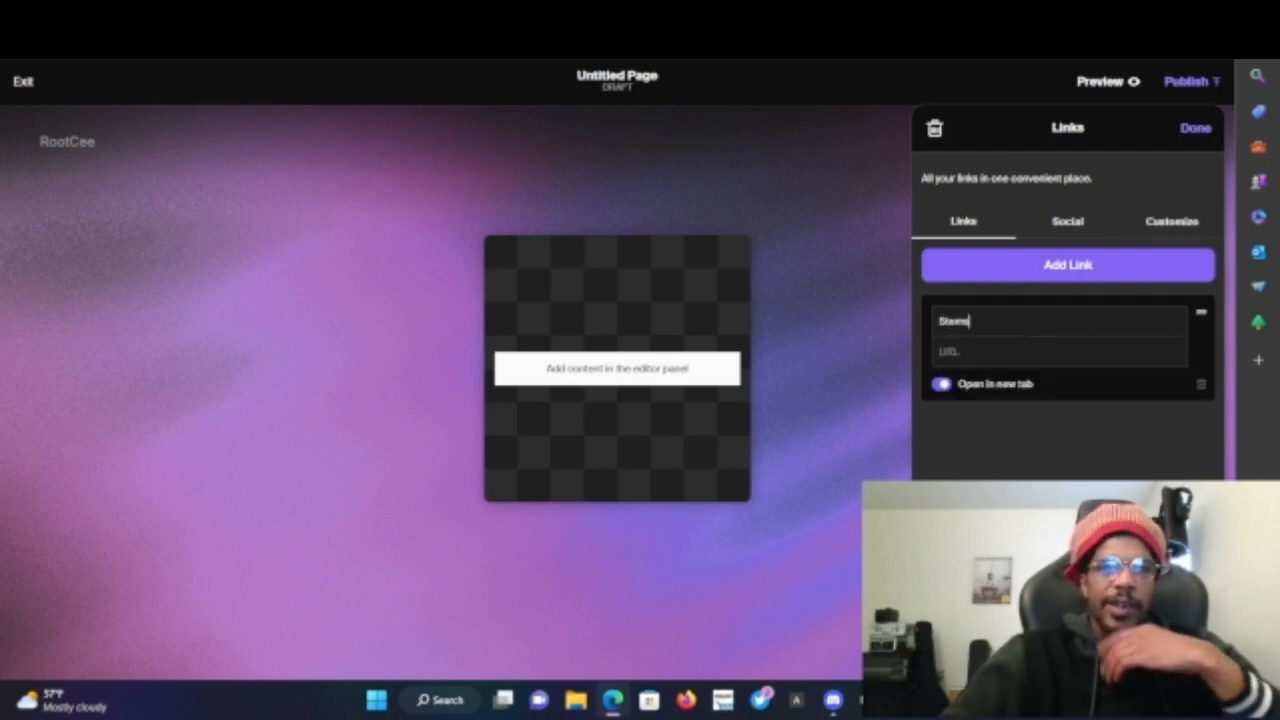
- Copy the address of the IPFS folder holding the stem WAV files
left_click(105, 14)
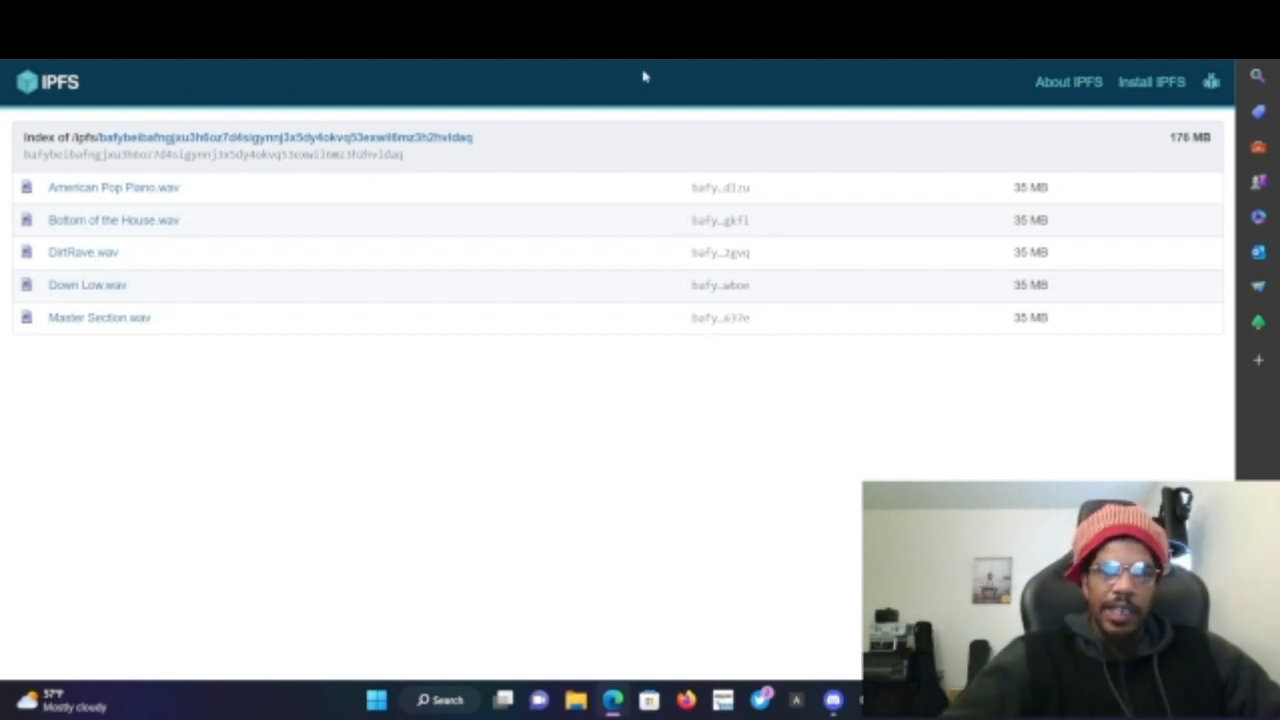
left_click(540, 44)
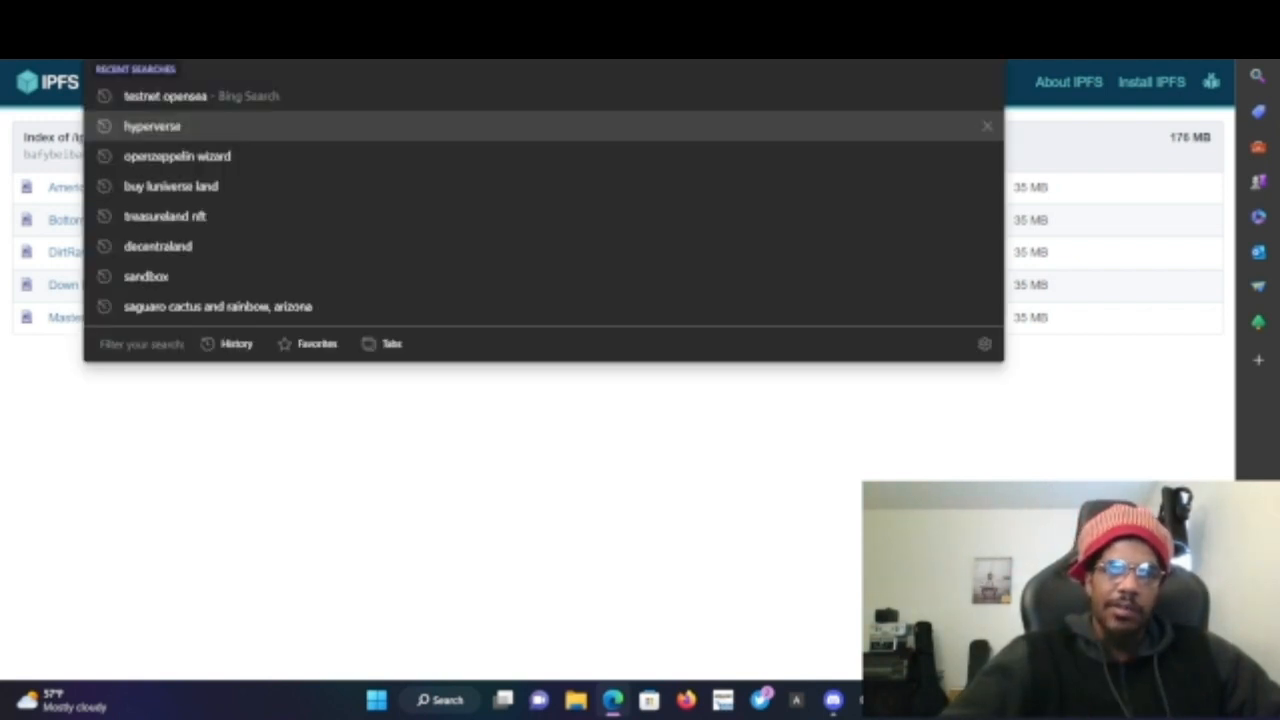
right_click(522, 44)
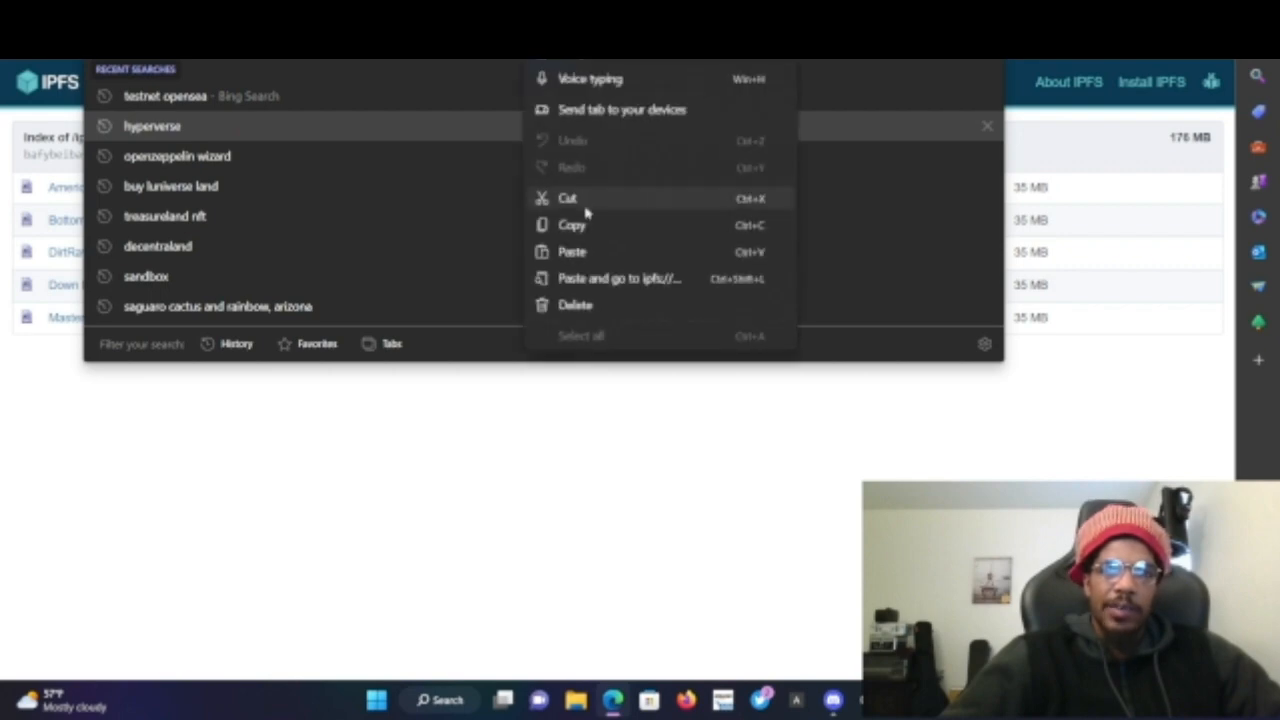
left_click(586, 227)
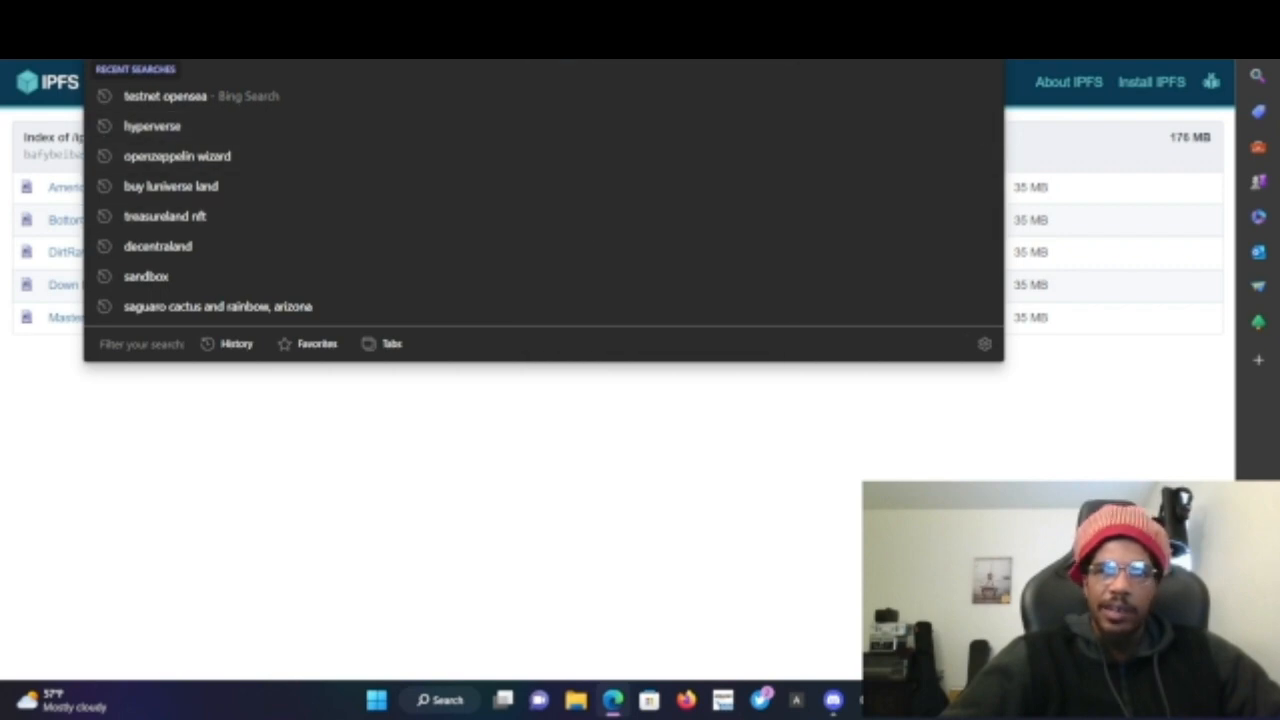
- Return to the page editor and paste the IPFS folder address as the link's URL
left_click(770, 16)
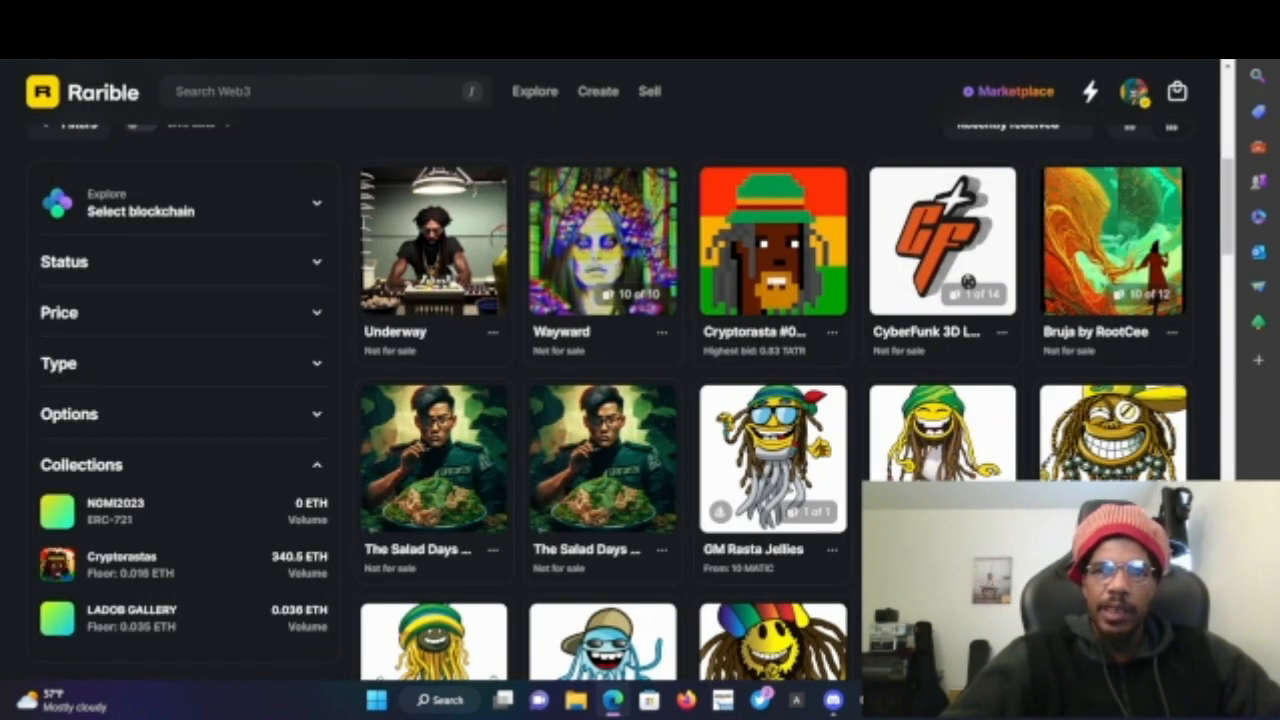
left_click(892, 16)
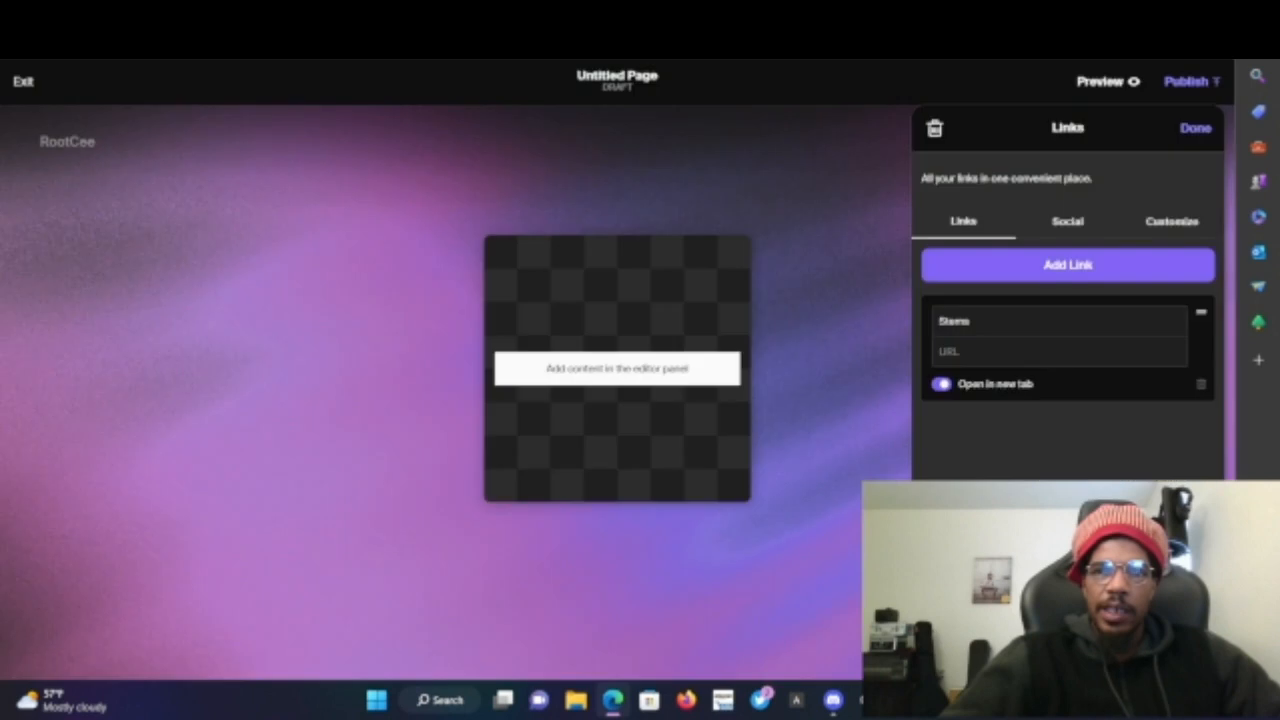
left_click(1001, 355)
right_click(1001, 367)
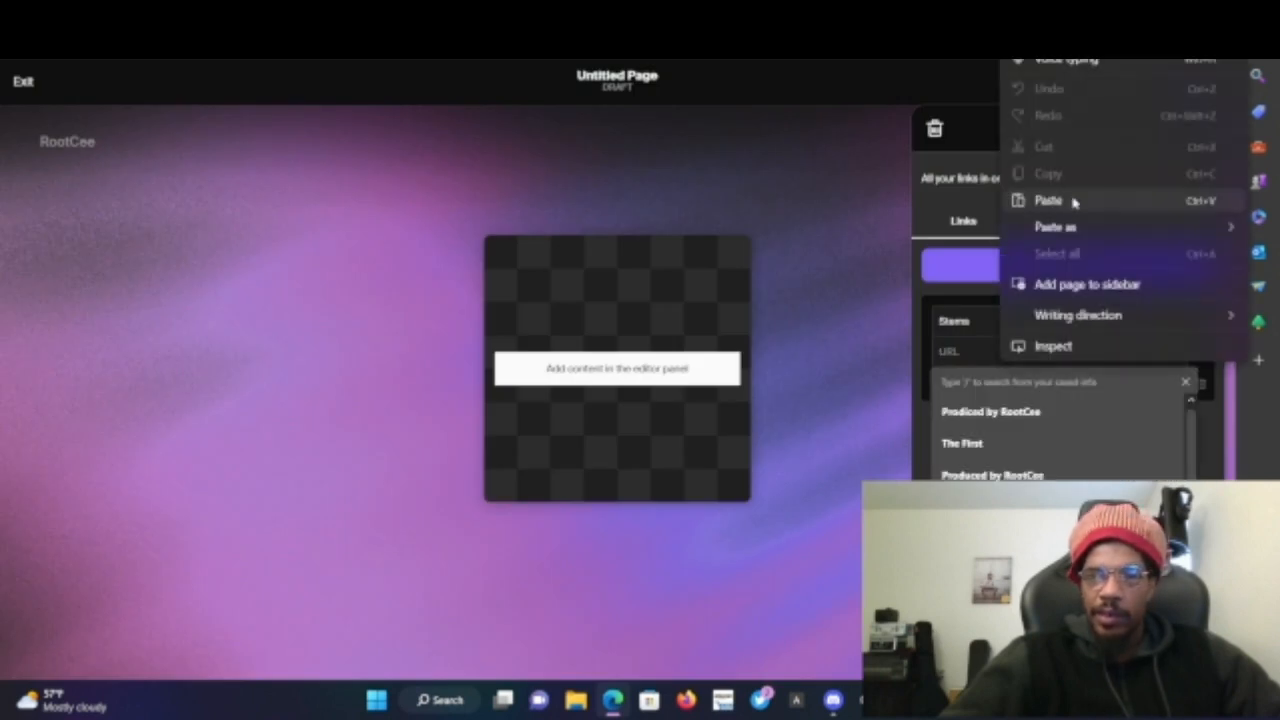
left_click(1048, 201)
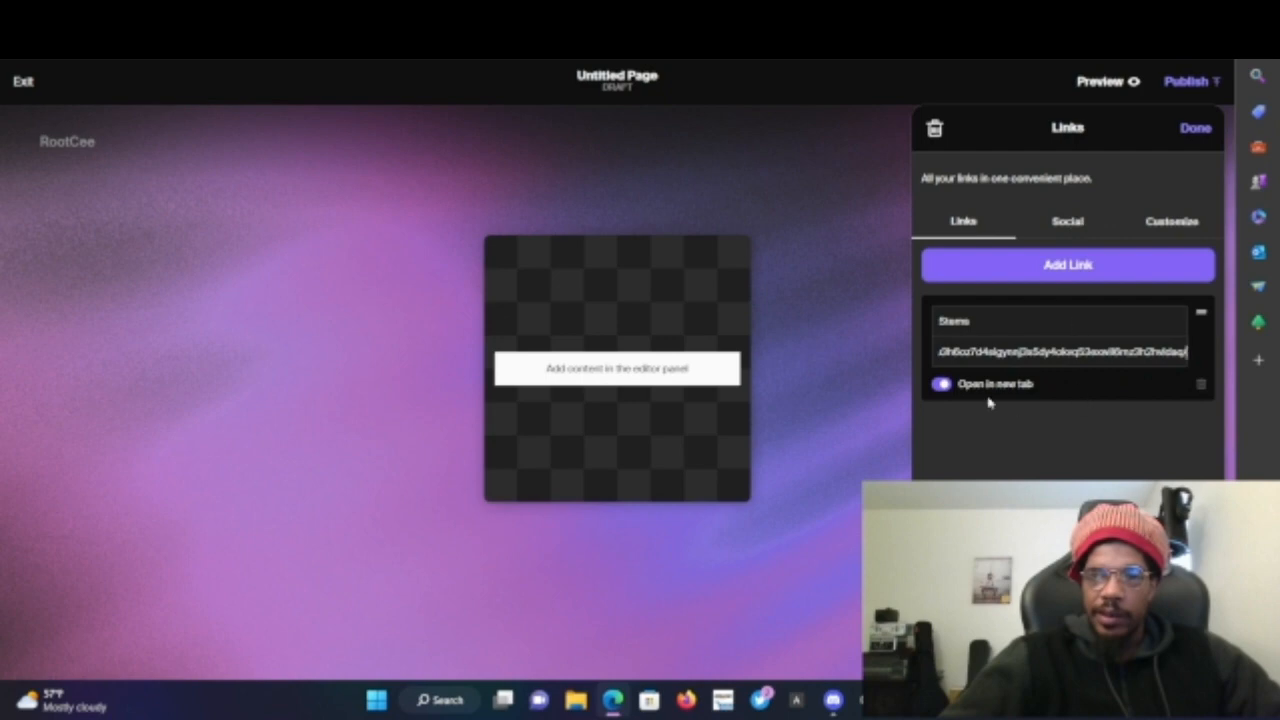
left_click(991, 457)
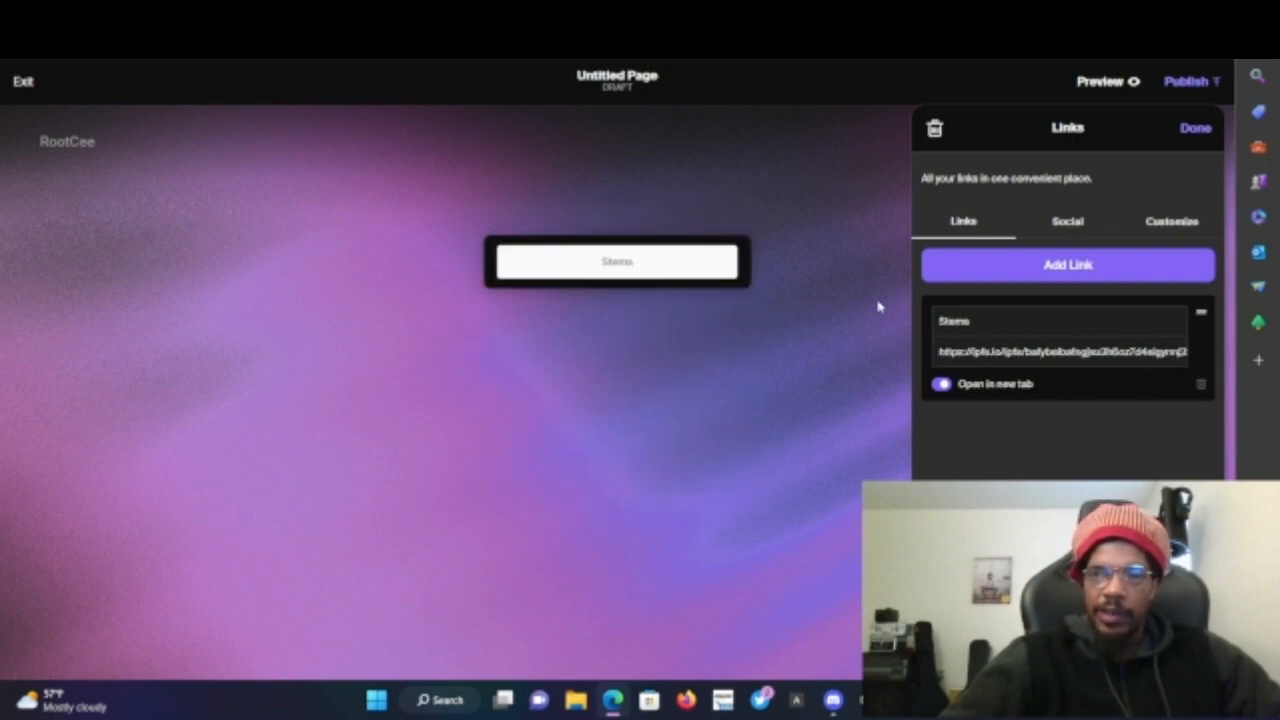
- Change the link label to "Click Here for Stems" and finish editing the Links tile
left_click(940, 318)
type("Click He")
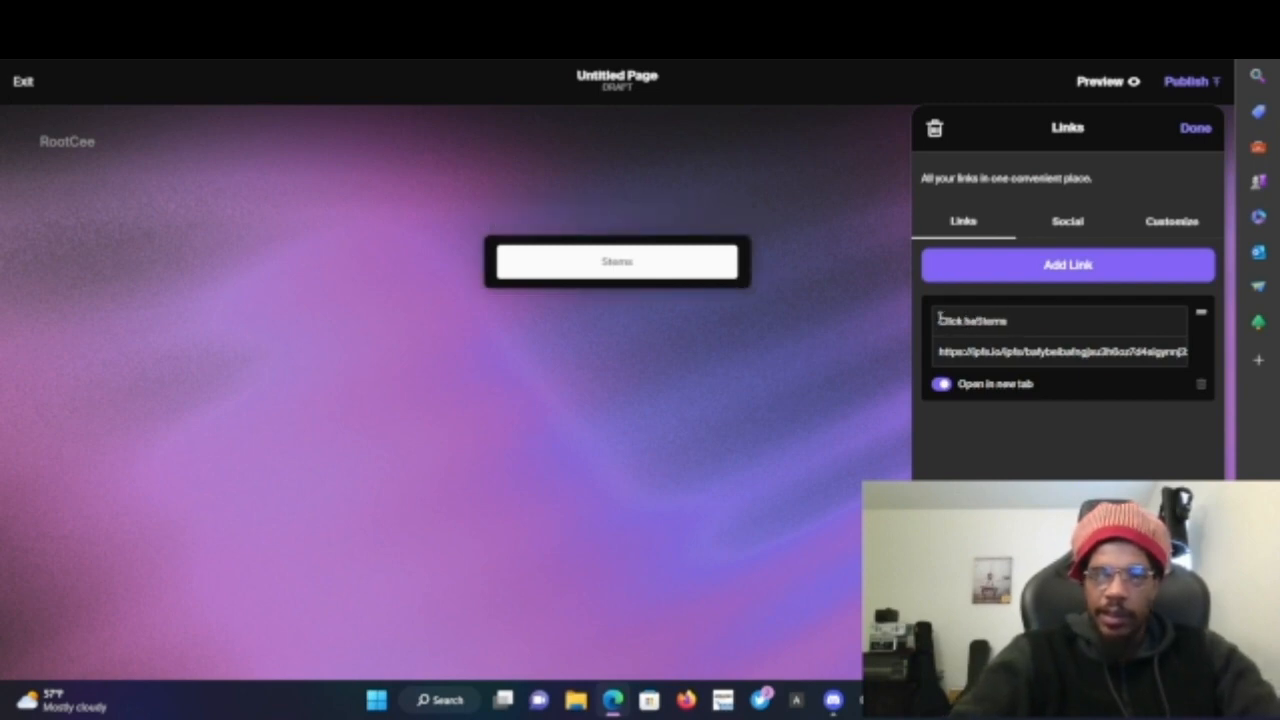
type("re for")
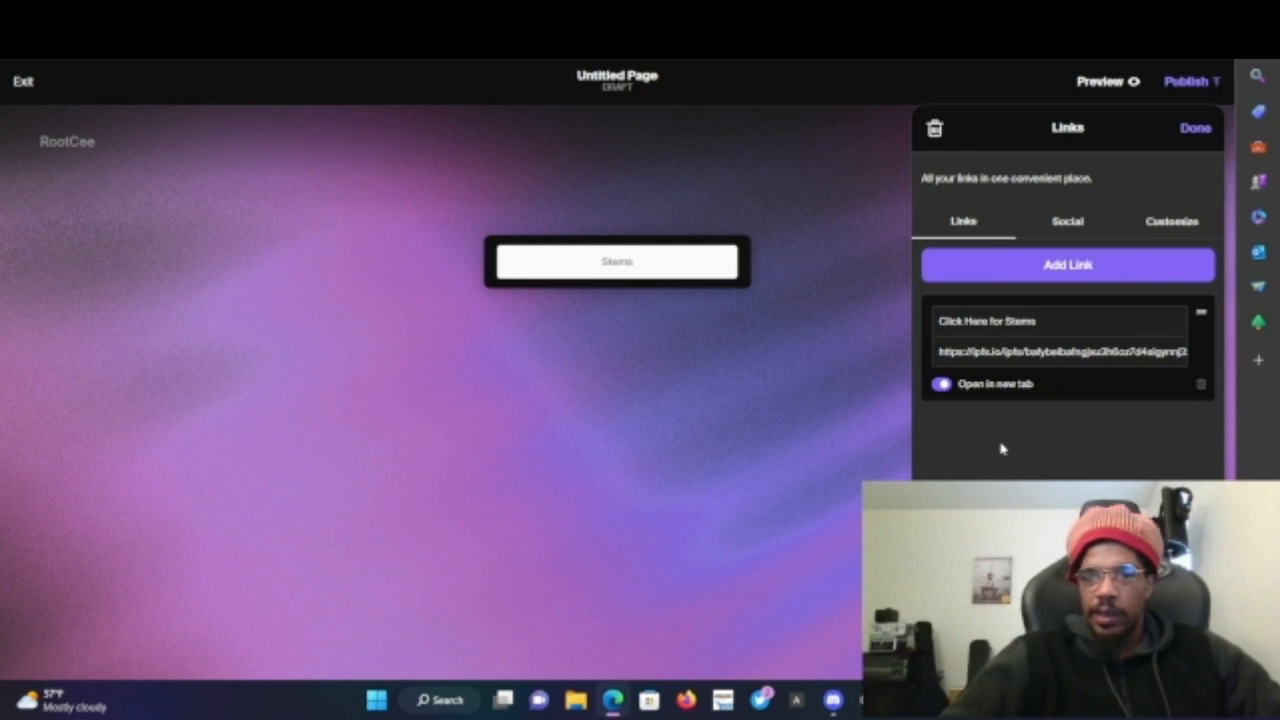
left_click(1192, 129)
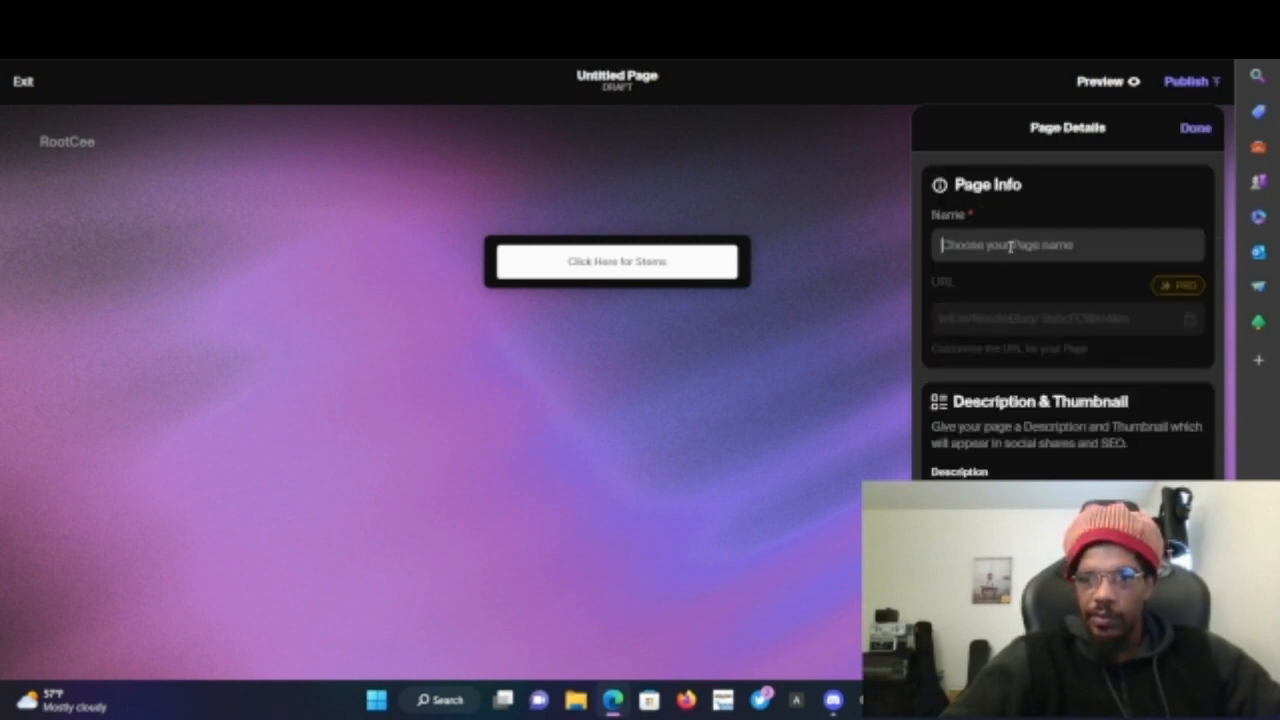
- Name the page Freshly Cooked Stems
type("Freshly")
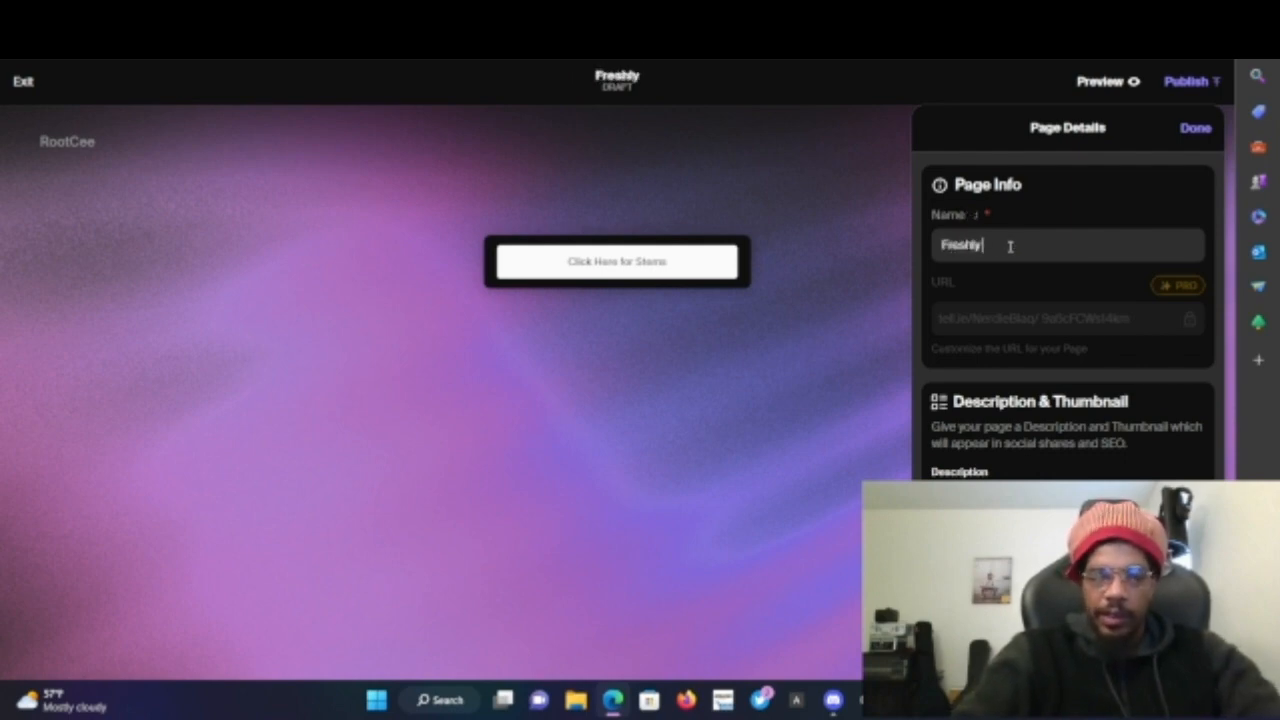
type(" Cooked")
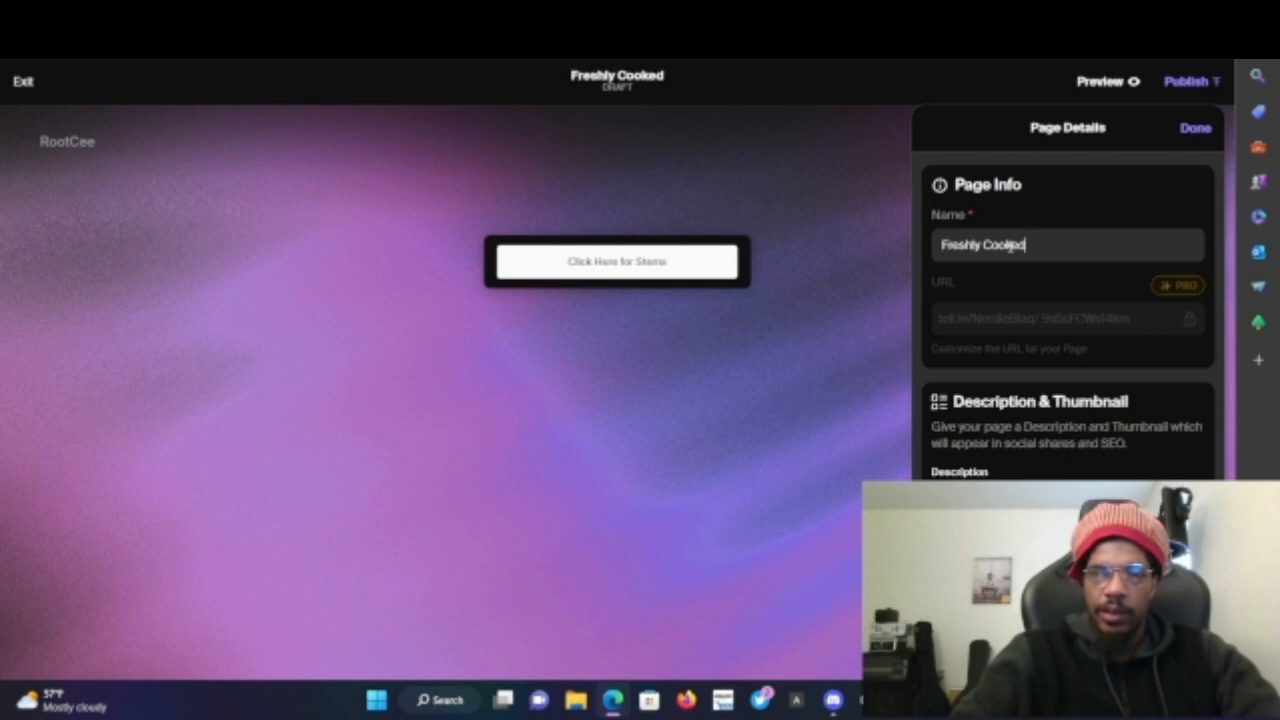
type(" Stems")
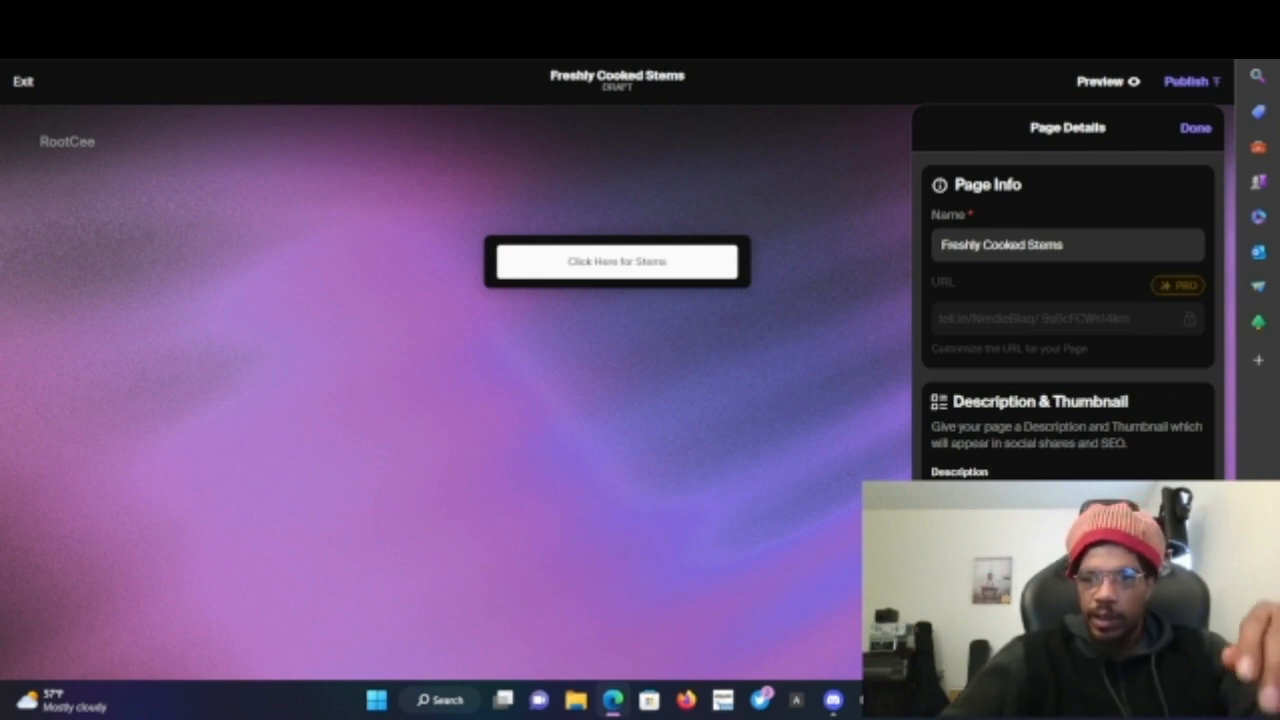
- Set the page's thumbnail image to IMG_7326
scroll(1068, 300, "down", 2)
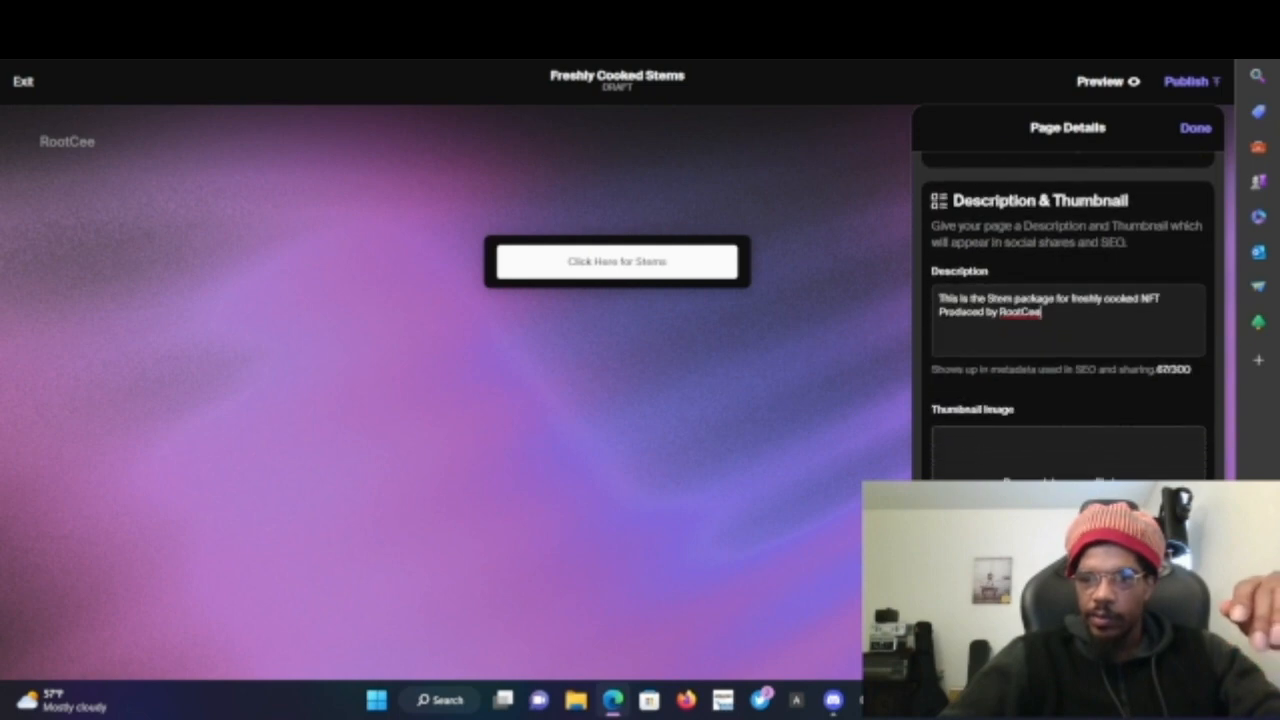
left_click(1068, 500)
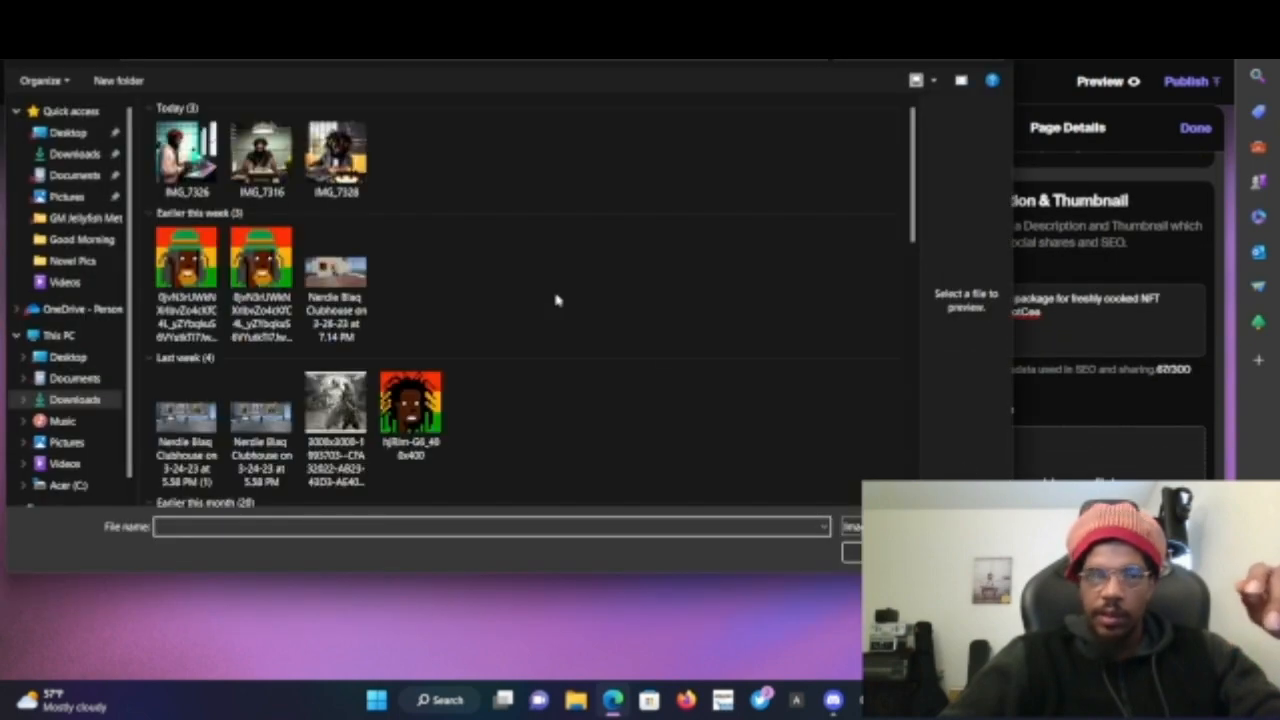
double_click(188, 160)
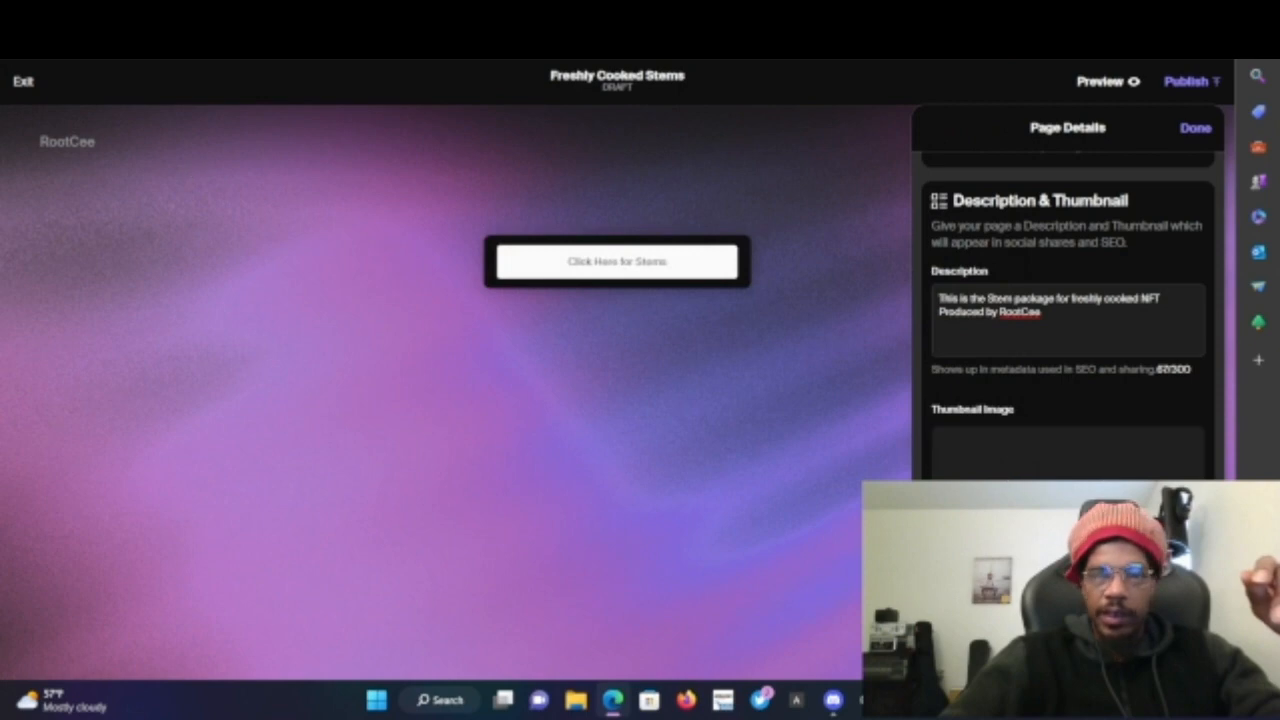
- Replace the page's background image with IMG_7326 in the Design settings
scroll(1068, 350, "down", 2)
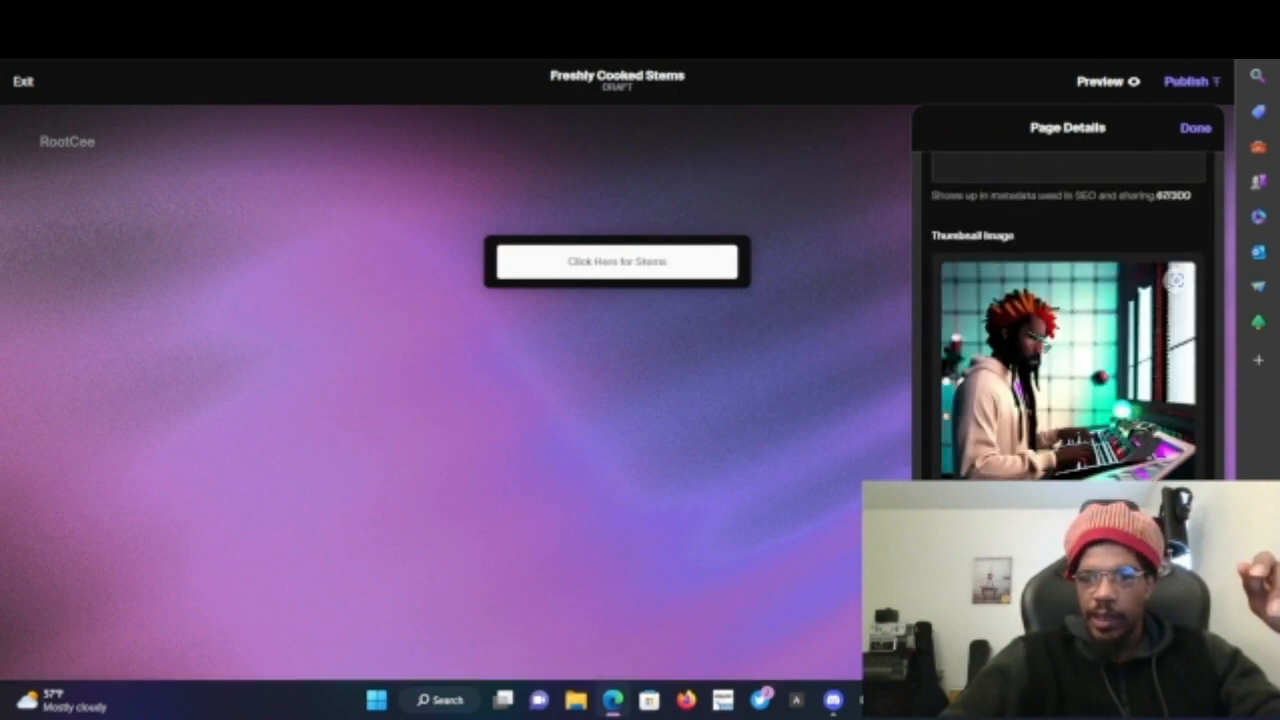
scroll(1068, 424, "up", 3)
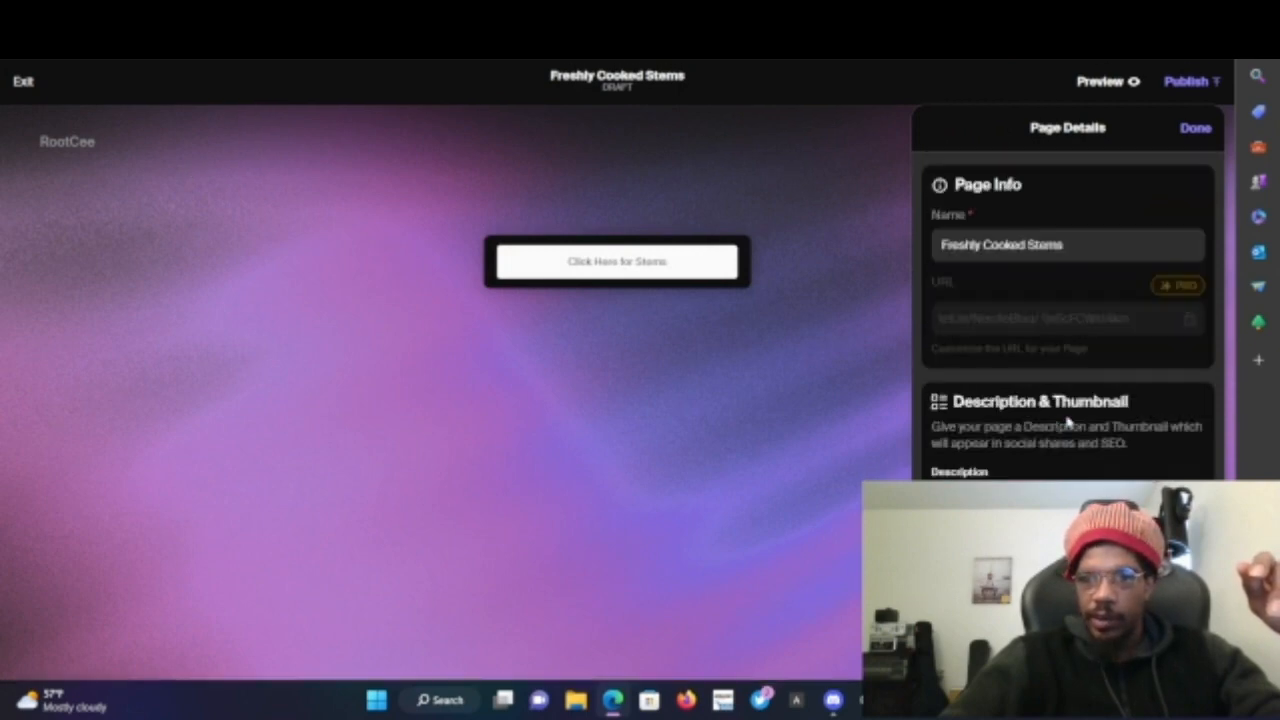
scroll(1068, 300, "down", 3)
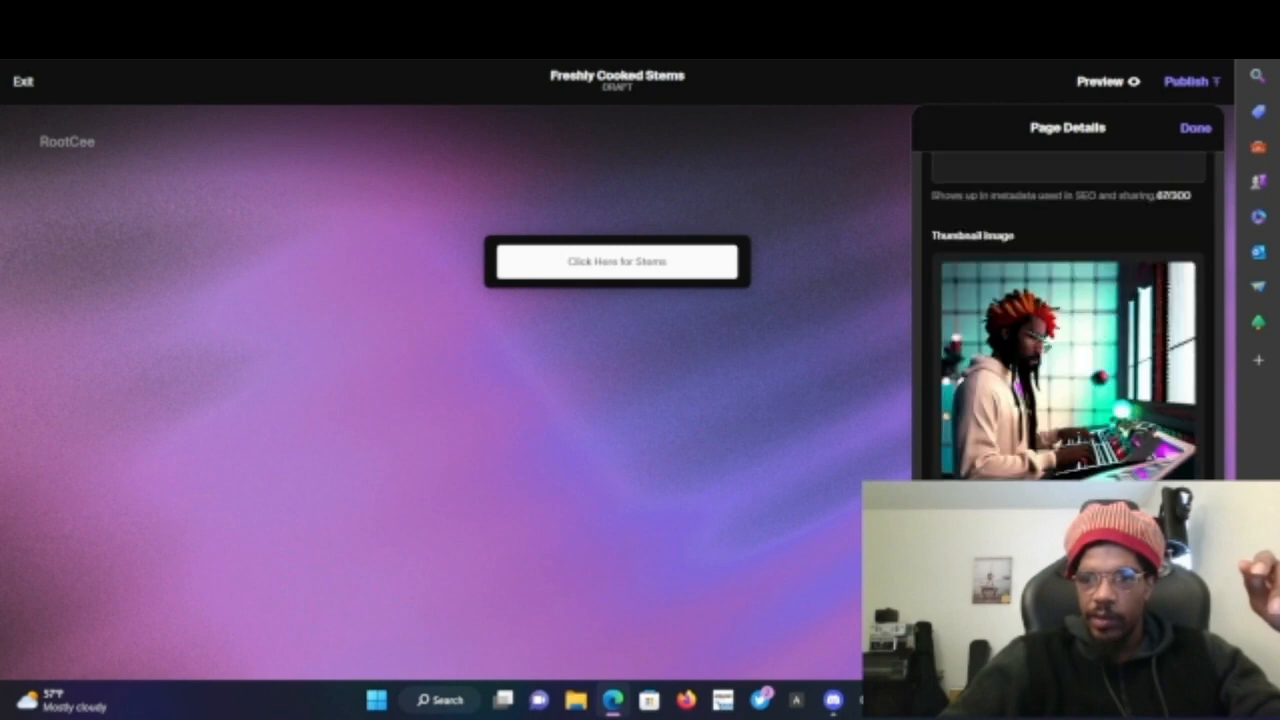
left_click(1068, 650)
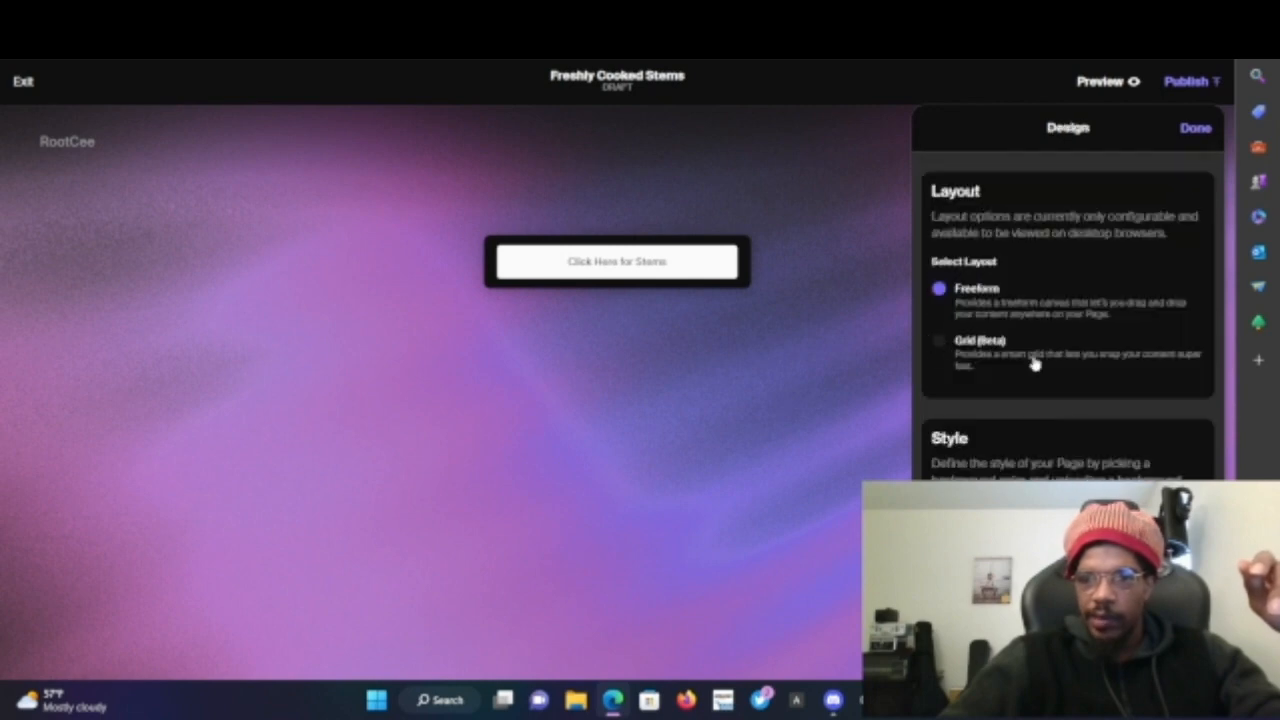
scroll(1040, 430, "down", 1)
scroll(1068, 316, "down", 3)
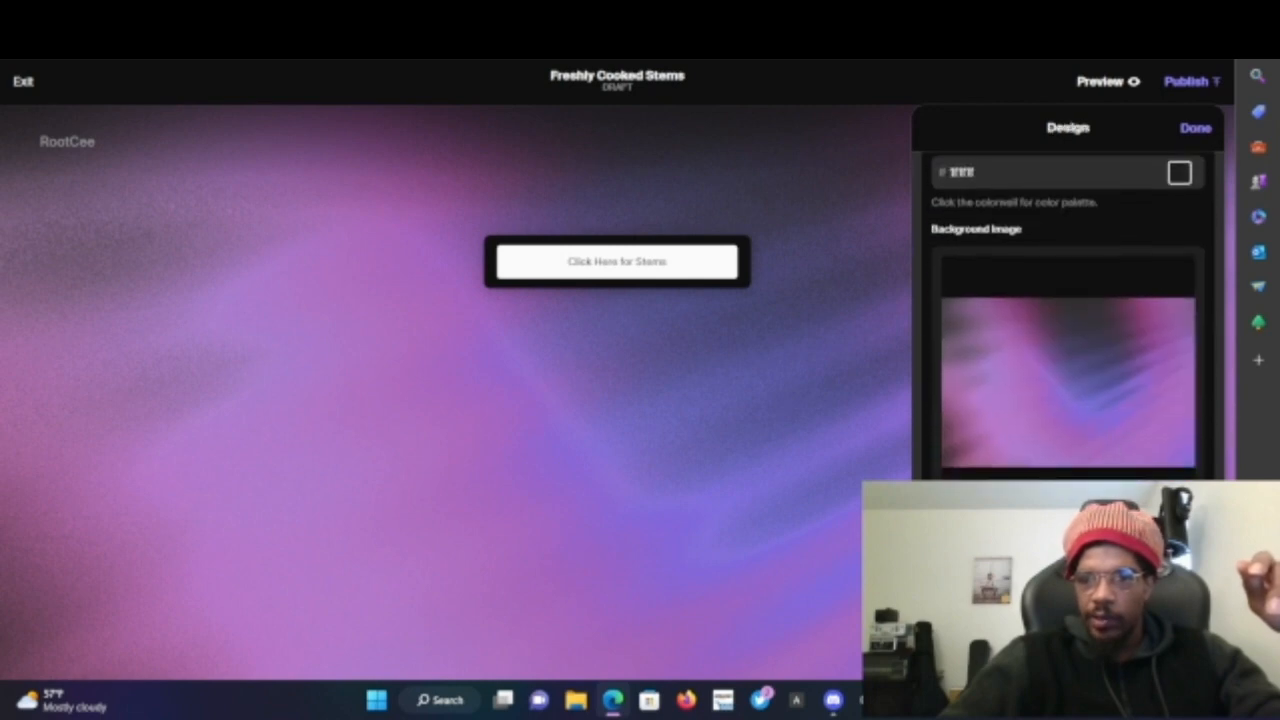
left_click(1066, 530)
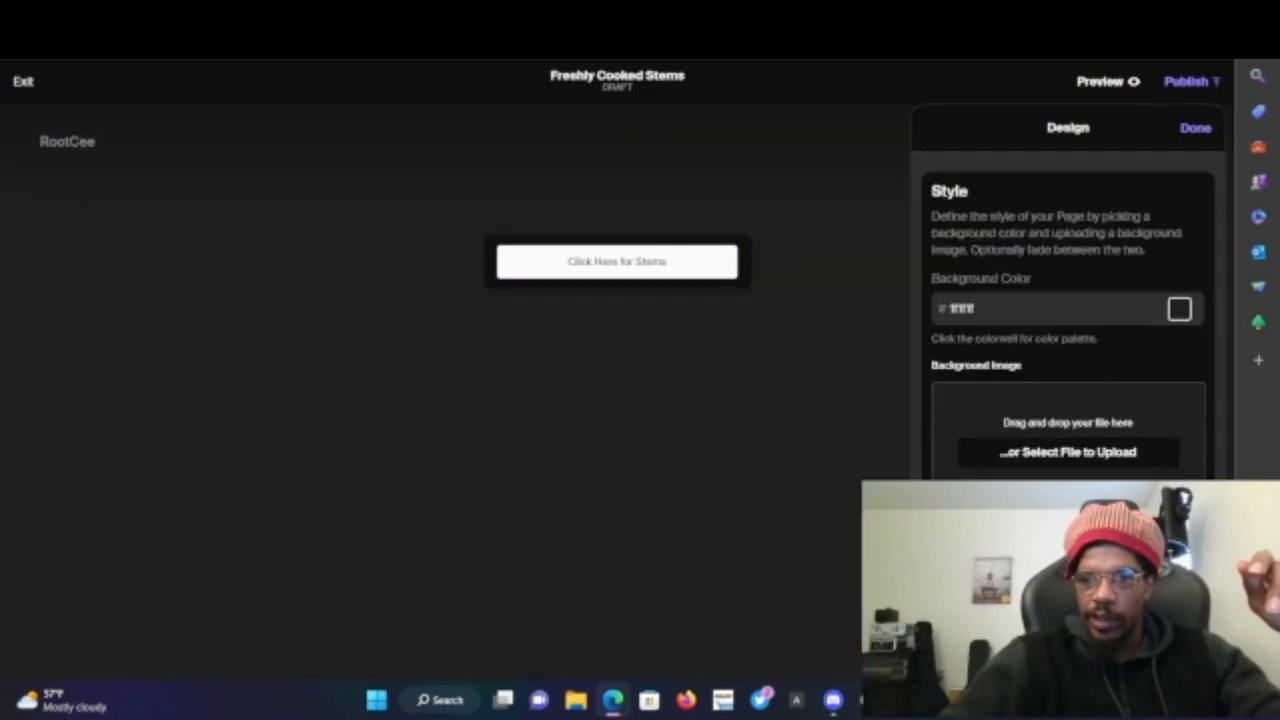
left_click(1060, 455)
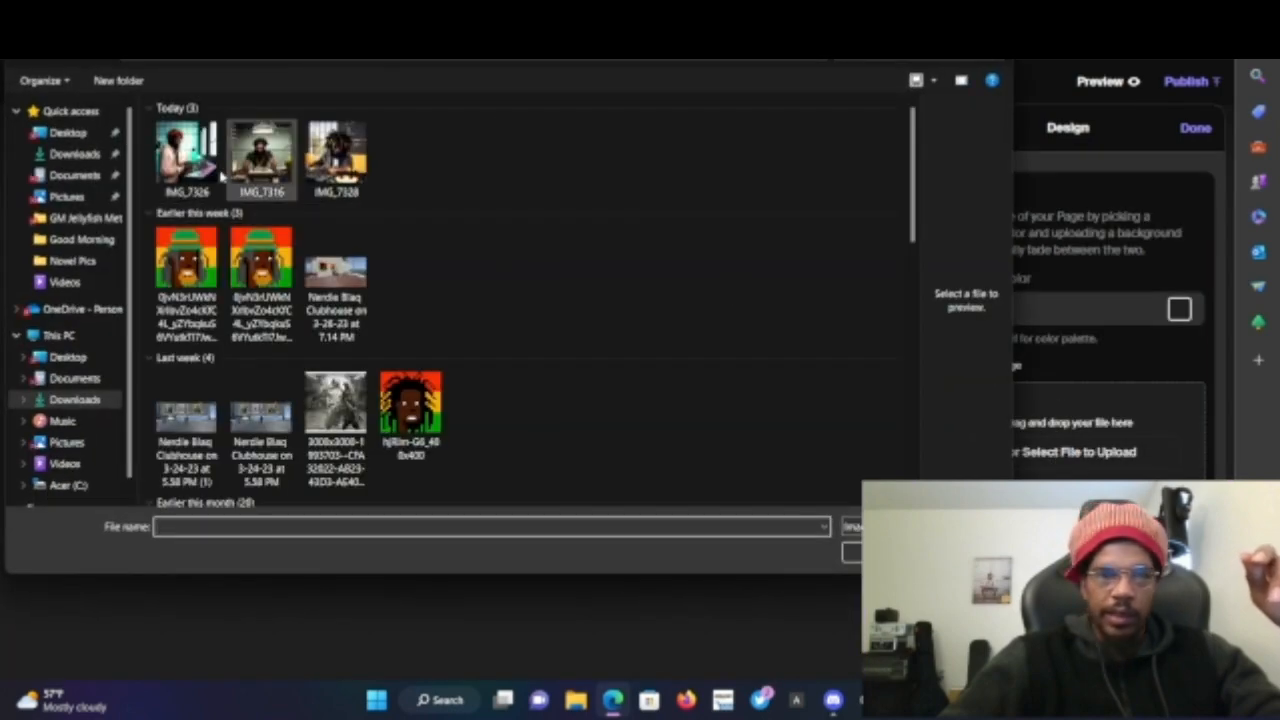
left_click(185, 158)
double_click(200, 172)
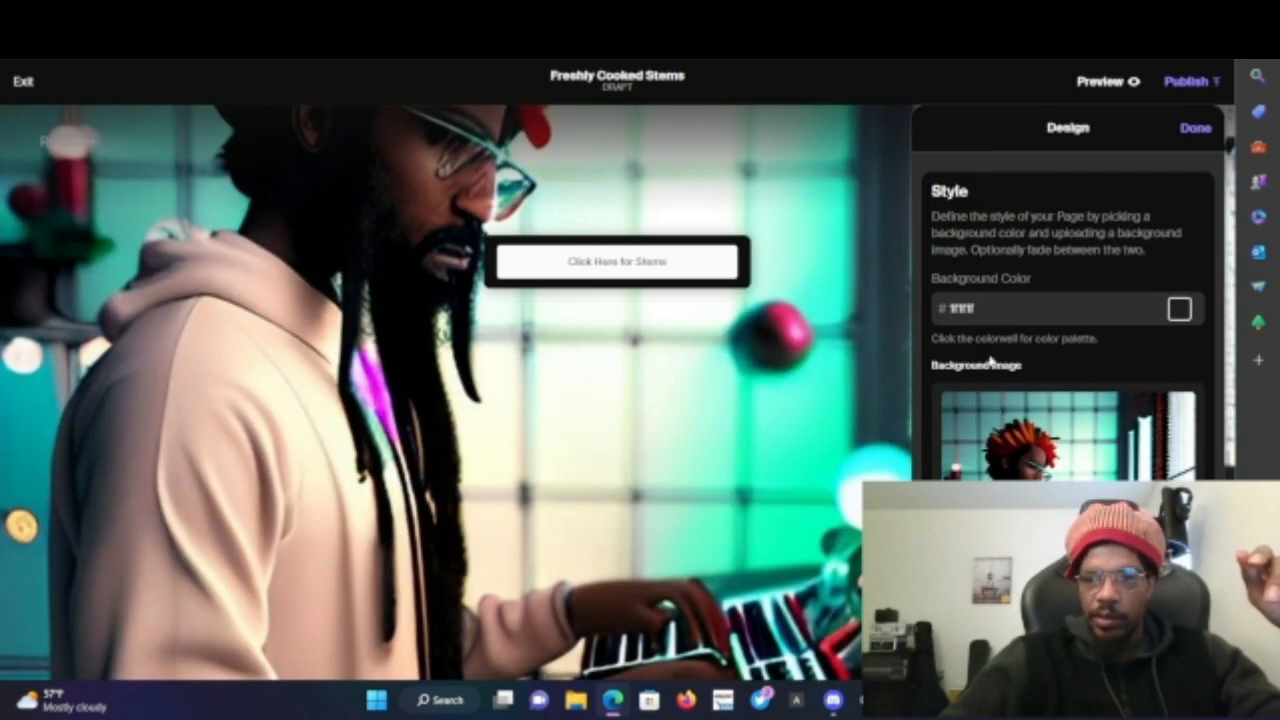
- Open the Add Tile options from the Tiles panel
scroll(1068, 320, "down", 2)
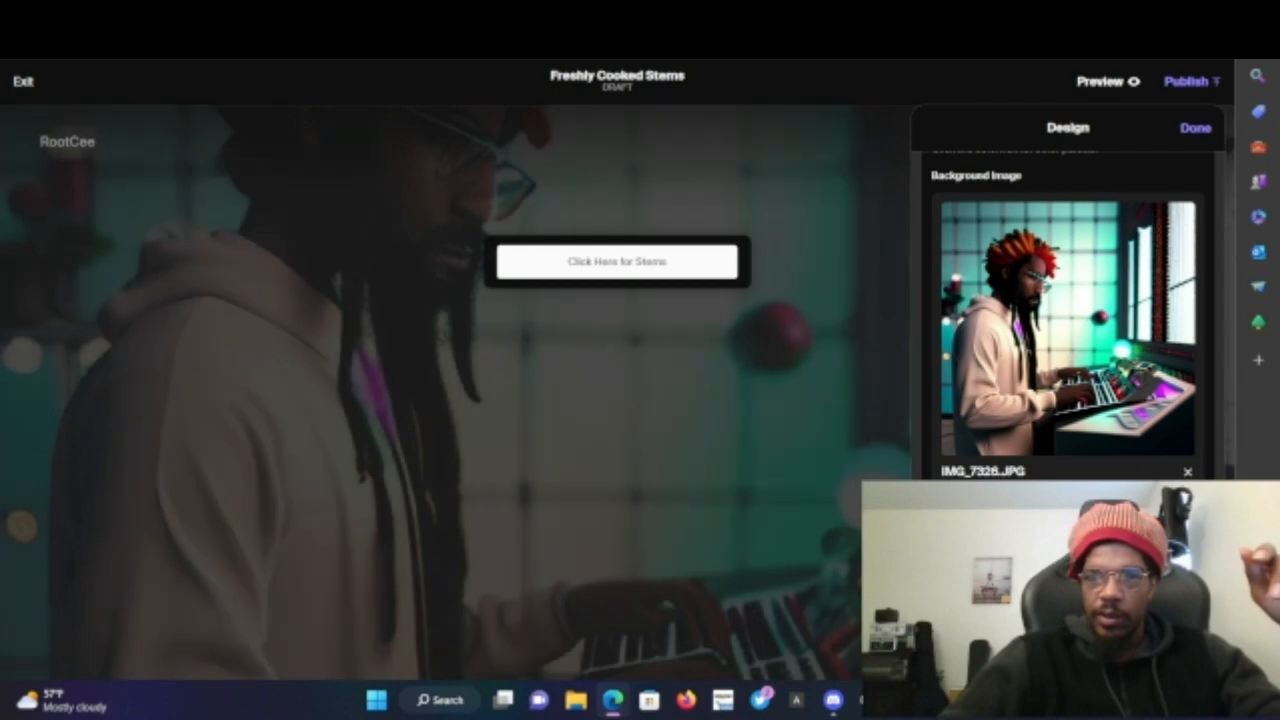
scroll(1068, 320, "down", 1)
scroll(1068, 320, "up", 1)
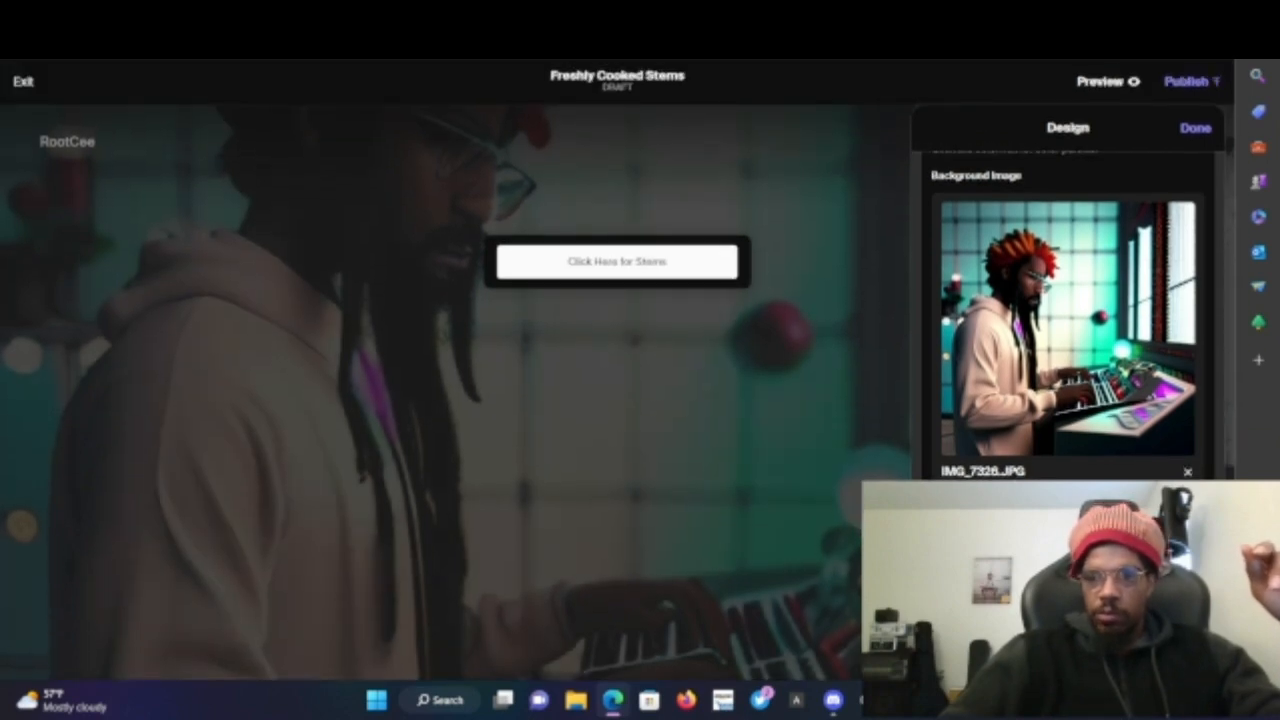
left_click(1068, 650)
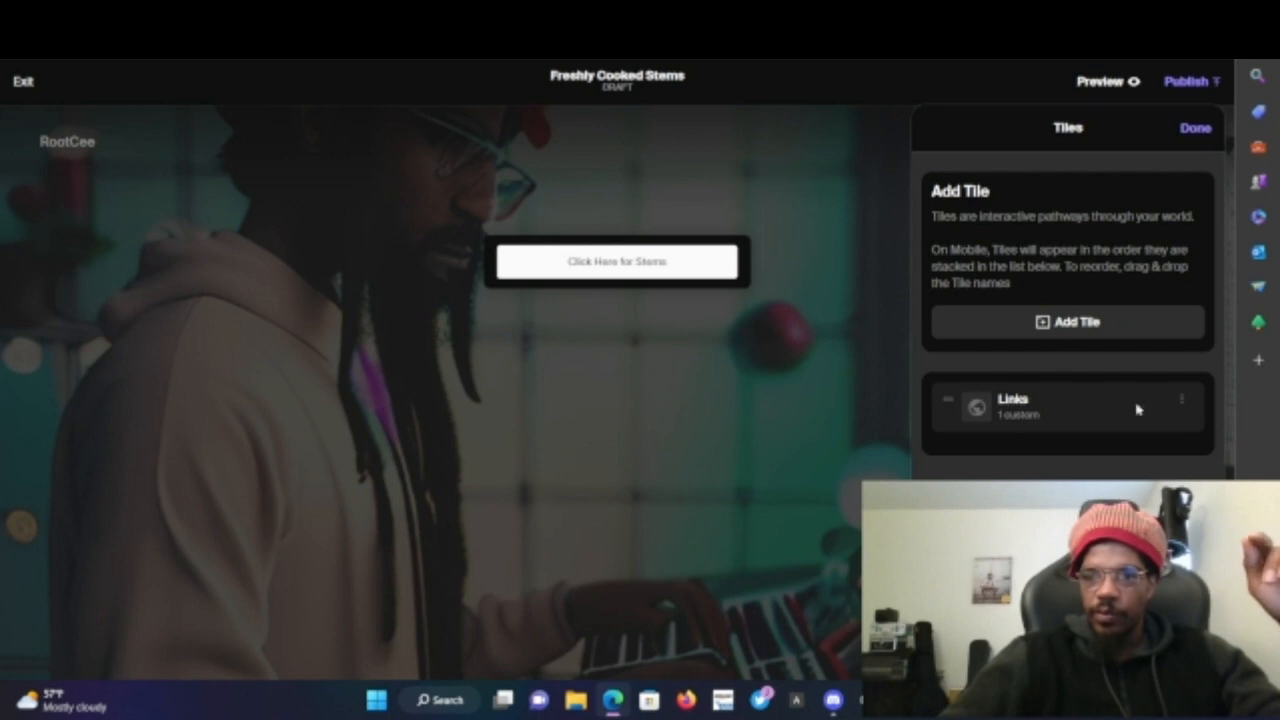
left_click(1073, 339)
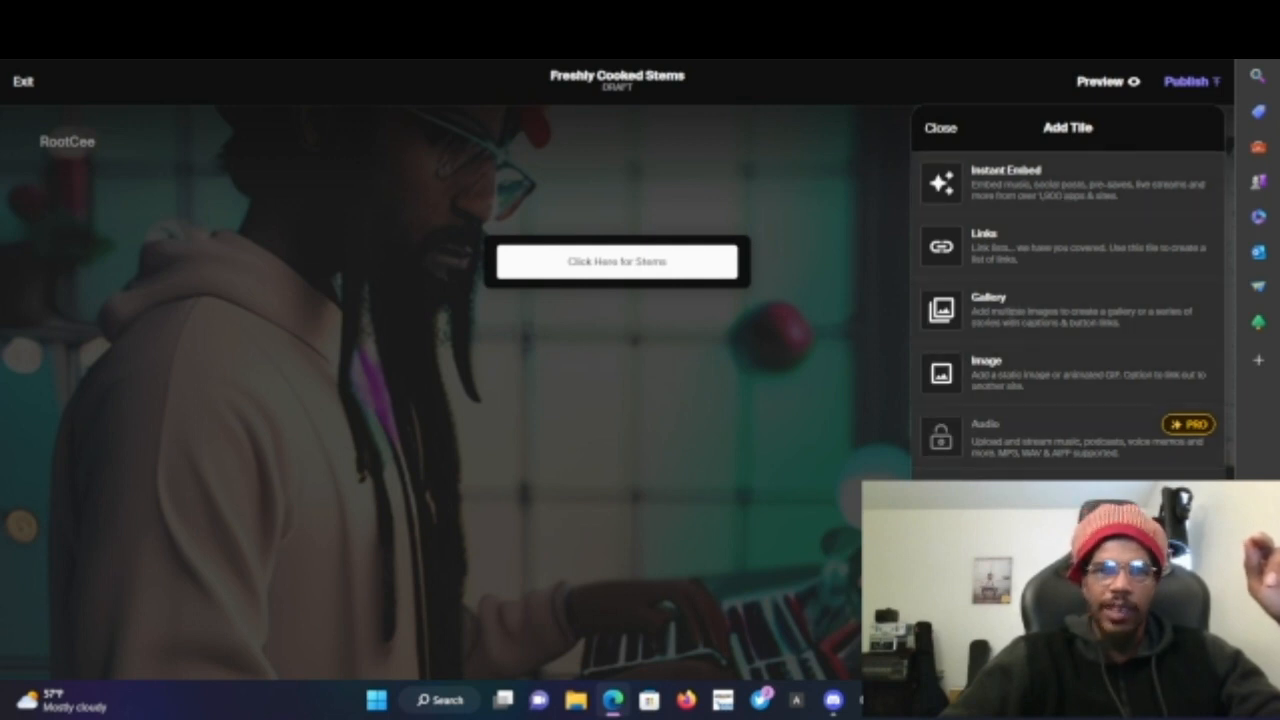
- Switch to the thirdweb tab and review the Freshy Cooked NFT's description and properties in the mint form
key("ctrl+Tab")
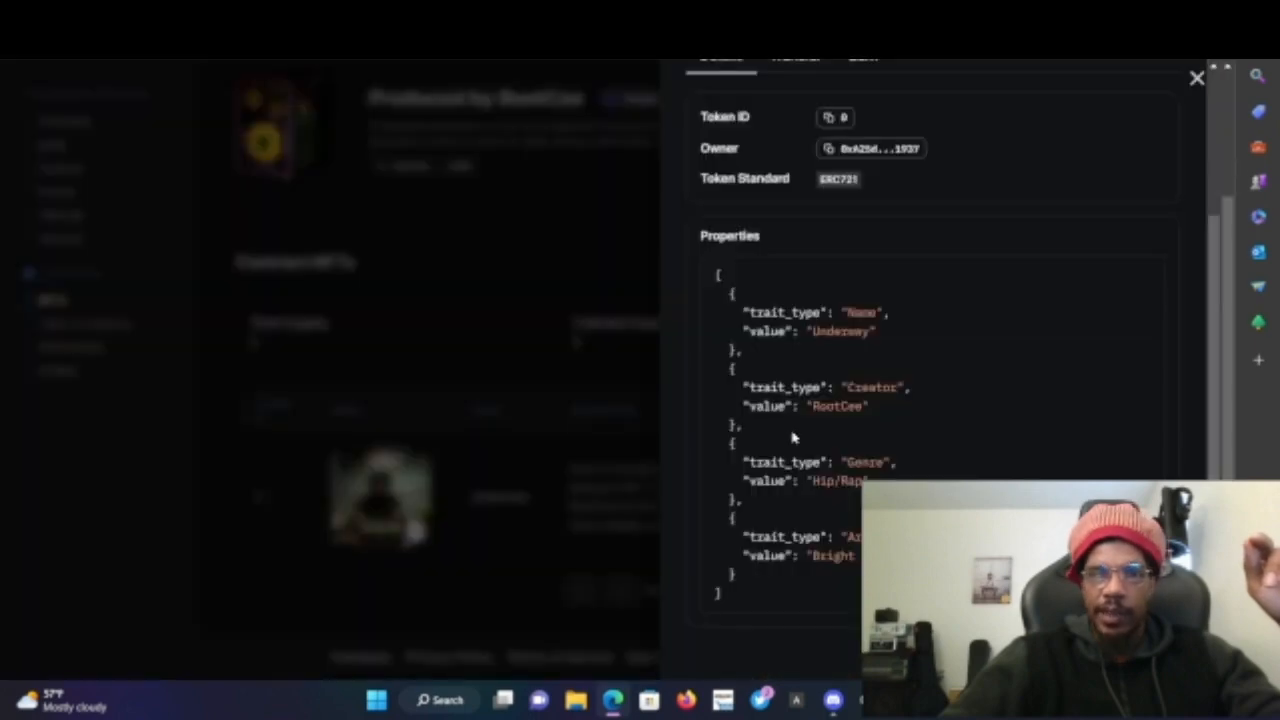
key("ctrl+Tab")
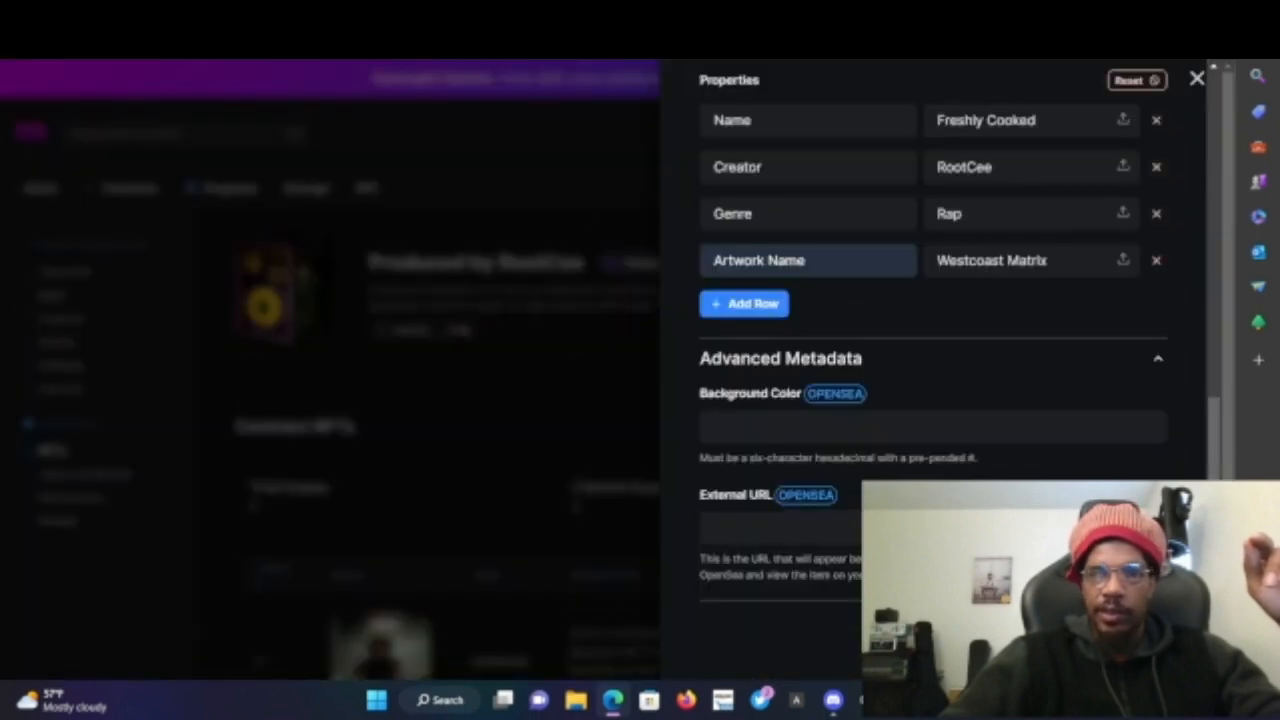
scroll(330, 370, "down", 1)
scroll(1160, 365, "up", 2)
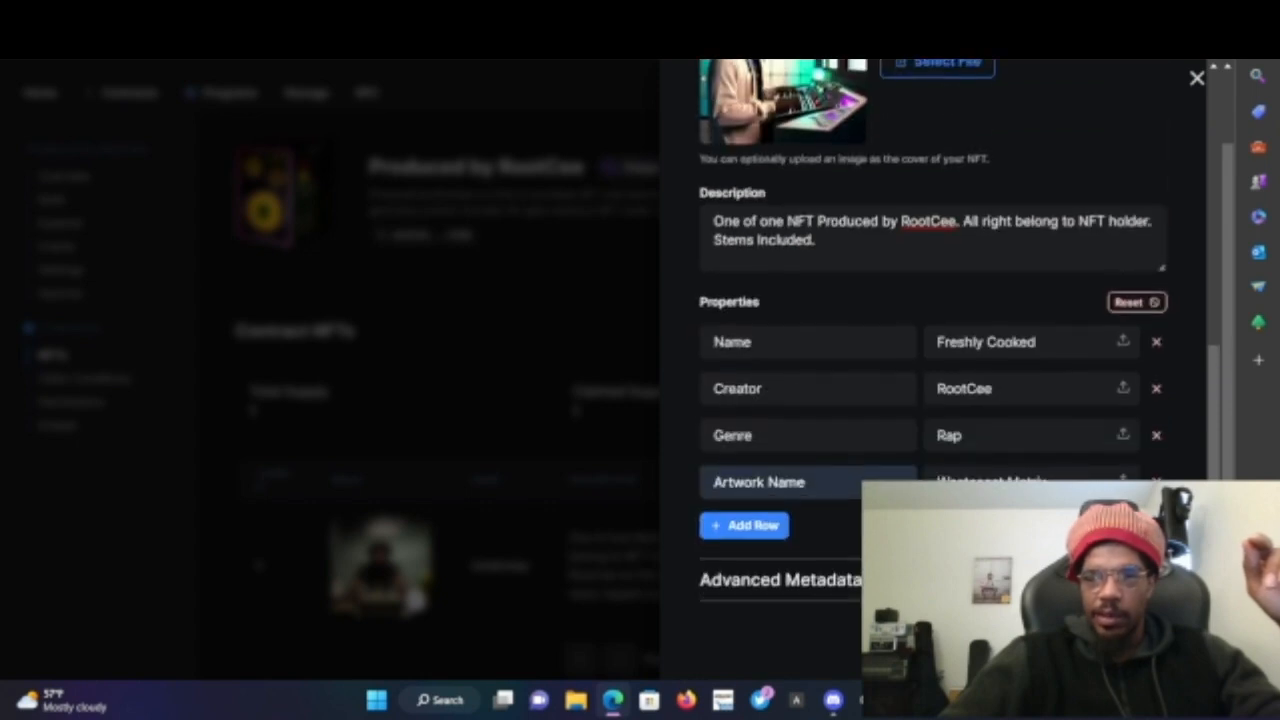
scroll(758, 207, "up", 5)
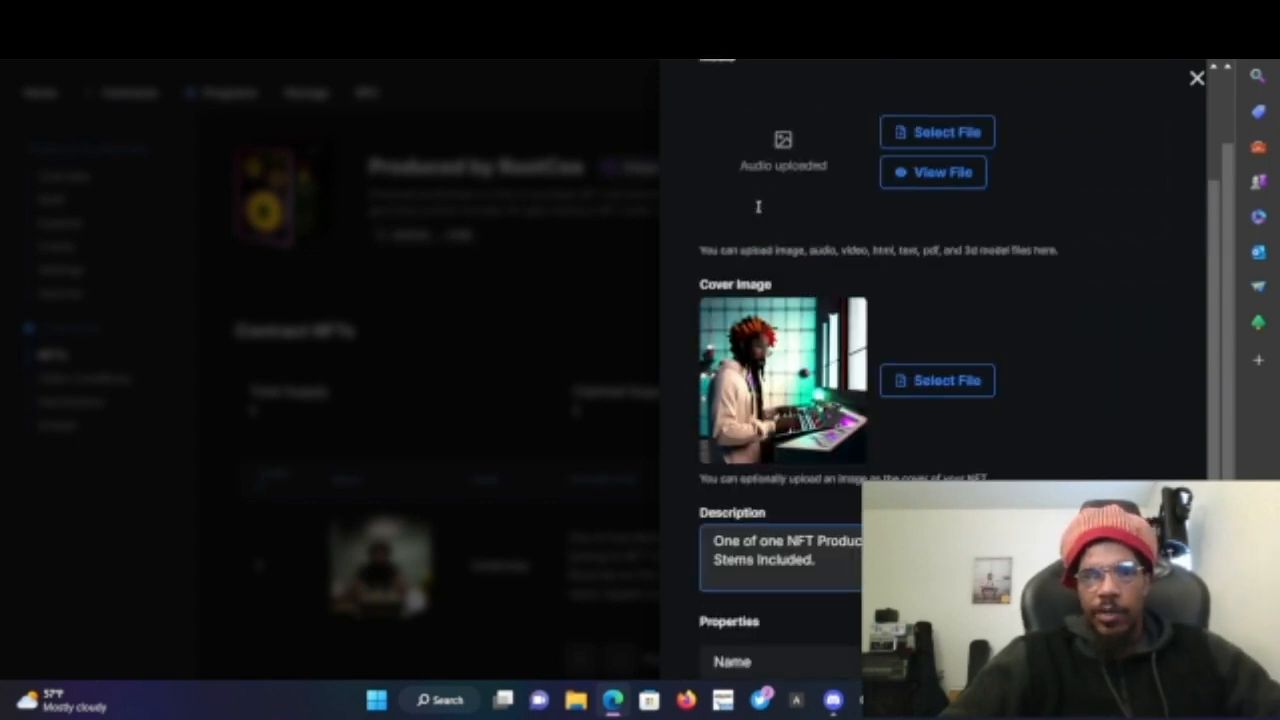
scroll(759, 207, "down", 5)
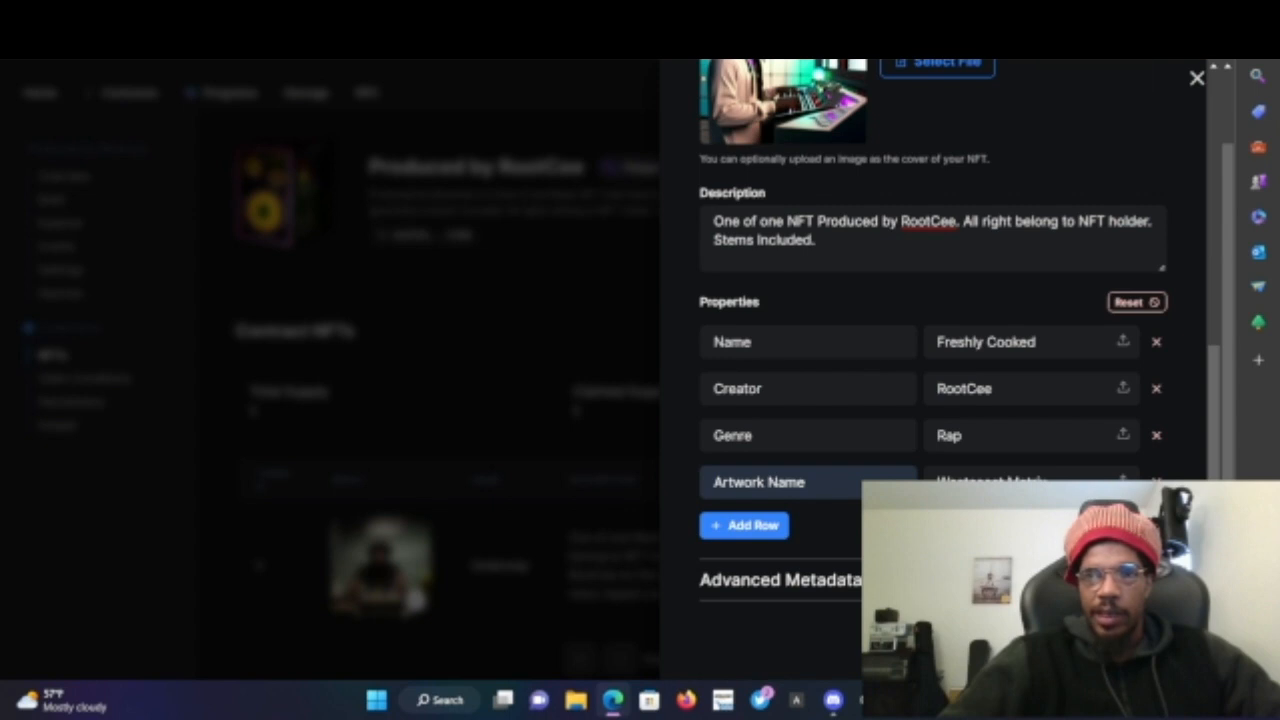
- Confirm the pending thirdweb contract interaction in the MetaMask wallet to lazy-mint the NFT
left_click(1028, 42)
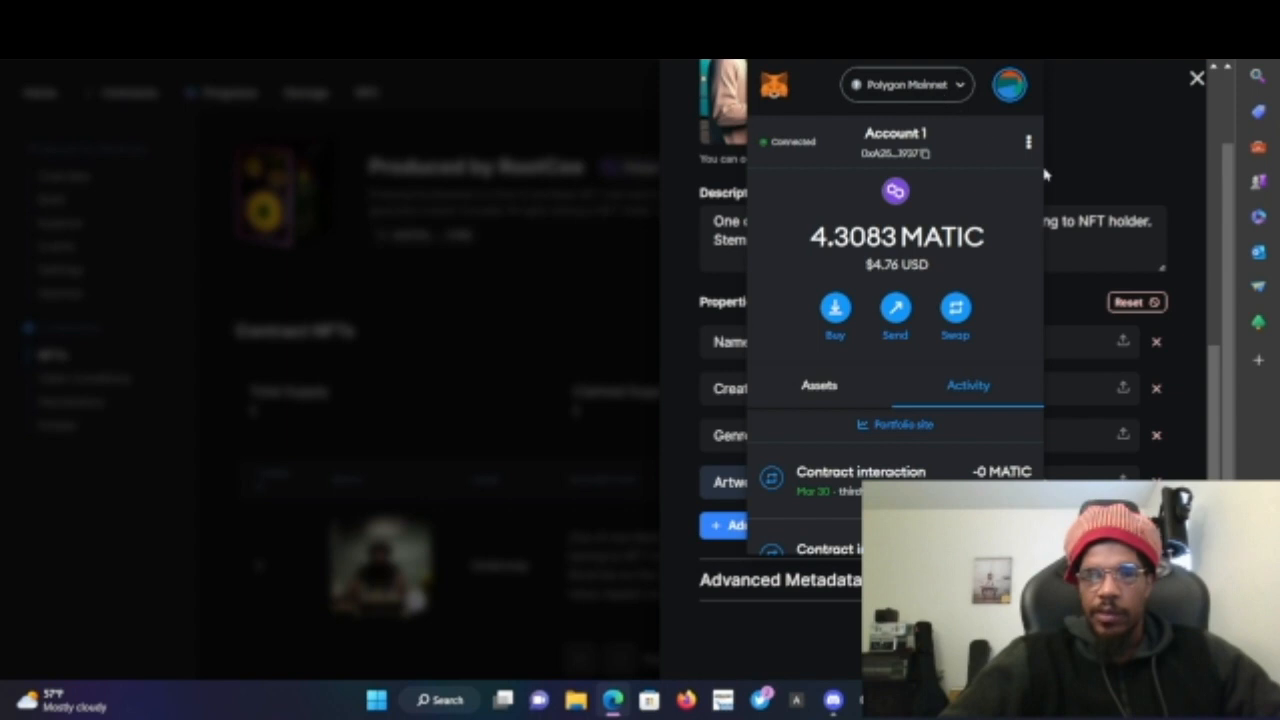
left_click(1093, 176)
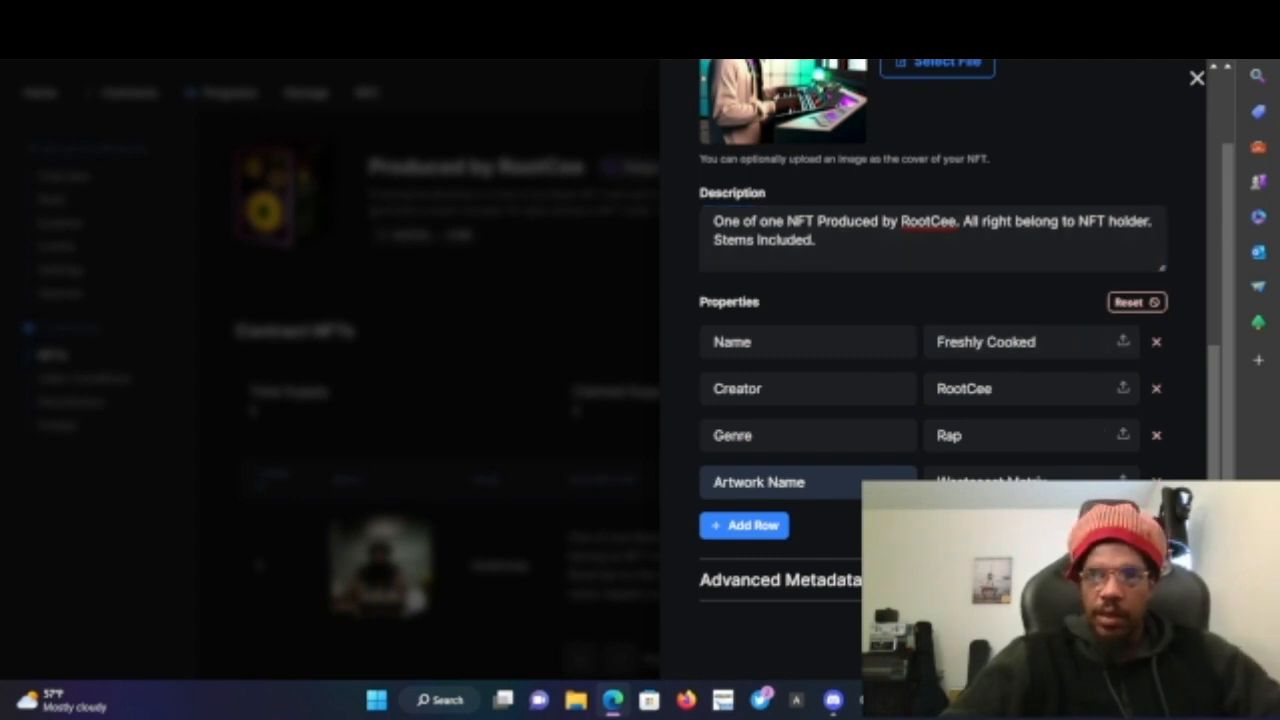
scroll(1010, 480, "up", 3)
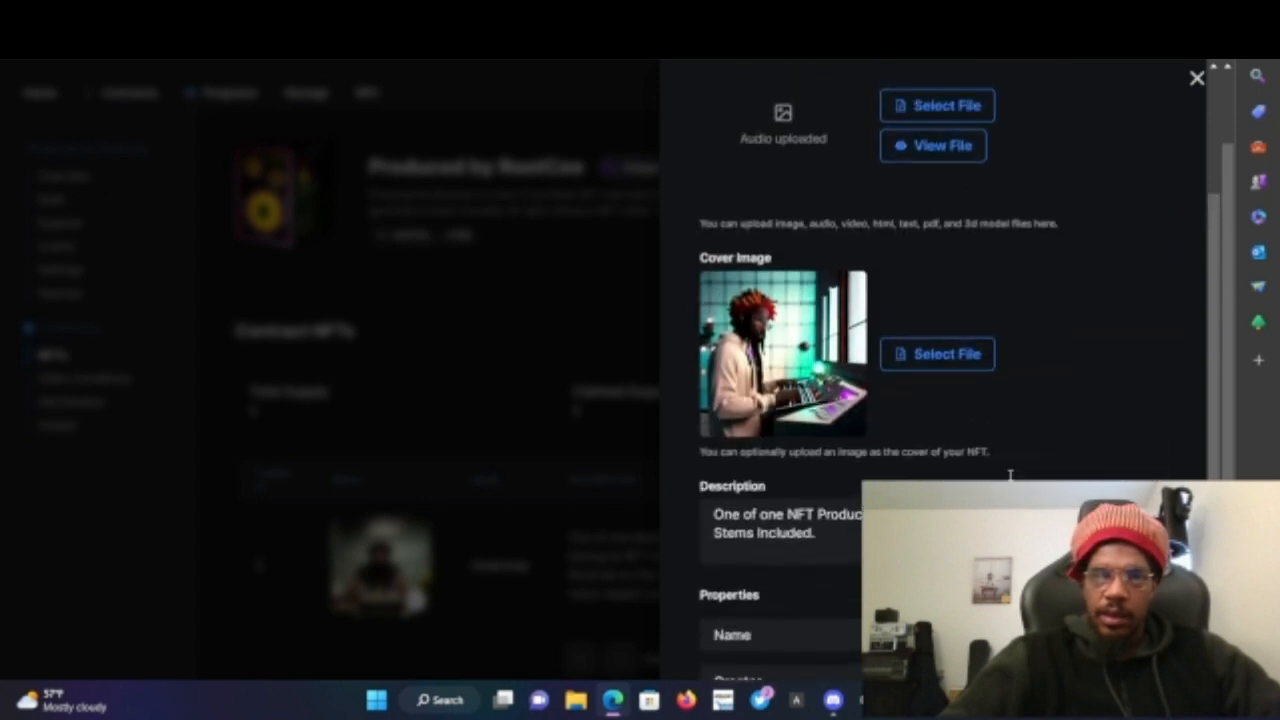
scroll(1010, 480, "up", 2)
scroll(1010, 480, "down", 5)
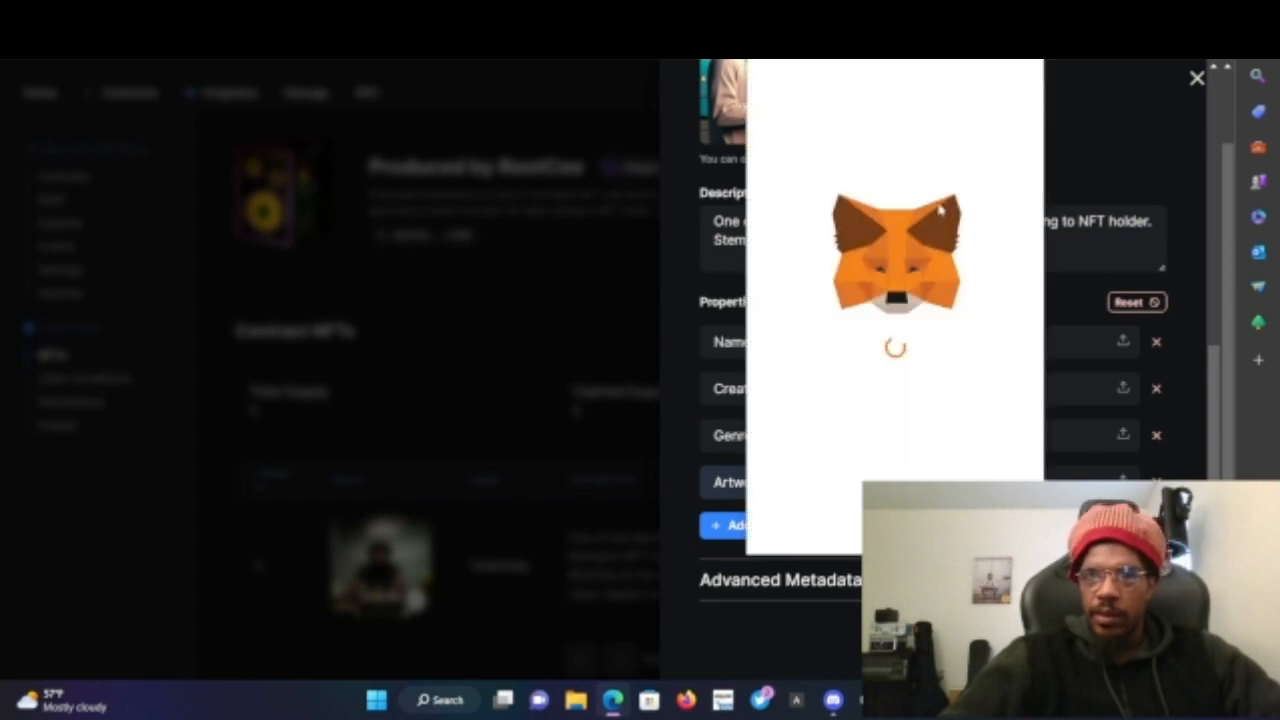
scroll(848, 306, "down", 2)
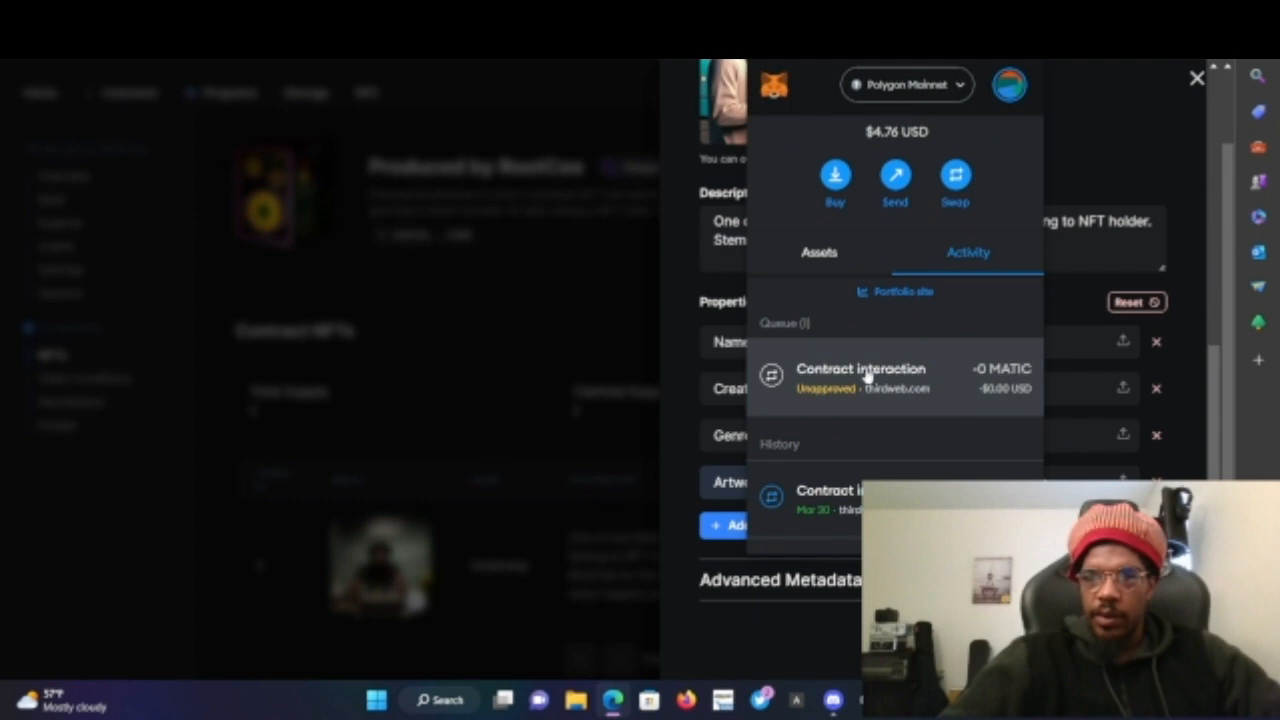
left_click(866, 375)
scroll(858, 420, "down", 2)
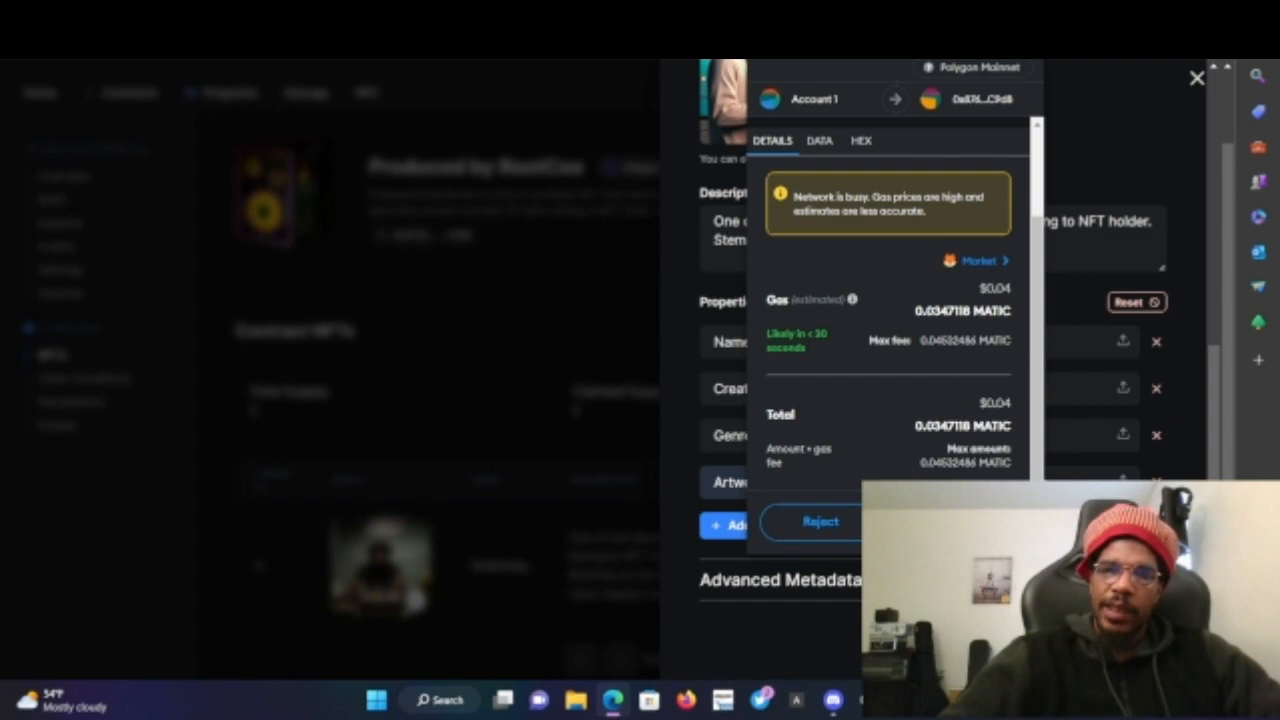
left_click(968, 522)
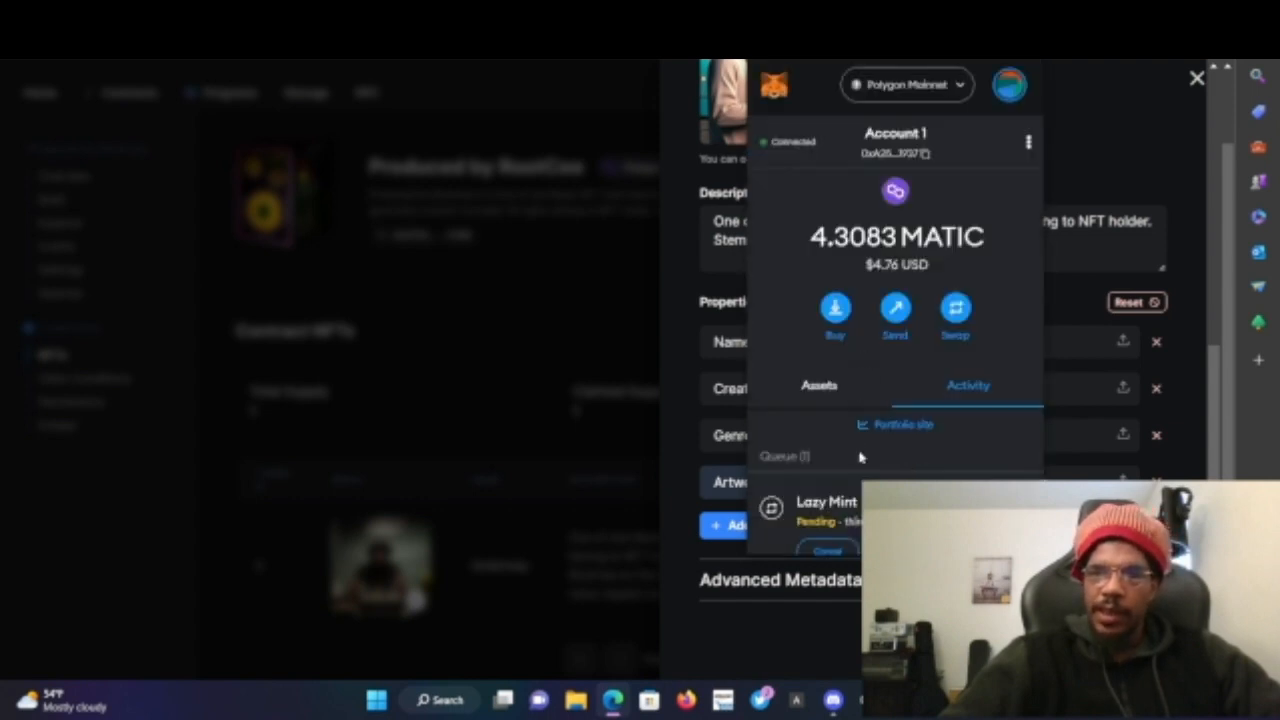
- Open the minted Freshy Cooked NFT's details from the Contract NFTs list and review its properties
scroll(865, 360, "down", 2)
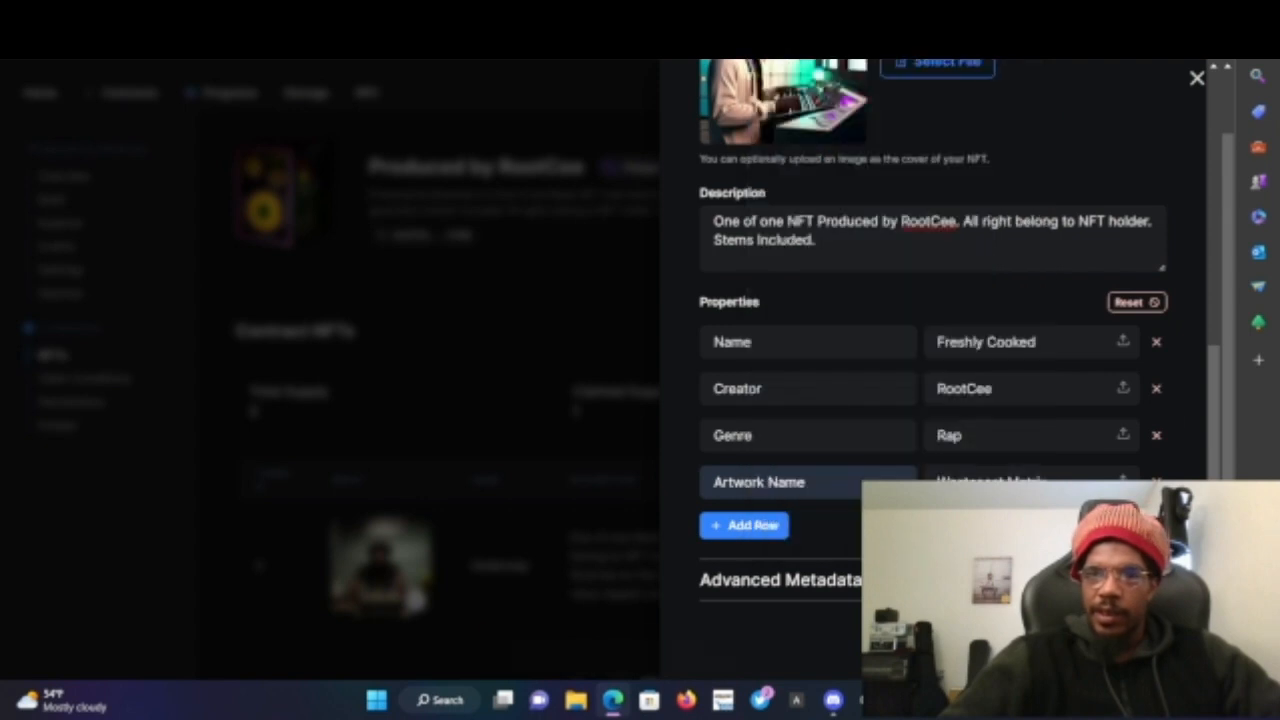
scroll(766, 514, "down", 2)
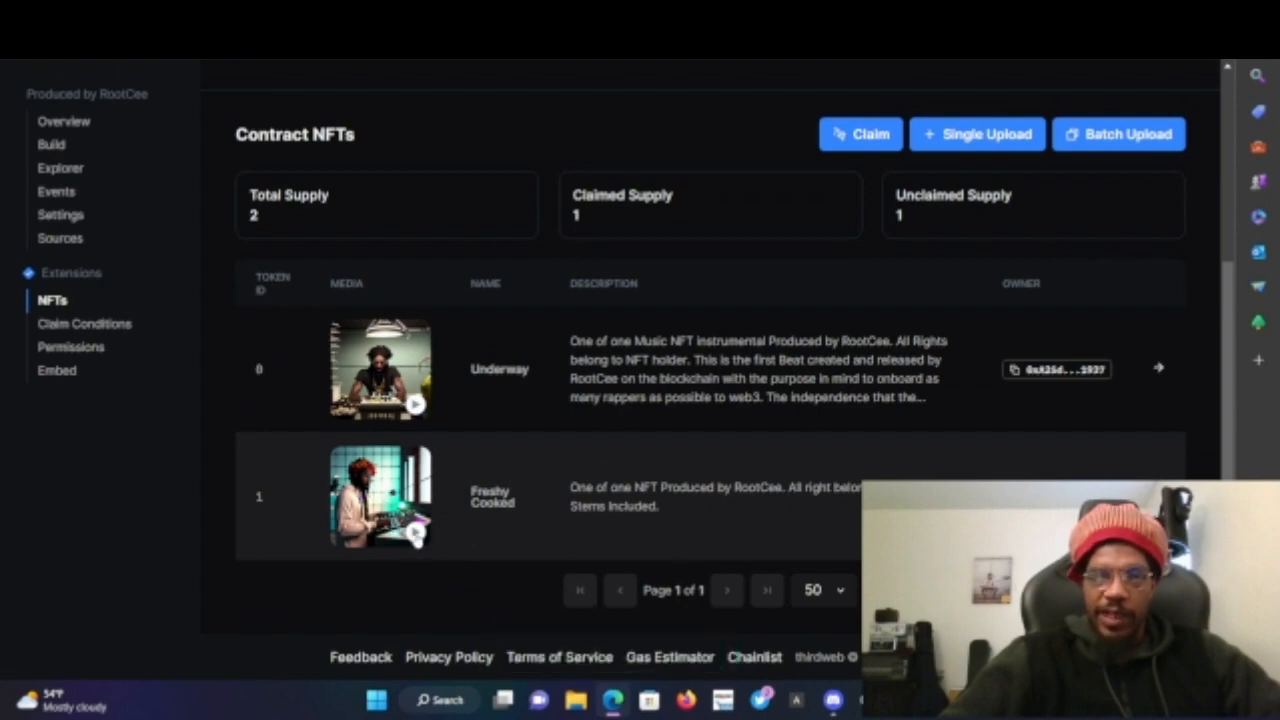
left_click(416, 531)
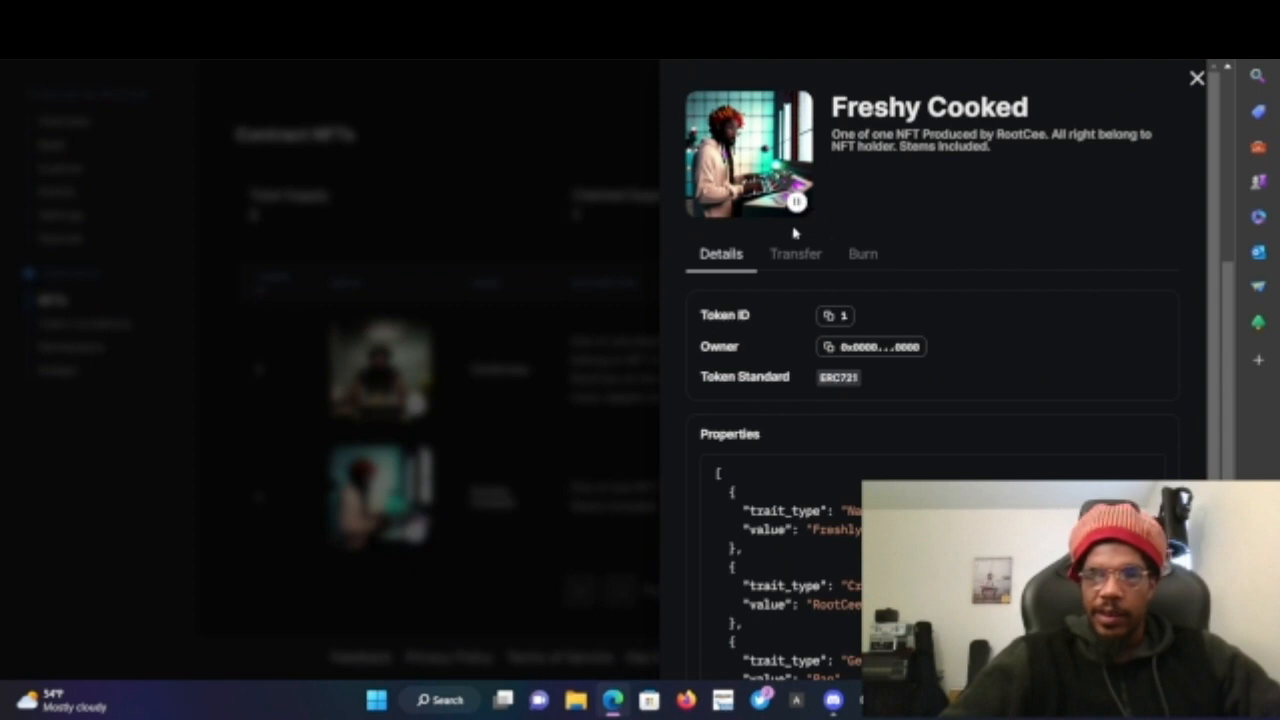
scroll(930, 209, "down", 2)
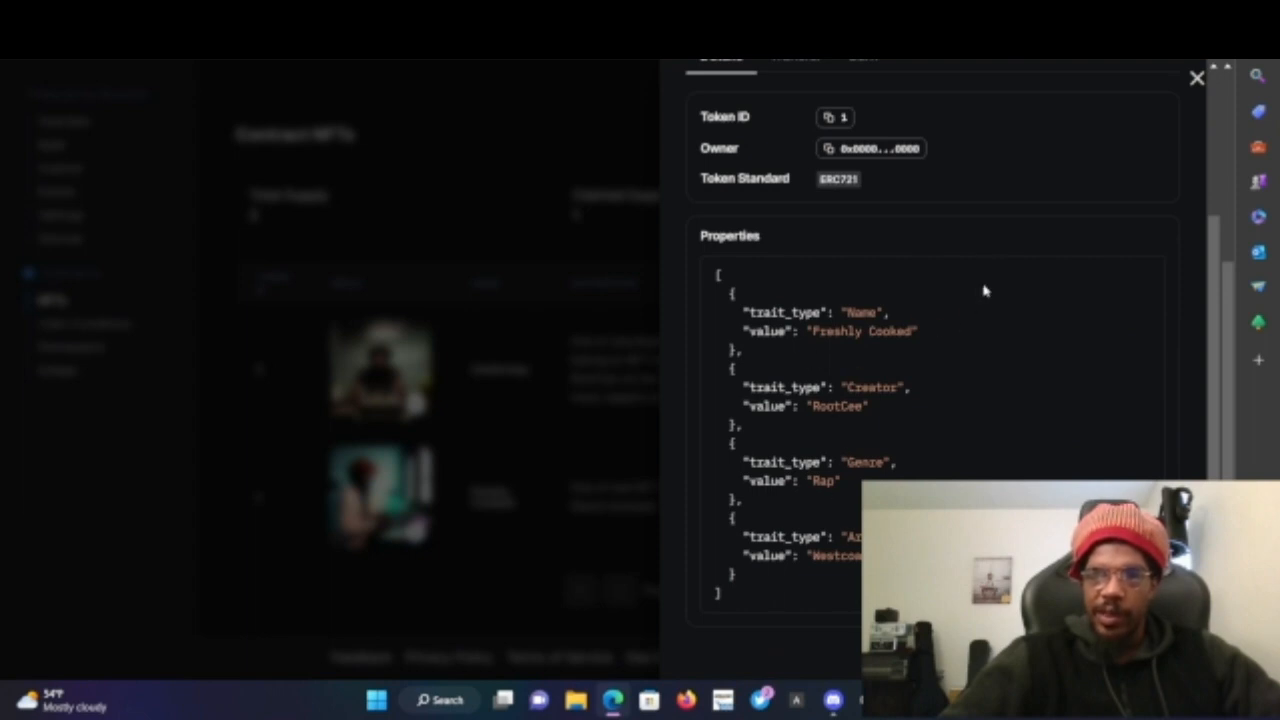
scroll(991, 244, "up", 2)
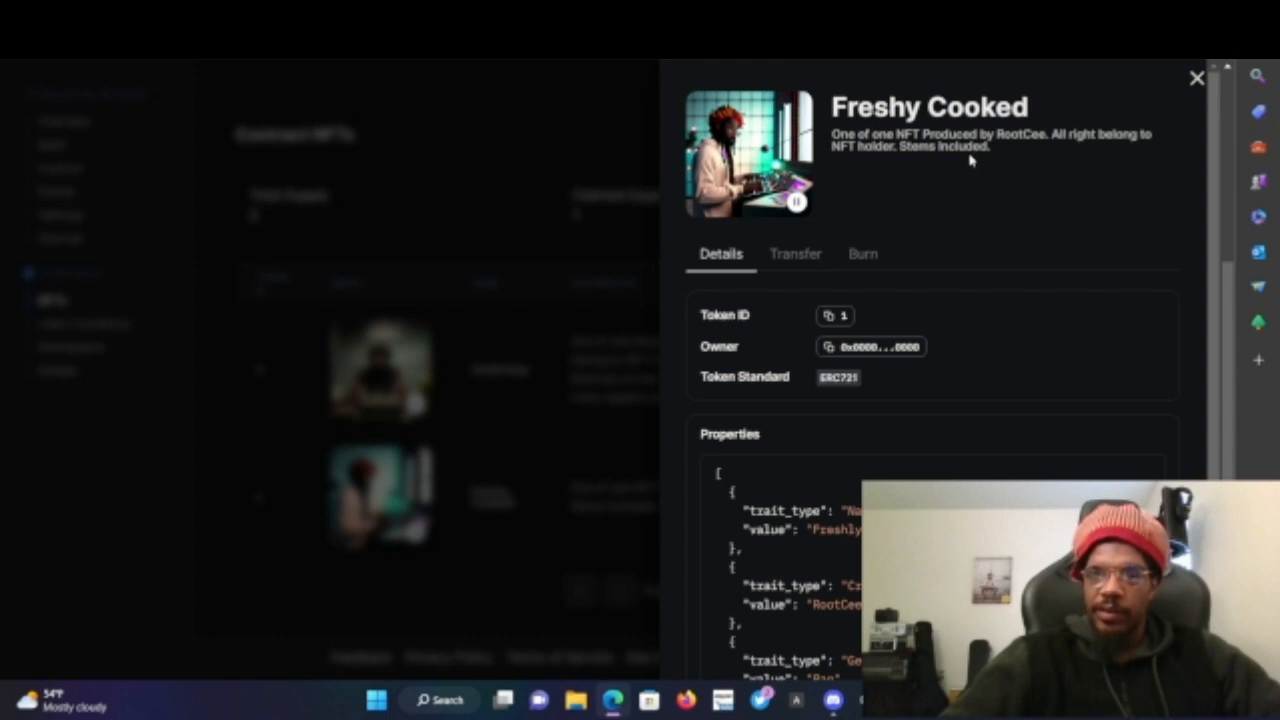
left_click(1197, 80)
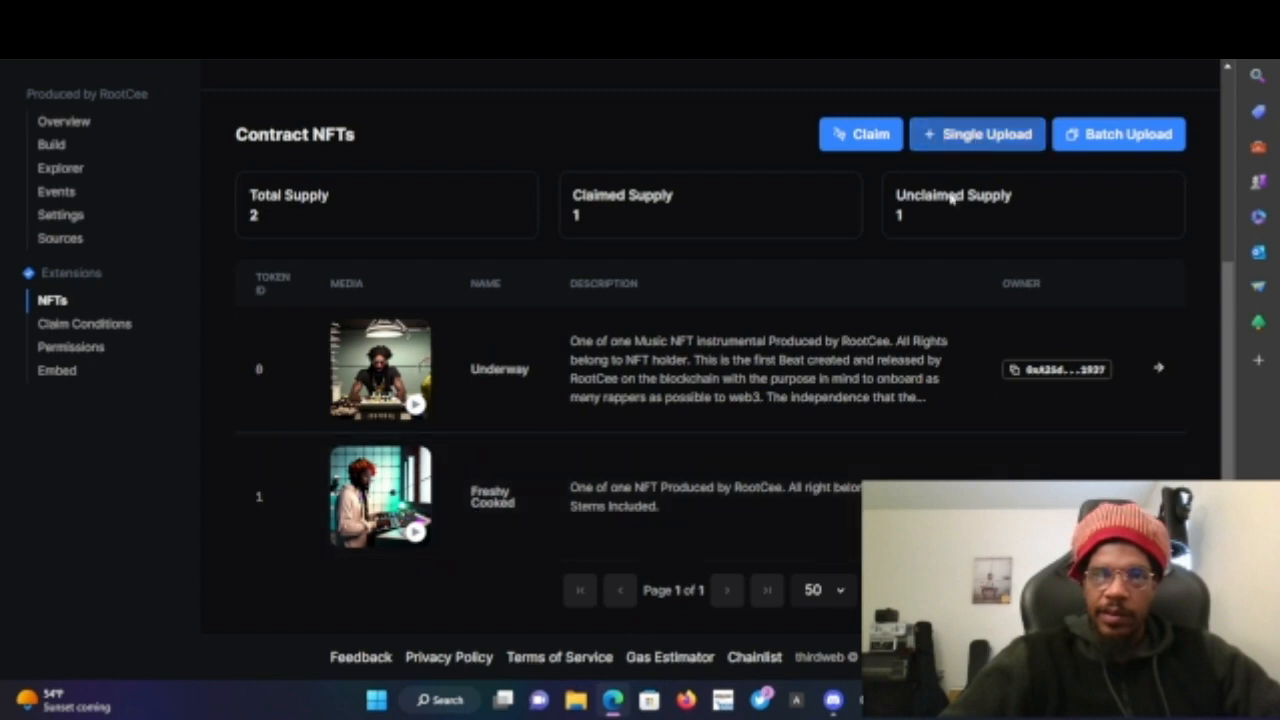
- Open the contract's Claim Conditions settings
left_click(86, 328)
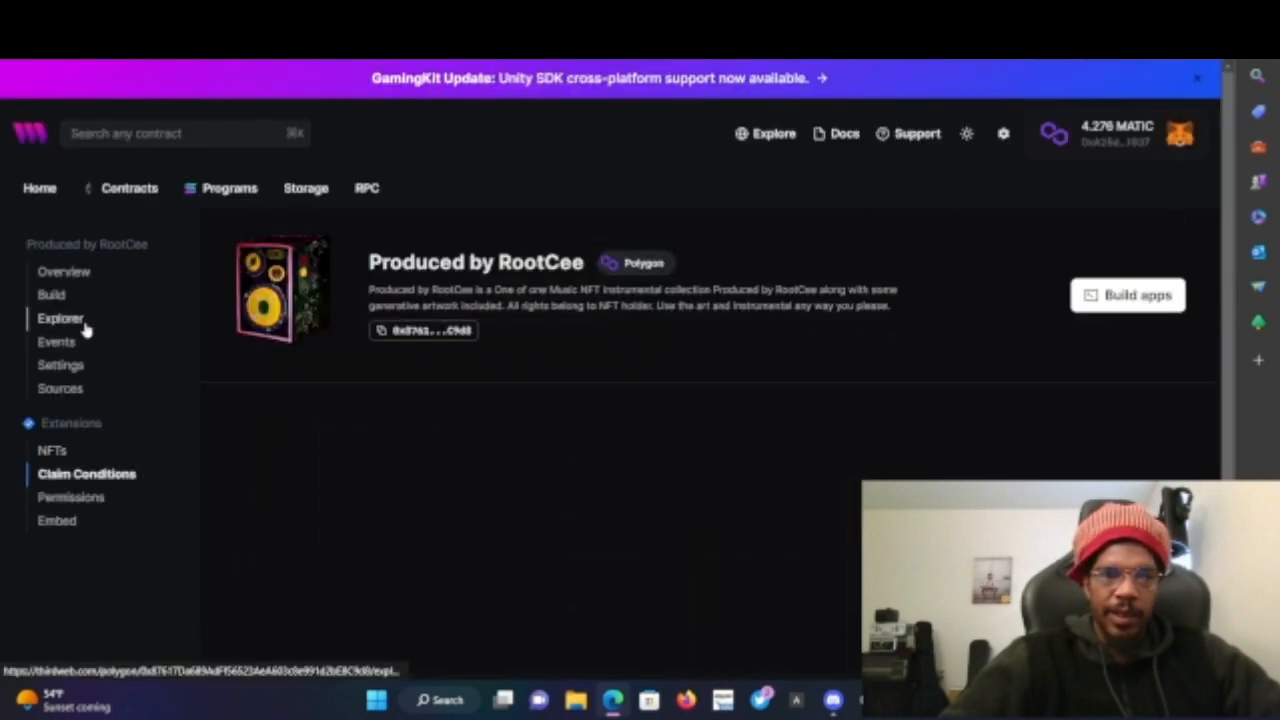
scroll(475, 358, "down", 3)
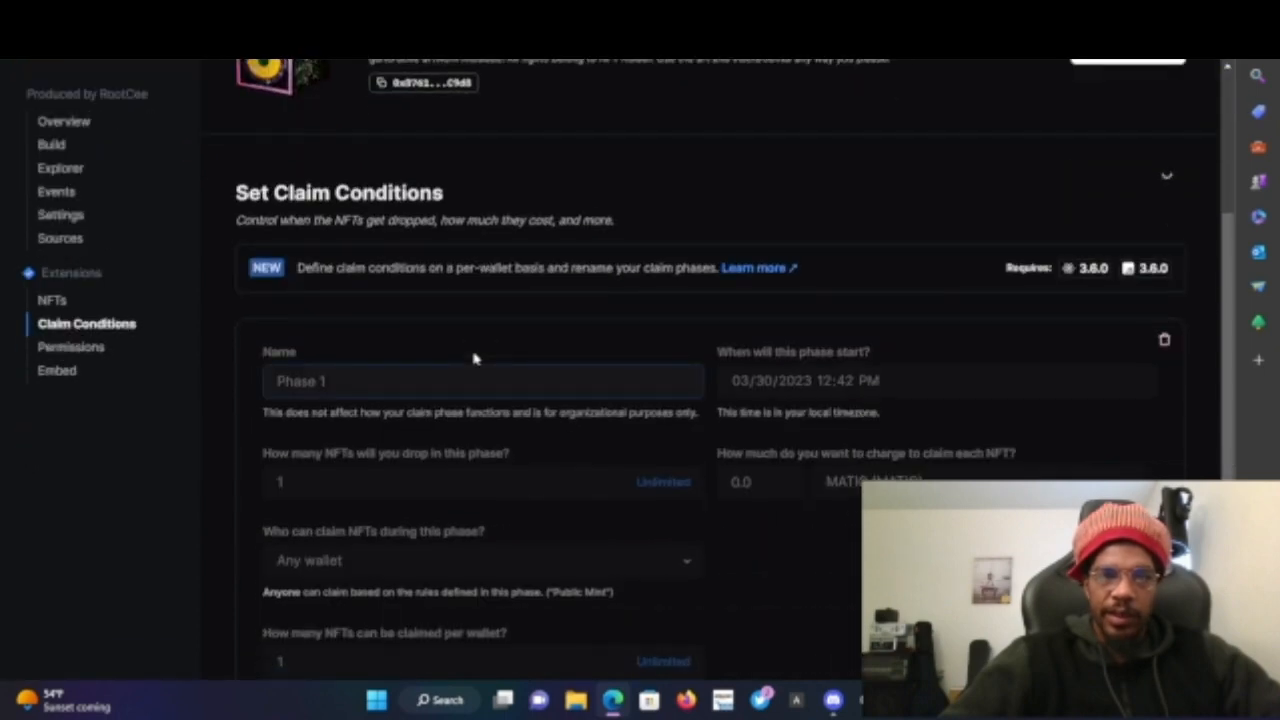
- Reject the pending claim-conditions transaction in the MetaMask wallet and close the error panel
scroll(475, 358, "down", 2)
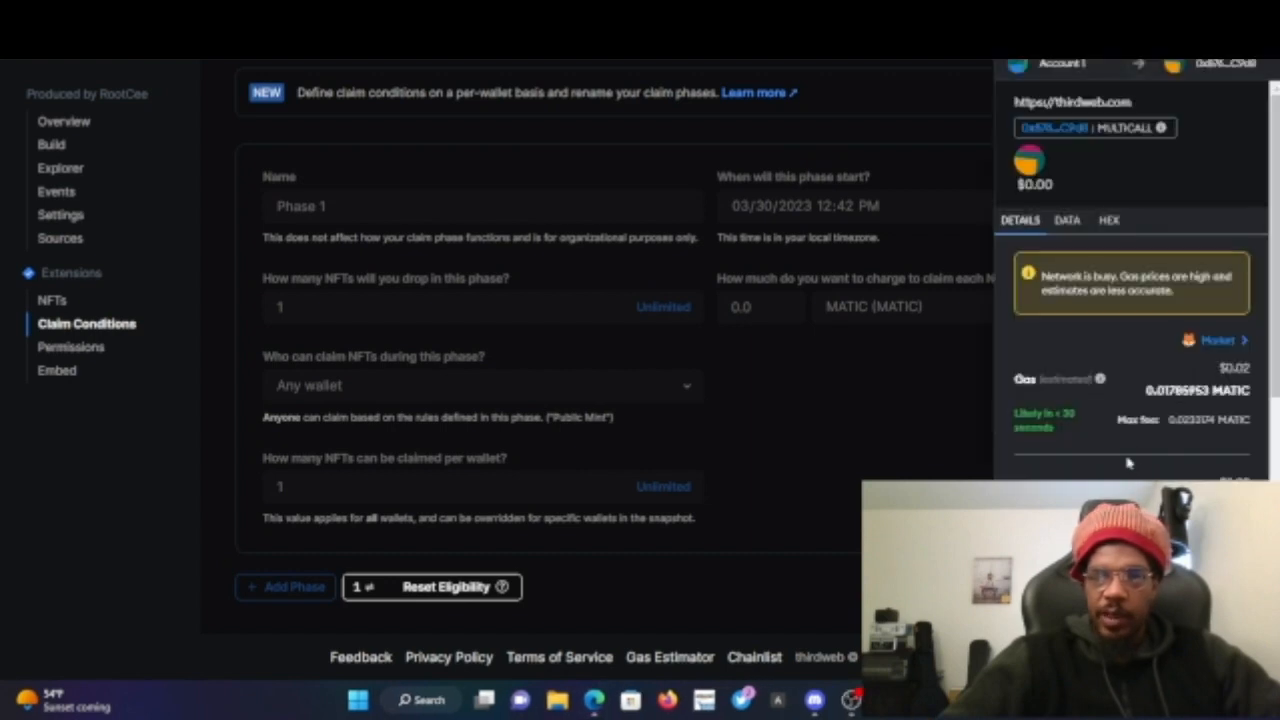
scroll(1128, 462, "down", 2)
left_click(1066, 470)
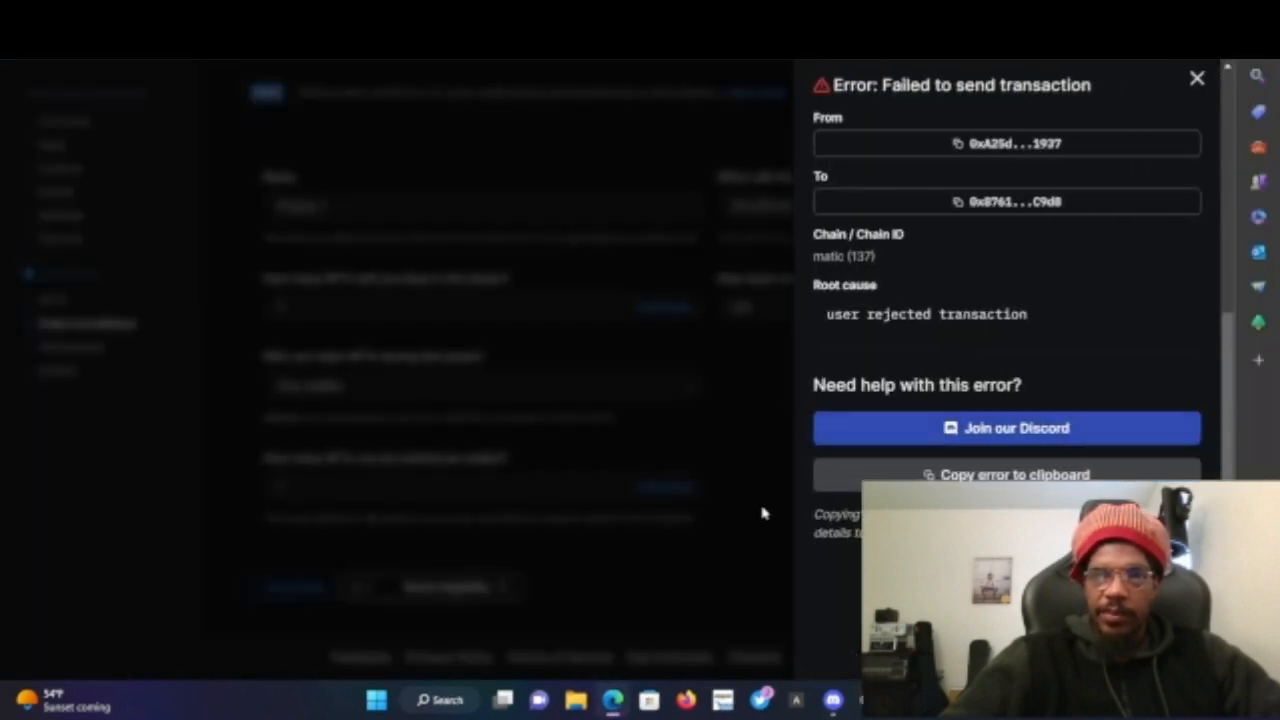
left_click(762, 513)
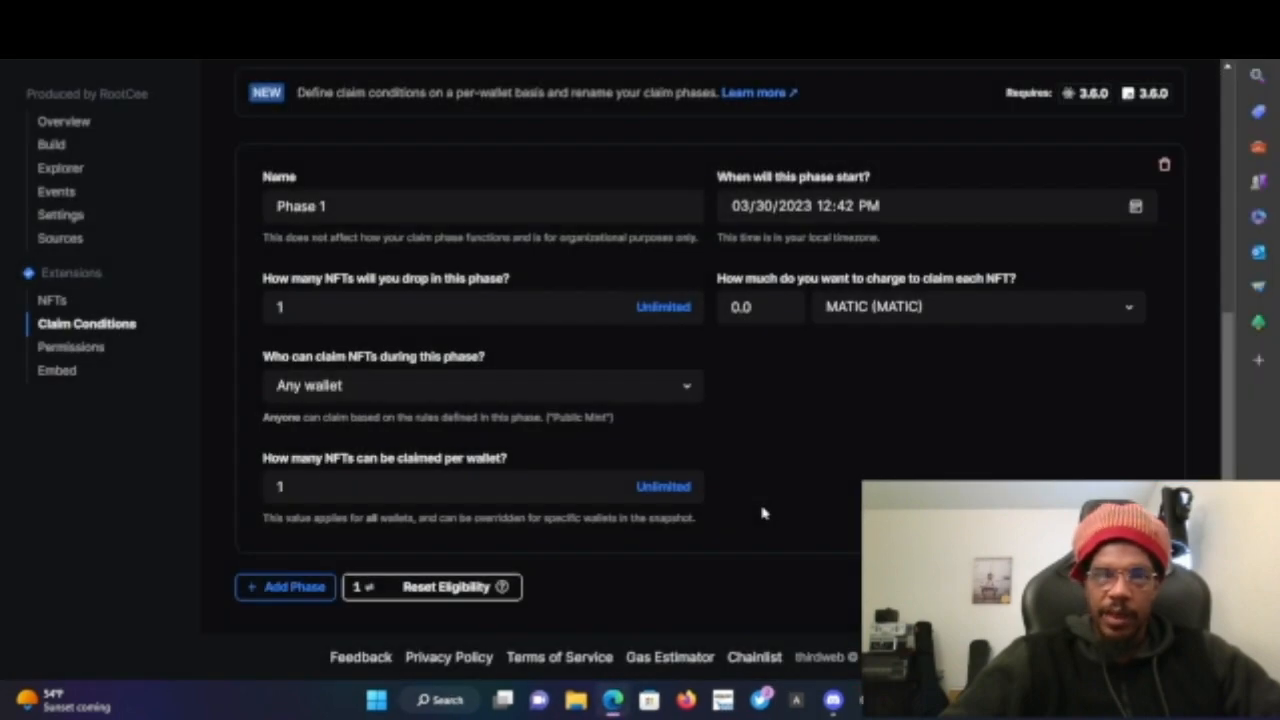
- Open the contract's Settings and review its metadata, primary sales, royalty and platform fee sections
left_click(62, 214)
scroll(604, 422, "down", 2)
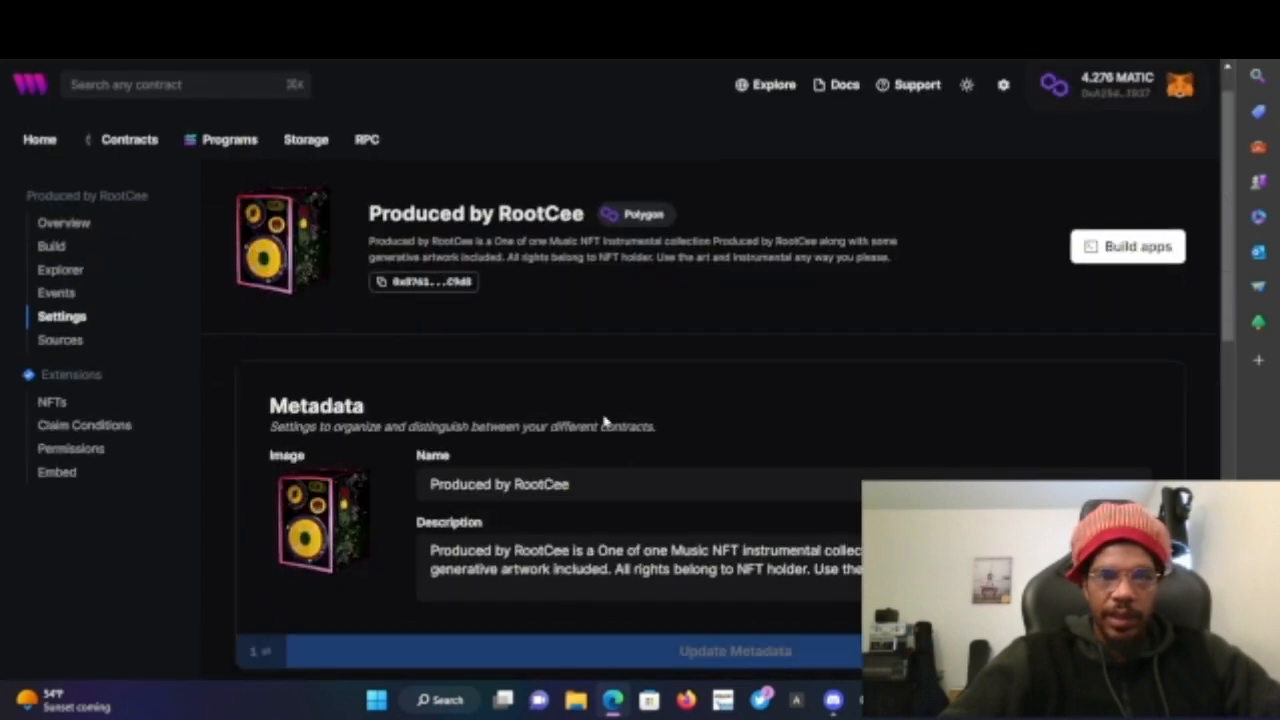
scroll(604, 422, "down", 3)
scroll(604, 422, "down", 2)
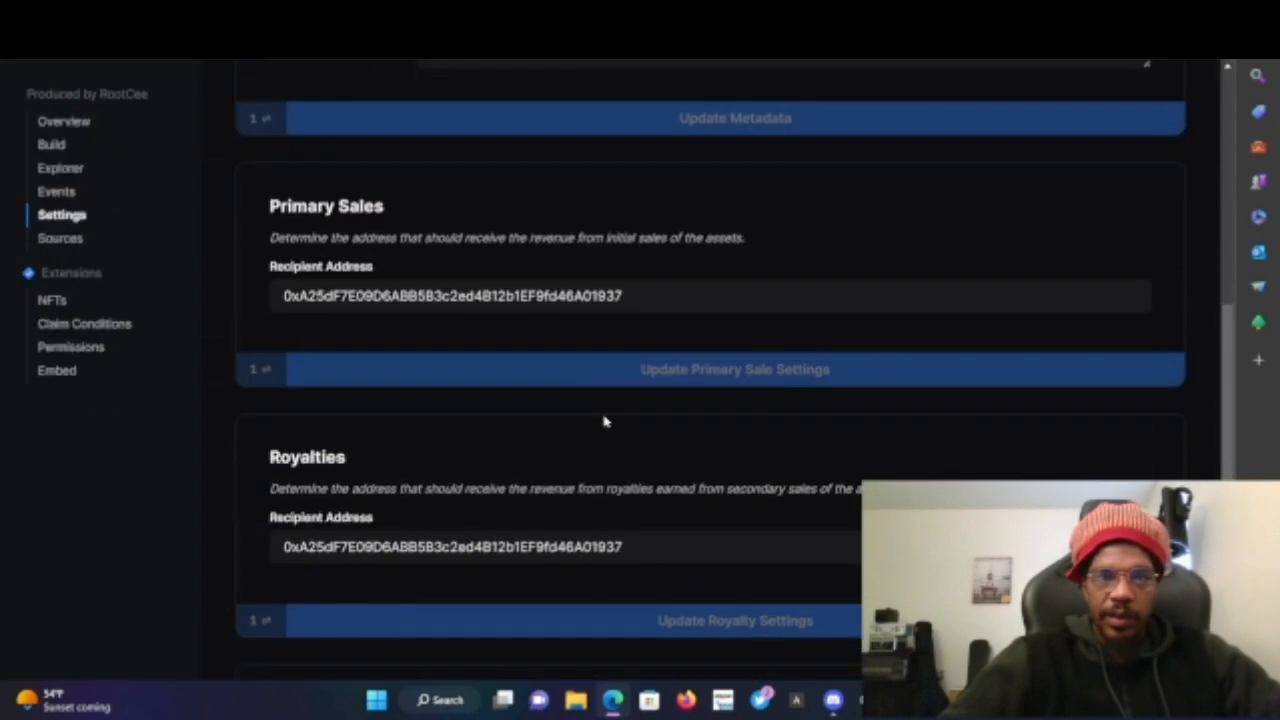
scroll(604, 422, "down", 3)
scroll(604, 422, "up", 8)
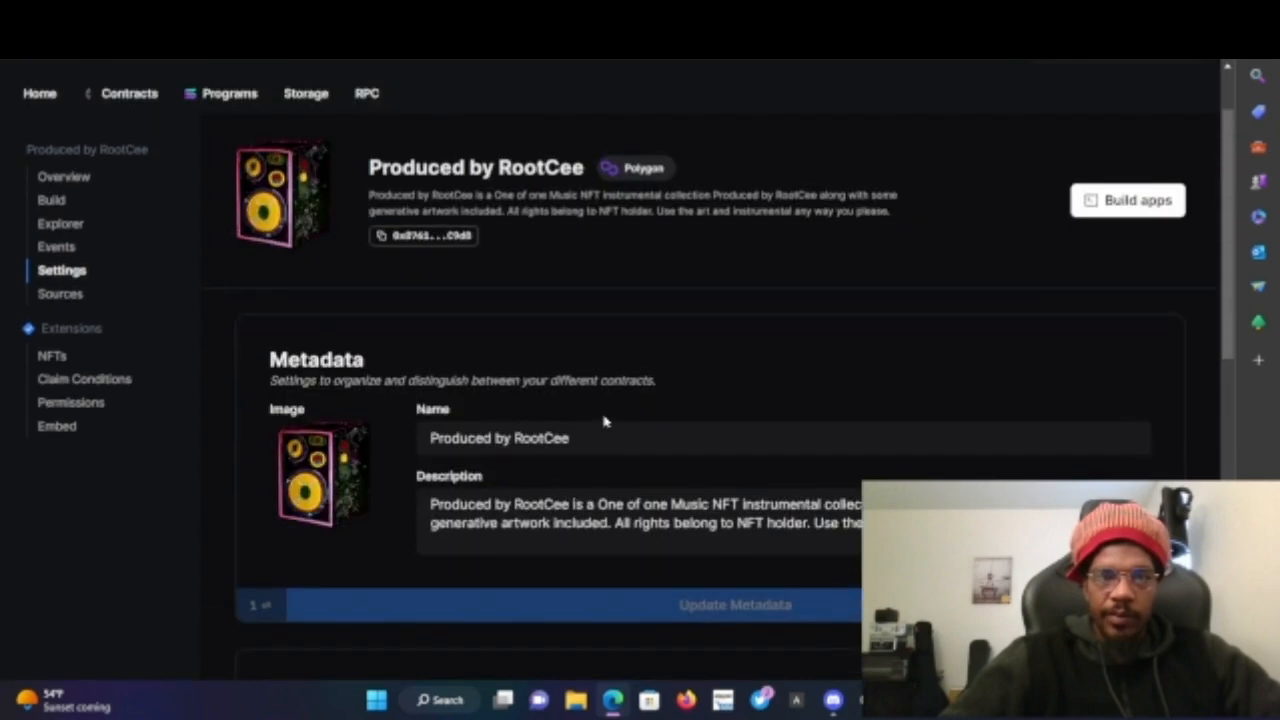
scroll(604, 422, "down", 3)
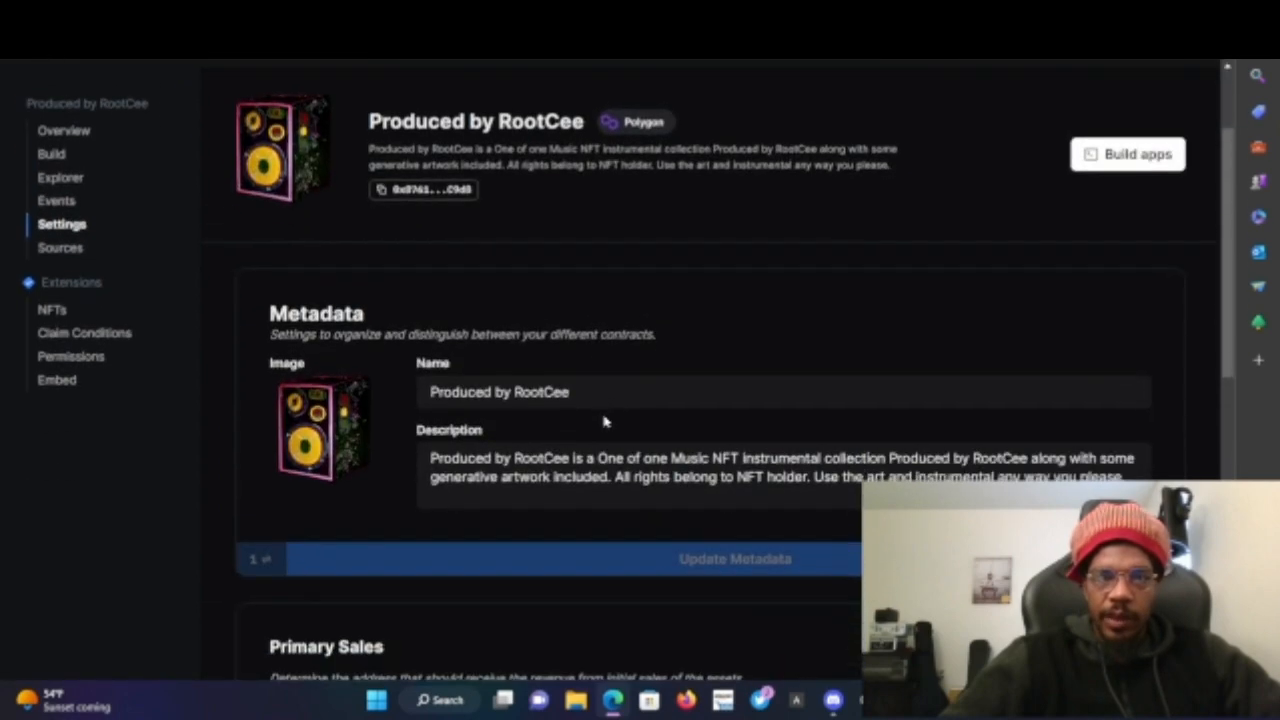
left_click(690, 465)
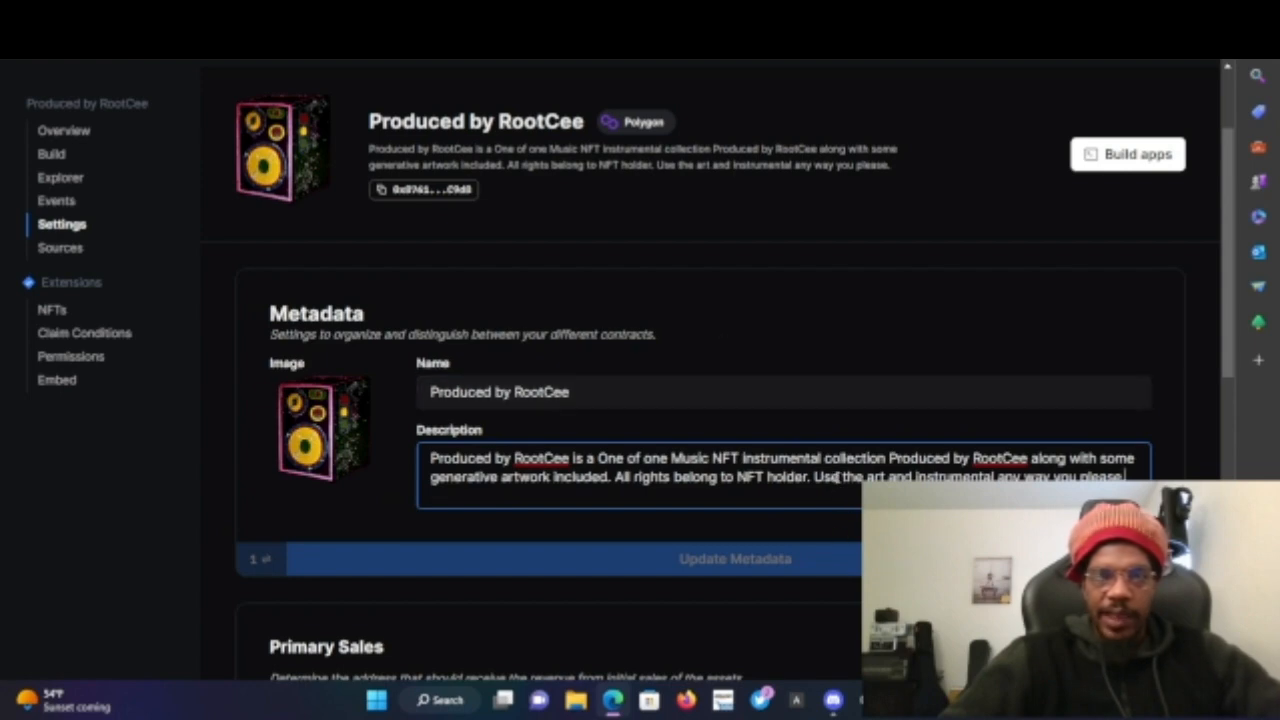
left_click(781, 309)
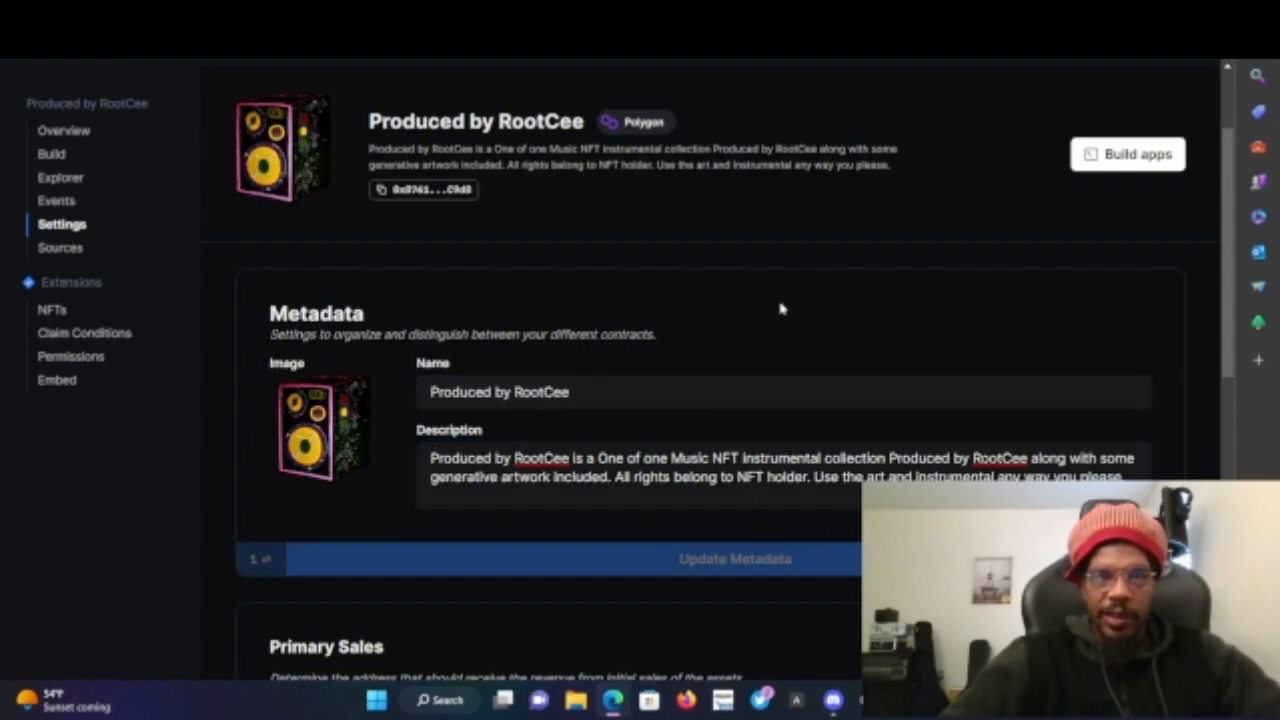
scroll(446, 296, "down", 6)
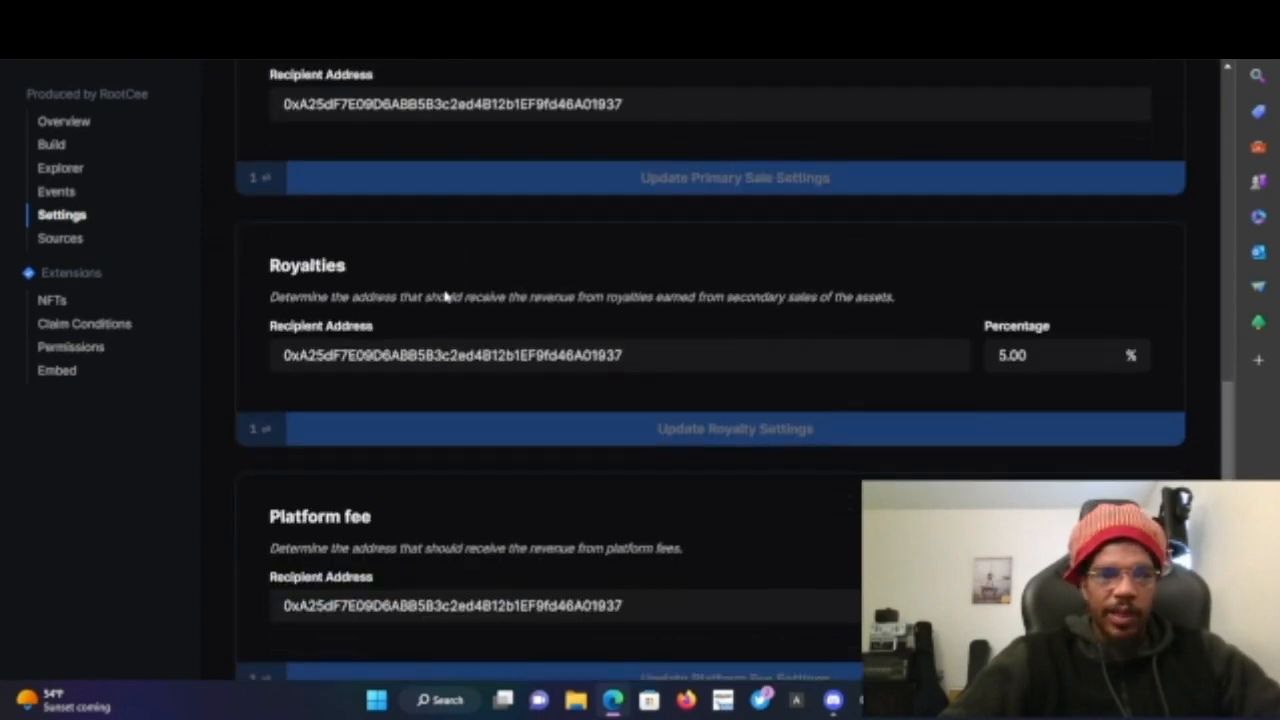
scroll(238, 440, "up", 8)
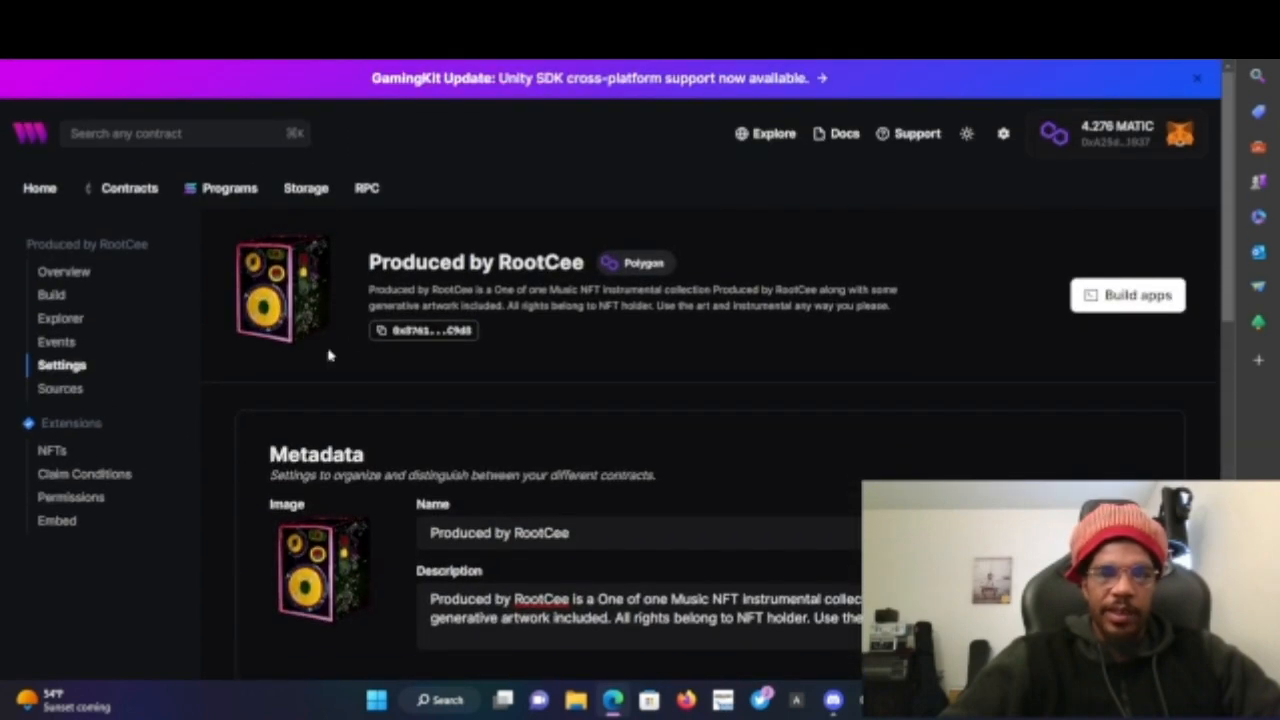
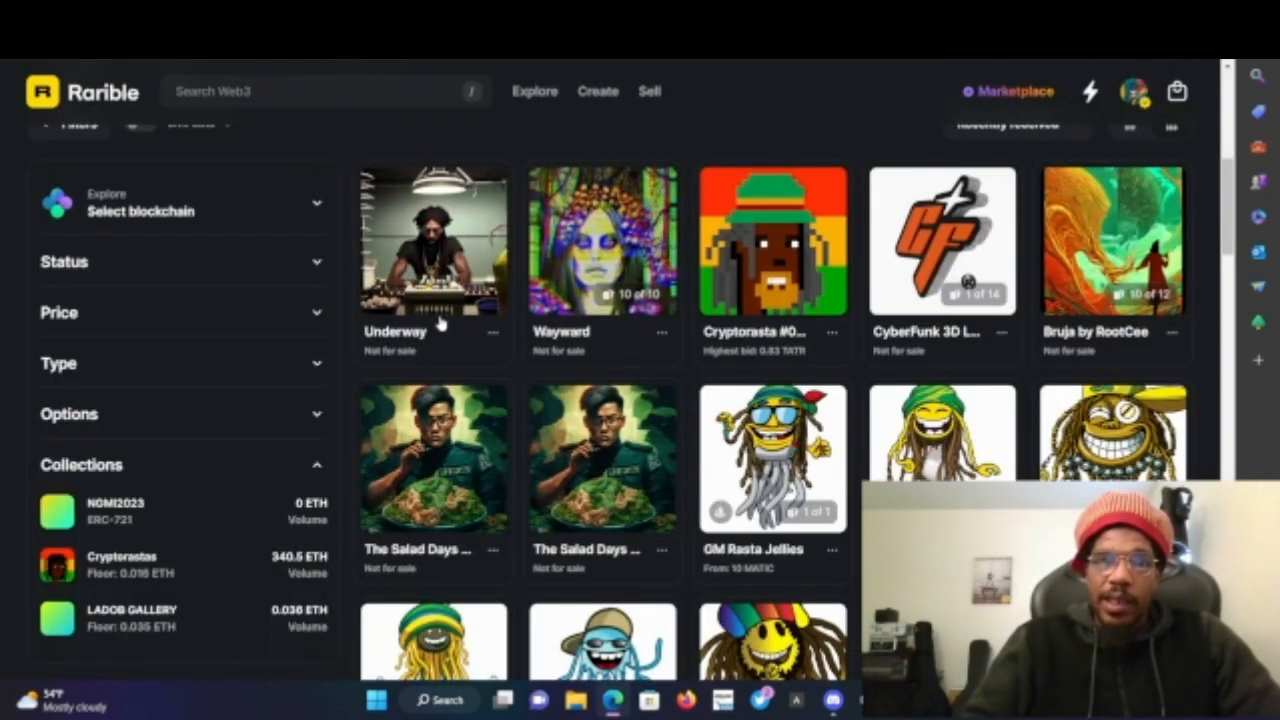
- Open the Underway NFT on Rarible and review its description, royalties and details
scroll(850, 460, "down", 2)
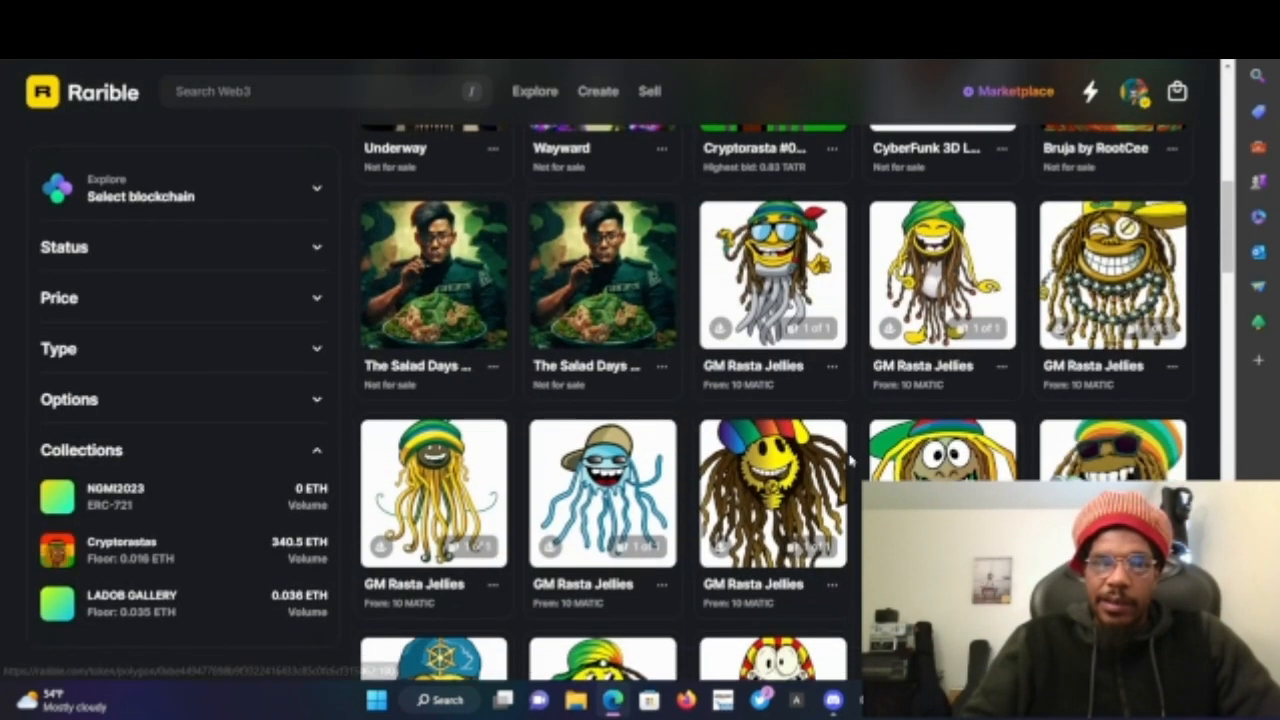
scroll(850, 460, "up", 5)
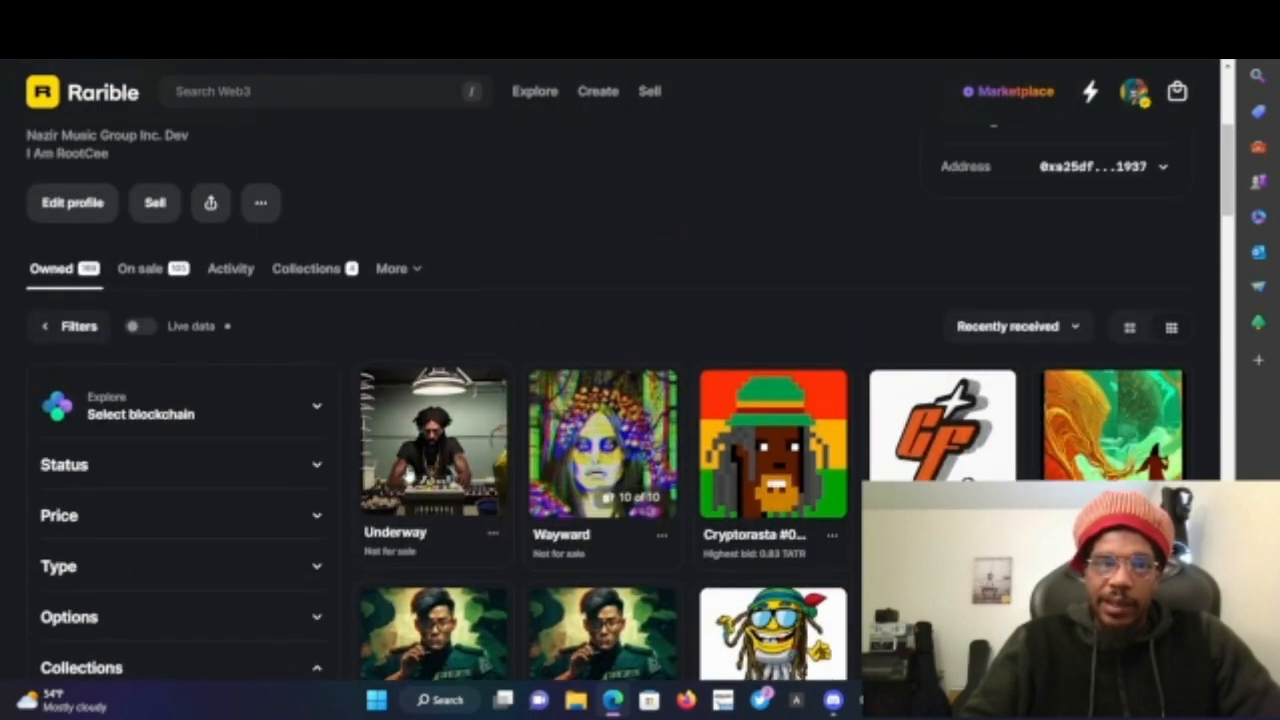
left_click(406, 471)
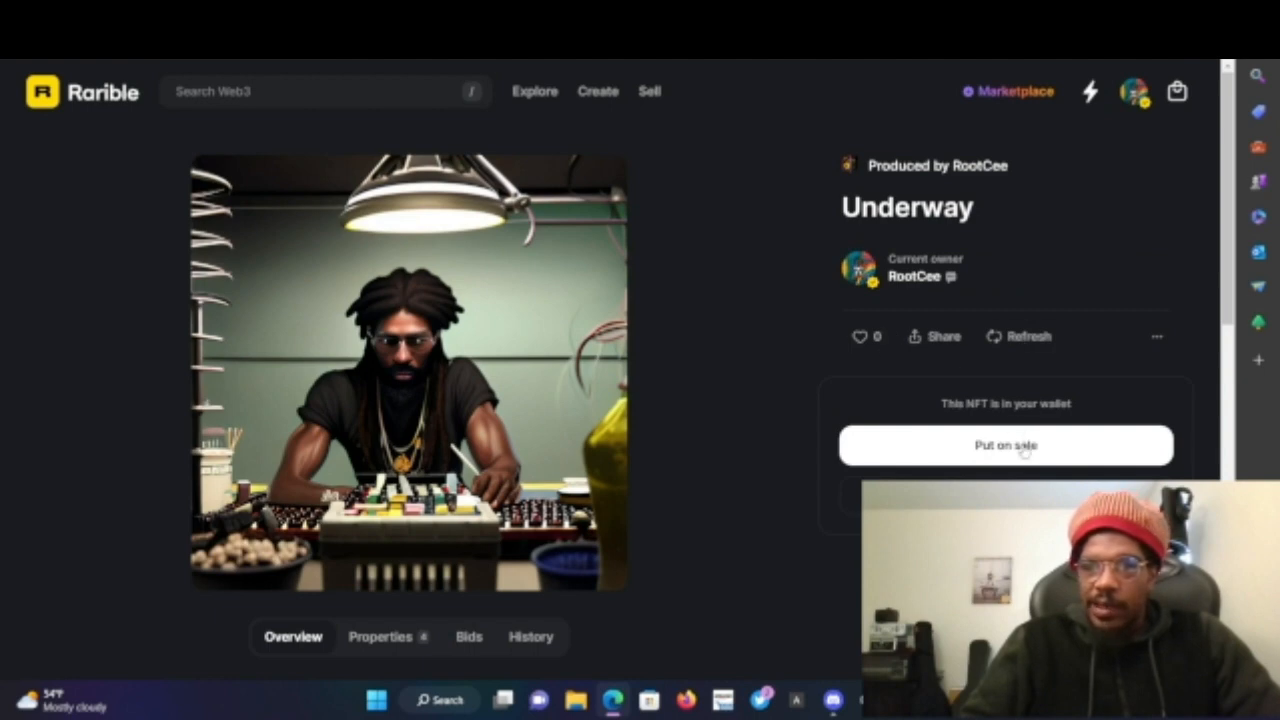
left_click(1157, 340)
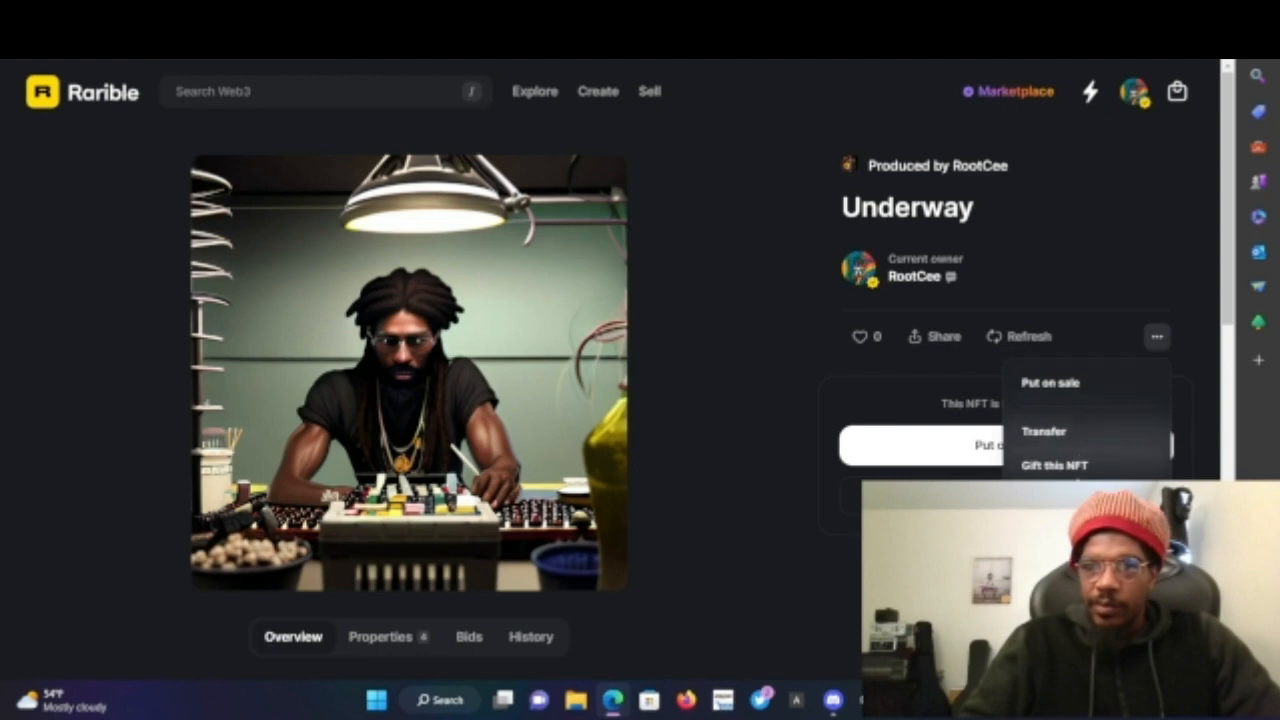
left_click(705, 409)
scroll(705, 409, "down", 5)
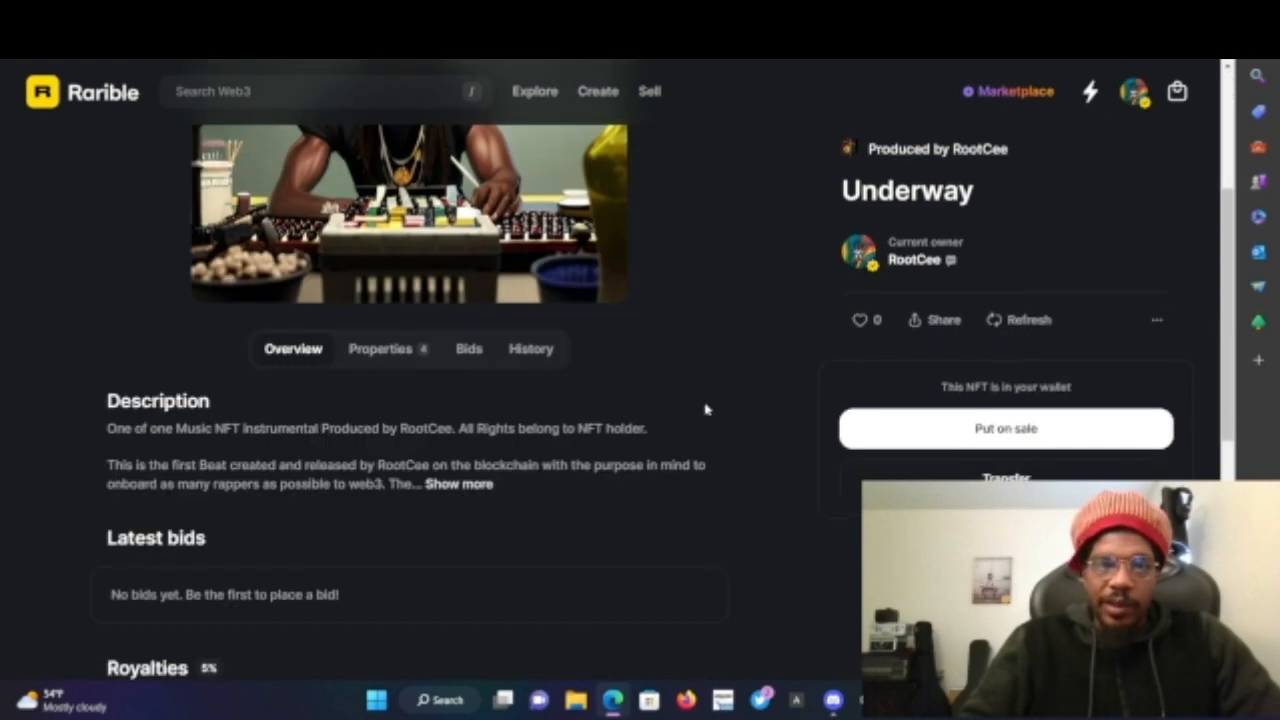
scroll(705, 409, "down", 2)
scroll(705, 409, "up", 1)
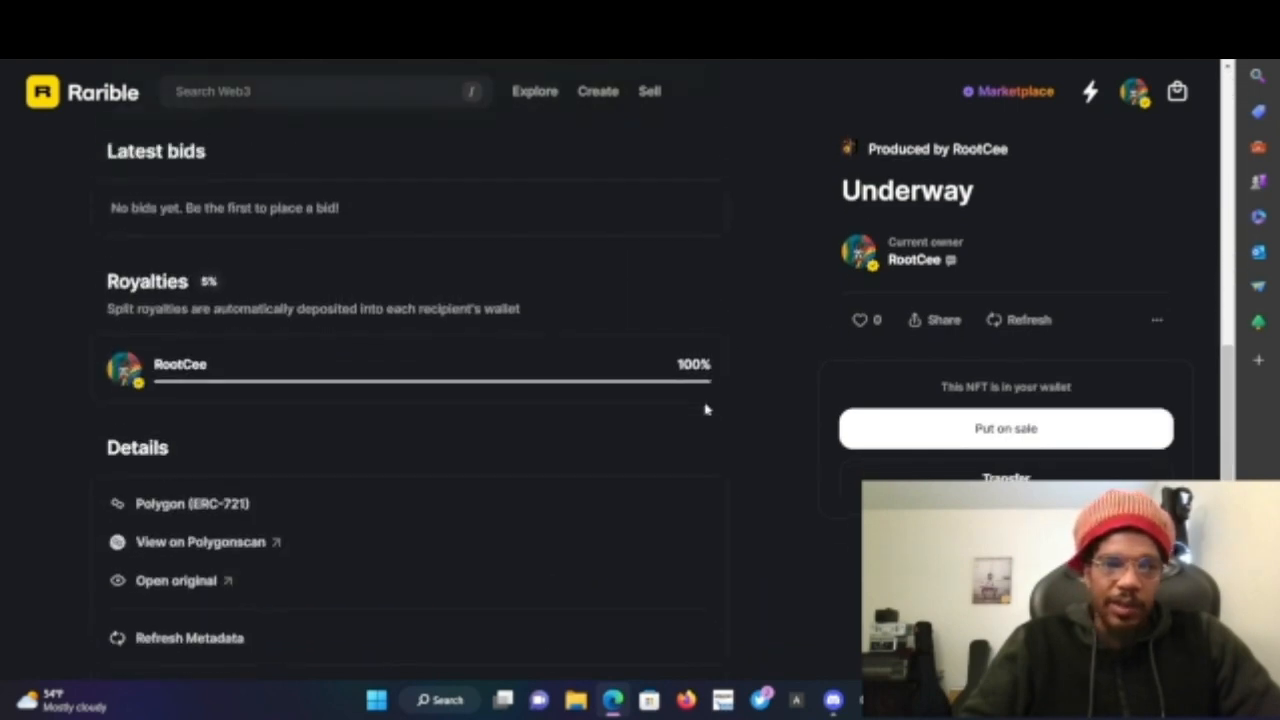
scroll(705, 409, "down", 3)
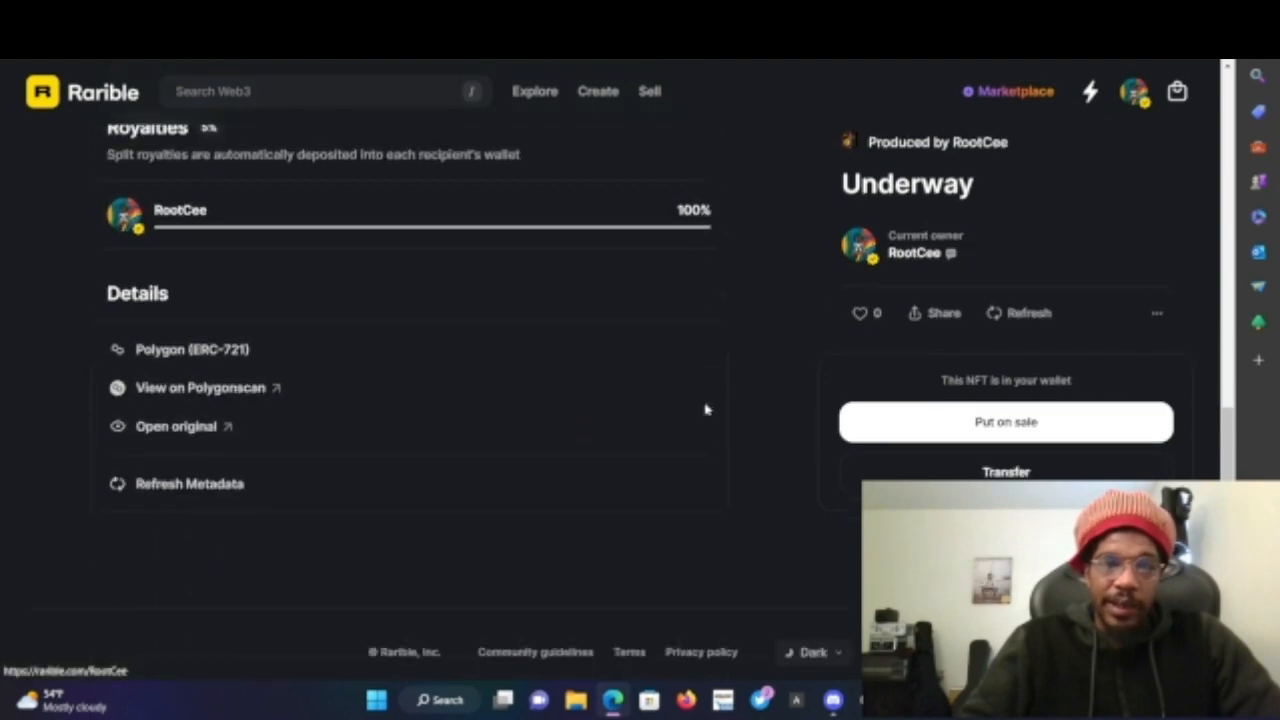
scroll(706, 409, "up", 10)
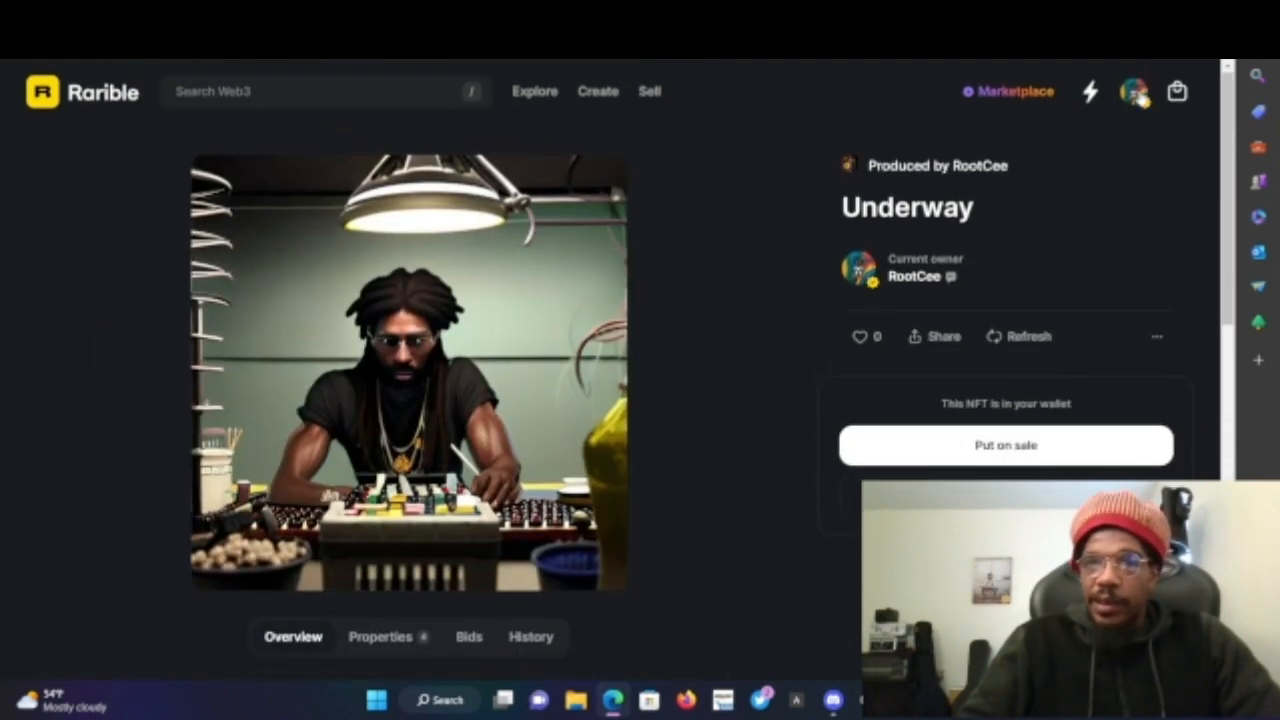
- Open My NFTs from the account menu and browse the owned NFT collection
left_click(1138, 93)
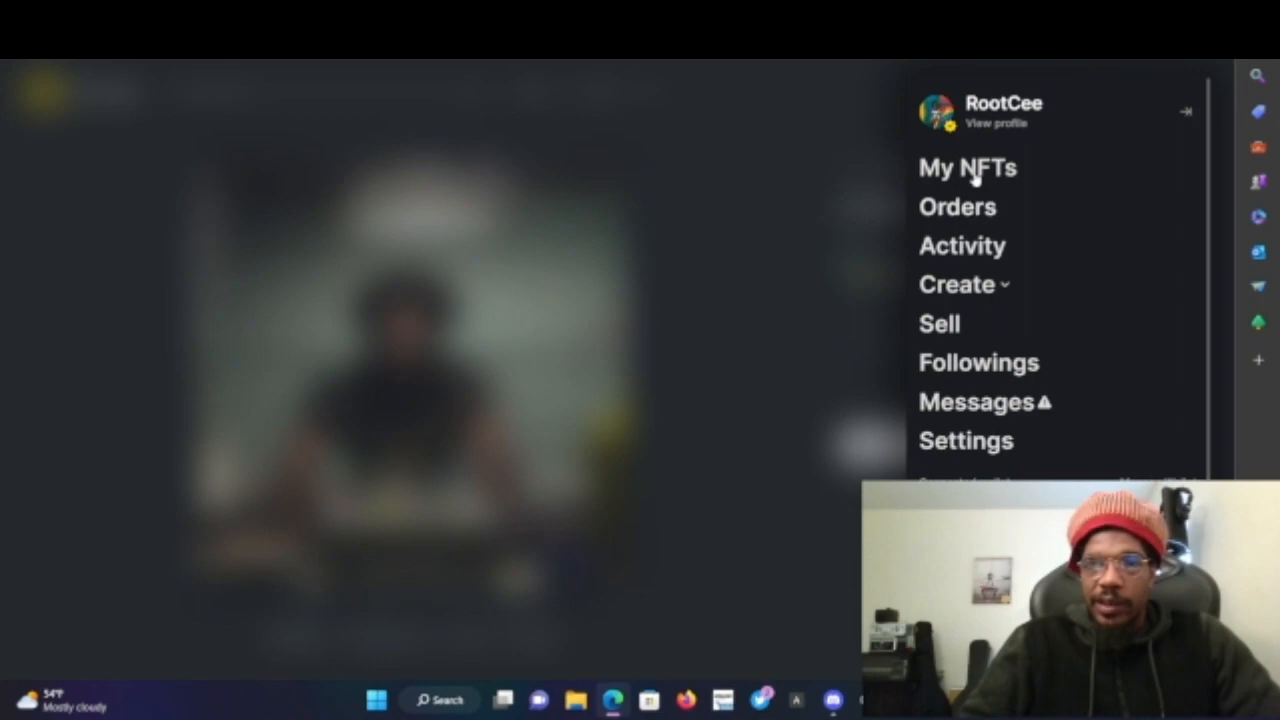
left_click(975, 170)
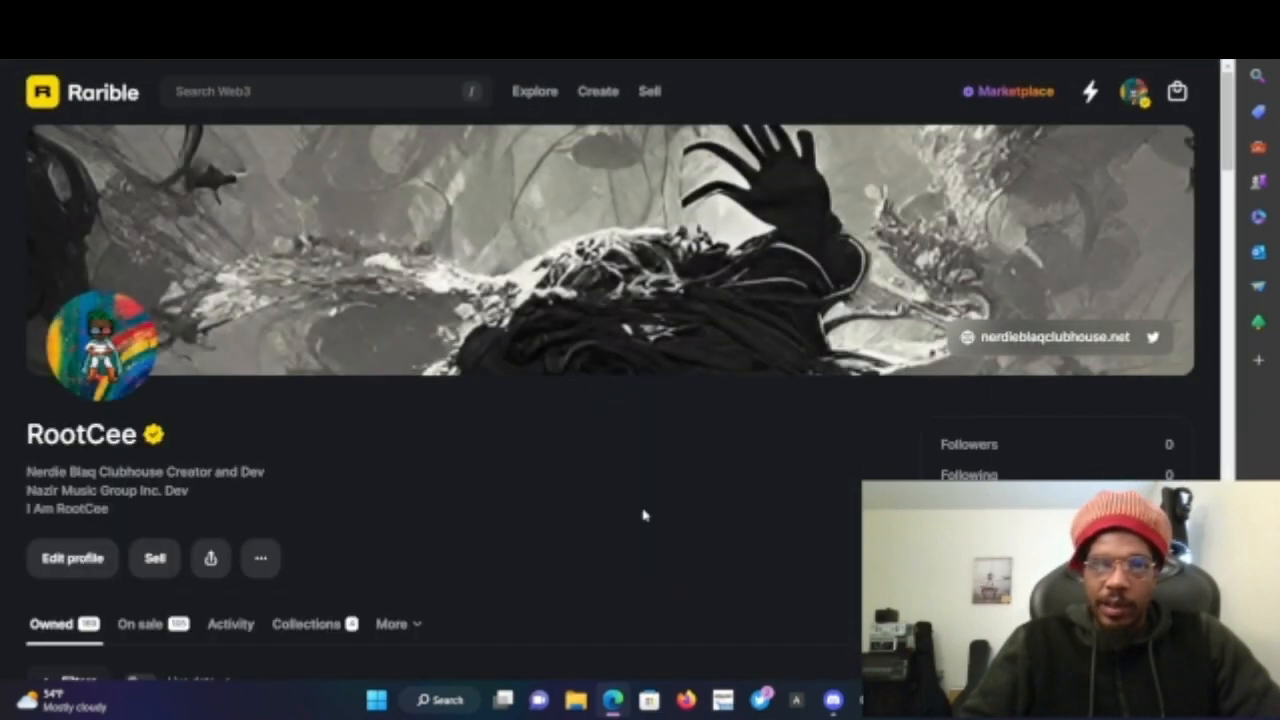
scroll(643, 515, "down", 8)
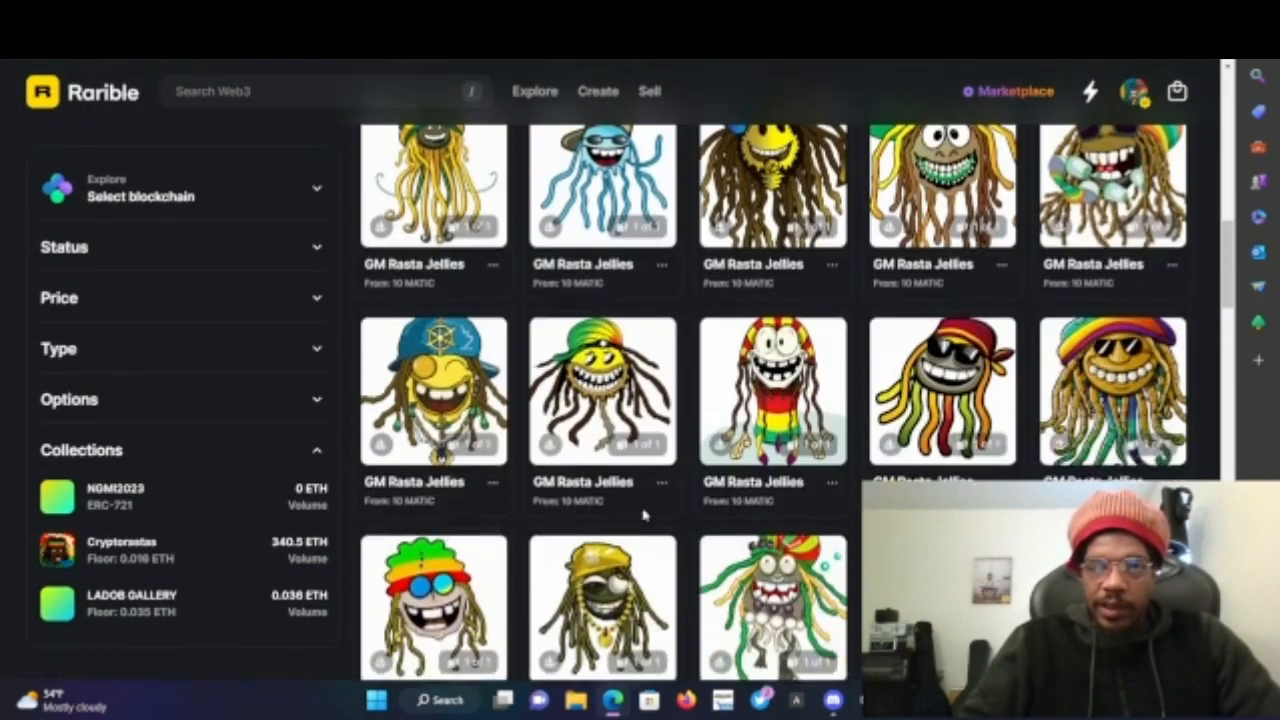
scroll(643, 515, "down", 10)
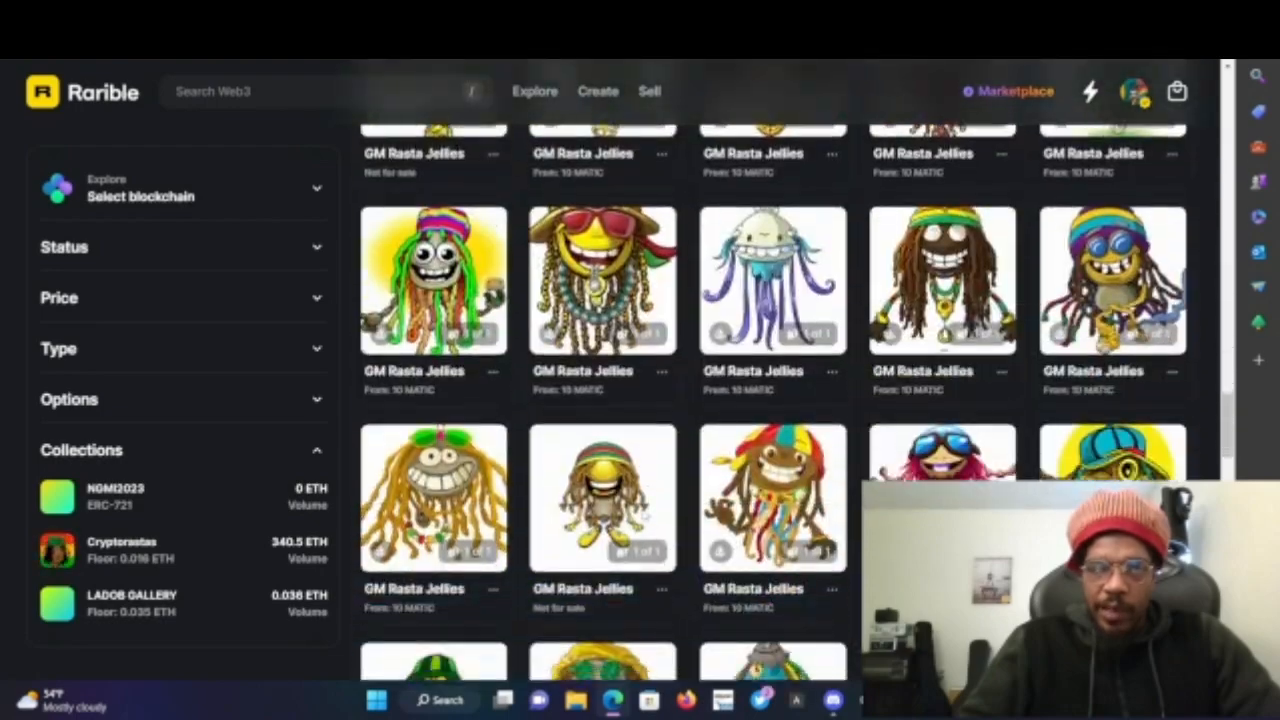
scroll(643, 514, "down", 10)
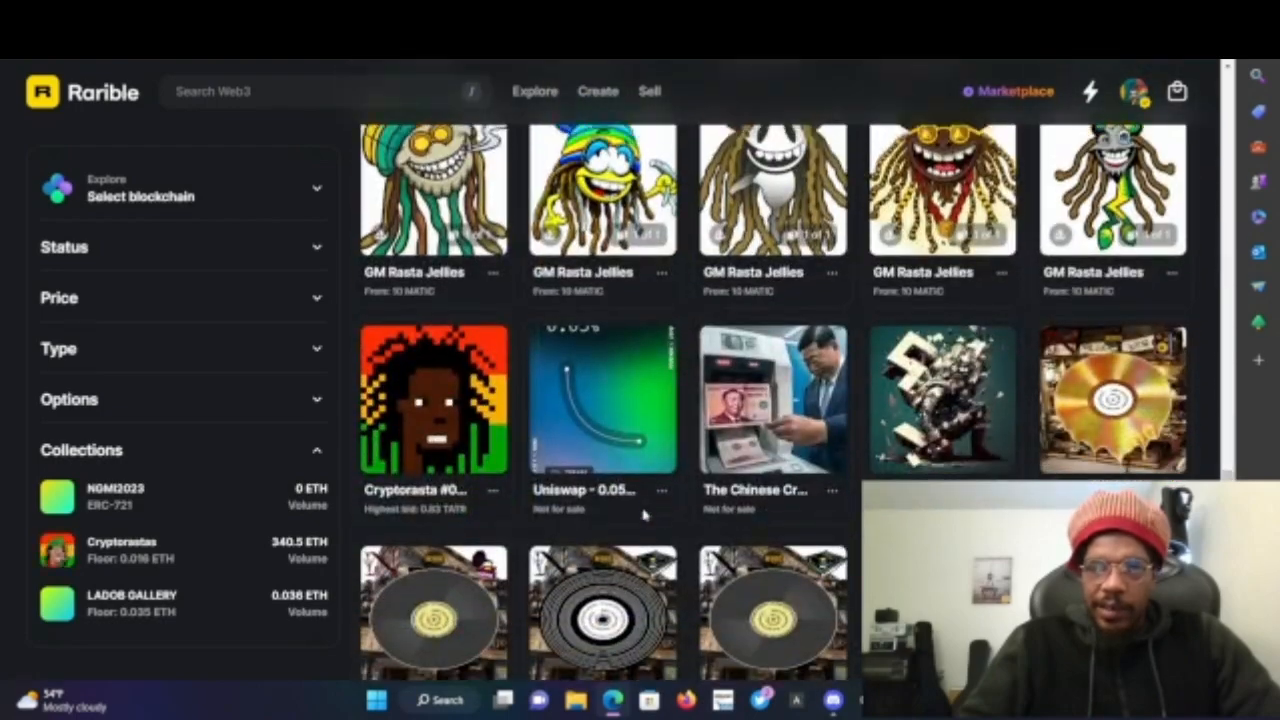
scroll(643, 515, "up", 20)
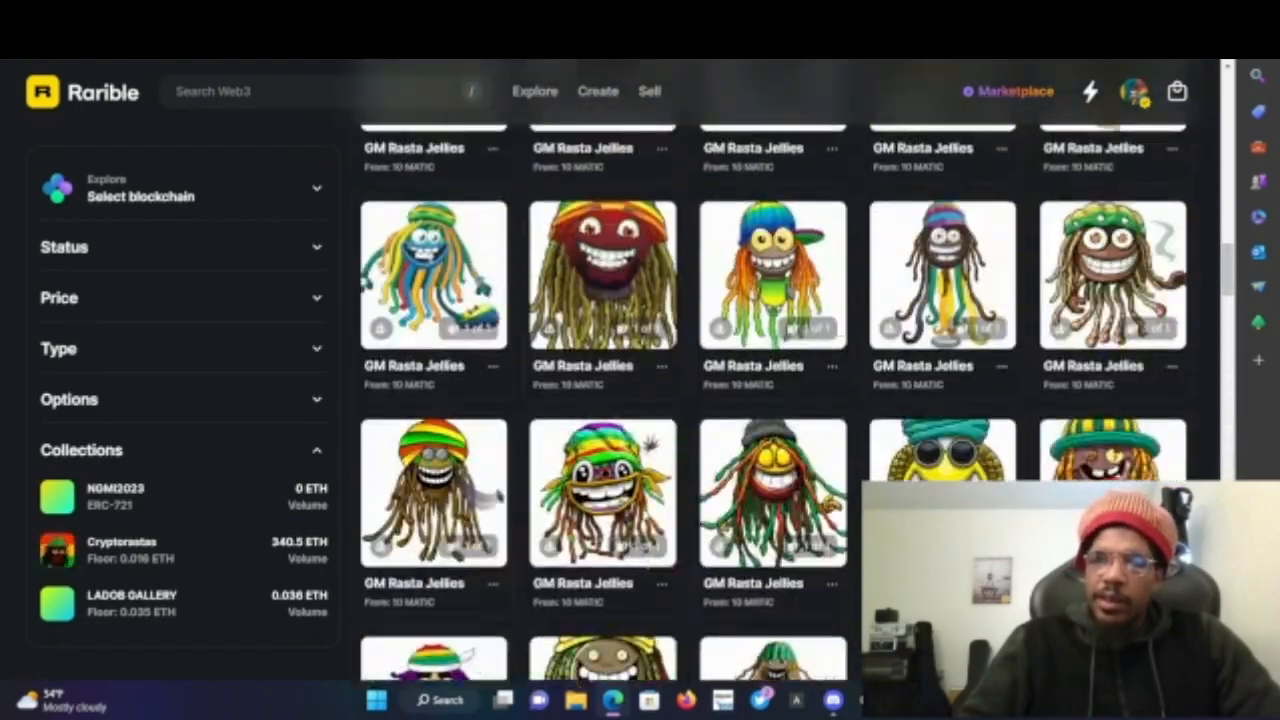
scroll(643, 515, "up", 20)
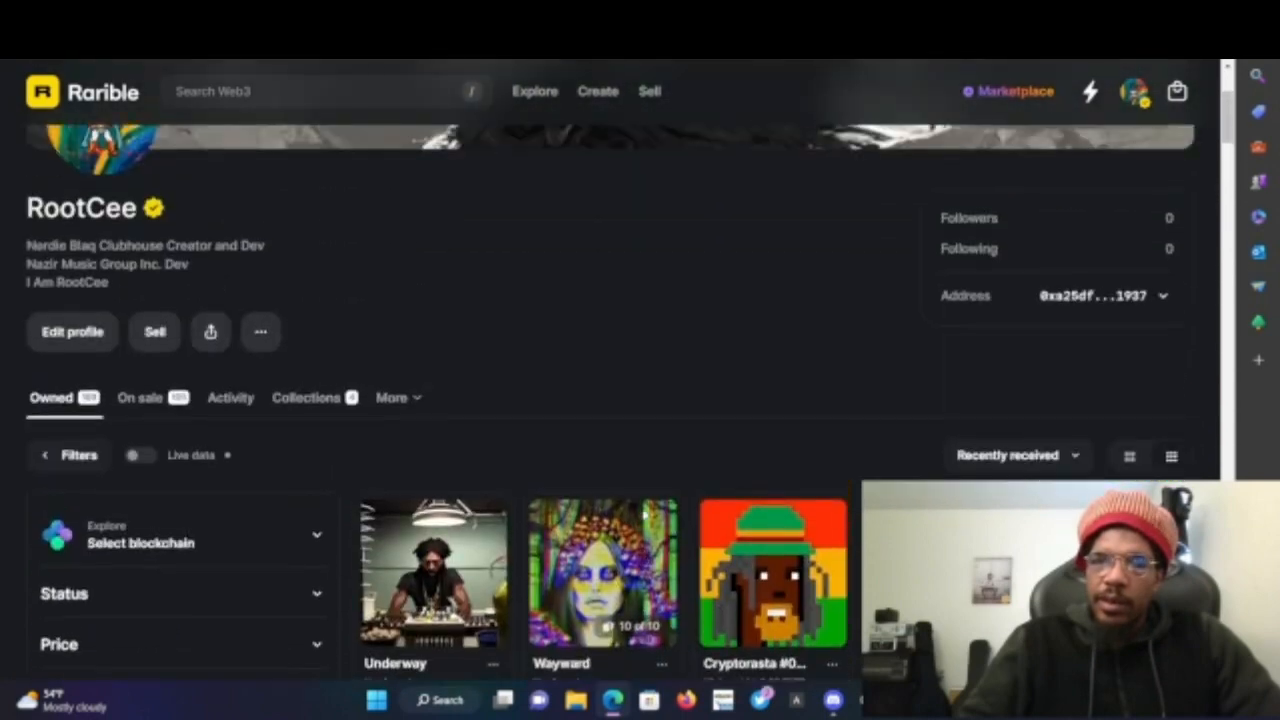
scroll(643, 514, "up", 2)
- Review the contract's metadata settings and the Underway token's properties panel
scroll(643, 514, "down", 3)
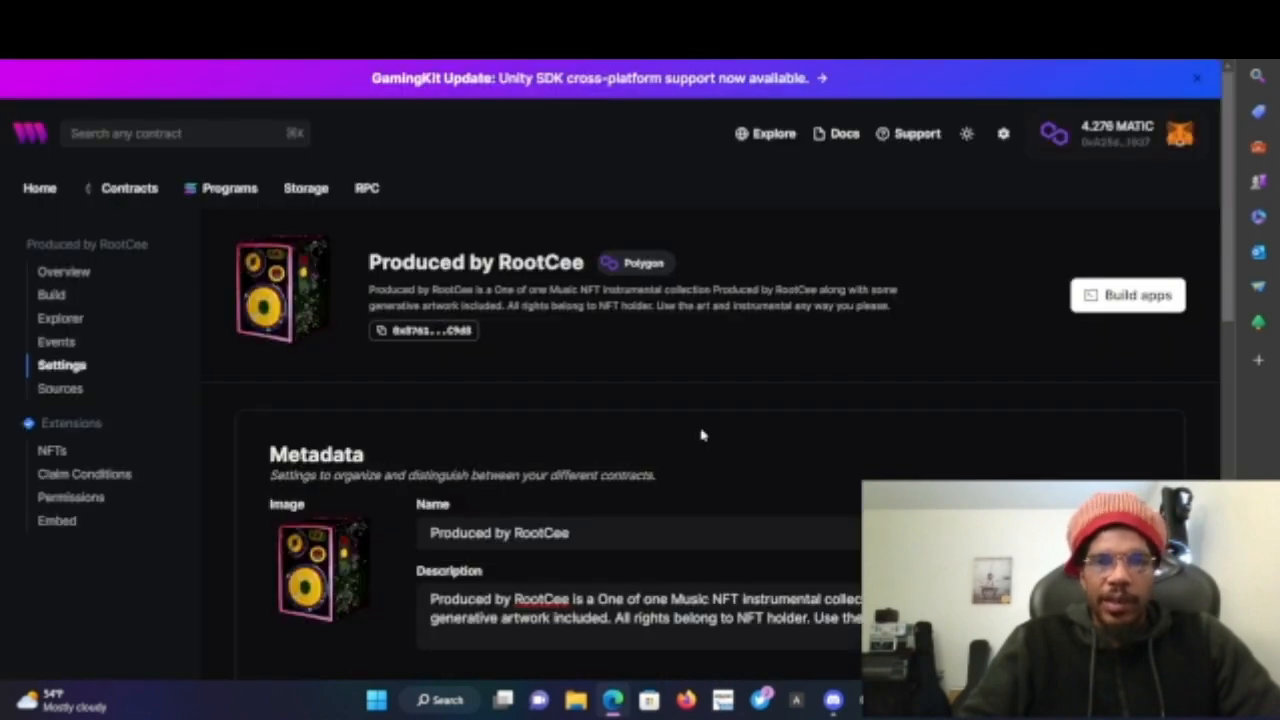
scroll(714, 484, "down", 5)
scroll(714, 484, "up", 3)
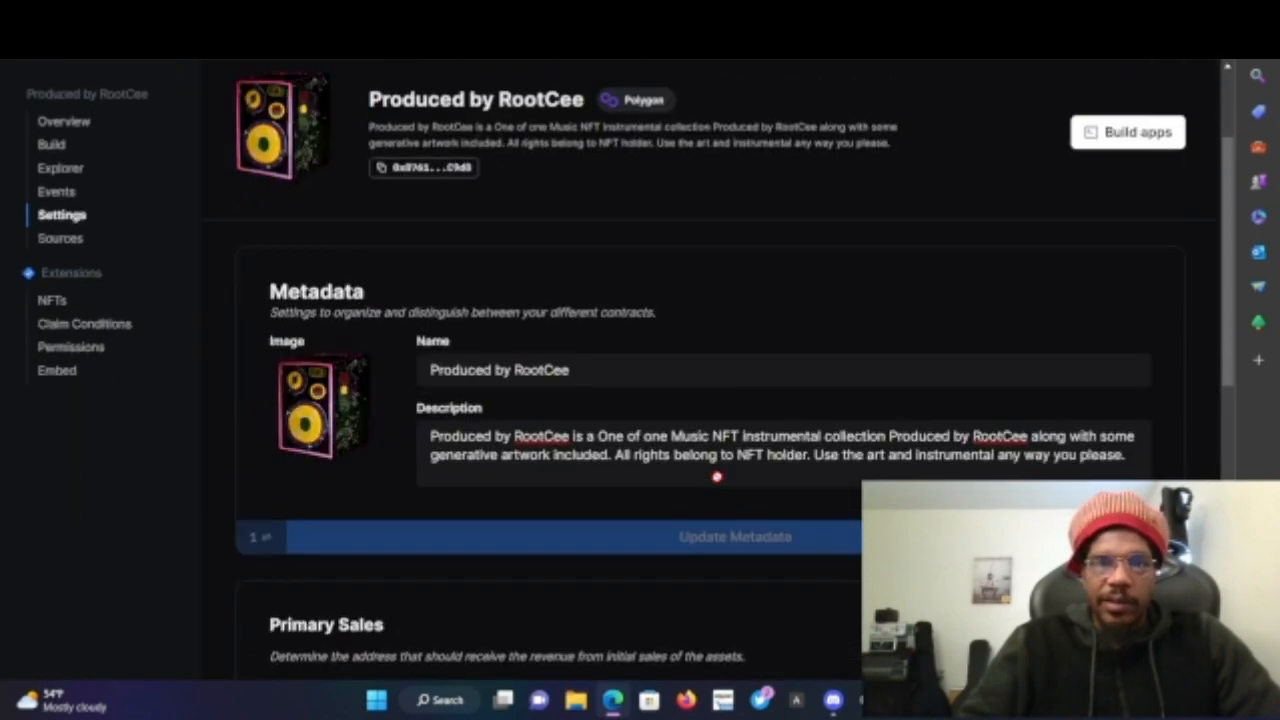
scroll(716, 477, "up", 2)
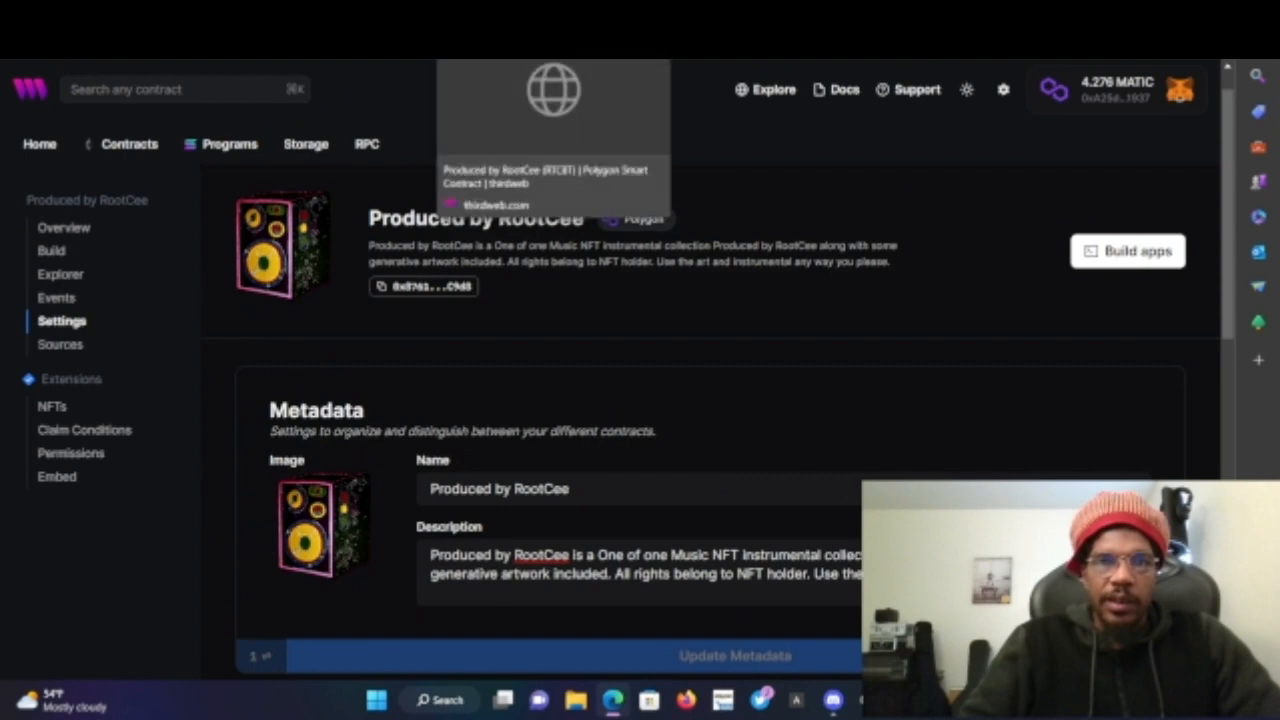
left_click(485, 14)
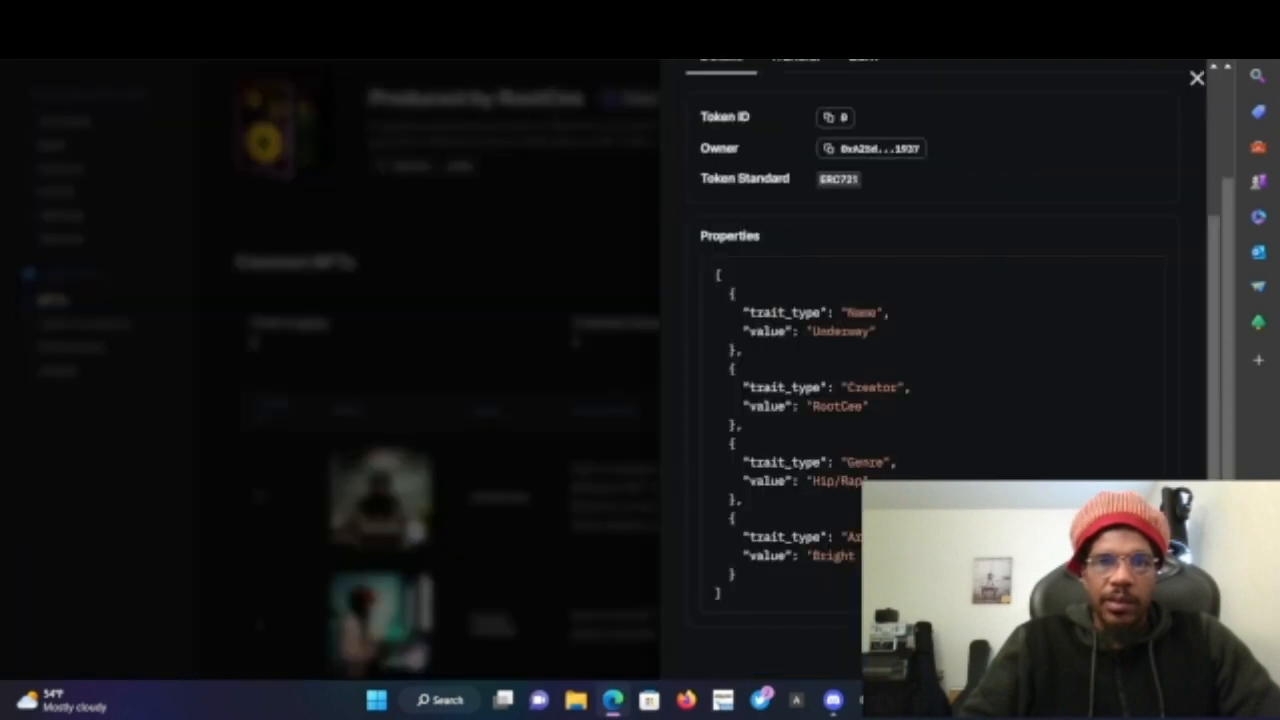
left_click(609, 220)
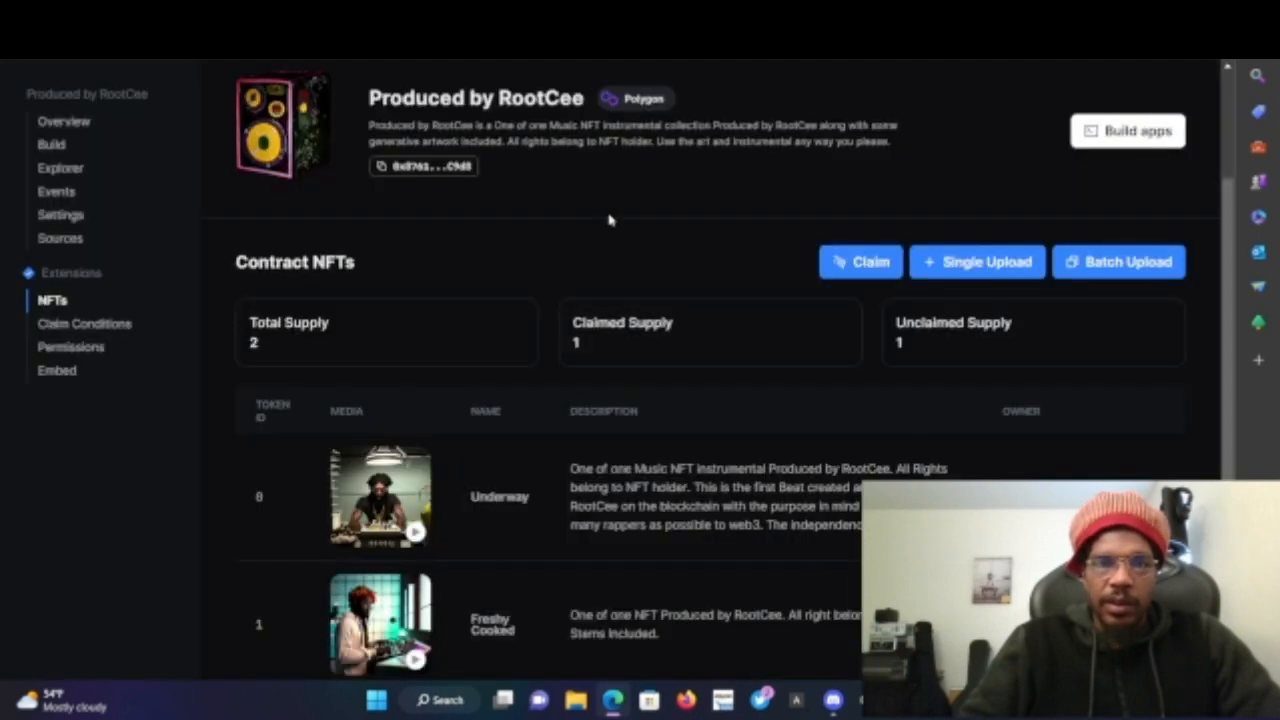
- Open the Freshy Cooked NFT's details from the Contract NFTs list and review its properties
scroll(514, 551, "down", 2)
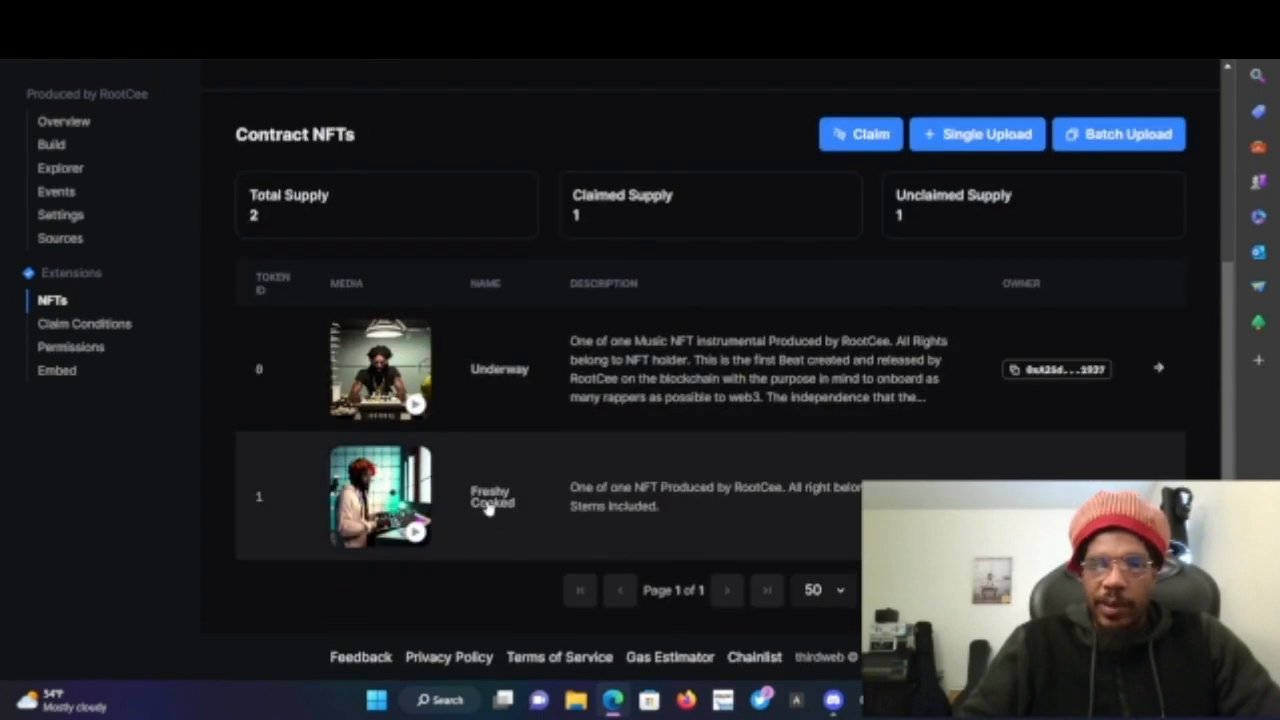
left_click(488, 508)
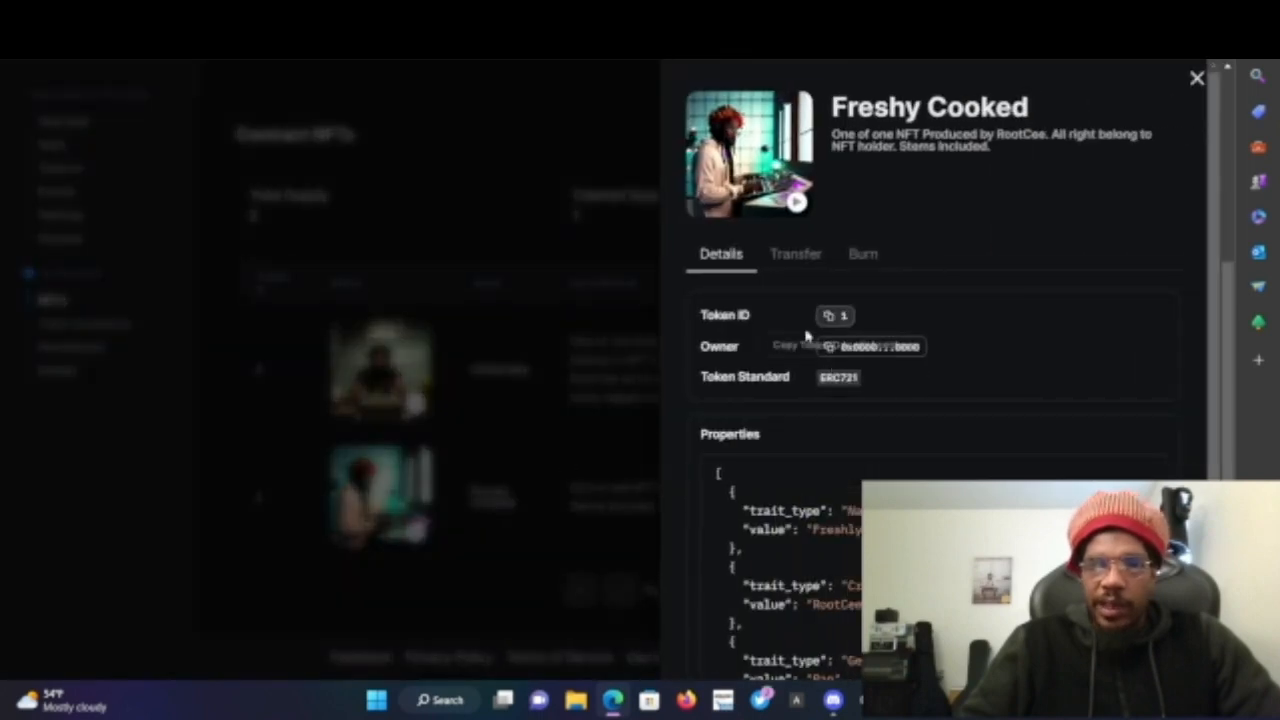
scroll(949, 343, "down", 2)
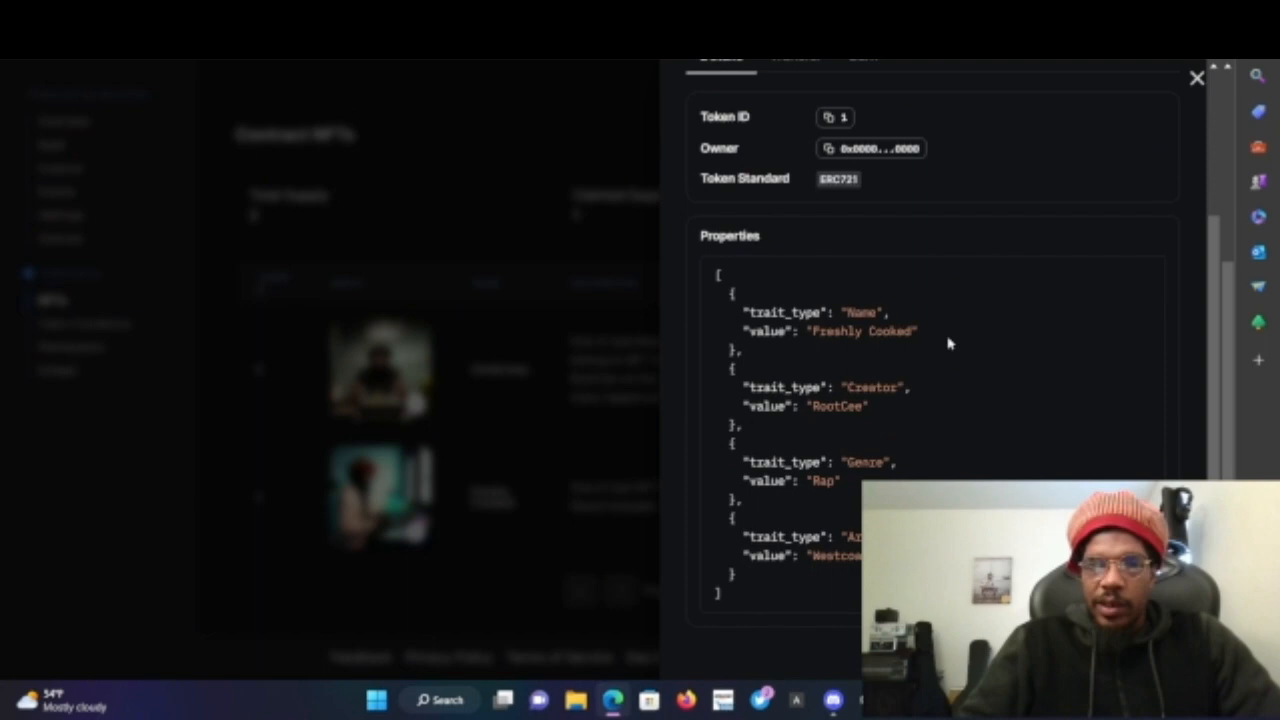
left_click(584, 487)
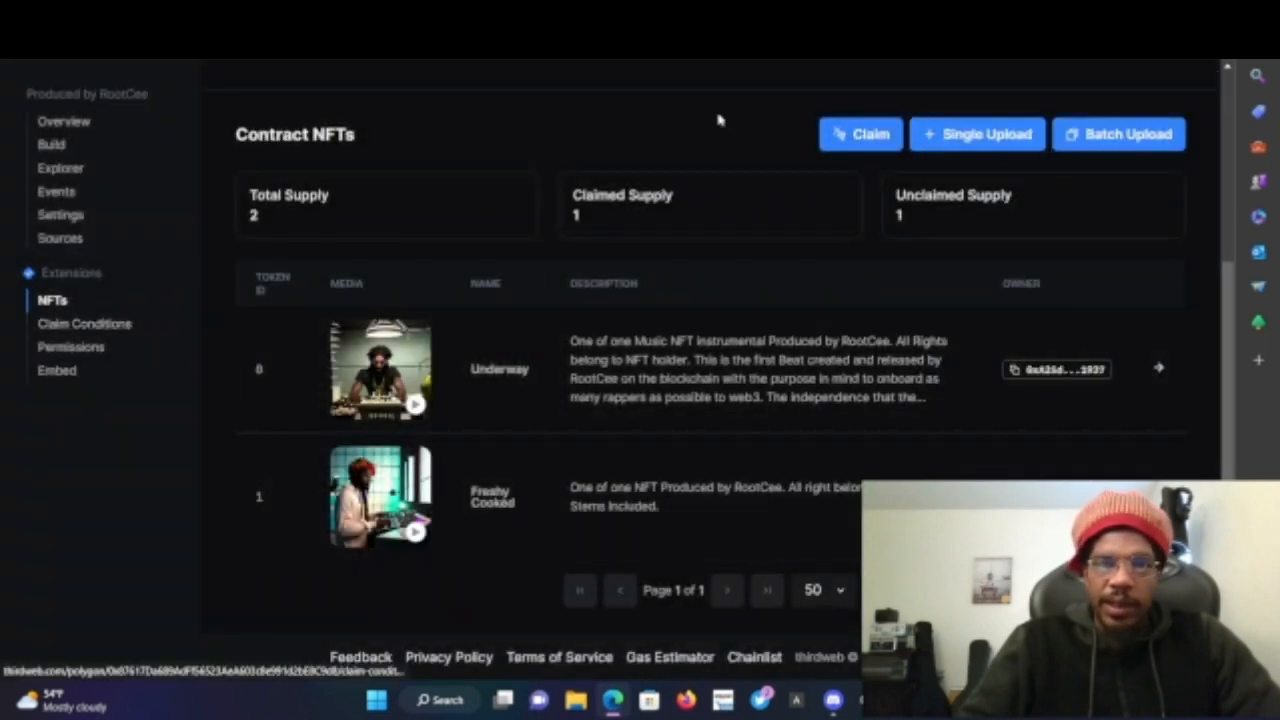
- Try to claim 1 NFT to the wallet address, retrying once and closing each error panel
left_click(829, 141)
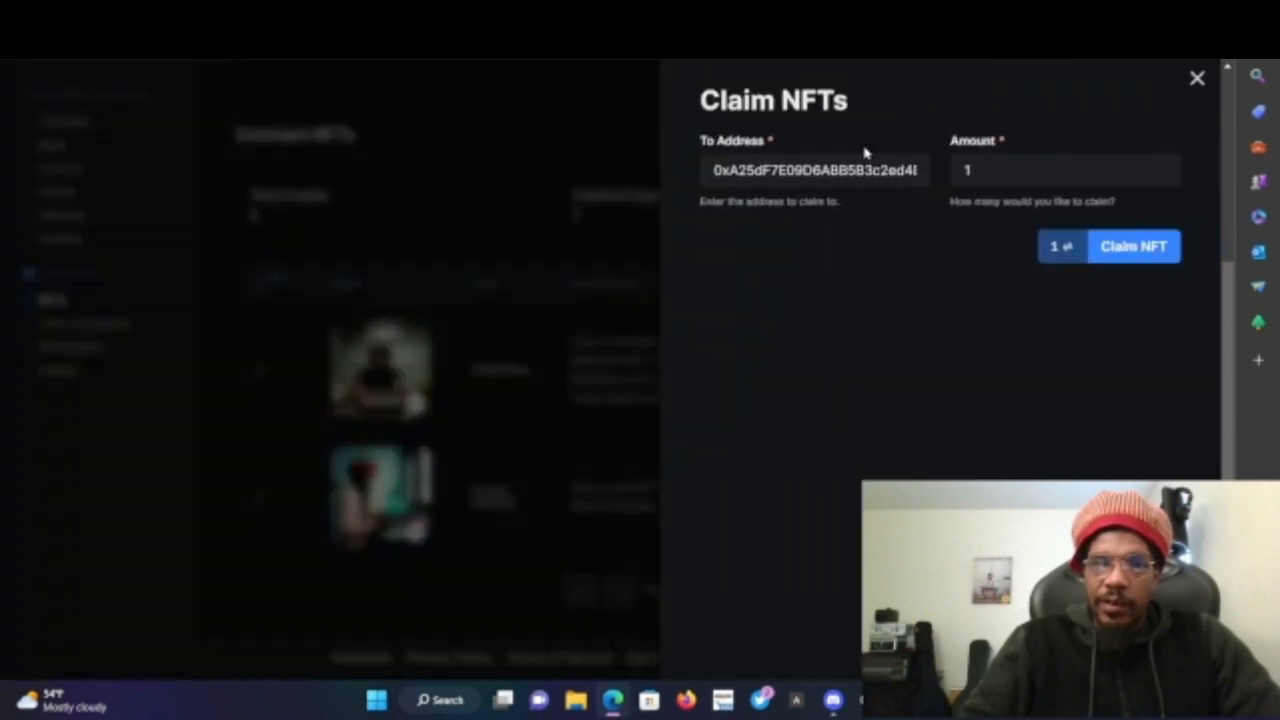
left_click(1018, 178)
left_click(1133, 246)
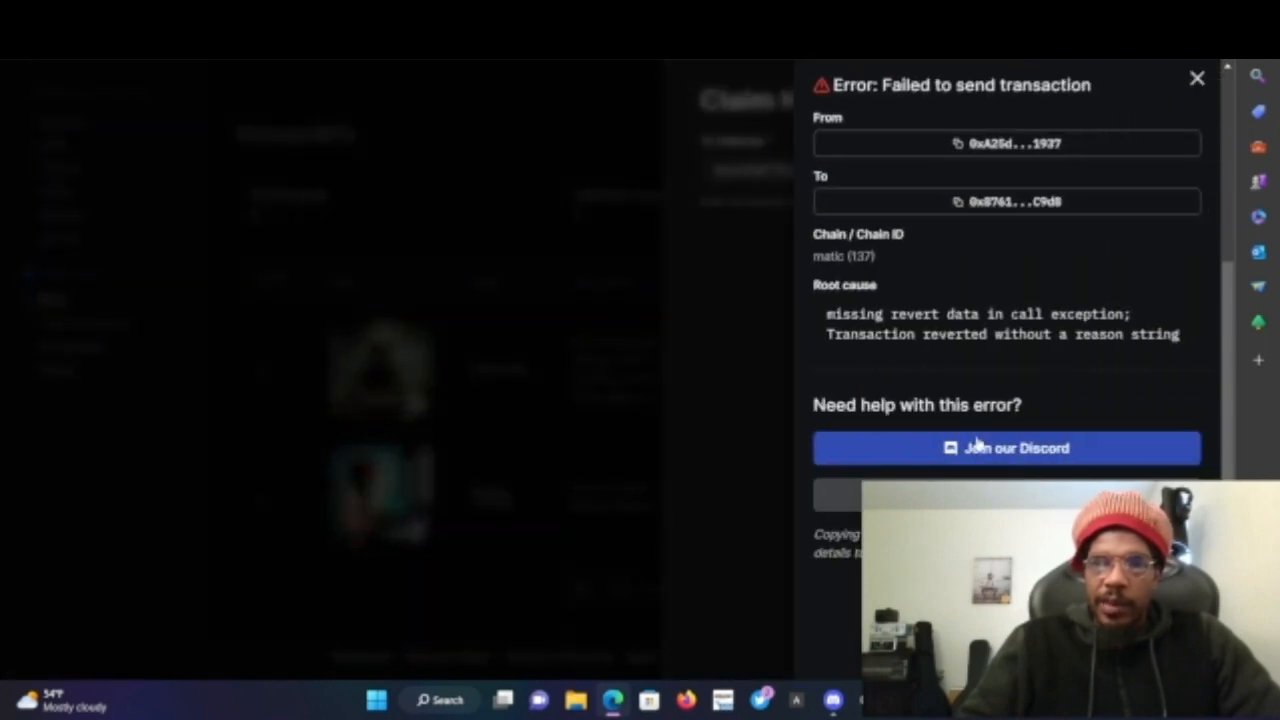
left_click(700, 430)
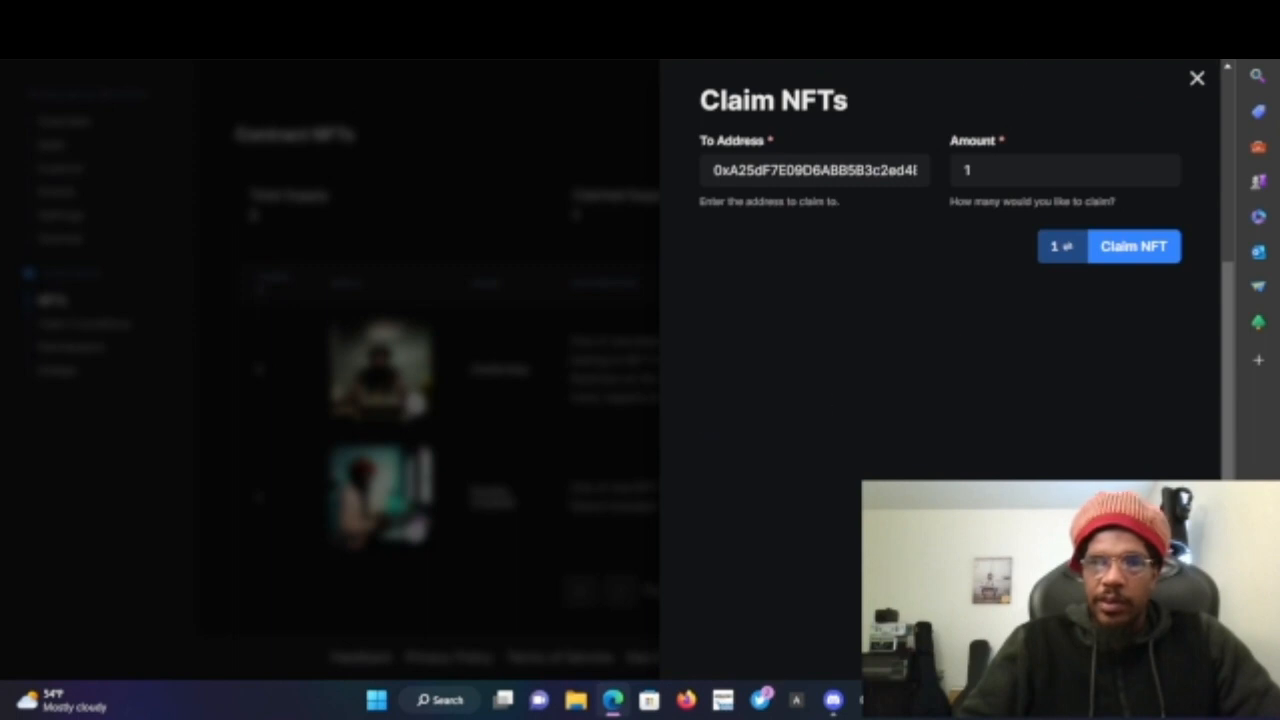
left_click(1068, 255)
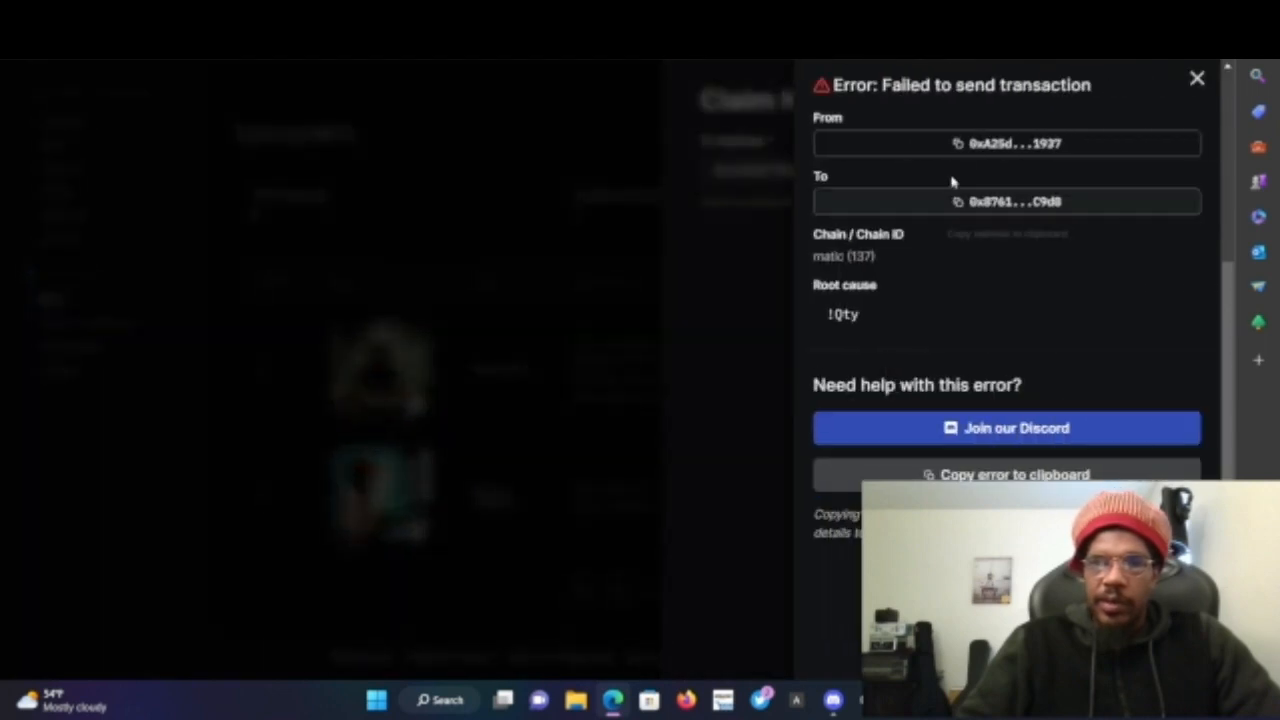
left_click(519, 354)
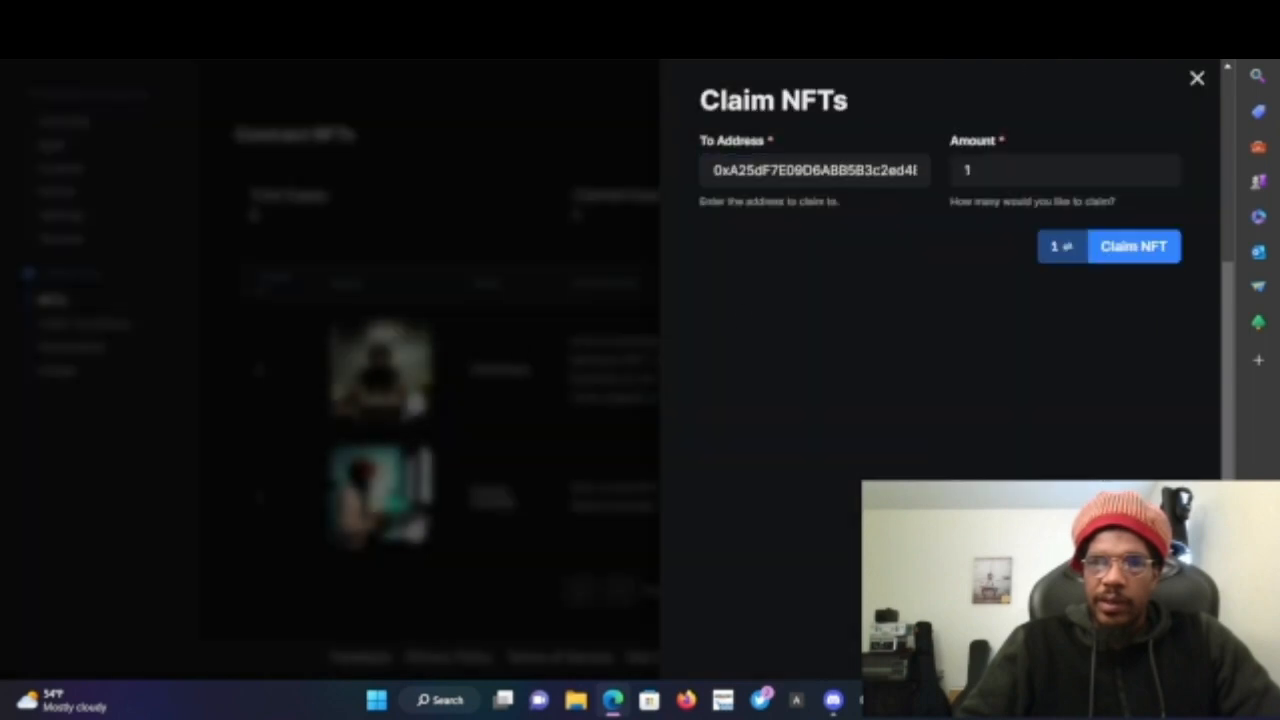
- Check the MetaMask wallet's balance and activity, then close the open panels
left_click(1030, 45)
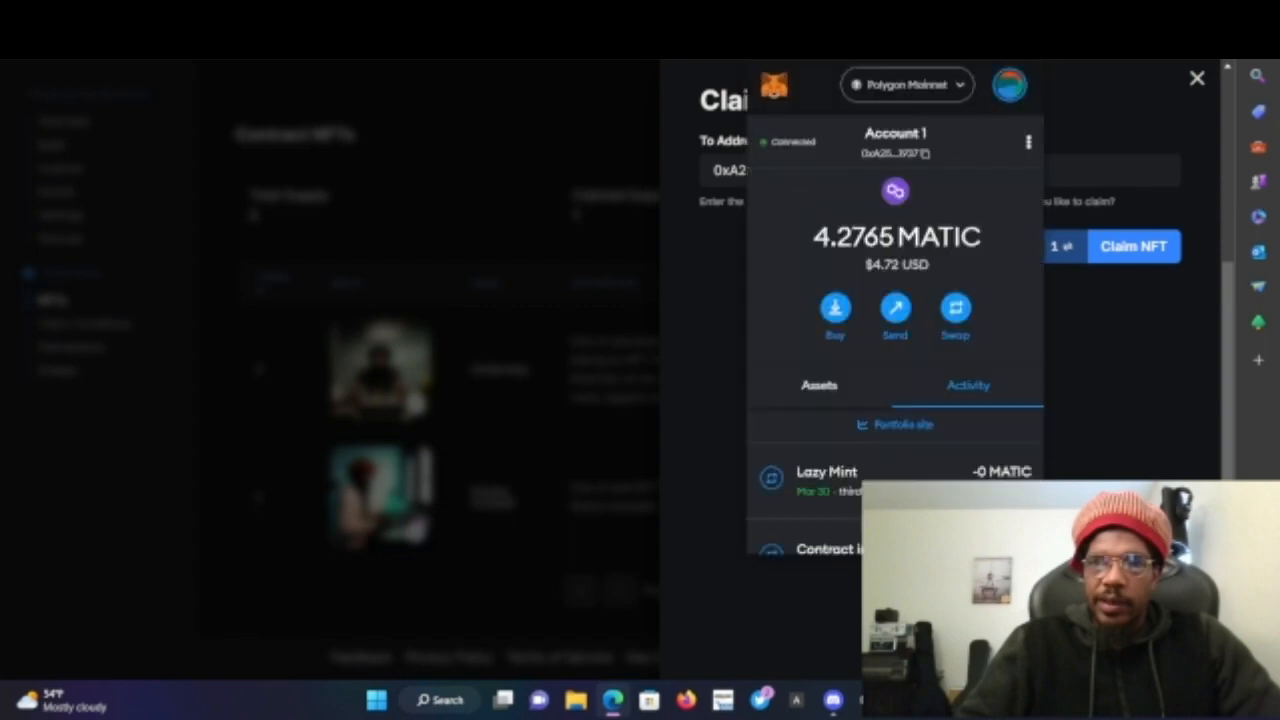
double_click(463, 403)
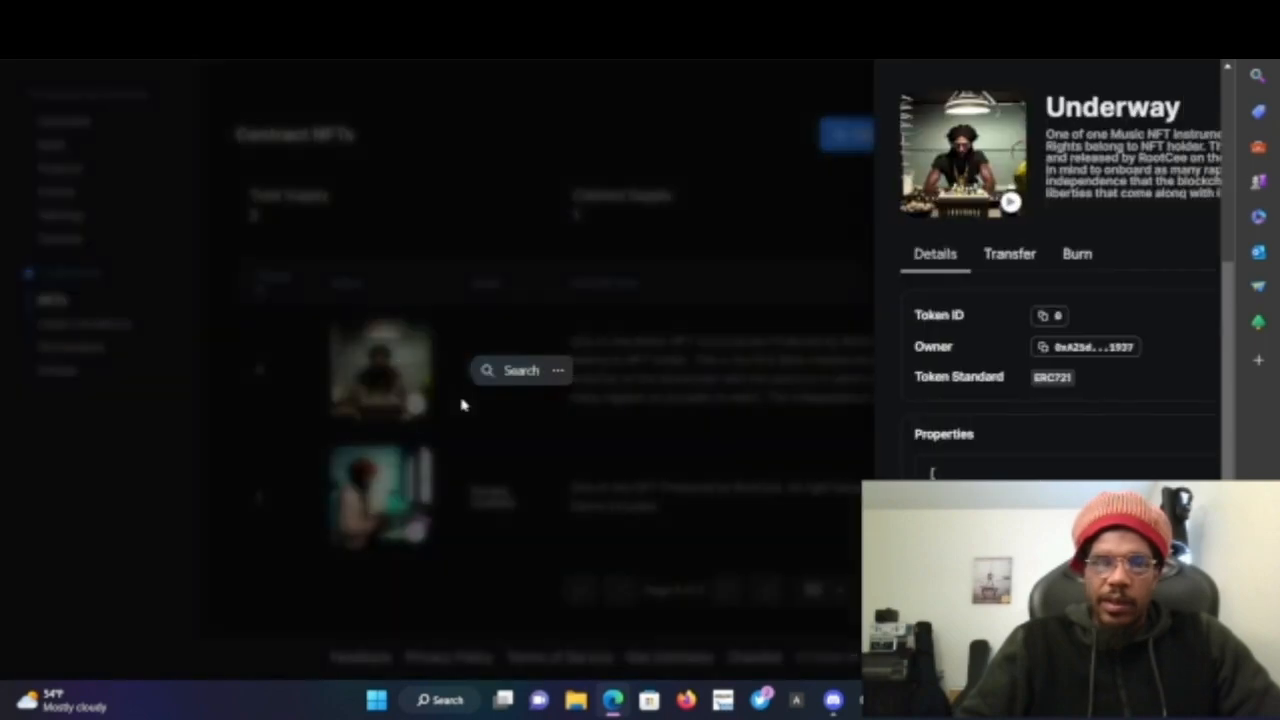
left_click(488, 286)
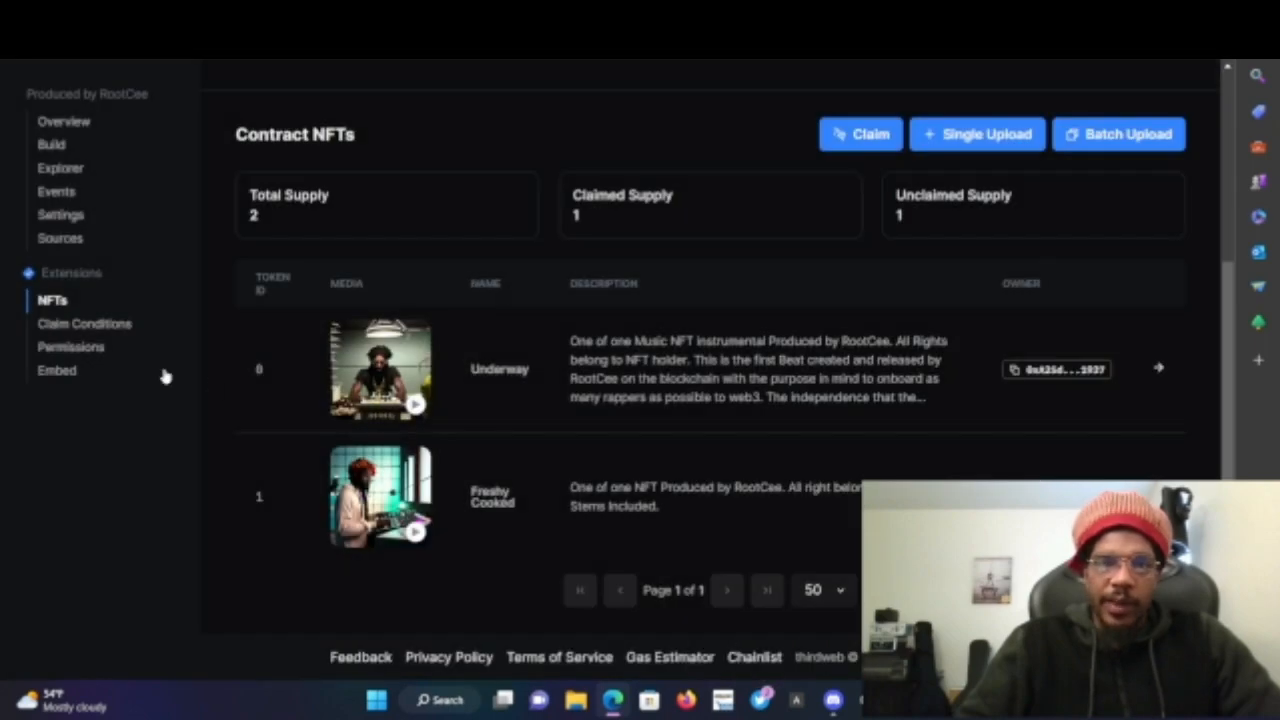
- Review the Phase 1 claim conditions, keep Any wallet as the claimer, and save them, confirming the wallet transaction
left_click(92, 324)
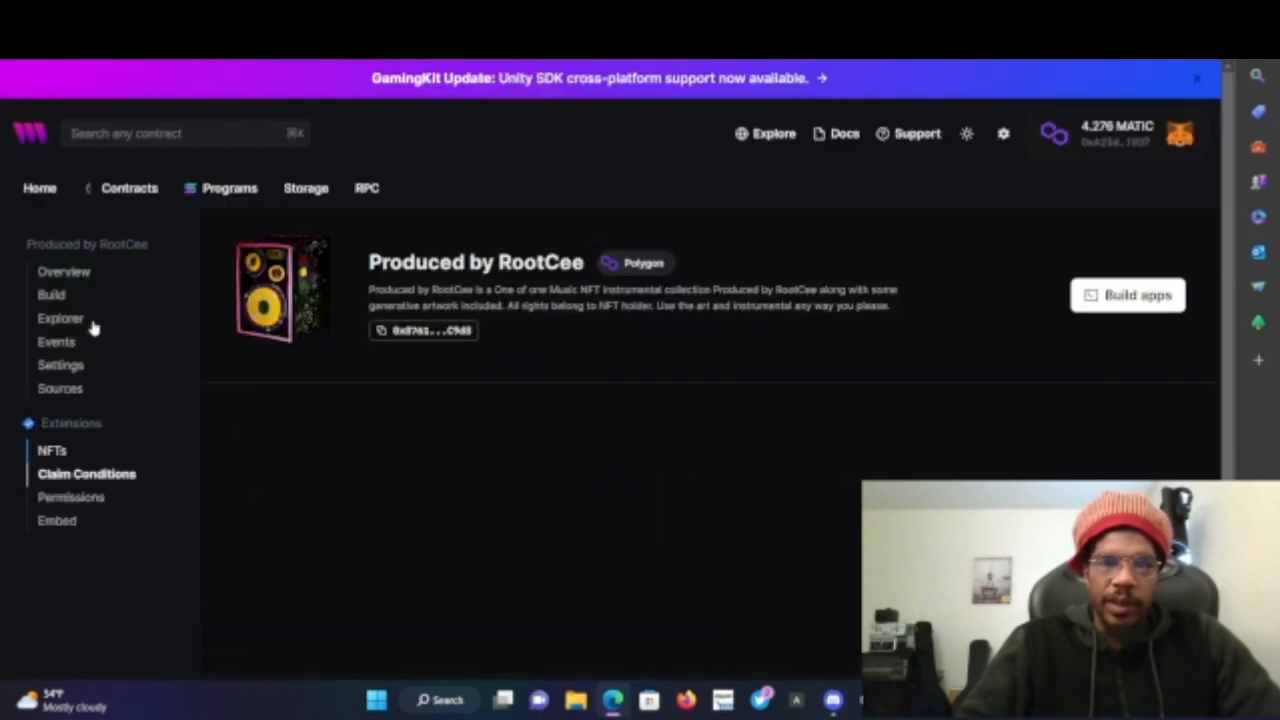
scroll(523, 494, "down", 4)
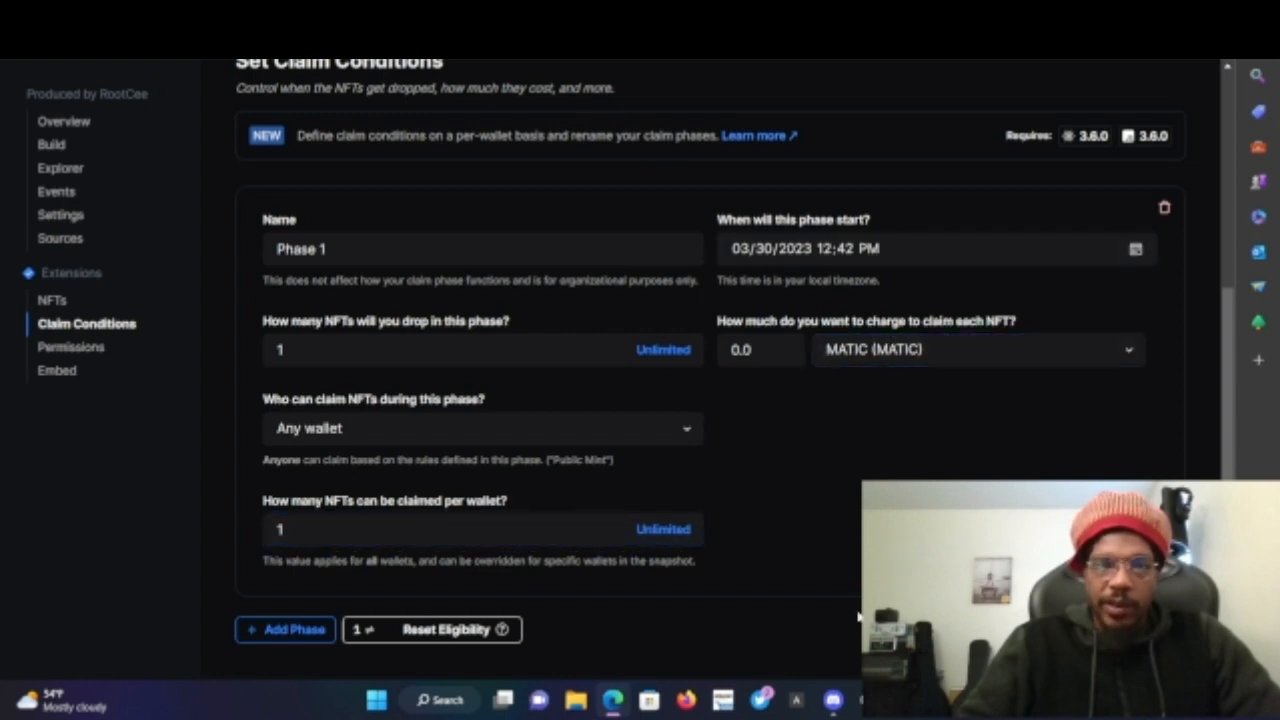
left_click(285, 246)
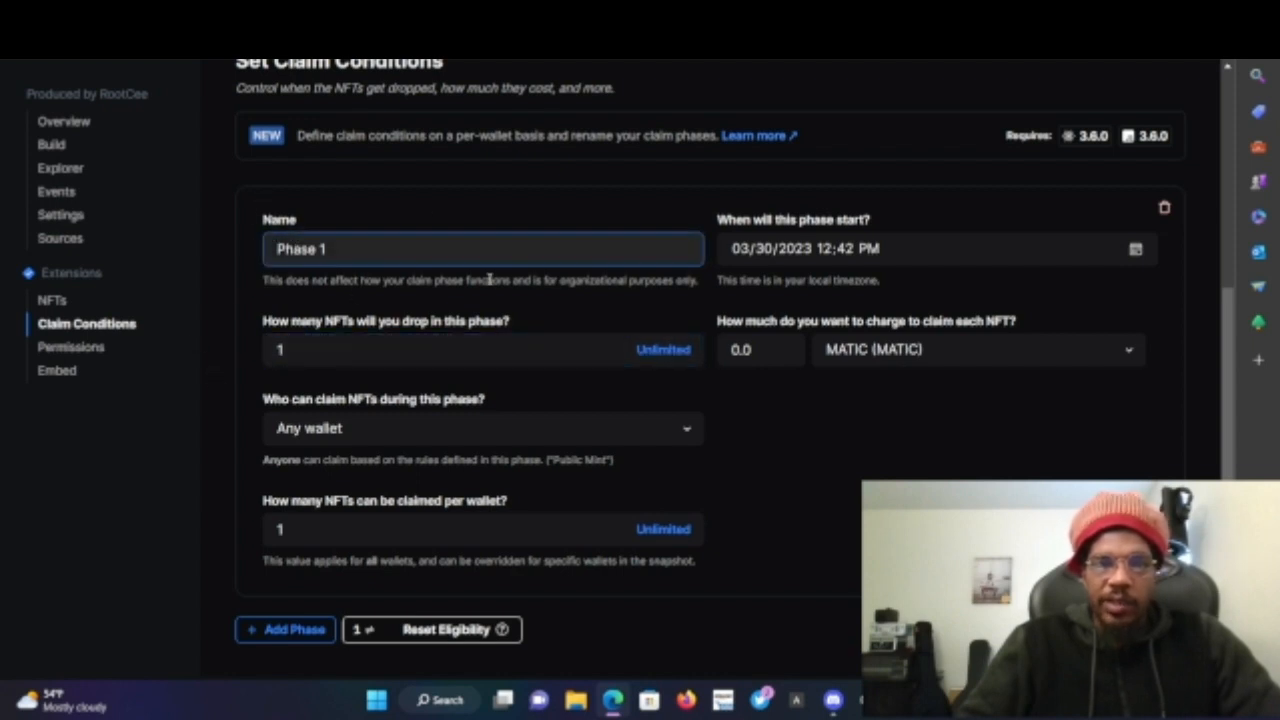
left_click(317, 336)
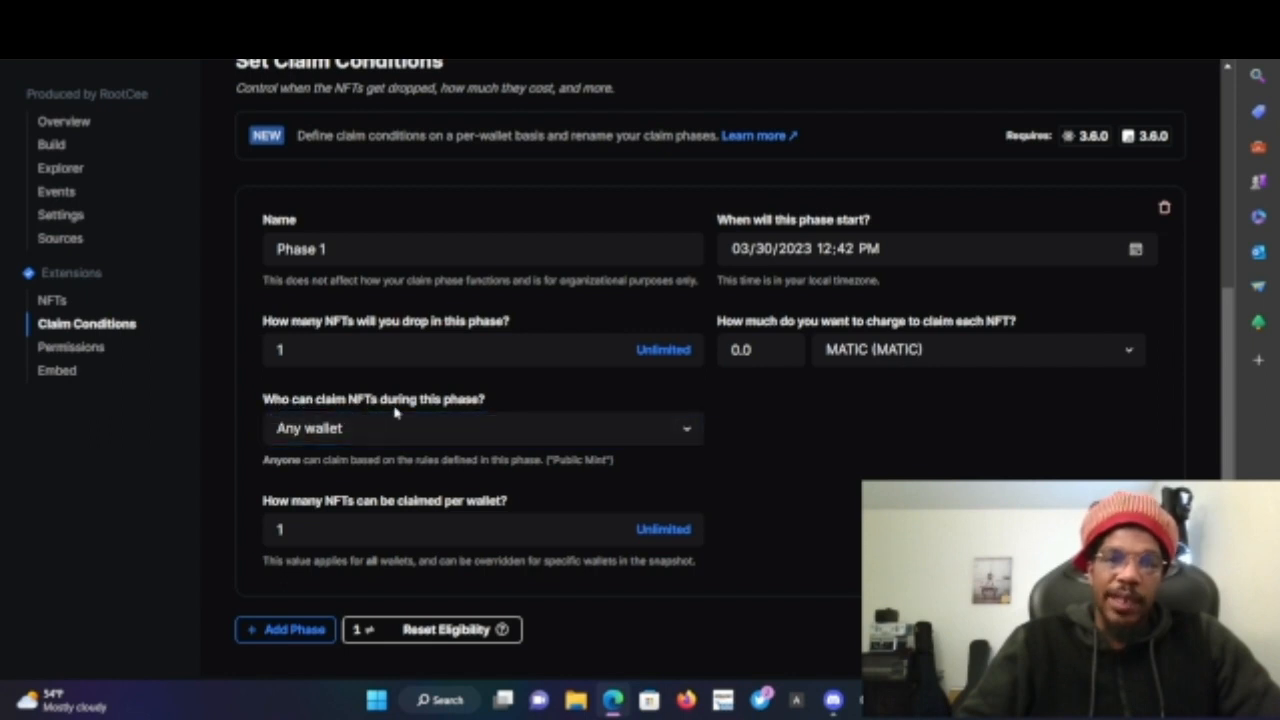
left_click(519, 436)
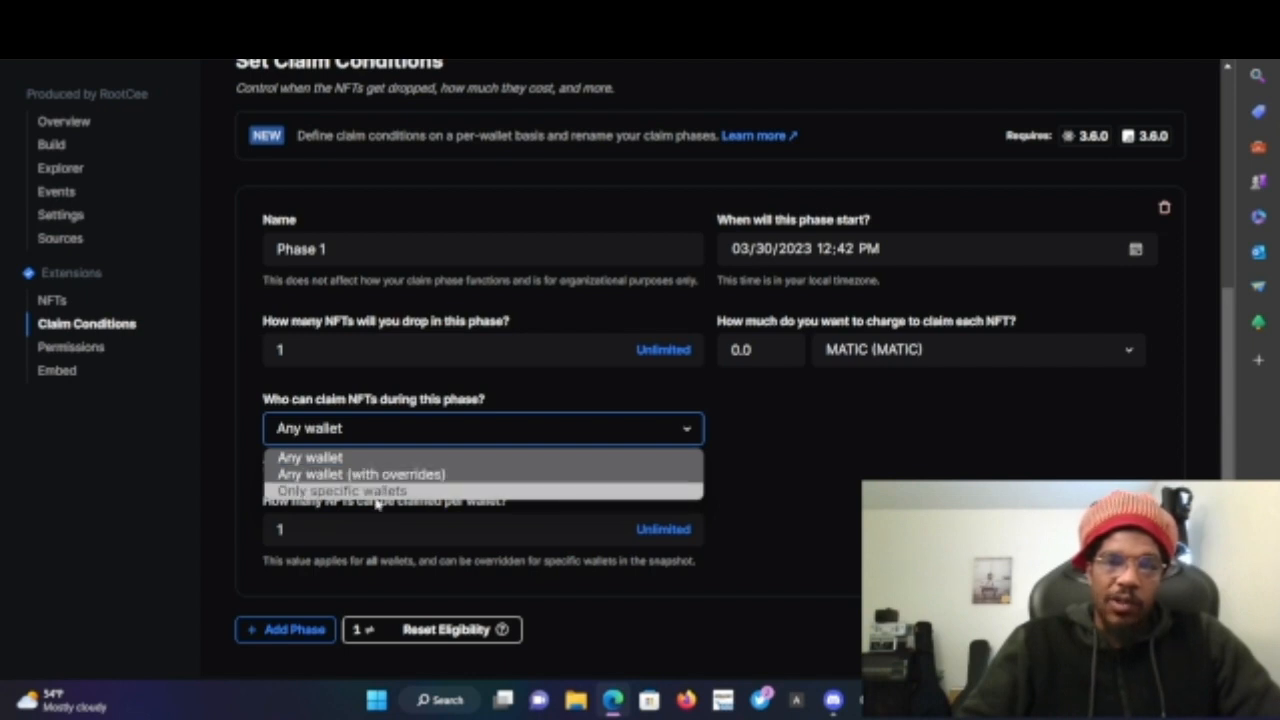
left_click(637, 403)
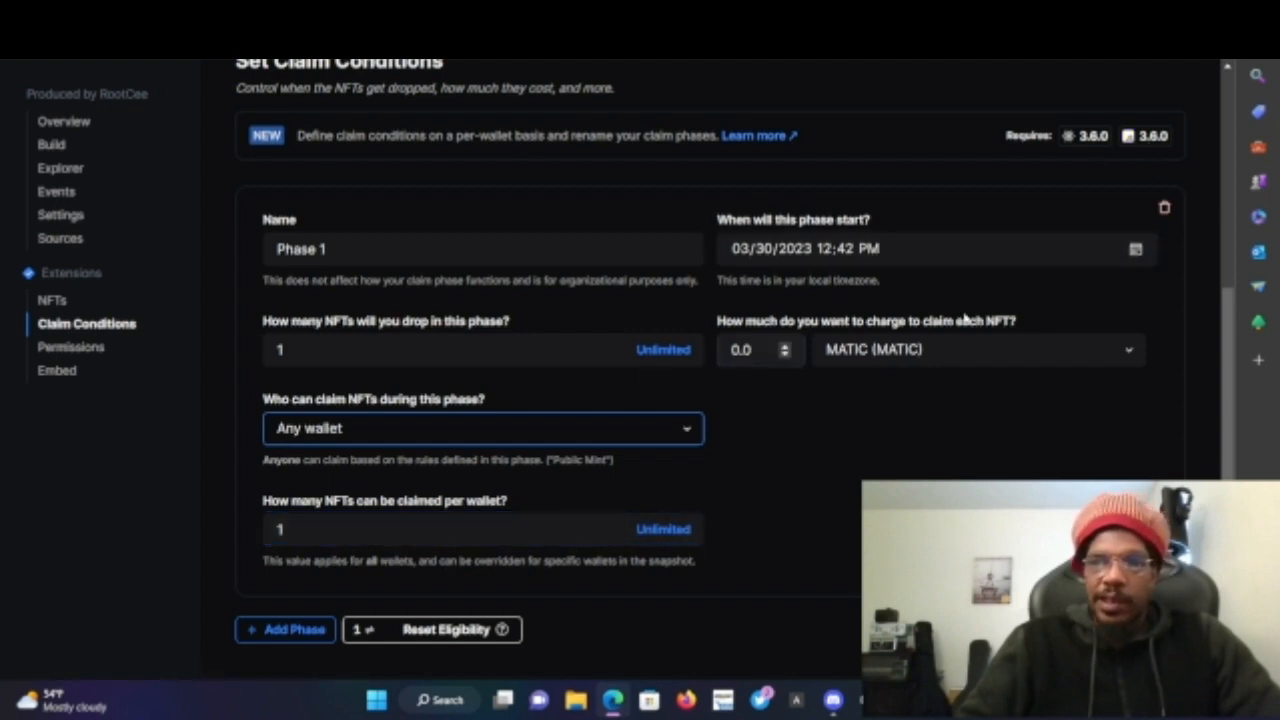
left_click(958, 244)
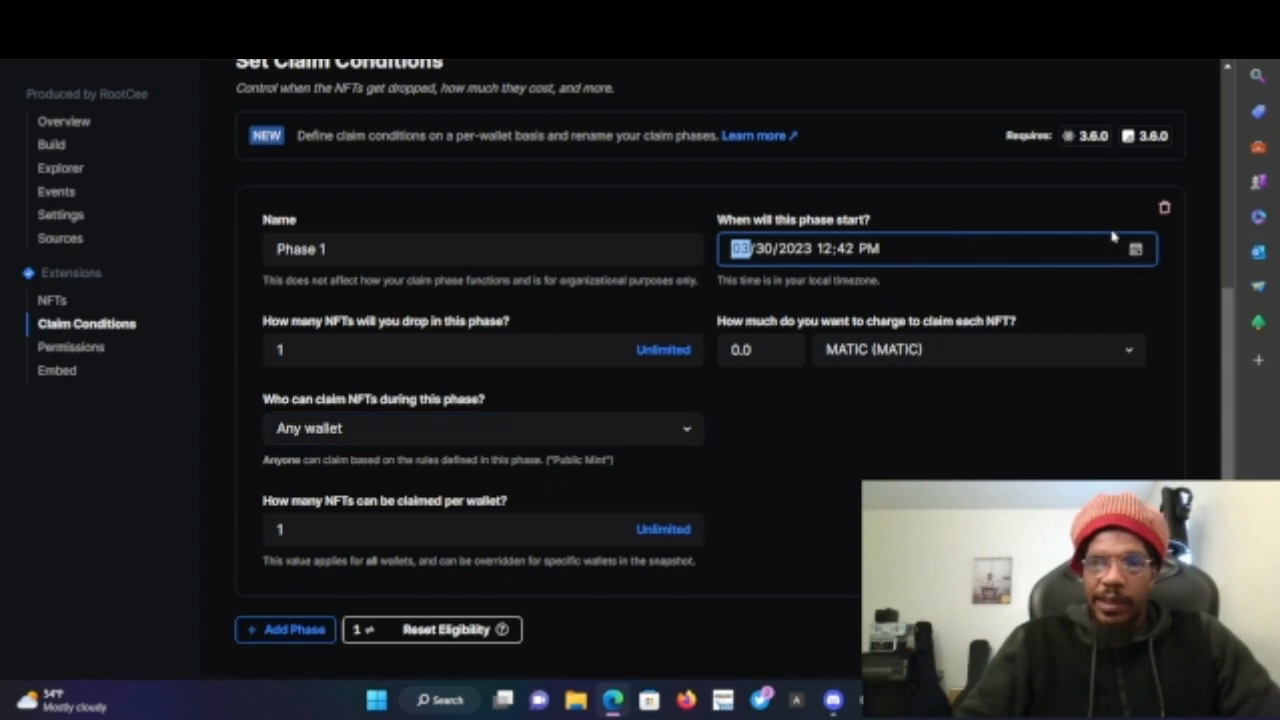
left_click(1065, 202)
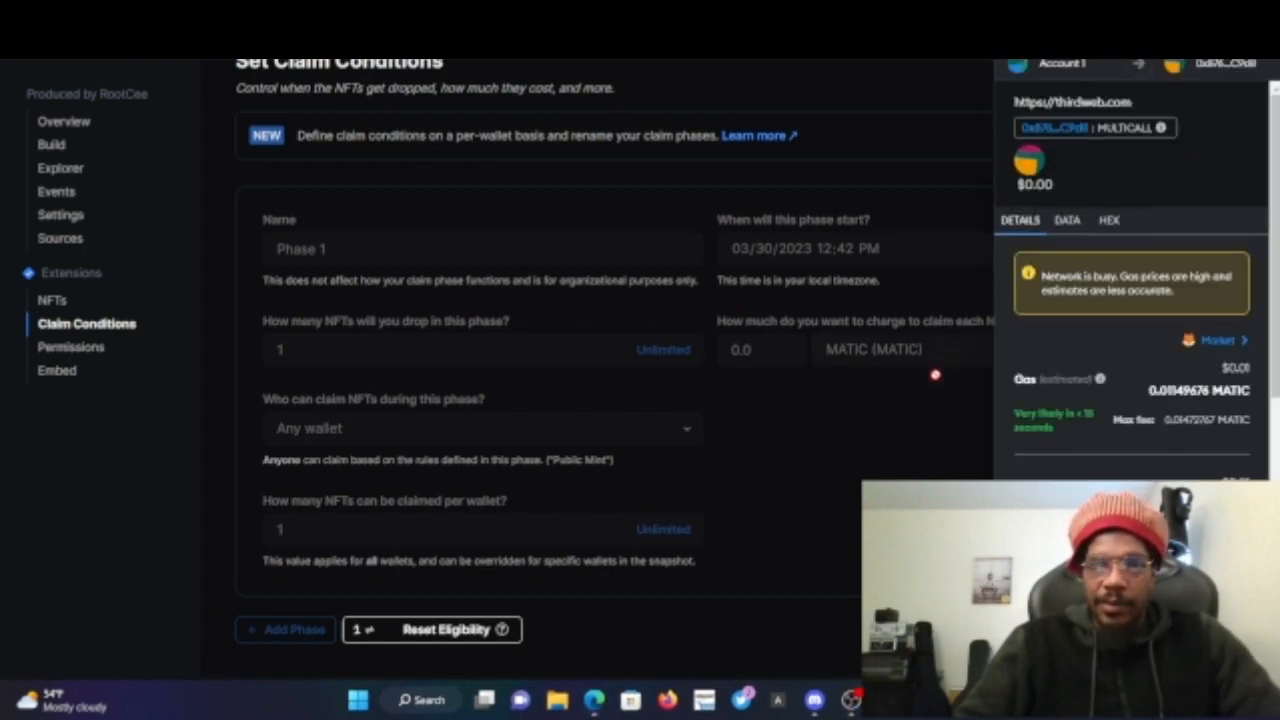
scroll(938, 478, "down", 1)
scroll(1075, 402, "down", 2)
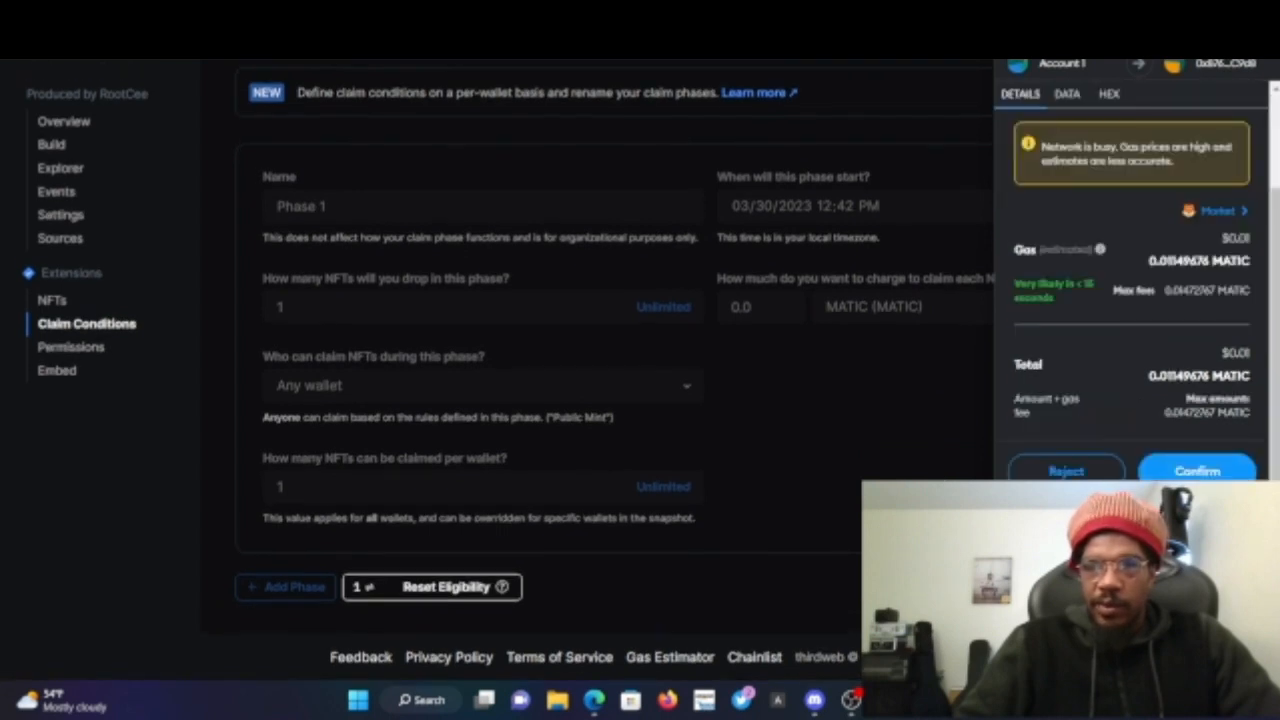
left_click(1197, 471)
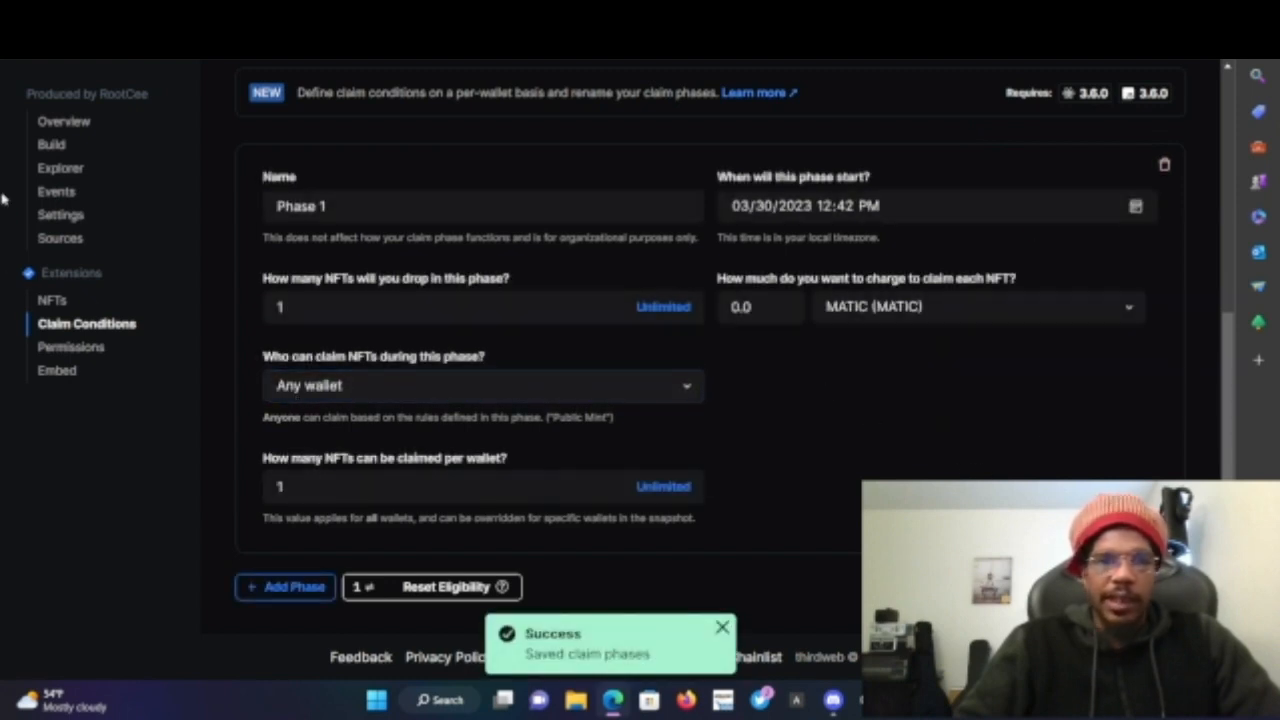
- Open the Freshy Cooked NFT's details from the Contract NFTs list and close them again
left_click(52, 300)
scroll(688, 376, "down", 3)
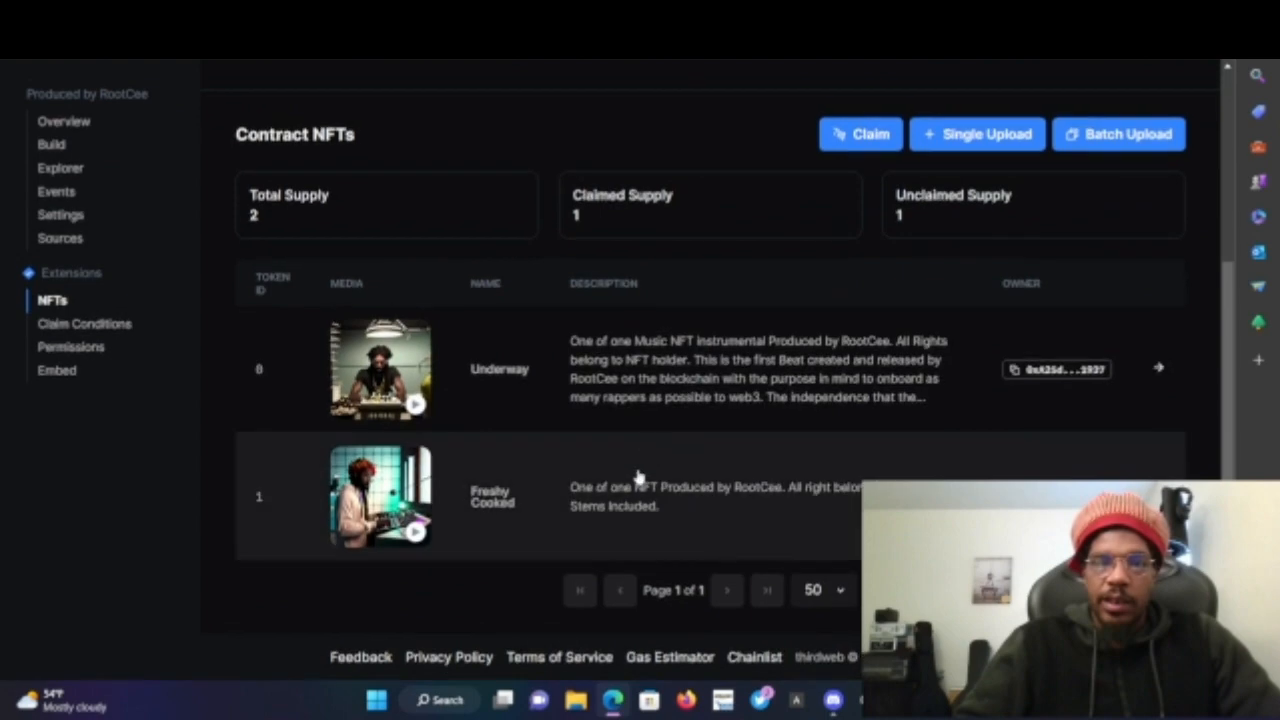
left_click(632, 489)
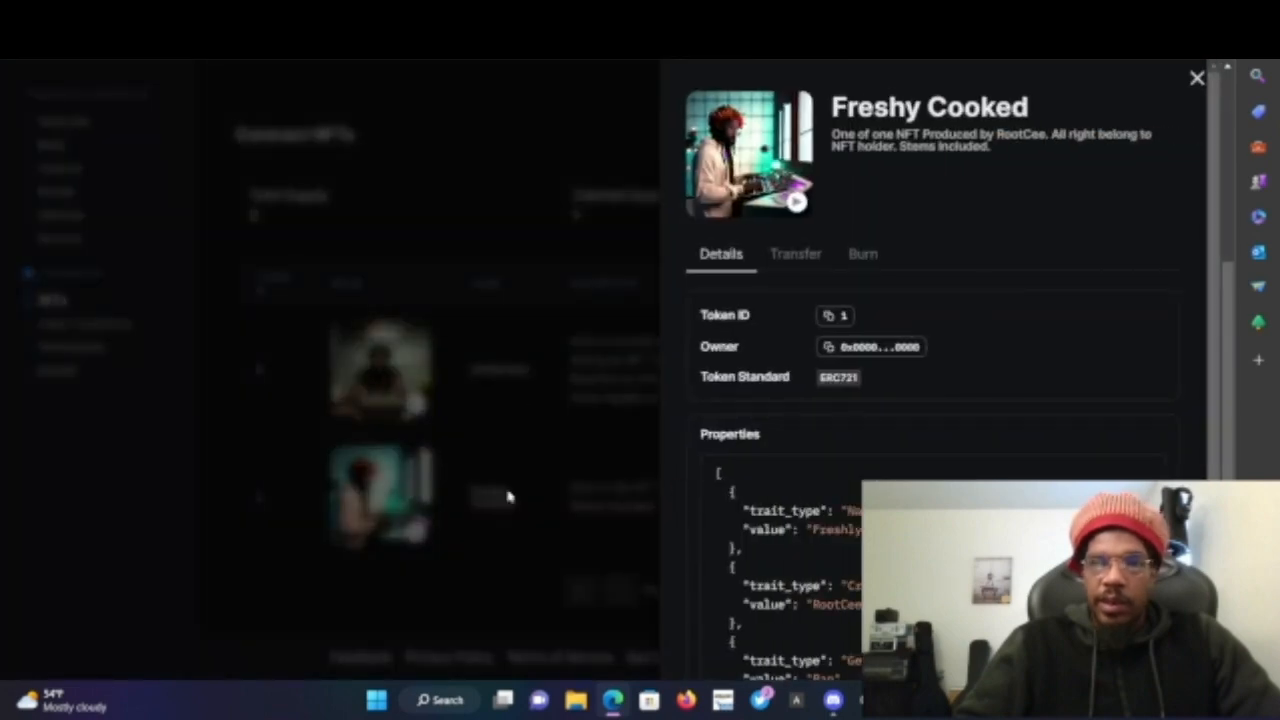
left_click(505, 528)
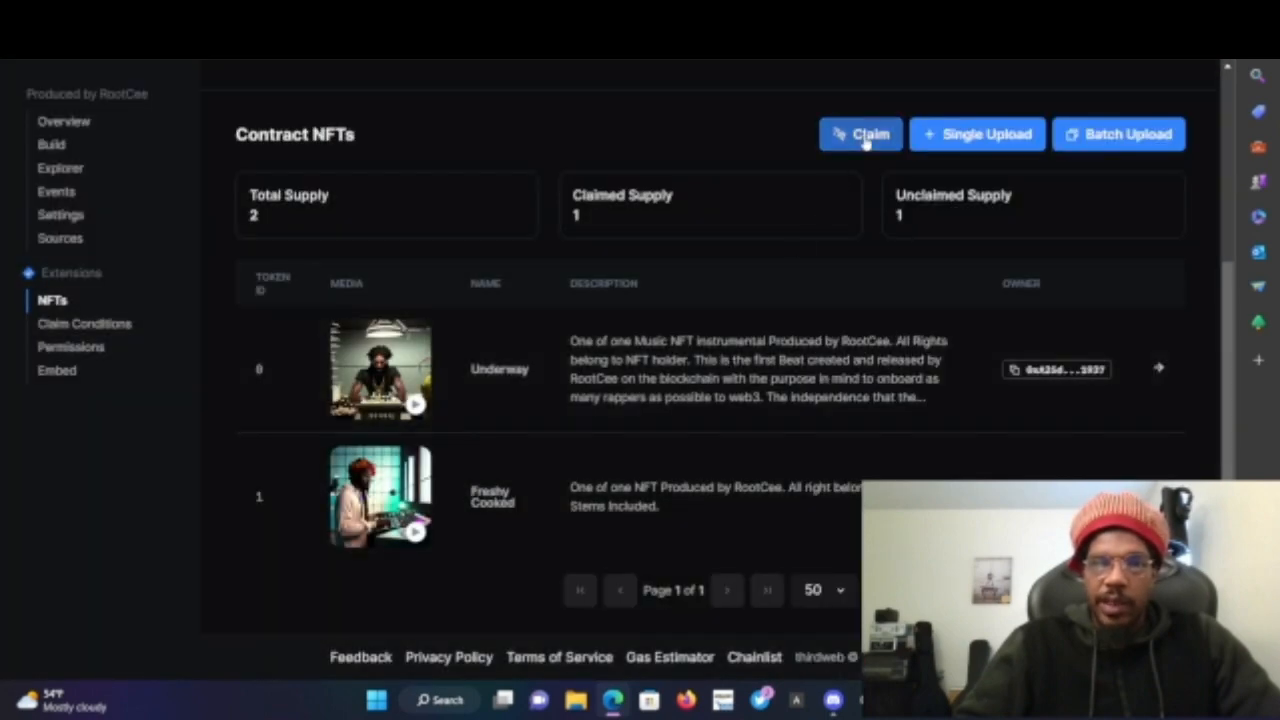
- Try to claim 1 NFT to the wallet address again, closing the error panel and the claim panel
left_click(866, 137)
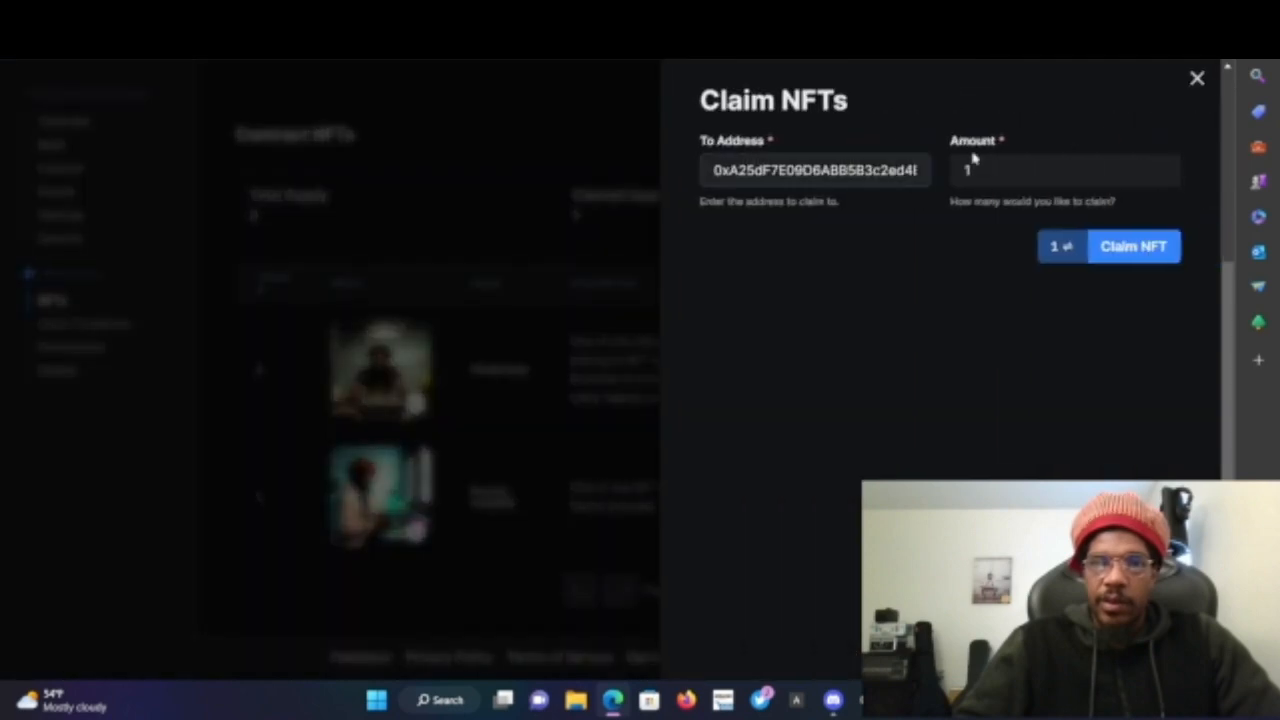
left_click(996, 166)
left_click(888, 177)
left_click(977, 226)
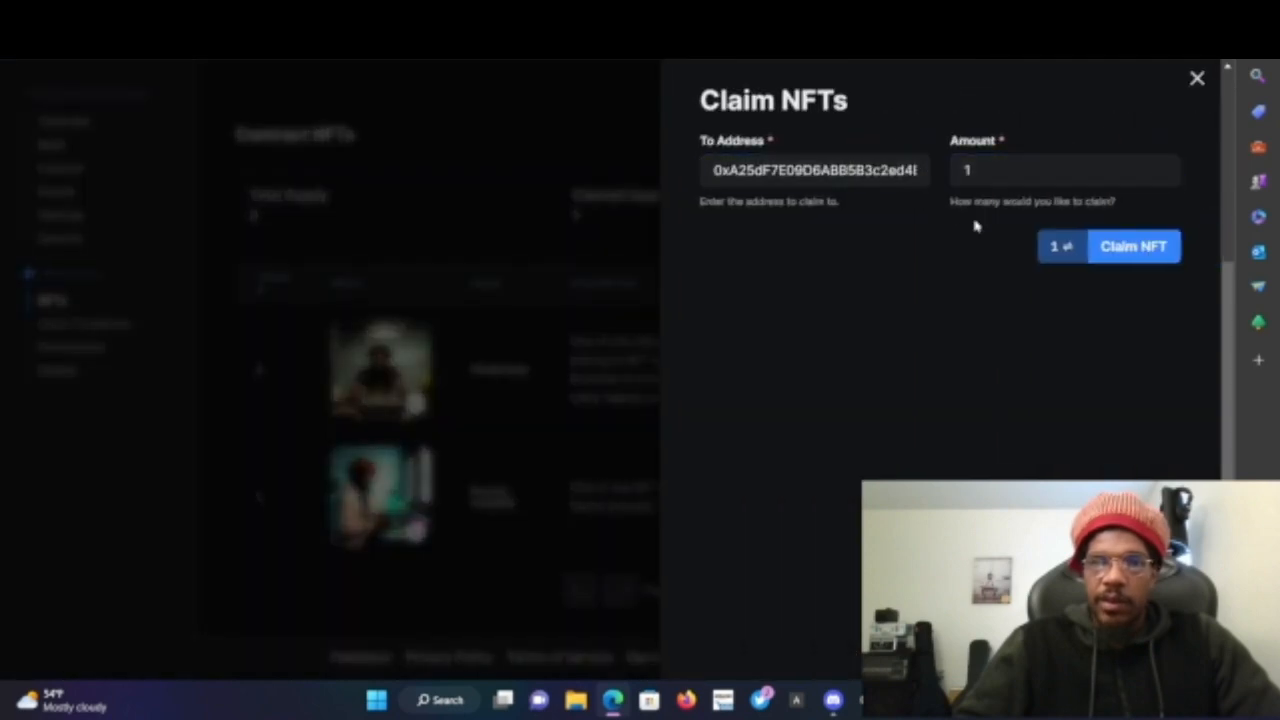
left_click(555, 437)
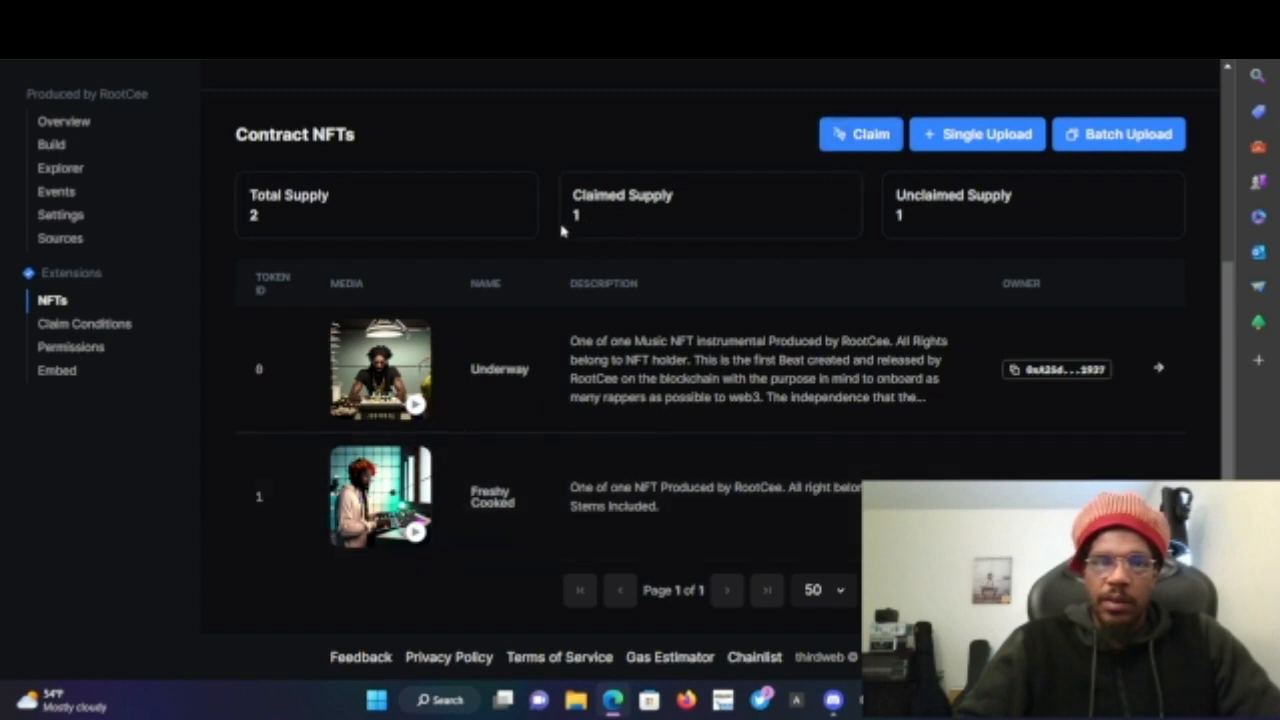
left_click(863, 134)
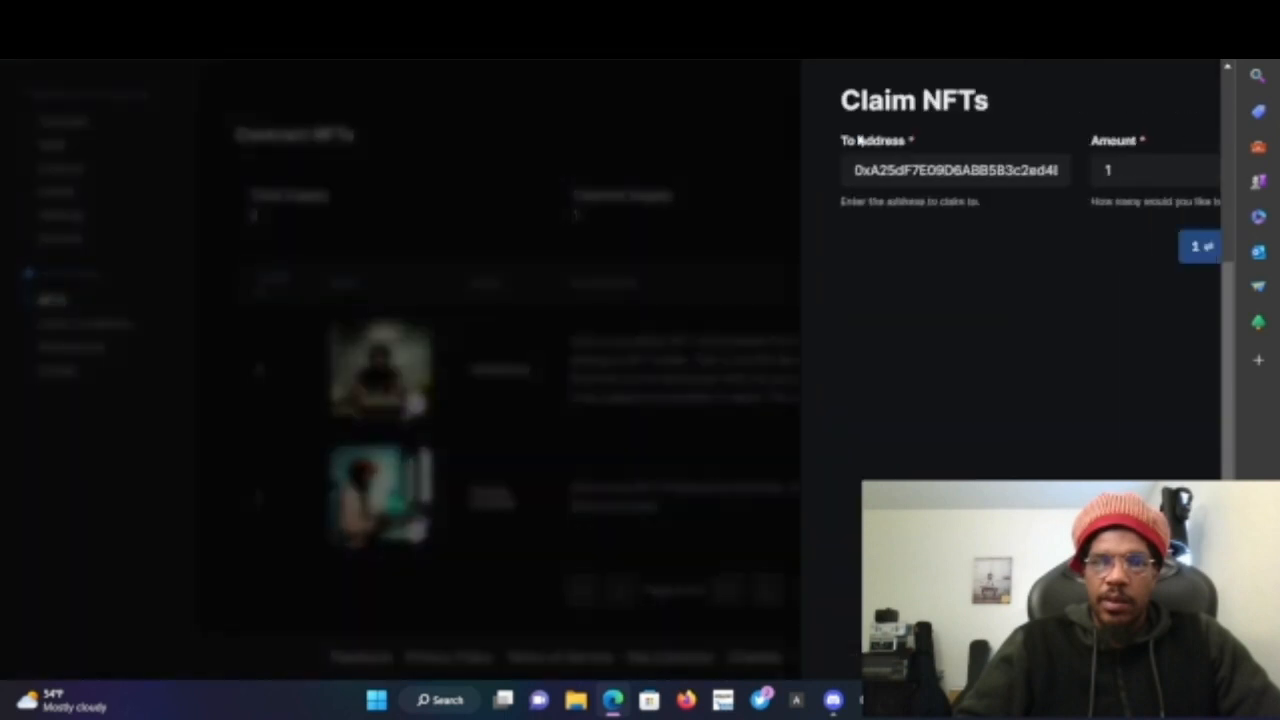
left_click(1130, 251)
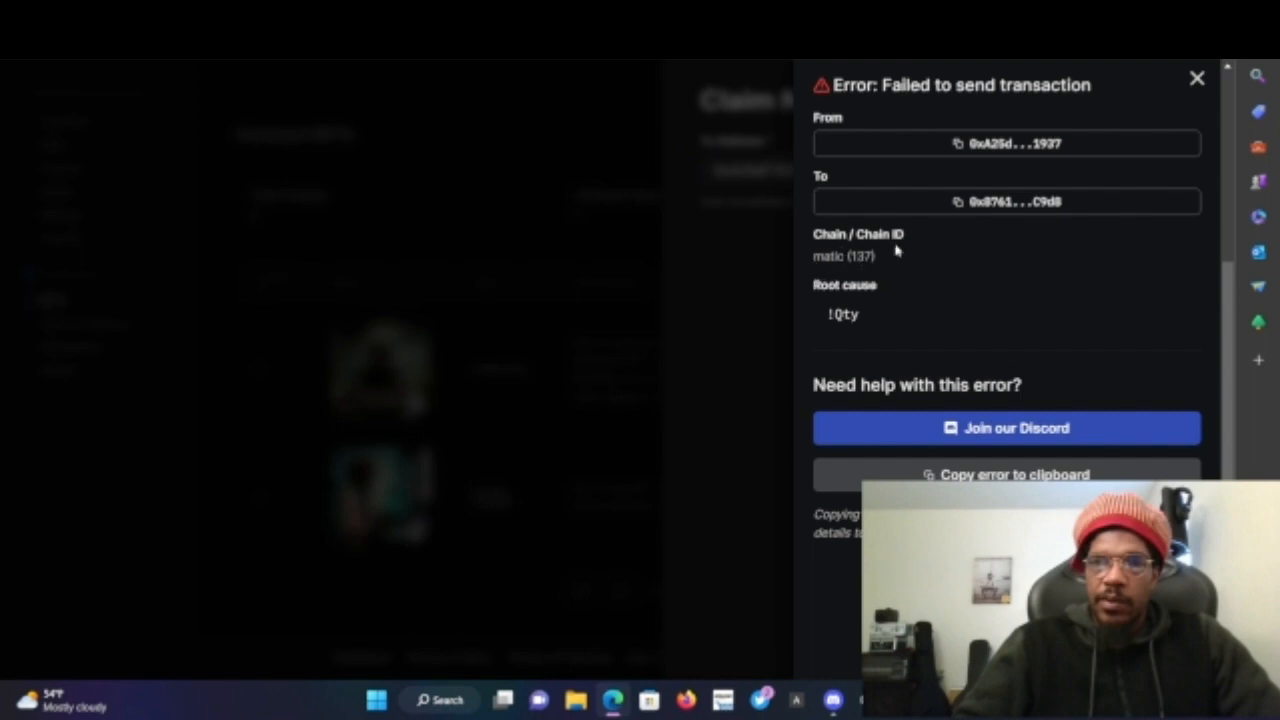
left_click(760, 361)
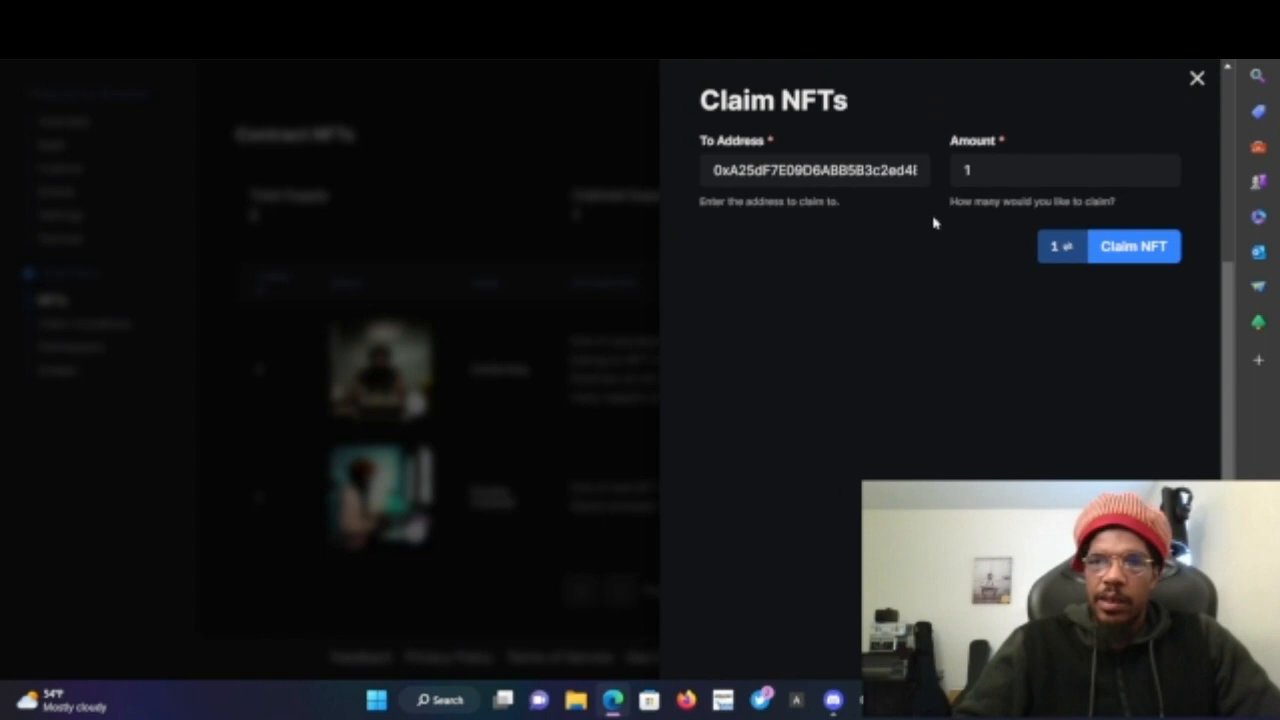
left_click(994, 174)
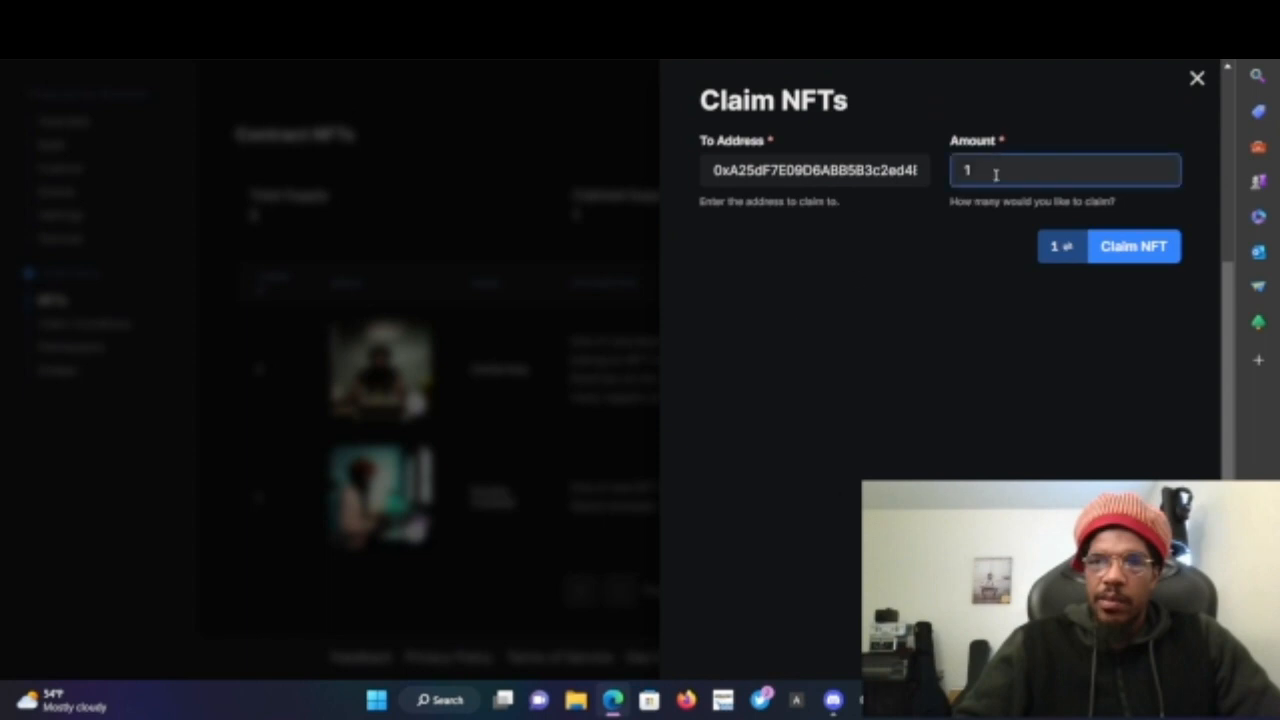
left_click(503, 486)
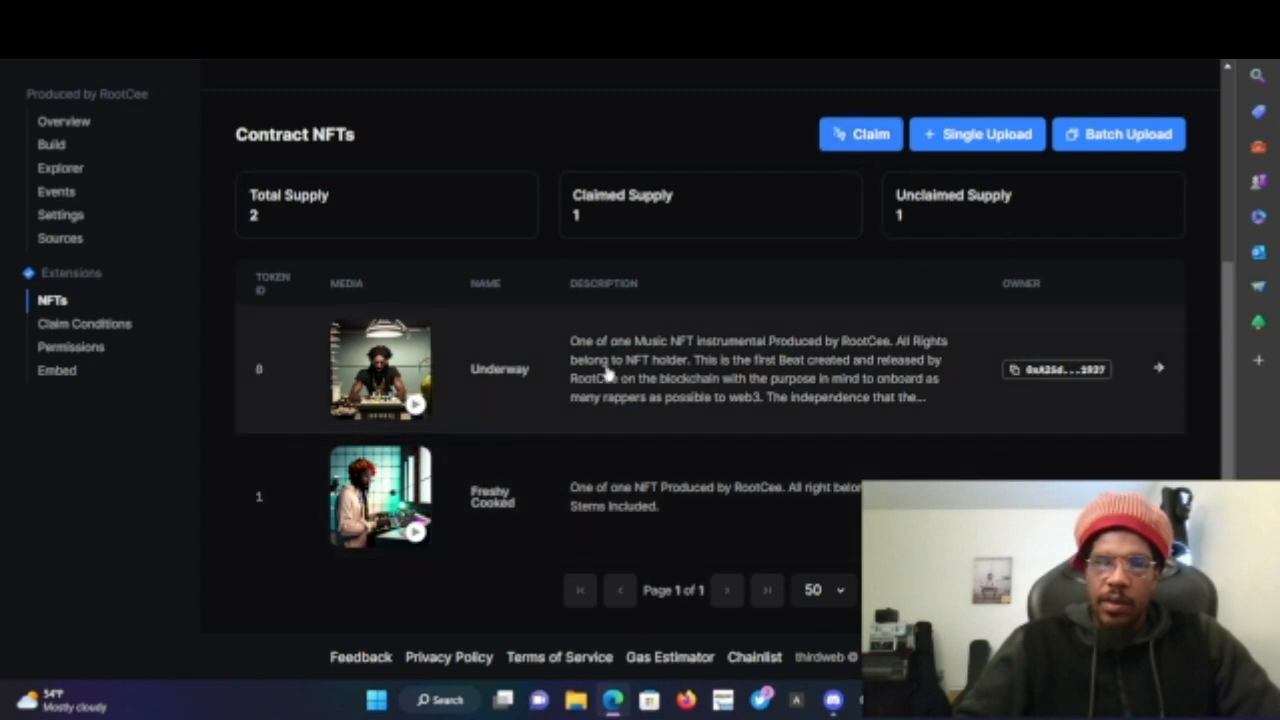
left_click(60, 326)
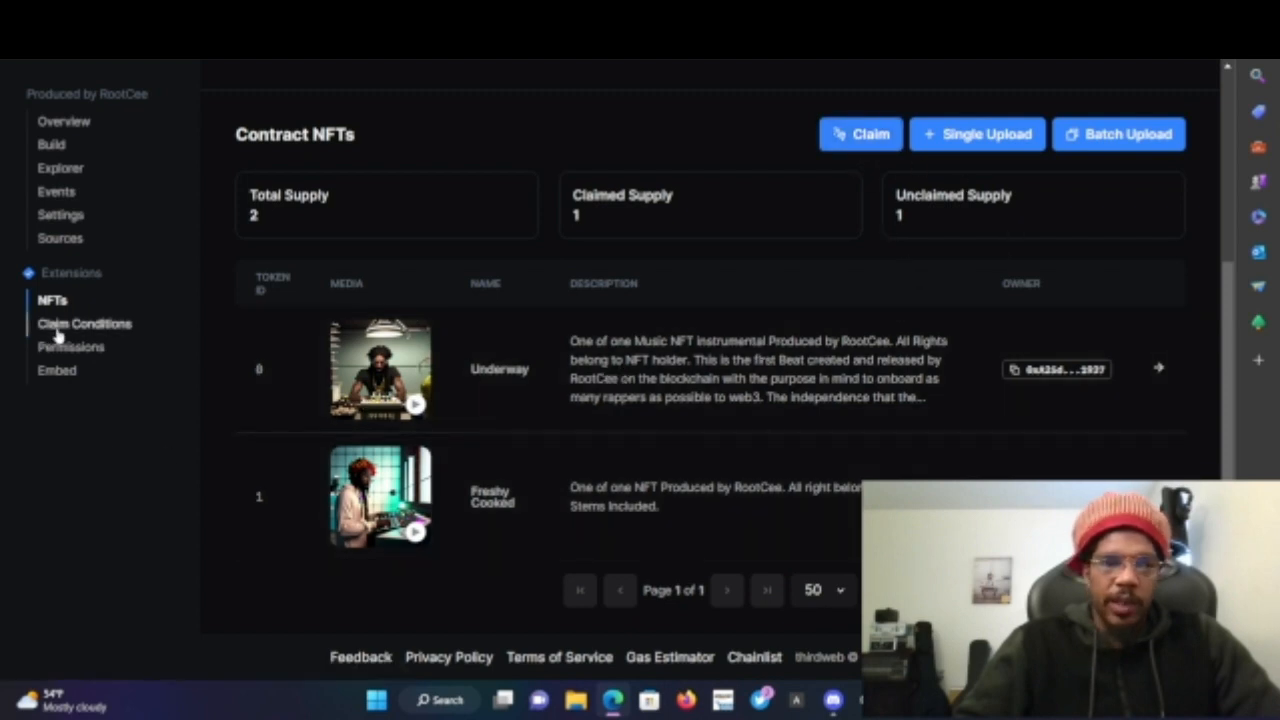
scroll(501, 458, "down", 5)
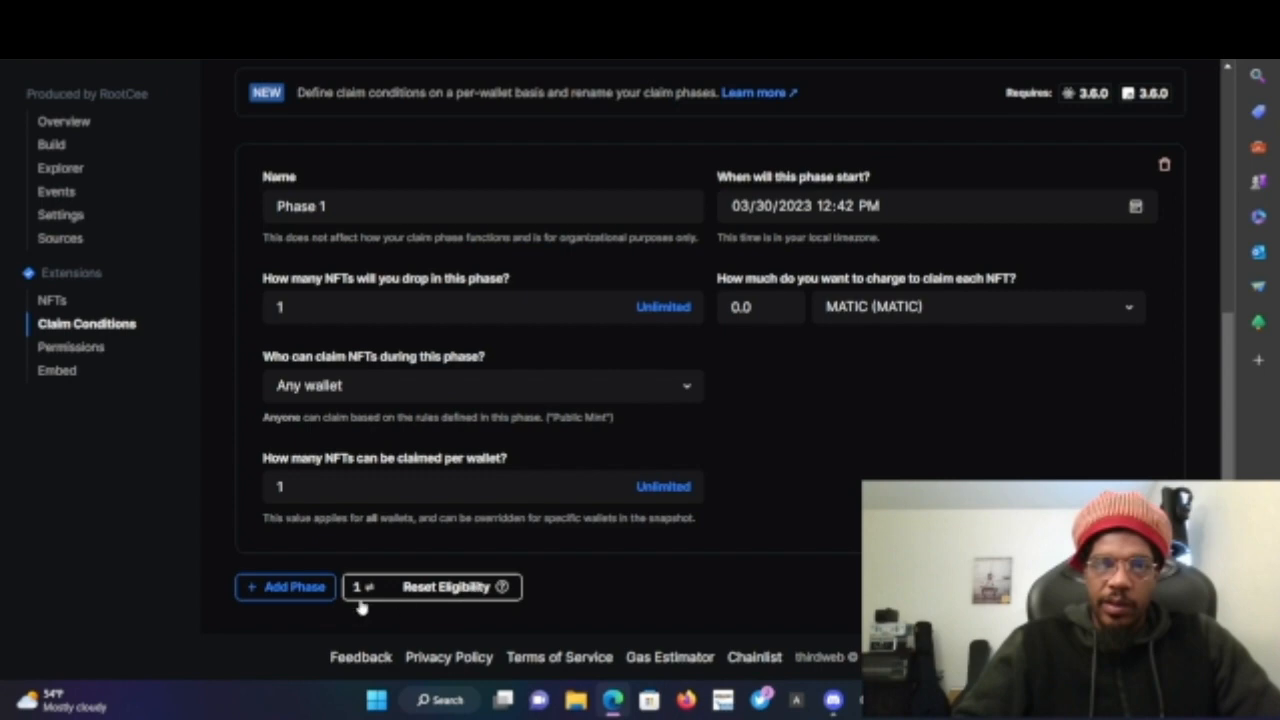
left_click(294, 588)
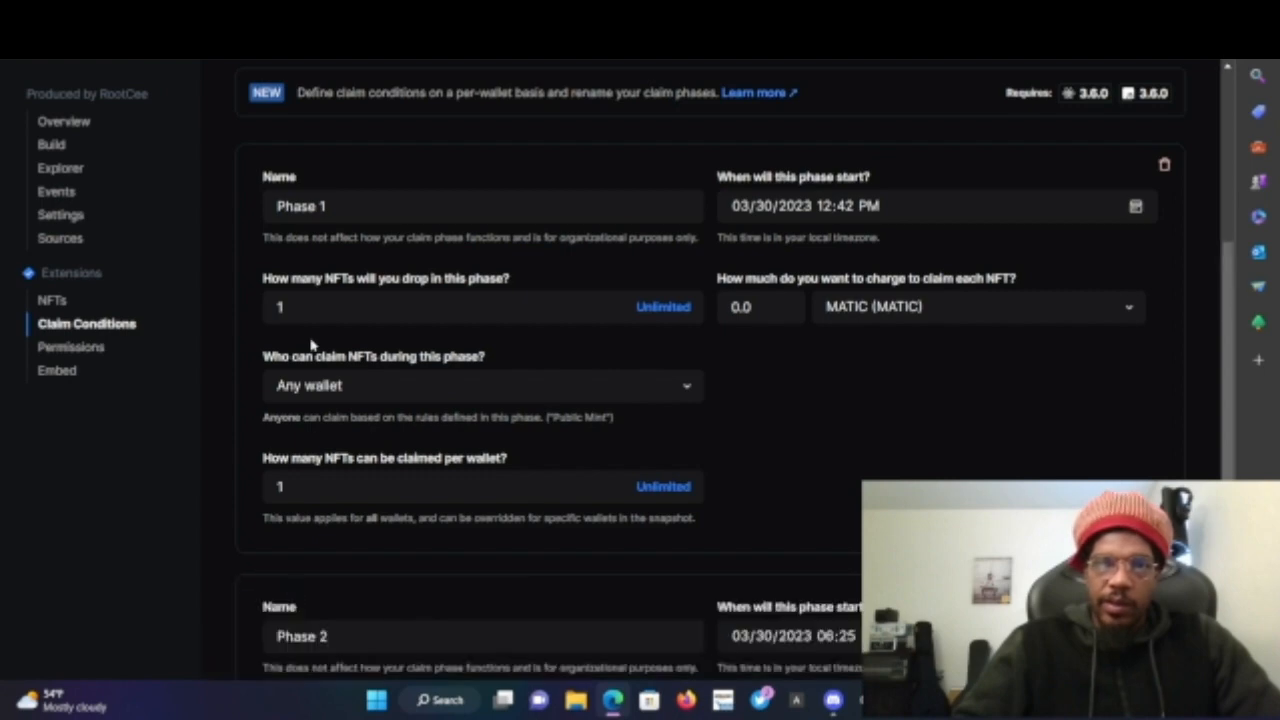
scroll(437, 465, "down", 5)
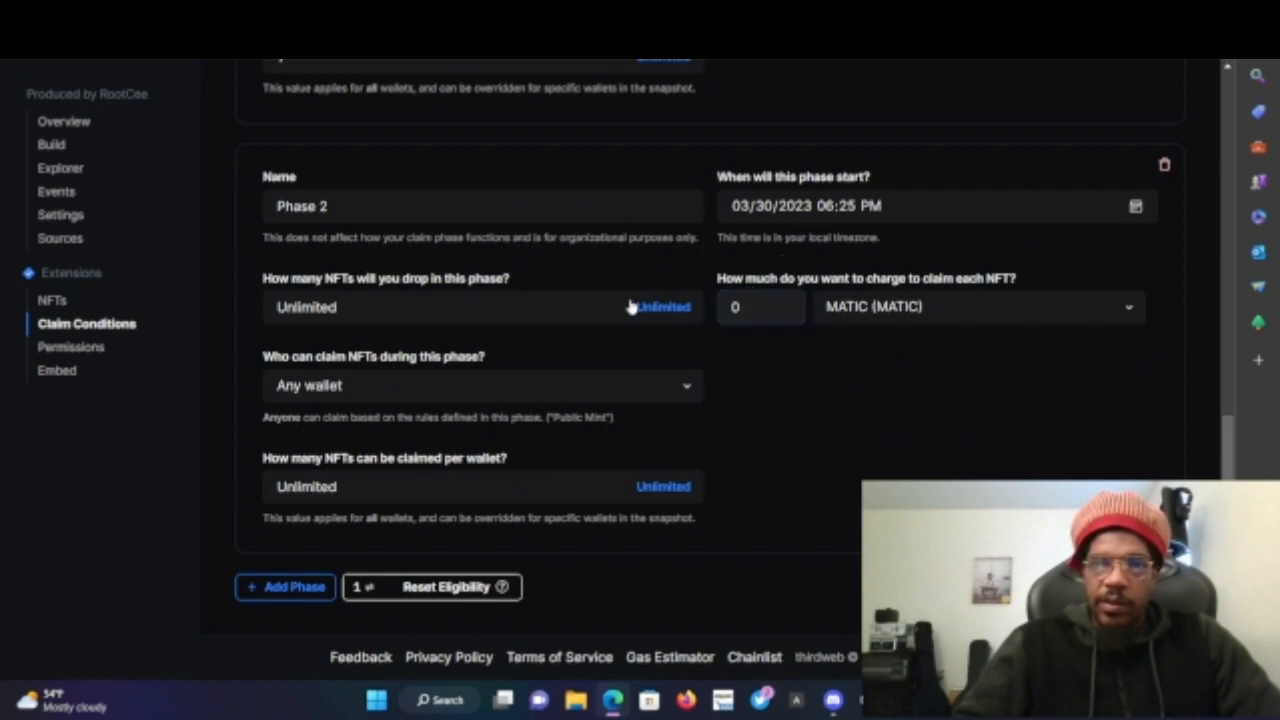
left_click(438, 315)
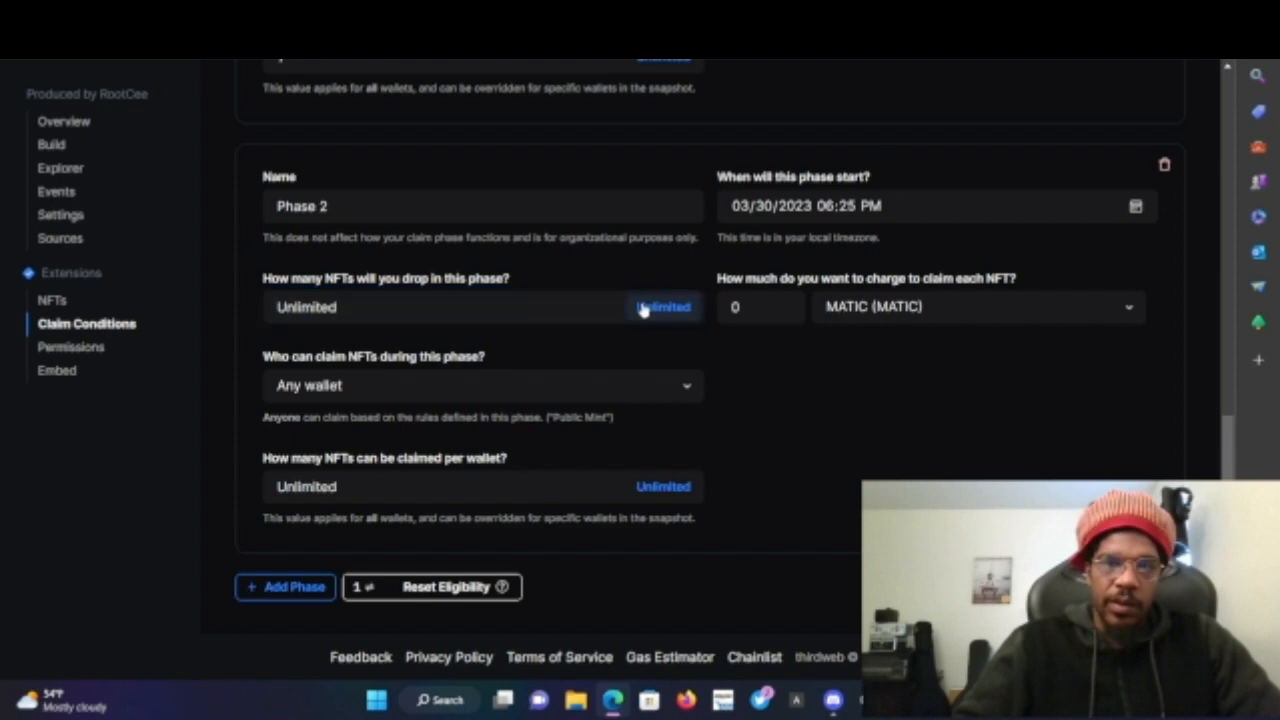
left_click(397, 374)
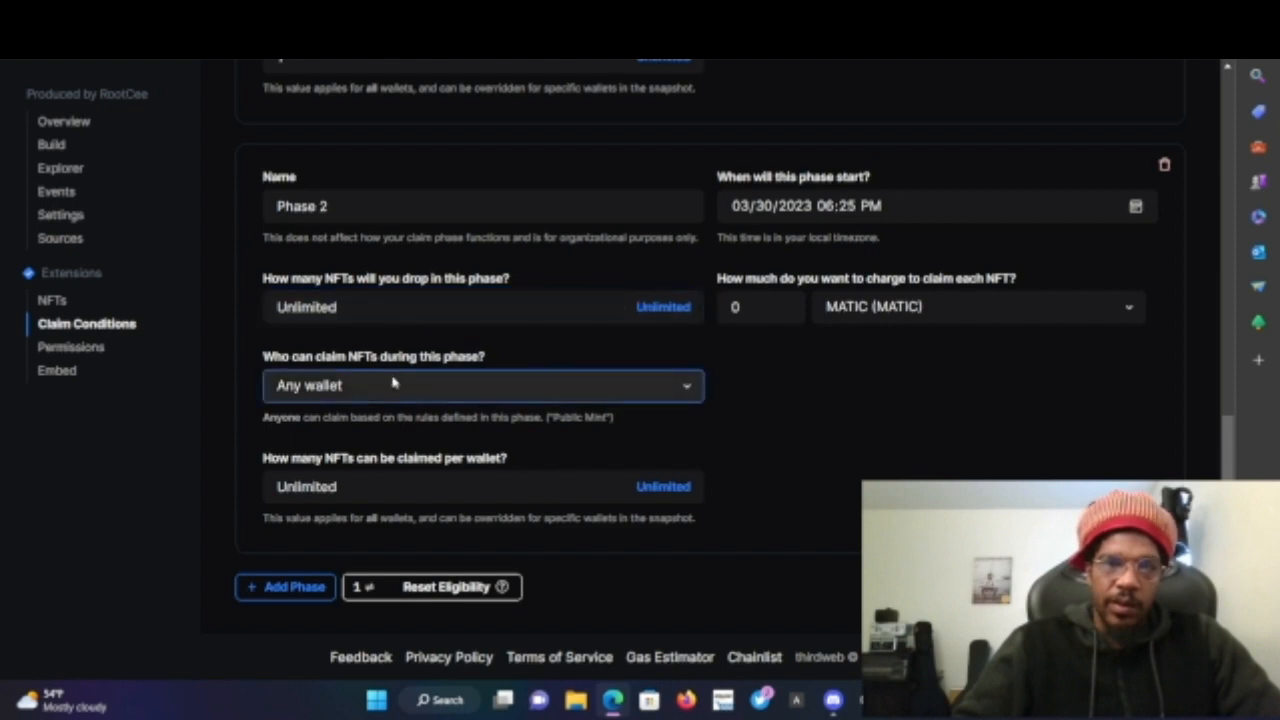
scroll(546, 450, "up", 10)
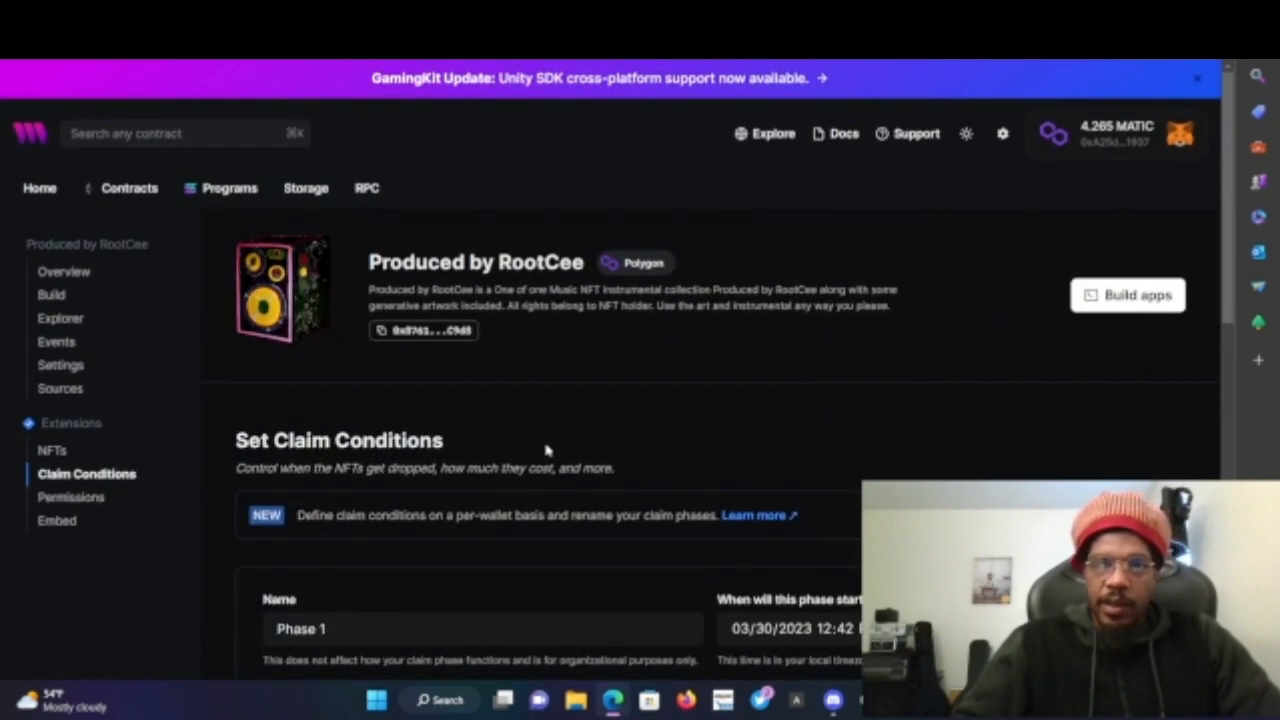
scroll(546, 450, "down", 4)
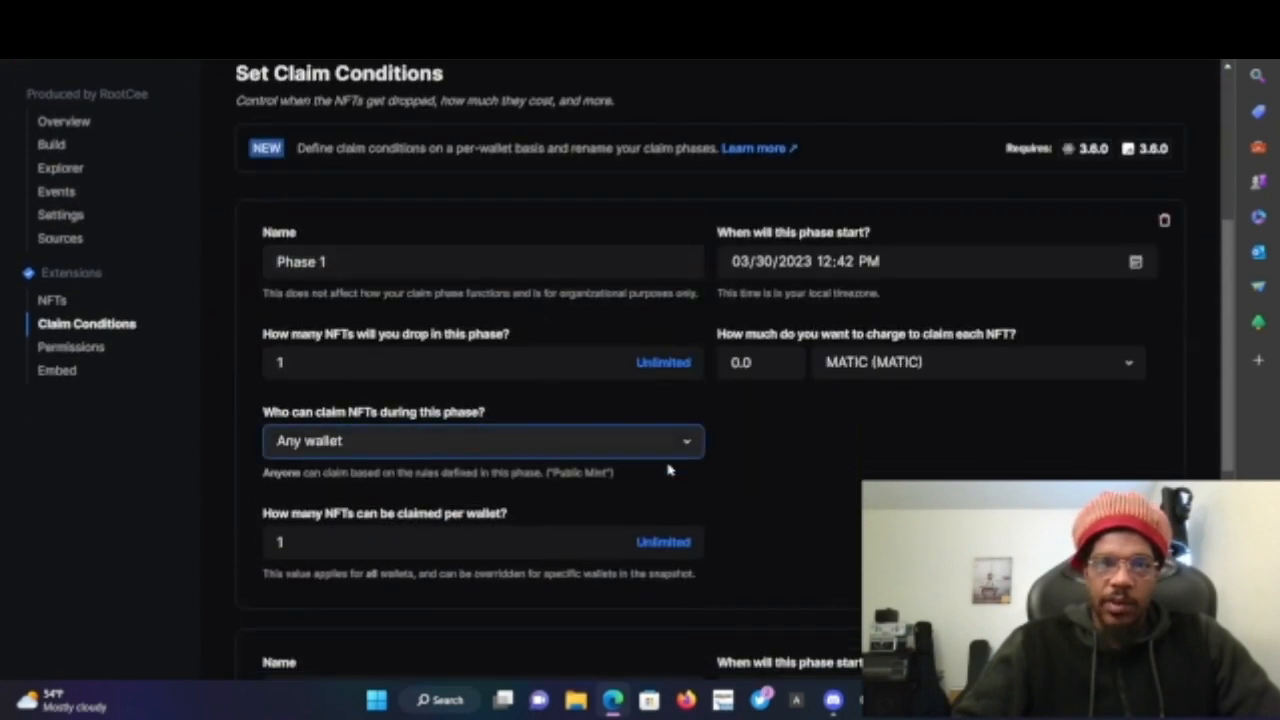
scroll(677, 600, "down", 5)
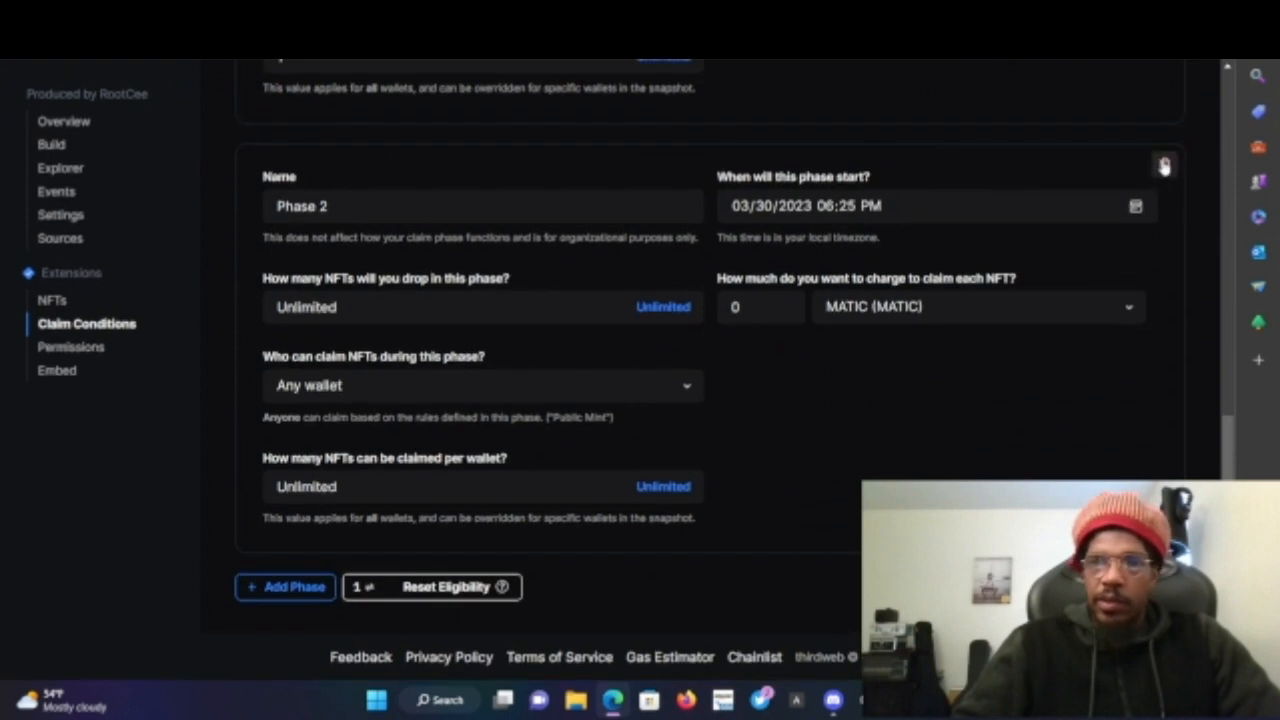
left_click(1164, 166)
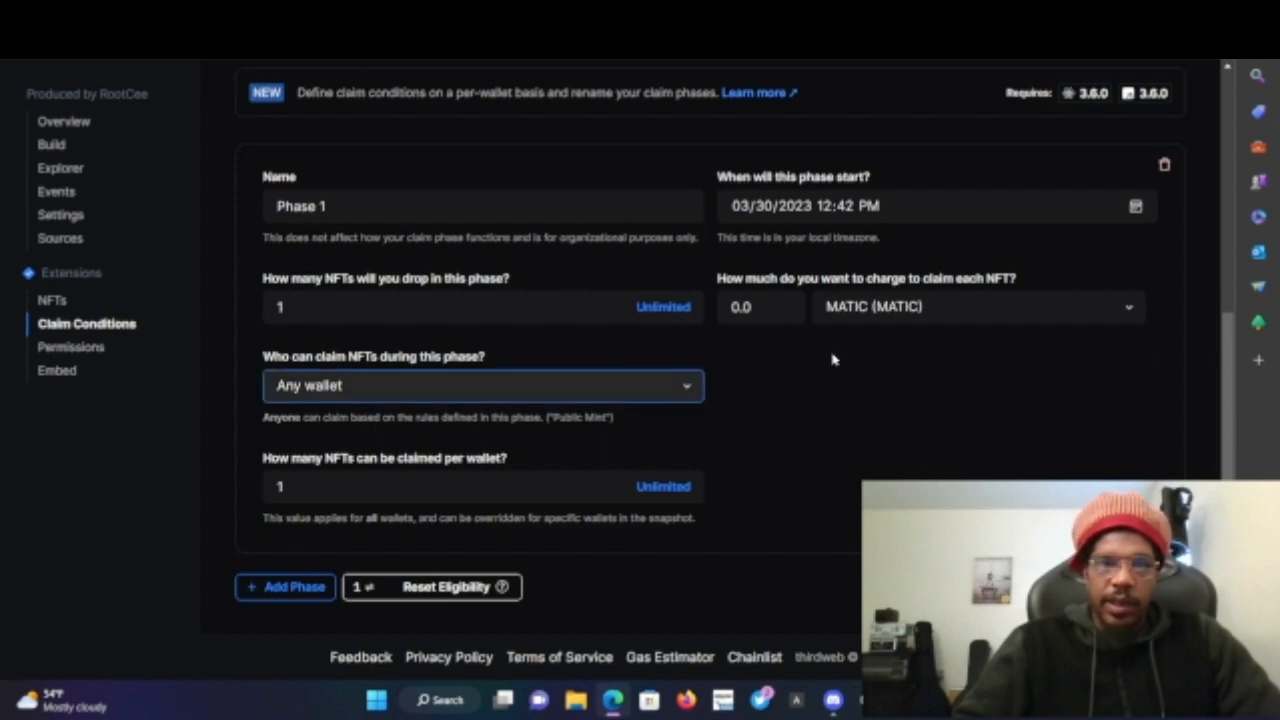
- Return to the NFTs list and attempt to claim 1 NFT once more, dismissing the error and the claim panel
left_click(51, 299)
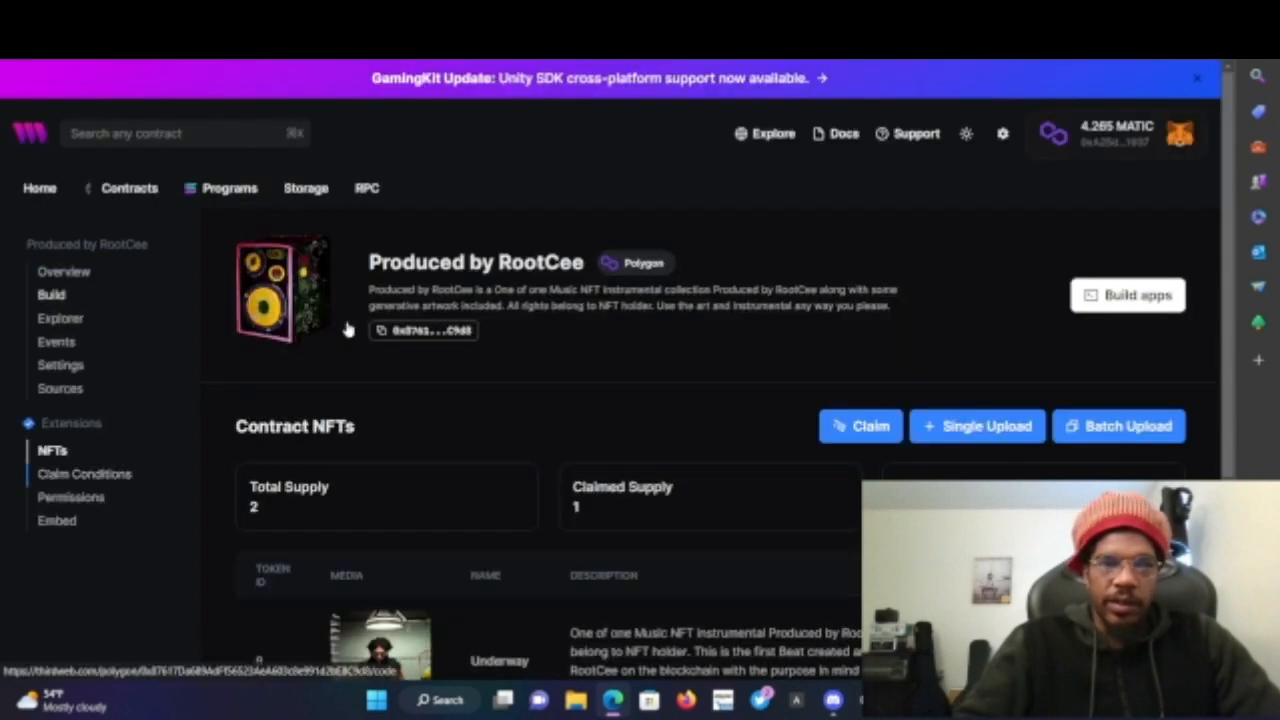
scroll(707, 365, "down", 2)
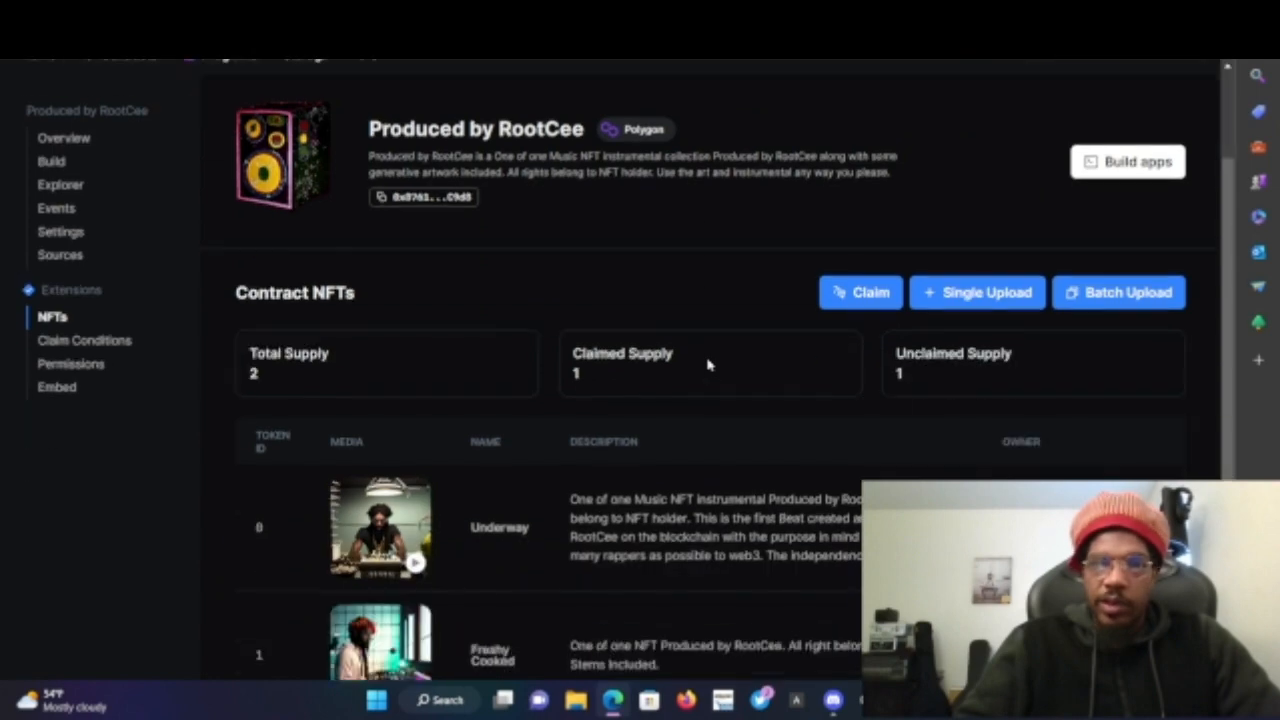
scroll(806, 406, "down", 2)
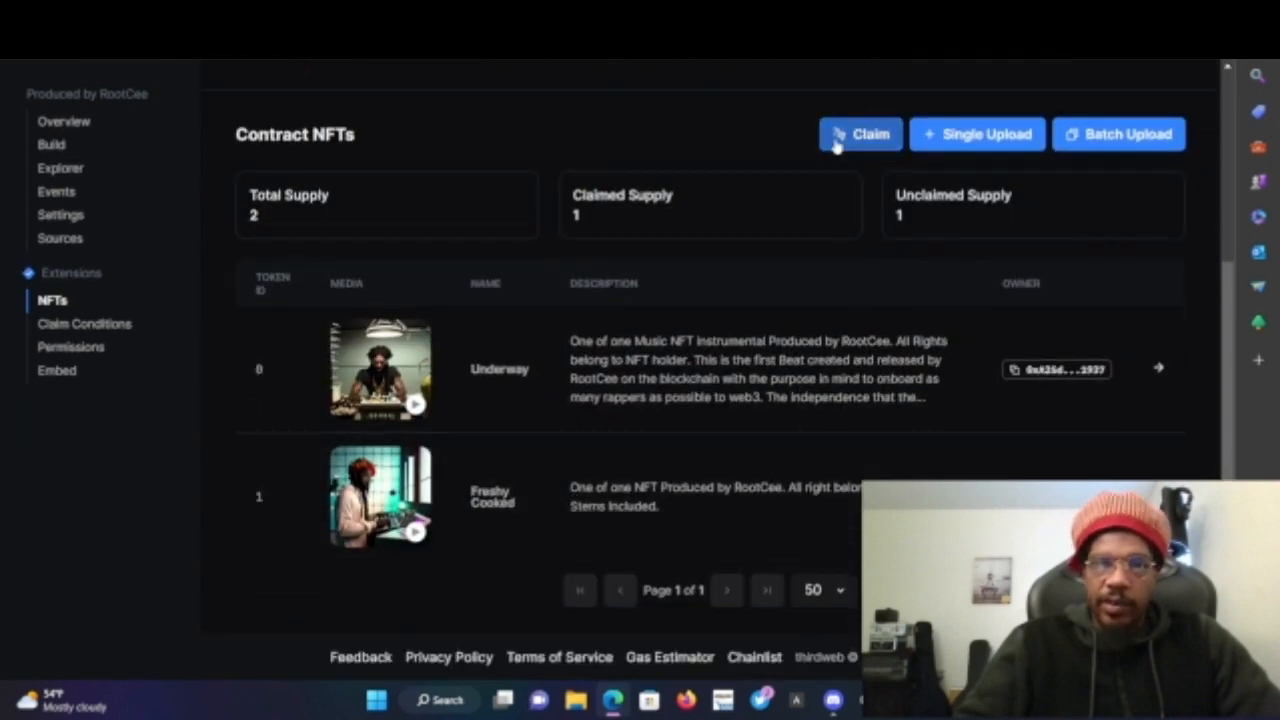
left_click(840, 142)
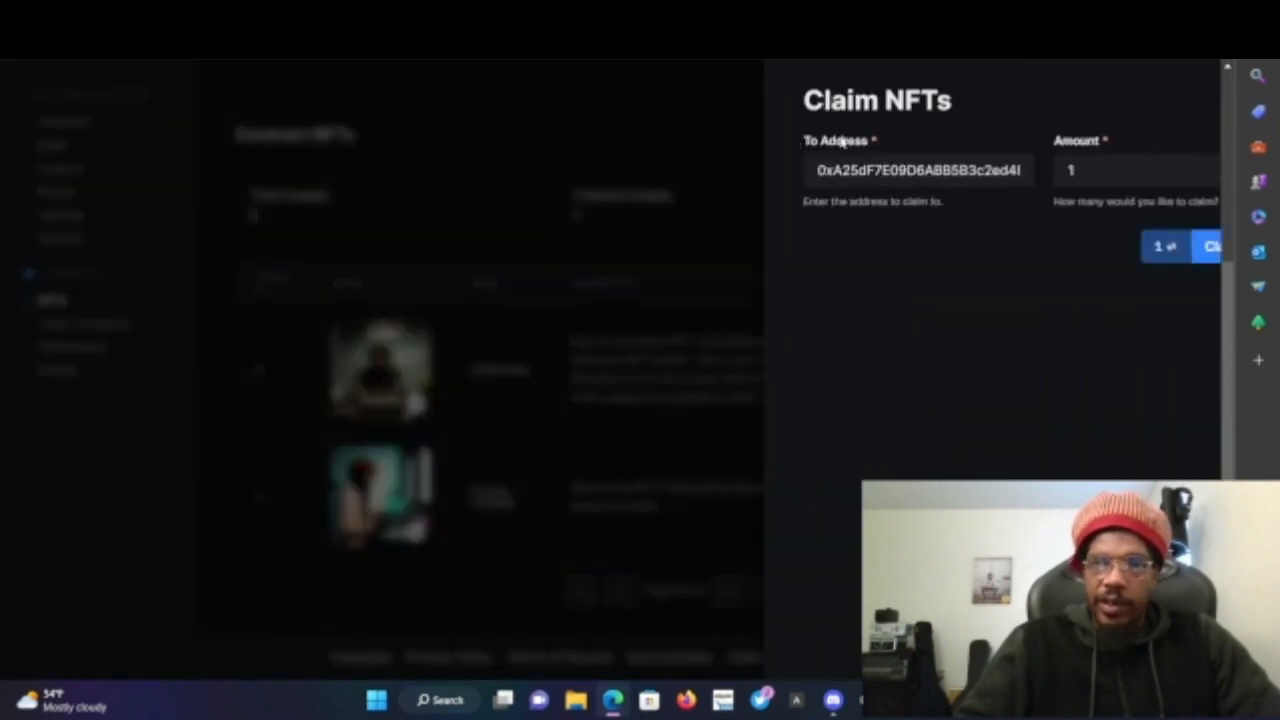
left_click(800, 201)
left_click(968, 175)
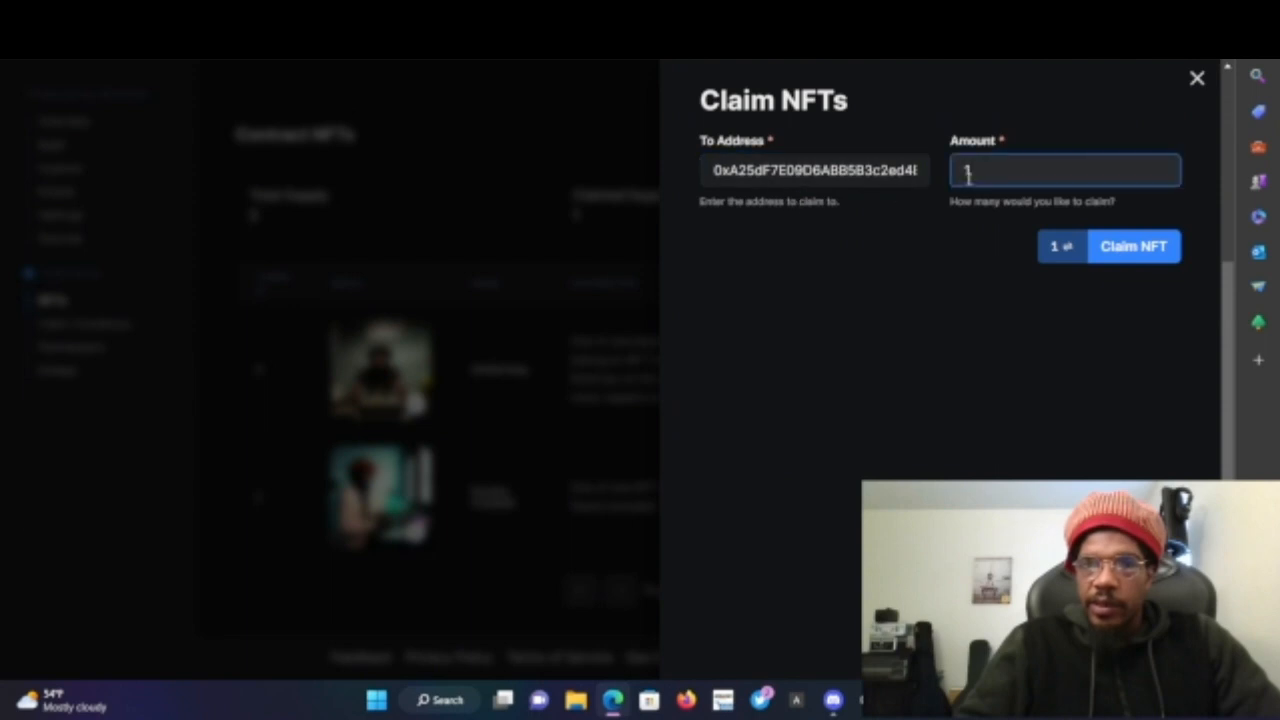
left_click(1069, 254)
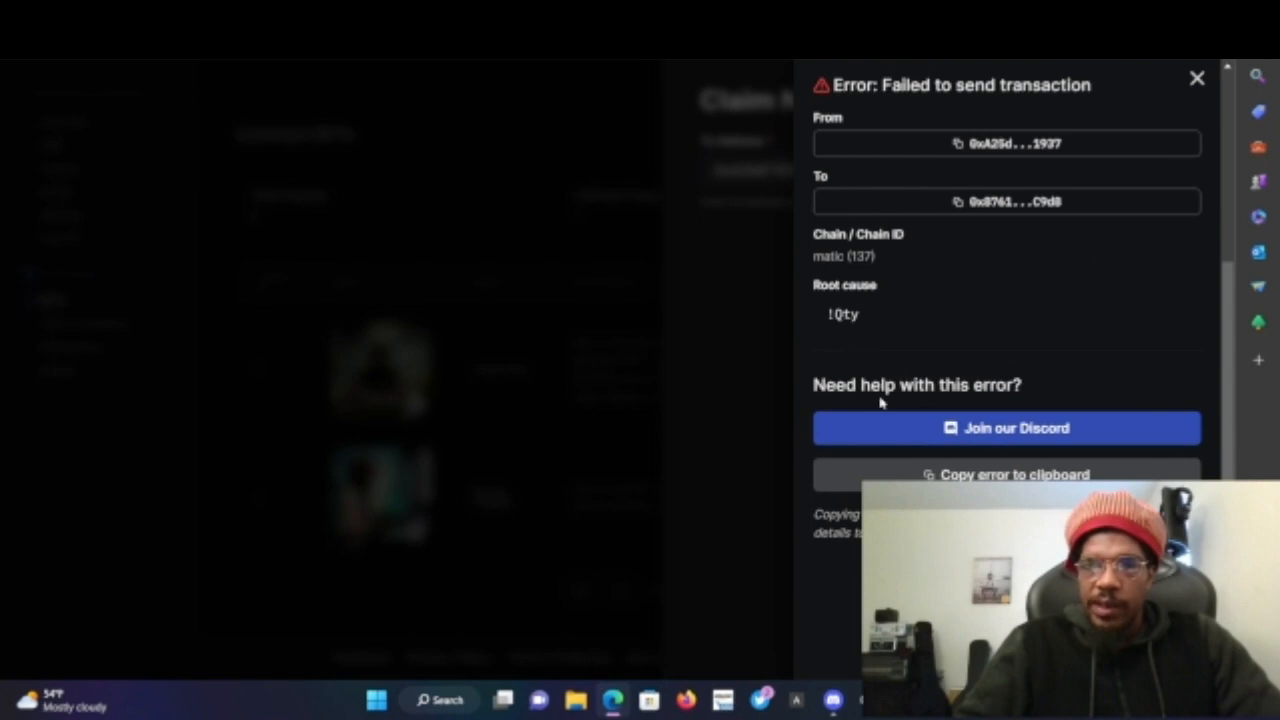
left_click(712, 390)
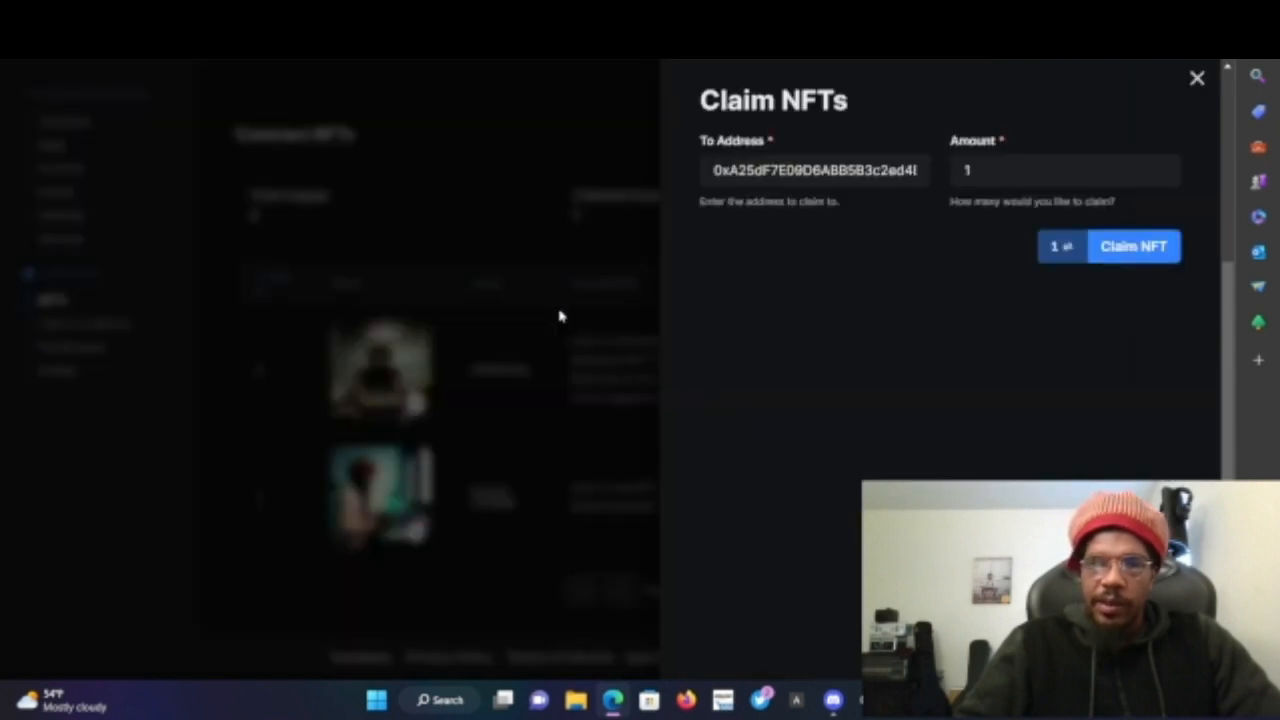
left_click(543, 408)
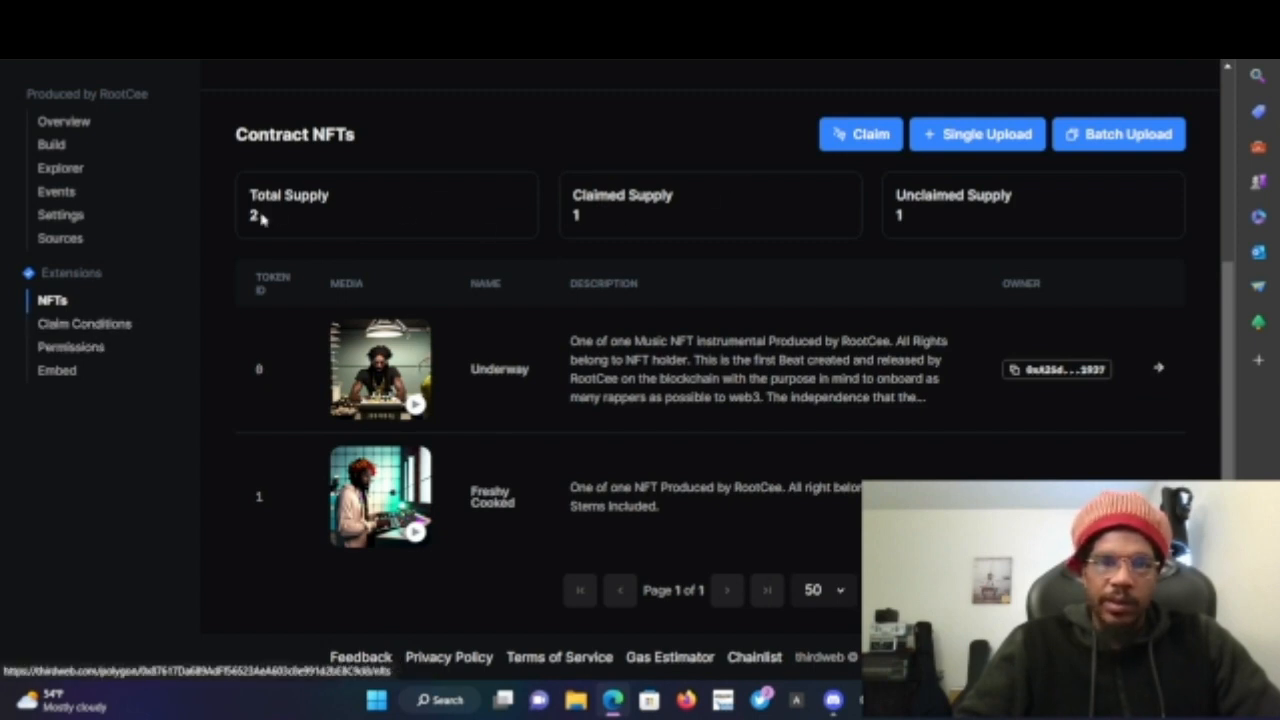
- Set Phase 1's NFTs claimable per wallet to Unlimited and save the claim conditions, confirming the wallet transaction
left_click(118, 323)
scroll(409, 488, "down", 4)
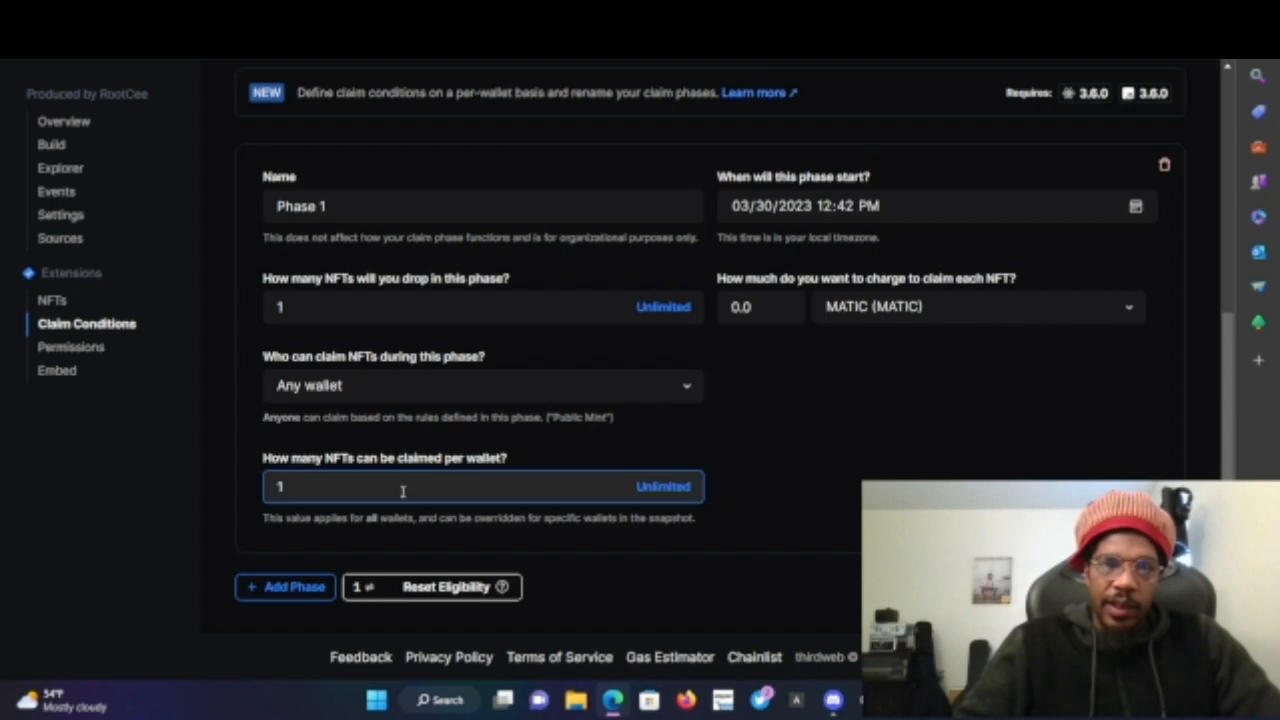
left_click(660, 487)
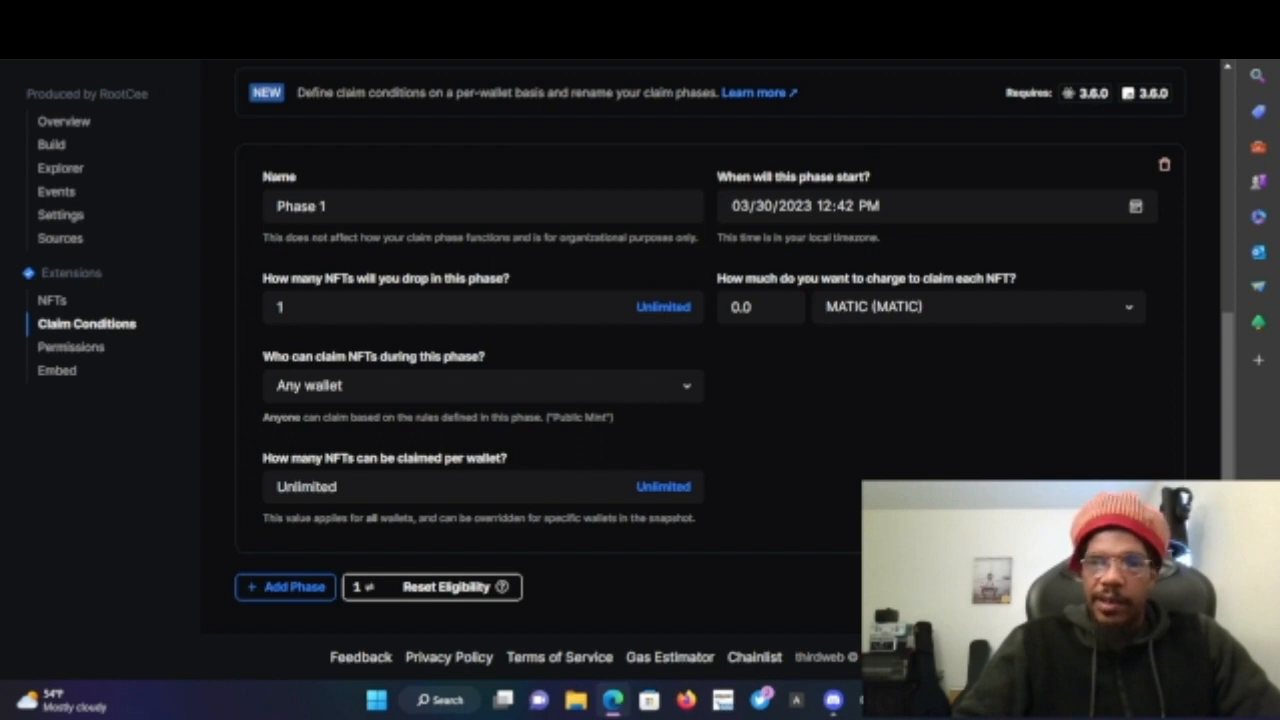
left_click(1115, 587)
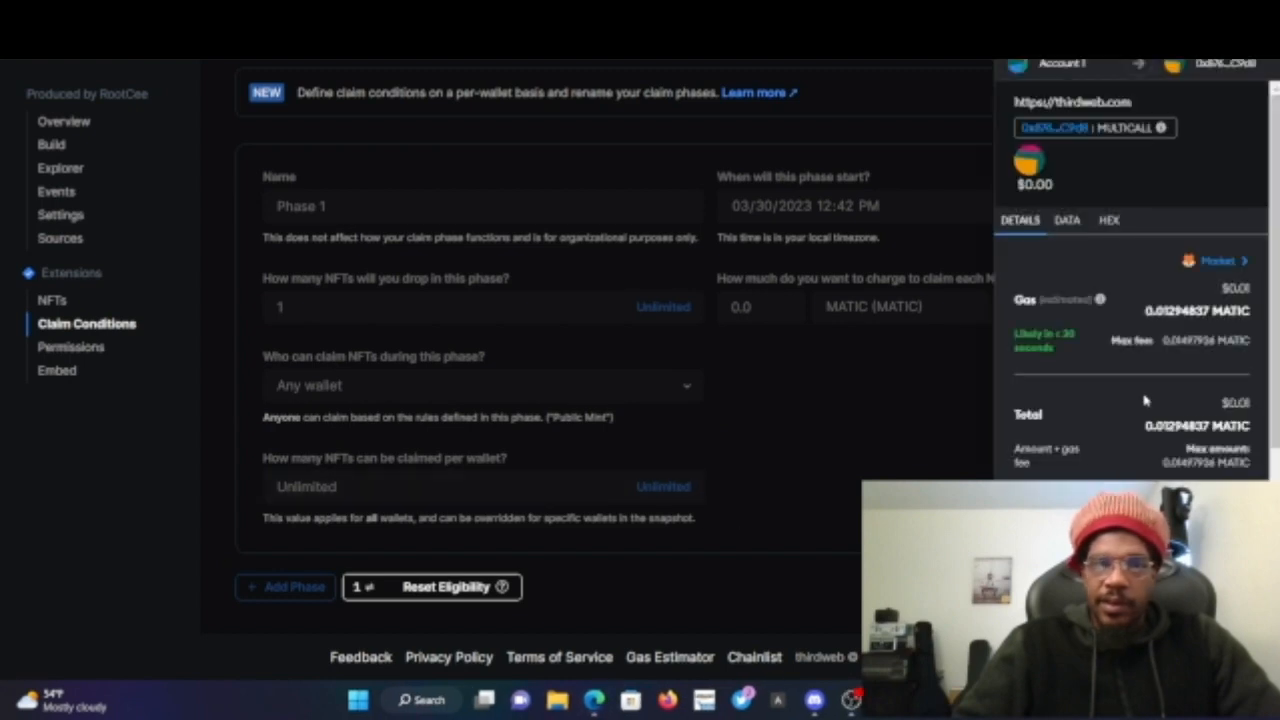
scroll(1152, 400, "down", 2)
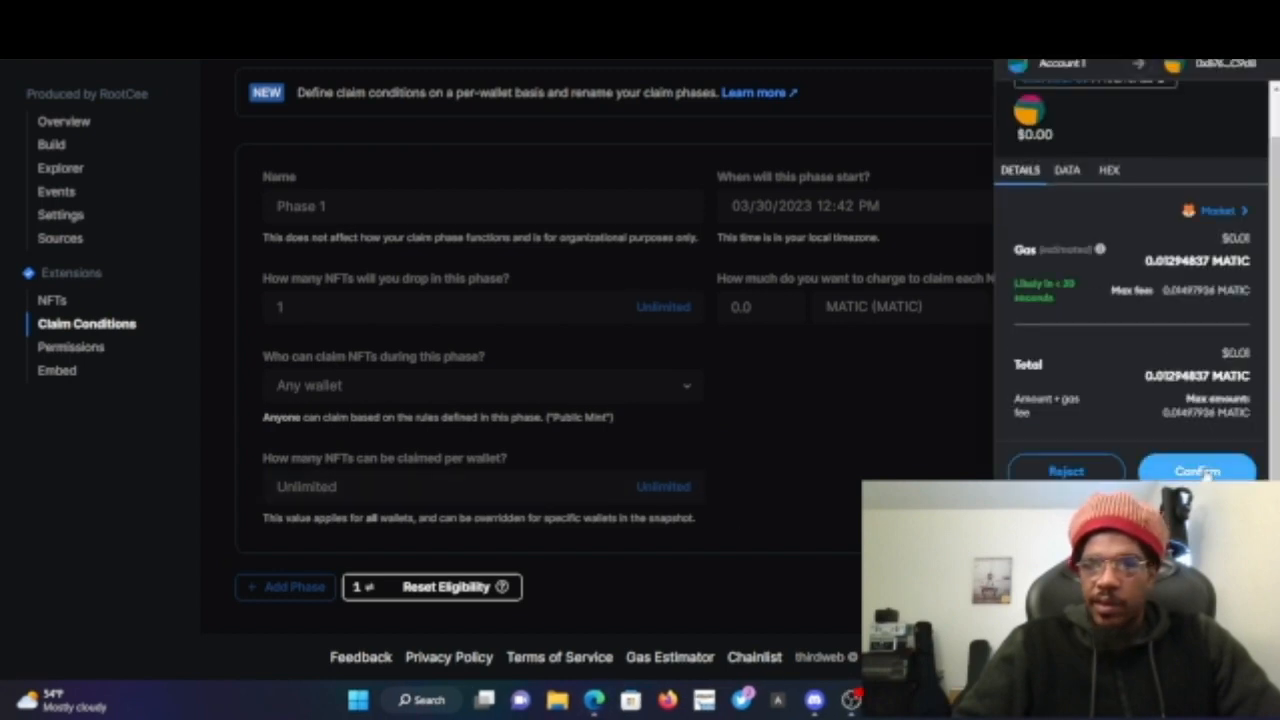
left_click(1203, 469)
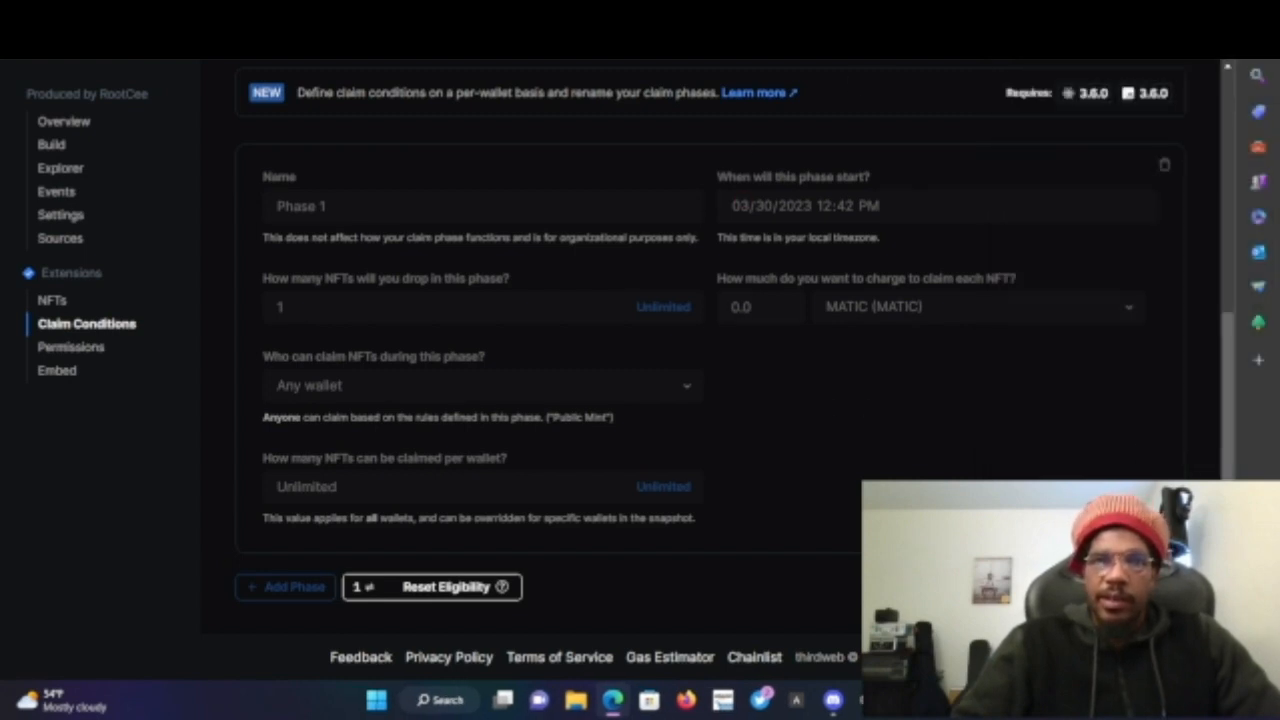
key("ctrl+Tab")
key("ctrl+shift+Tab")
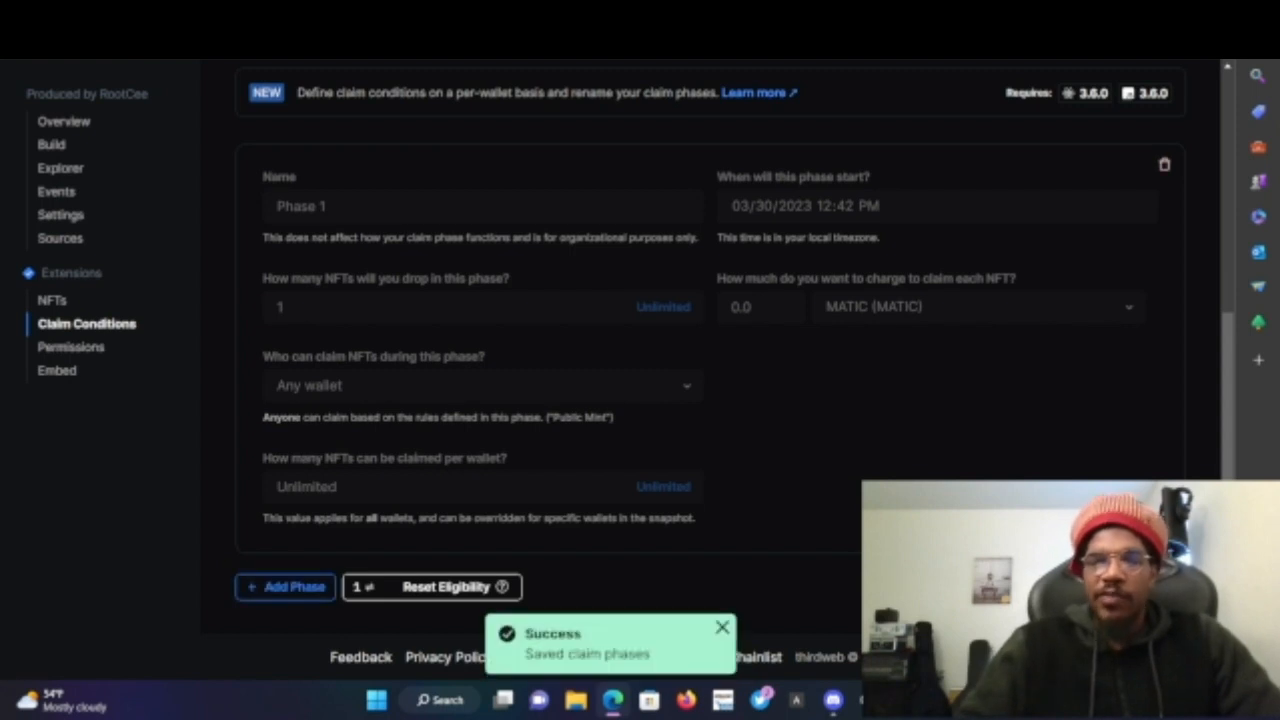
- Try claiming 1 NFT again from the Contract NFTs list, closing the error and claim panels
left_click(52, 300)
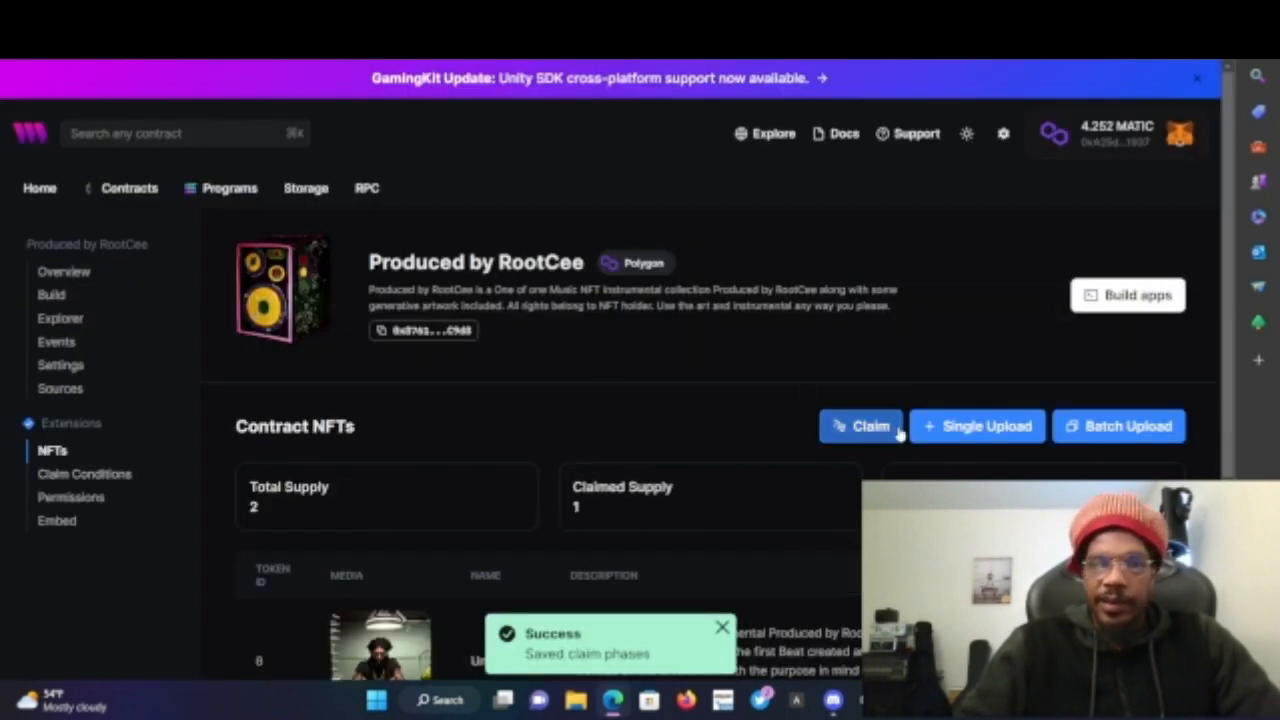
left_click(860, 427)
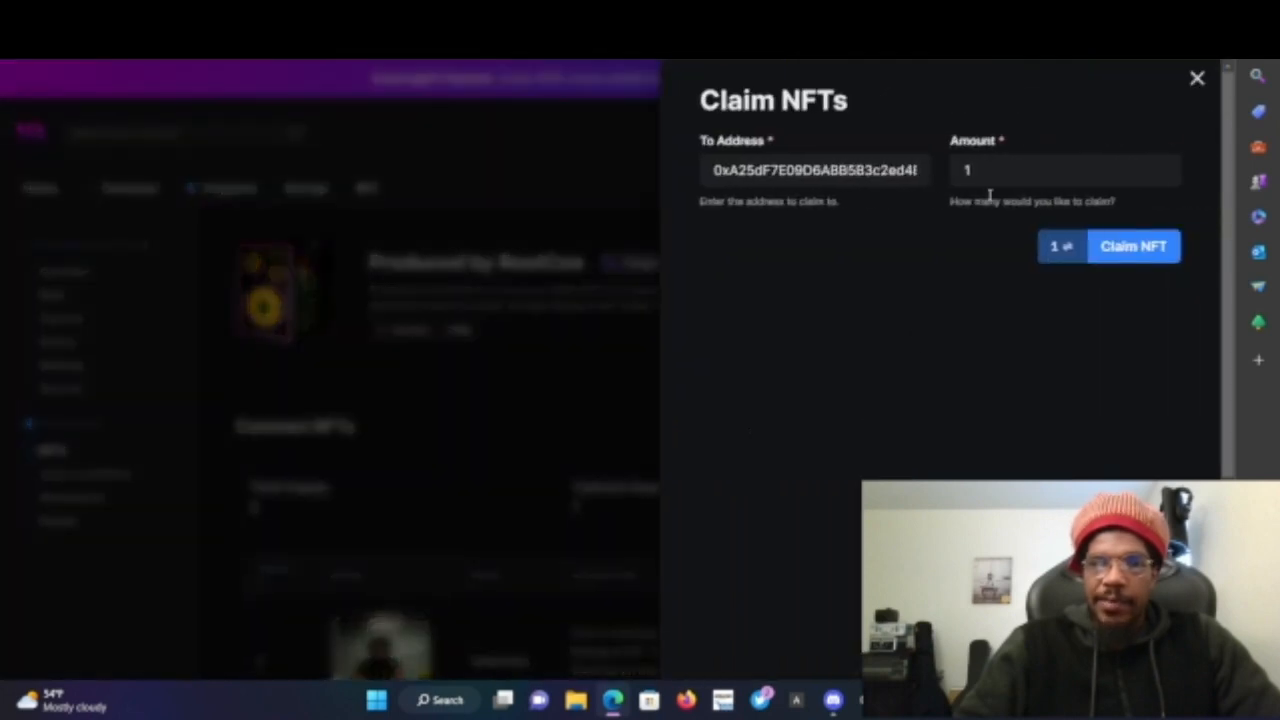
left_click(1110, 248)
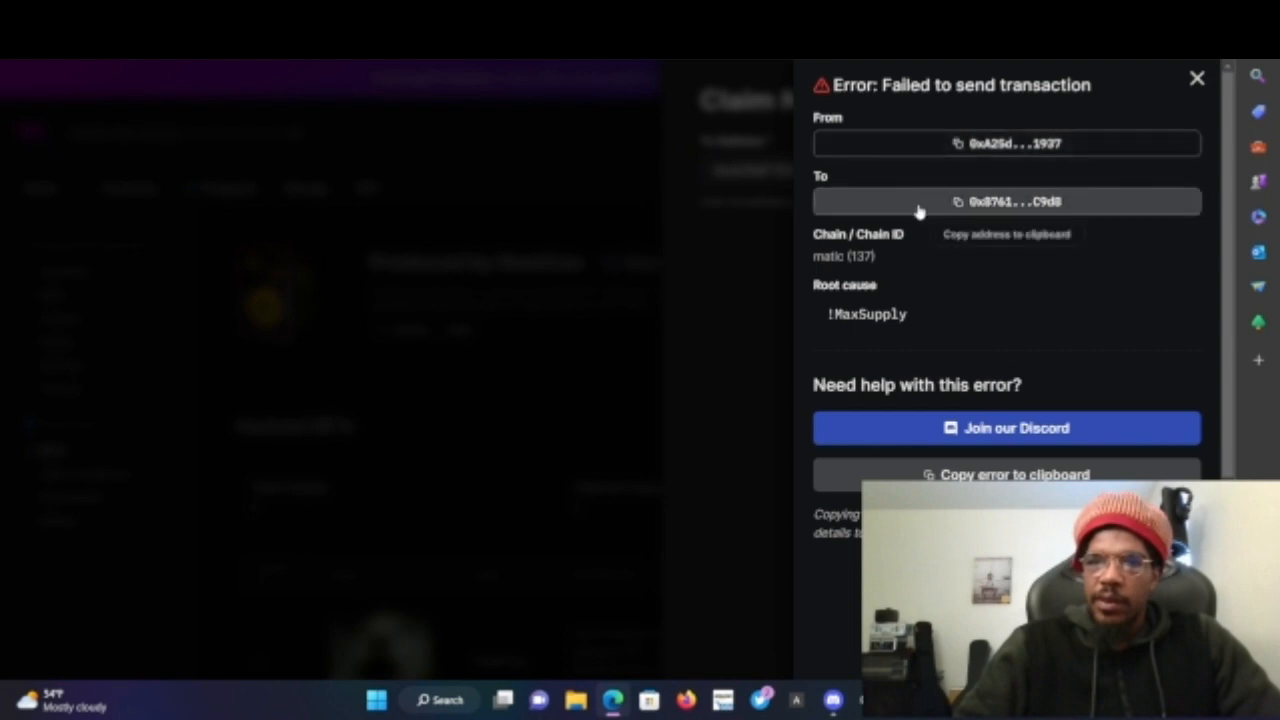
left_click(1197, 82)
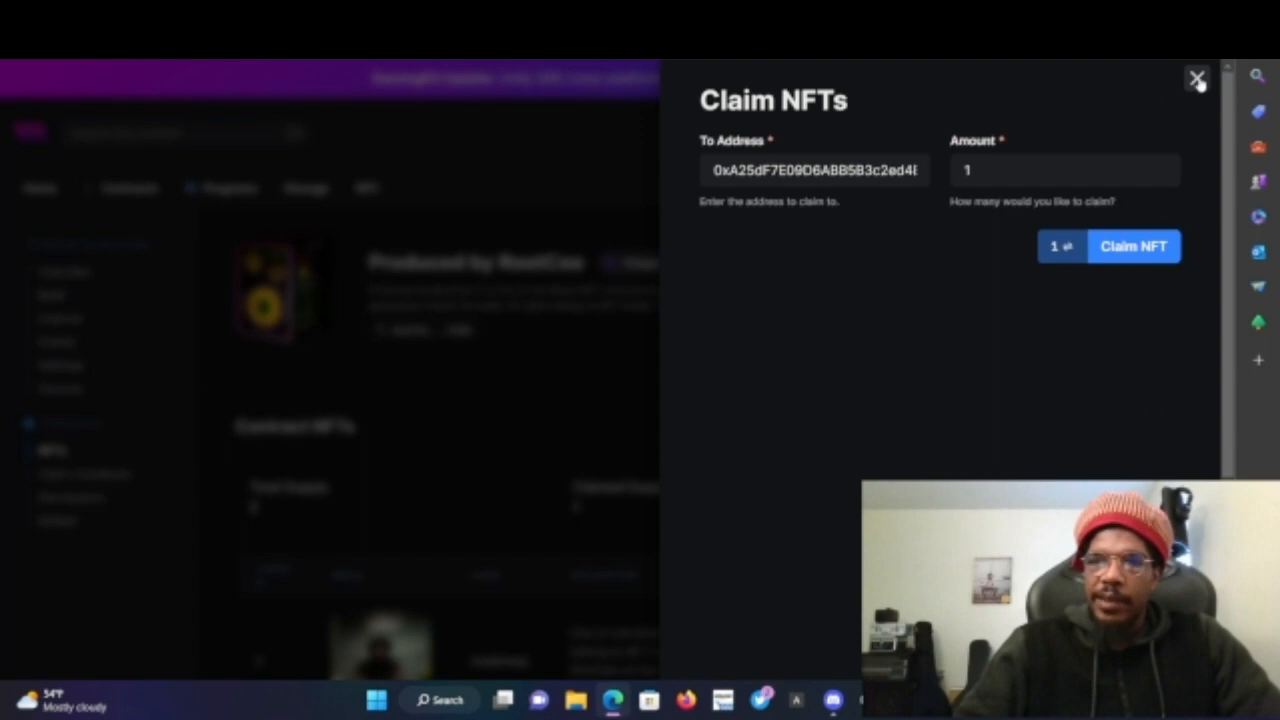
left_click(1197, 79)
scroll(694, 455, "down", 3)
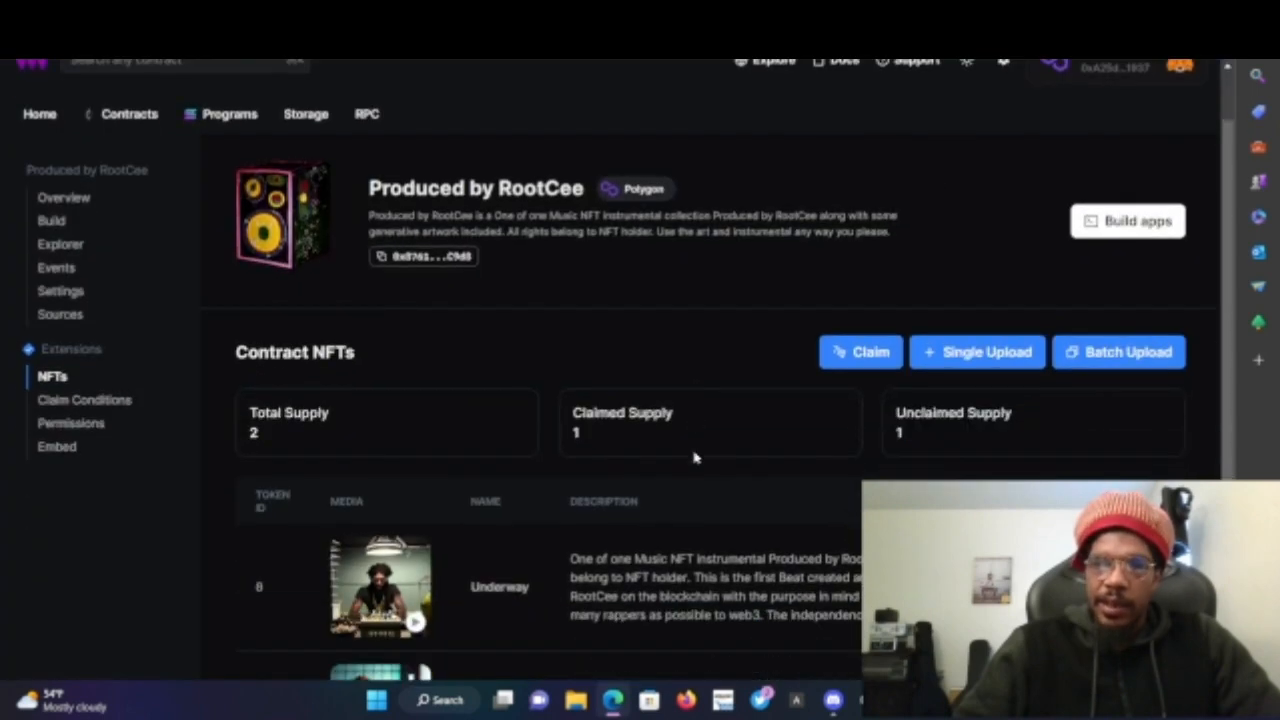
scroll(694, 457, "down", 1)
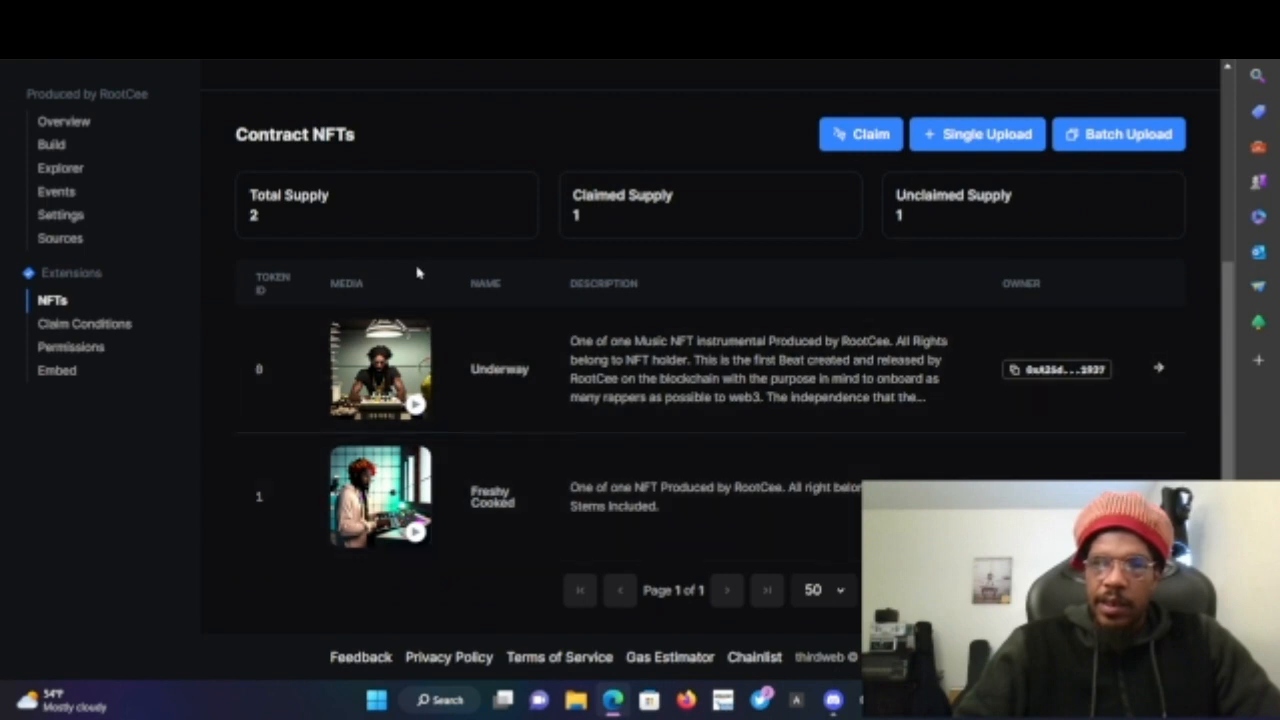
- Set the number of NFTs dropped in Phase 1 to Unlimited and save, confirming the wallet transaction
left_click(73, 325)
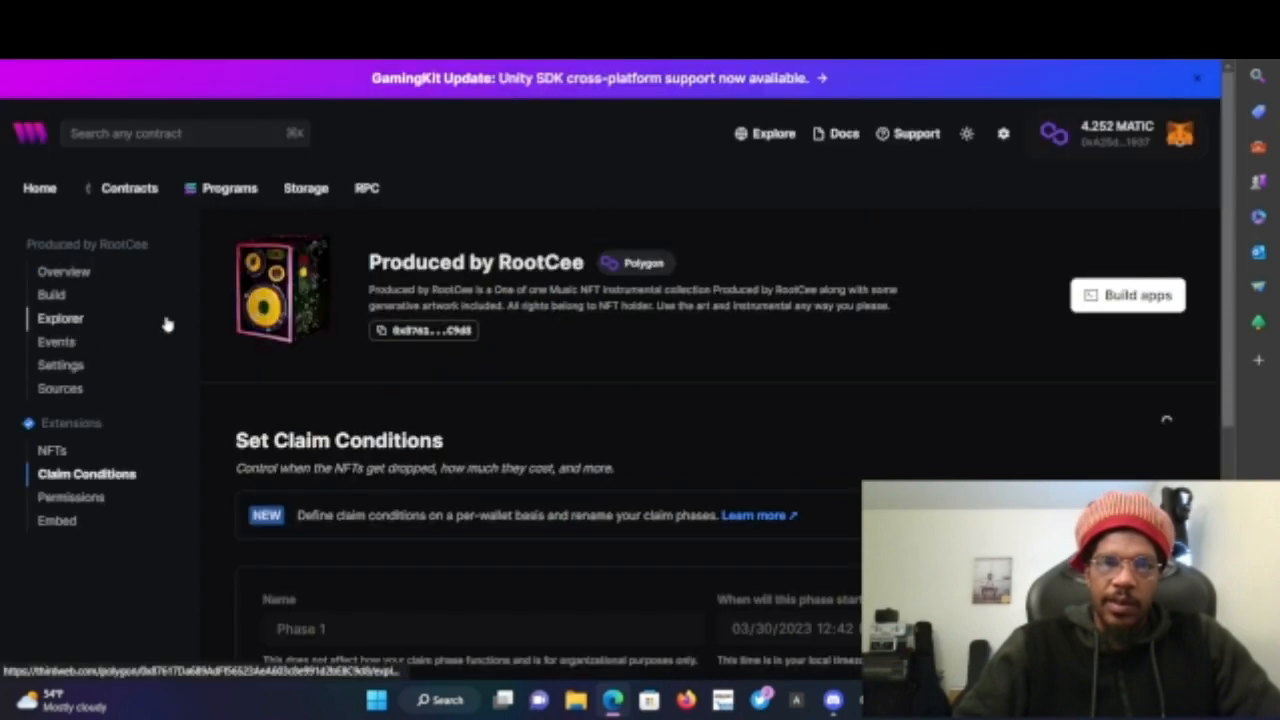
scroll(606, 430, "down", 2)
scroll(609, 433, "down", 1)
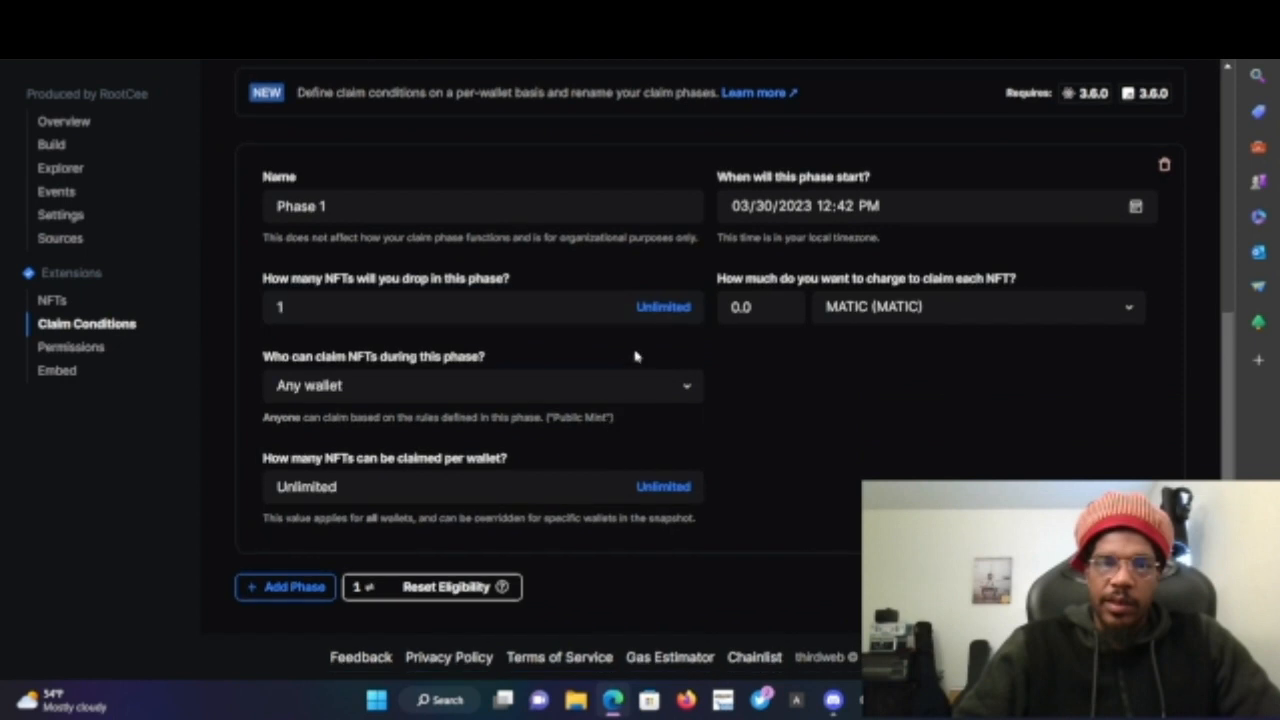
left_click(661, 308)
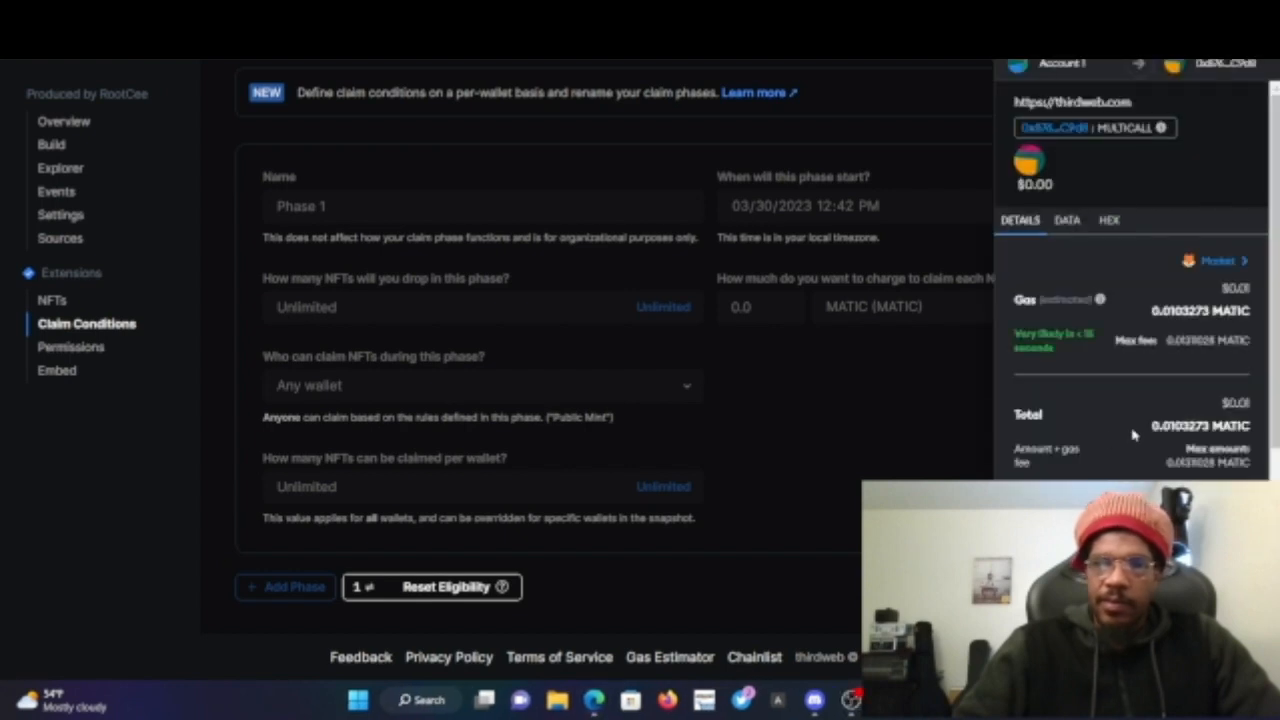
scroll(1133, 434, "down", 1)
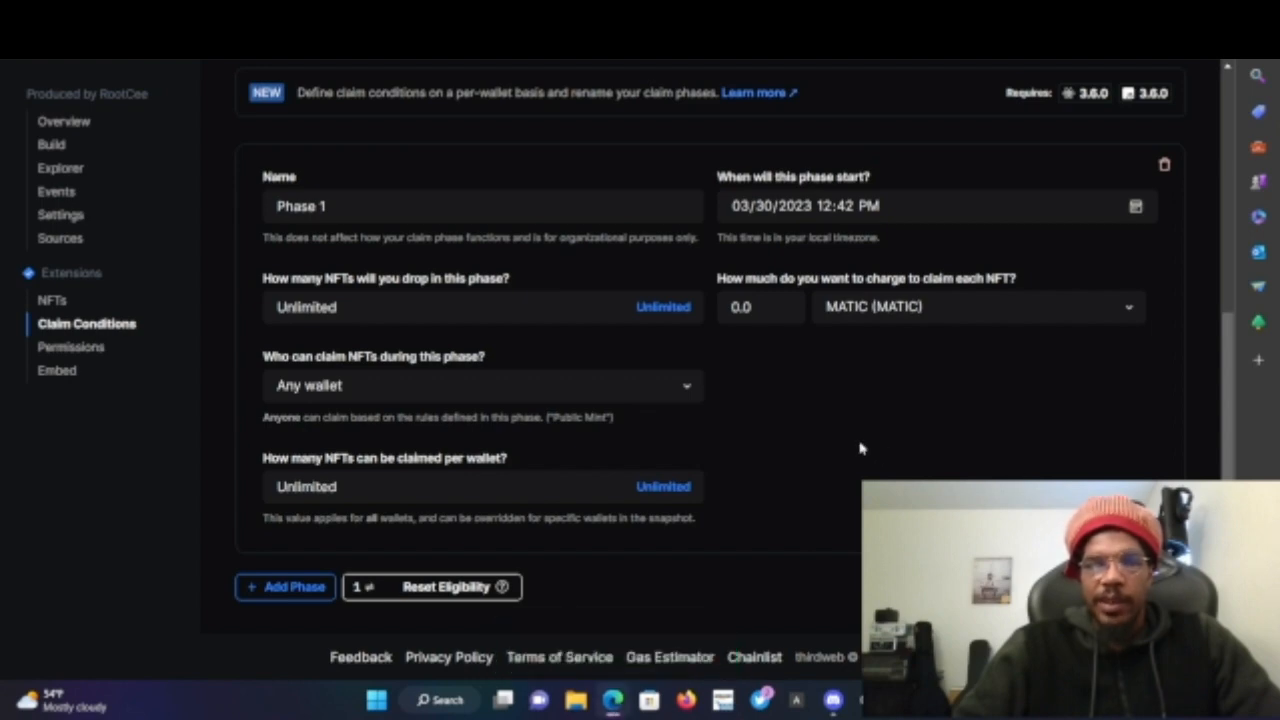
- Claim 1 NFT to the wallet address, confirm the wallet transaction, and open its details on the block explorer
scroll(479, 313, "up", 3)
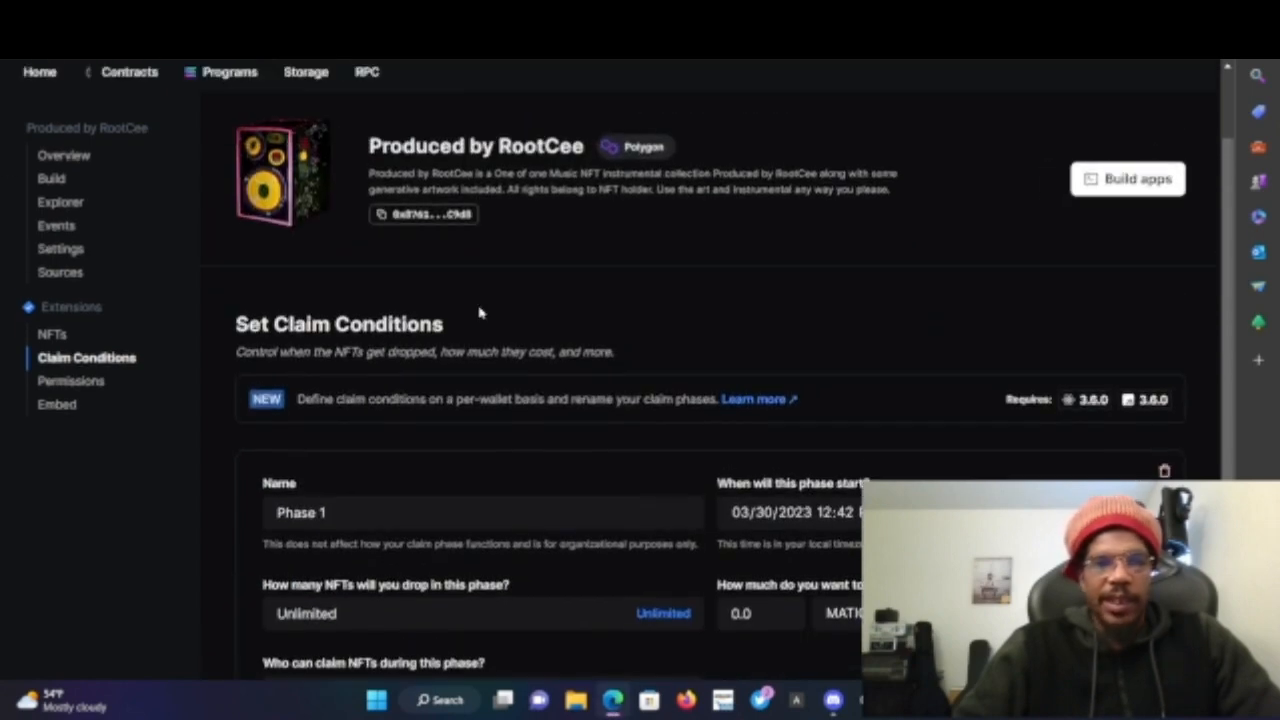
left_click(50, 335)
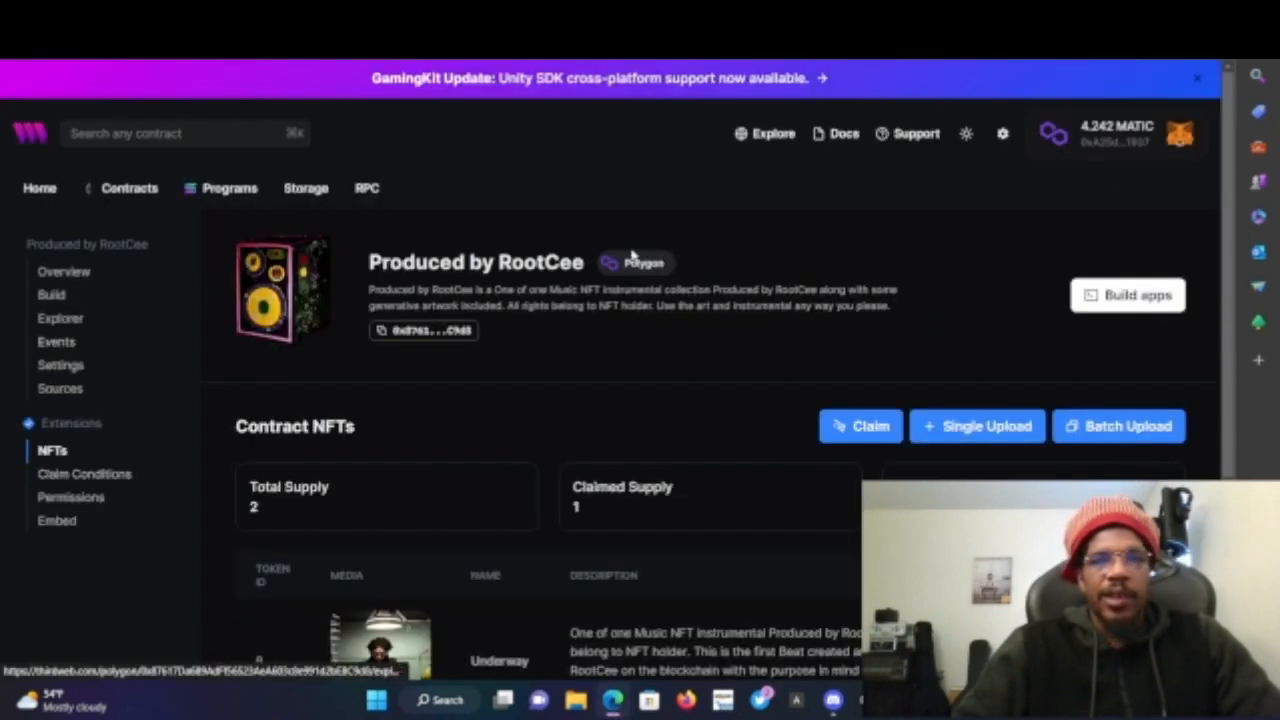
scroll(634, 256, "down", 3)
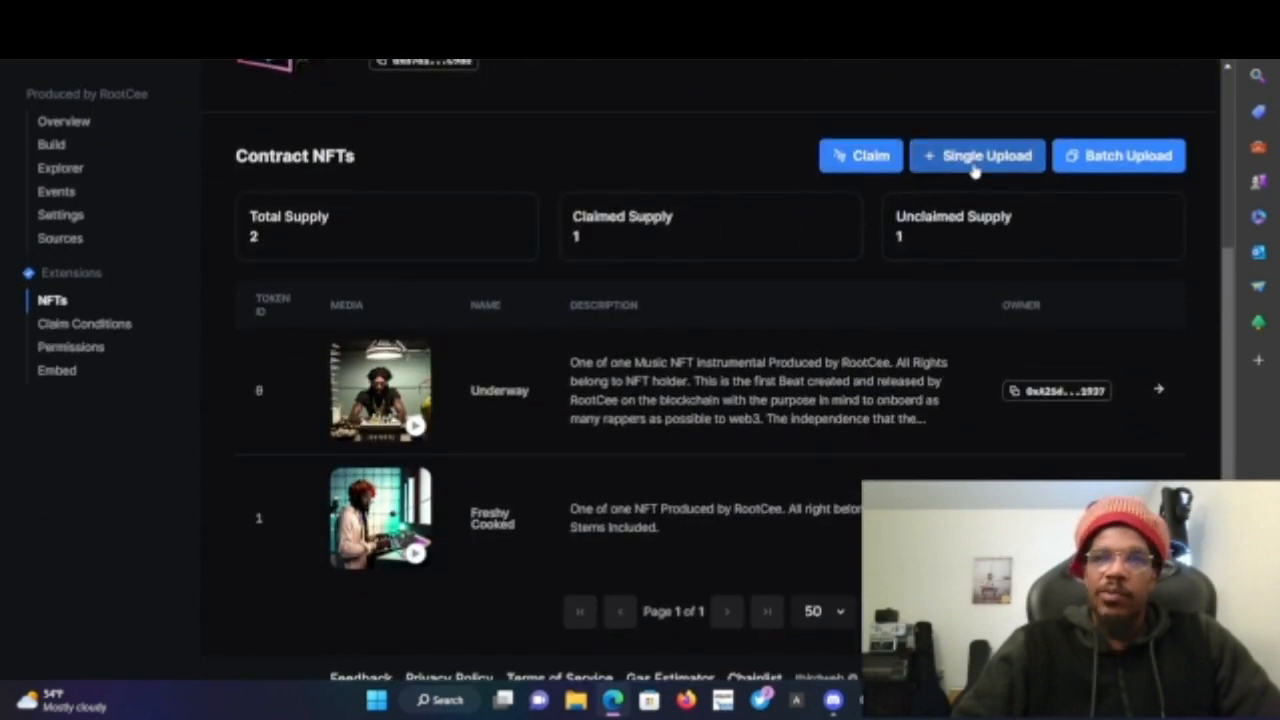
left_click(872, 158)
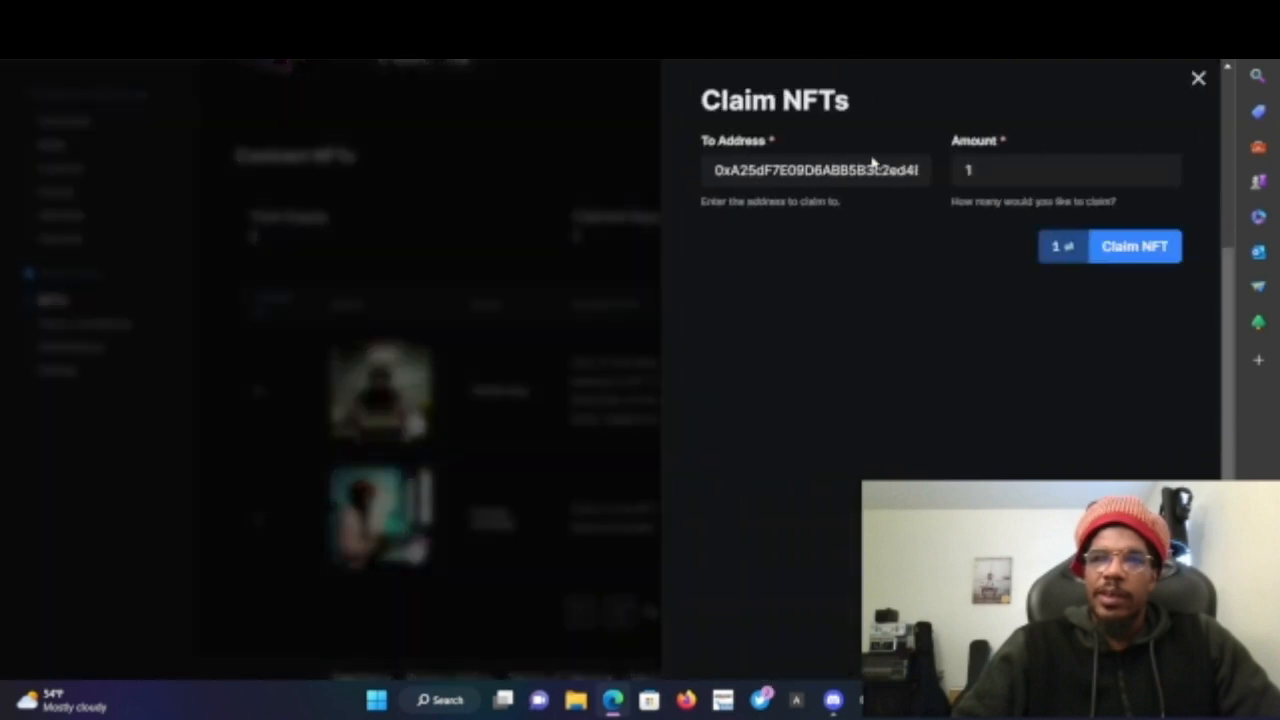
left_click(1092, 250)
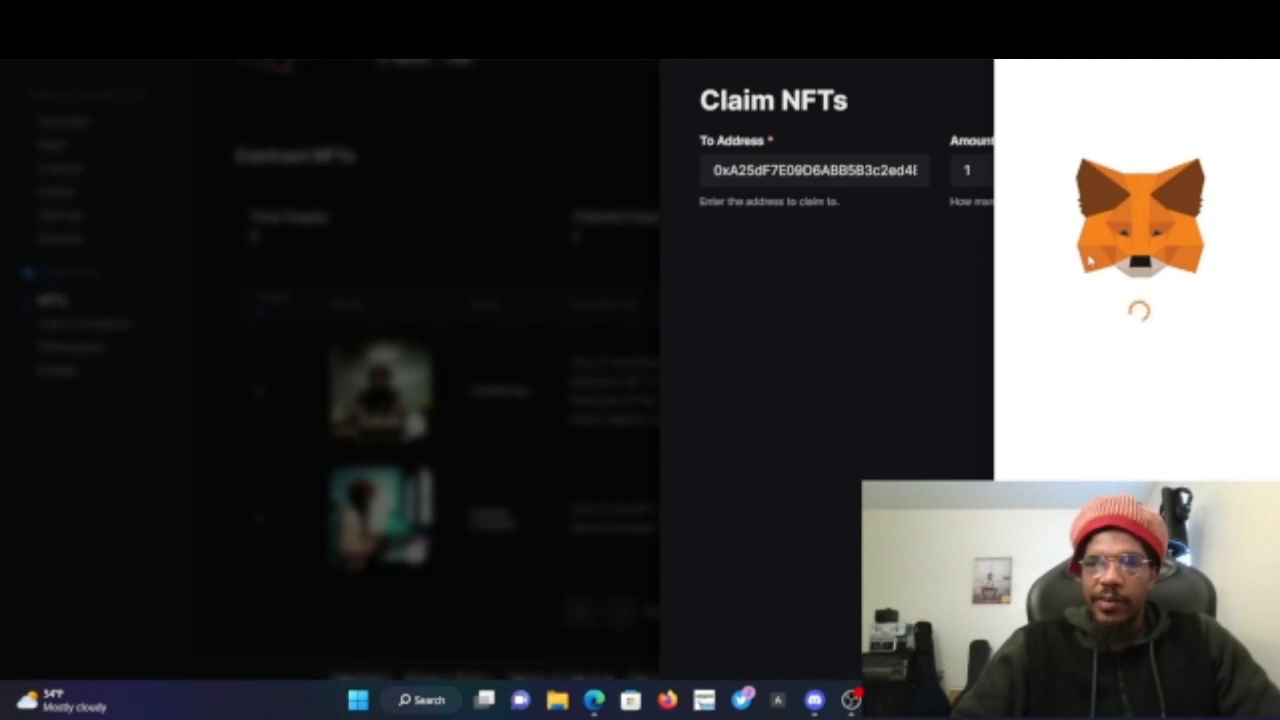
scroll(1130, 300, "down", 1)
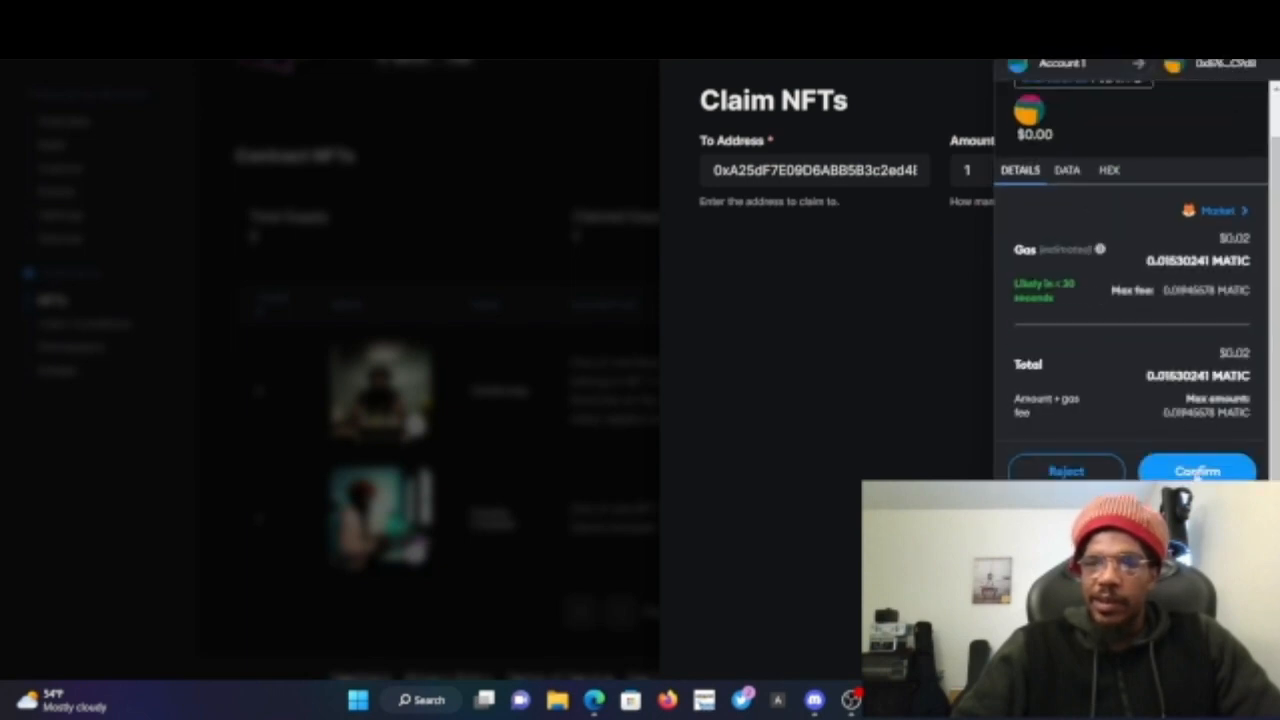
left_click(1193, 472)
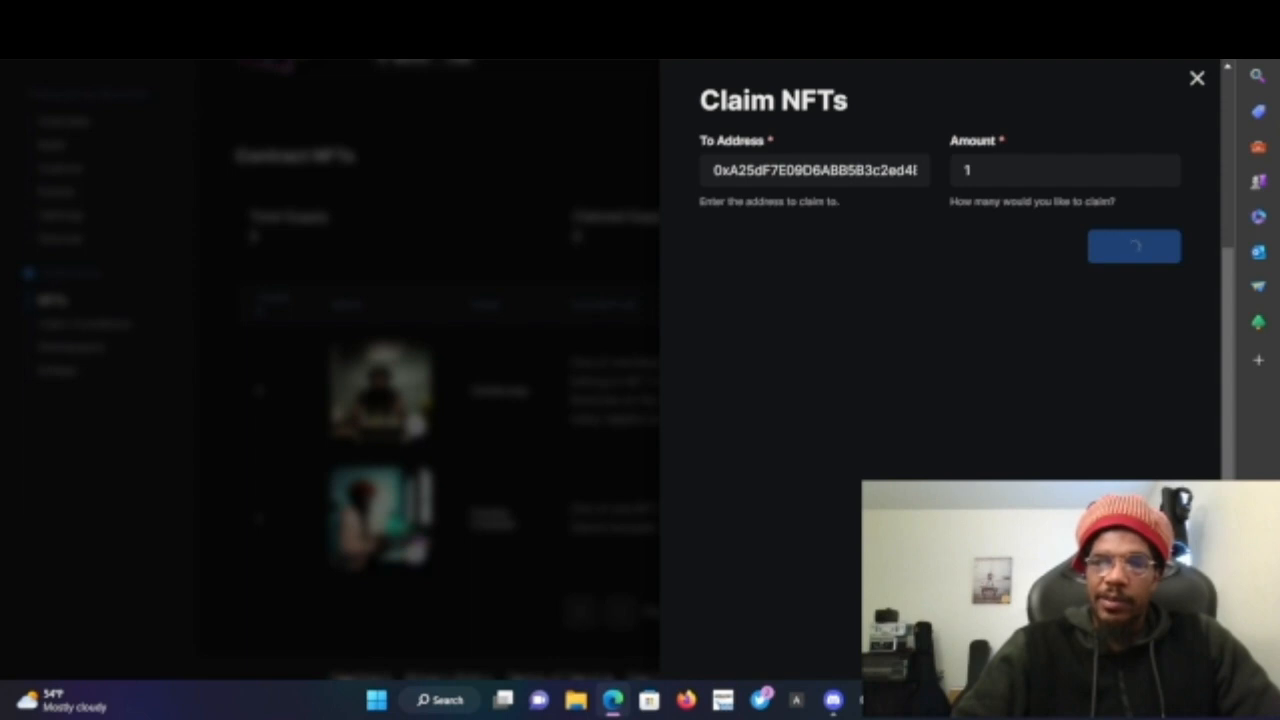
left_click(1060, 608)
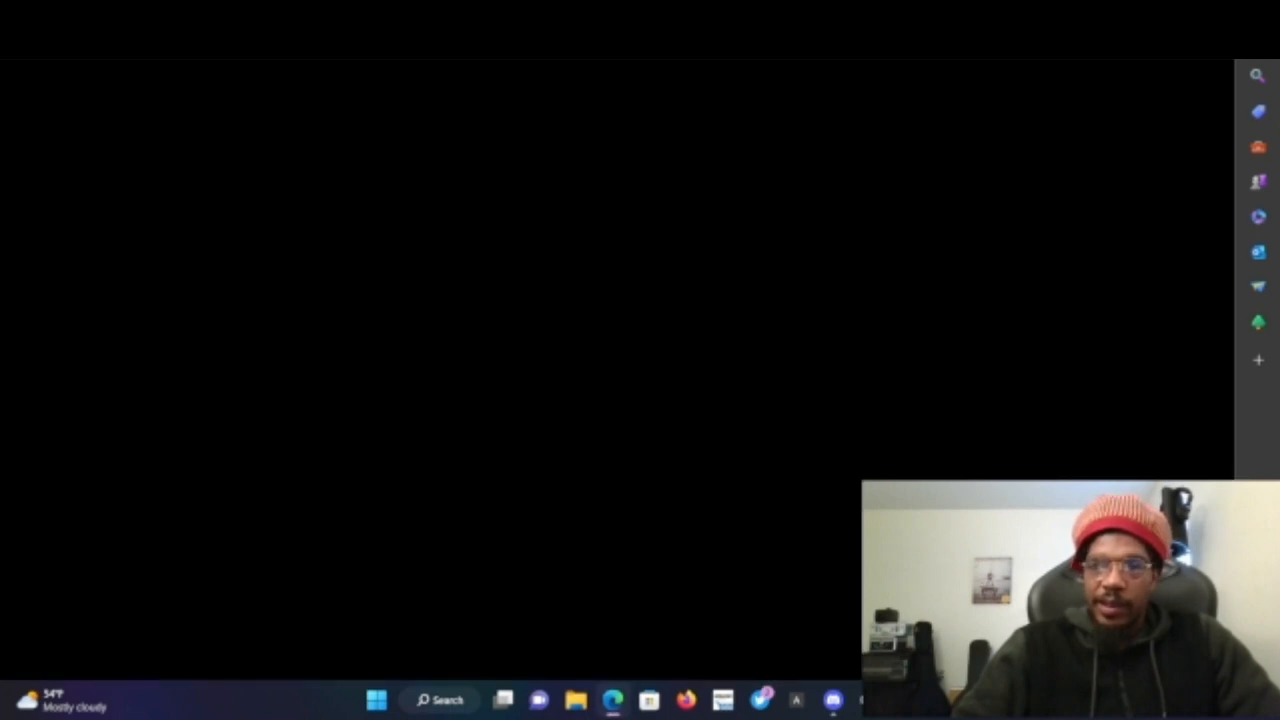
scroll(470, 288, "down", 1)
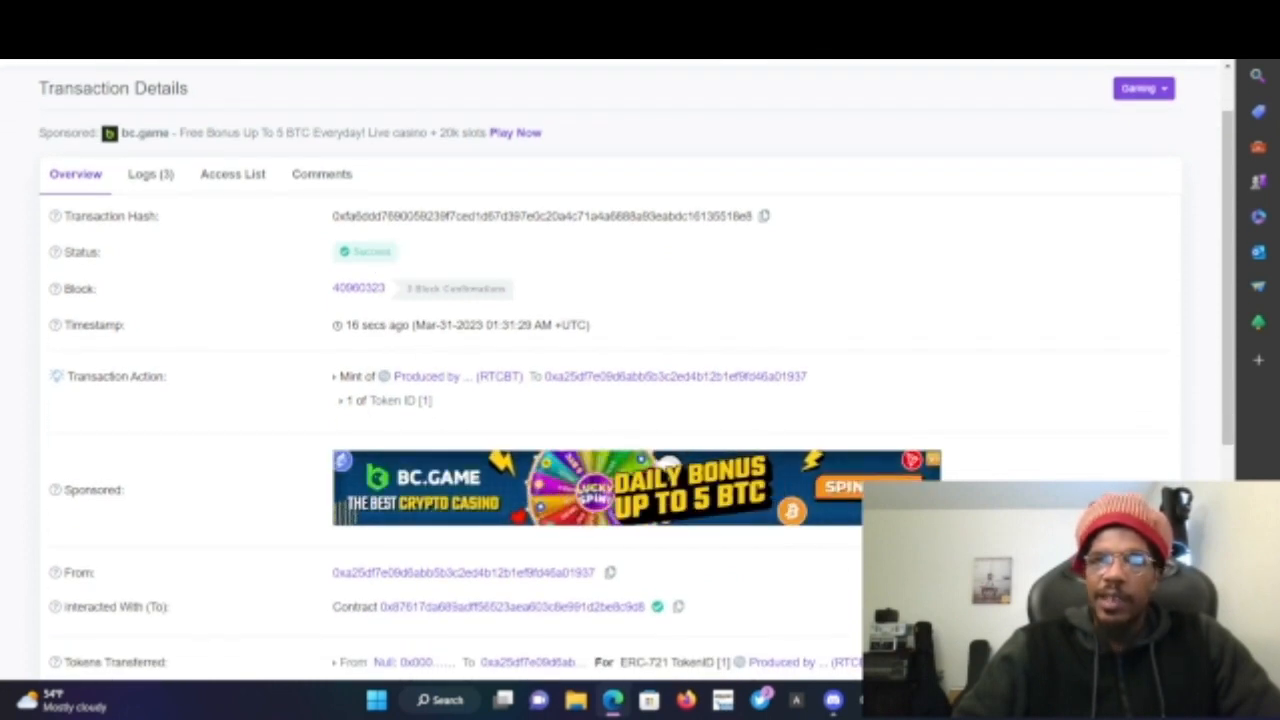
- Open OpenSea in a new browser tab
key("ctrl+t")
type("ope")
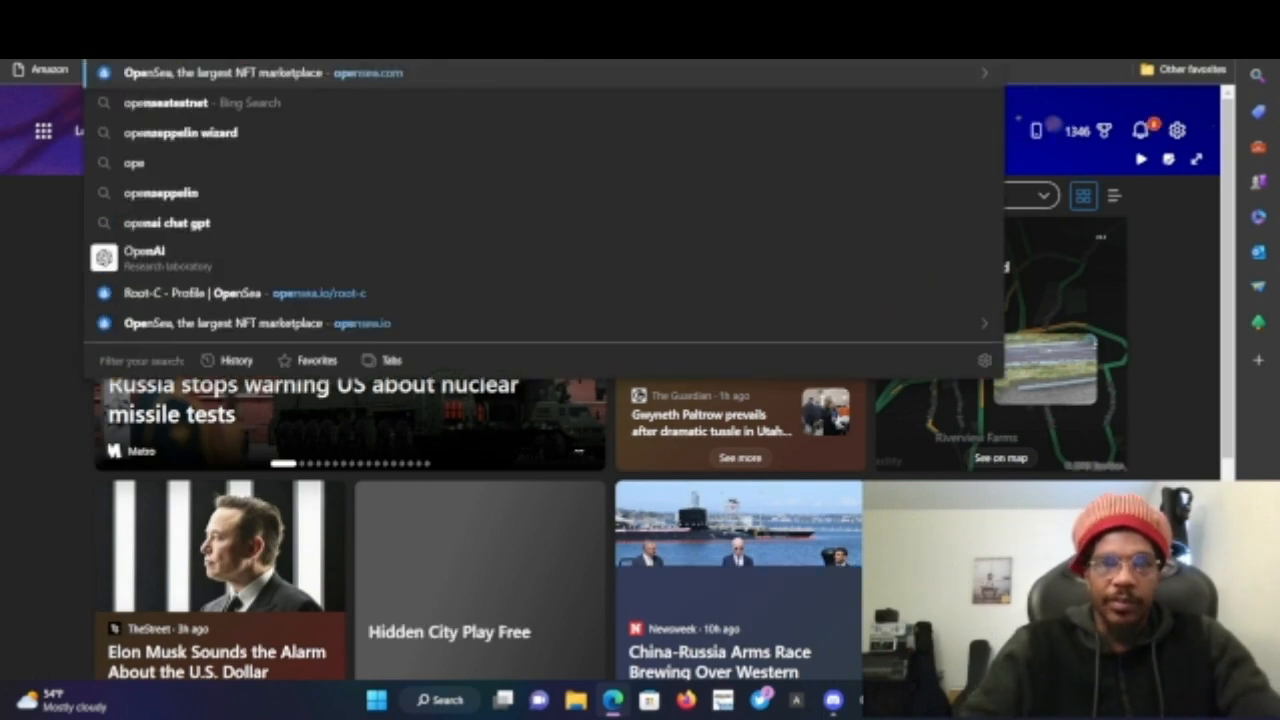
key("Return")
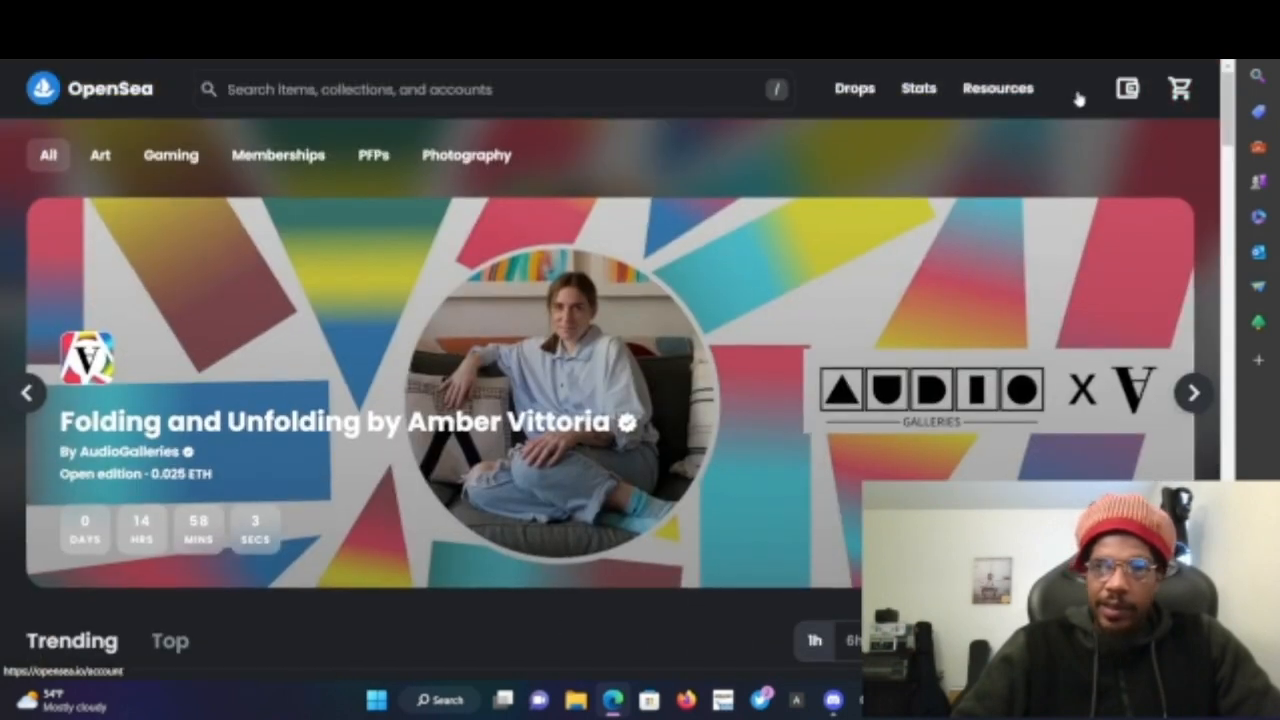
- Open the OpenSea profile and select the Freshy Cooked NFT from the collected items
mouse_move(1075, 92)
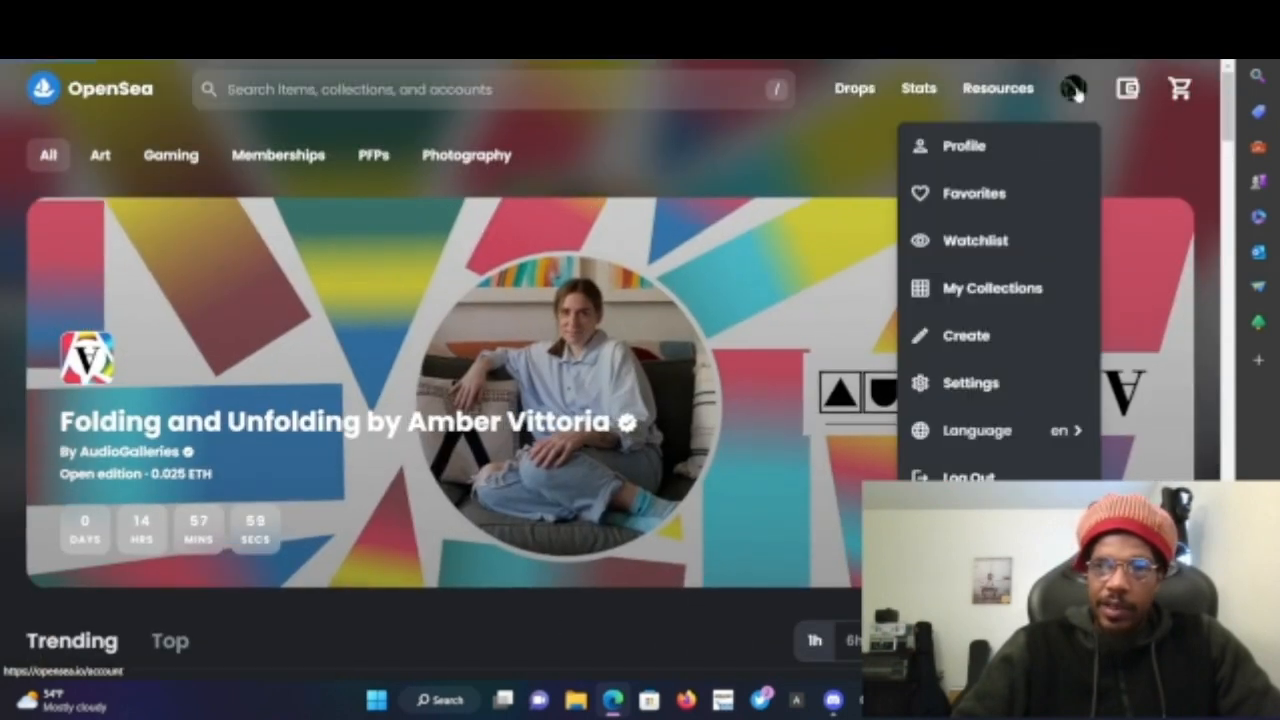
left_click(975, 145)
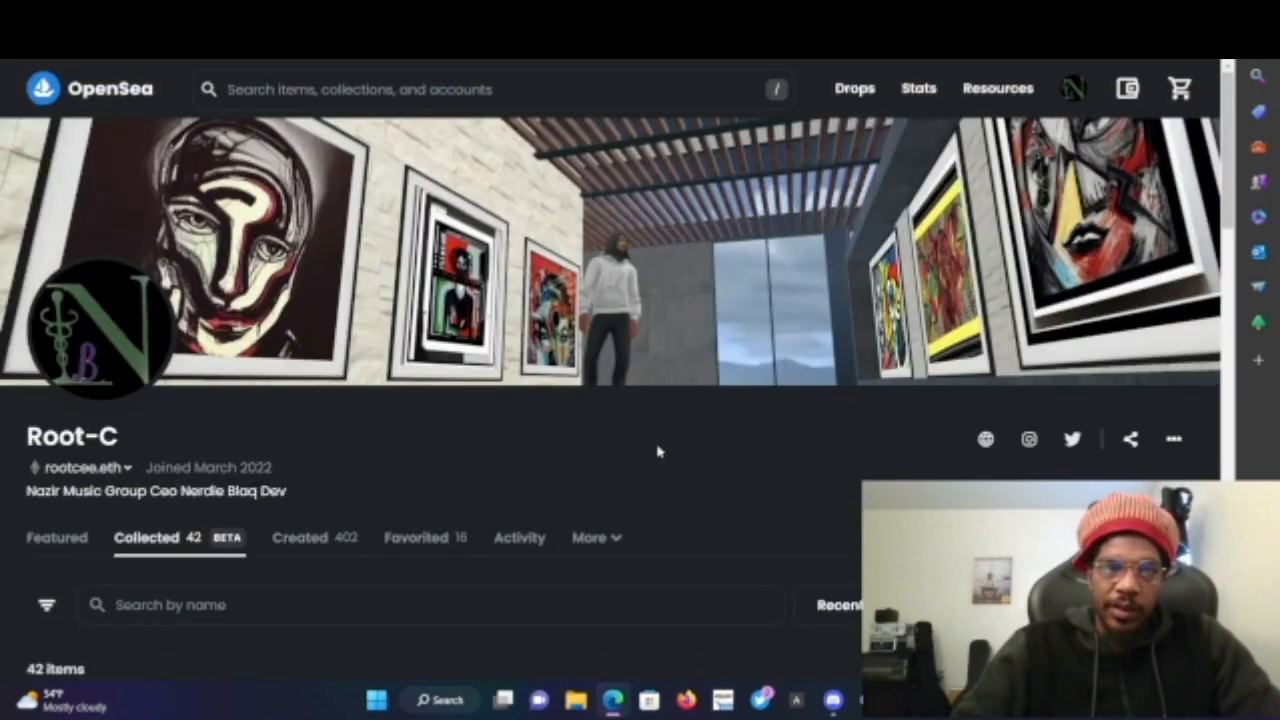
scroll(657, 449, "down", 3)
mouse_move(50, 557)
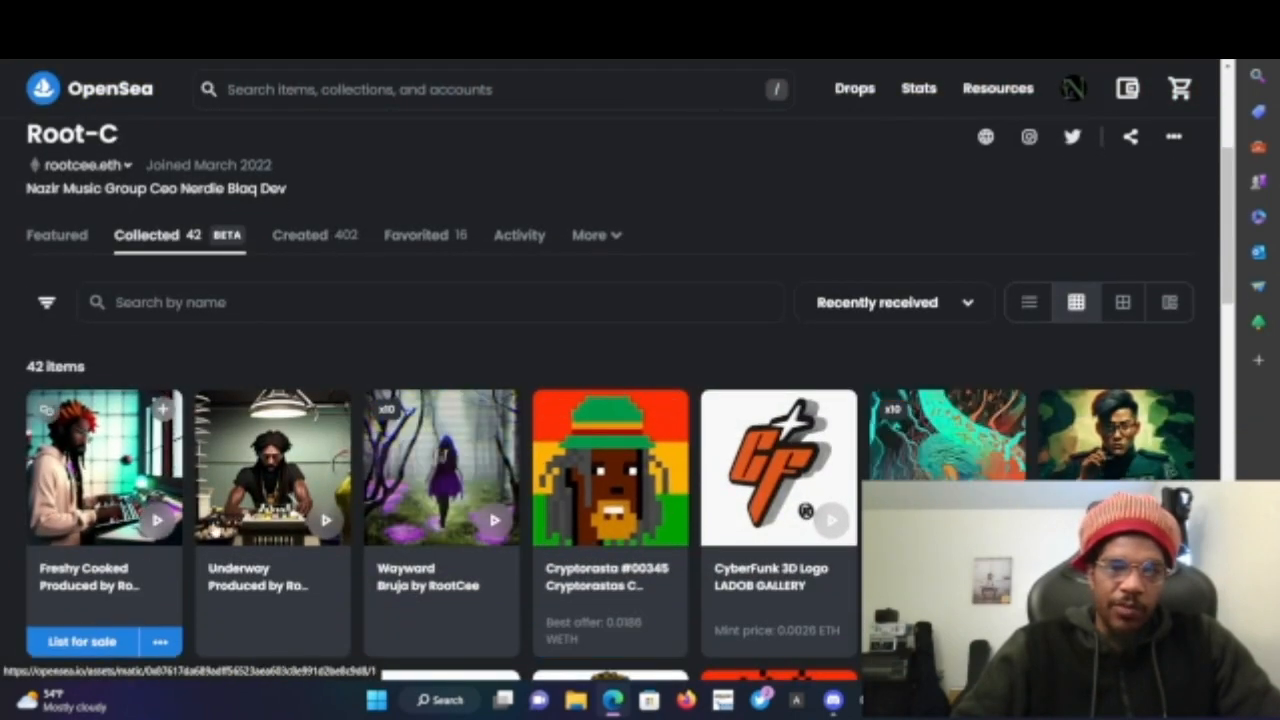
left_click(117, 576)
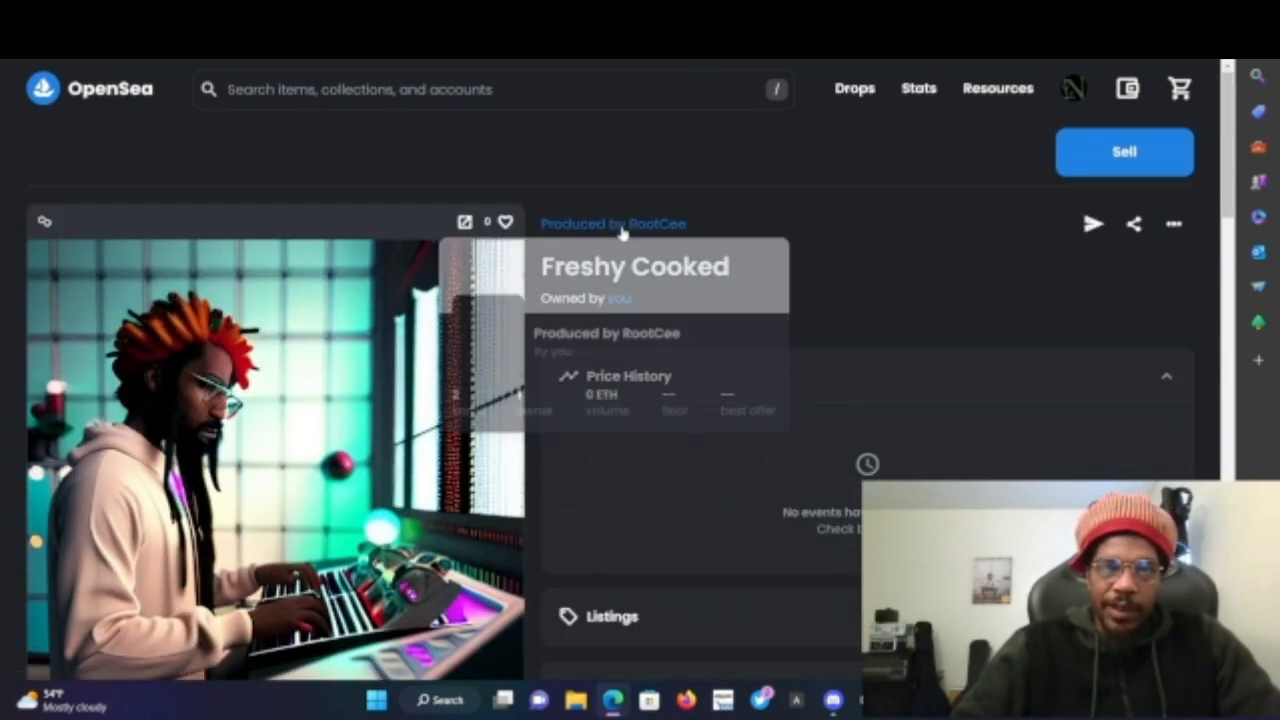
- Open the Produced by RootCee collection page and expand its full description
left_click(621, 226)
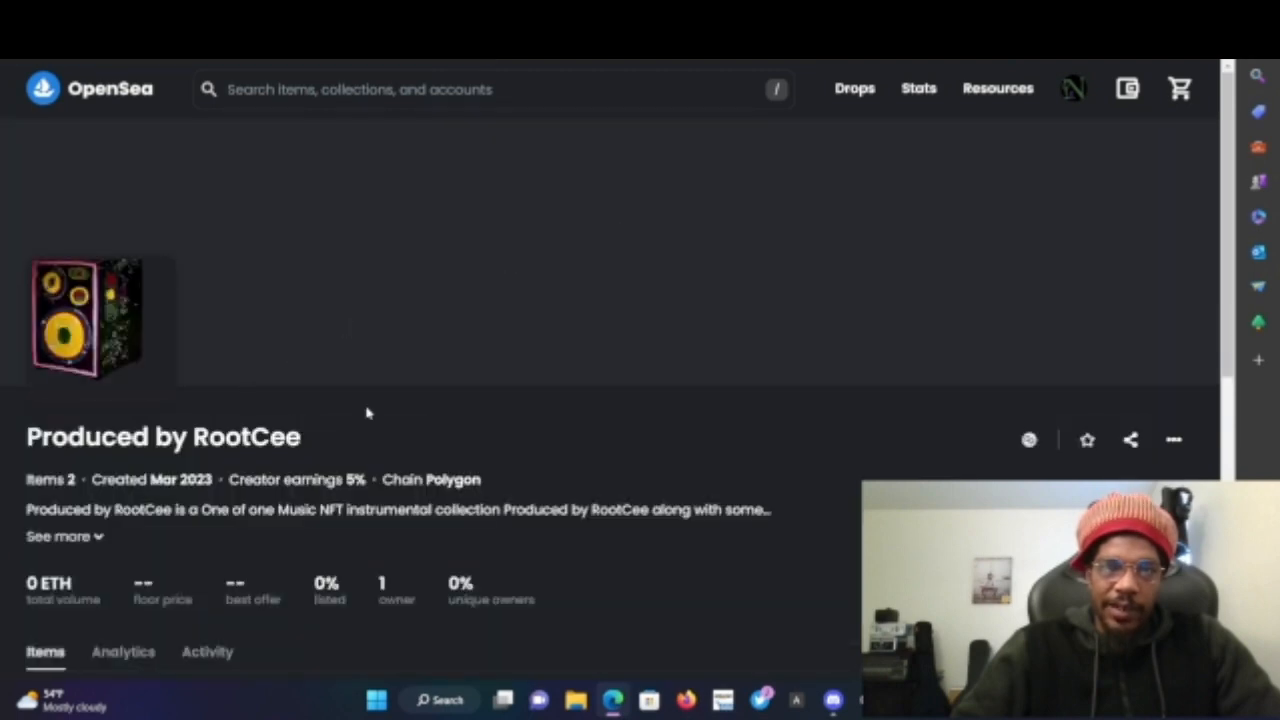
scroll(257, 449, "down", 4)
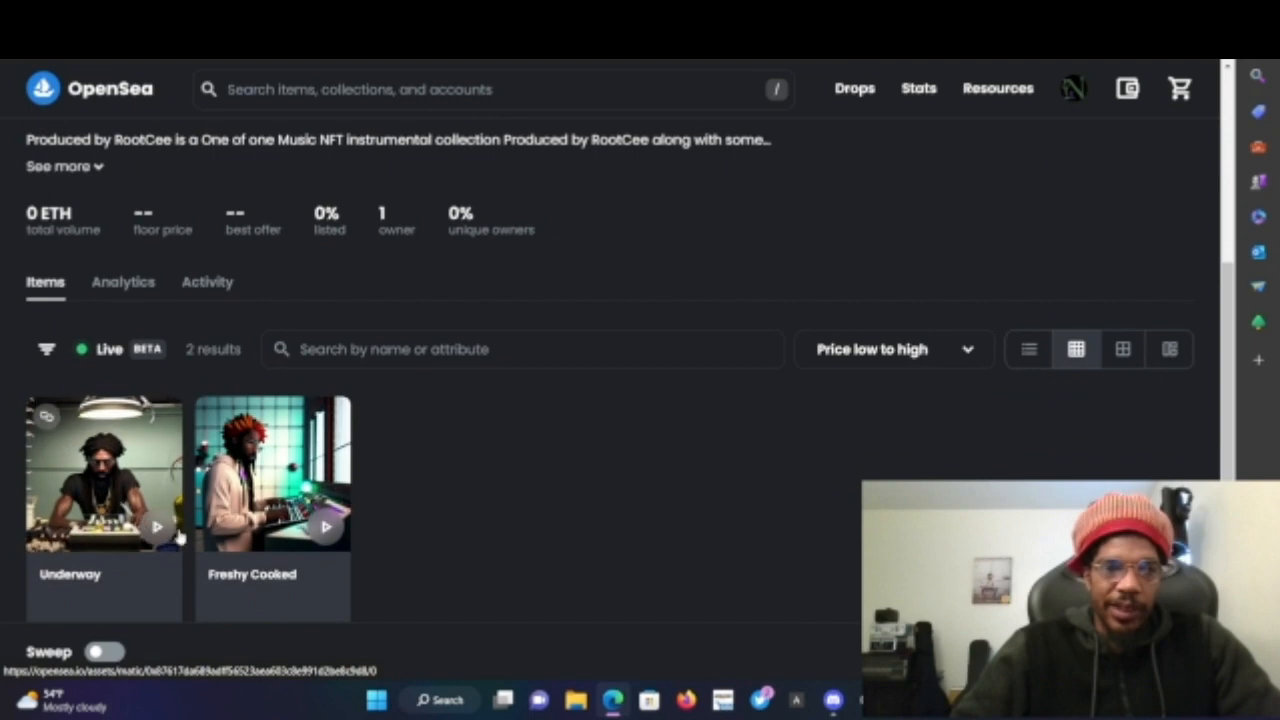
scroll(214, 471, "down", 2)
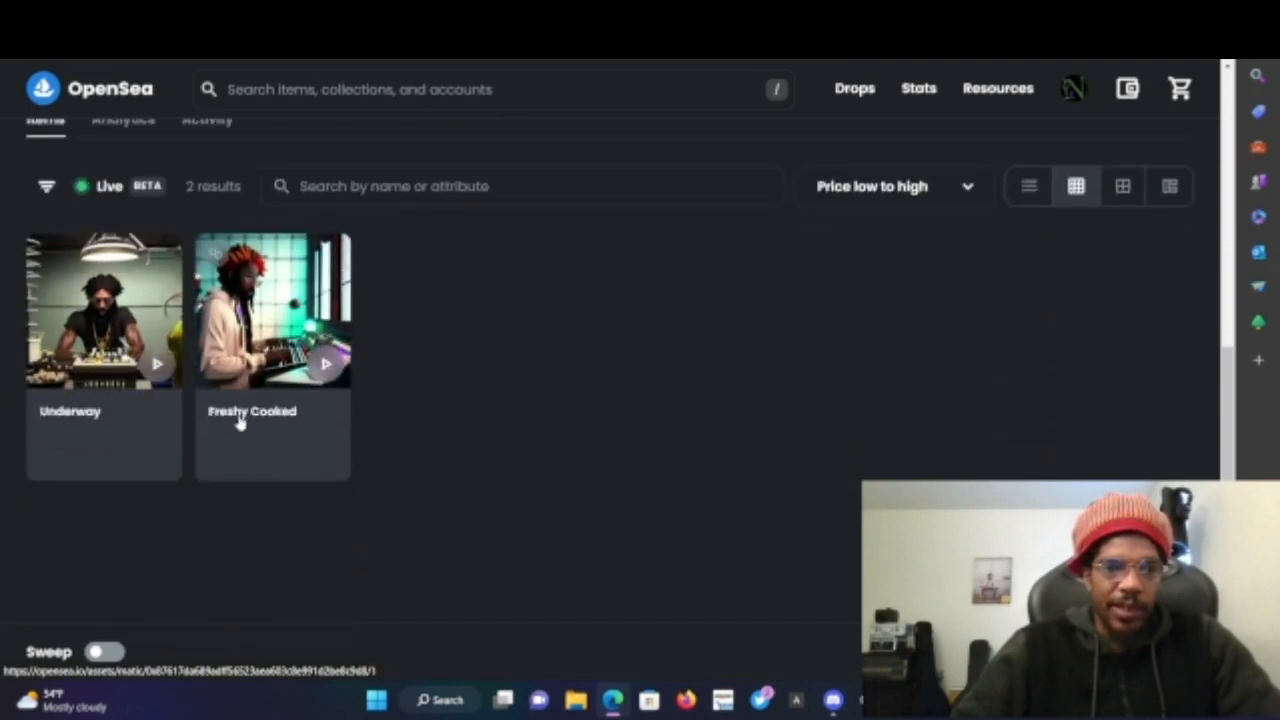
scroll(500, 371, "up", 1)
scroll(500, 371, "up", 4)
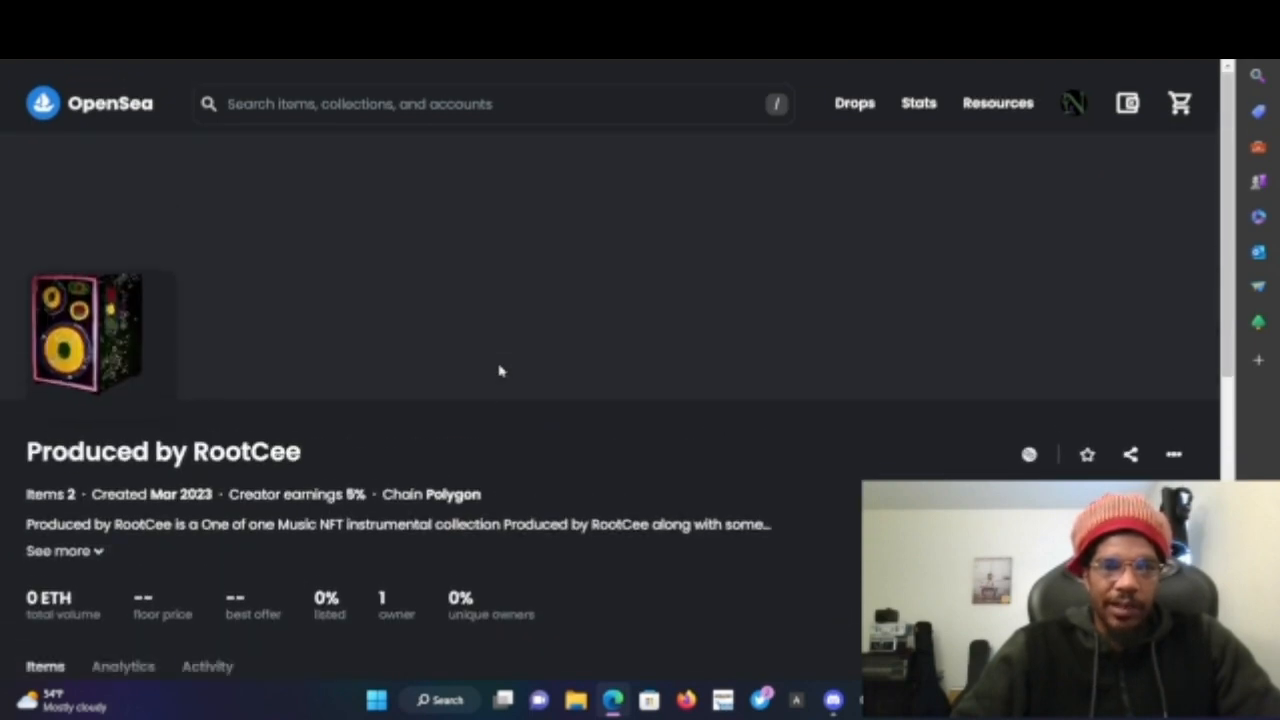
scroll(306, 466, "down", 2)
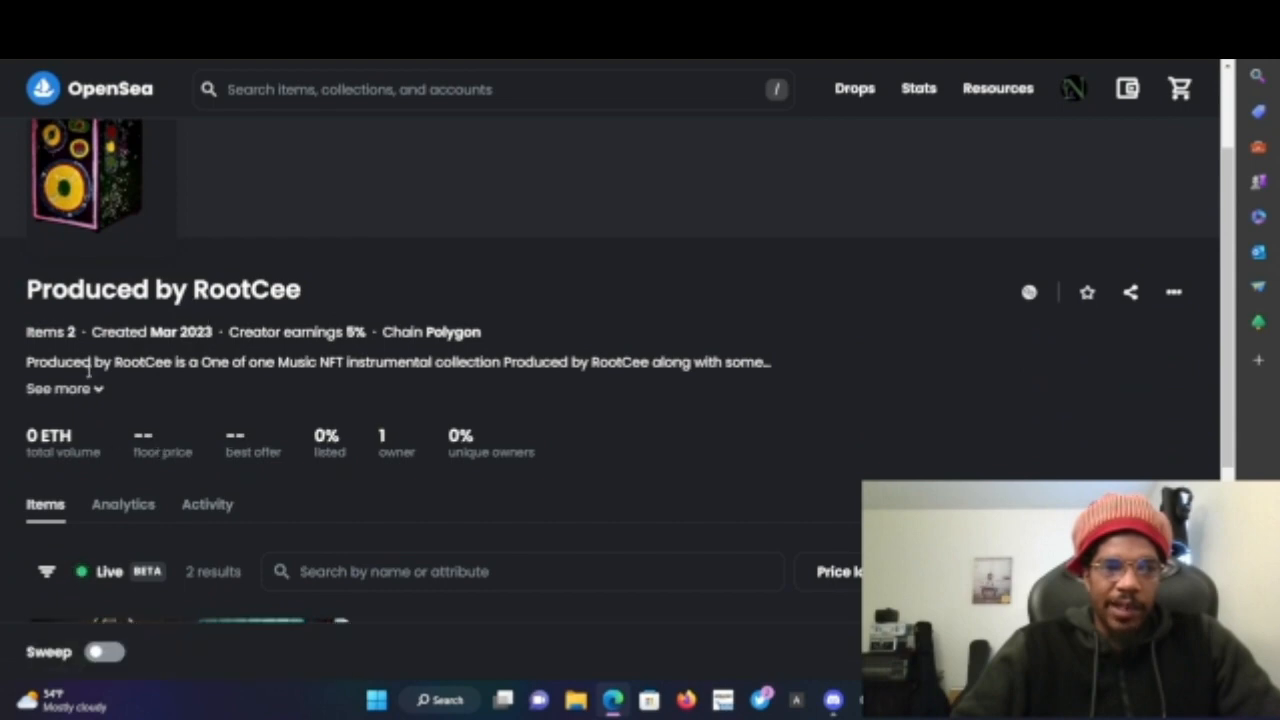
left_click(94, 390)
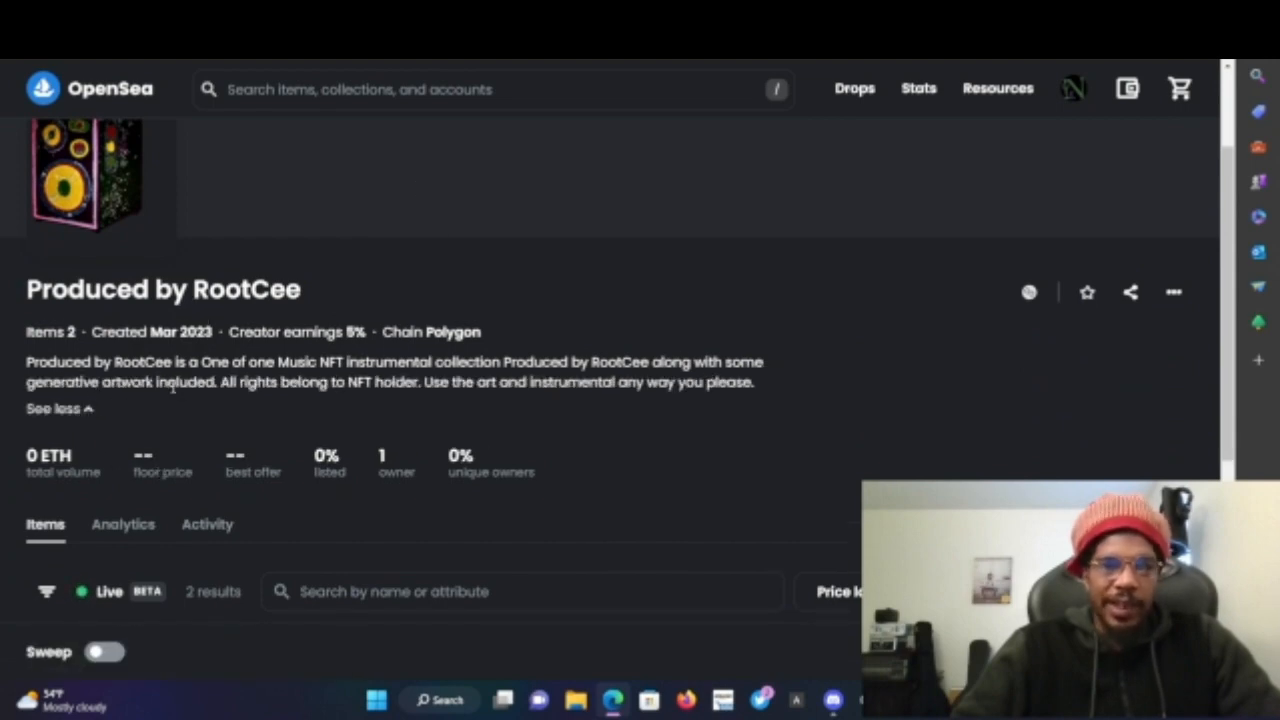
scroll(571, 400, "down", 4)
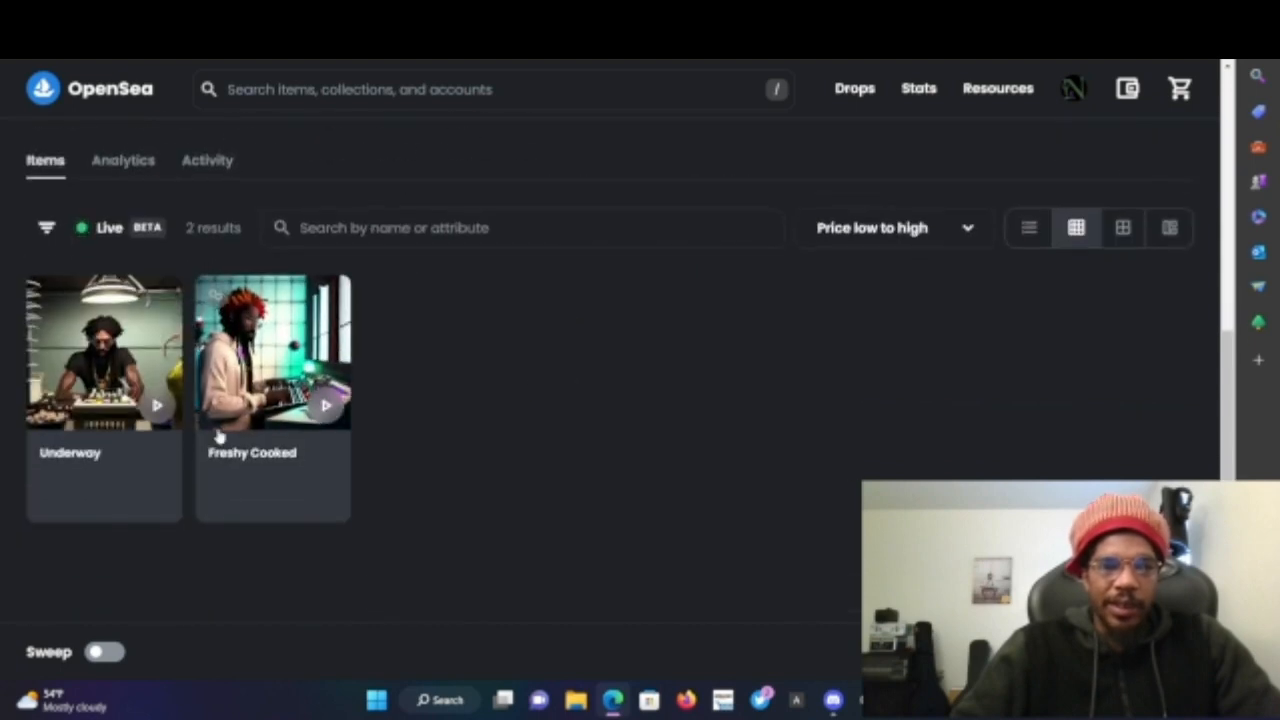
scroll(511, 364, "up", 2)
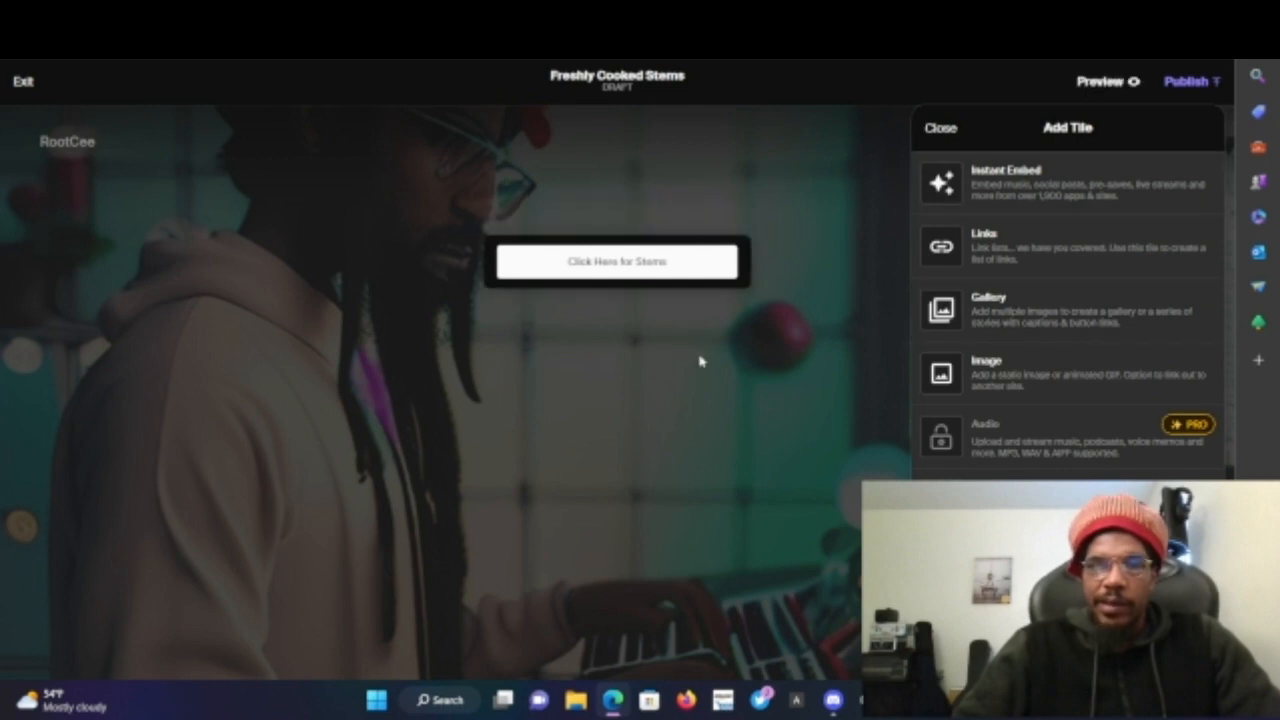
- Close the Add Tile panel, open the page's access settings, and enable Require a Token
left_click(942, 129)
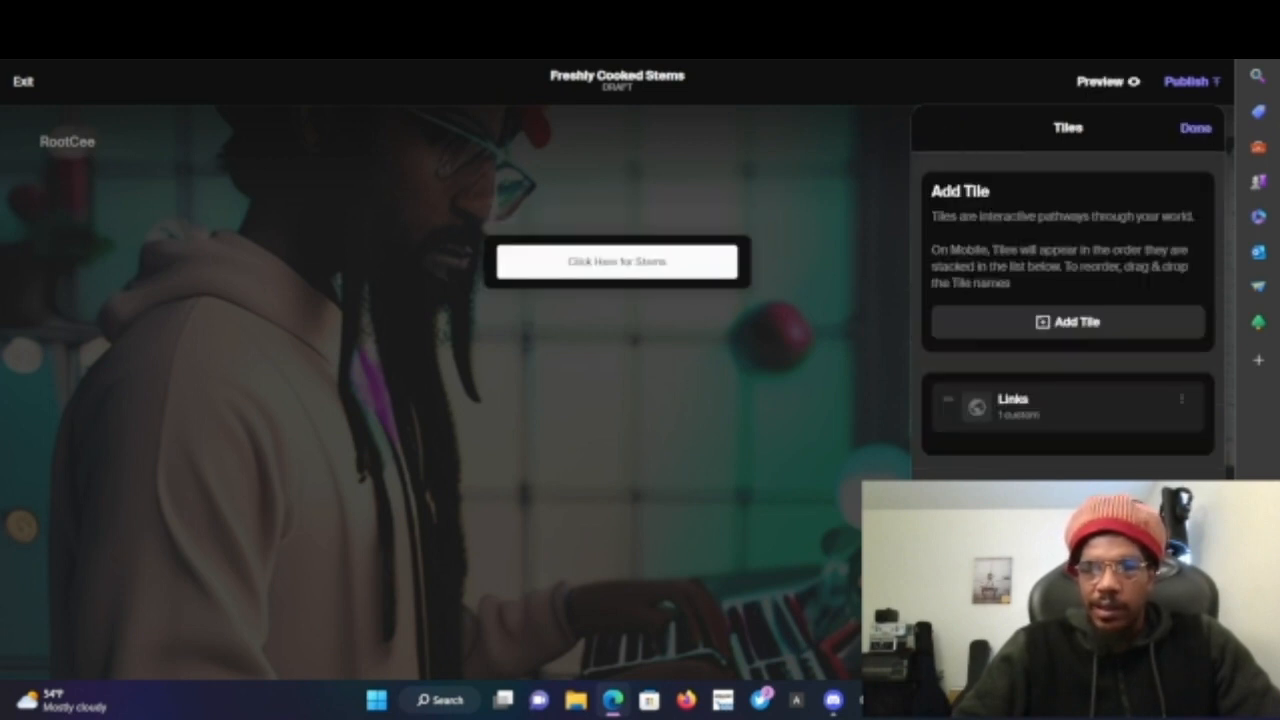
left_click(1107, 655)
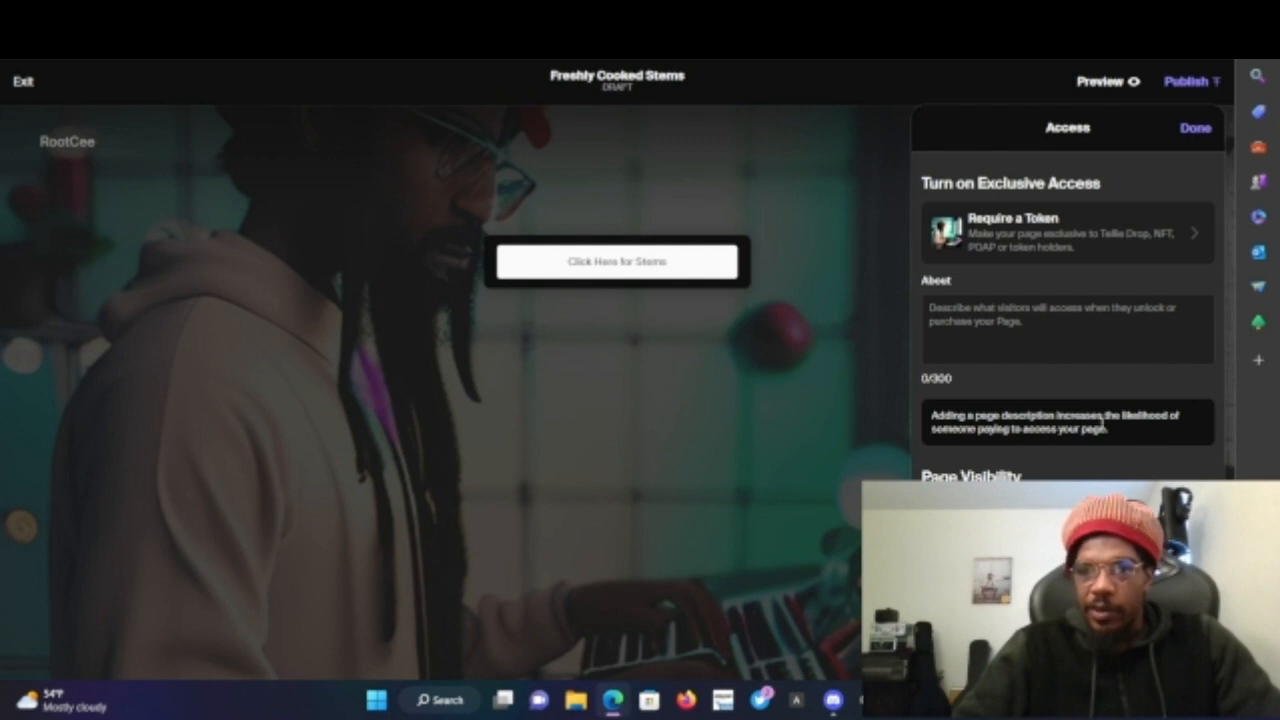
left_click(1025, 230)
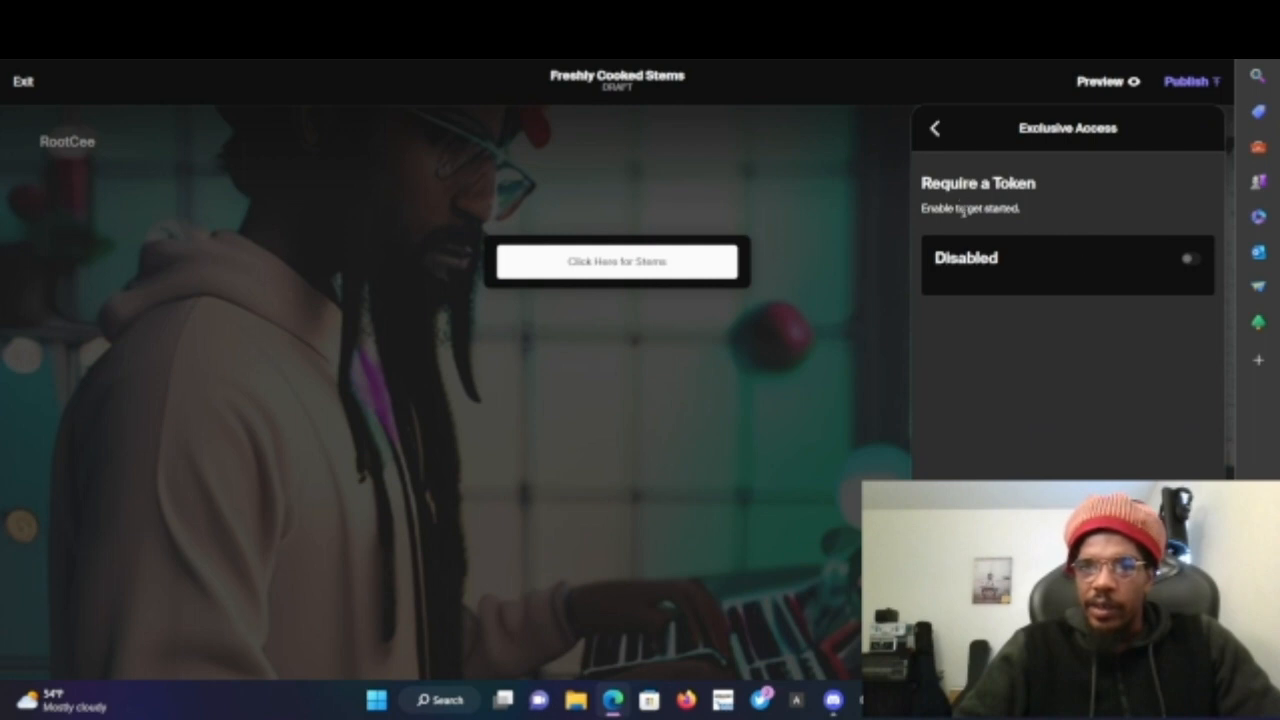
left_click(1189, 263)
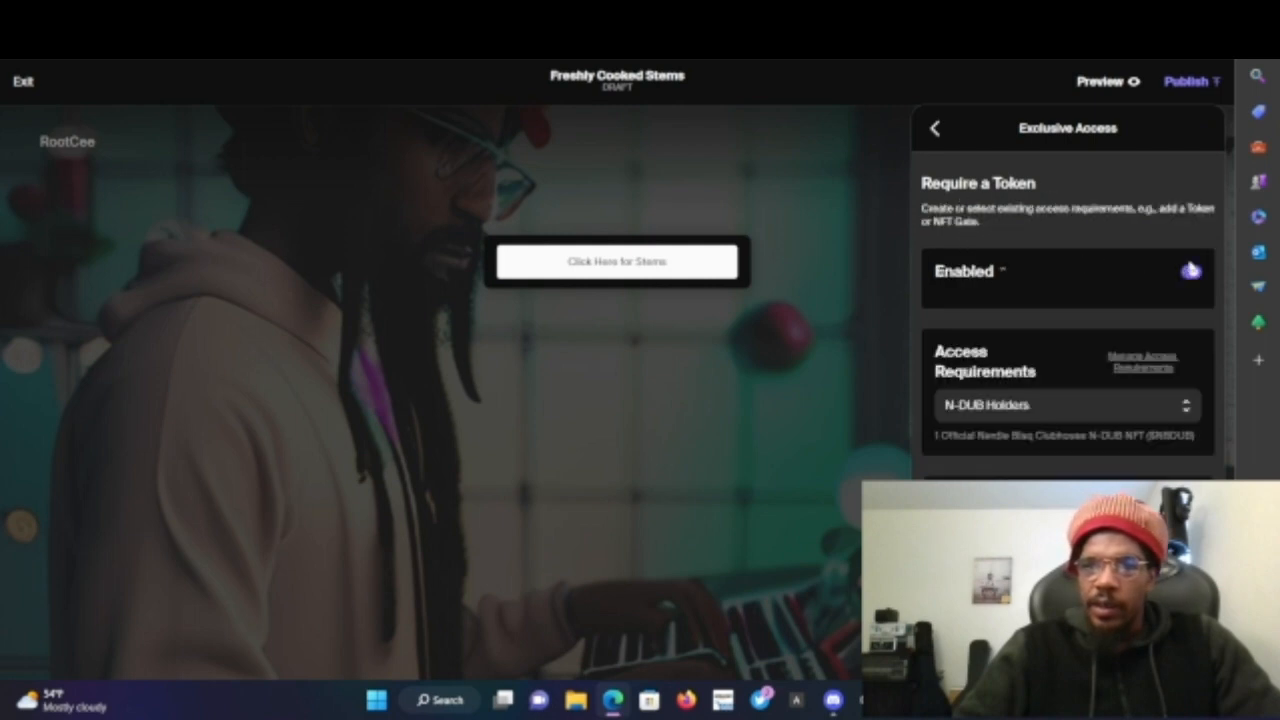
- Create a new access requirement named Freshy Cooked
left_click(1053, 421)
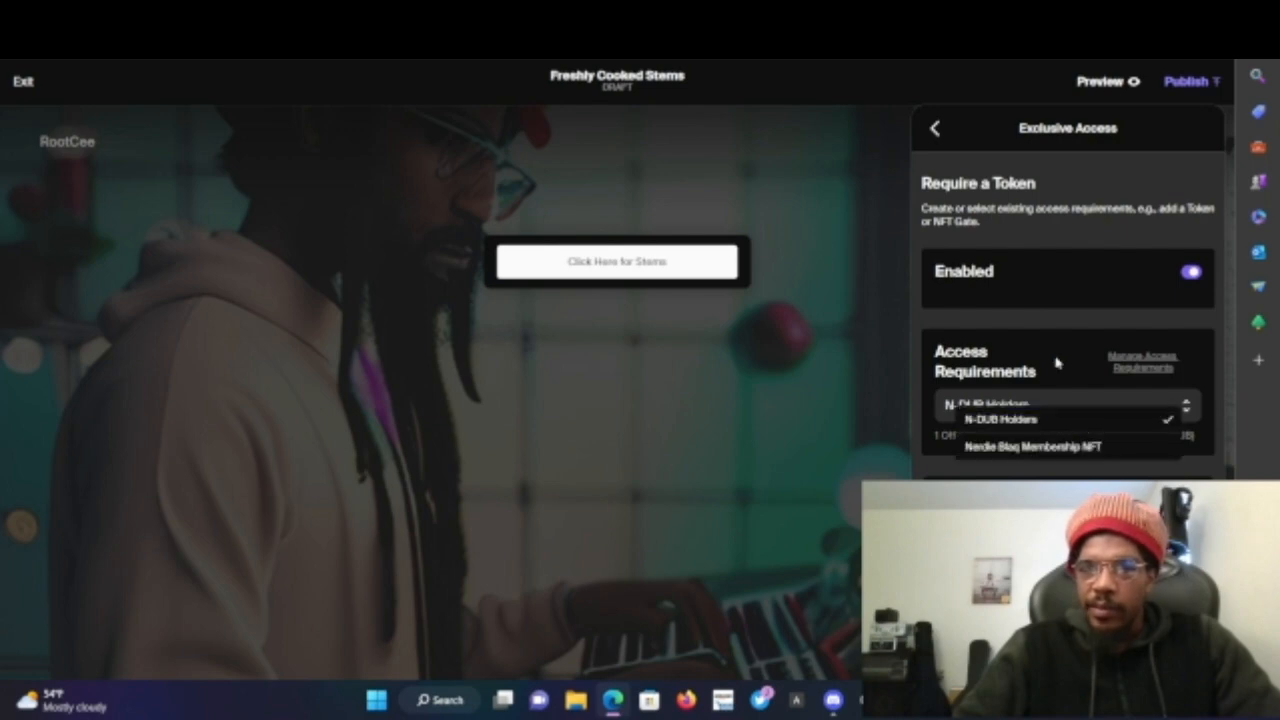
left_click(1057, 363)
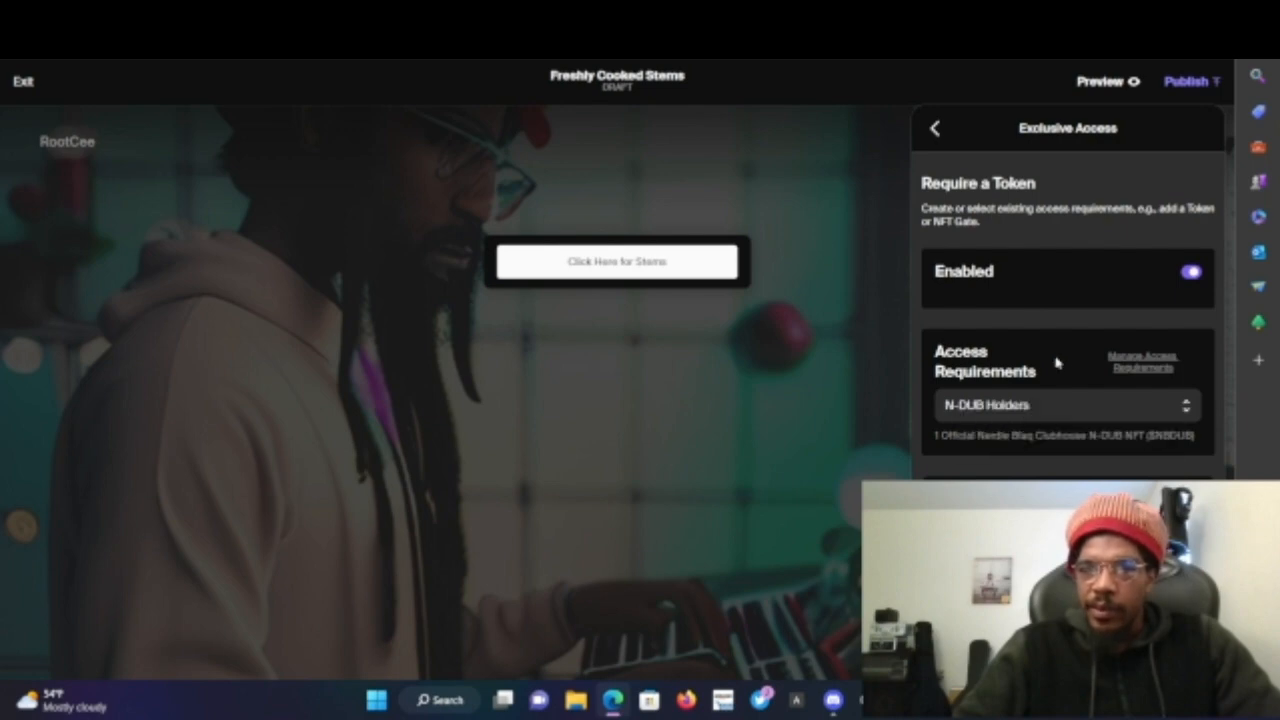
left_click(1135, 368)
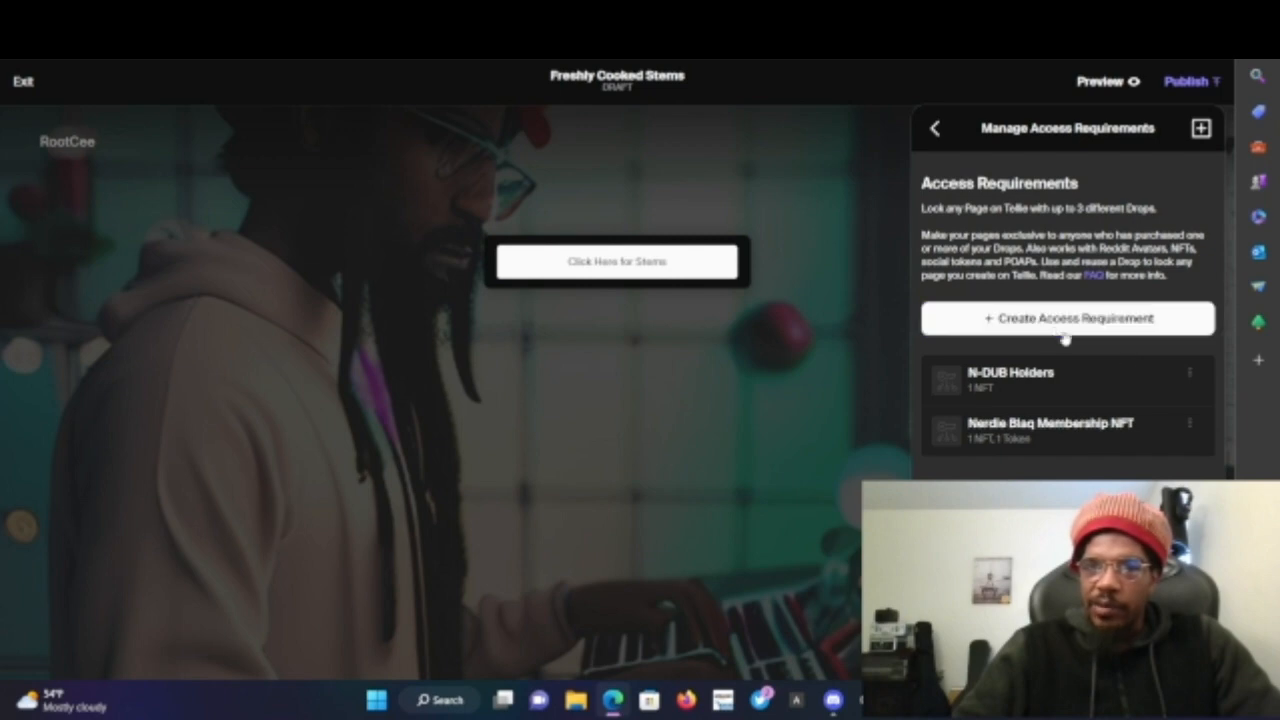
left_click(1000, 320)
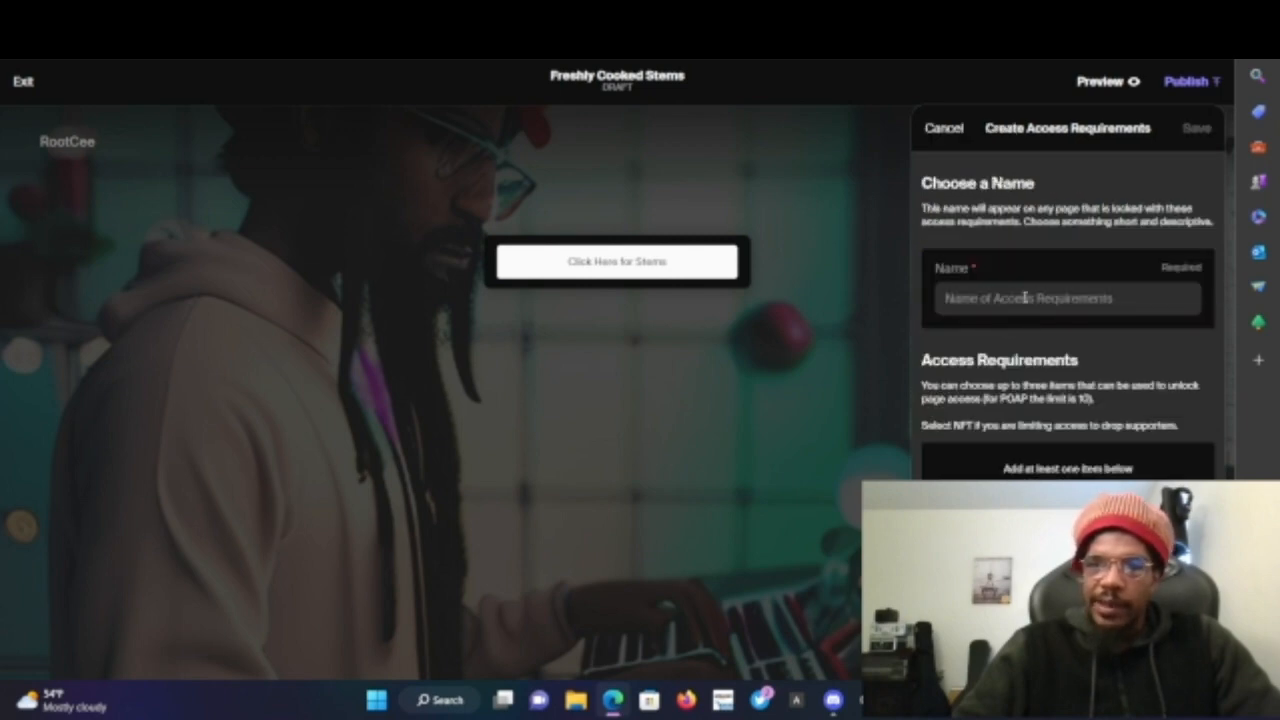
left_click(1025, 297)
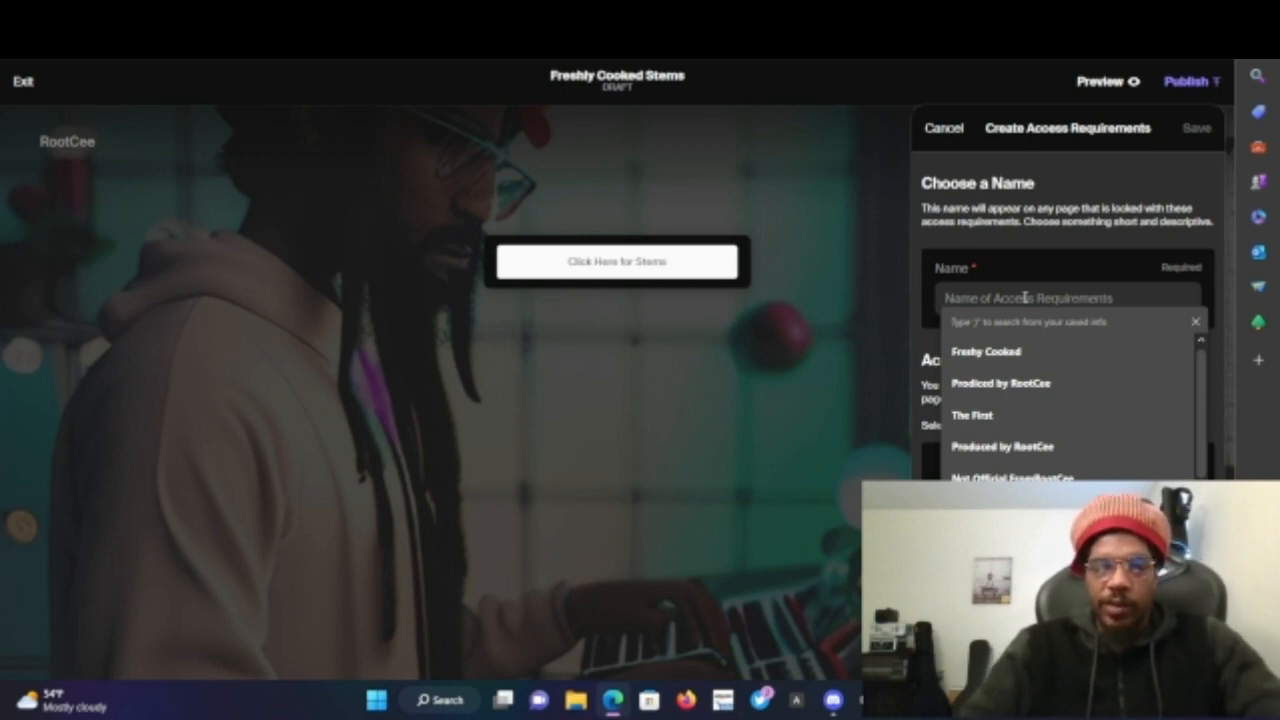
type("Freshy Cooked")
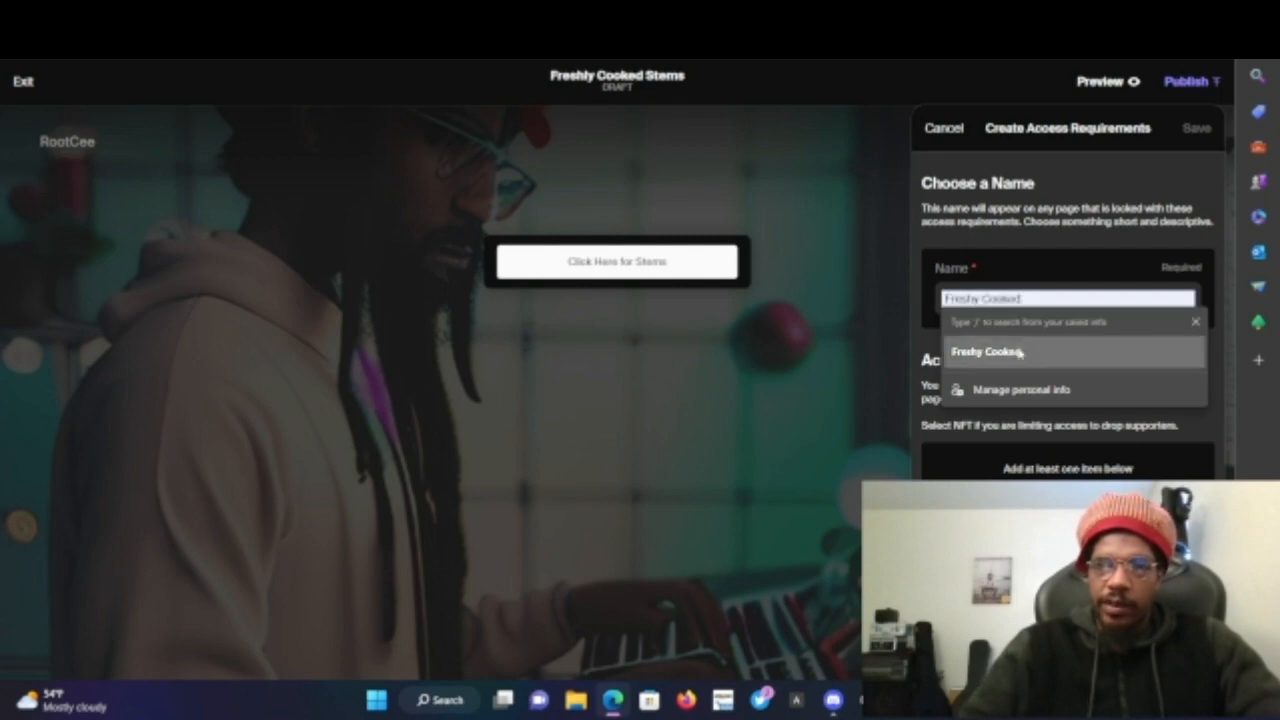
left_click(1020, 352)
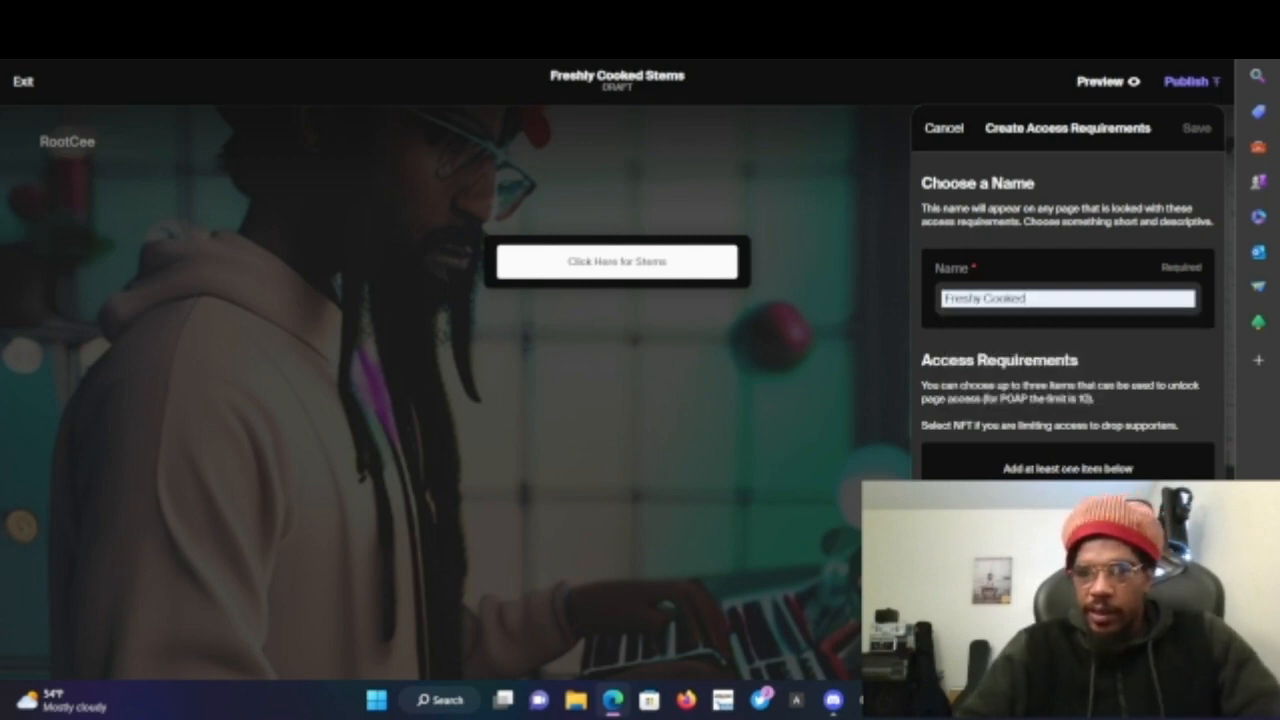
- Add a Hold An NFT item of type OpenSea Collection (Beta) on the Polygon network
left_click(1067, 530)
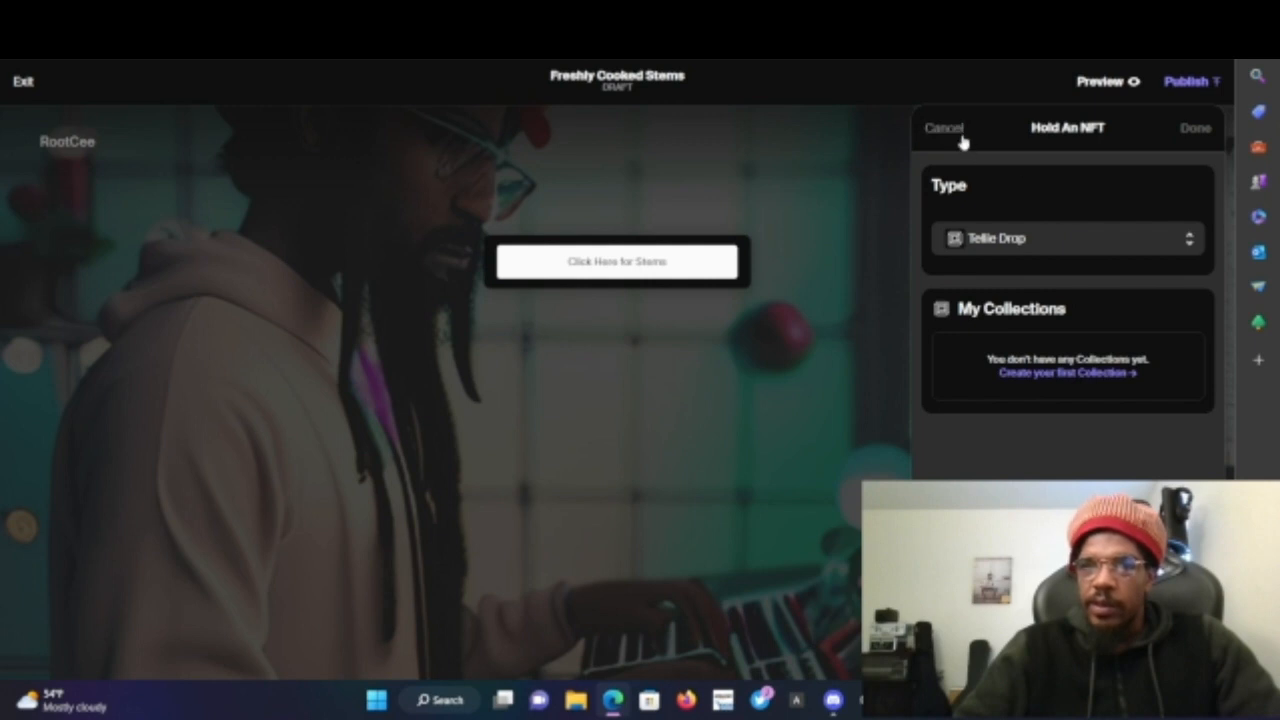
left_click(1000, 238)
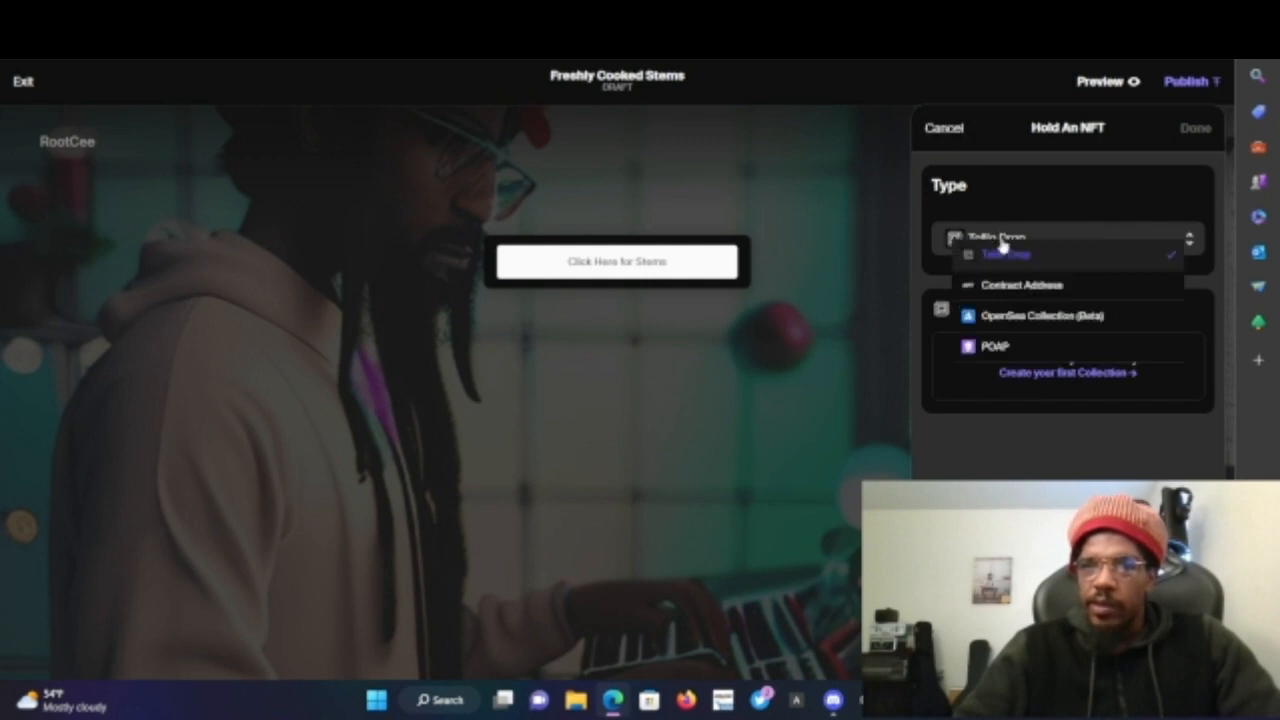
left_click(1035, 315)
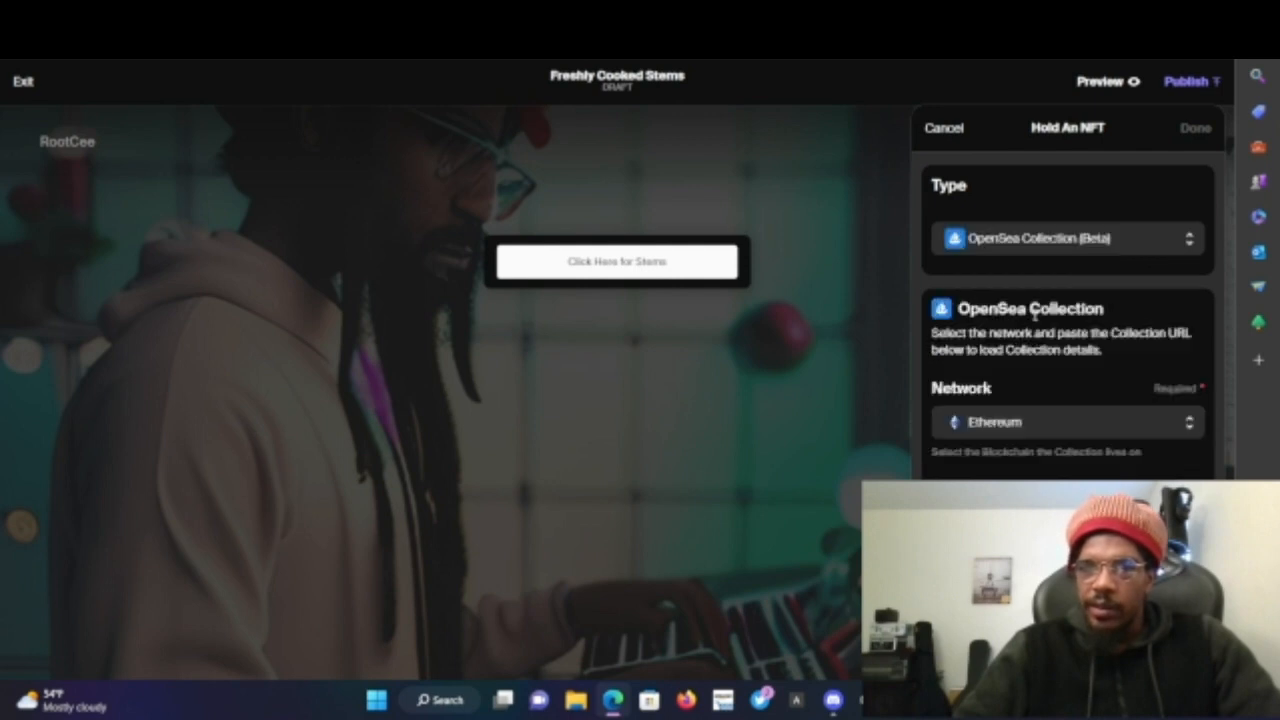
left_click(1038, 431)
left_click(1021, 470)
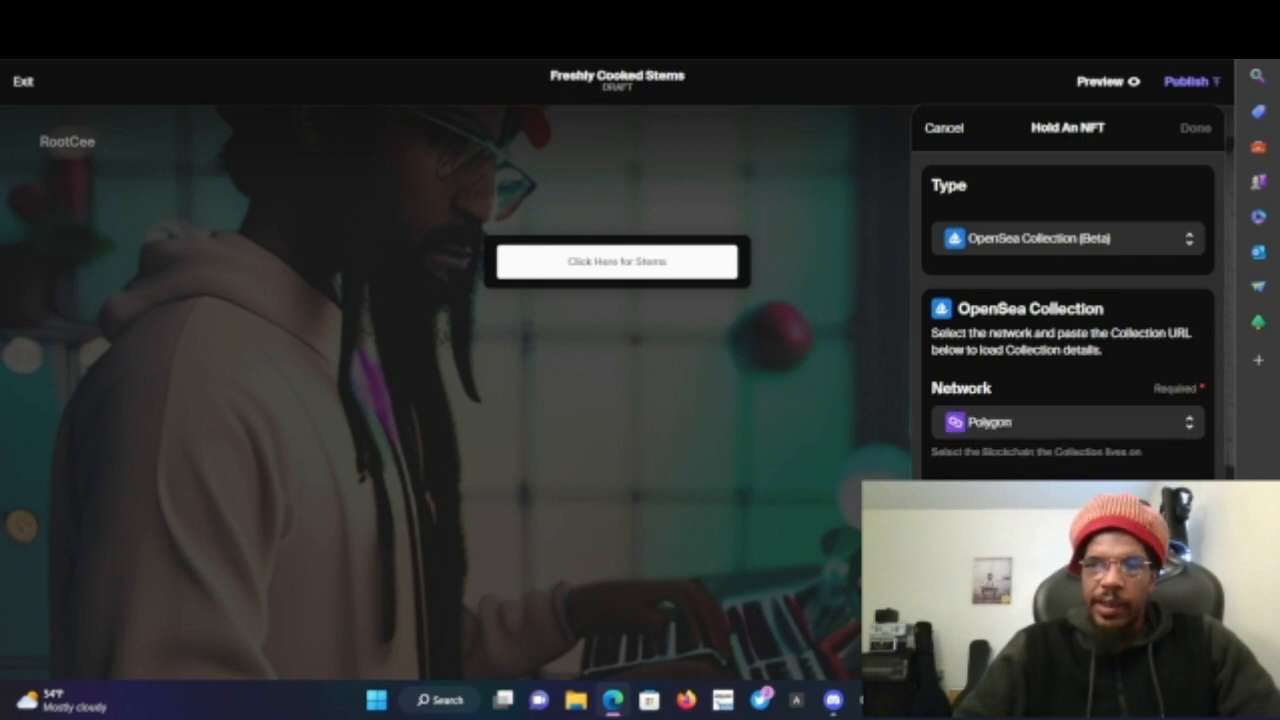
- Switch to the OpenSea collection tab and open the Underway NFT
left_click(380, 15)
scroll(363, 325, "down", 3)
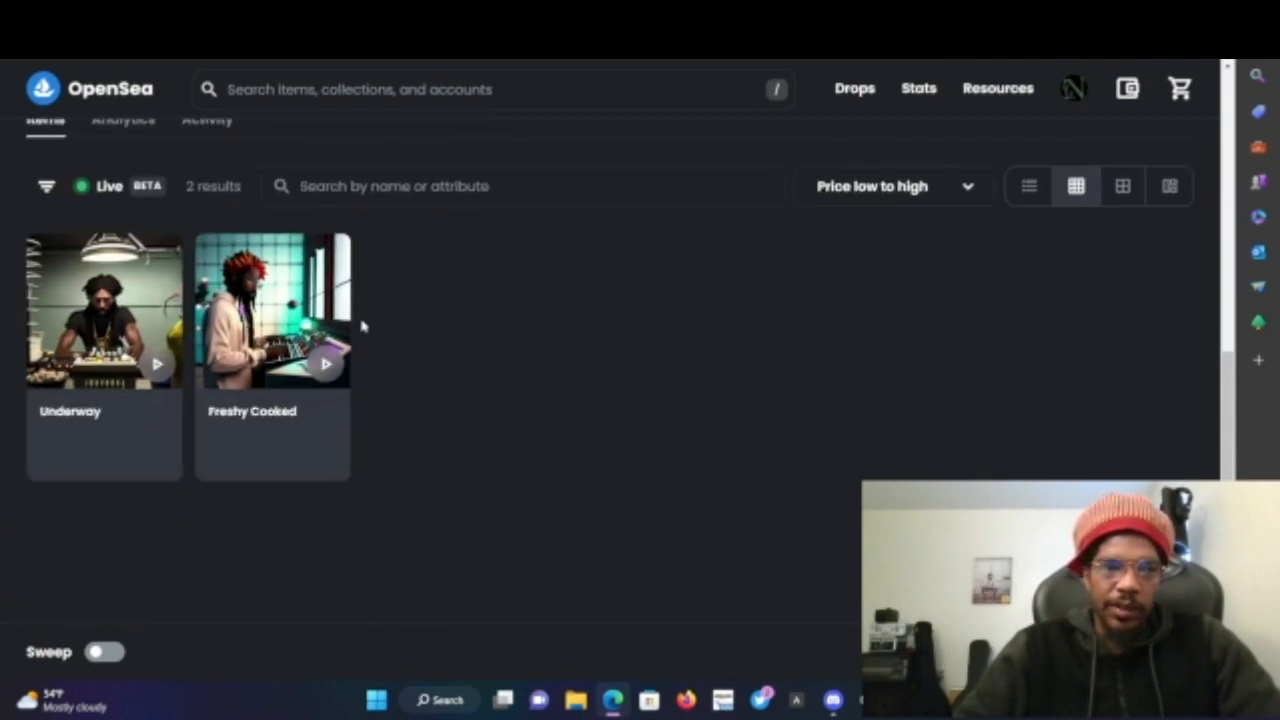
scroll(238, 186, "up", 4)
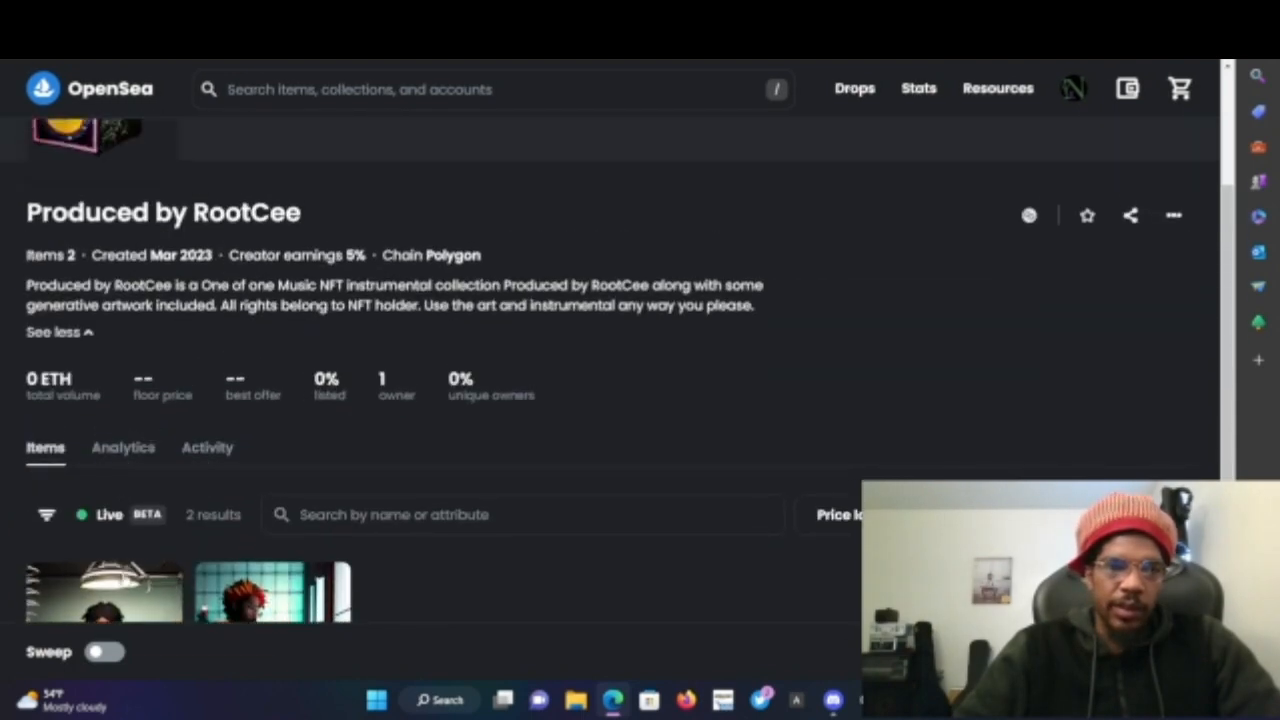
left_click(123, 582)
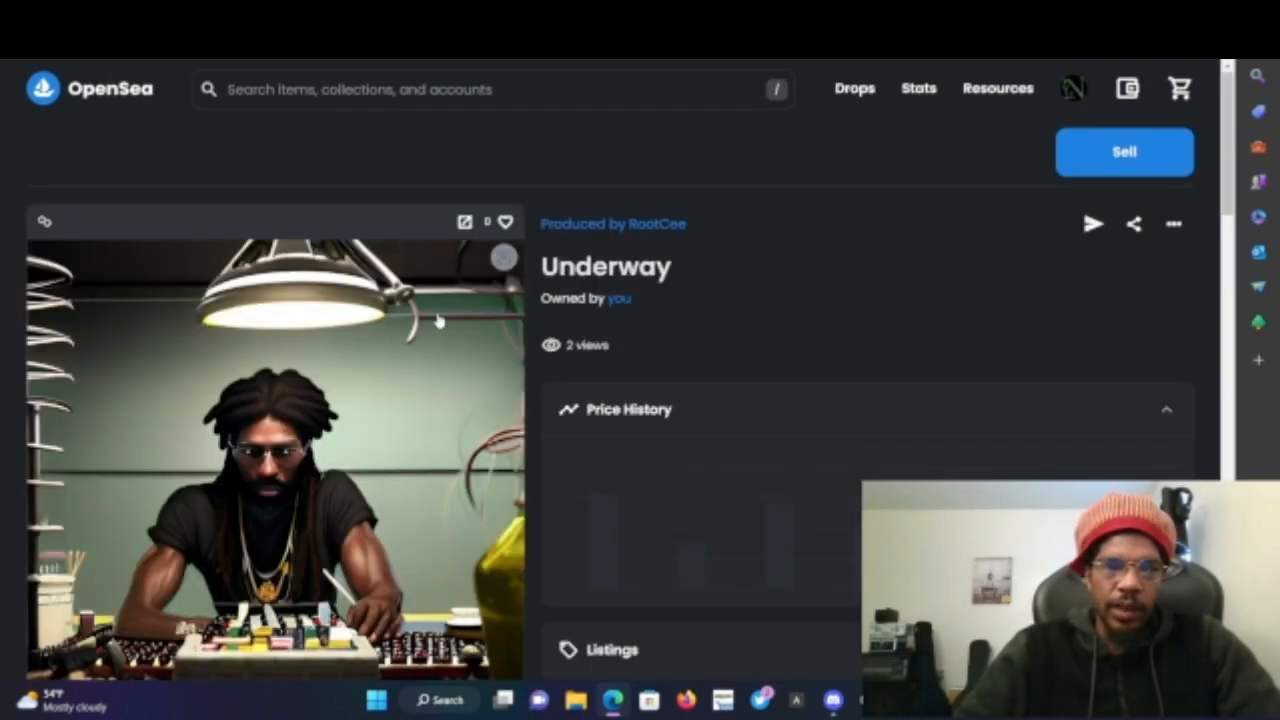
- Expand the NFT's collection info and details, then open its contract address on Polygonscan
scroll(391, 340, "down", 3)
scroll(437, 320, "down", 5)
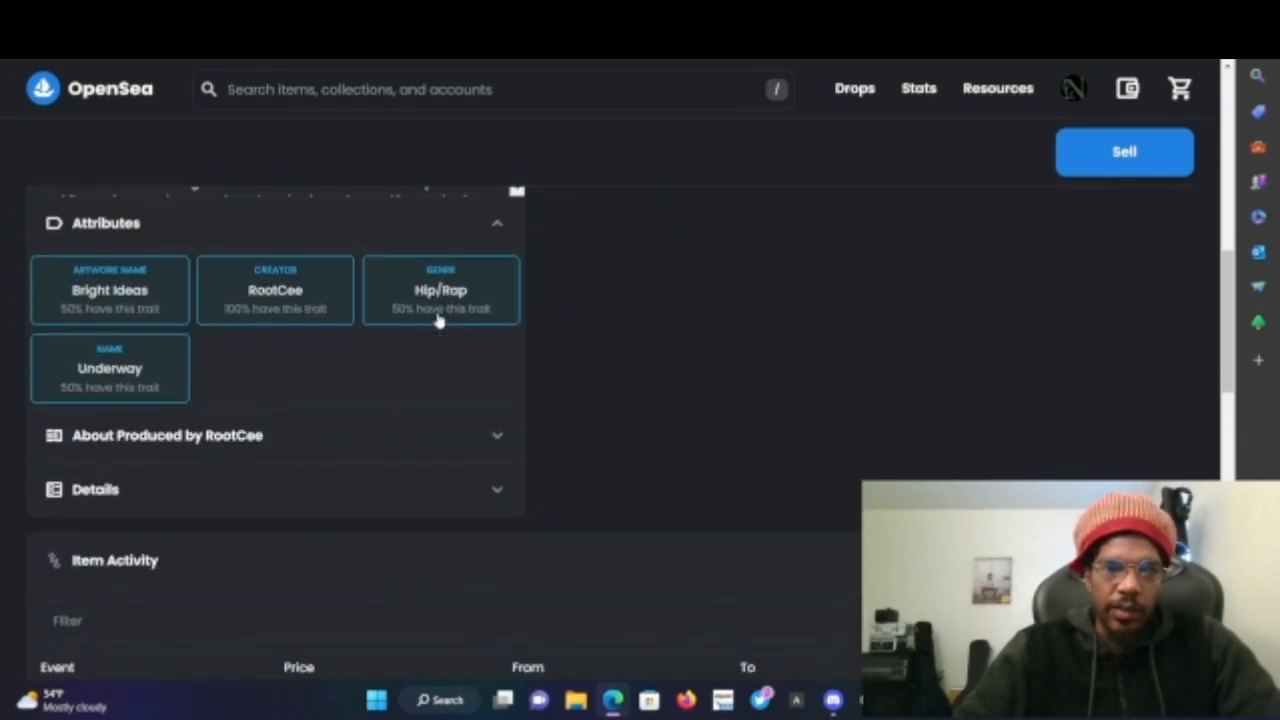
left_click(323, 415)
scroll(323, 418, "up", 3)
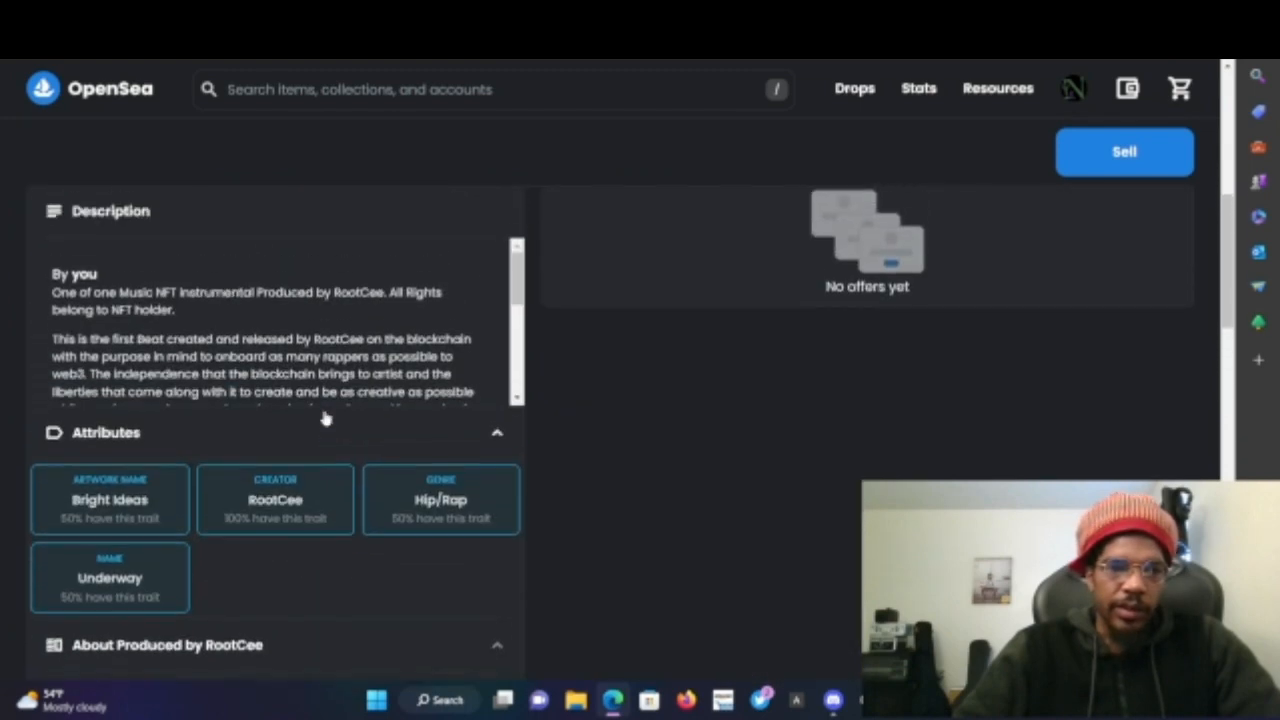
scroll(368, 443, "down", 1)
scroll(368, 443, "down", 3)
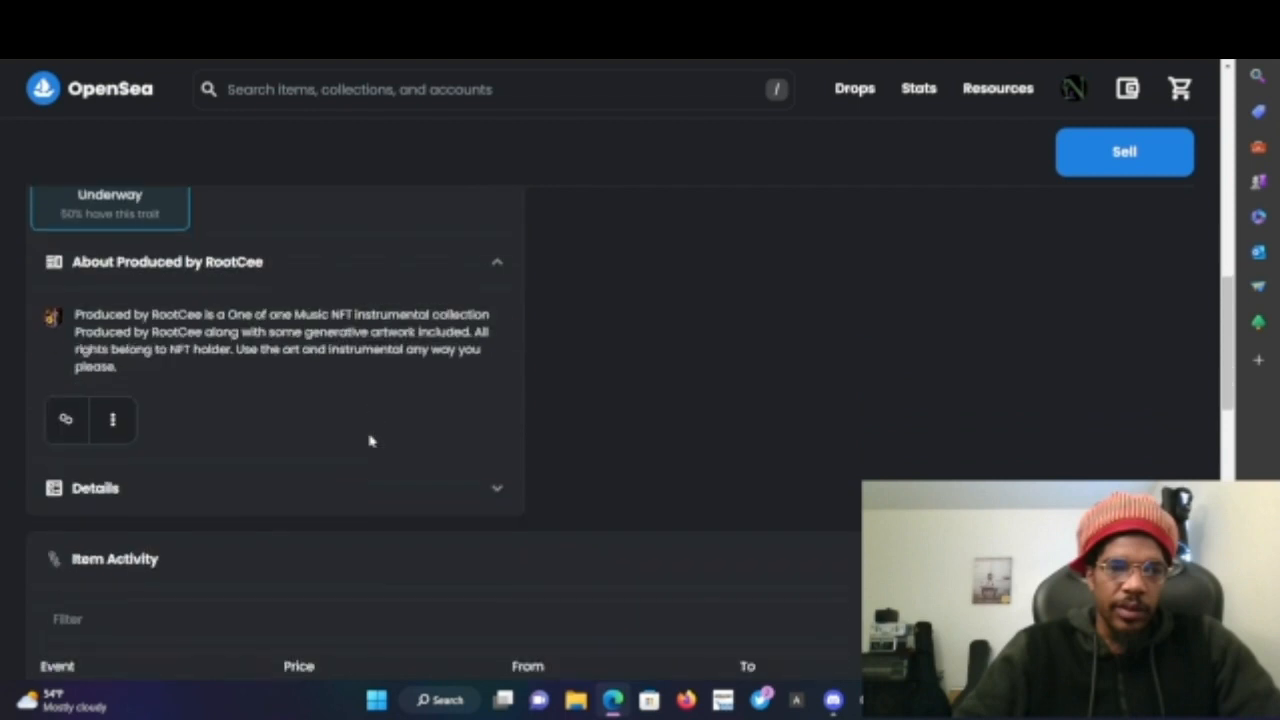
scroll(367, 497, "down", 1)
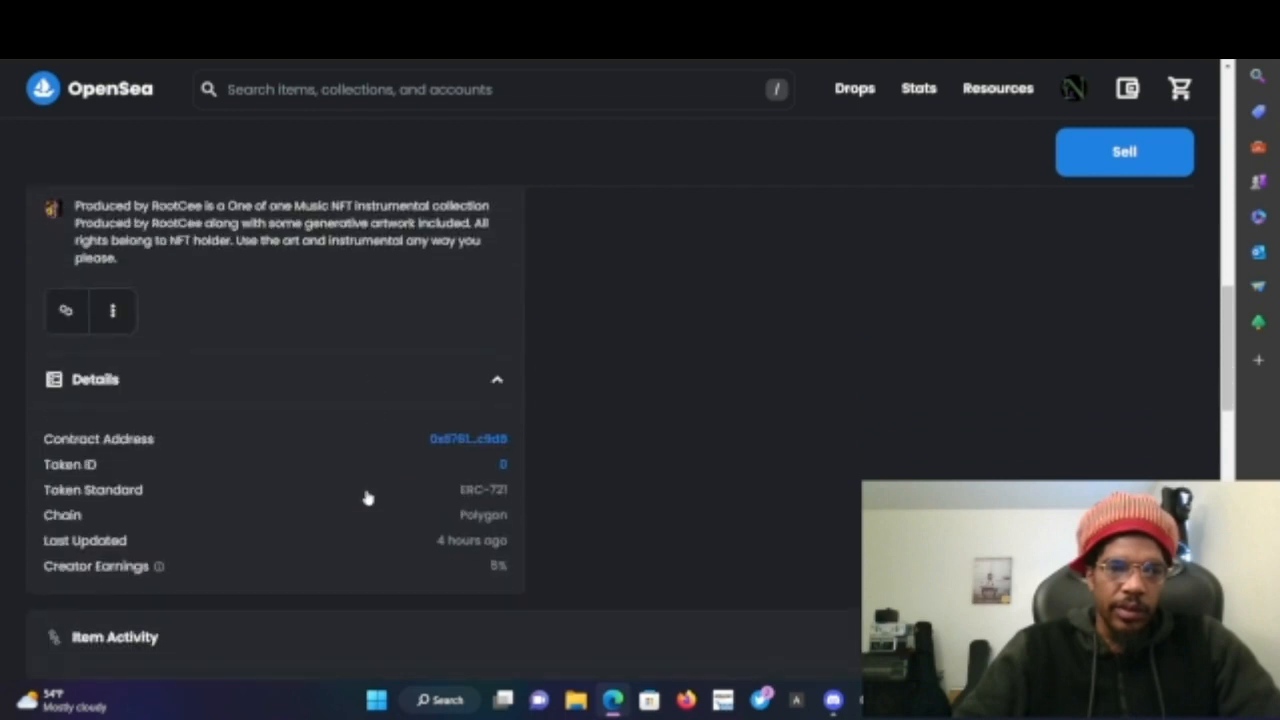
left_click(465, 443)
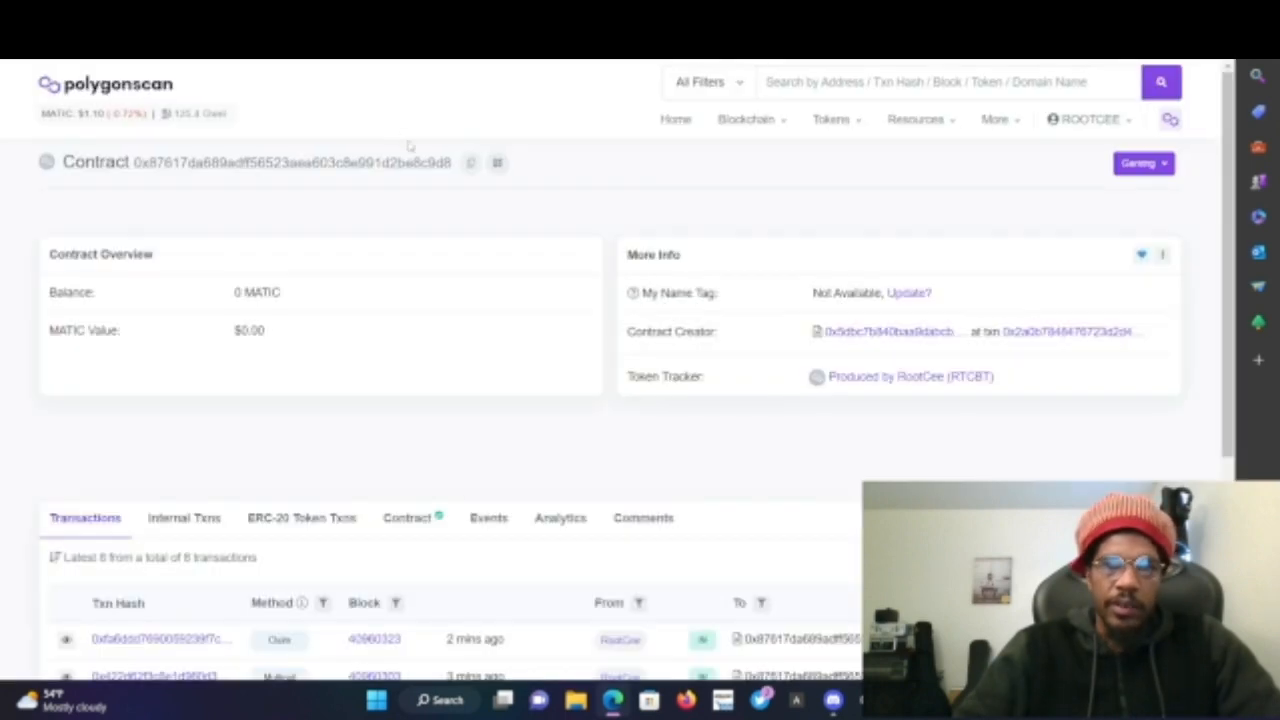
- Copy the NFT contract address from its Polygonscan page and return to the Tellie editor
left_click(487, 164)
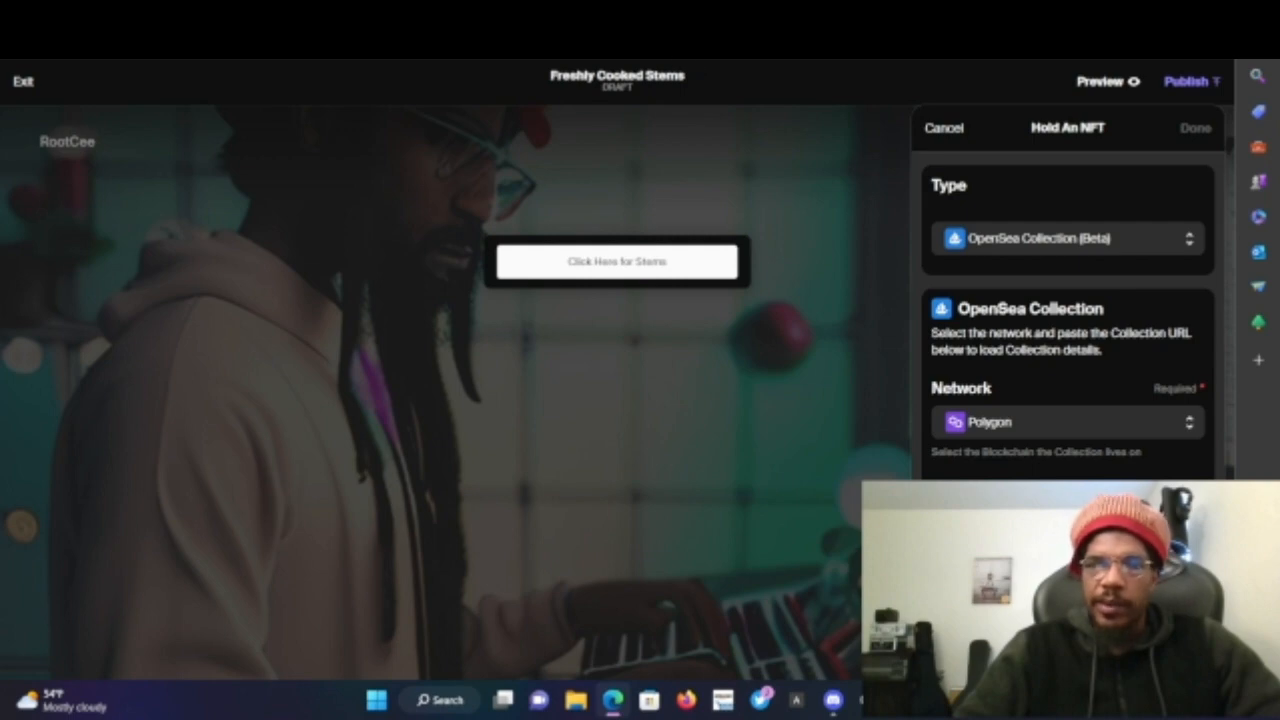
left_click(890, 16)
- Browse the Produced by RootCee collection on OpenSea and open the Freshy Cooked NFT
scroll(516, 204, "up", 10)
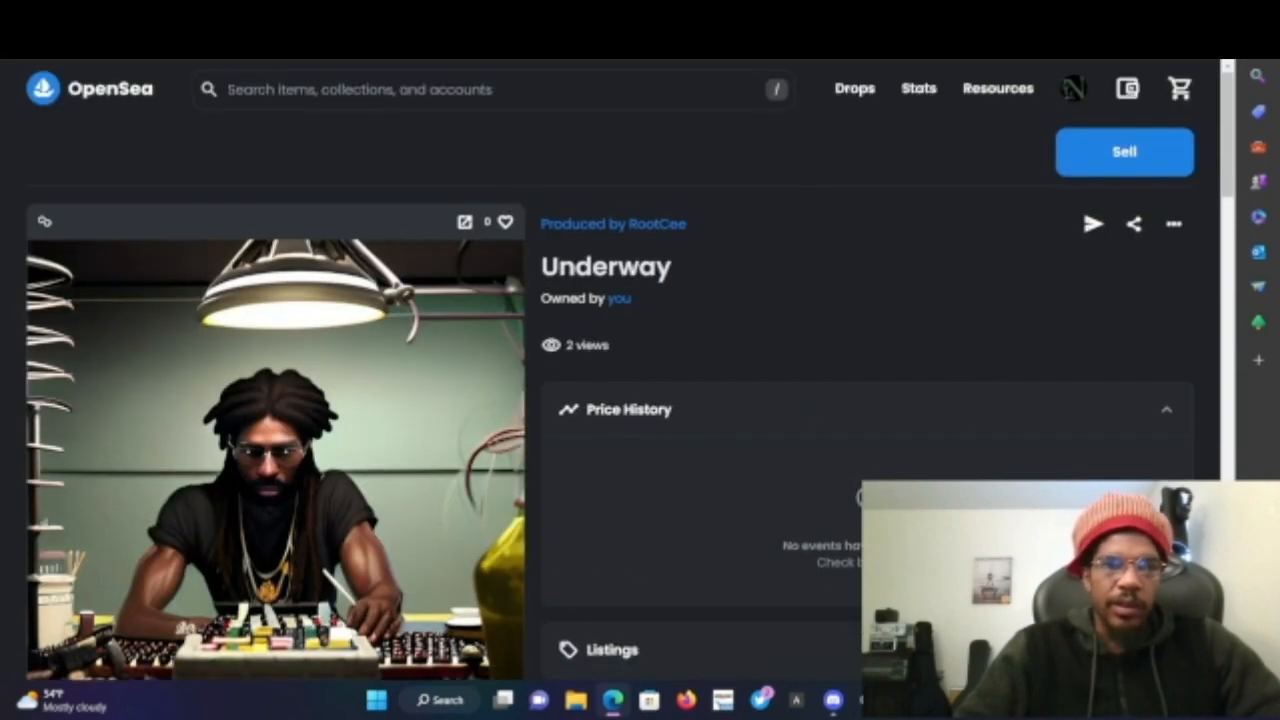
left_click(613, 223)
scroll(483, 420, "down", 2)
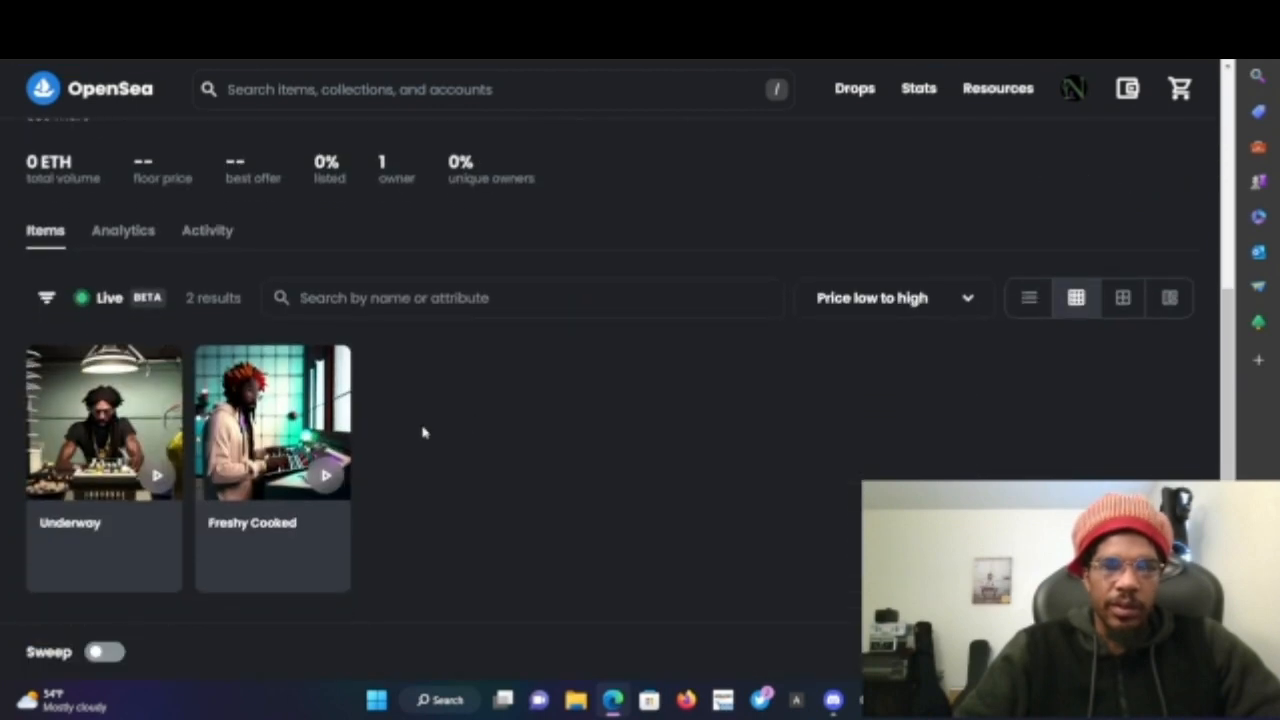
left_click(300, 535)
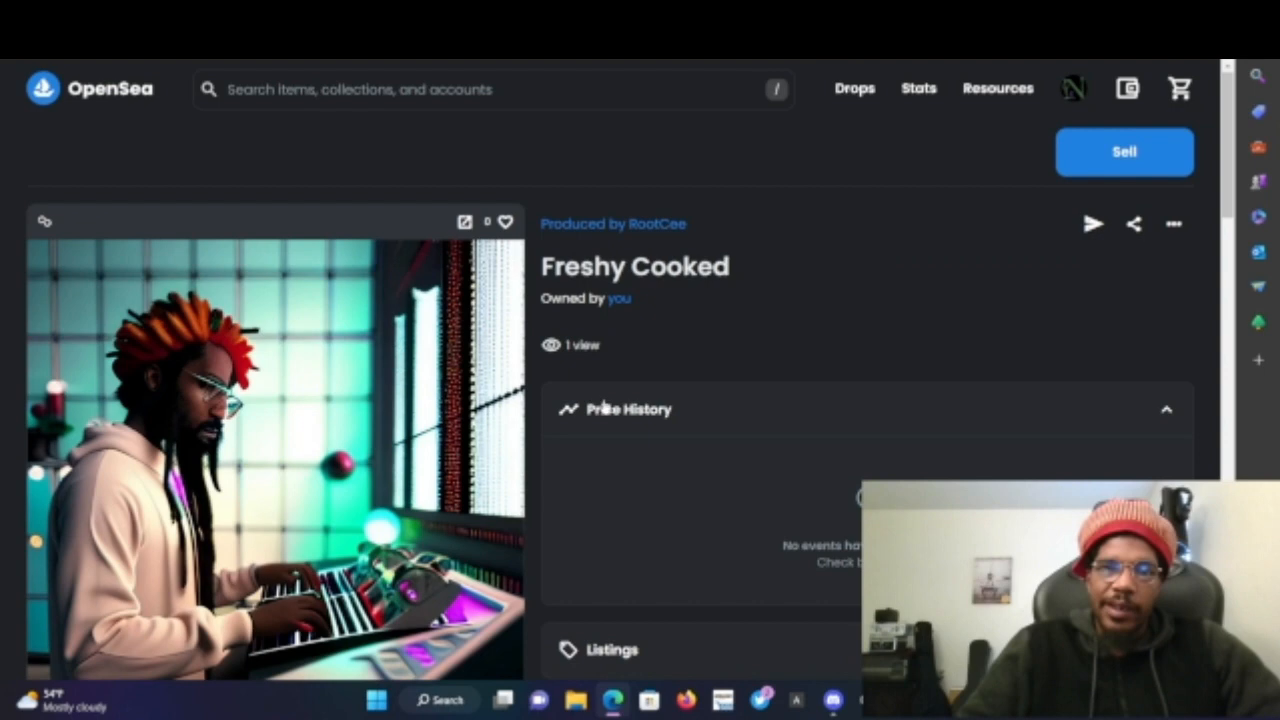
scroll(603, 407, "down", 3)
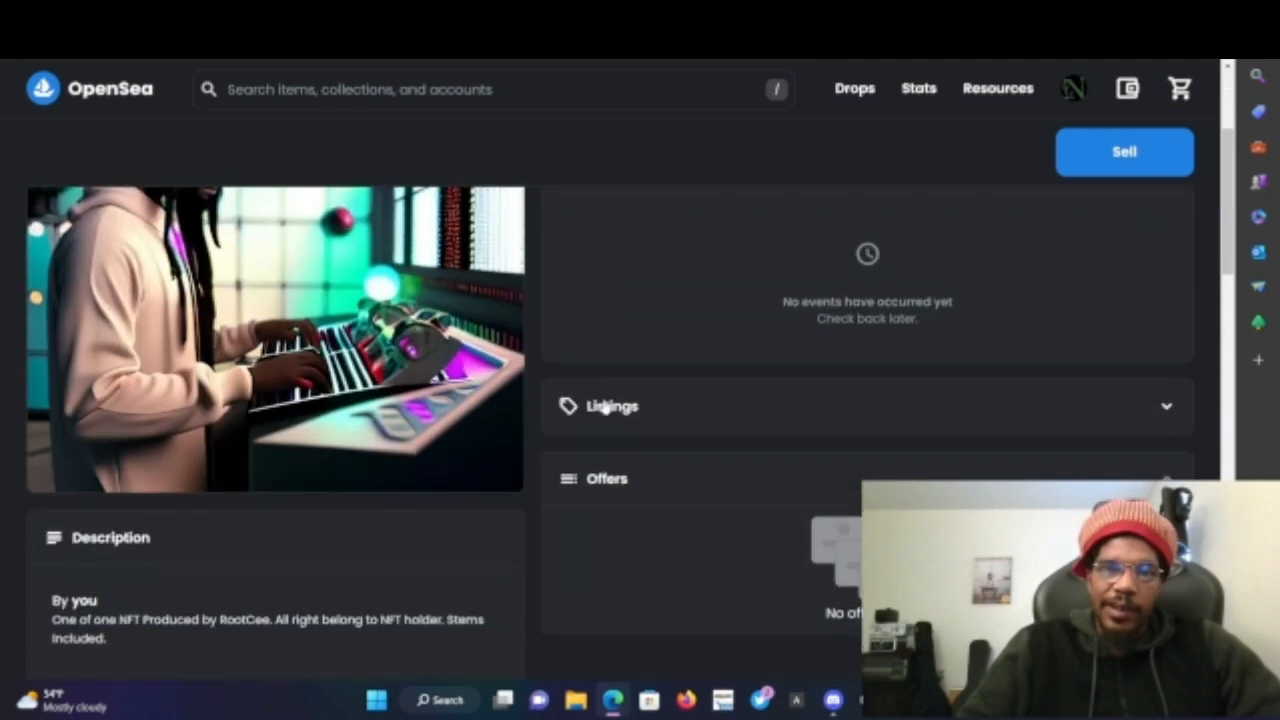
scroll(603, 407, "up", 3)
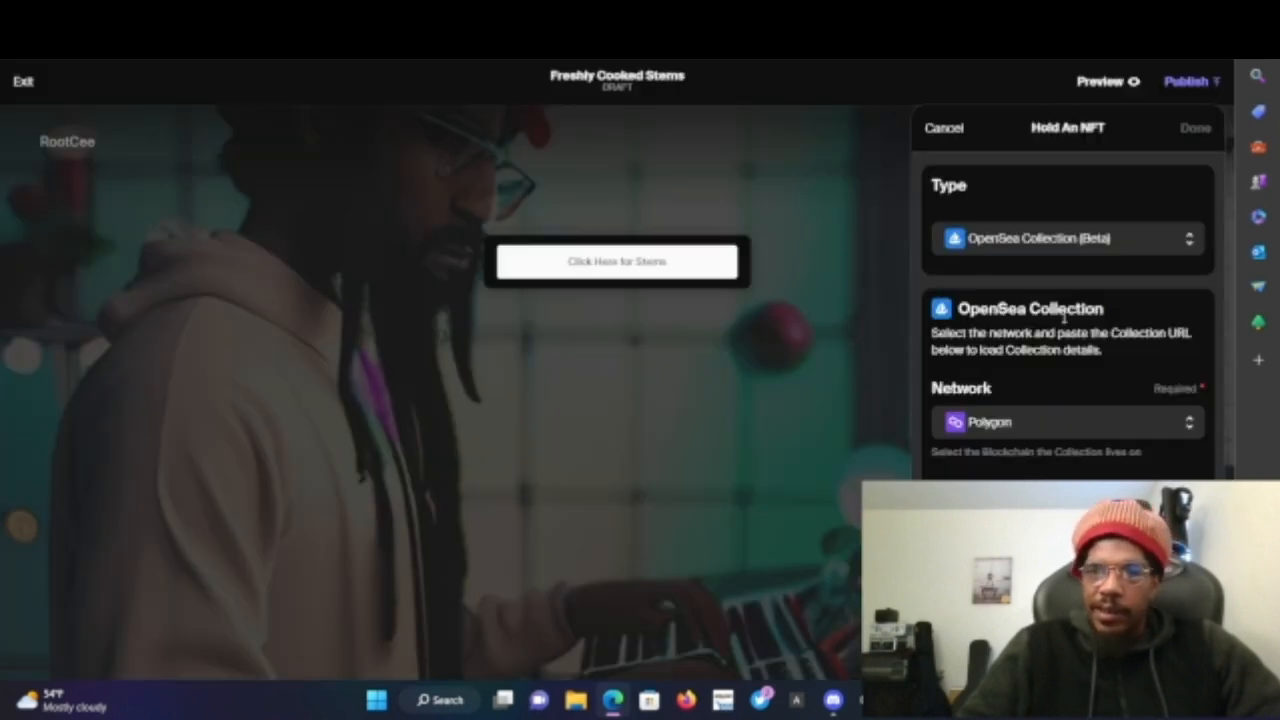
- Change the NFT requirement type to Contract Address, choose the Polygon network, and paste the copied contract address
left_click(1074, 240)
left_click(1074, 250)
left_click(1076, 244)
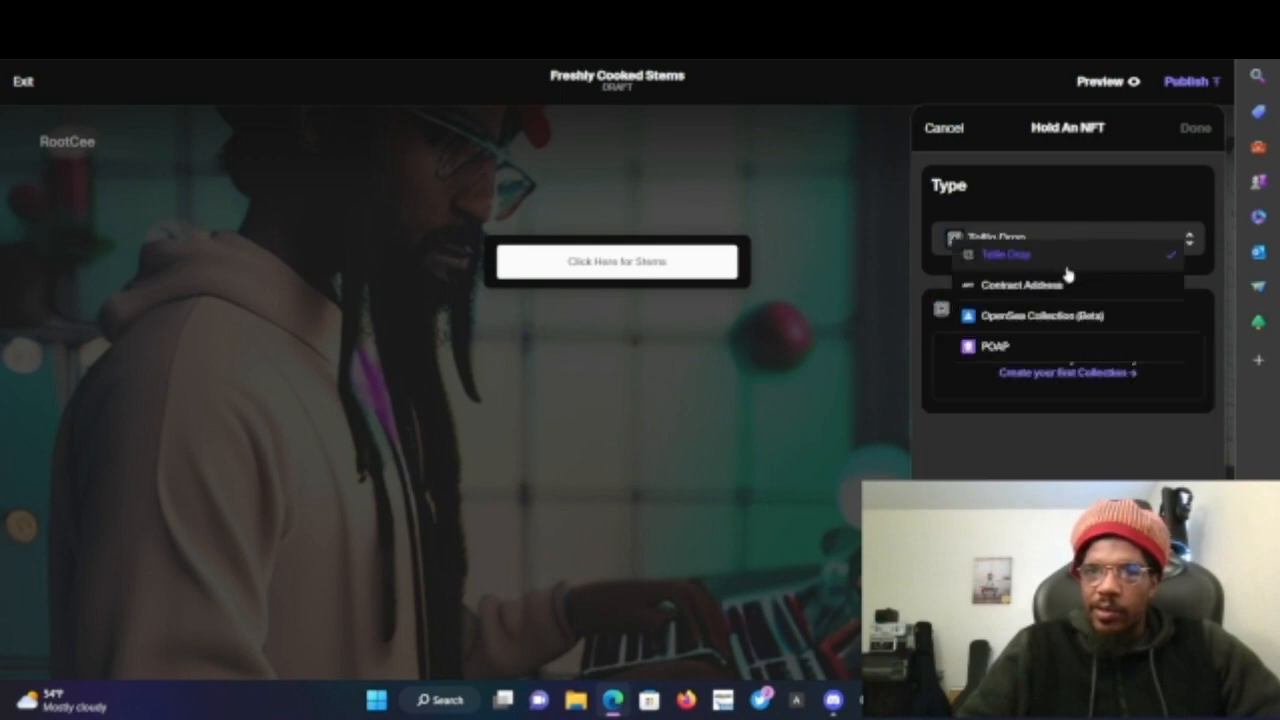
left_click(1057, 287)
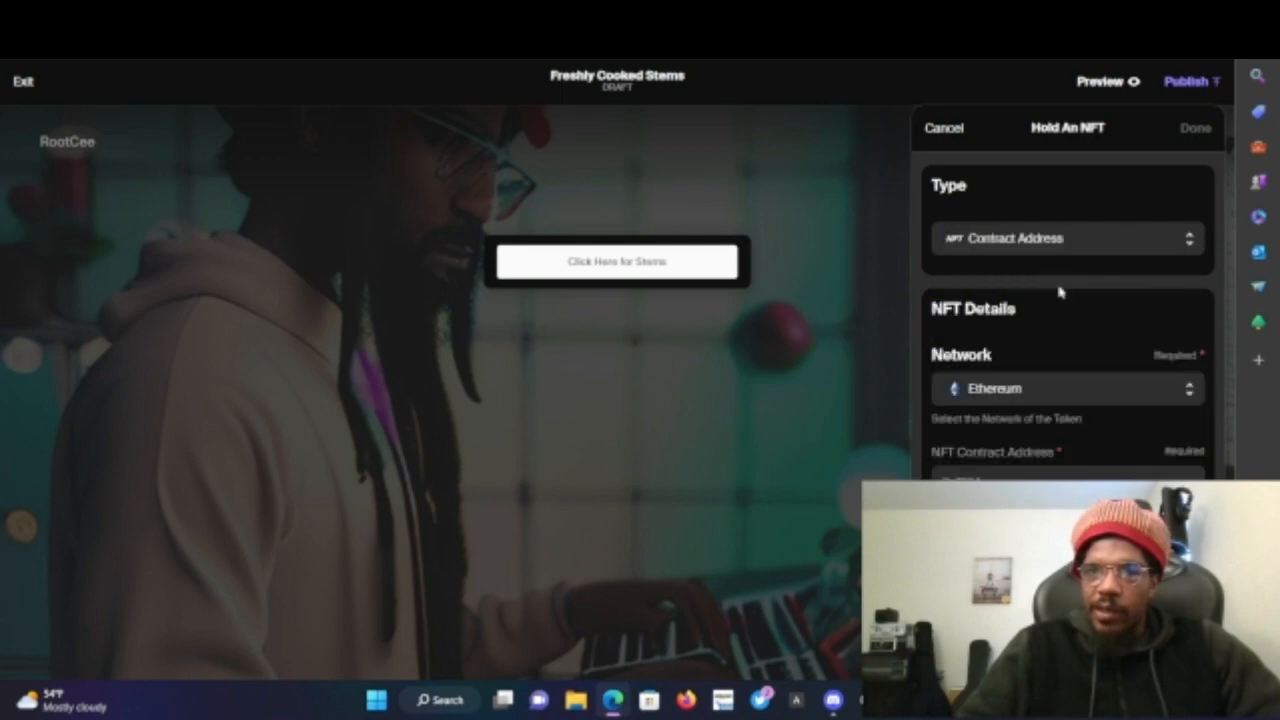
left_click(1043, 396)
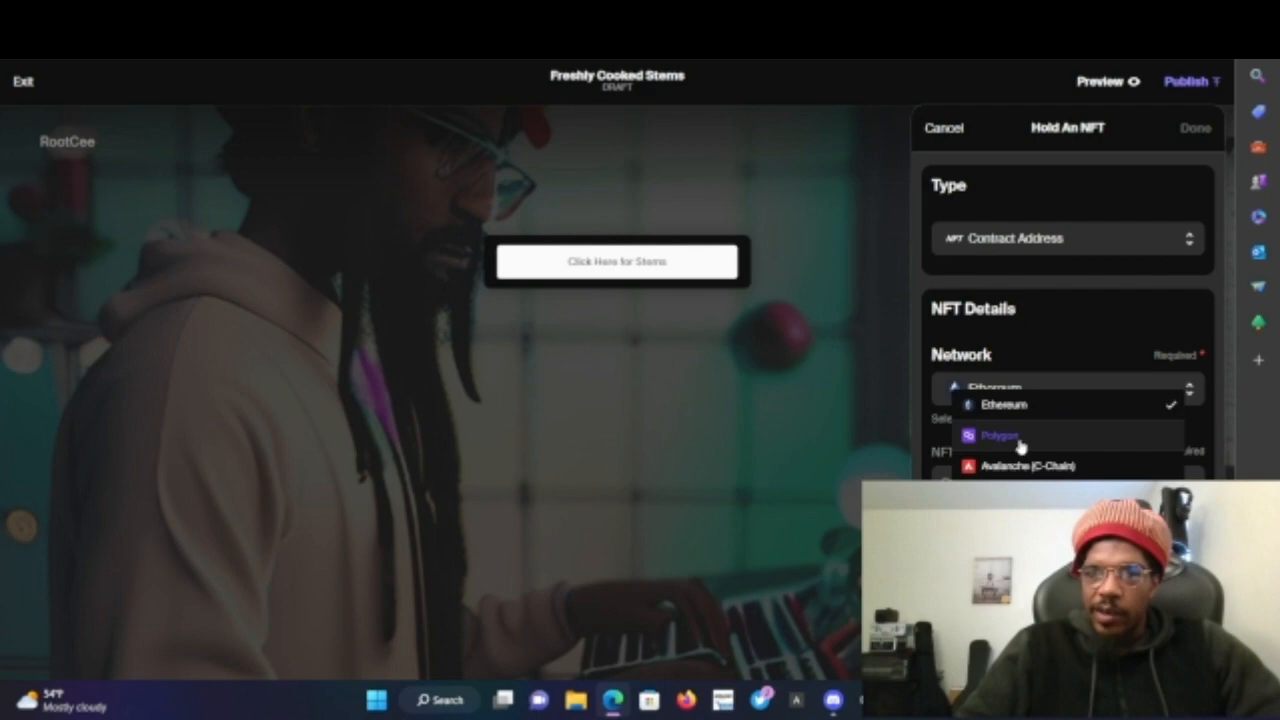
left_click(1020, 440)
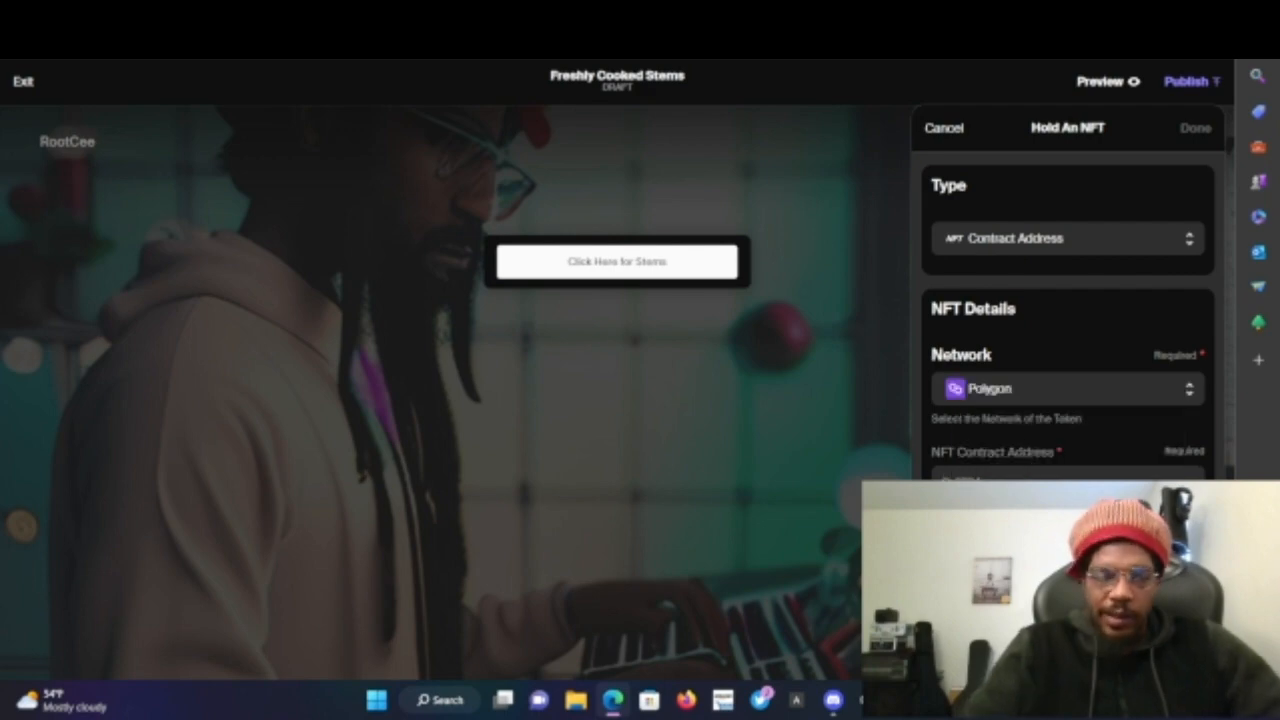
key("ctrl+v")
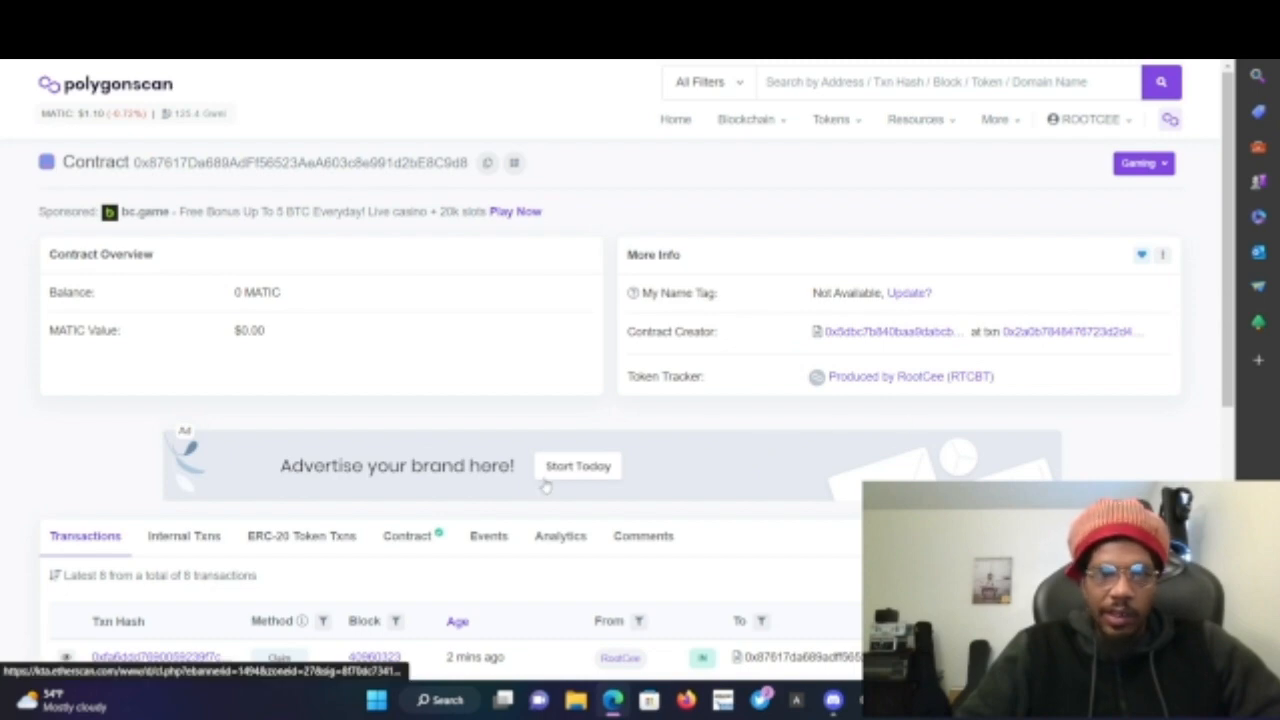
- Confirm the NFT item and save the Freshy Cooked access requirement
scroll(545, 483, "down", 2)
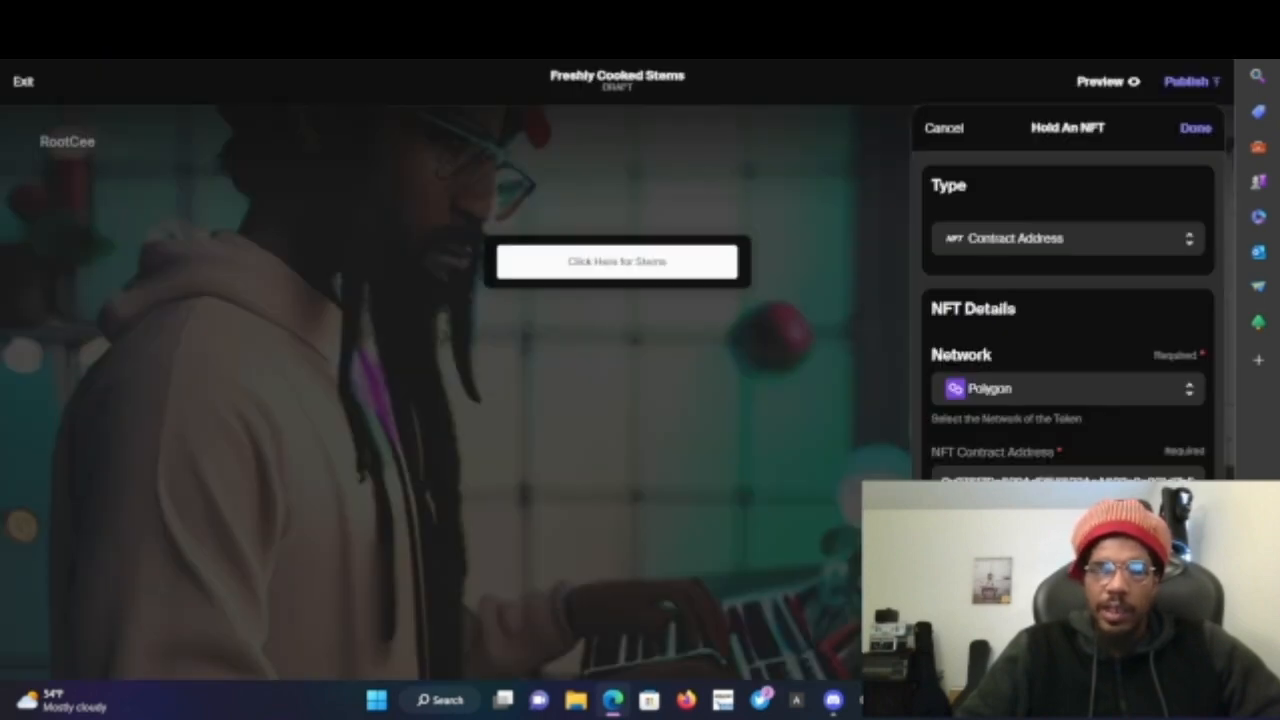
scroll(992, 418, "down", 3)
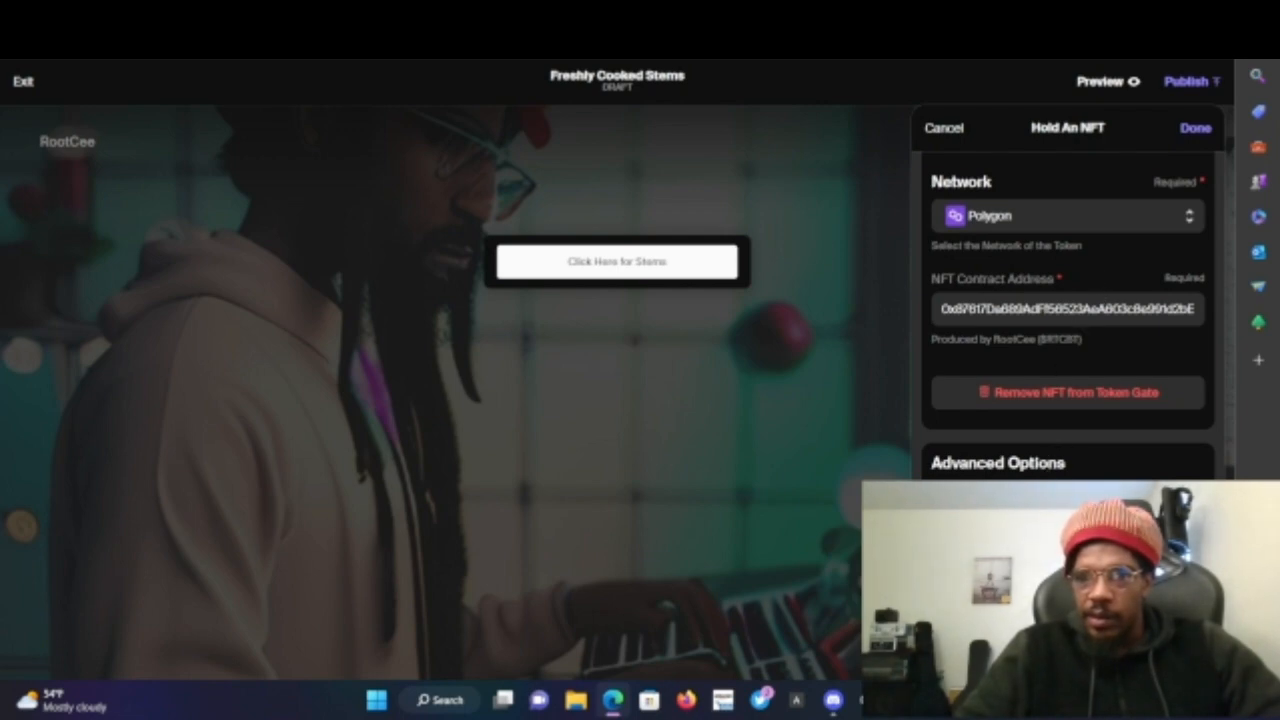
scroll(1068, 310, "up", 1)
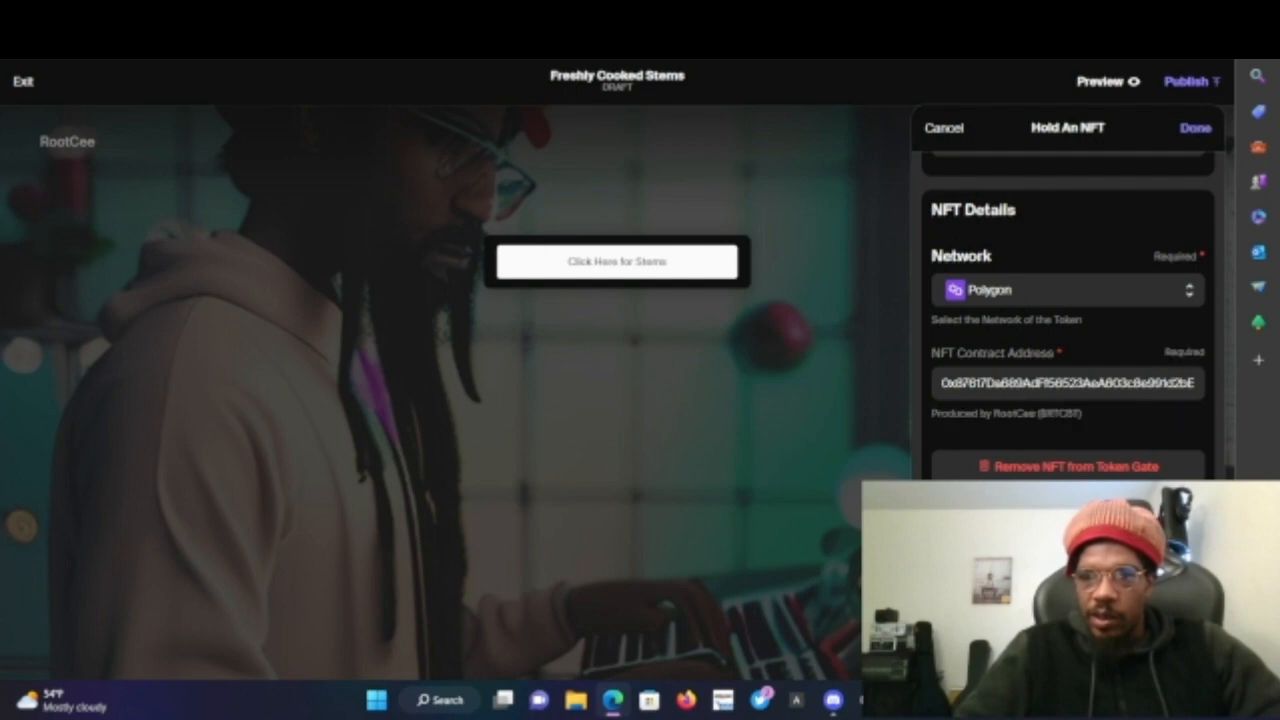
scroll(1068, 310, "up", 2)
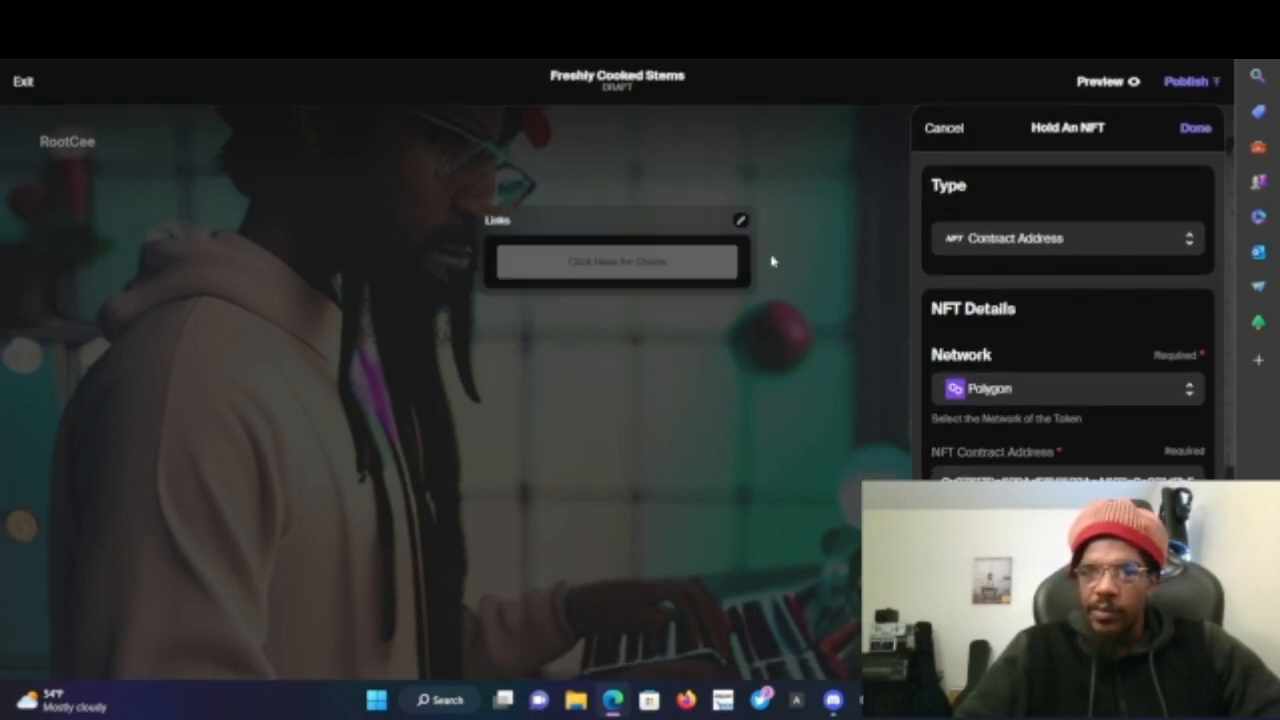
left_click(1196, 130)
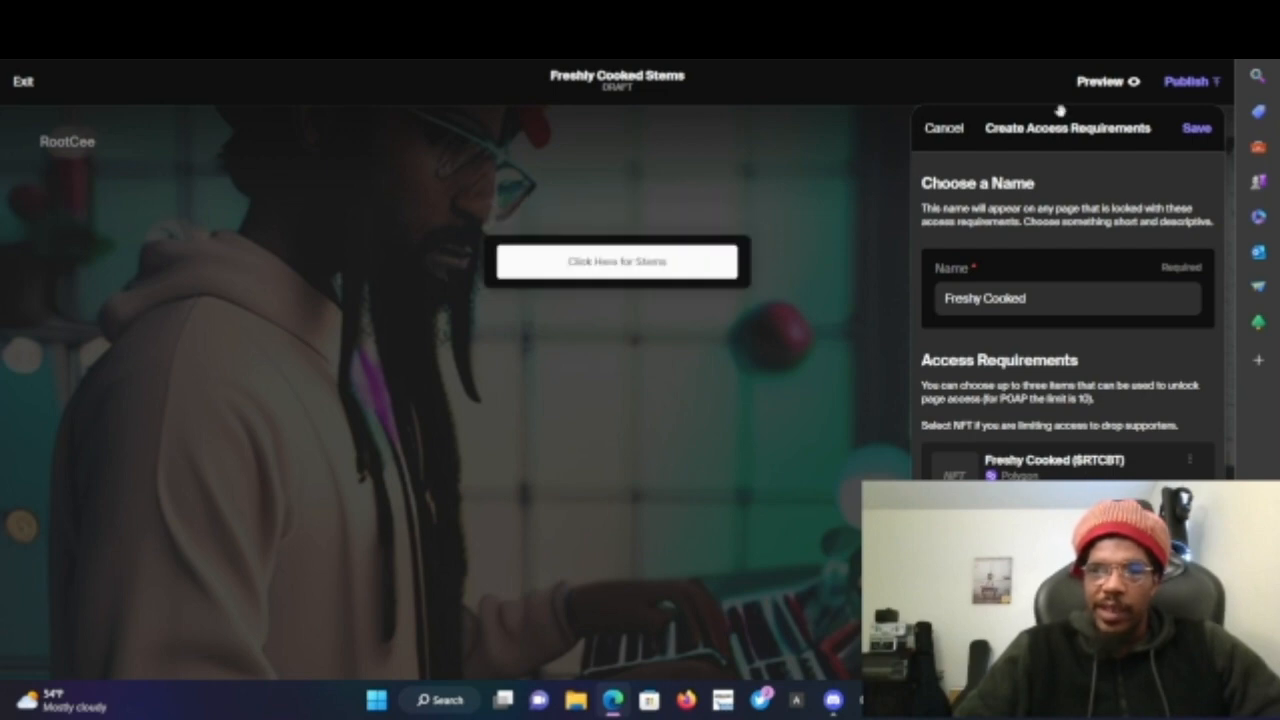
left_click(1200, 132)
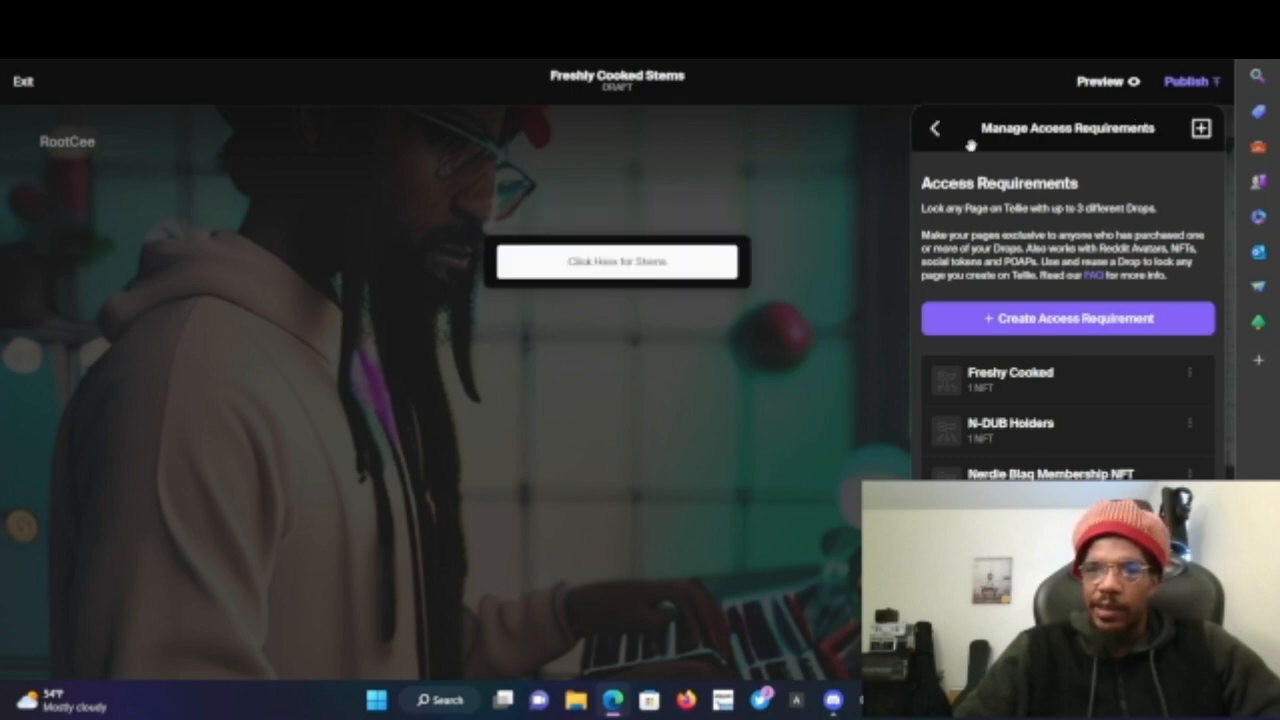
- Go back through the access menus and close the exclusive access settings
left_click(932, 145)
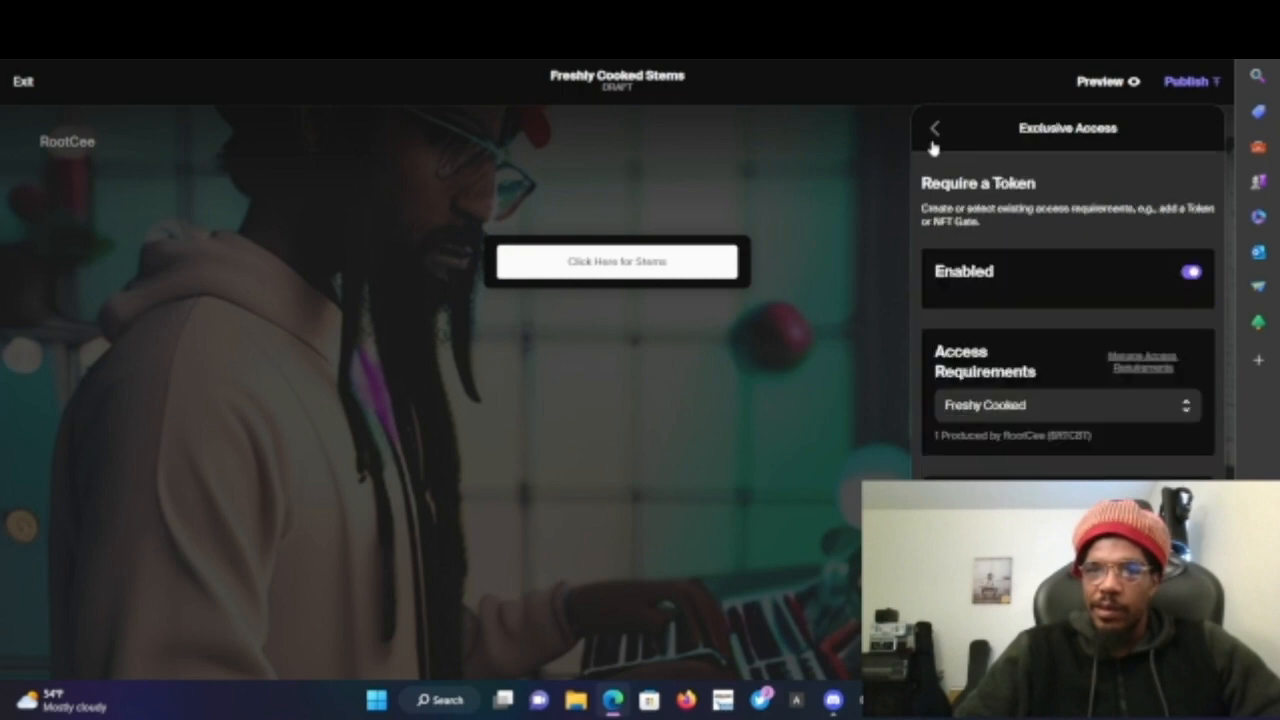
left_click(932, 145)
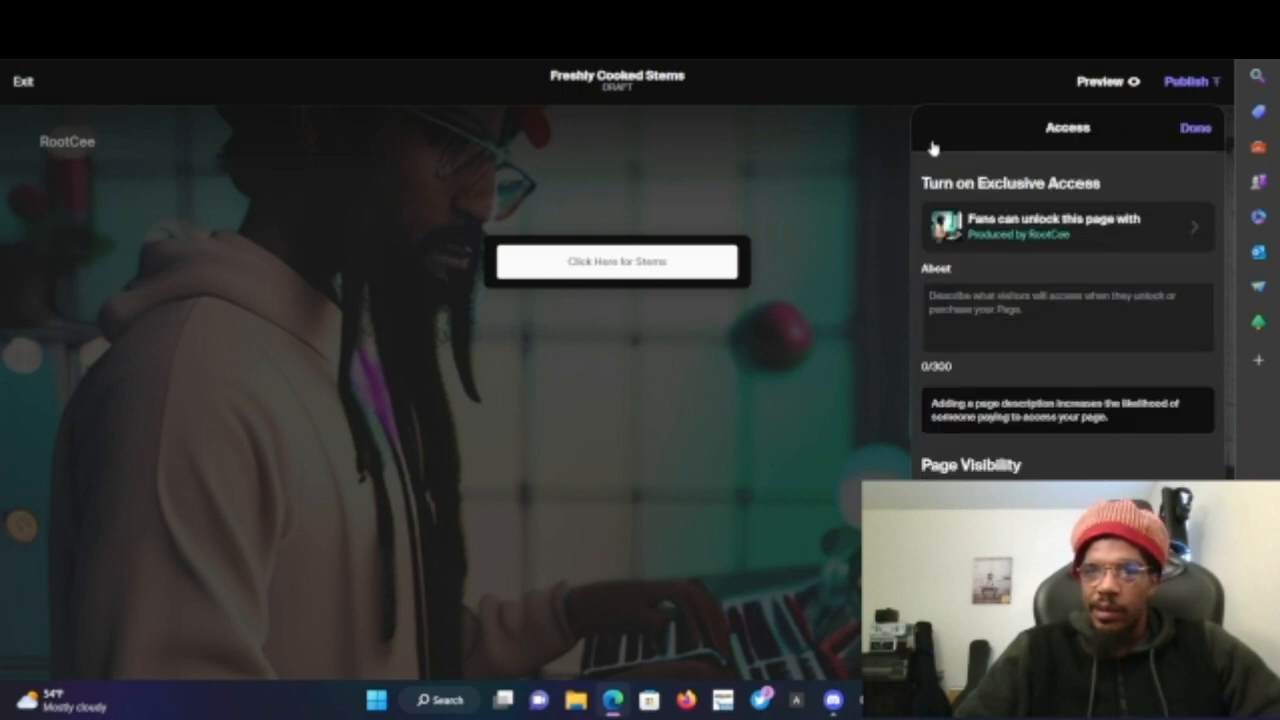
left_click(1196, 129)
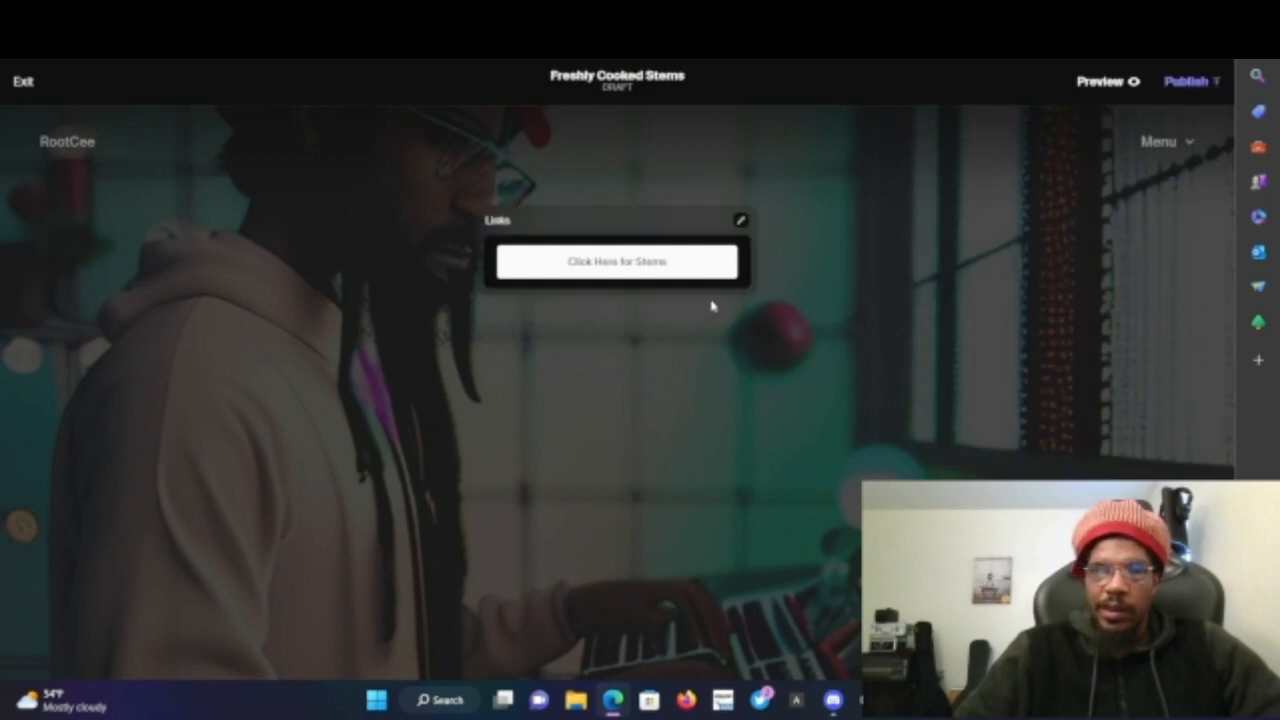
- Open the Click Here for Stems link to check its IPFS file listing, then return to the editor
left_click(670, 272)
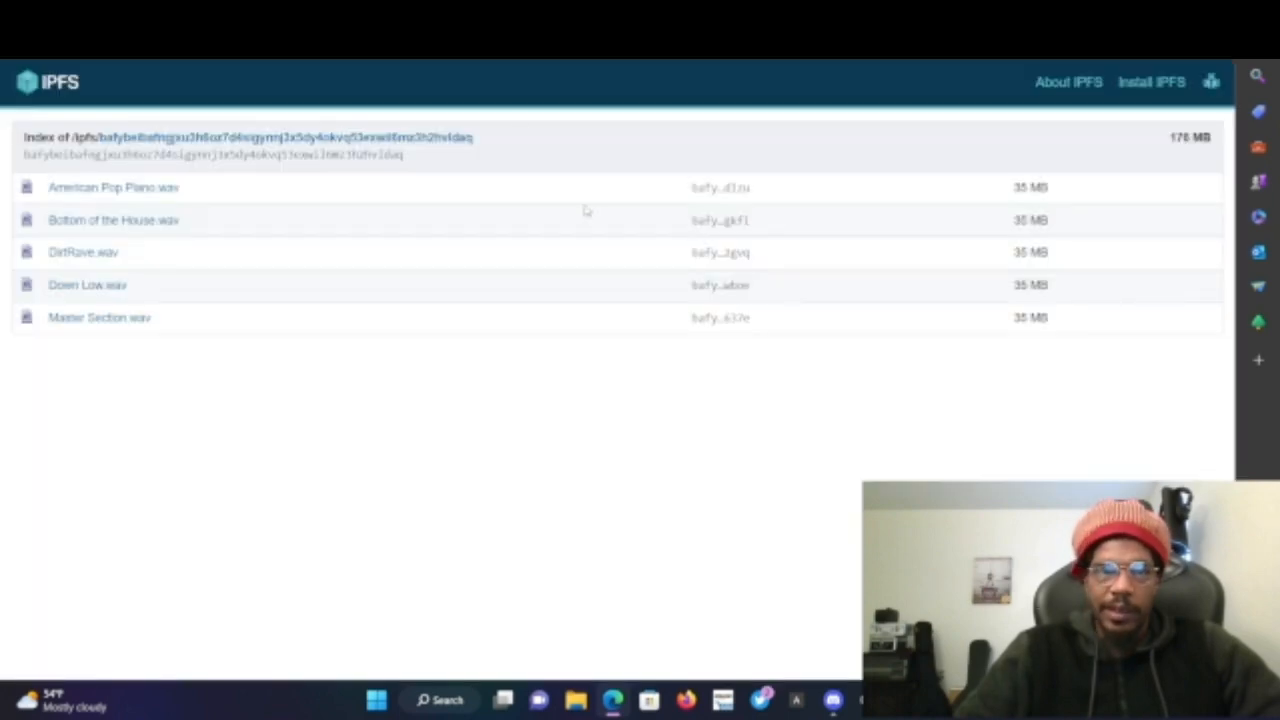
left_click(690, 14)
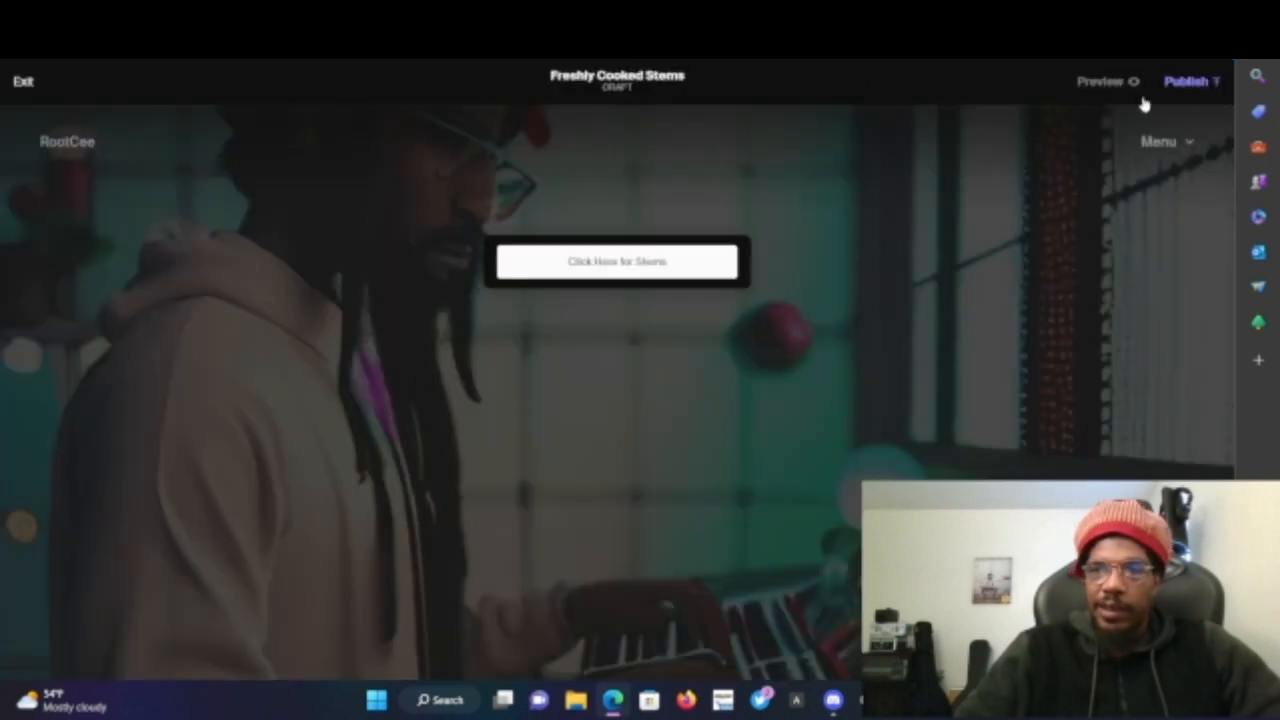
- Publish the Freshly Cooked Stems page and copy its share link
left_click(1186, 84)
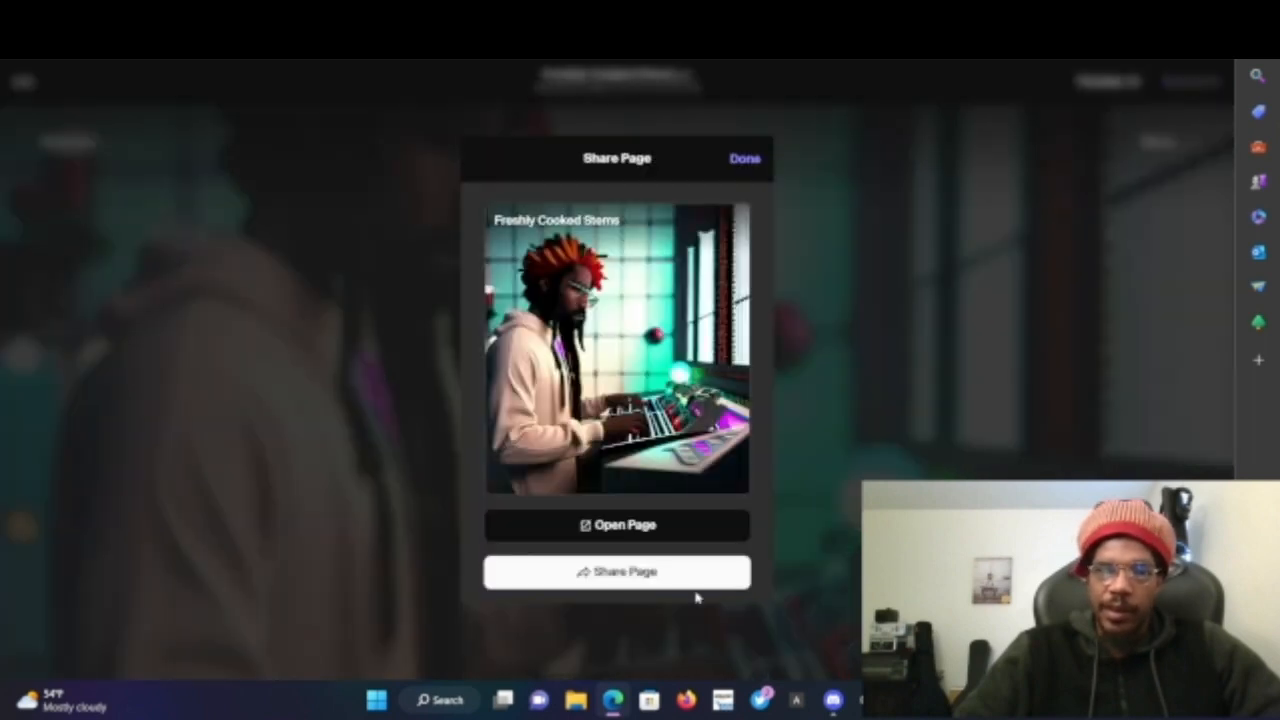
left_click(651, 572)
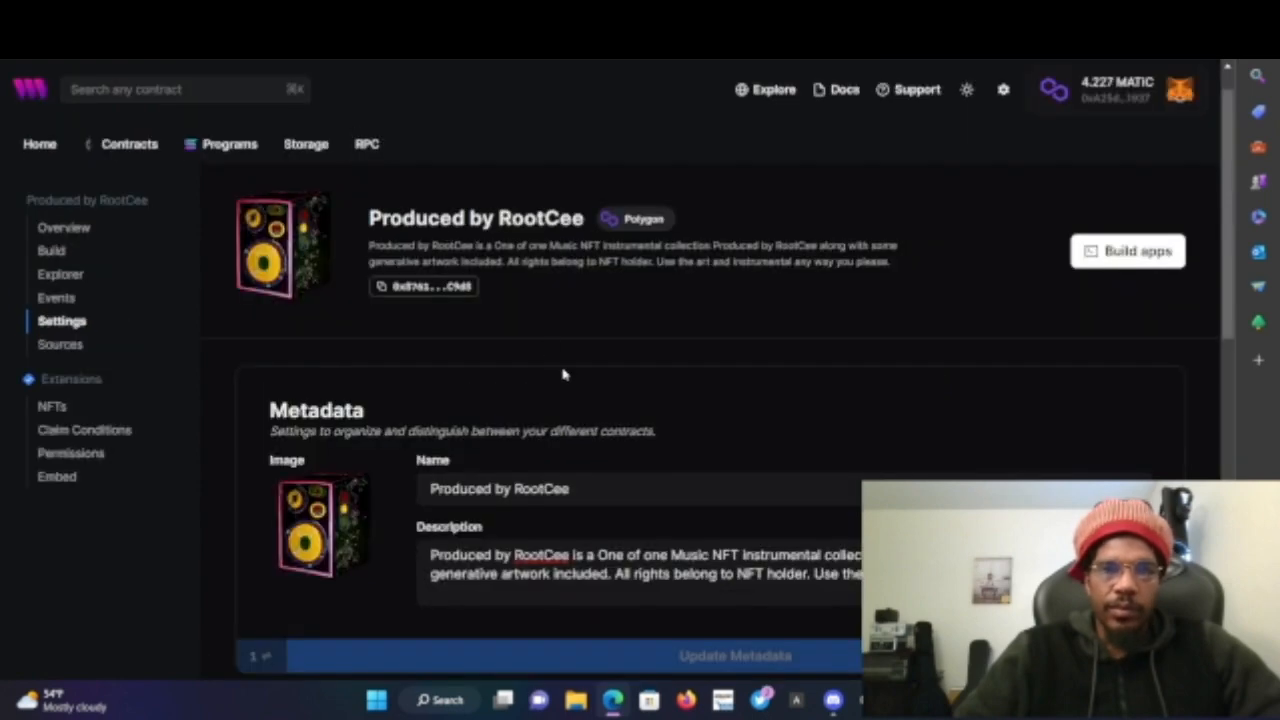
- Append a 'Links for Stems:' line and '-Freshly Cooked:' followed by the pasted Tellie page link to the contract description
scroll(563, 371, "down", 2)
left_click(1133, 472)
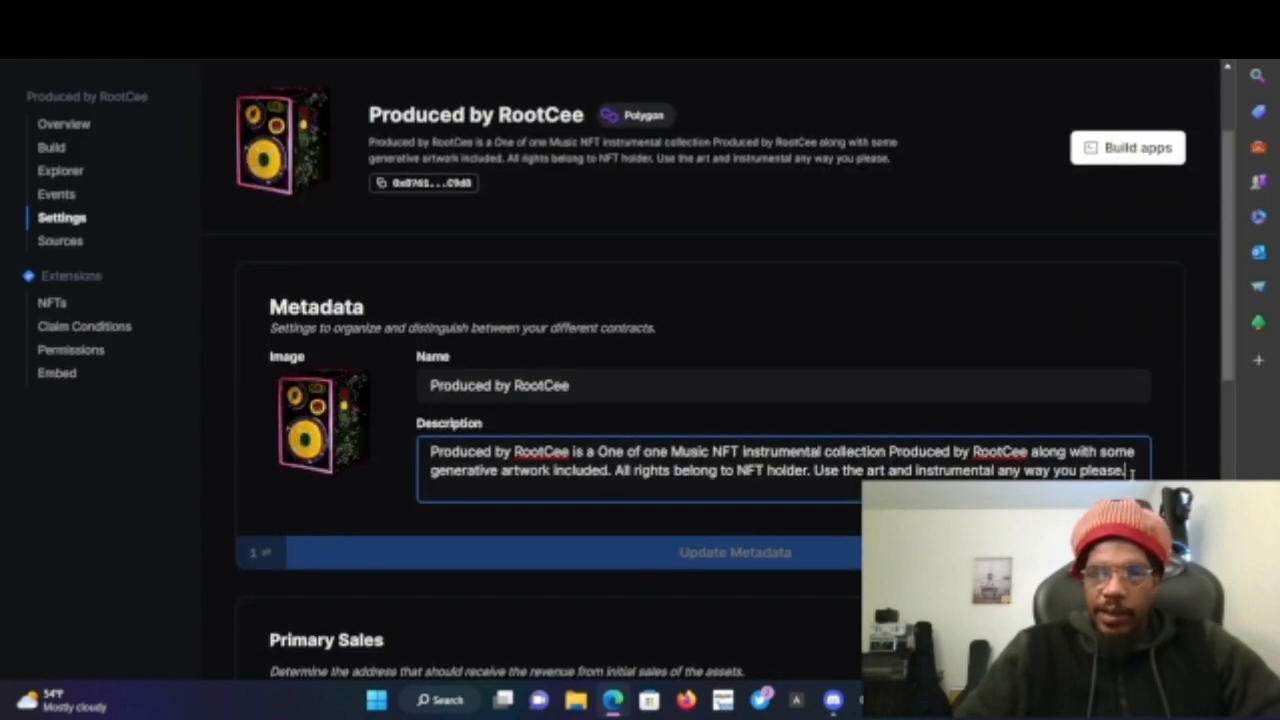
scroll(1133, 472, "down", 3)
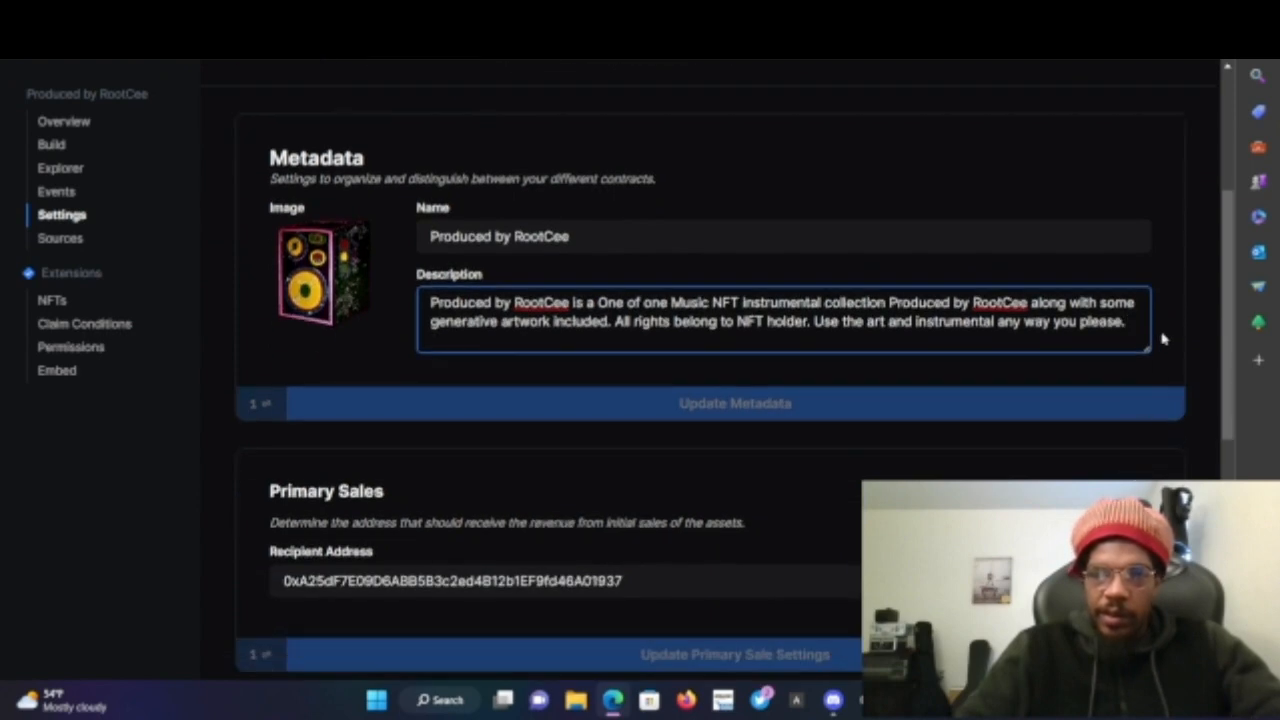
key("Return")
key("Return")
type("Lin")
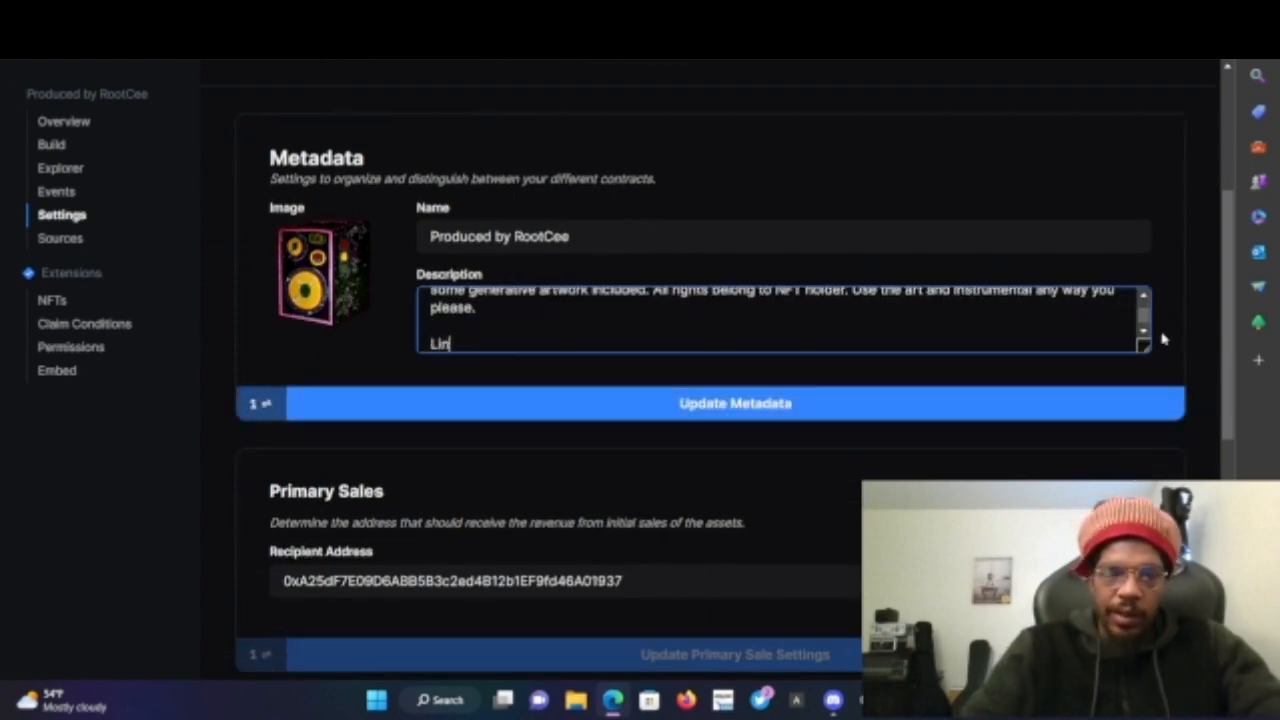
type("ks for Stems")
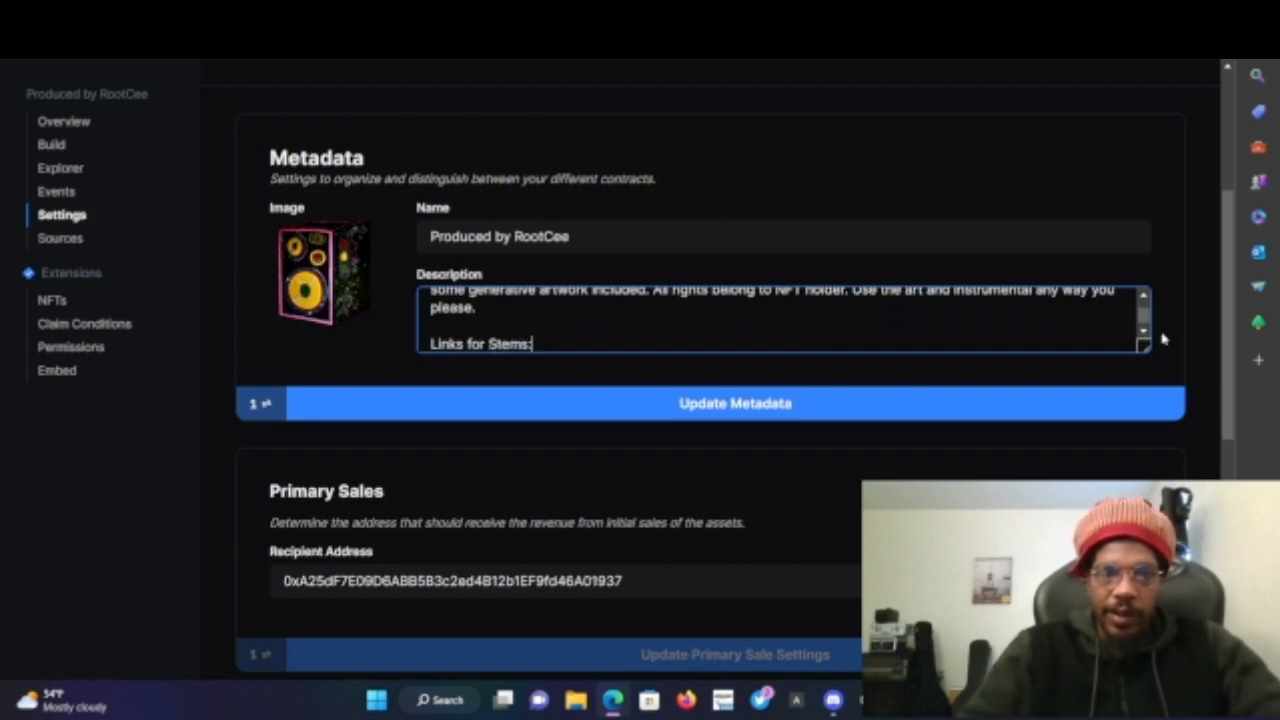
type(":")
key("Return")
type("-")
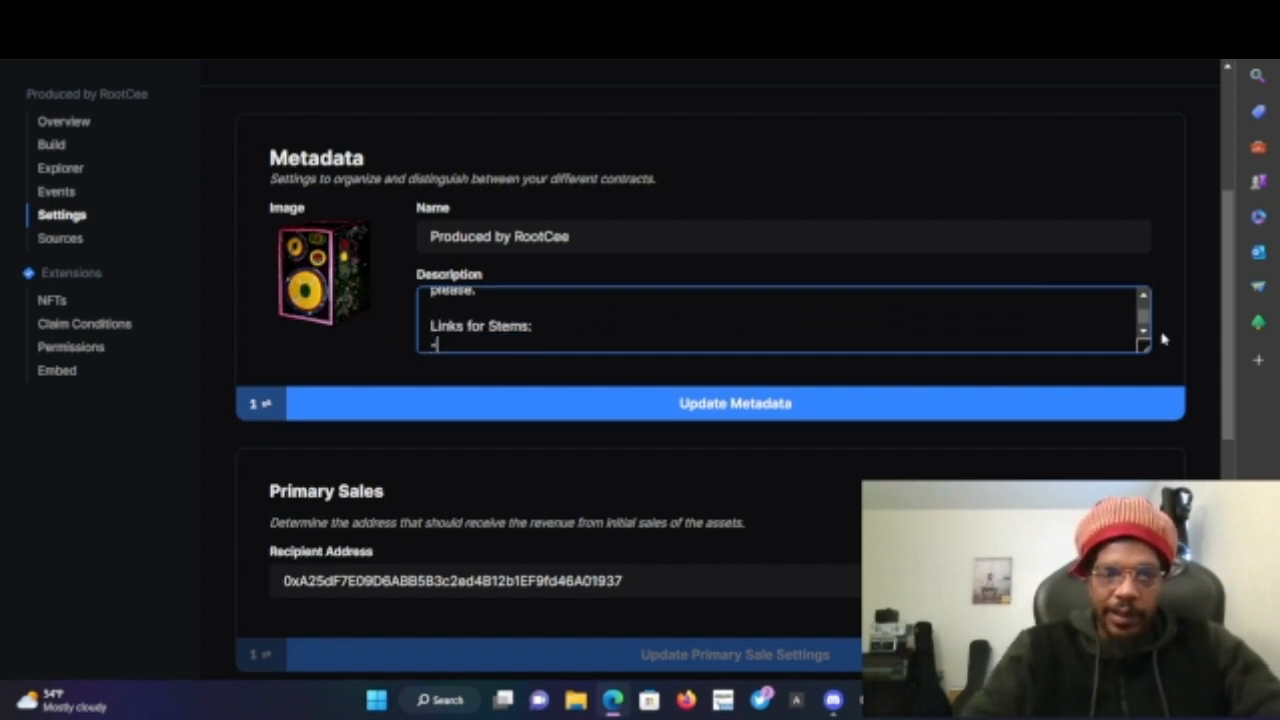
type("Fre")
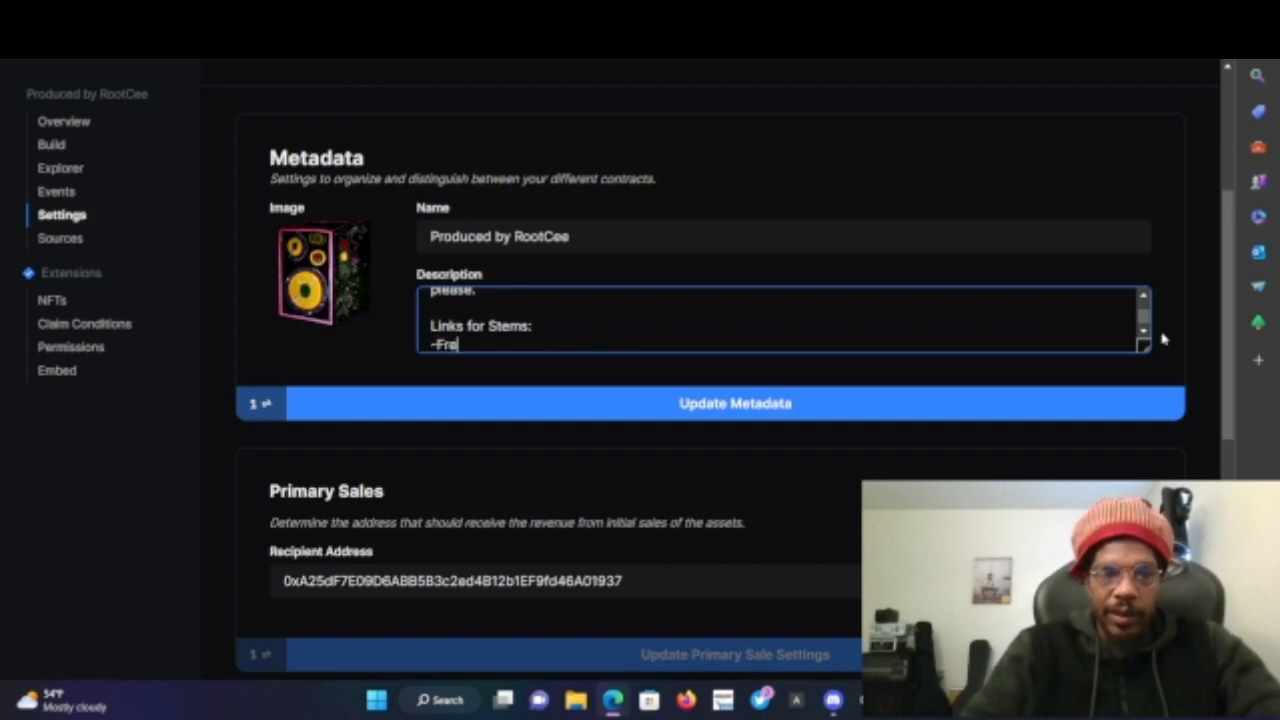
type("shly ")
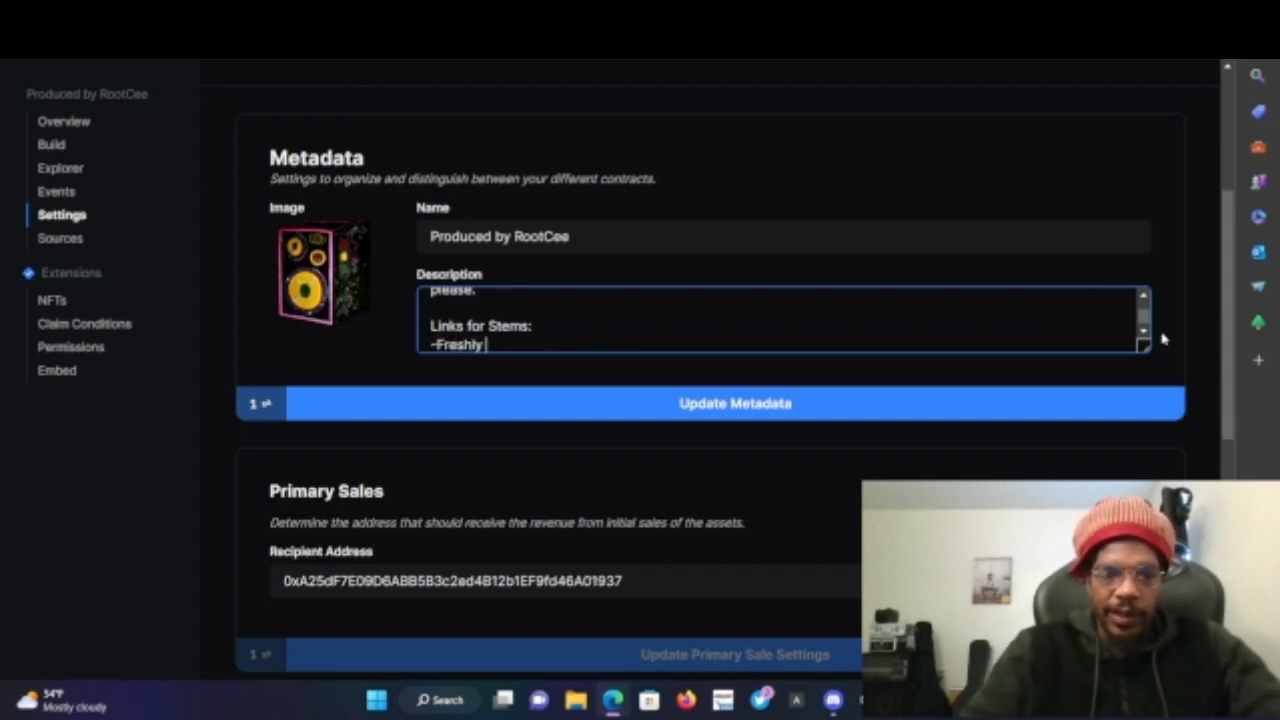
type("Cooked")
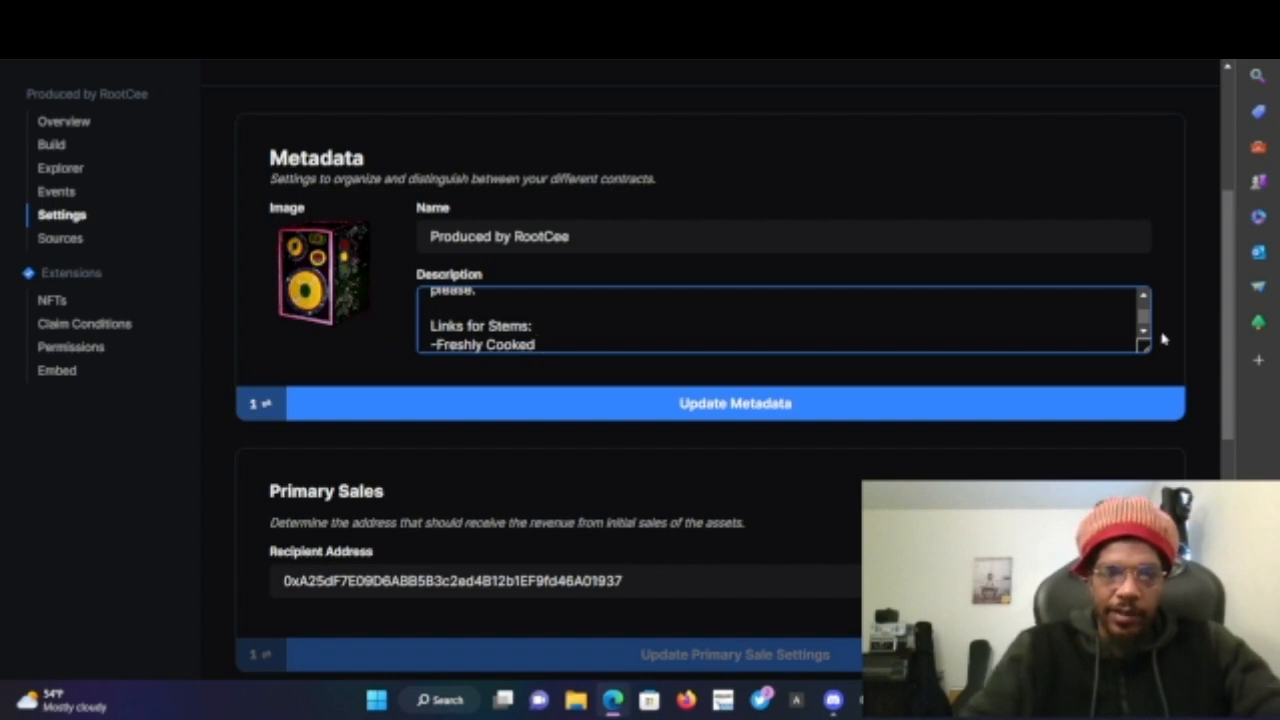
type(":")
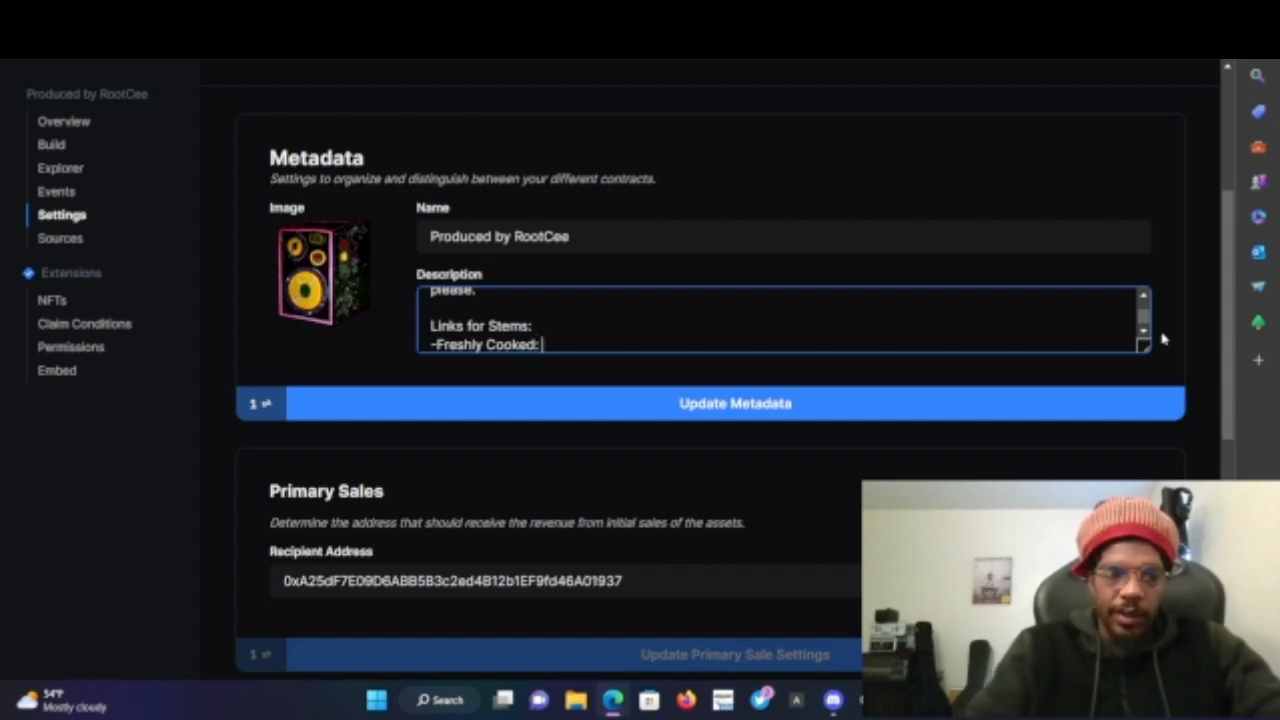
type("https://tell.ie/NerdieBlaq/9a5cFCWs14km")
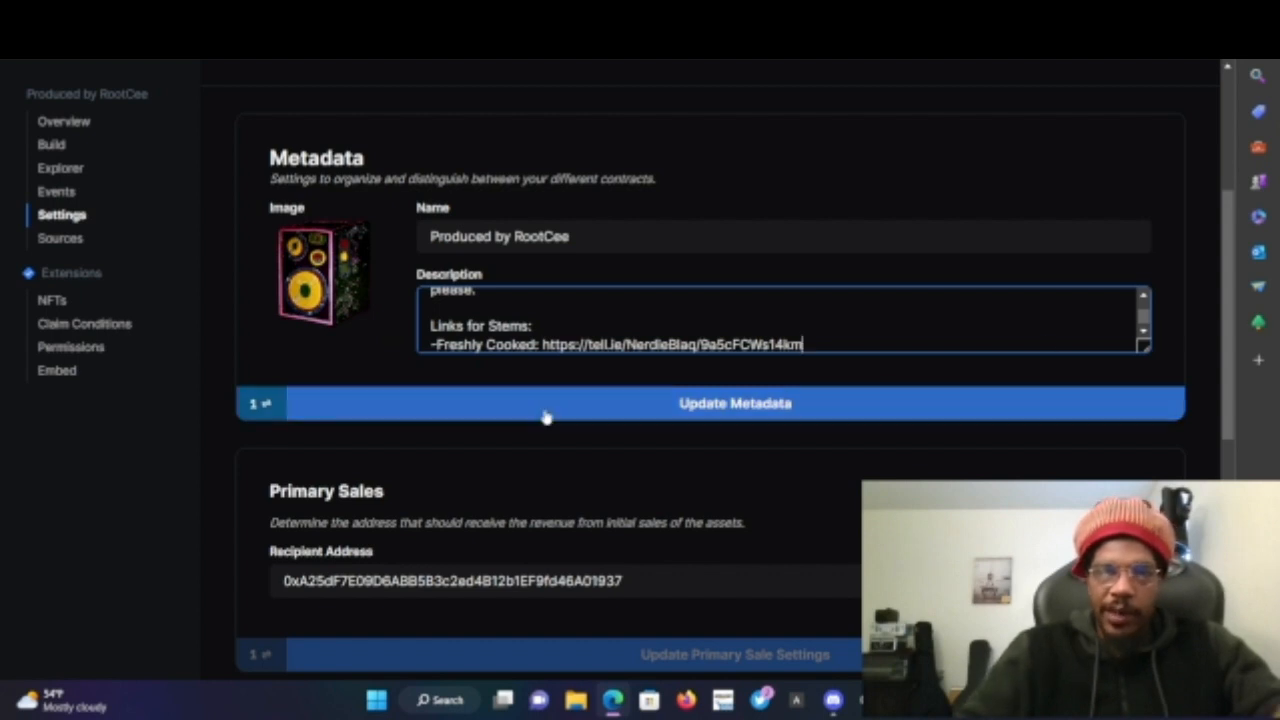
- Update the contract metadata and confirm the transaction in the MetaMask wallet
left_click(745, 410)
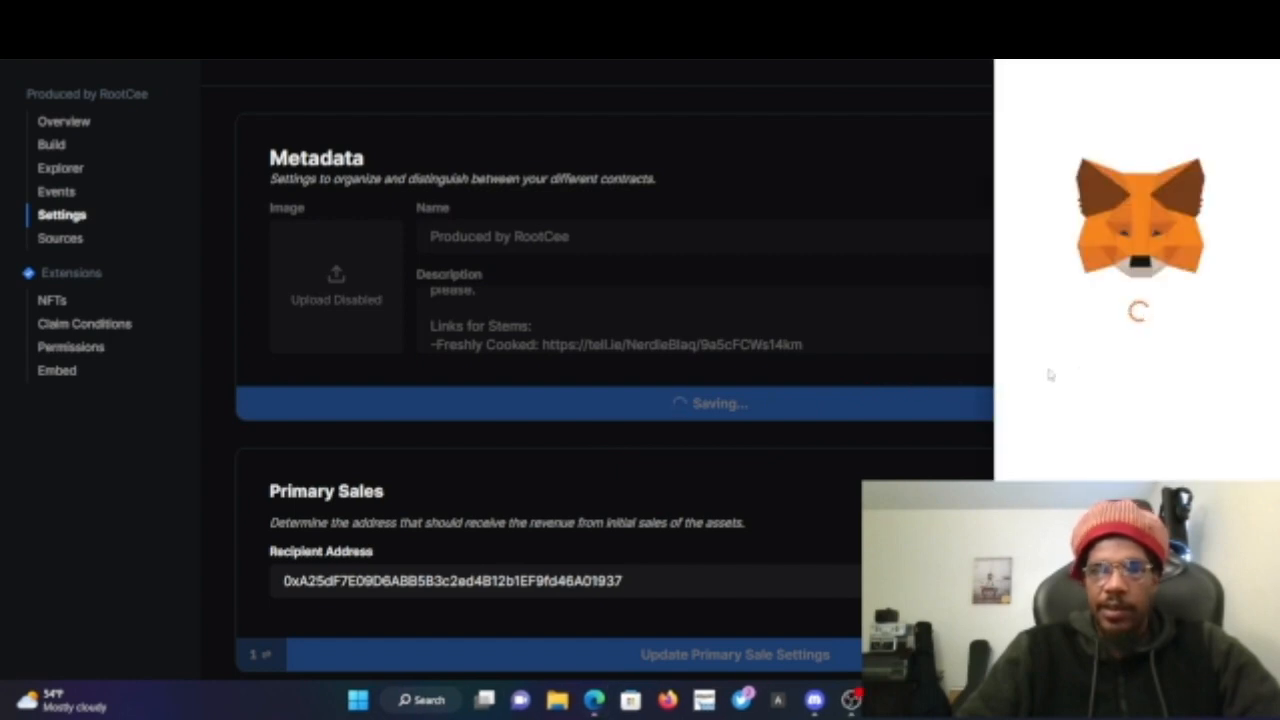
scroll(1093, 373, "down", 1)
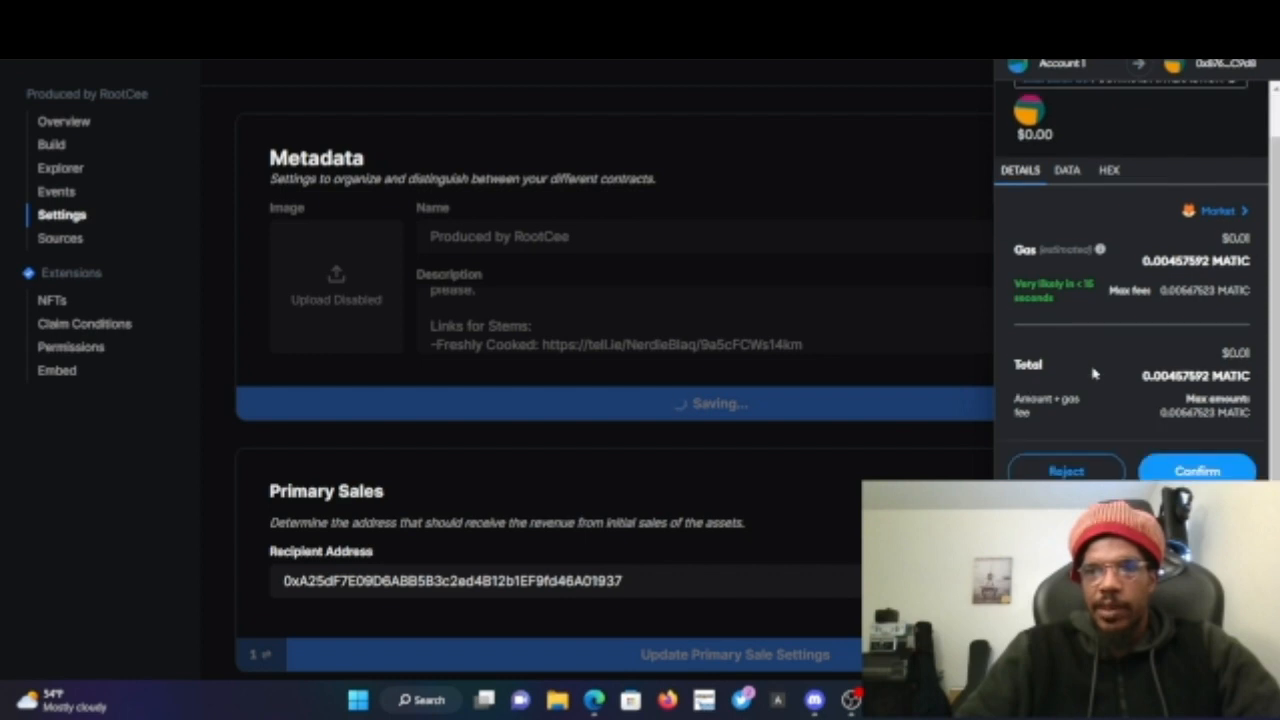
left_click(1197, 471)
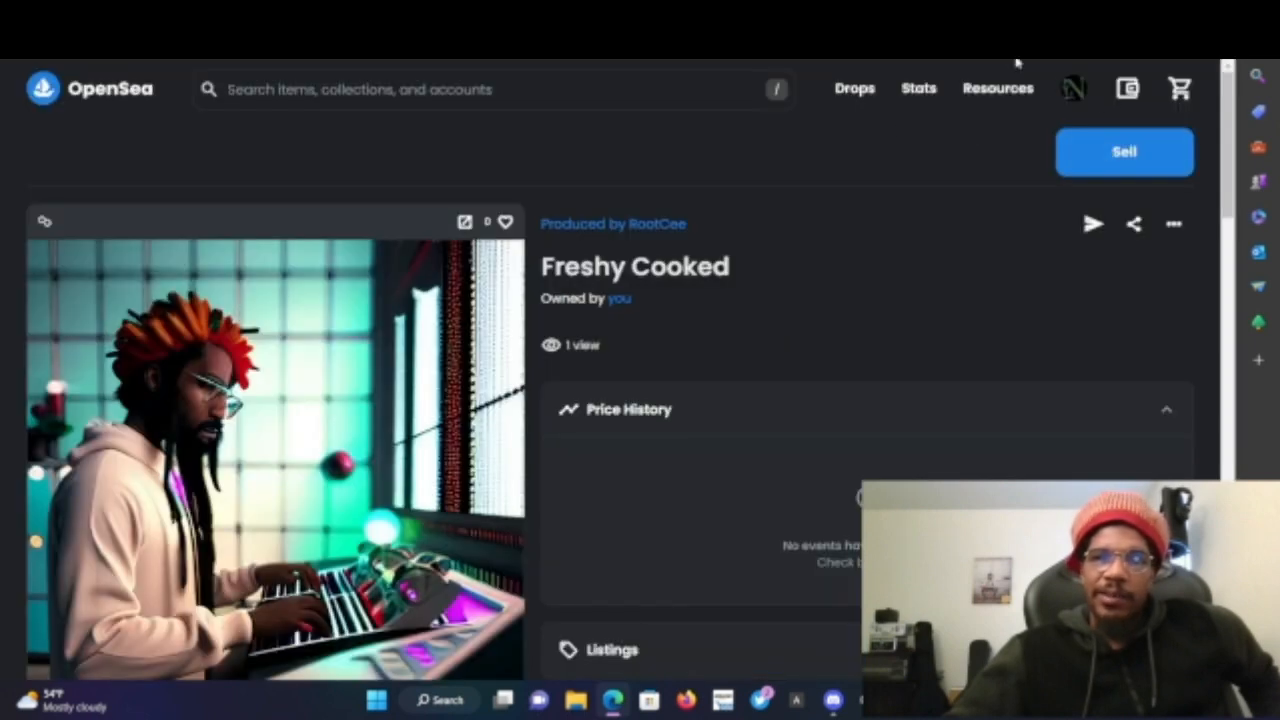
- Open the OpenSea profile, go to the Produced by RootCee collection and expand its full description
mouse_move(1071, 87)
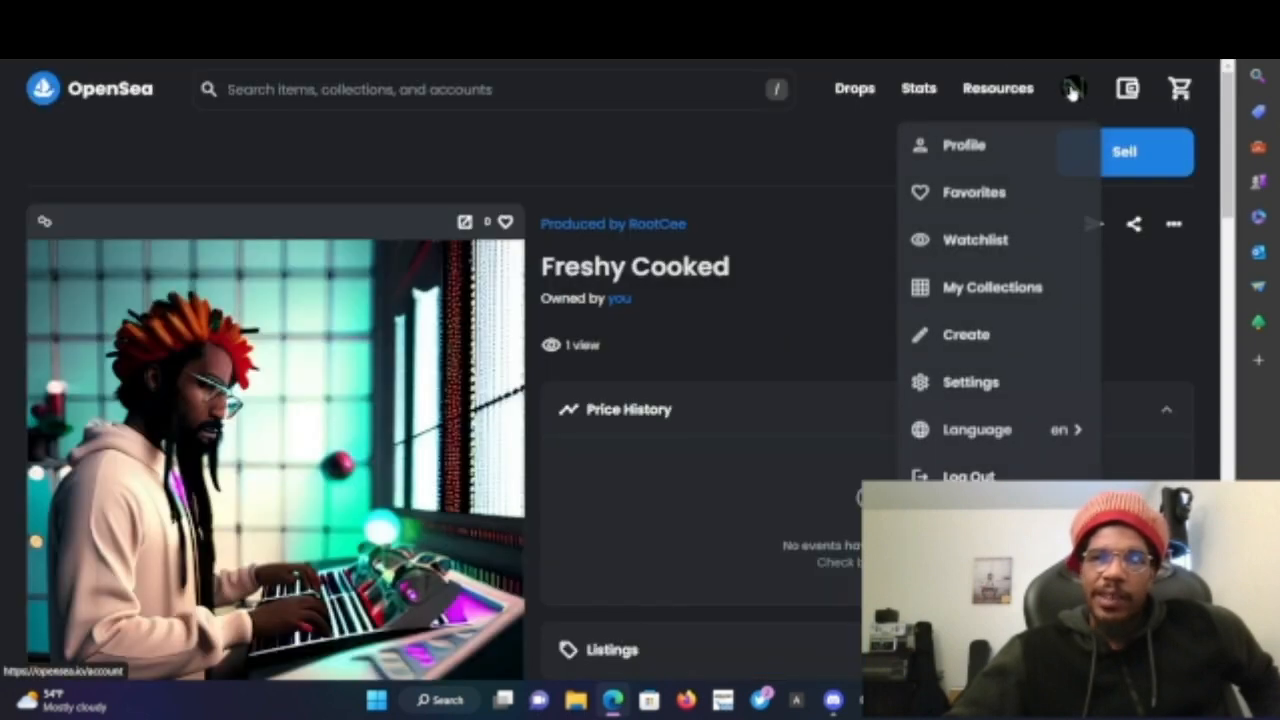
left_click(966, 146)
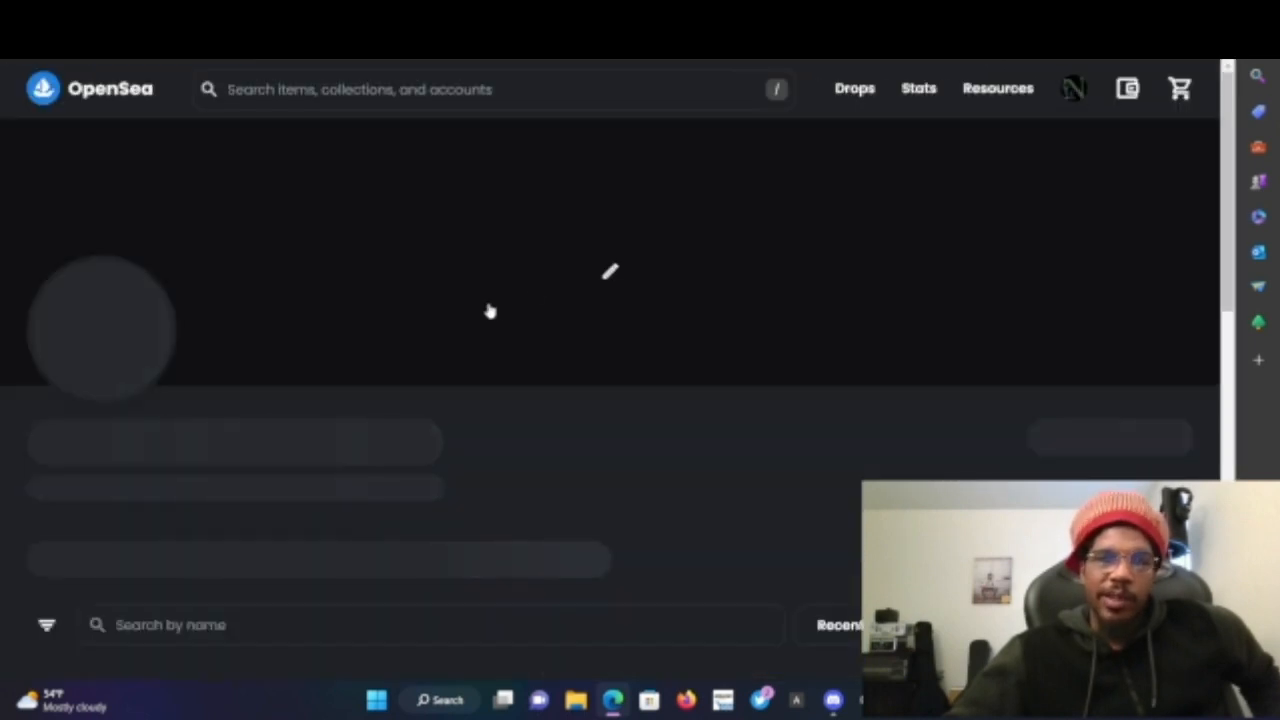
scroll(430, 396, "down", 4)
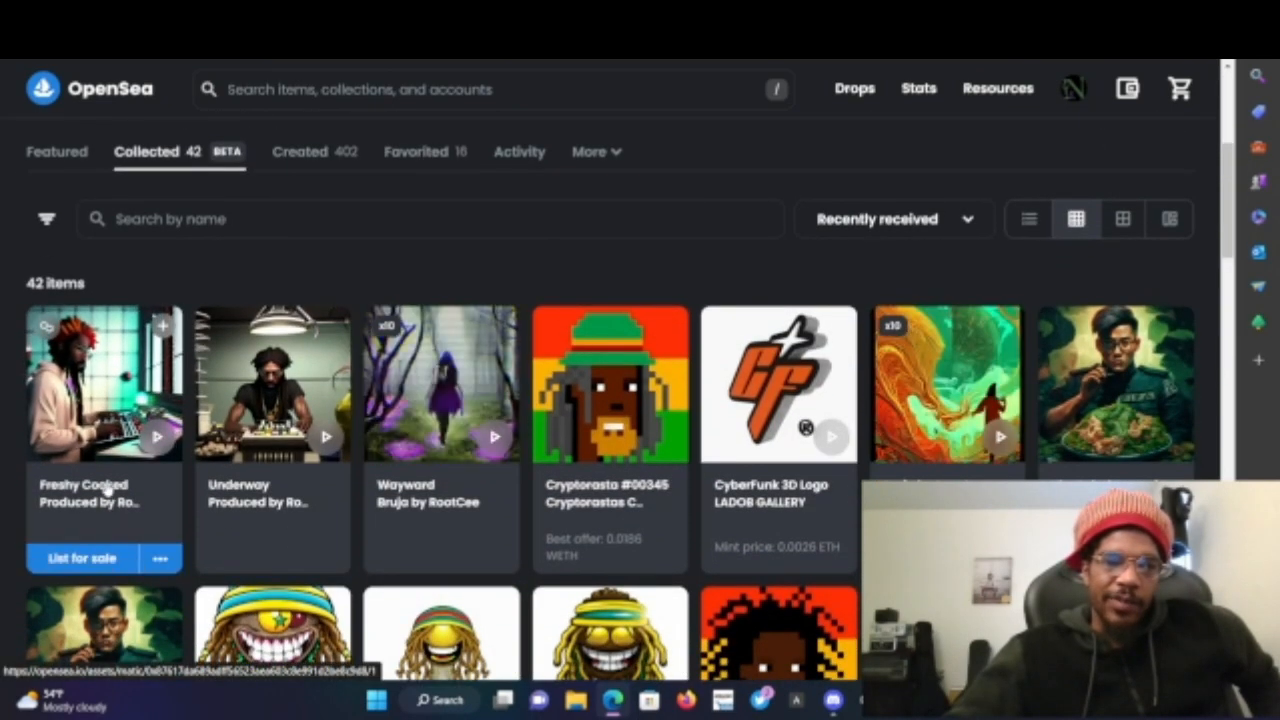
mouse_move(107, 511)
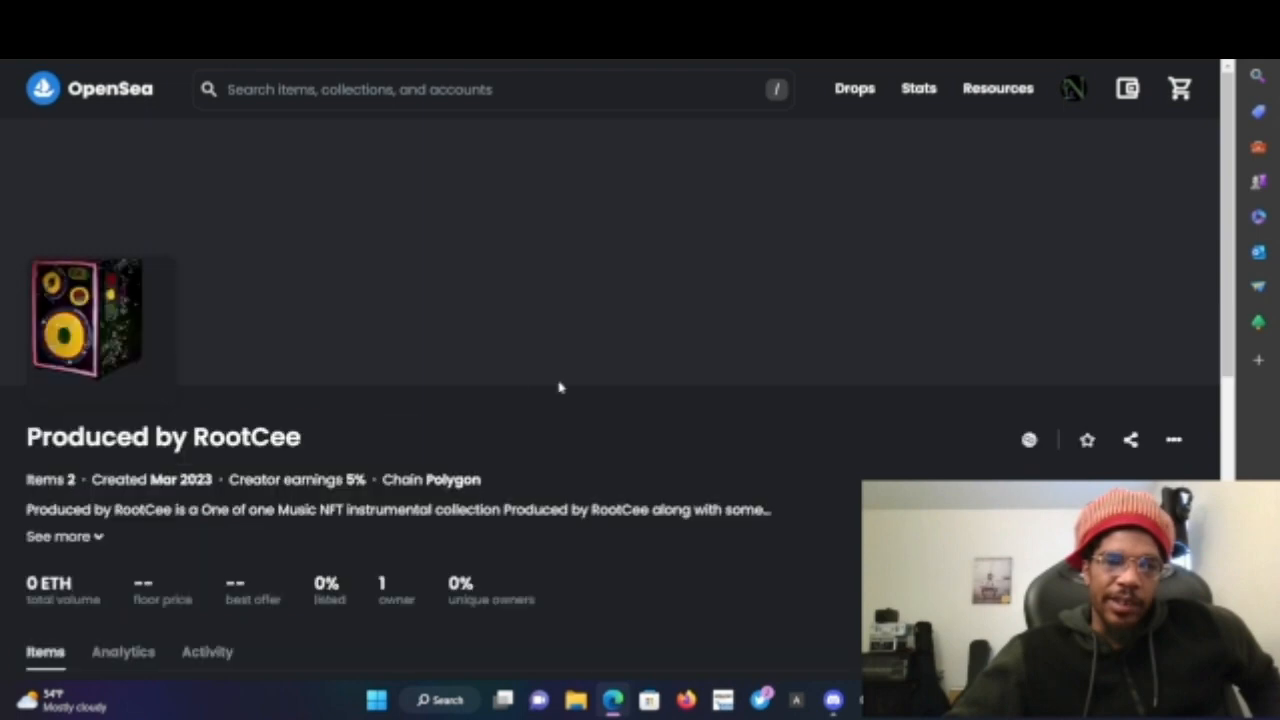
scroll(623, 394, "down", 3)
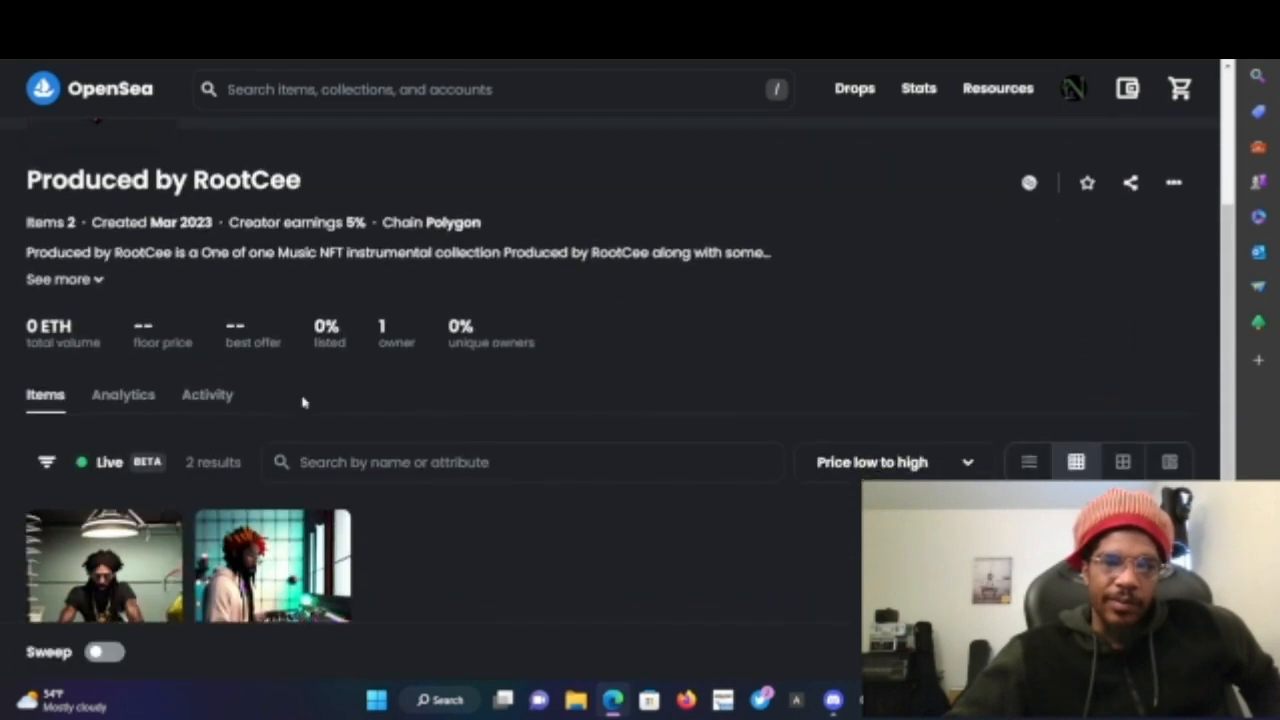
left_click(89, 281)
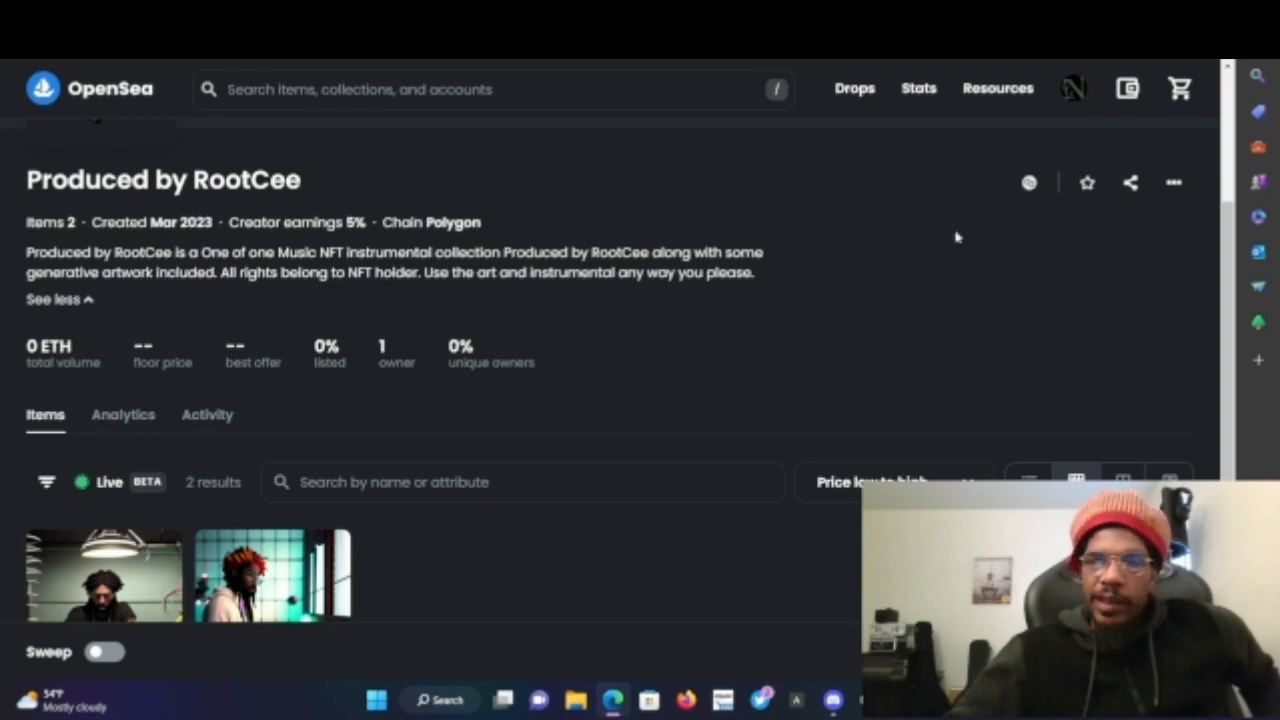
left_click(1175, 183)
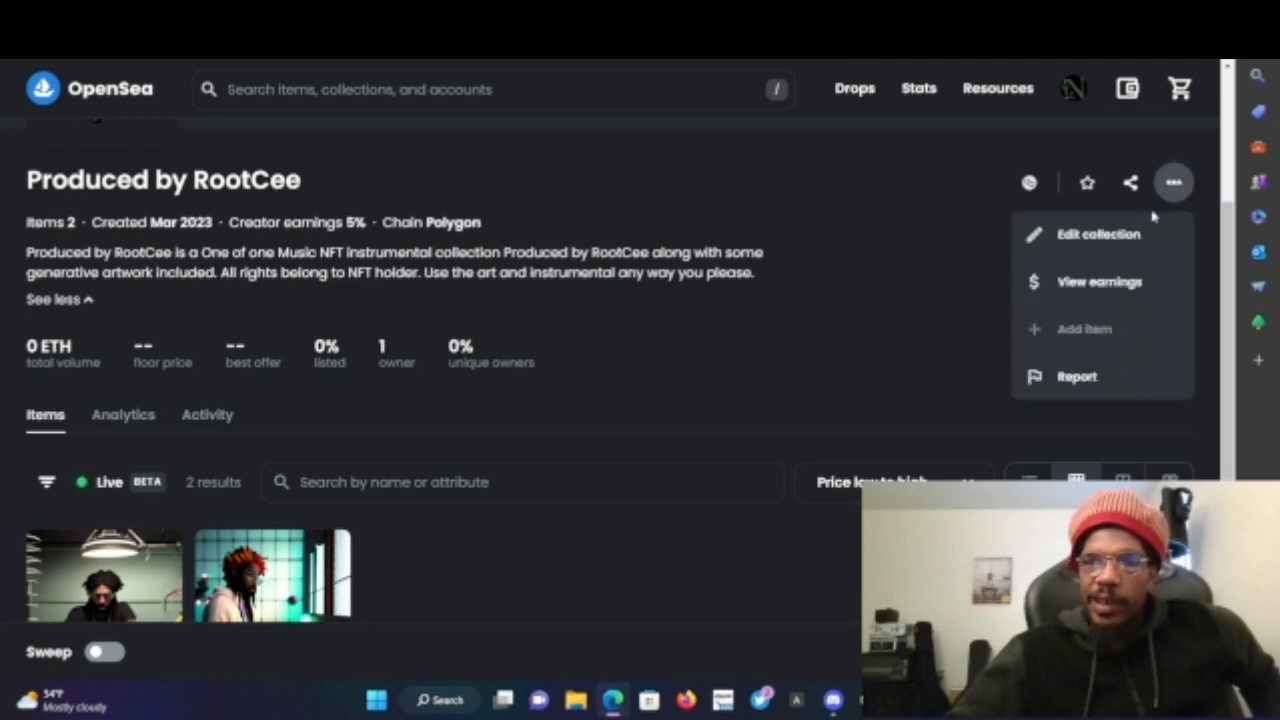
left_click(922, 240)
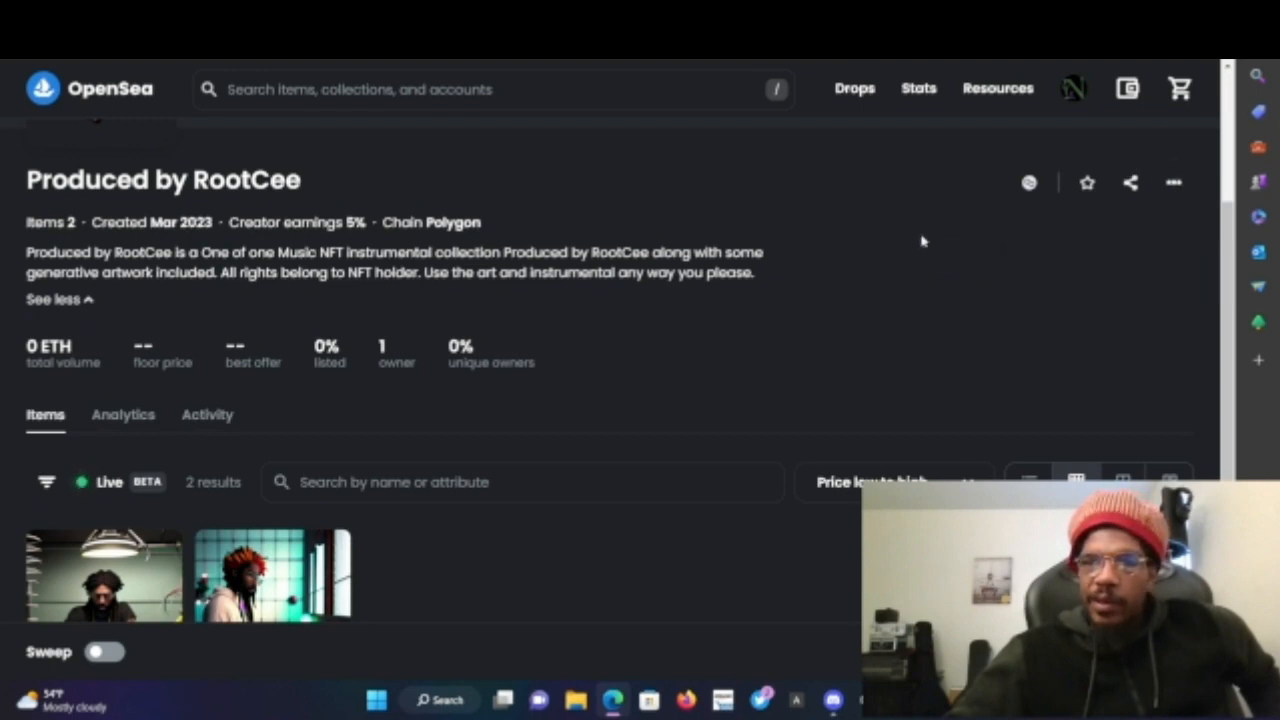
- Open the Underway item in the collection and read through its description and attributes
scroll(802, 467, "down", 3)
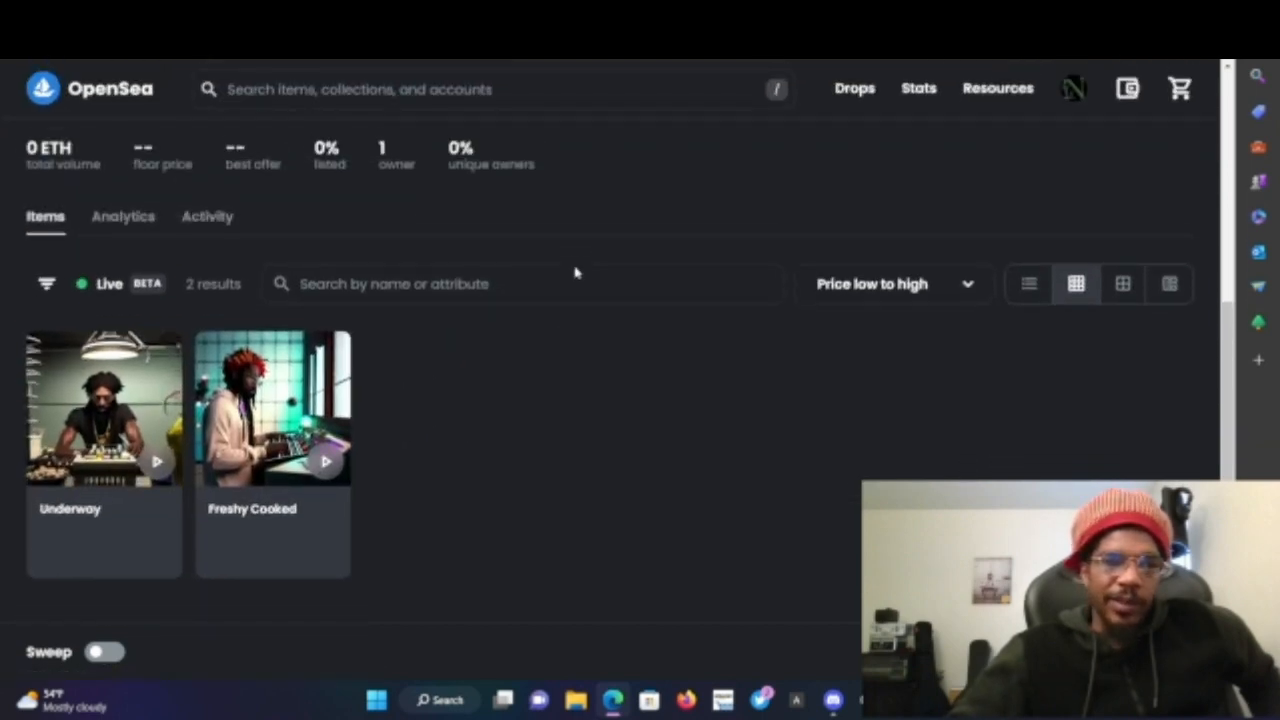
left_click(82, 519)
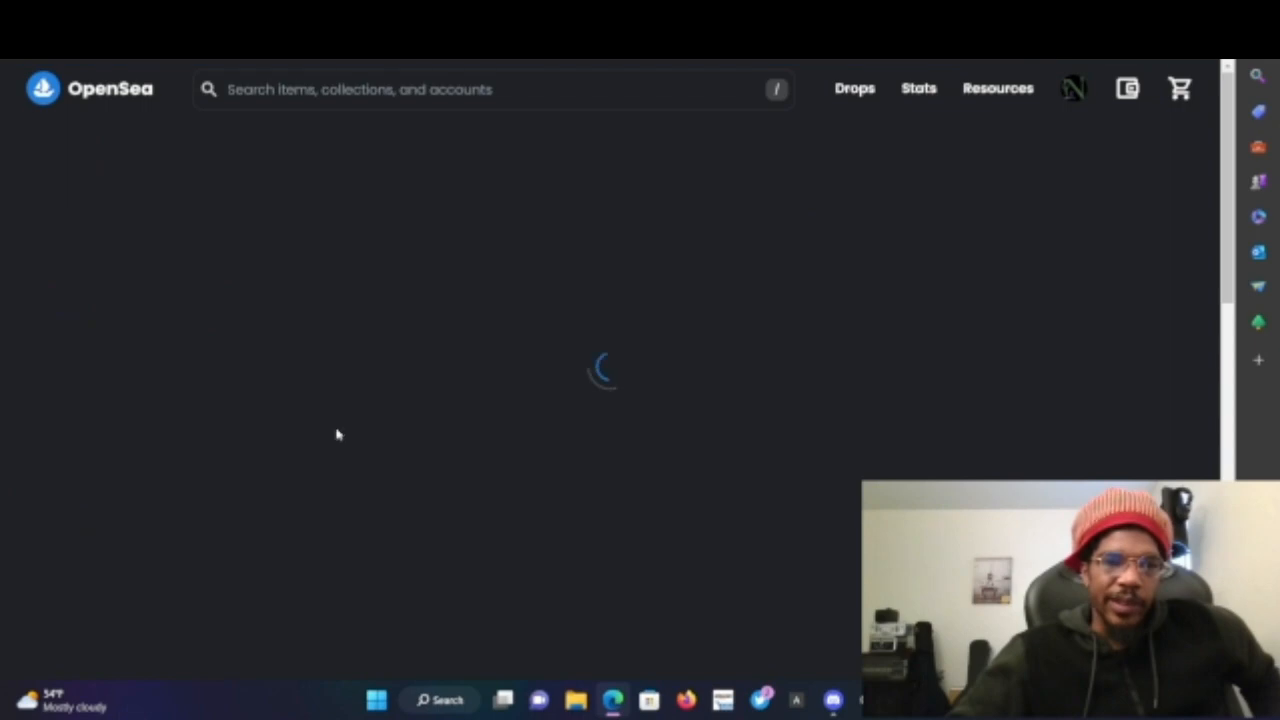
scroll(737, 329, "down", 5)
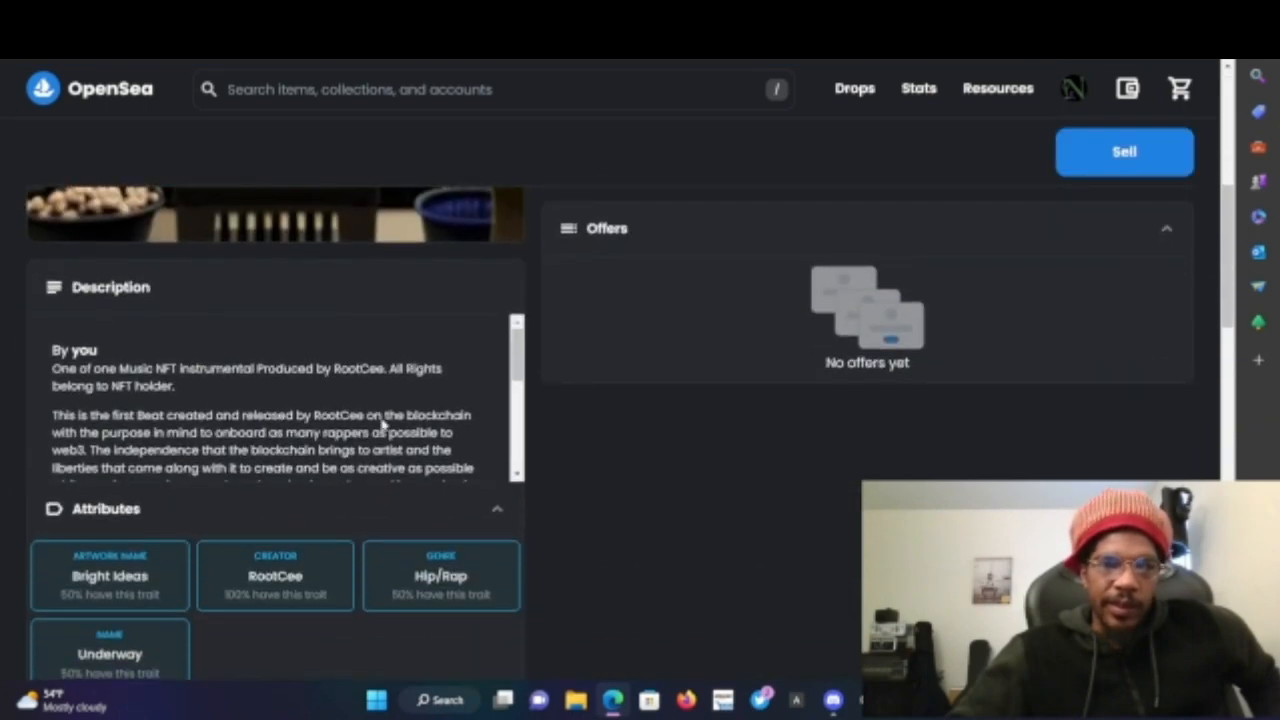
scroll(381, 424, "down", 3)
scroll(381, 424, "down", 5)
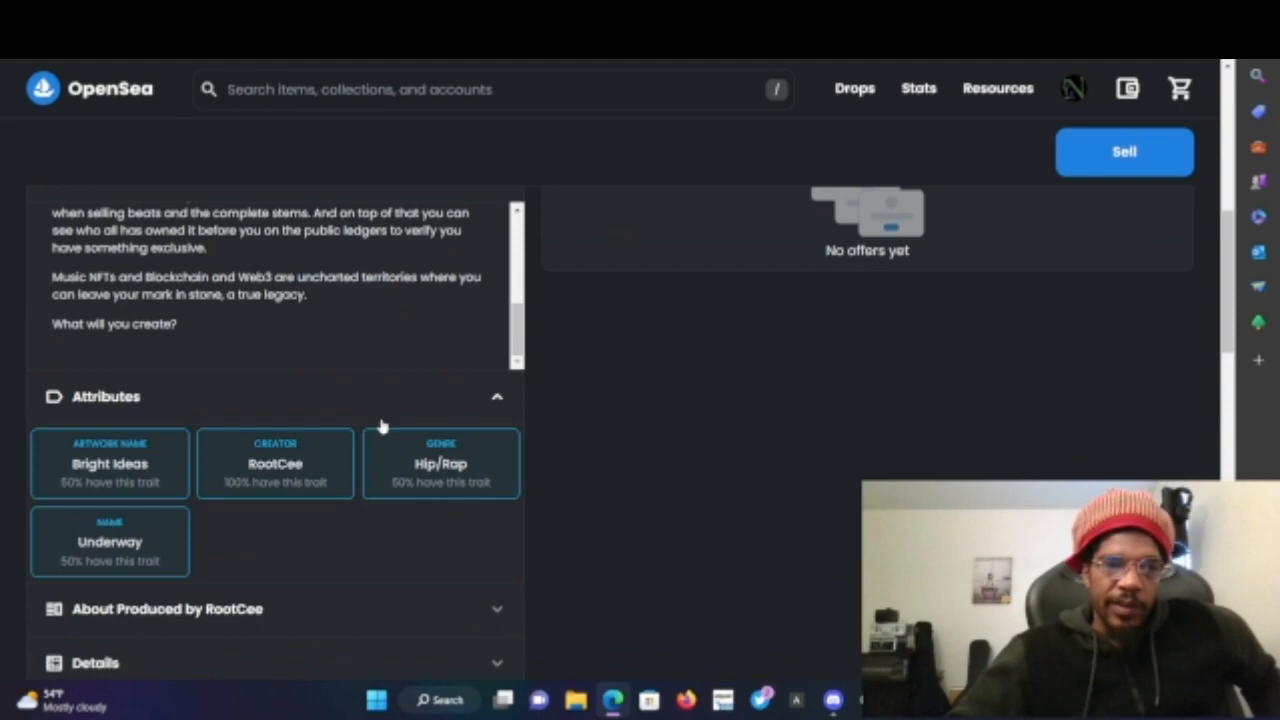
scroll(381, 424, "up", 8)
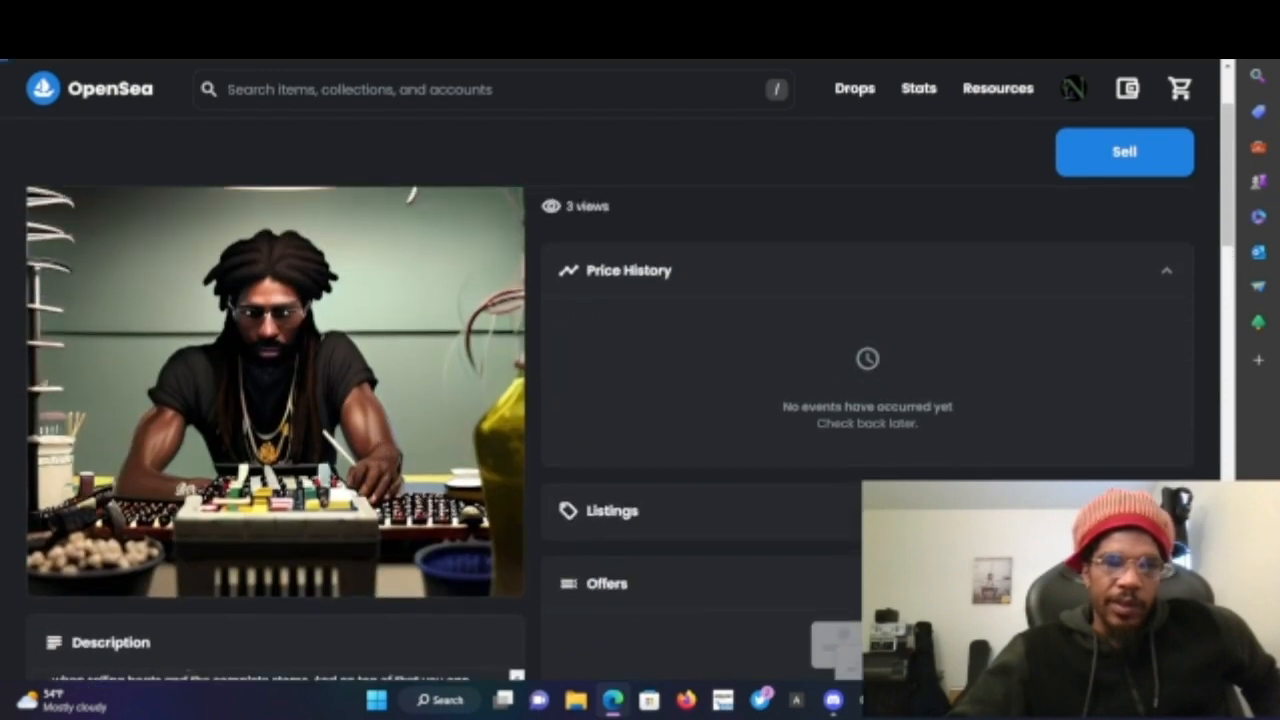
- Go back and open the Freshy Cooked item, then expand its About Produced by RootCee section
key("alt+Left")
left_click(261, 530)
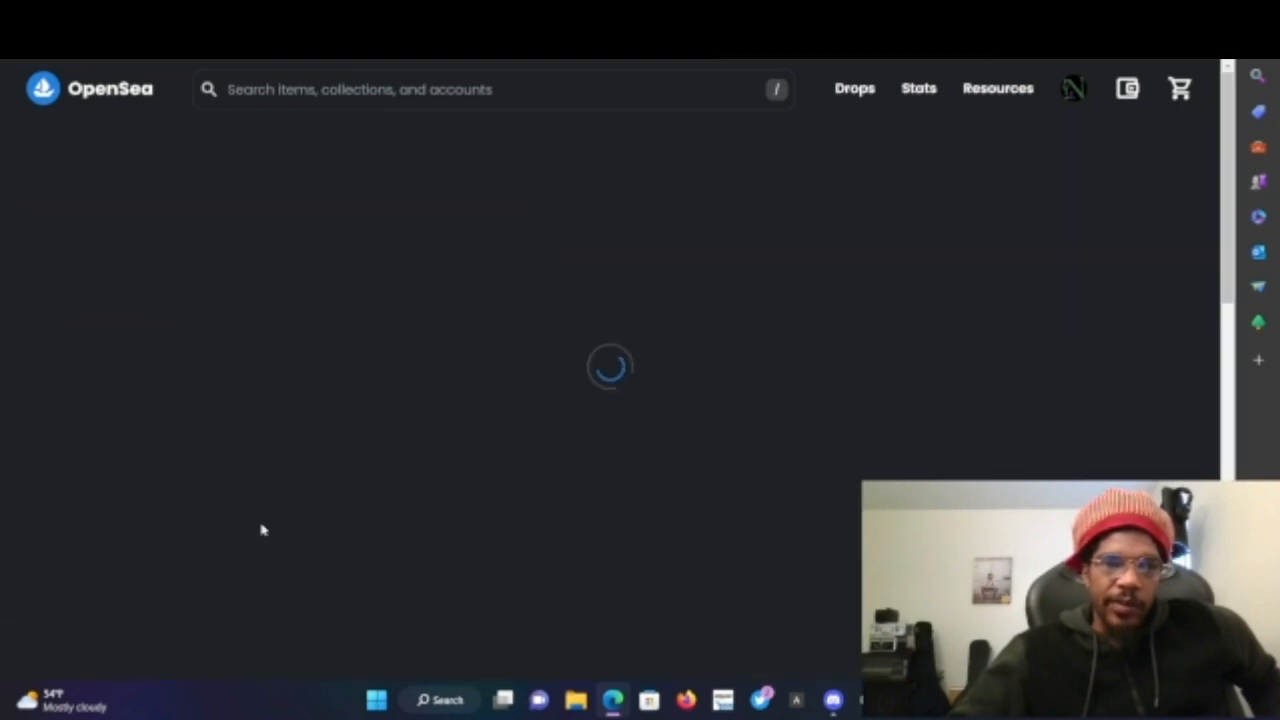
scroll(514, 374, "down", 5)
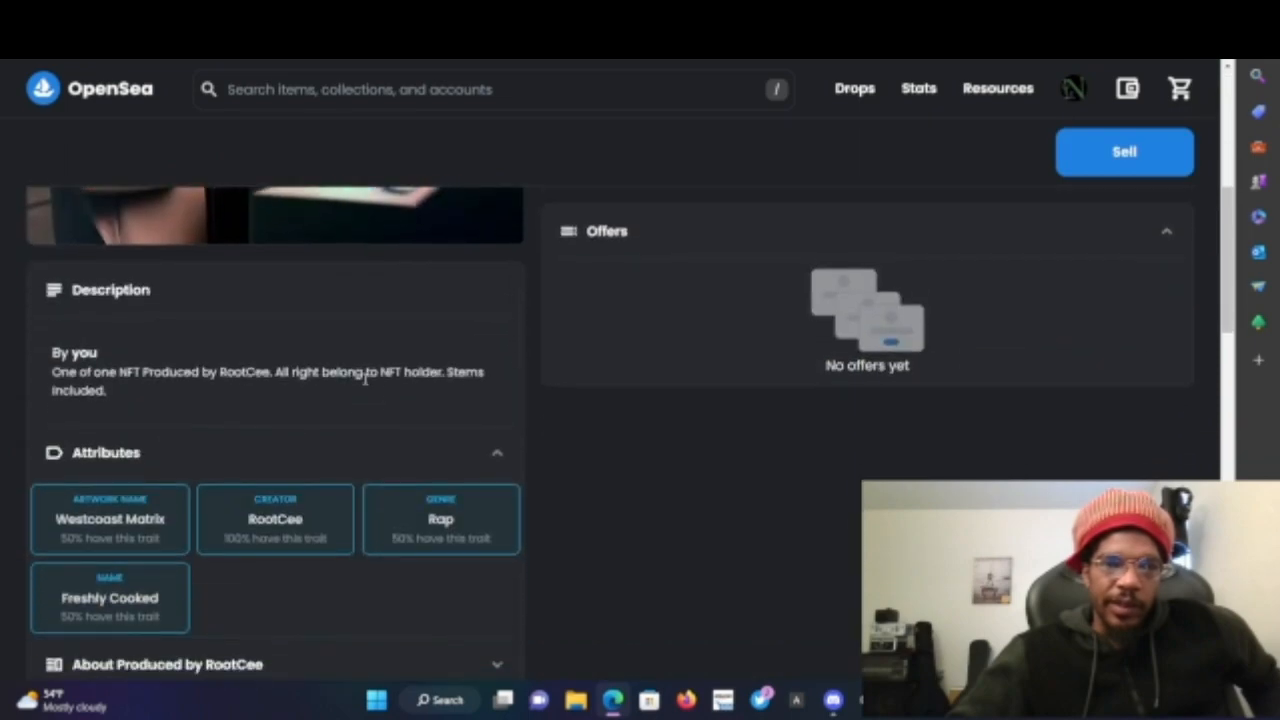
scroll(366, 380, "down", 1)
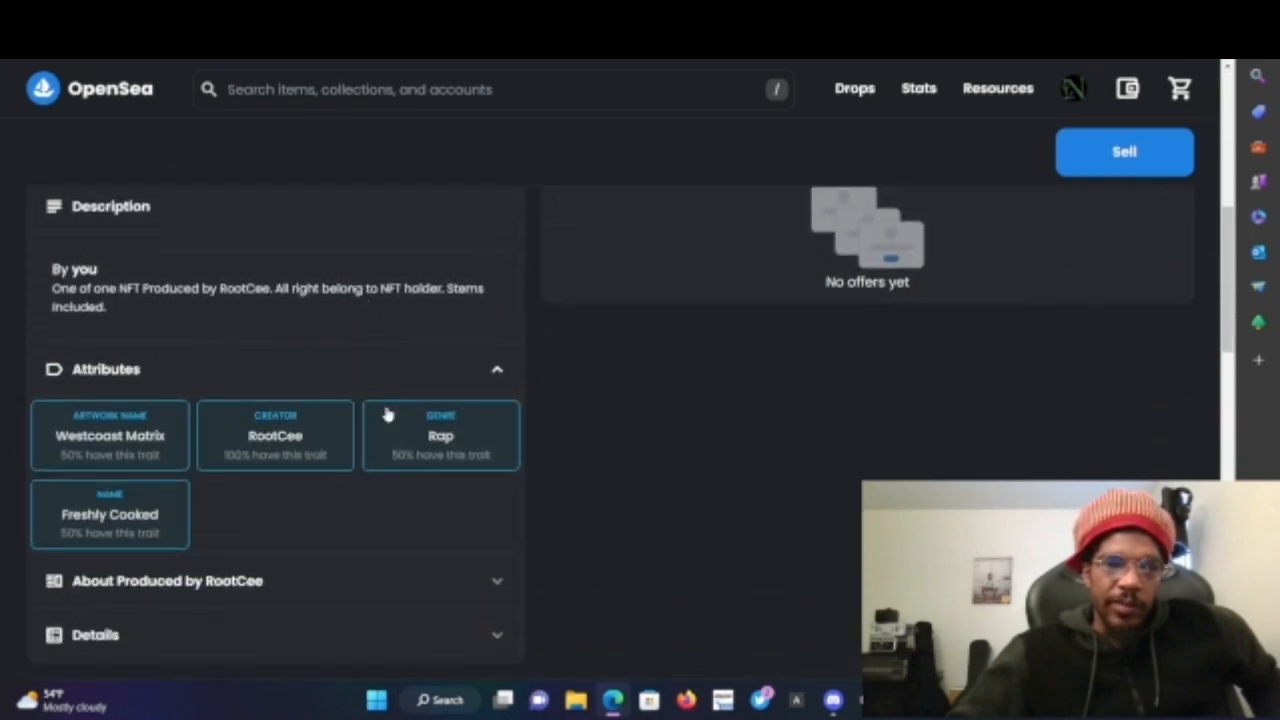
left_click(497, 582)
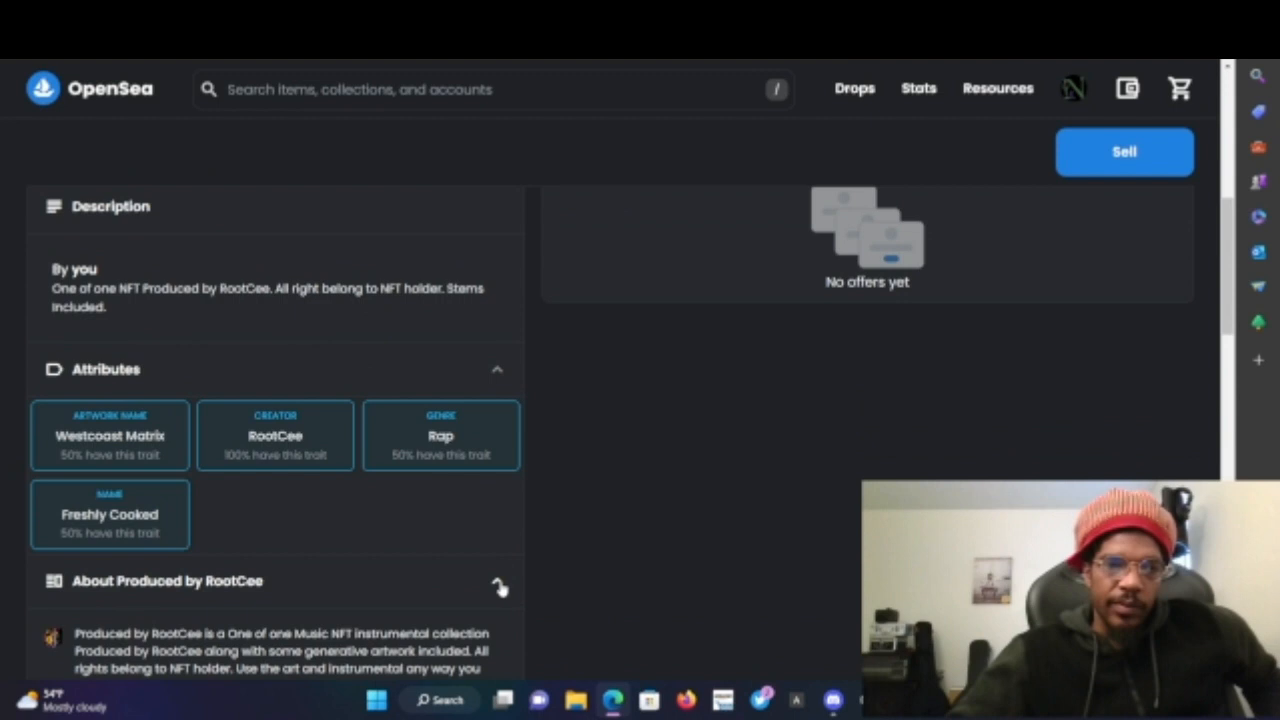
left_click(497, 582)
left_click(497, 582)
- Scroll the Freshy Cooked item page, then switch through the Tellie share tab back to the thirdweb contract NFTs
scroll(500, 588, "down", 2)
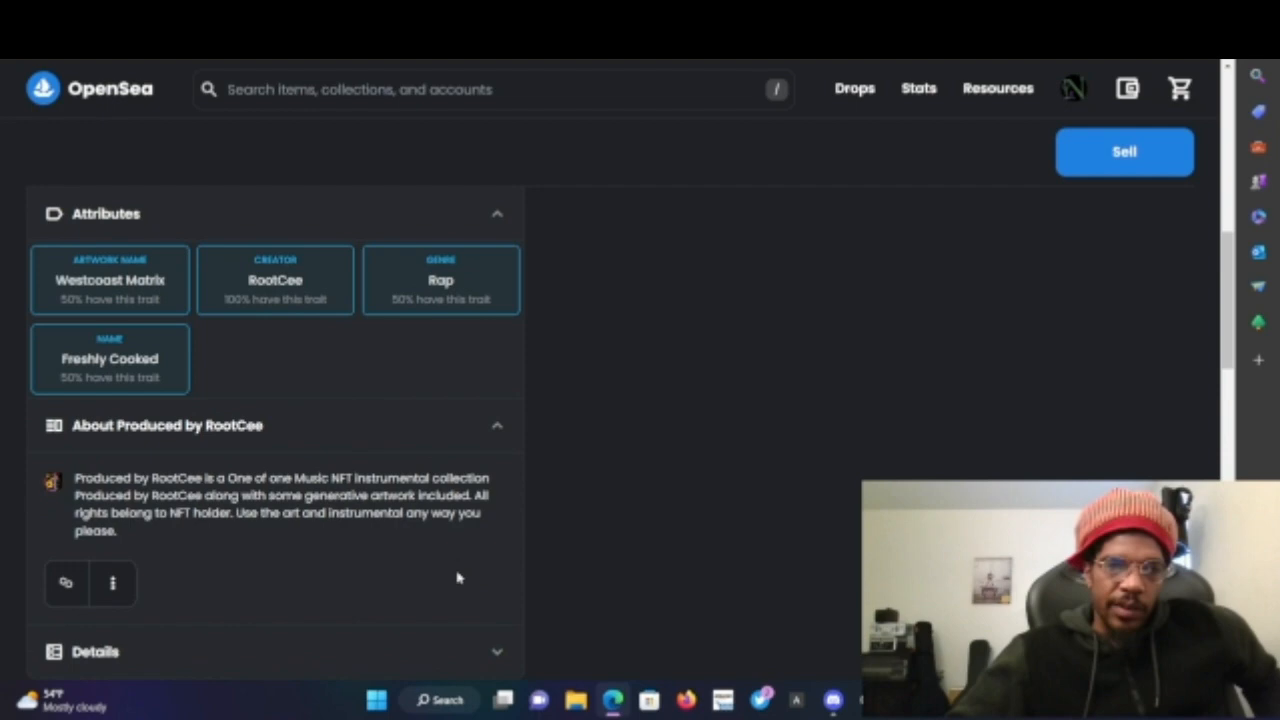
scroll(457, 577, "up", 5)
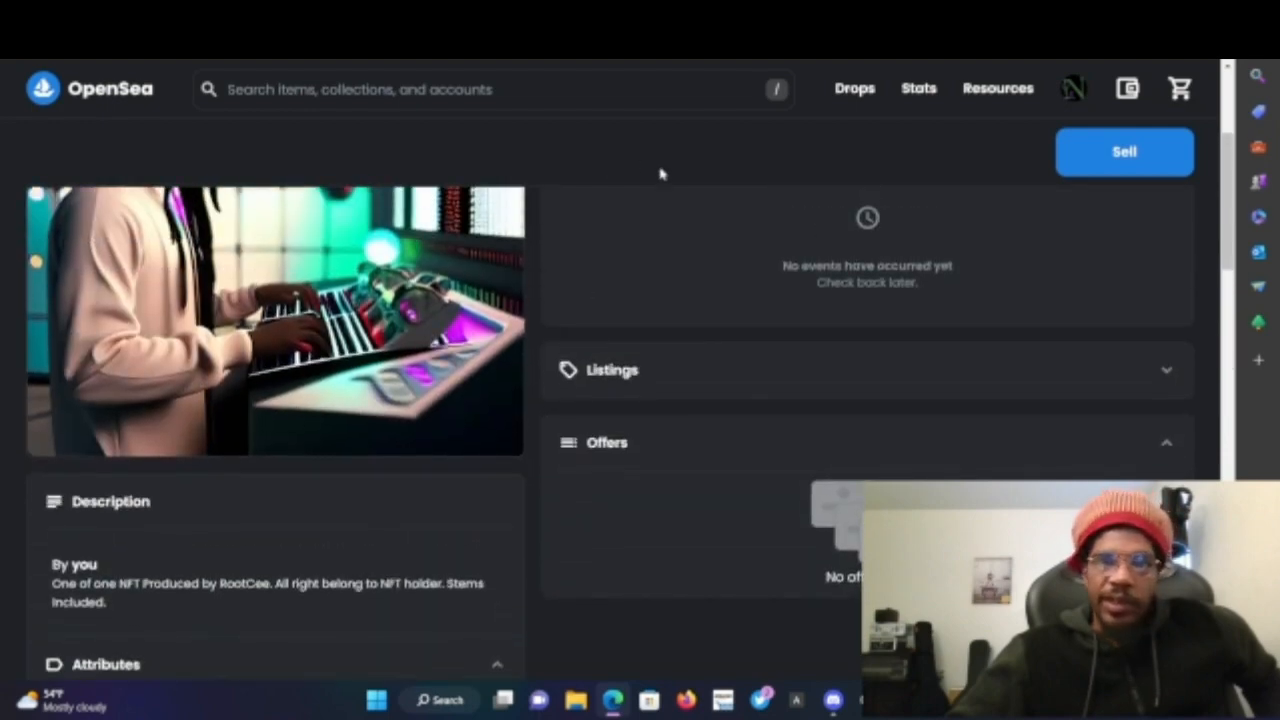
scroll(660, 174, "up", 3)
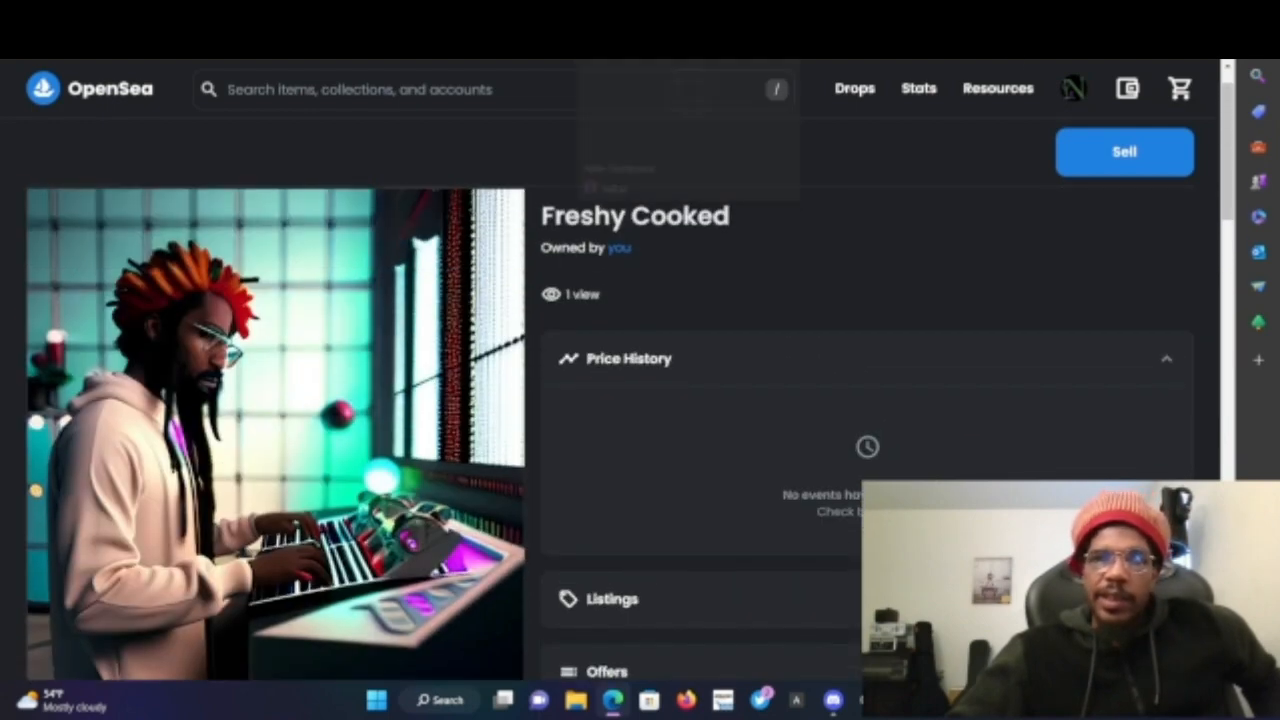
left_click(640, 15)
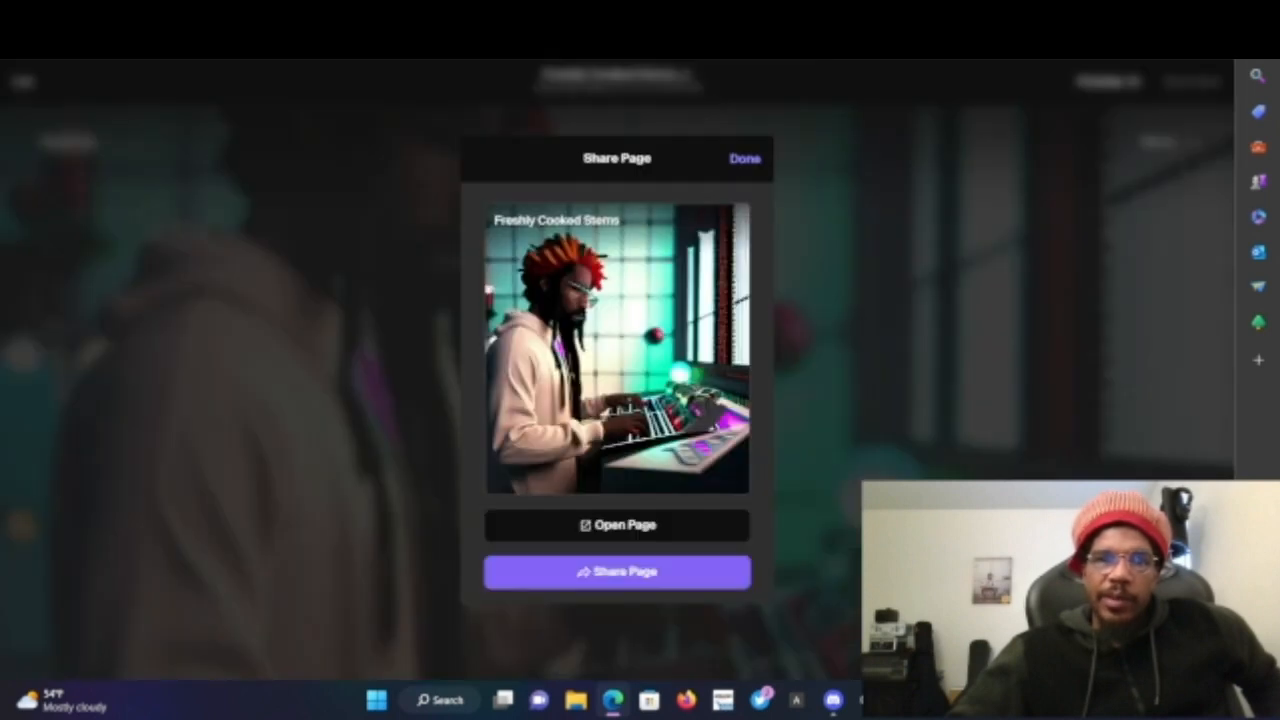
left_click(540, 15)
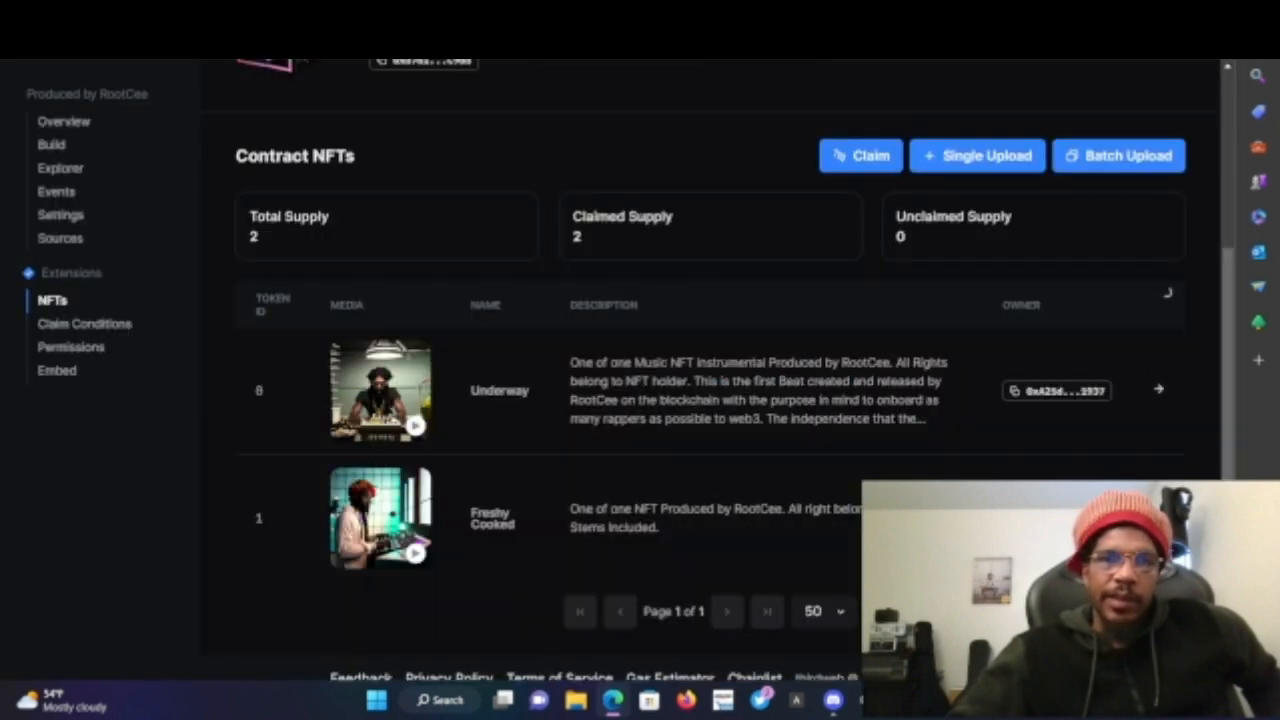
- Open the Freshly Cooked Stems Tellie page and unlock it by connecting the MetaMask wallet that owns a Produced by RootCee collectible
left_click(700, 15)
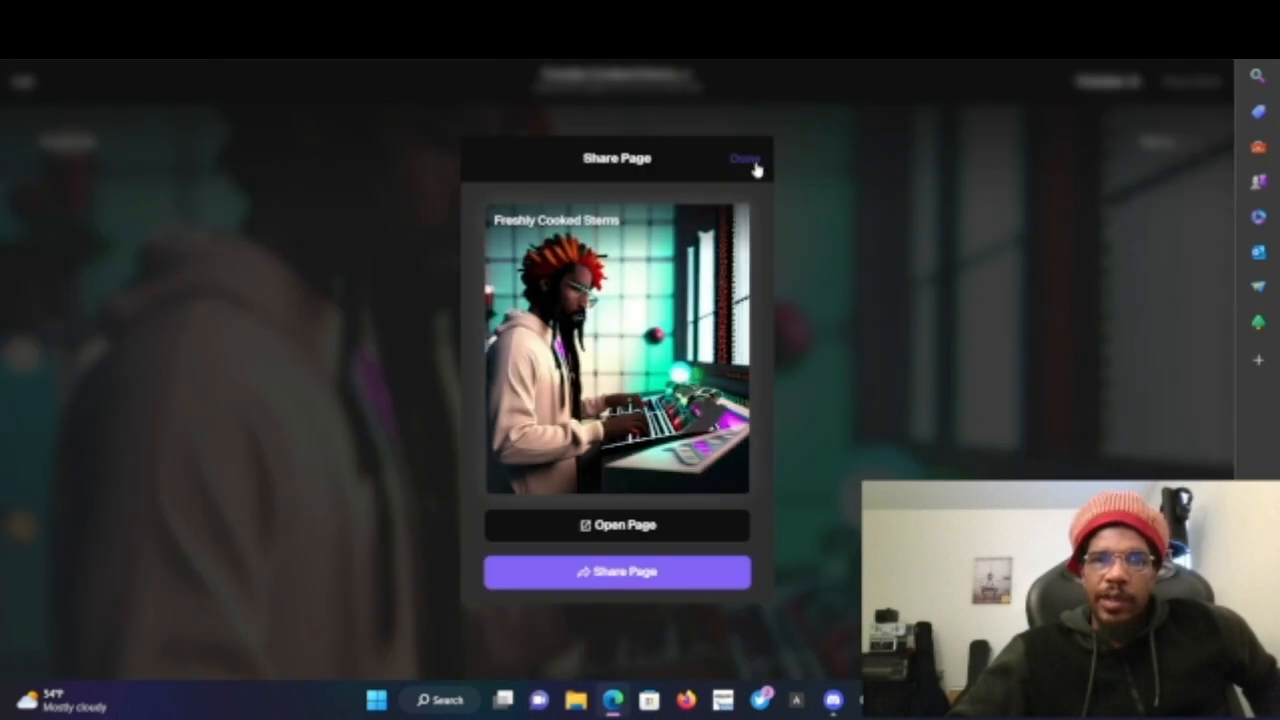
left_click(653, 532)
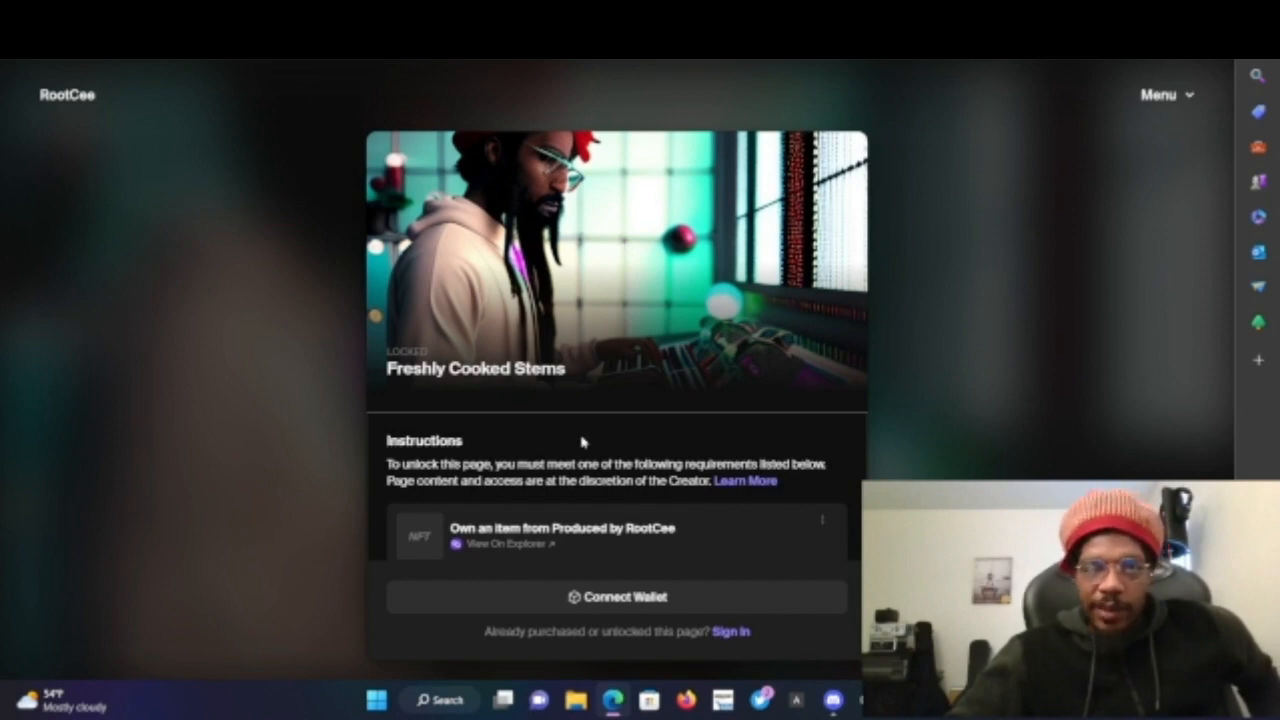
scroll(582, 440, "down", 1)
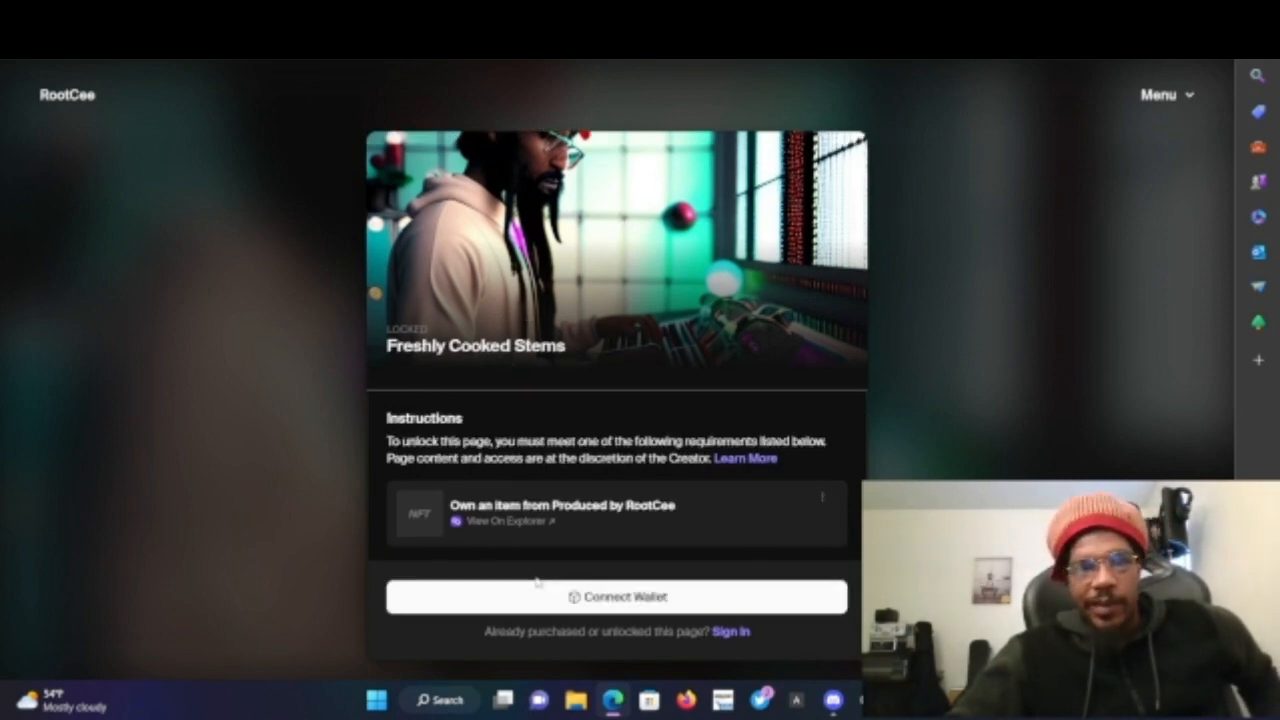
left_click(585, 607)
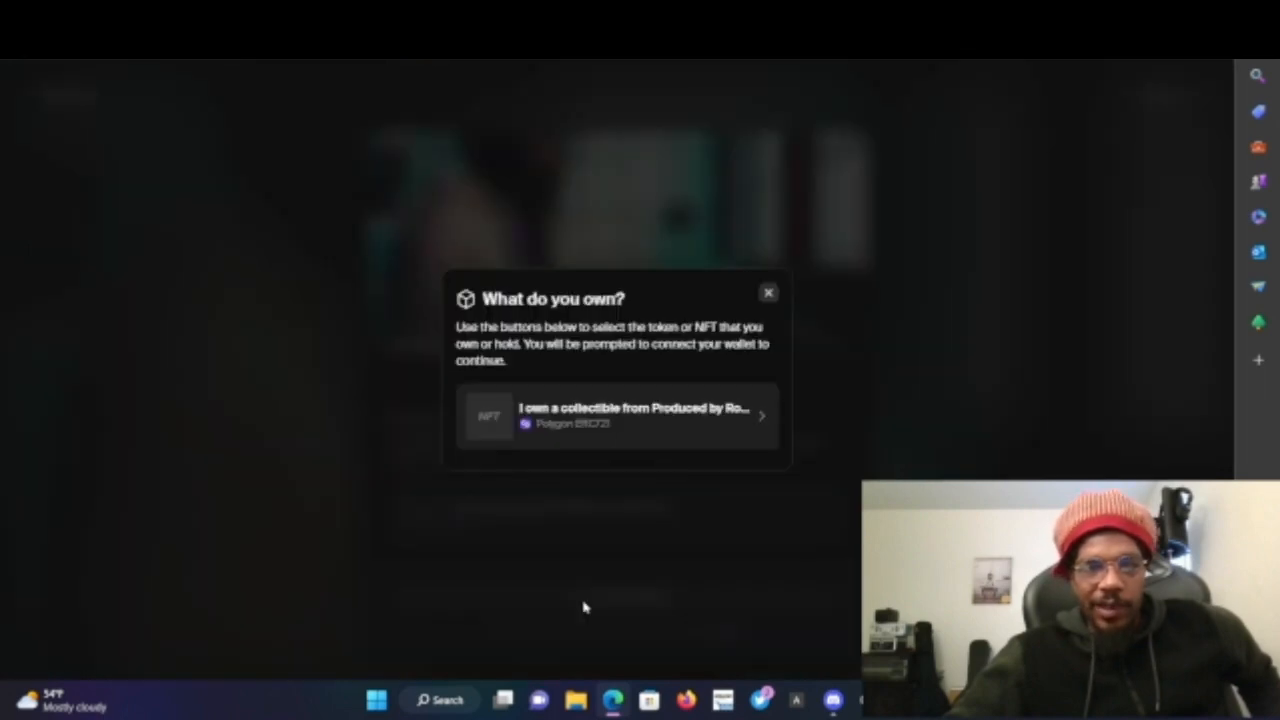
left_click(615, 421)
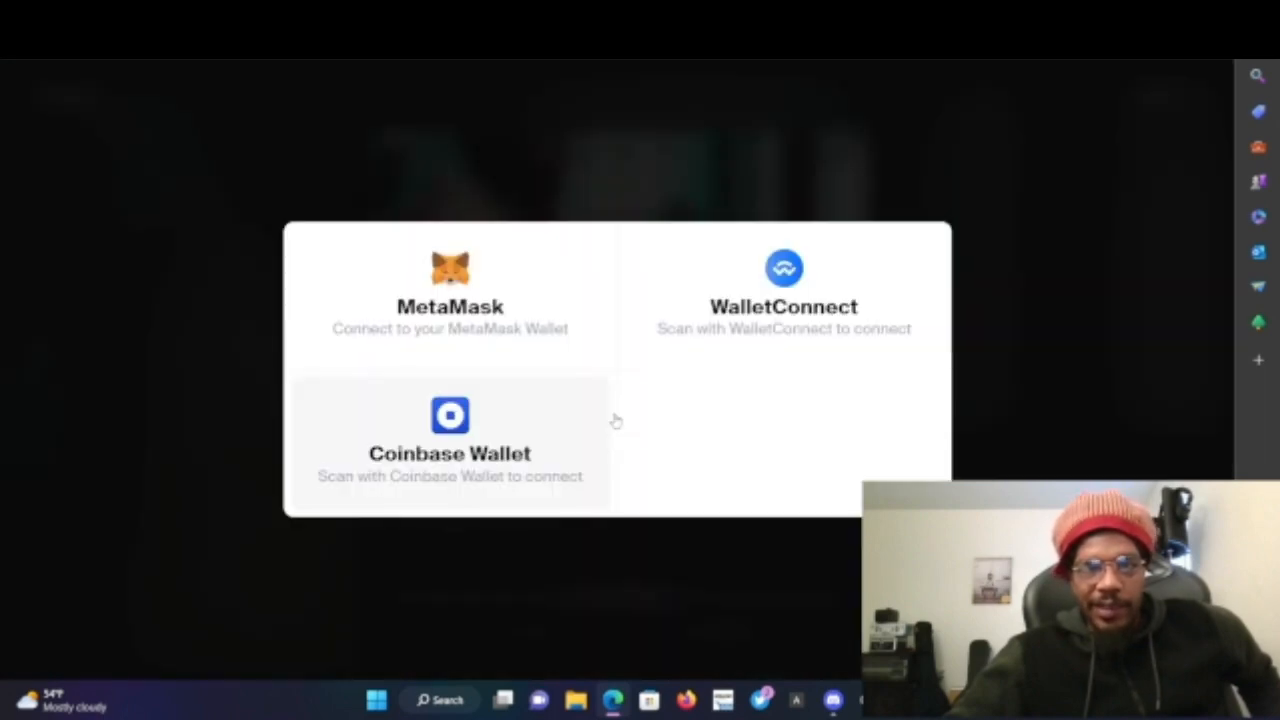
left_click(479, 289)
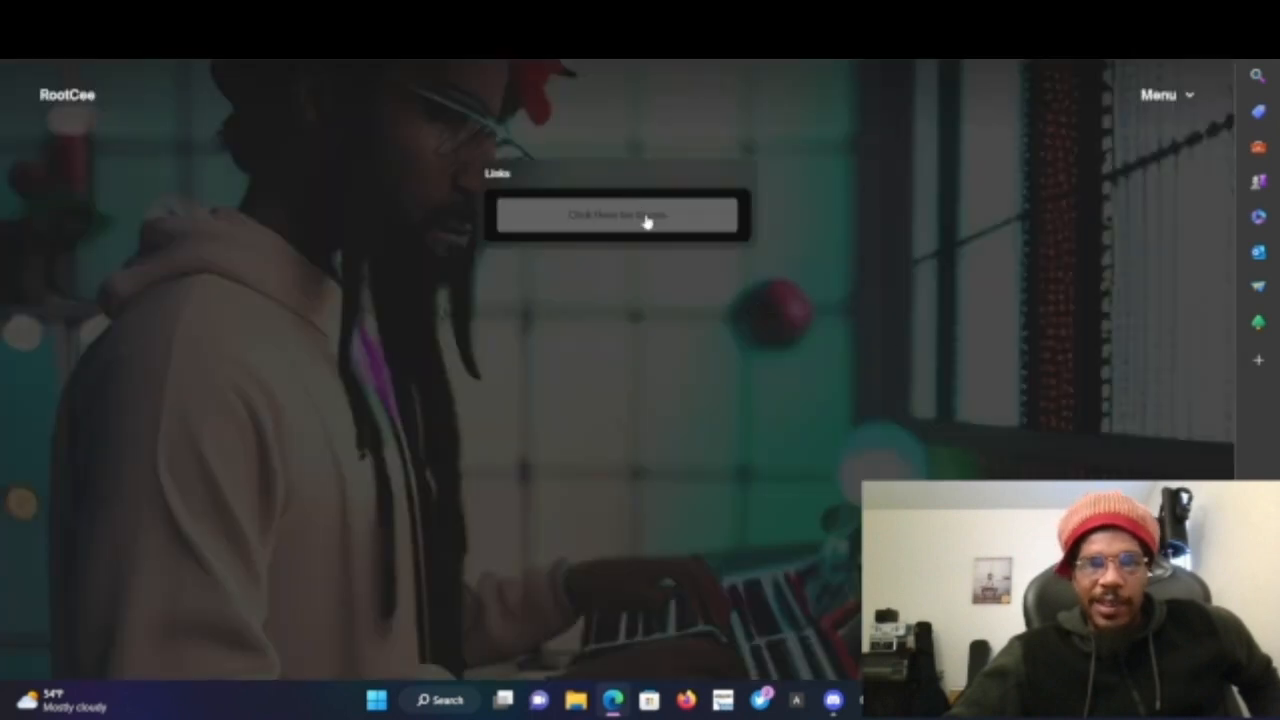
- Open the page's stems link to view the IPFS folder of WAV files, then return to the OpenSea tab
left_click(648, 231)
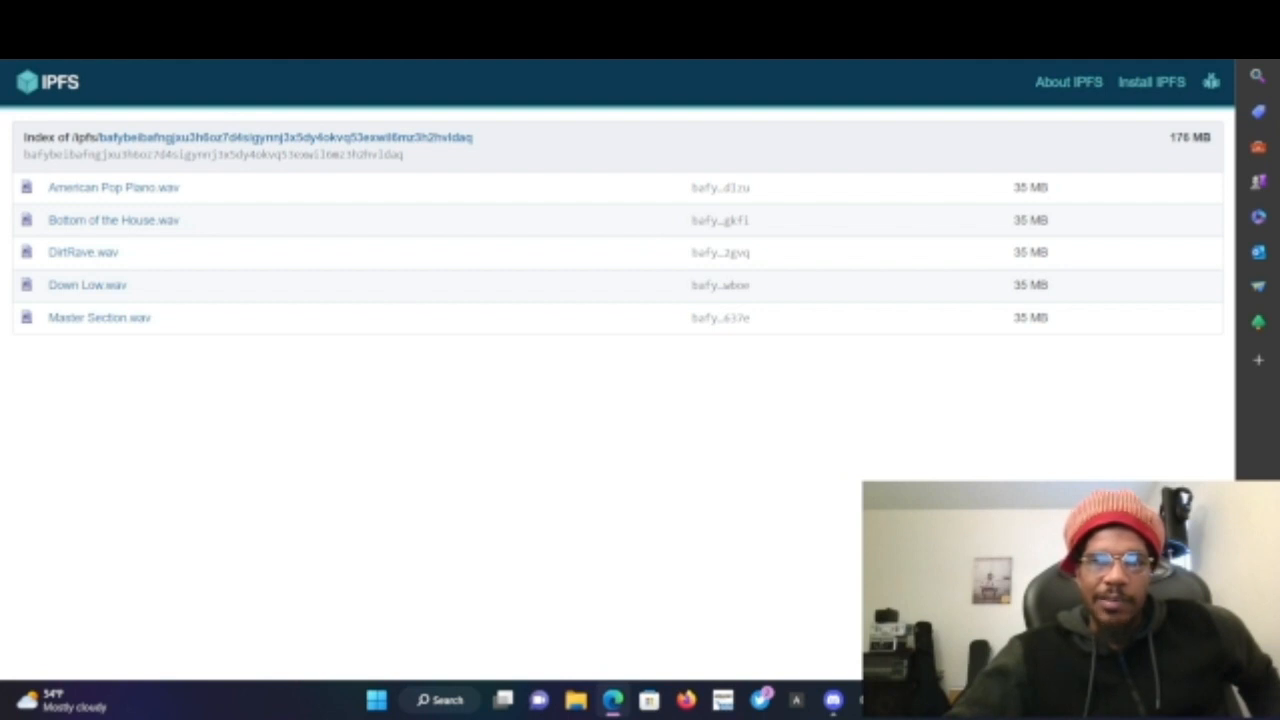
left_click(690, 15)
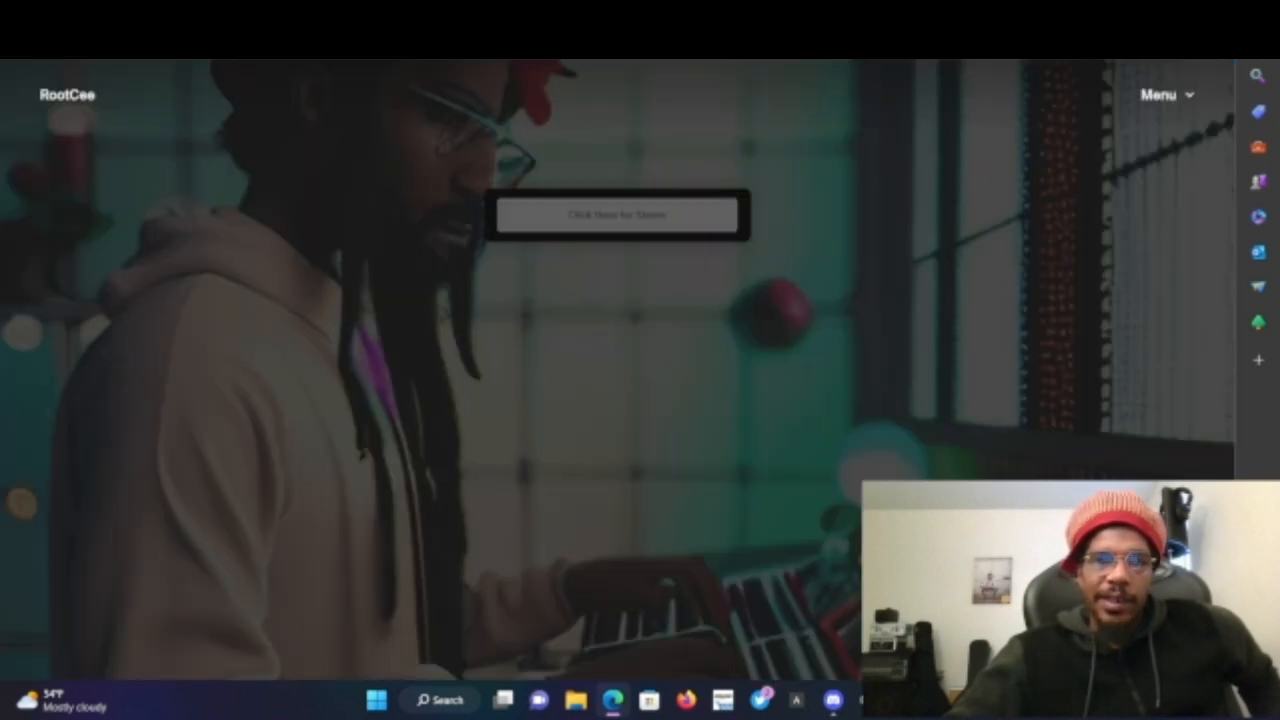
left_click(815, 15)
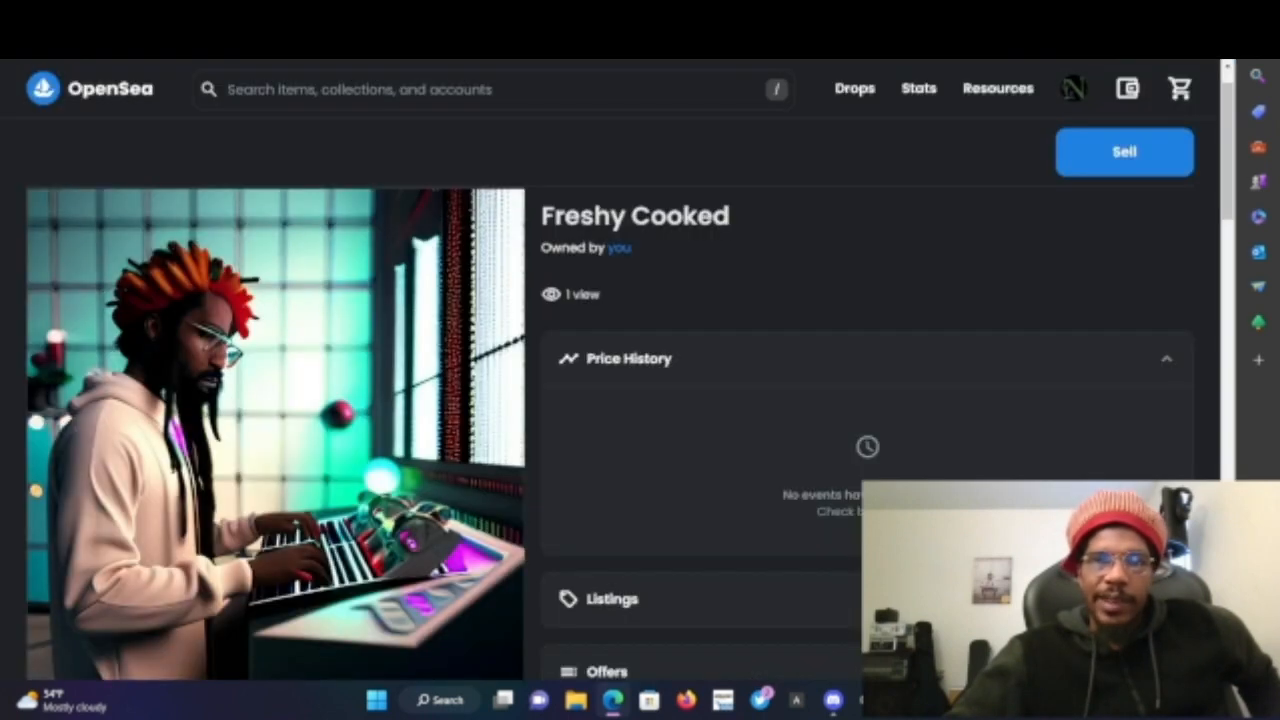
- Review the Freshy Cooked item page, then open the profile and browse its Collected items
scroll(626, 345, "down", 7)
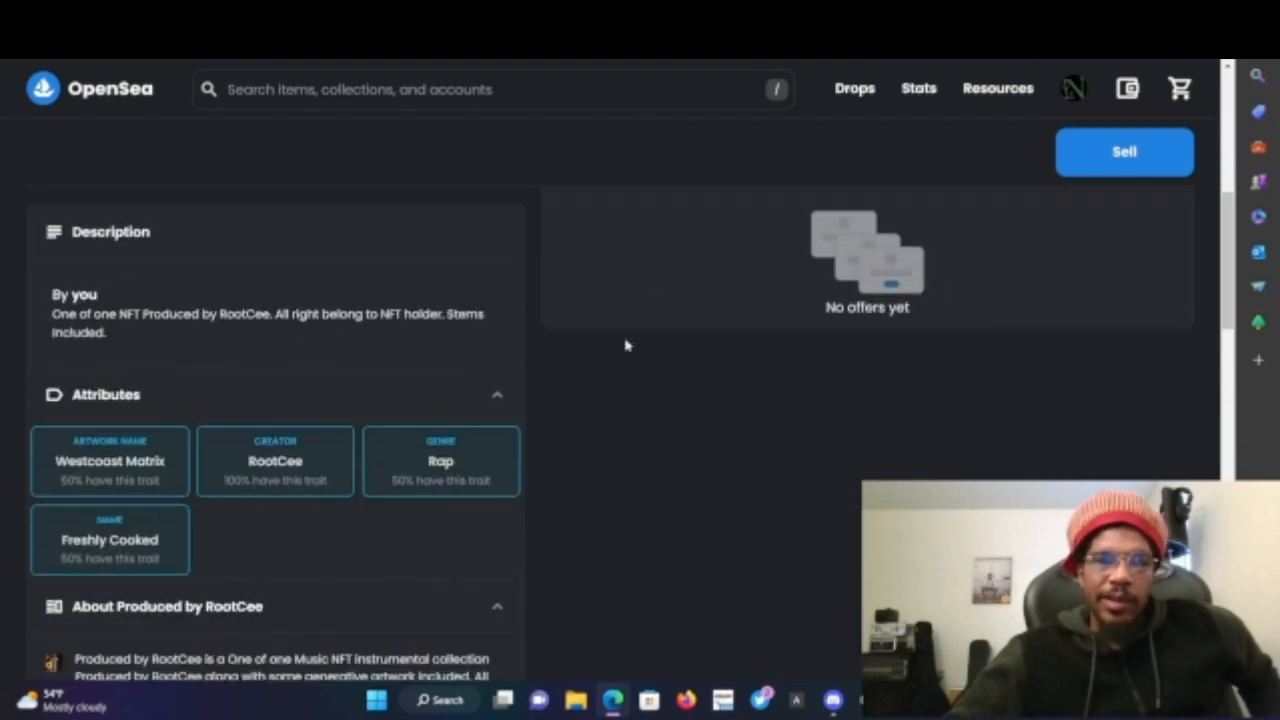
scroll(623, 343, "up", 8)
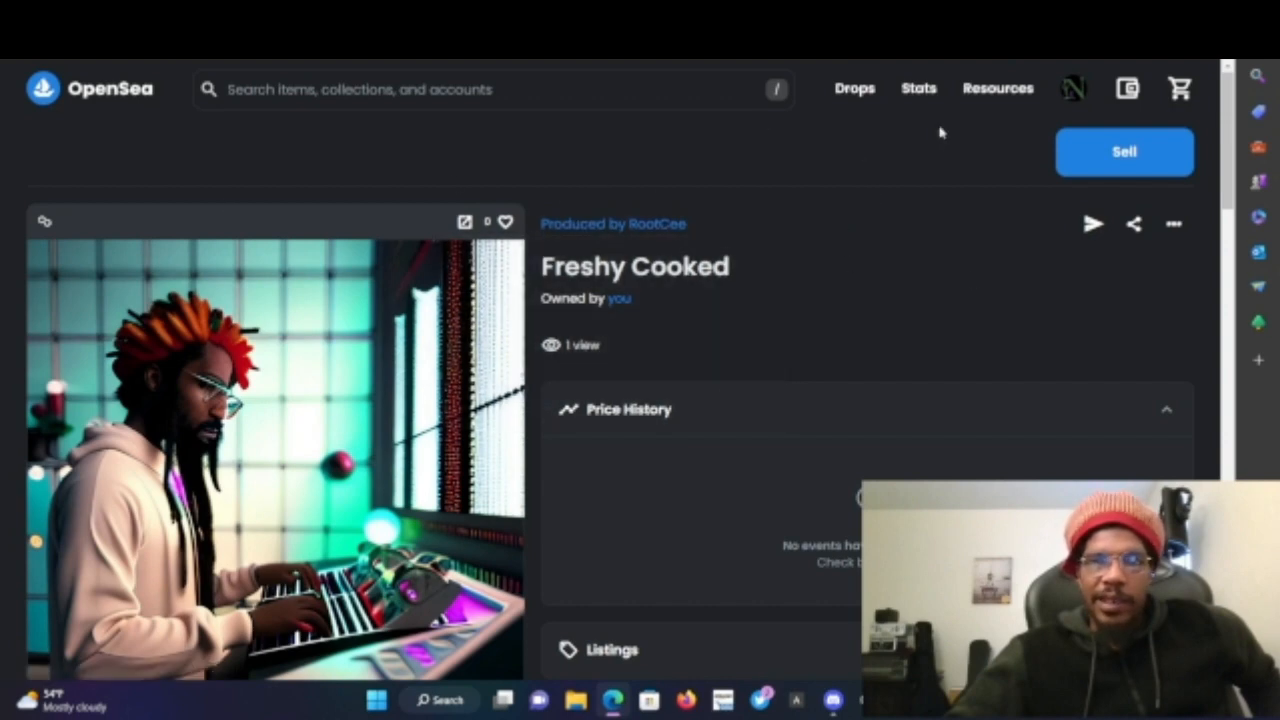
mouse_move(1071, 97)
left_click(1020, 149)
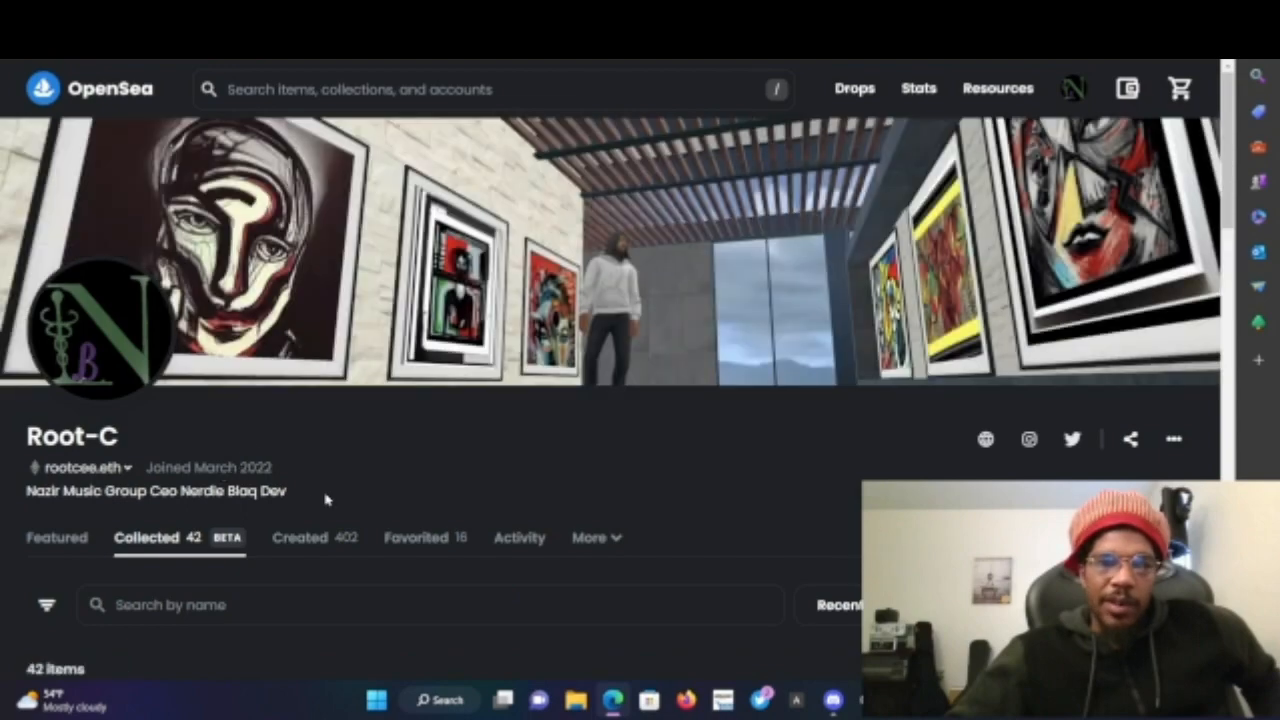
scroll(325, 498, "down", 5)
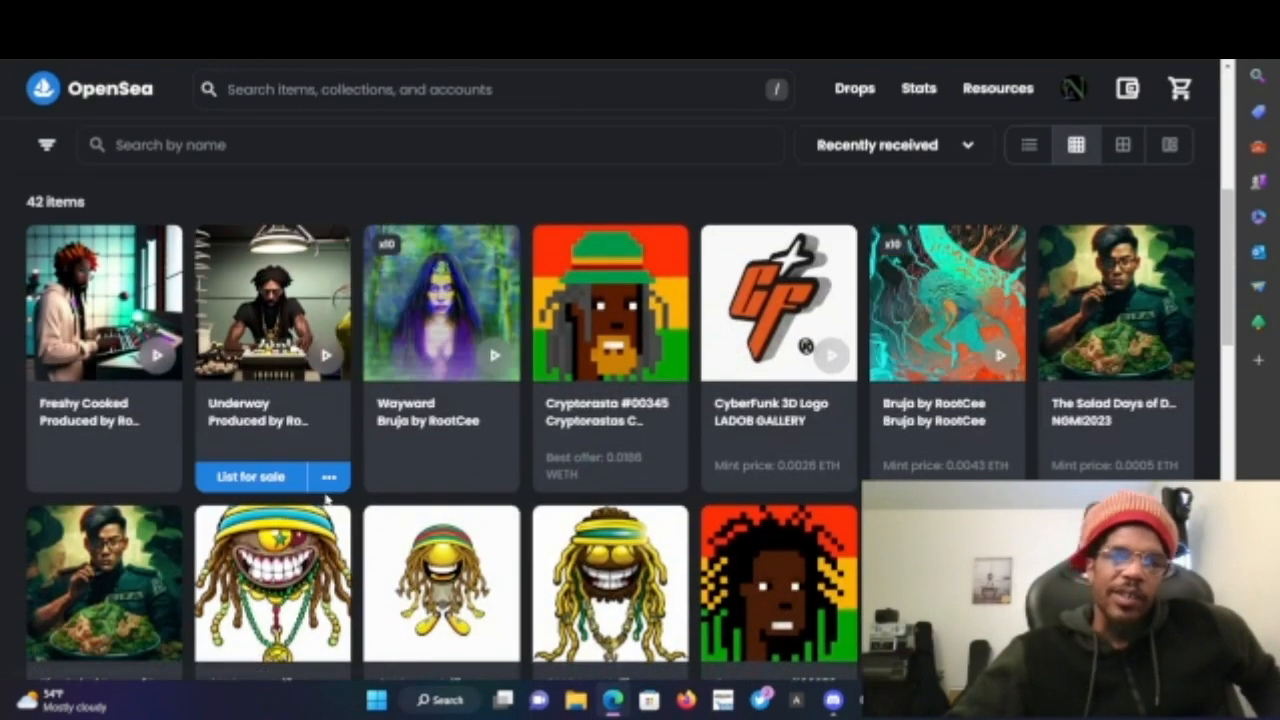
scroll(325, 498, "up", 3)
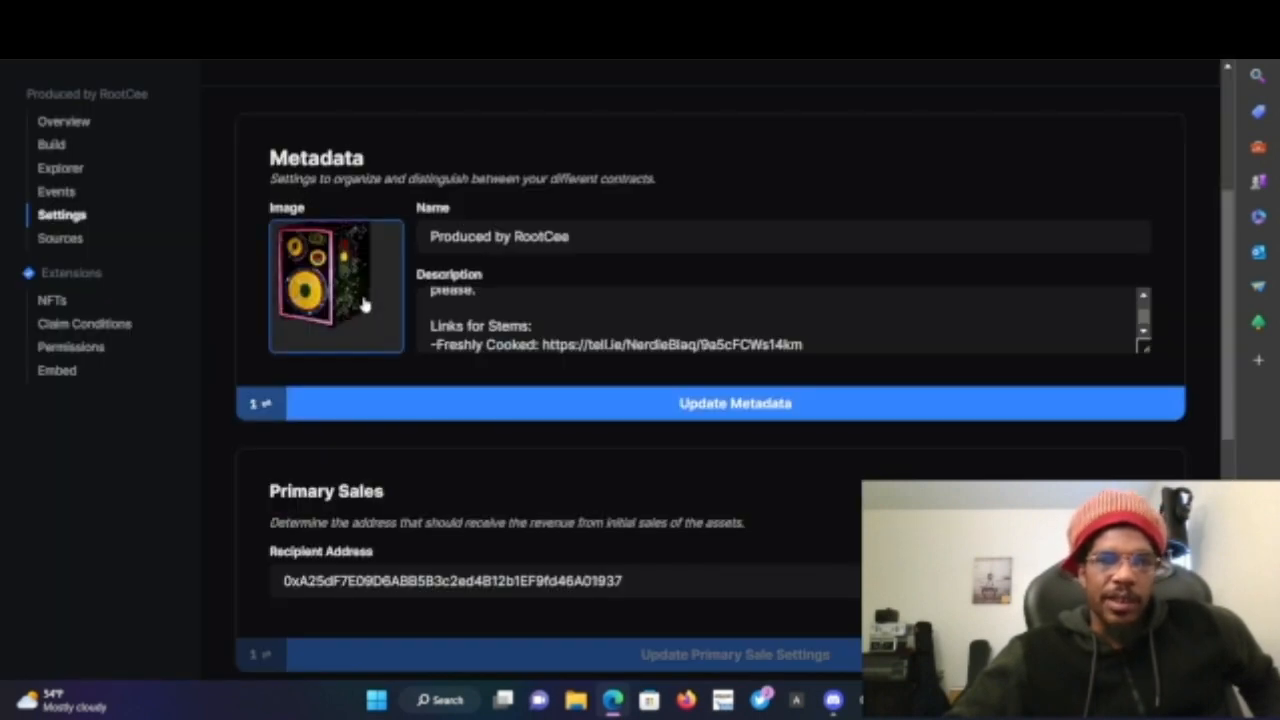
- Check the stems link in the contract's metadata description, then open and scroll the contract NFTs list
scroll(363, 303, "down", 3)
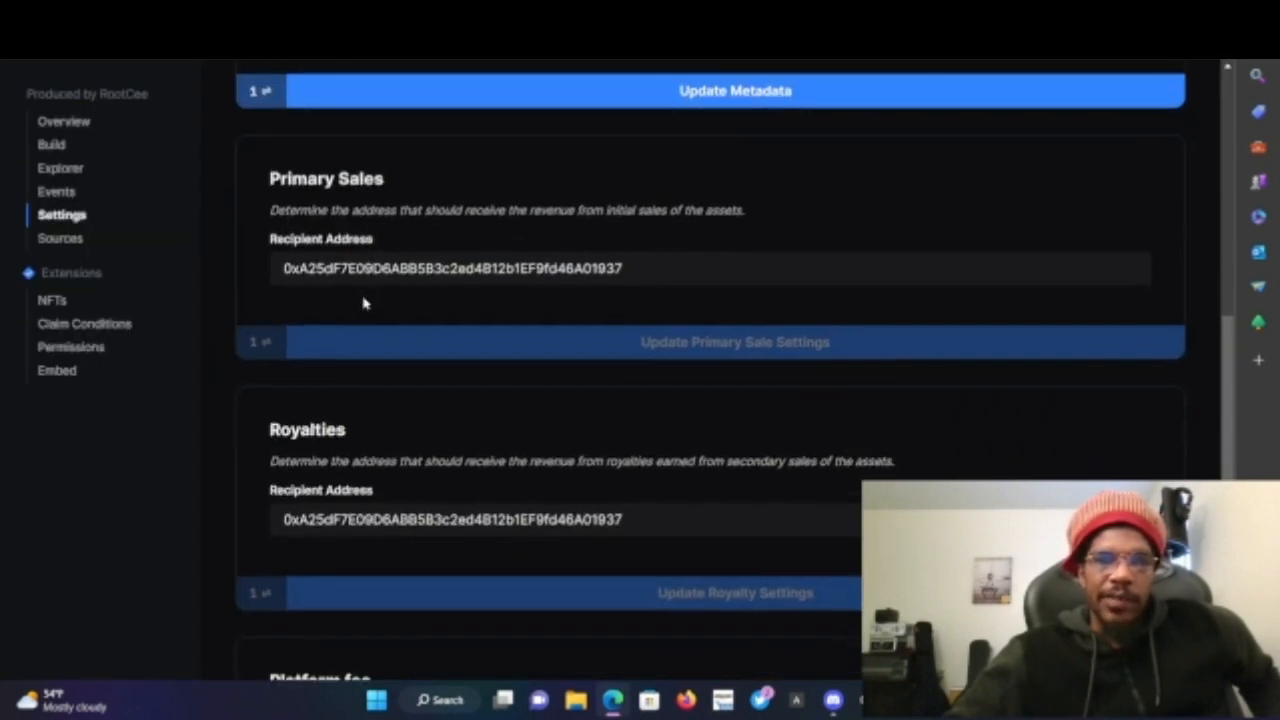
scroll(575, 184, "up", 3)
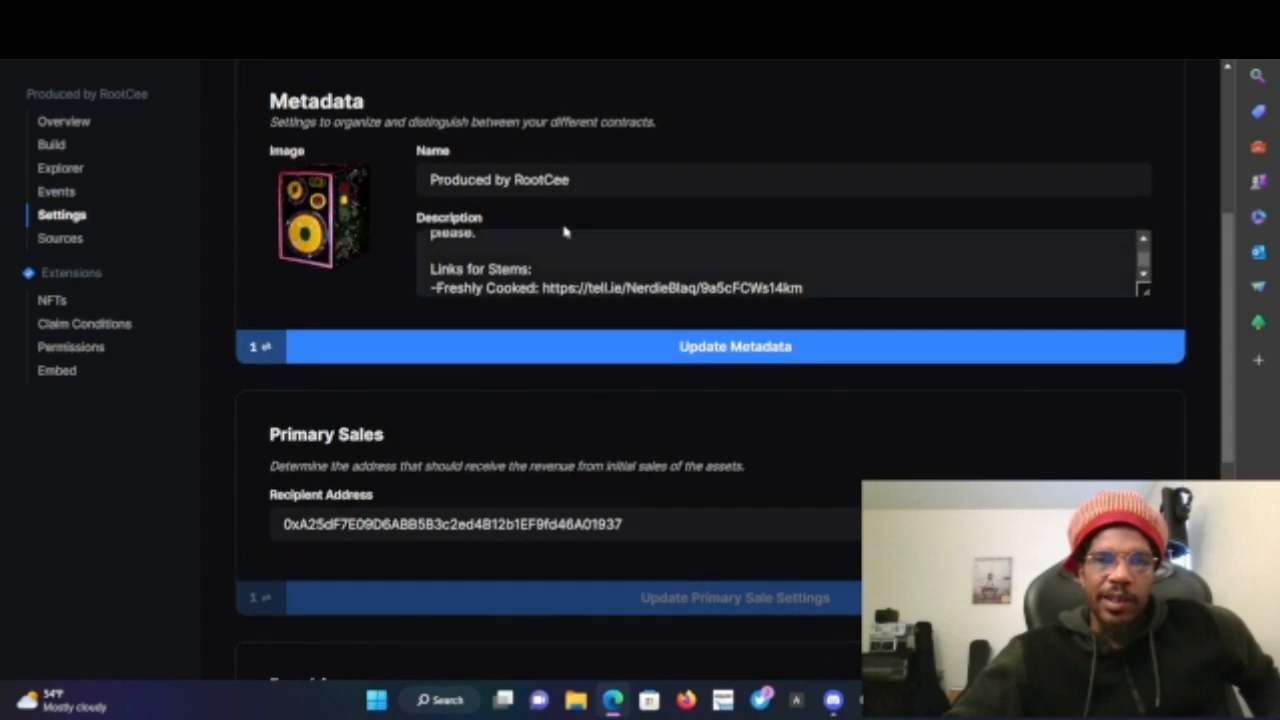
left_click(557, 253)
scroll(557, 253, "down", 1)
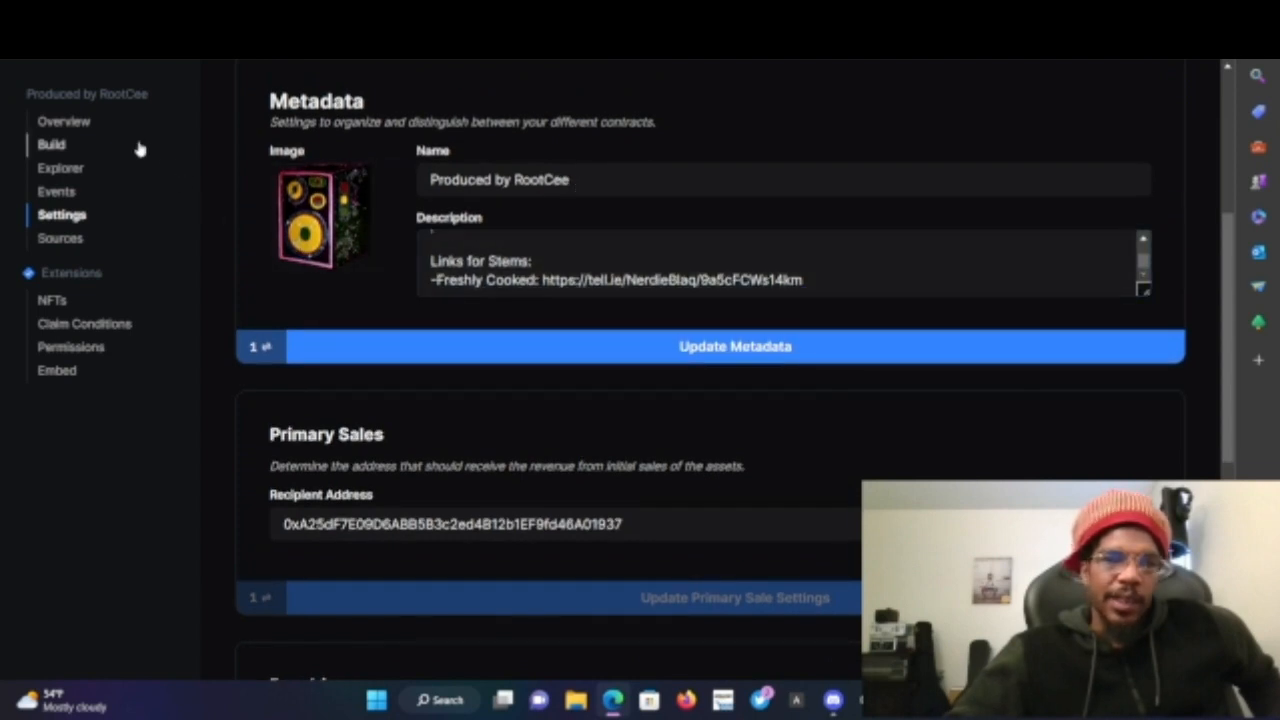
left_click(48, 302)
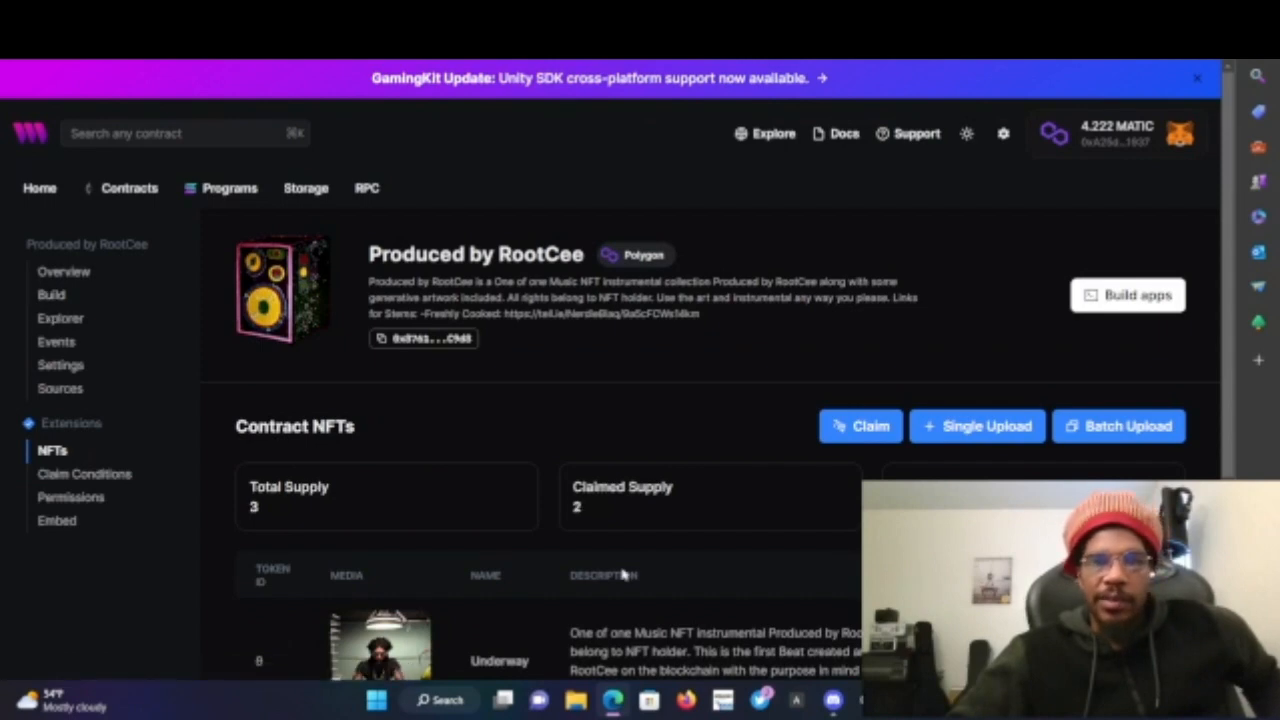
scroll(622, 573, "down", 3)
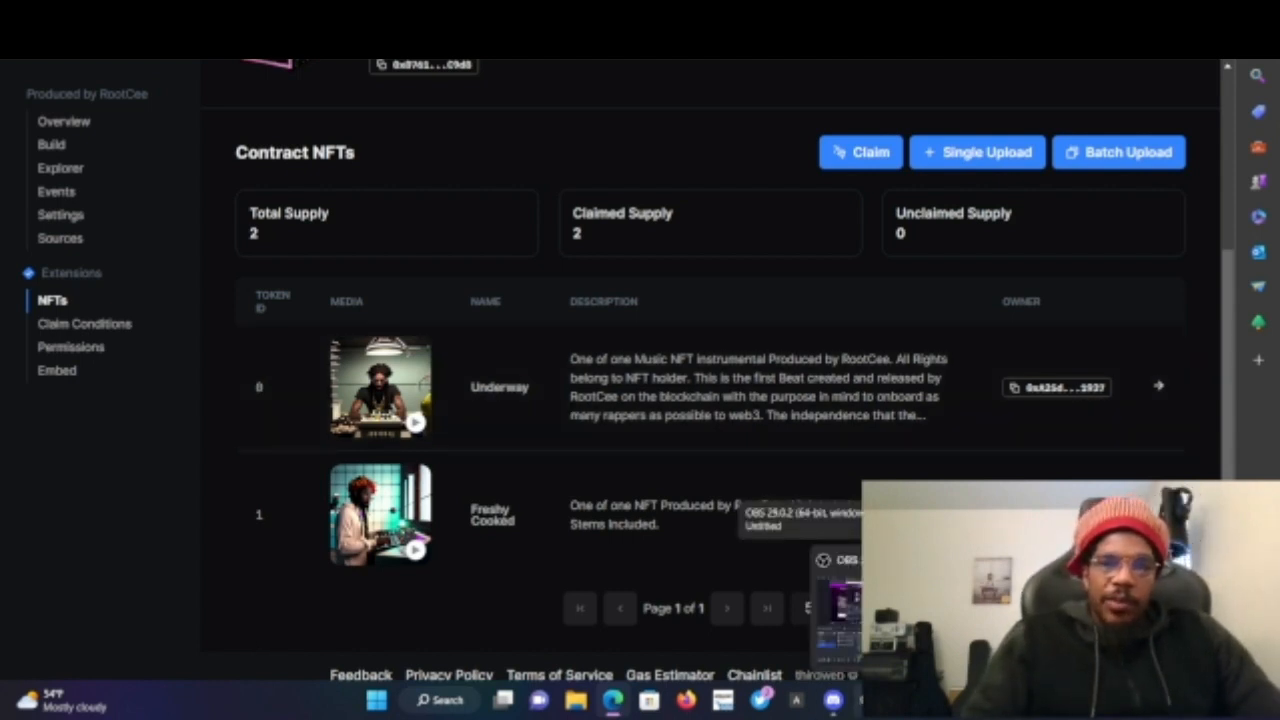
left_click(869, 700)
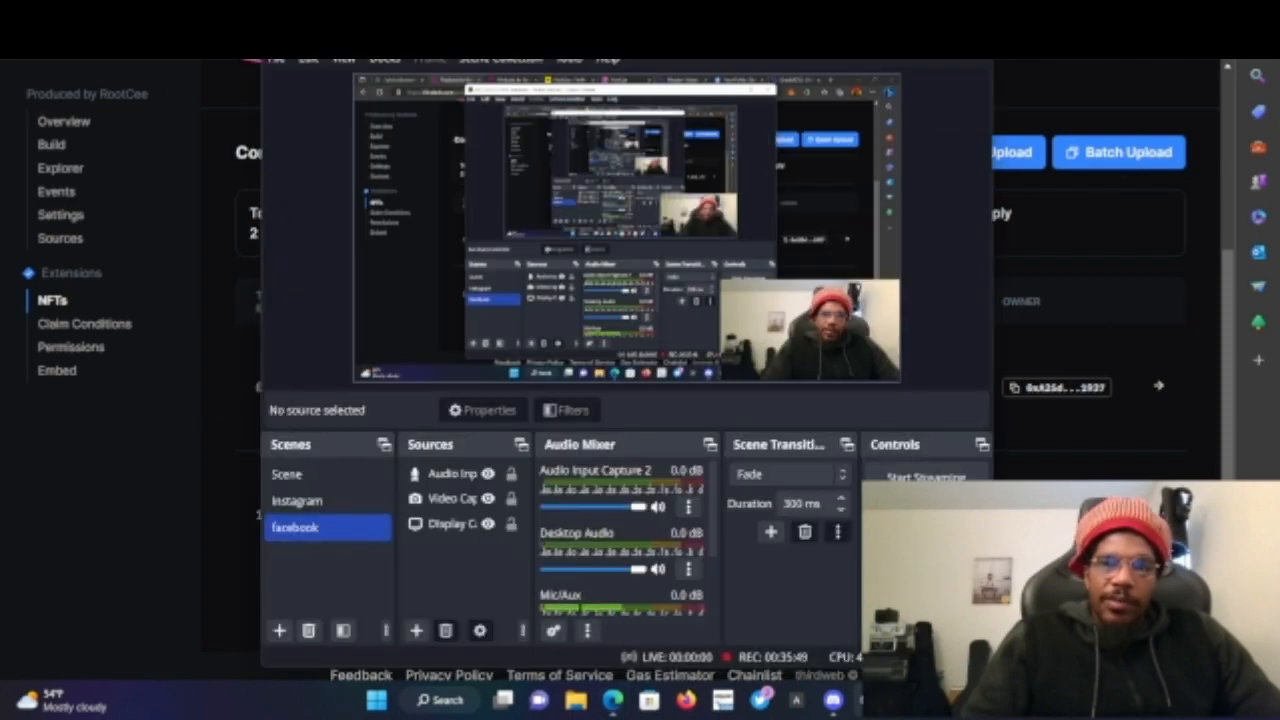